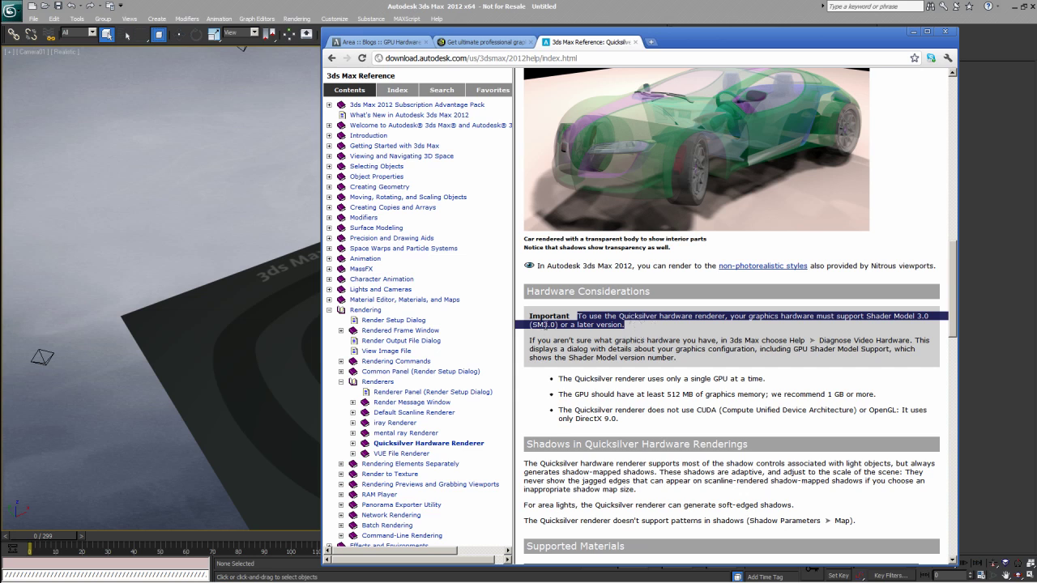
# - Examine the GPU memory and feature support specifications on the NVIDIA Quadro FX 3800M product page
pyautogui.click(562, 315)
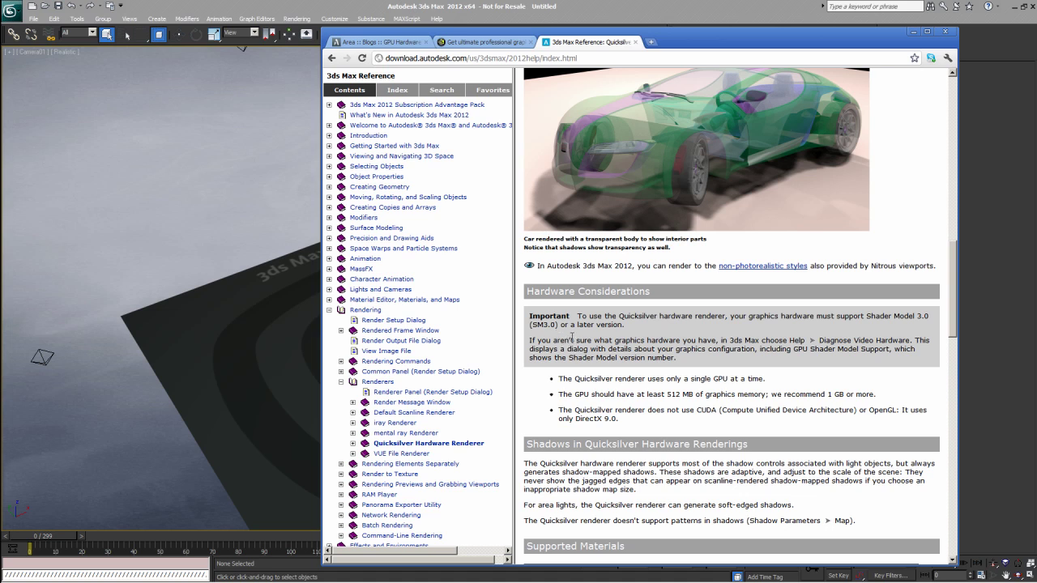
pyautogui.click(479, 43)
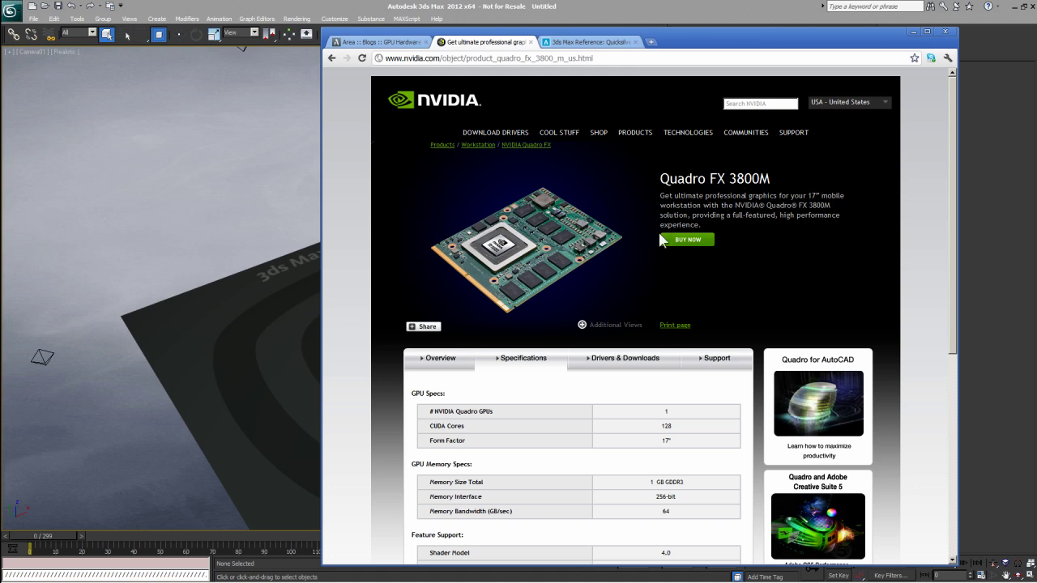
pyautogui.moveTo(954, 204); pyautogui.dragTo(948, 270)
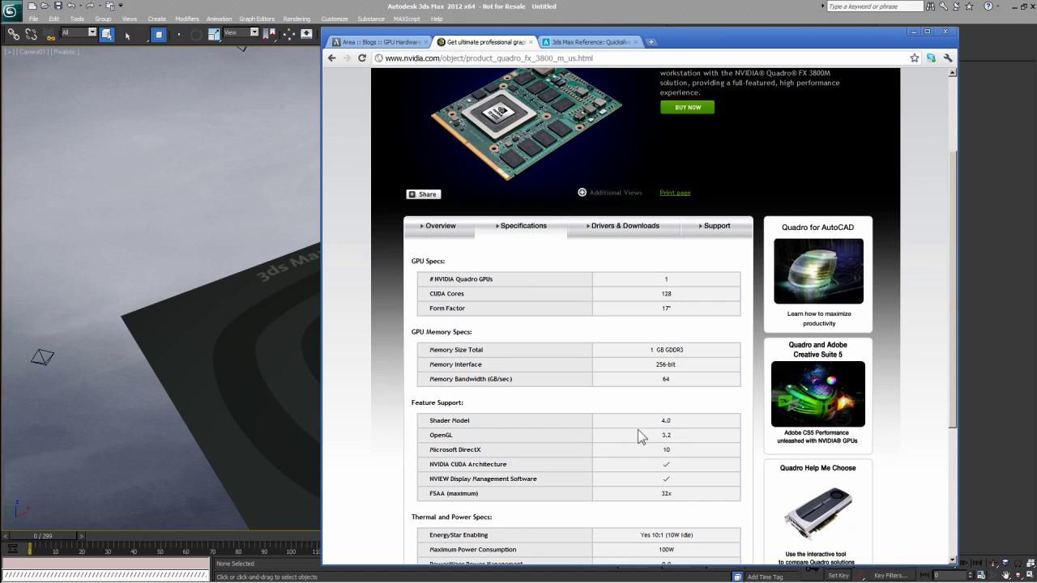
# - Return to the 3ds Max Reference and read the Quicksilver hardware note about diagnosing the video hardware
pyautogui.click(610, 41)
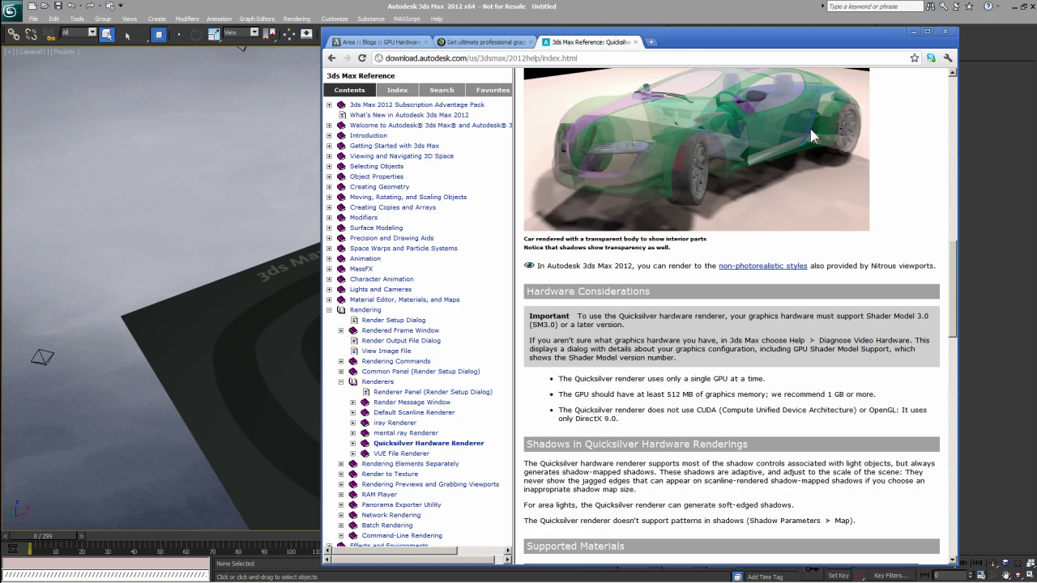
pyautogui.scroll(-1, 907, 287)
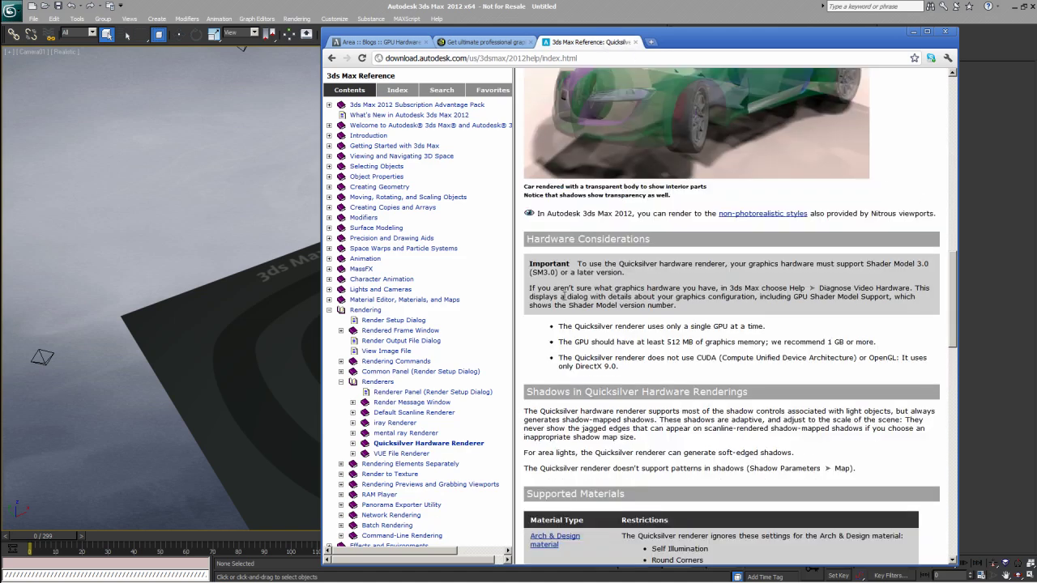
pyautogui.moveTo(530, 287); pyautogui.dragTo(753, 288)
pyautogui.click(748, 289)
# - Switch to 3ds Max and inspect the viewport display driver choices in the preferences, leaving without changes
pyautogui.click(238, 227)
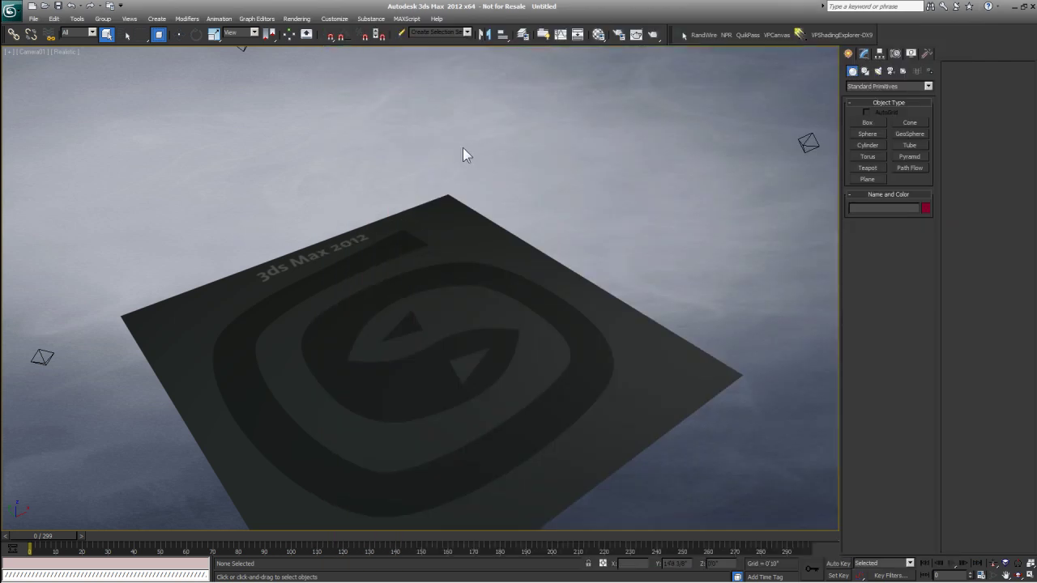
pyautogui.click(437, 22)
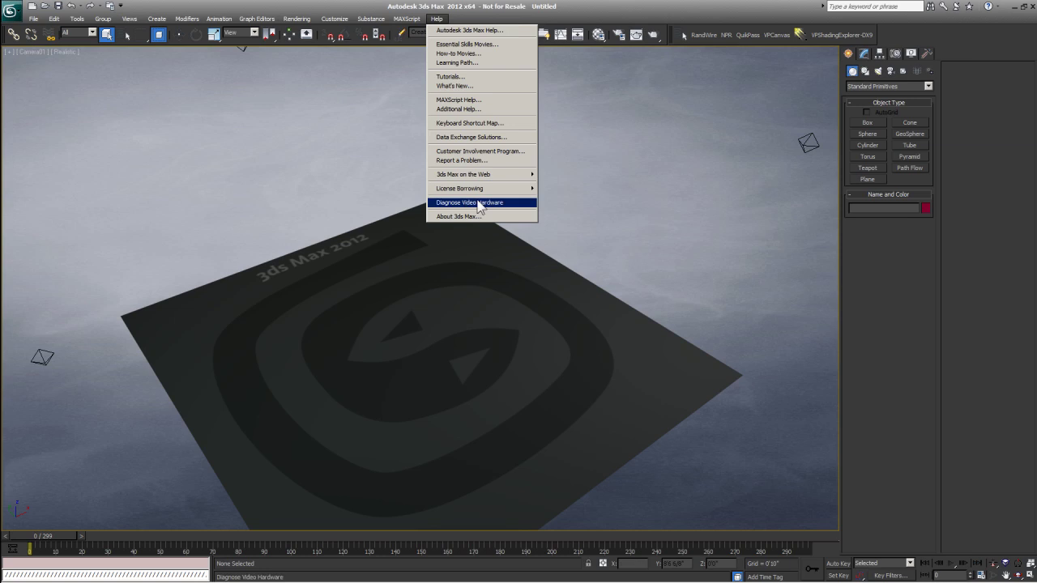
pyautogui.moveTo(335, 17)
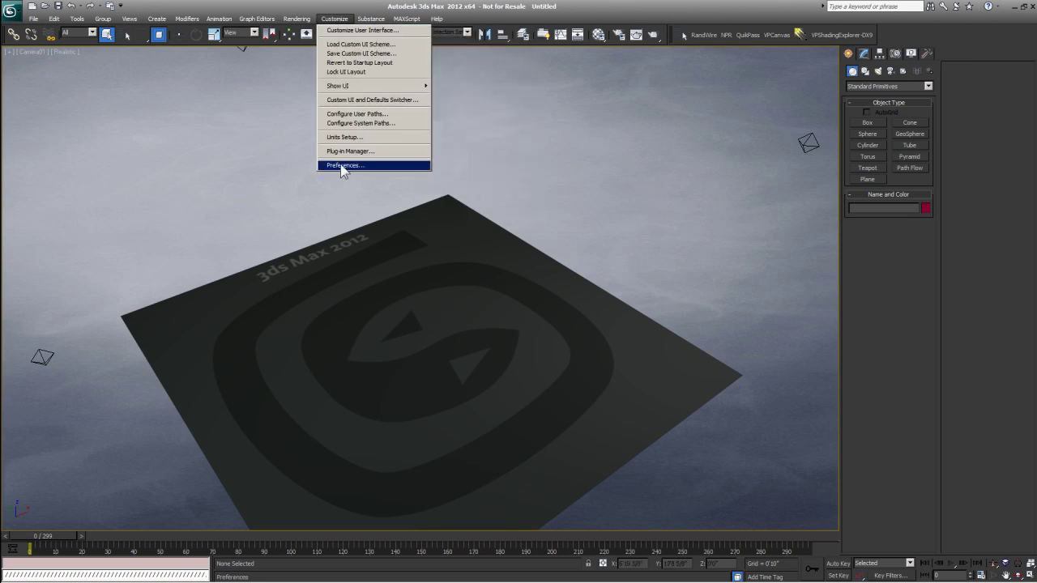
pyautogui.click(340, 165)
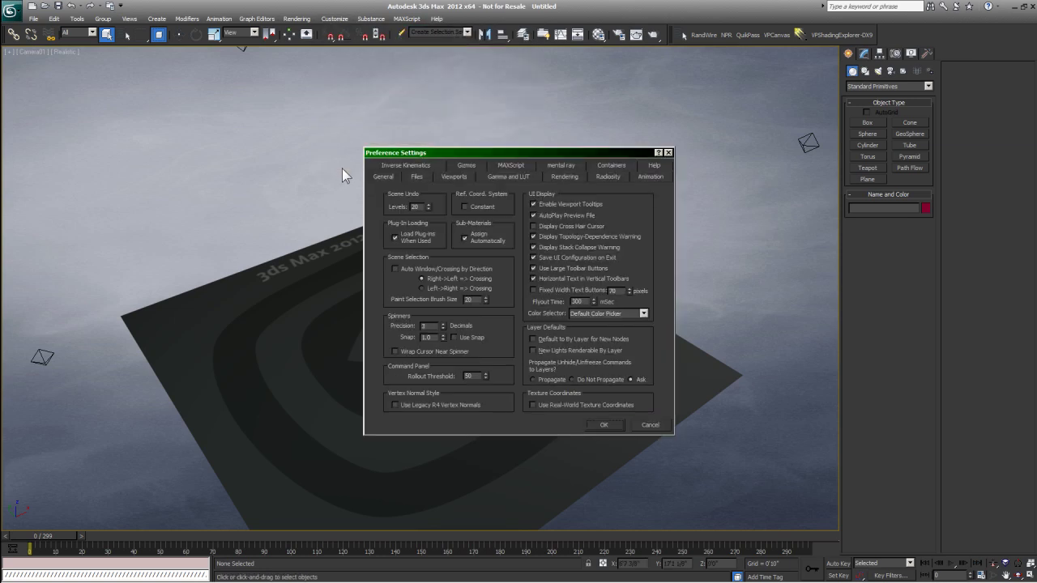
pyautogui.click(457, 178)
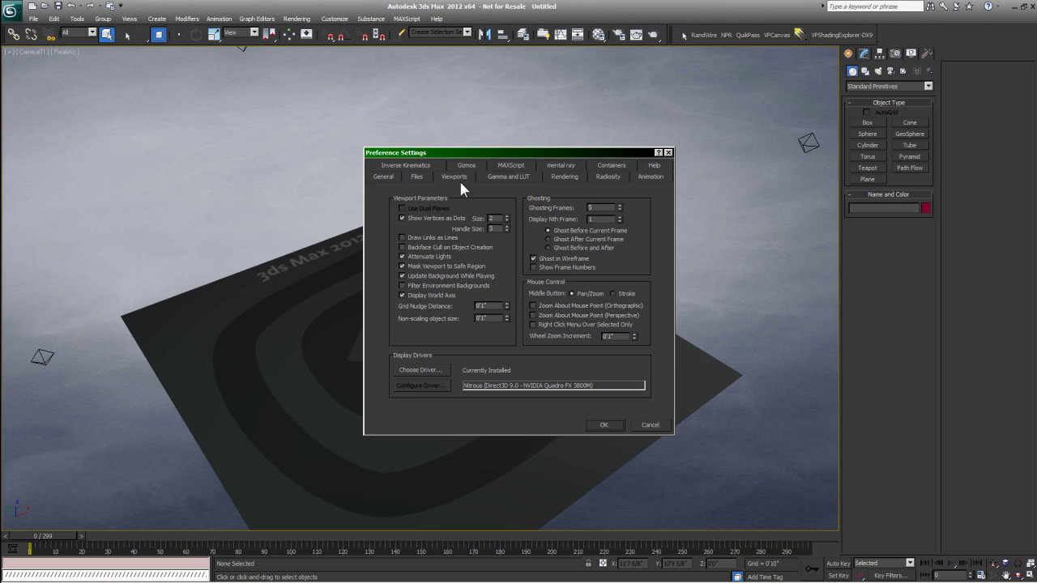
pyautogui.click(429, 372)
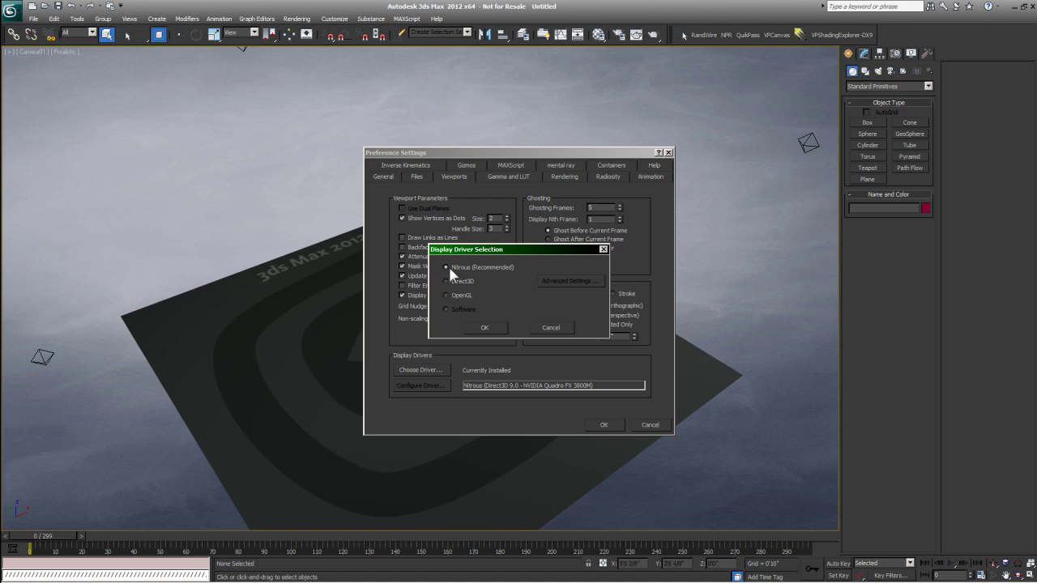
pyautogui.click(552, 328)
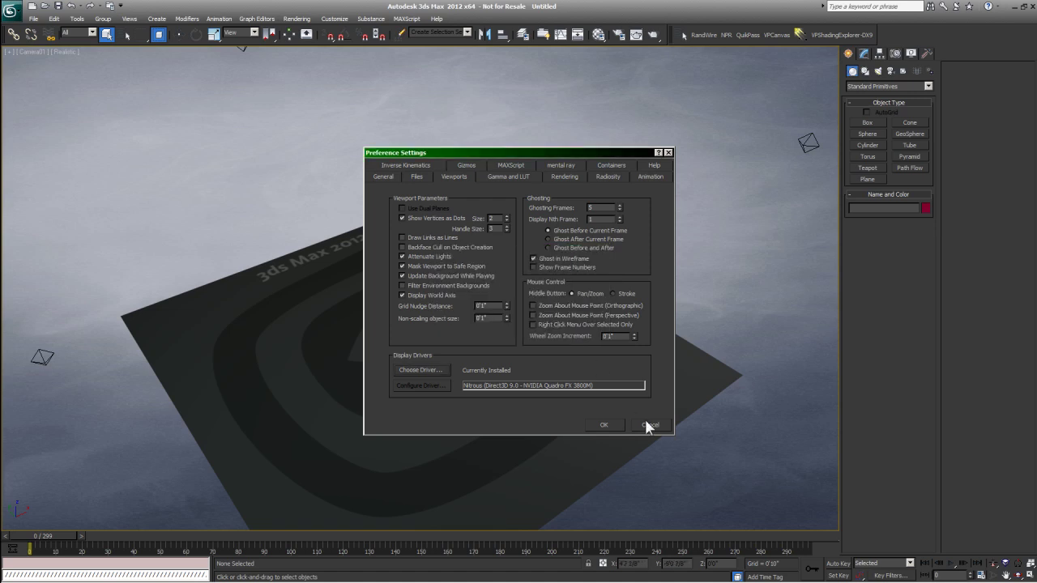
pyautogui.click(648, 423)
# - Run the video hardware diagnosis and read its report, closing the MAXScript Listener when done
pyautogui.click(437, 18)
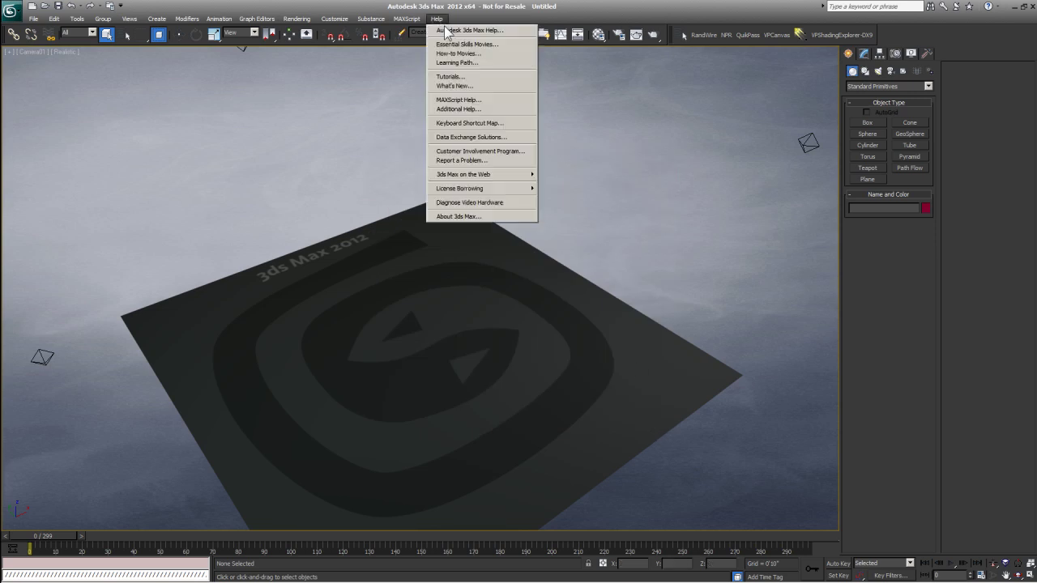
pyautogui.click(479, 204)
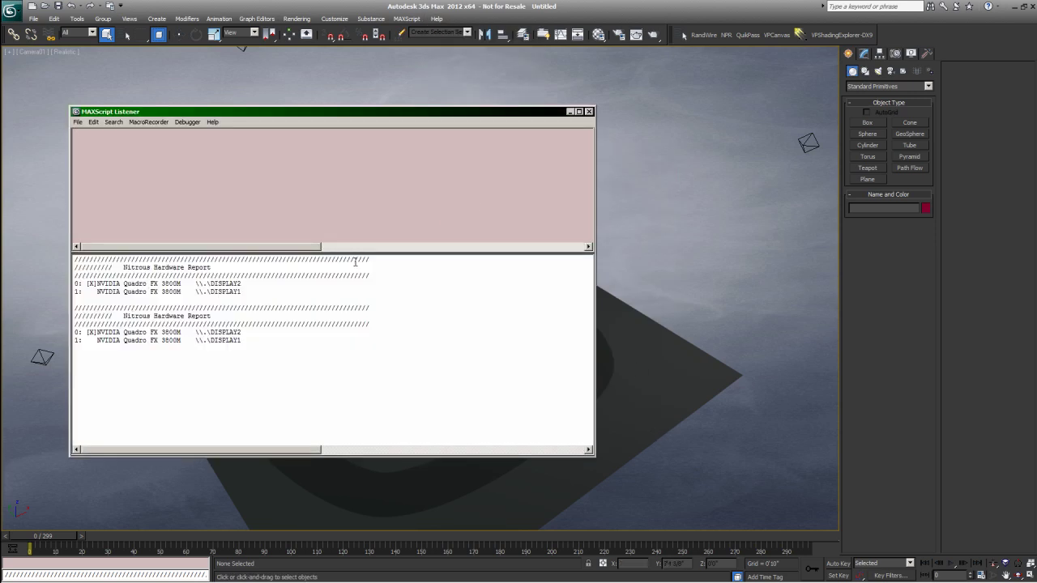
pyautogui.click(589, 111)
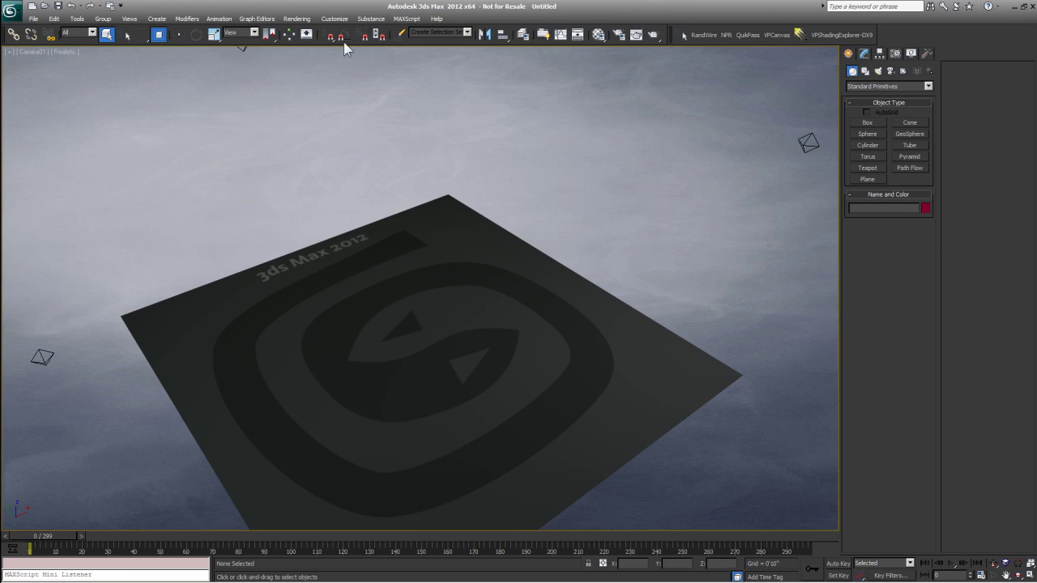
# - Close 3ds Max without saving the scene and launch Change Graphics Mode for 3ds Max 2012 64-bit
pyautogui.click(1033, 6)
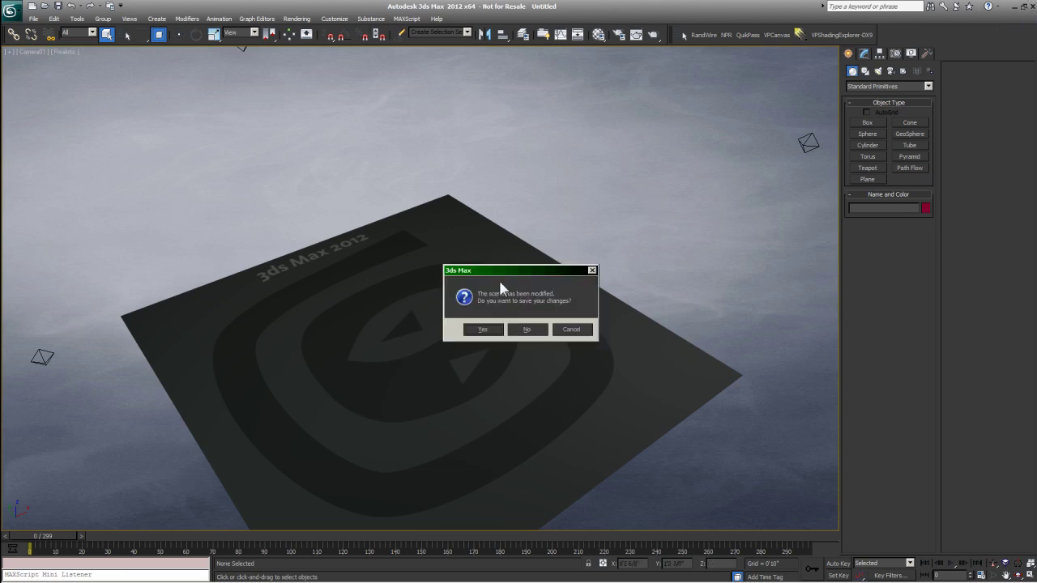
pyautogui.click(525, 330)
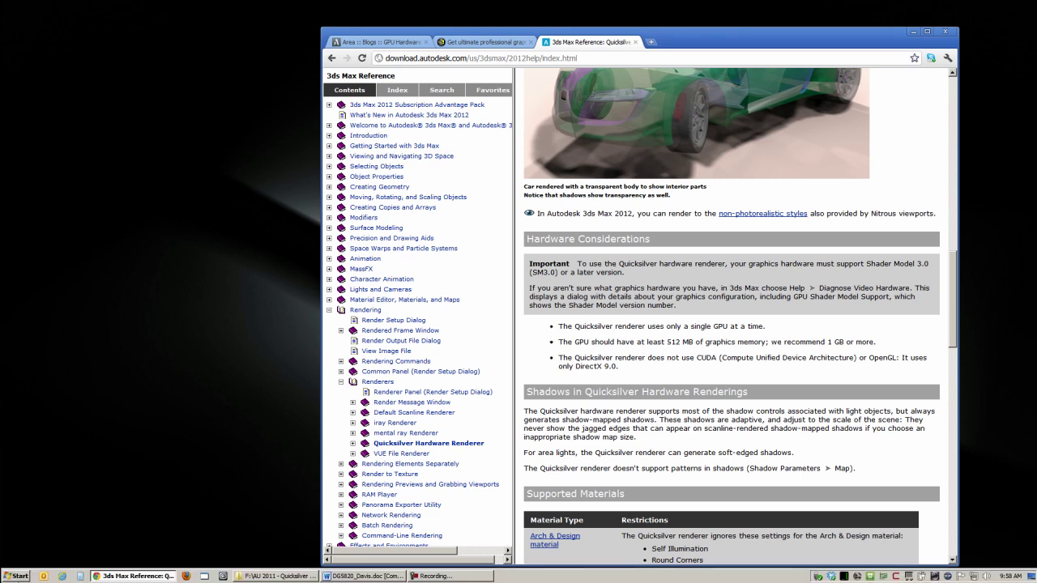
pyautogui.click(17, 576)
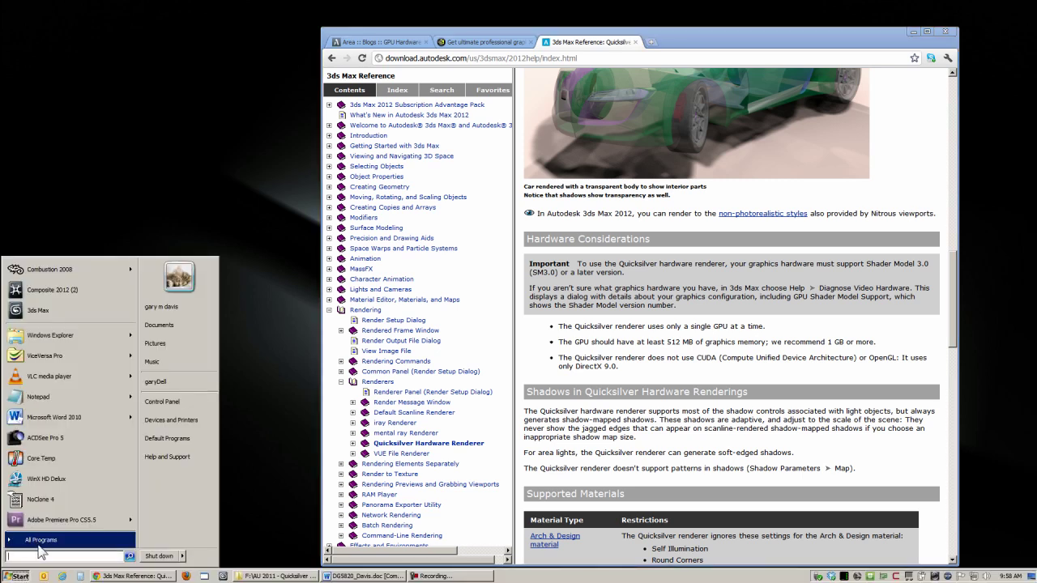
pyautogui.click(38, 550)
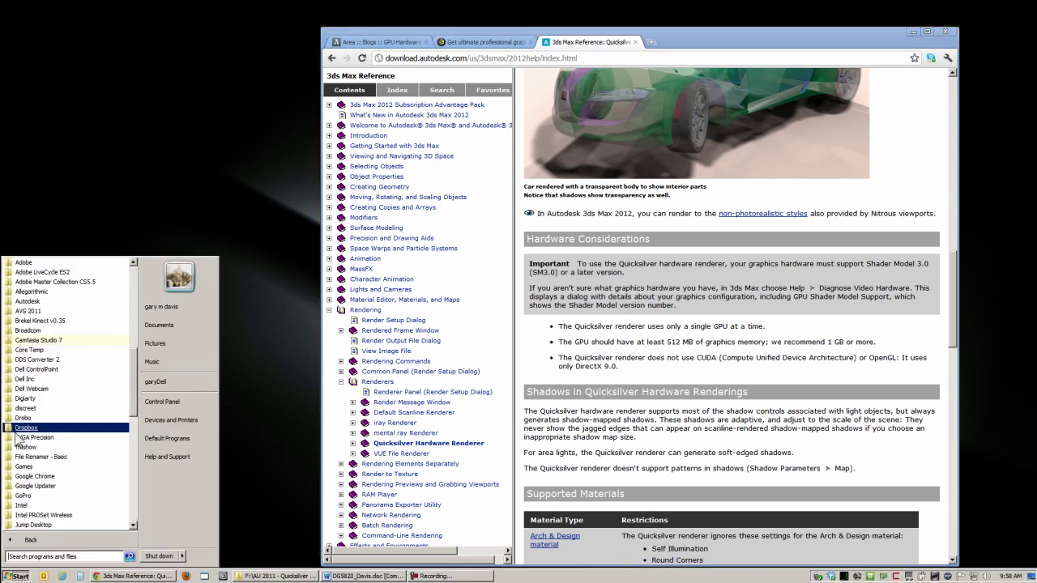
pyautogui.click(51, 303)
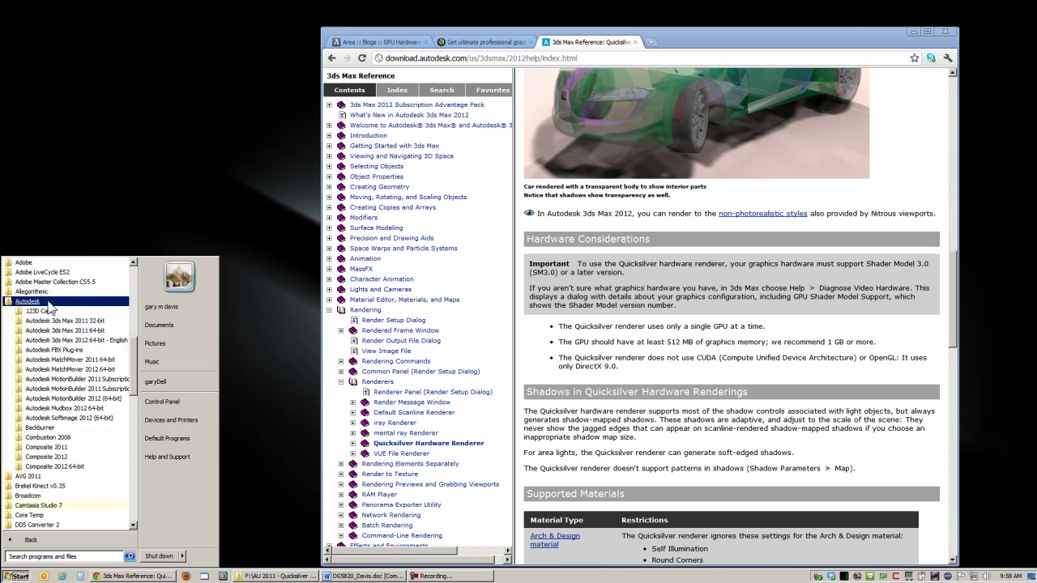
pyautogui.click(94, 342)
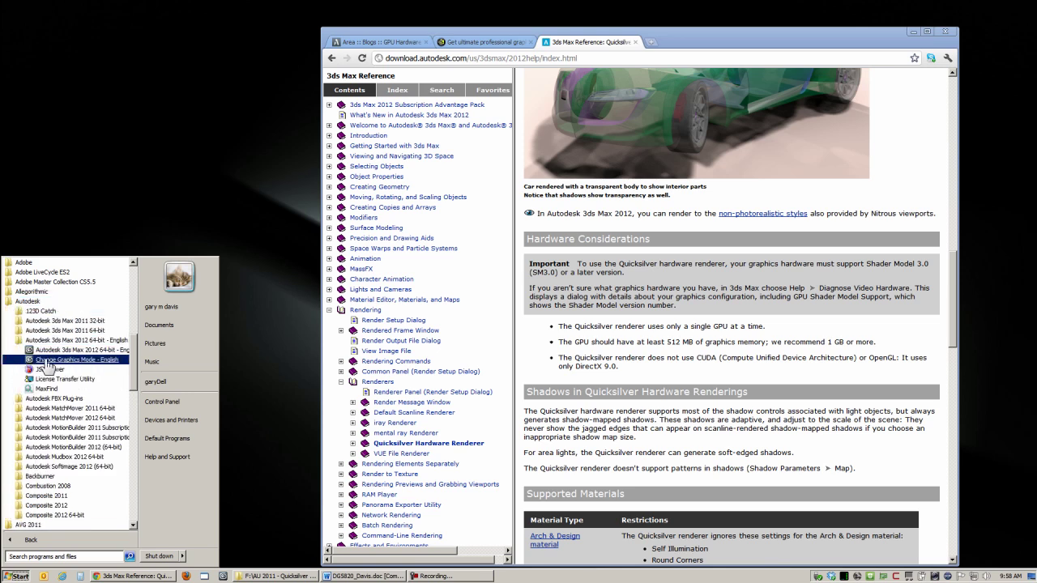
pyautogui.click(93, 360)
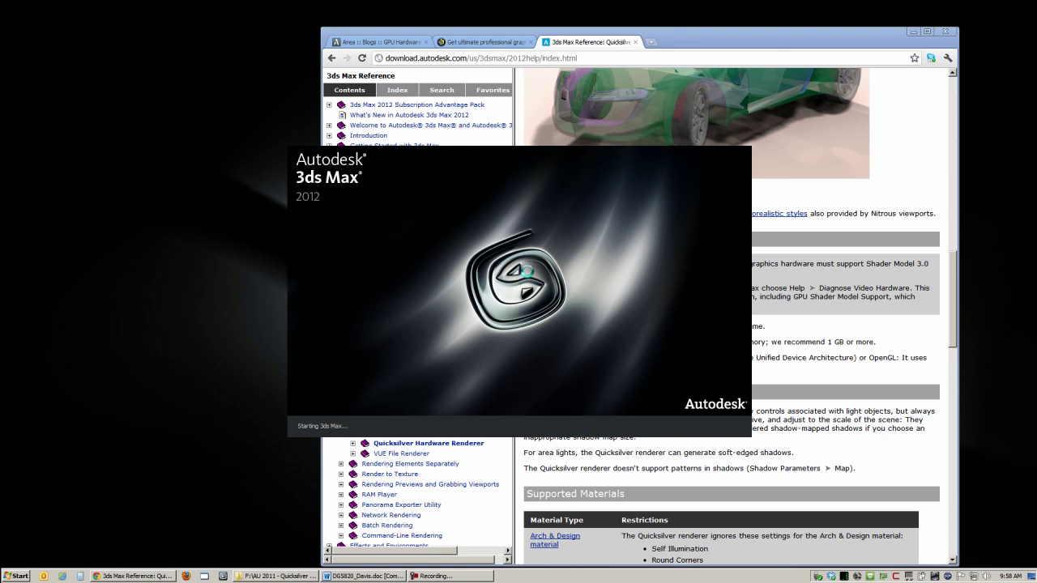
# - Minimize the browser, choose Direct3D as the display driver, and dismiss the welcome window once 3ds Max has started
pyautogui.click(912, 32)
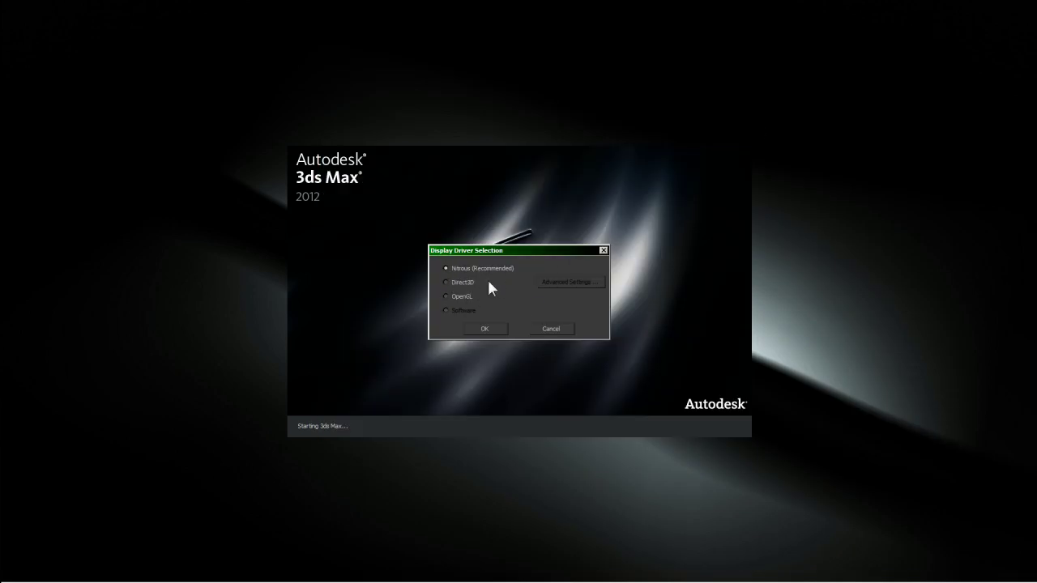
pyautogui.click(456, 282)
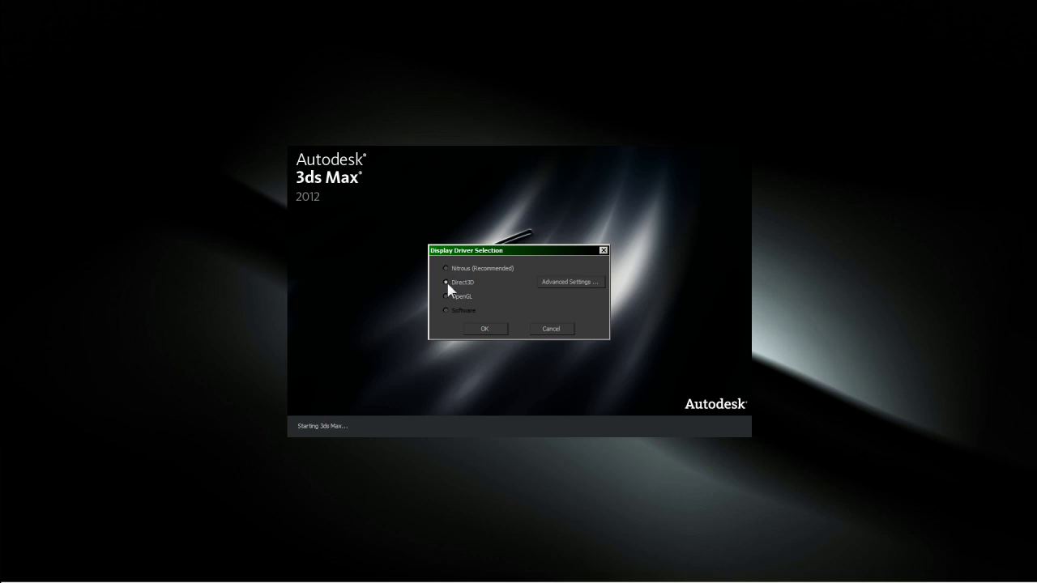
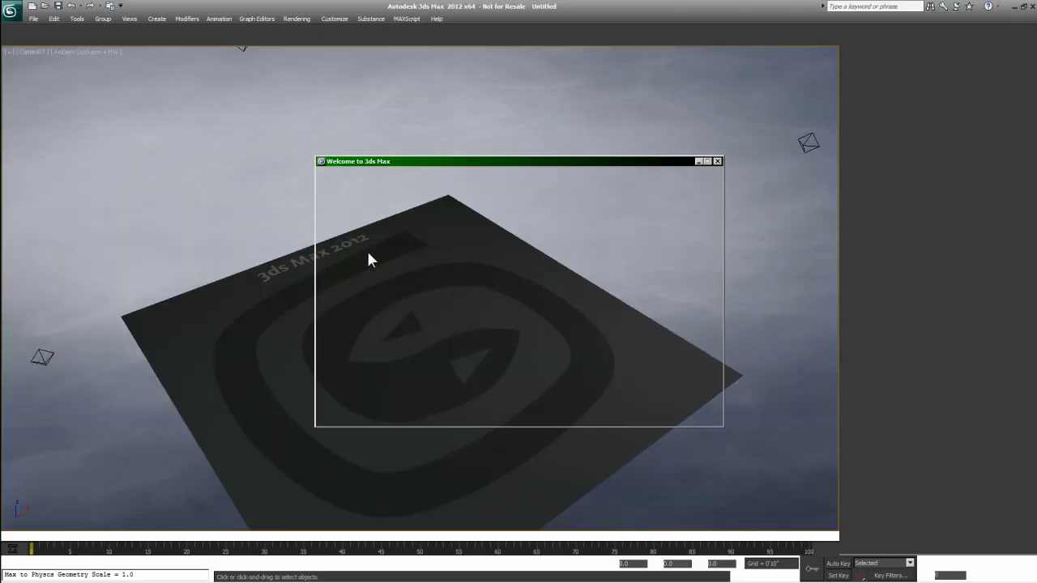
pyautogui.click(690, 418)
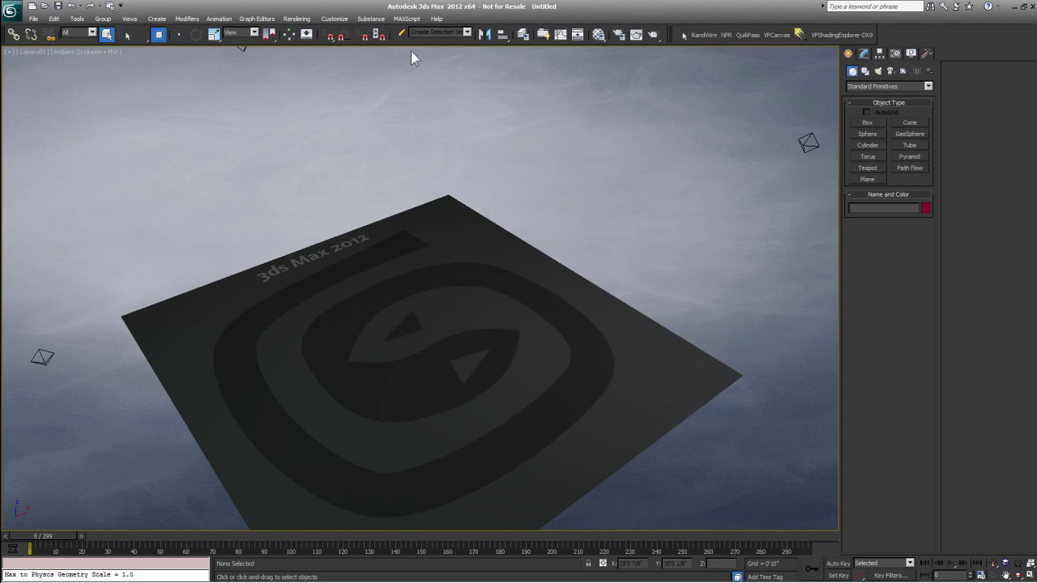
# - Diagnose the video hardware under Direct3D, check the graphics vendor and GPU shader model lines, and close the report
pyautogui.click(436, 18)
pyautogui.click(458, 202)
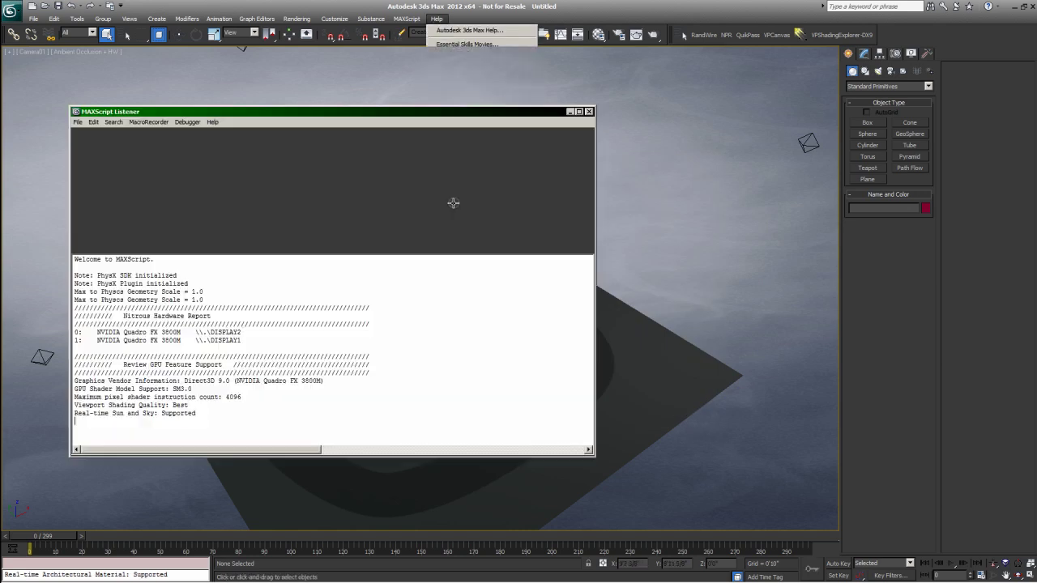
pyautogui.moveTo(192, 373); pyautogui.dragTo(150, 365)
pyautogui.click(307, 365)
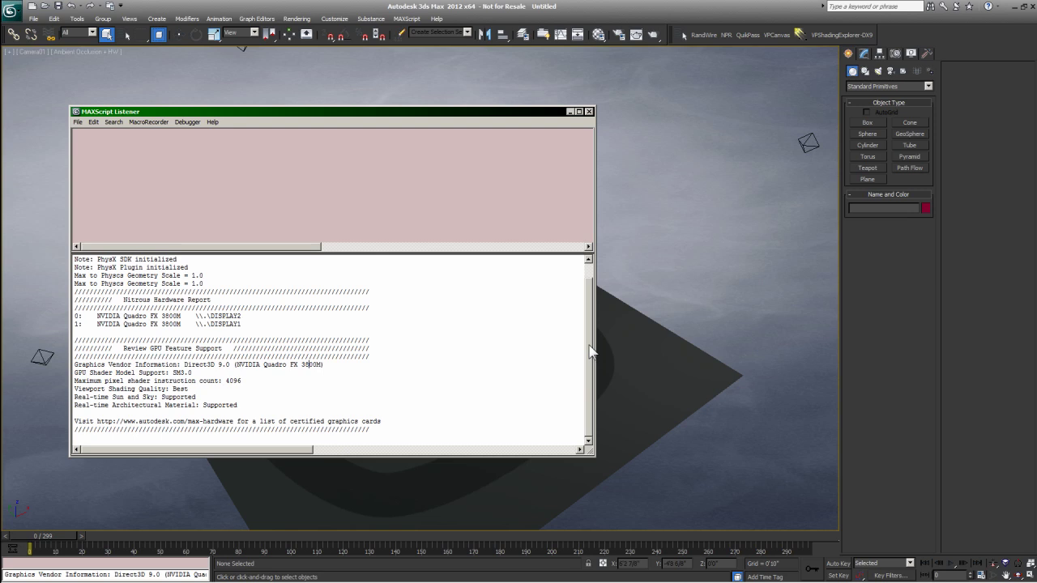
pyautogui.moveTo(193, 373)
pyautogui.mouseDown()
pyautogui.moveTo(78, 372)
pyautogui.moveTo(182, 372)
pyautogui.mouseUp()
pyautogui.click(254, 381)
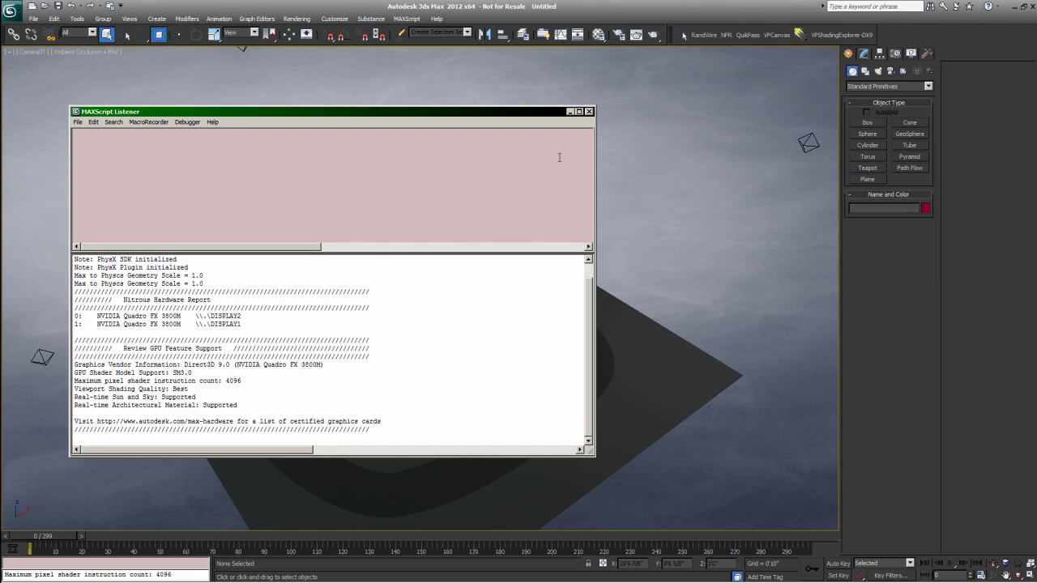
pyautogui.click(589, 111)
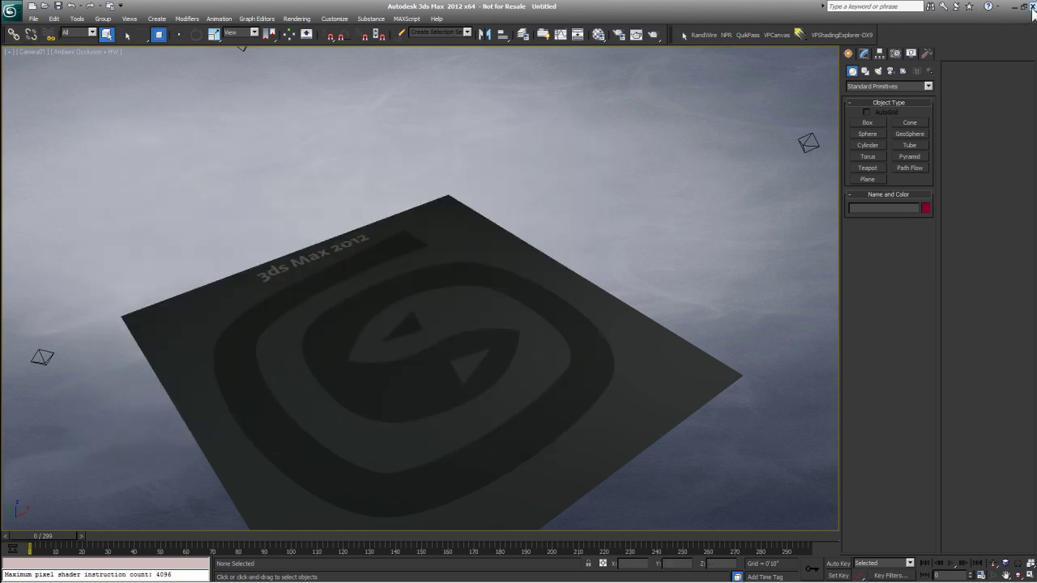
# - Close 3ds Max and relaunch Change Graphics Mode for 3ds Max 2012 64-bit to reach the Direct3D driver setup
pyautogui.press('super+d')
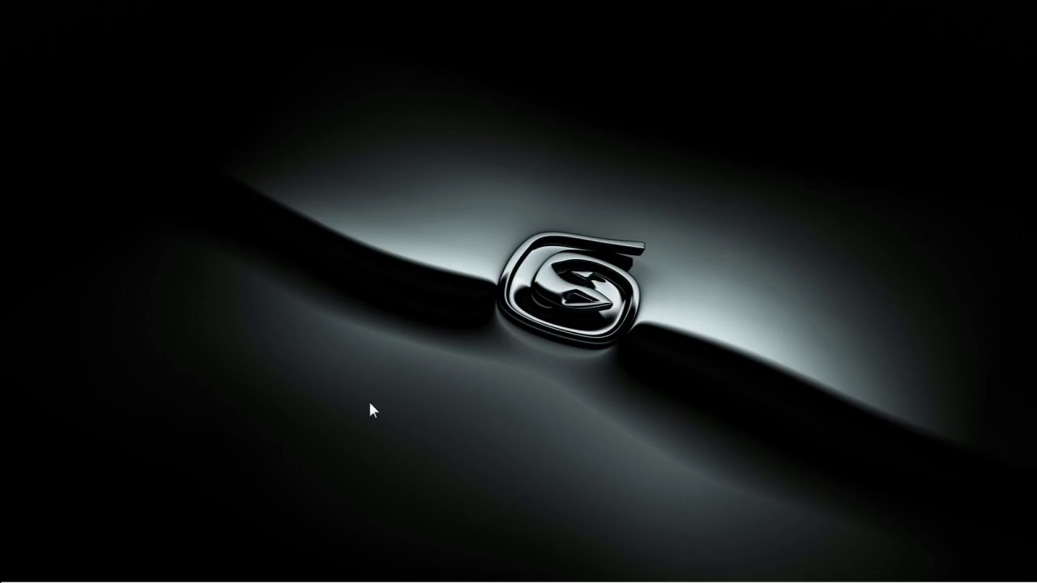
pyautogui.click(16, 577)
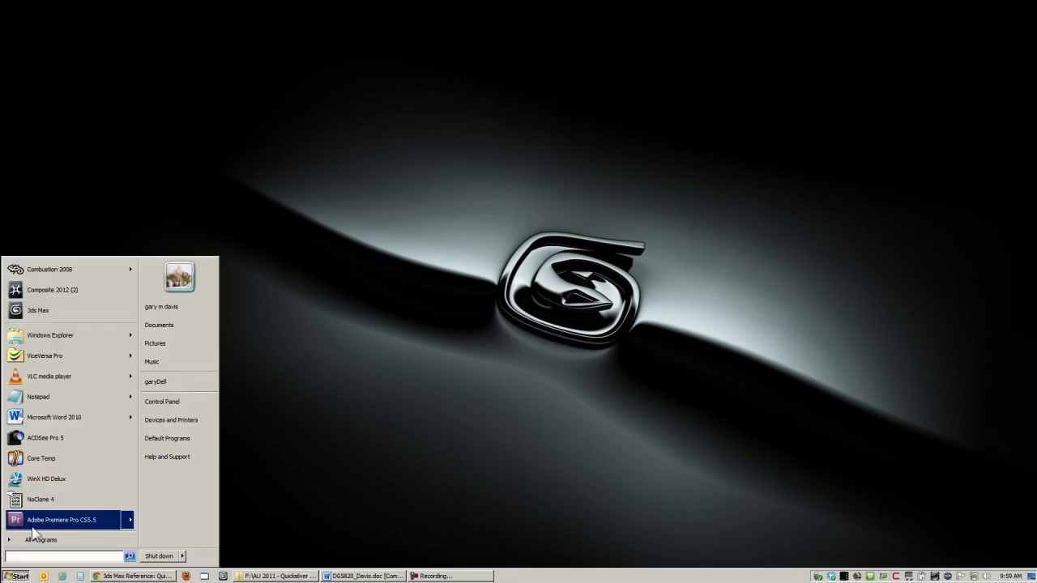
pyautogui.click(34, 540)
pyautogui.click(34, 303)
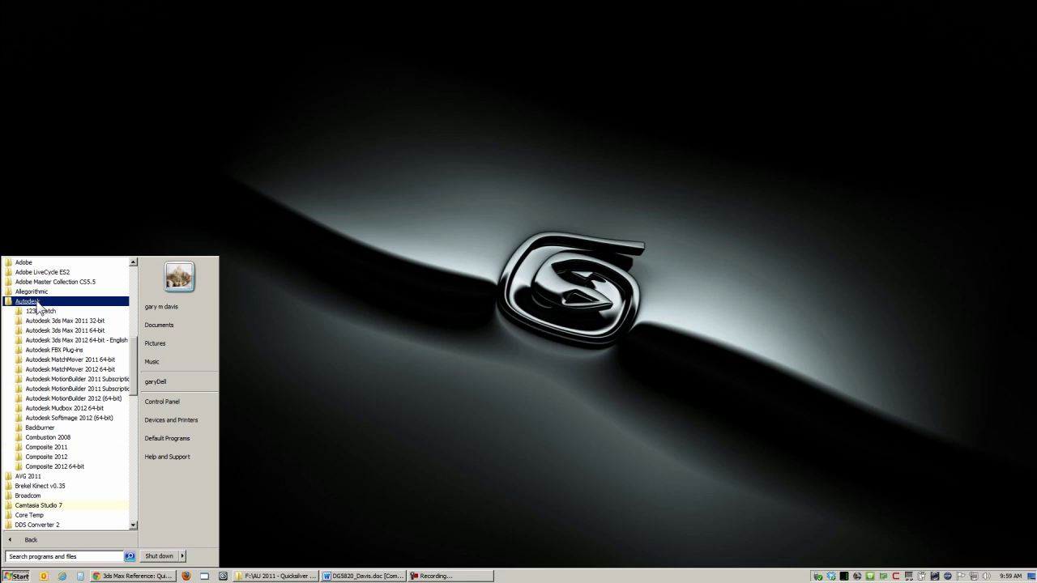
pyautogui.click(92, 341)
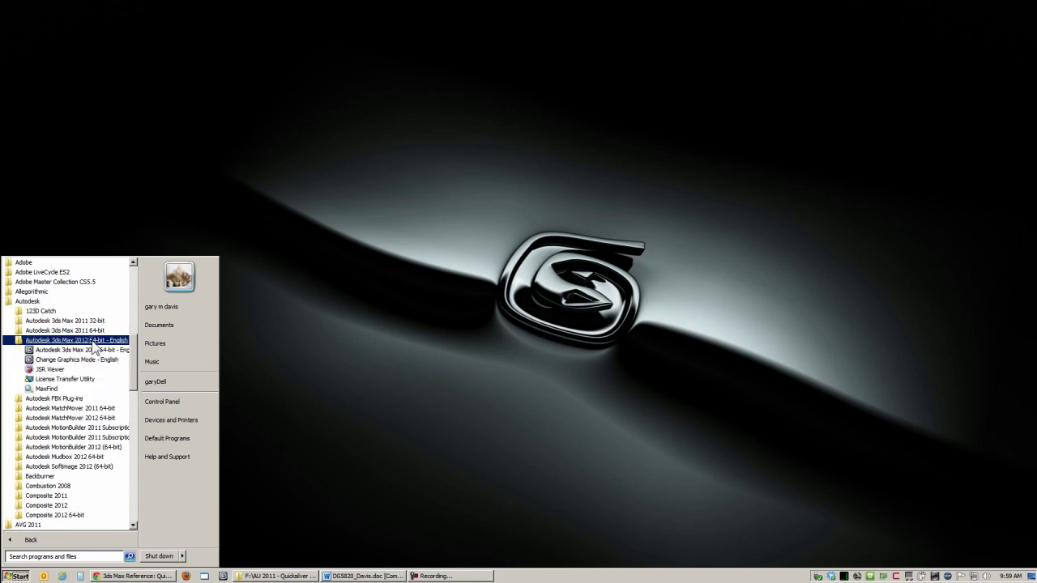
pyautogui.click(89, 361)
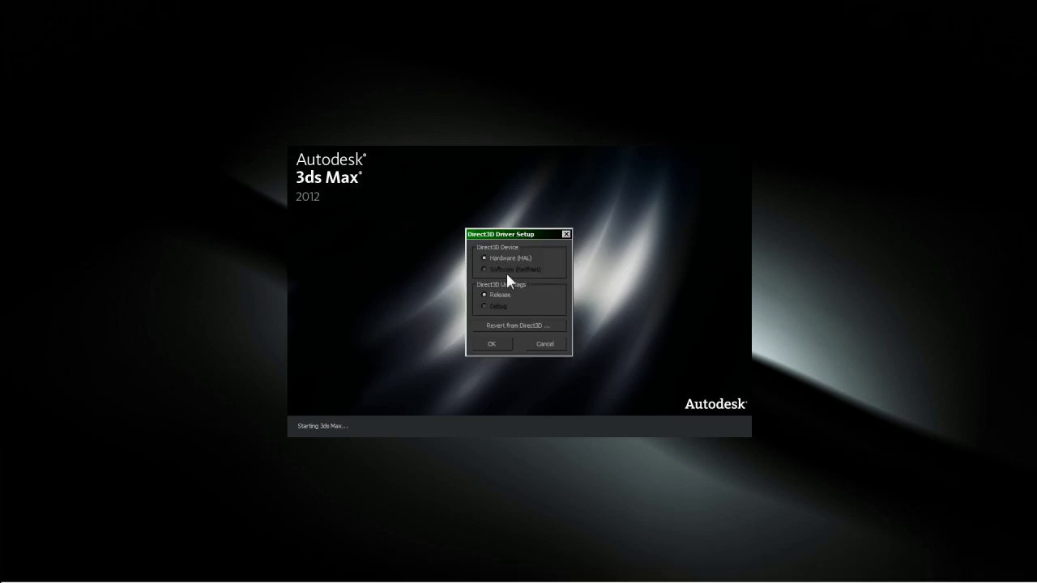
# - Revert from the Direct3D driver and start 3ds Max with Nitrous (Recommended) as the display driver
pyautogui.click(490, 325)
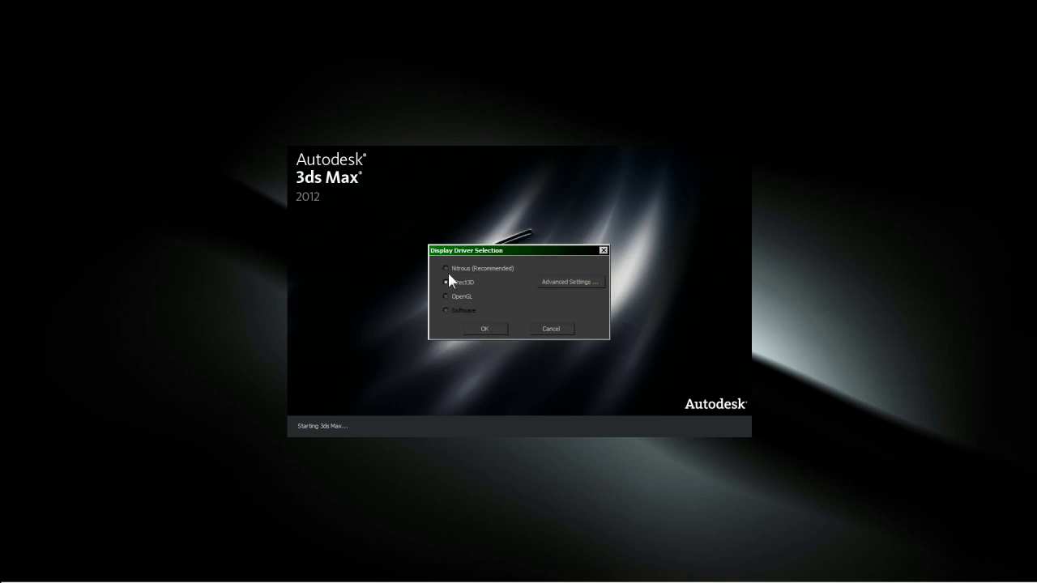
pyautogui.click(446, 269)
pyautogui.click(493, 327)
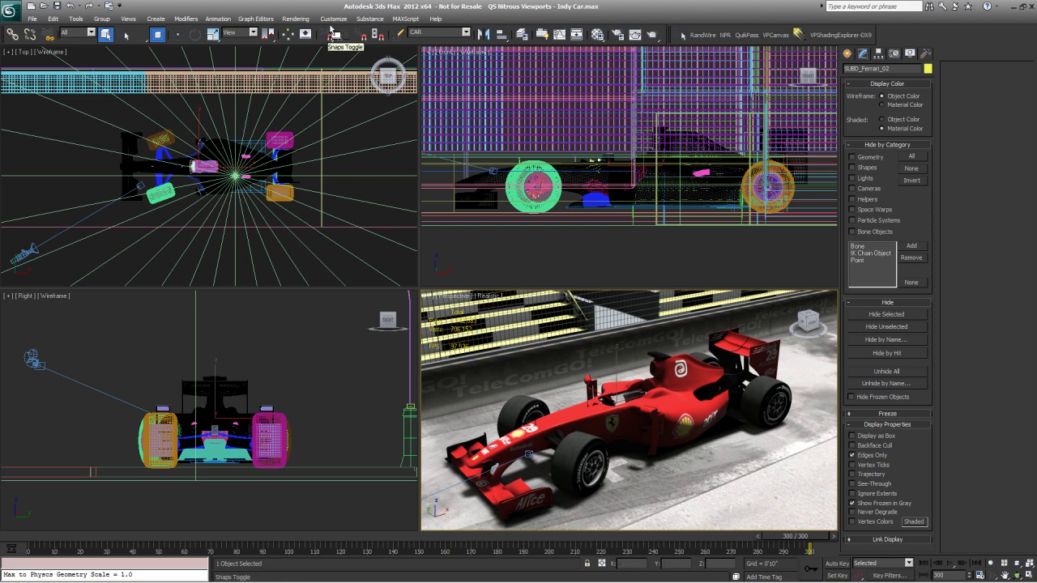
# - Check the currently installed display driver in the viewport preferences and close the preferences
pyautogui.click(333, 18)
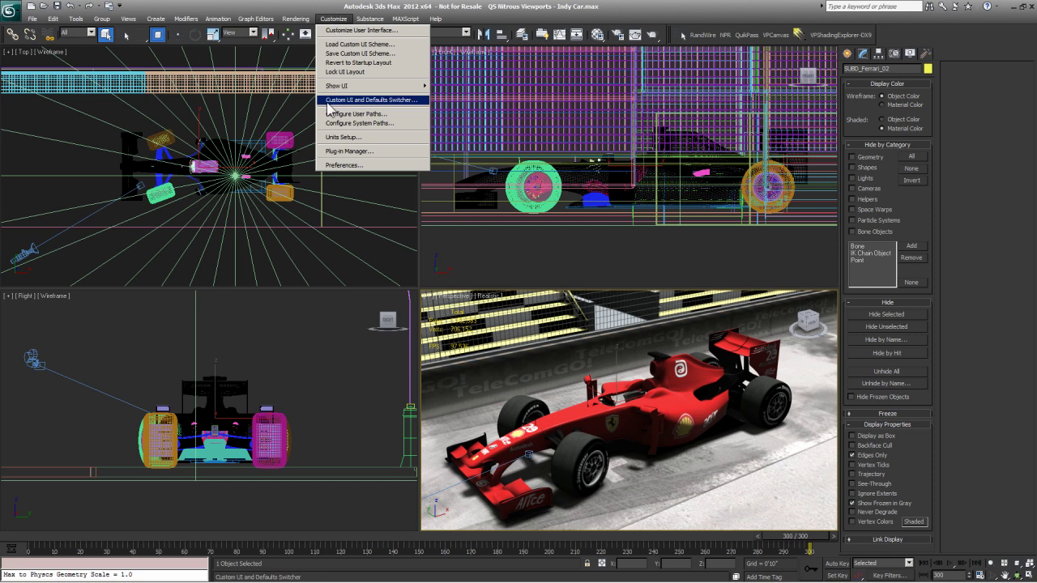
pyautogui.click(339, 166)
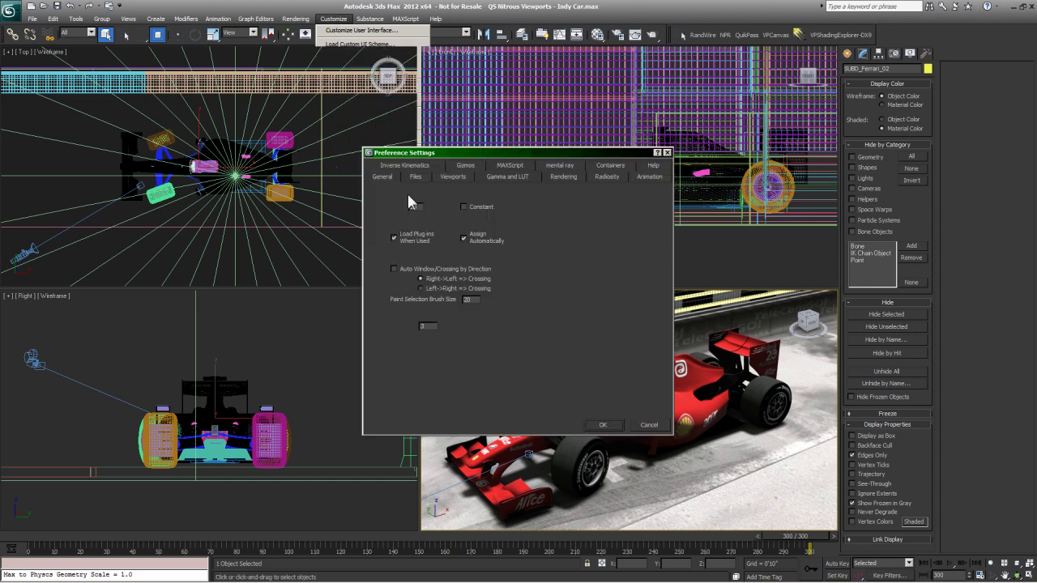
pyautogui.click(454, 177)
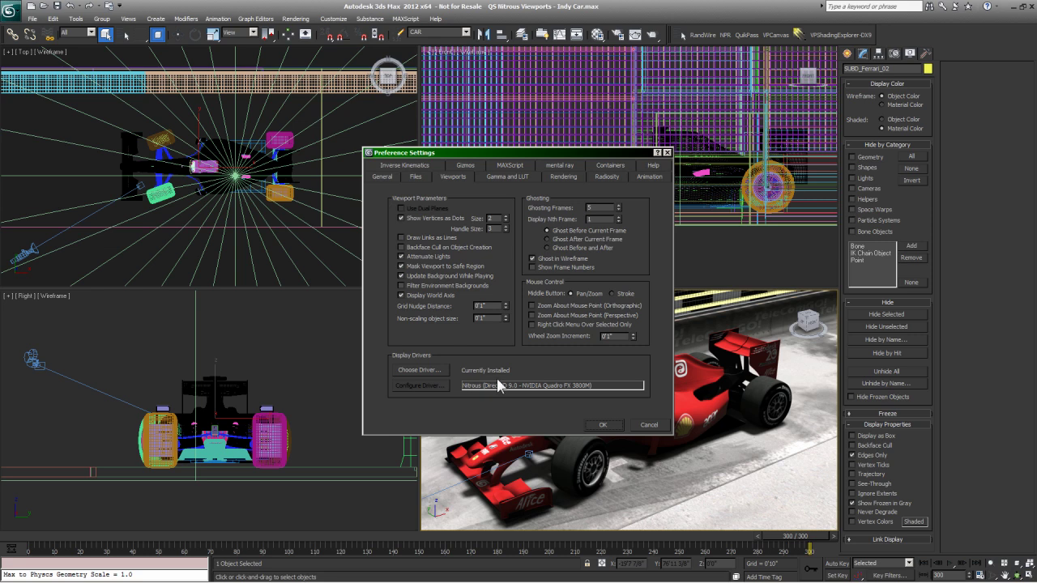
pyautogui.click(603, 424)
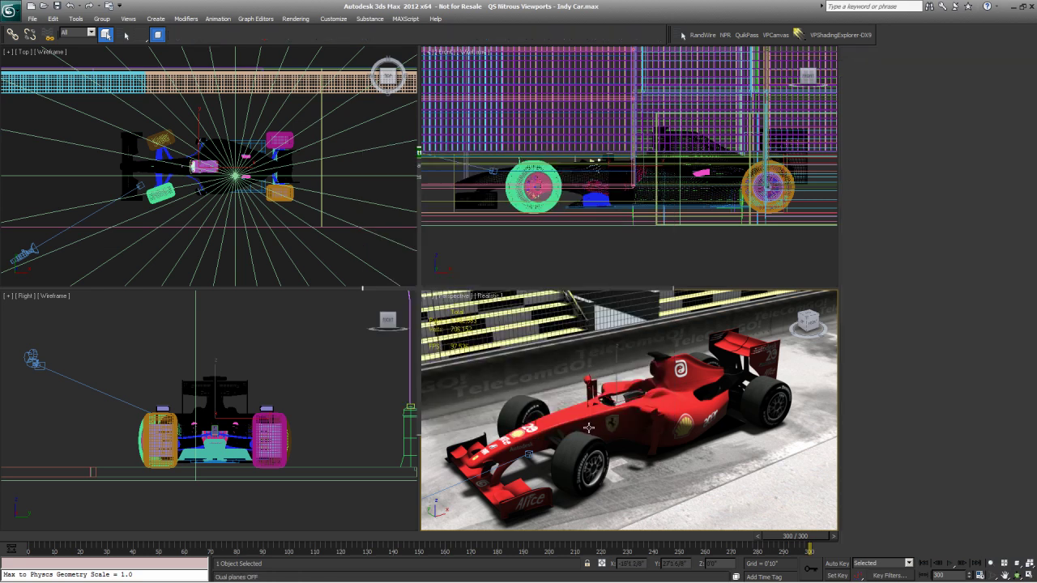
# - Review the perspective viewport's rendering levels and its lighting and shadow quality settings, leaving the rendering level at Realistic, and cancel the configuration
pyautogui.click(426, 296)
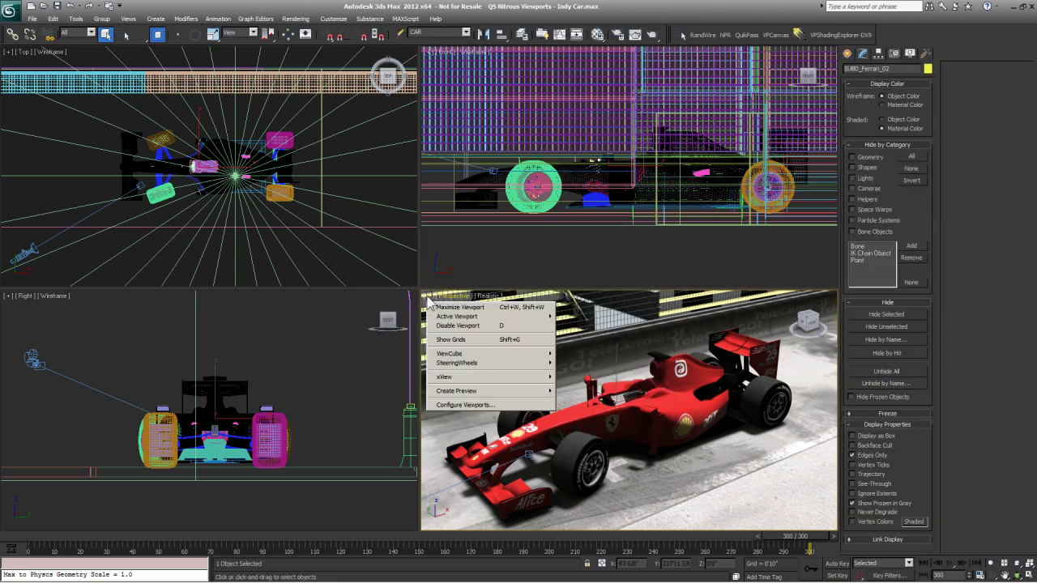
pyautogui.click(443, 405)
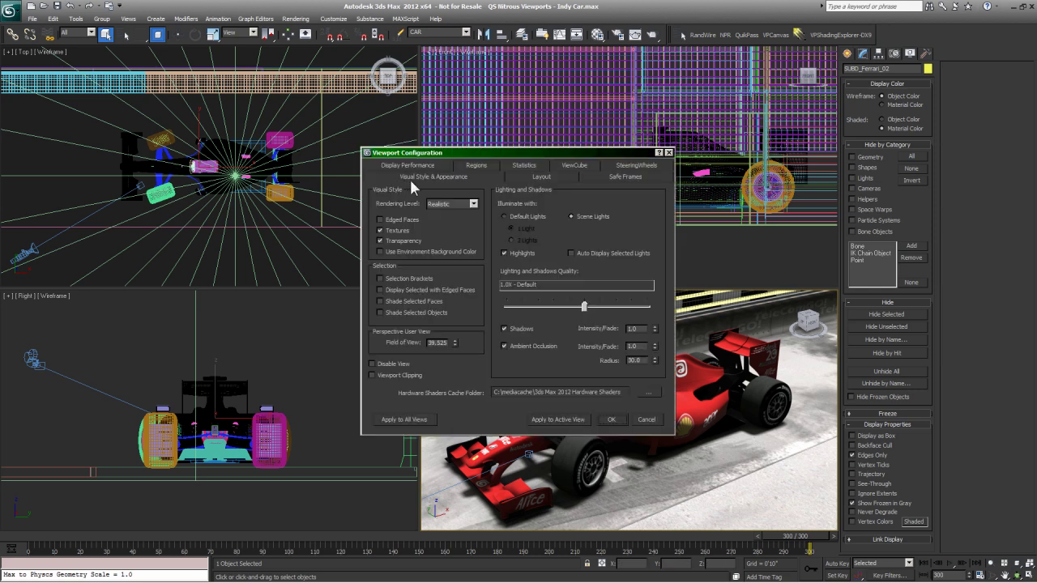
pyautogui.click(454, 205)
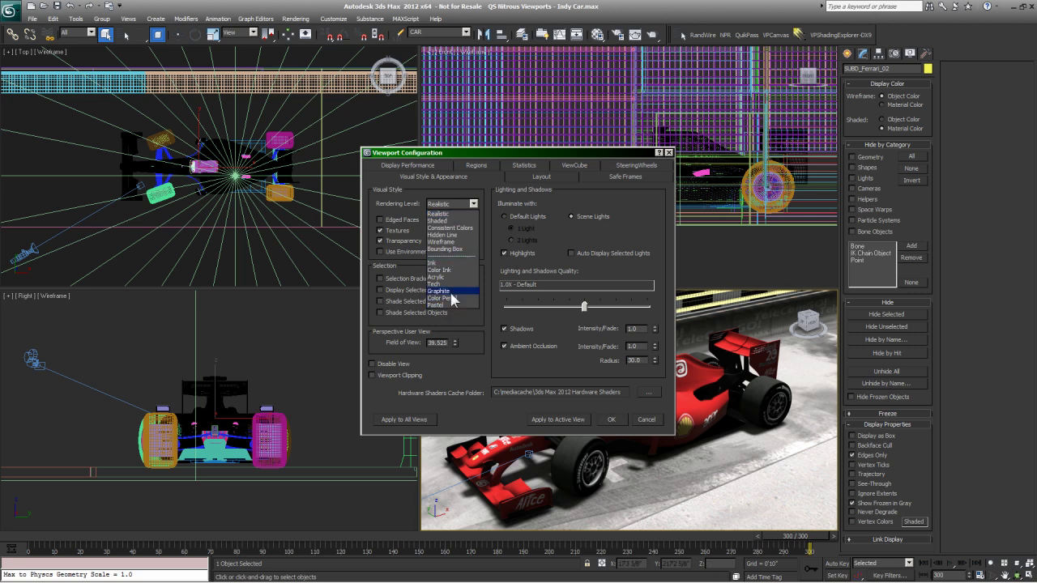
pyautogui.click(443, 214)
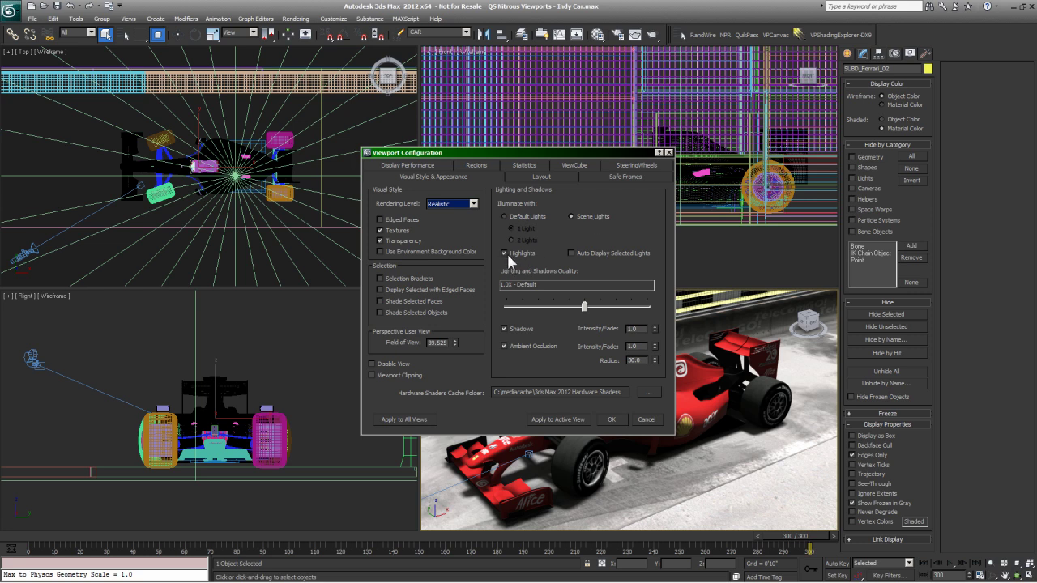
pyautogui.moveTo(583, 305)
pyautogui.mouseDown()
pyautogui.moveTo(534, 308)
pyautogui.moveTo(620, 311)
pyautogui.moveTo(584, 312)
pyautogui.mouseUp()
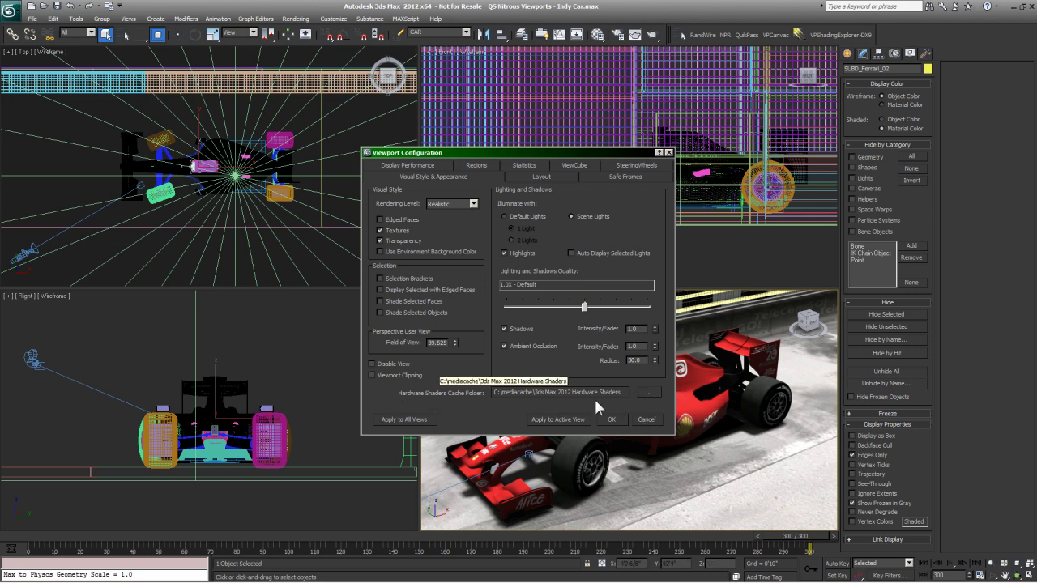
pyautogui.click(646, 420)
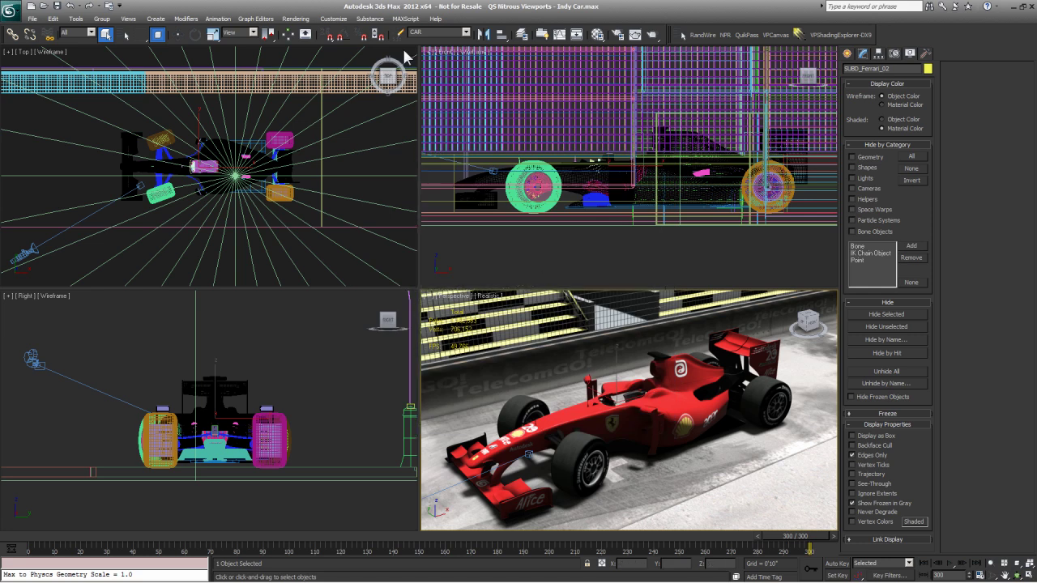
# - Inspect the Hardware Shaders Cache system path, browse its parent folder mediacache on drive C, and cancel without changing the path
pyautogui.click(333, 18)
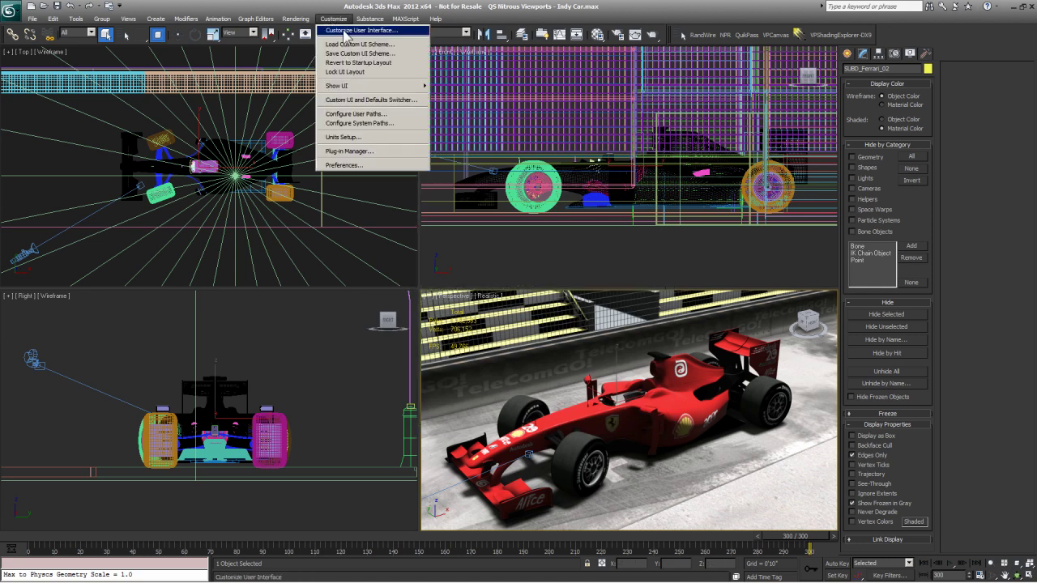
pyautogui.click(366, 128)
pyautogui.click(376, 234)
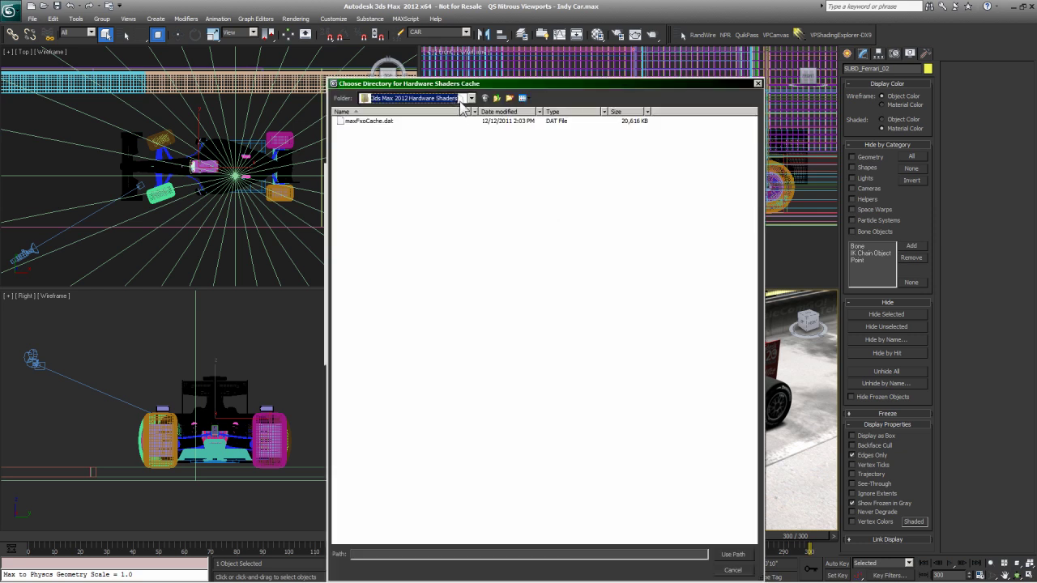
pyautogui.click(469, 98)
pyautogui.click(413, 174)
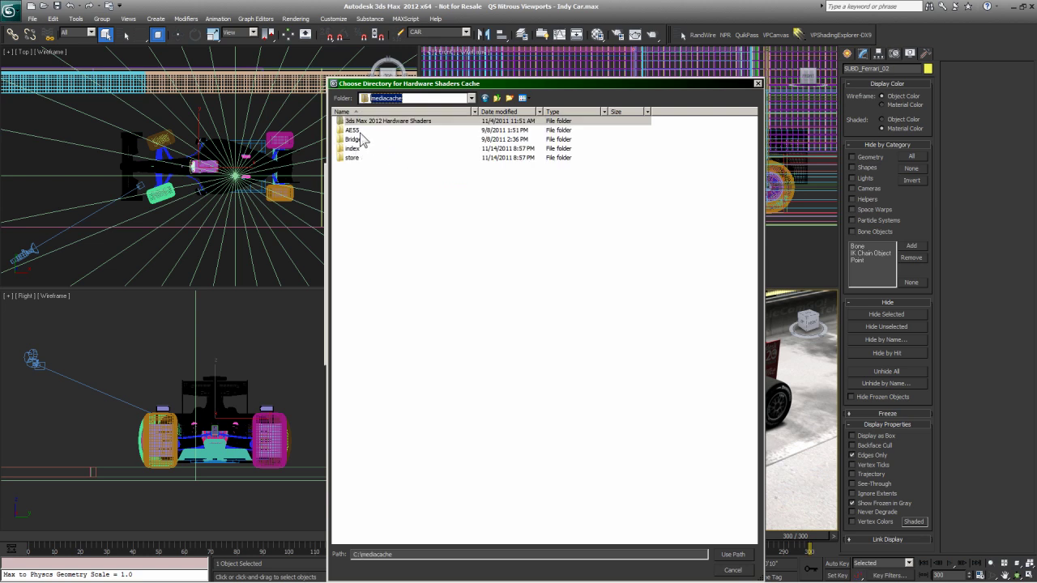
pyautogui.click(364, 190)
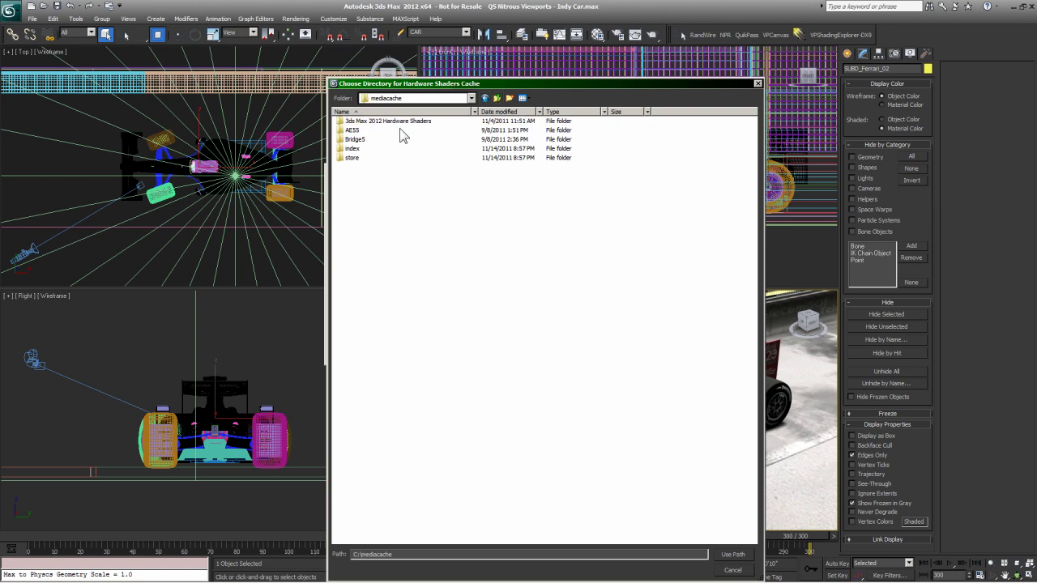
pyautogui.click(453, 98)
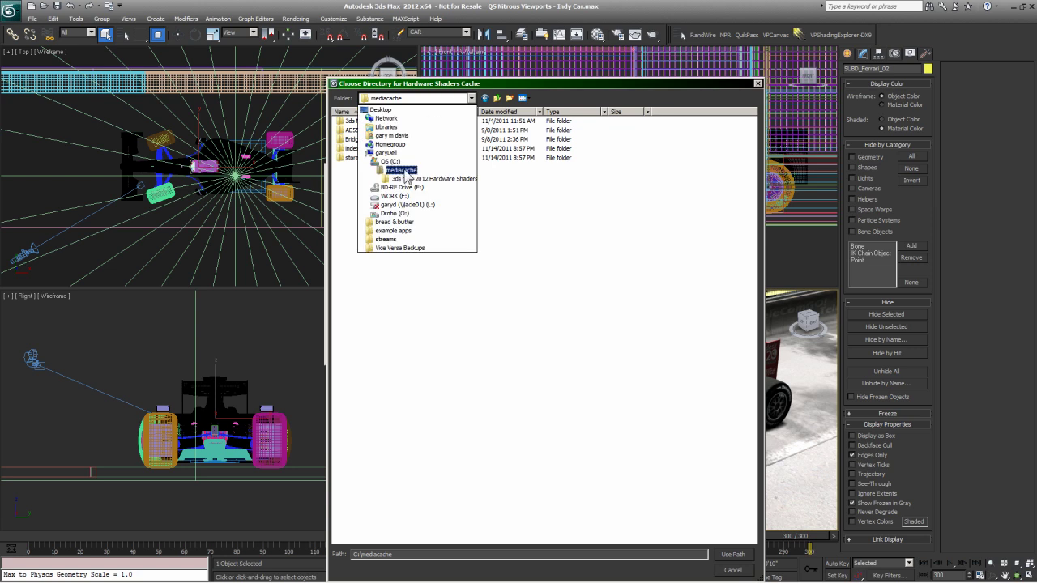
pyautogui.click(756, 89)
pyautogui.click(756, 88)
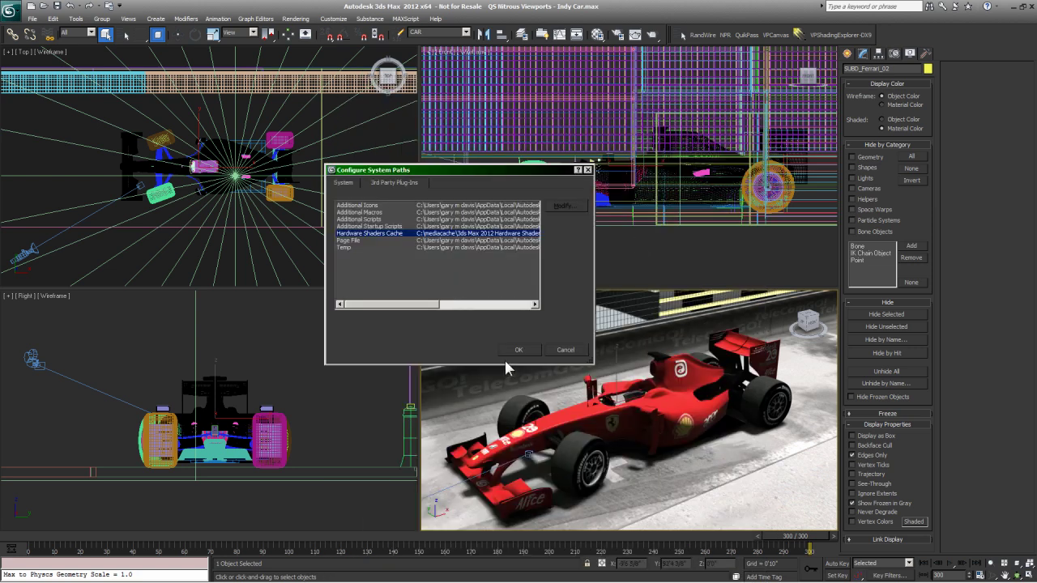
pyautogui.click(565, 350)
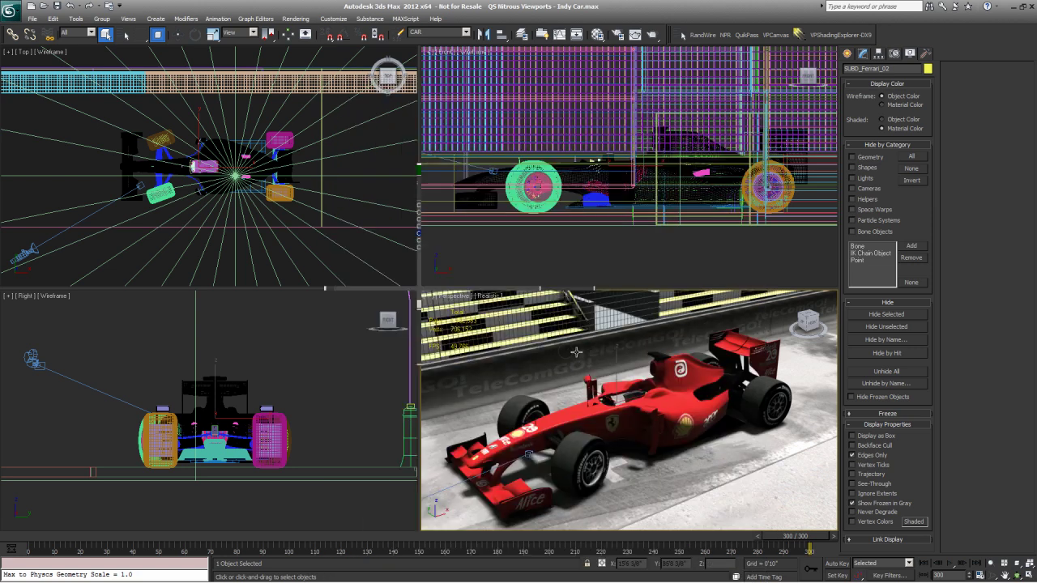
# - Review the Quicksilver renderer's settings in Render Setup, from lighting and shadows through to the hardware cache folder, and close the dialog
pyautogui.click(618, 36)
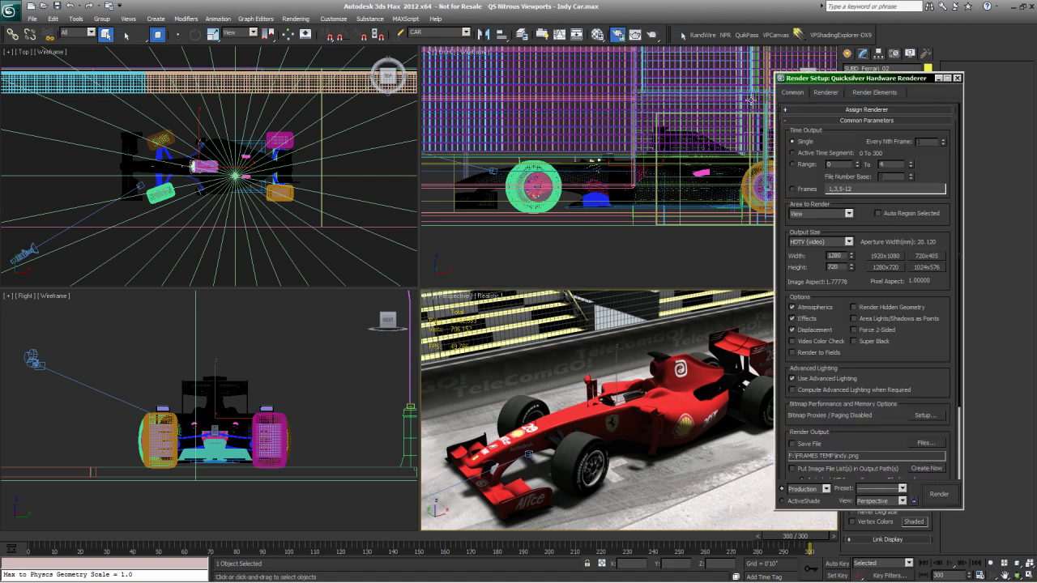
pyautogui.click(825, 92)
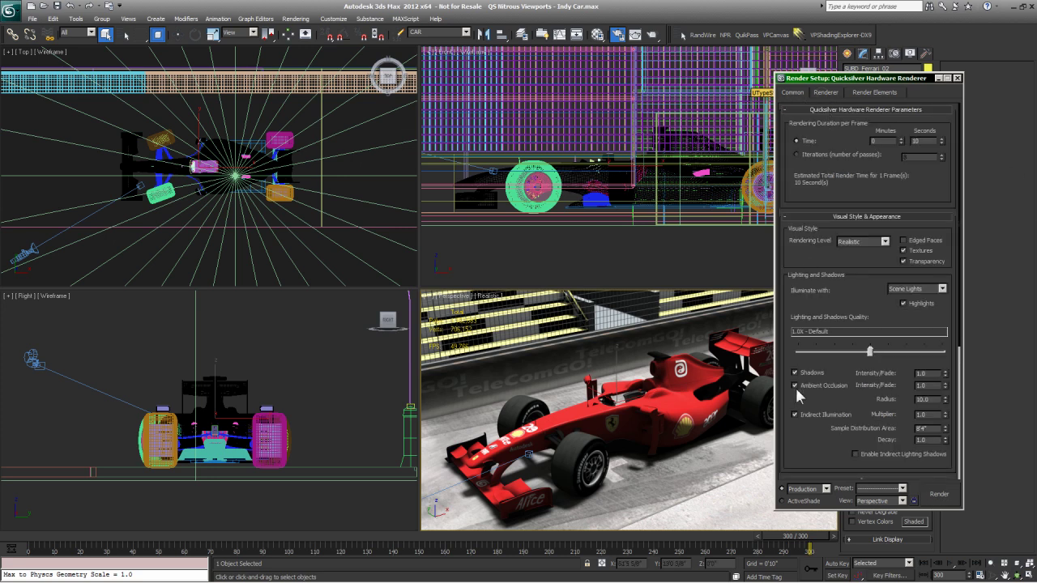
pyautogui.scroll(-3, 800, 439)
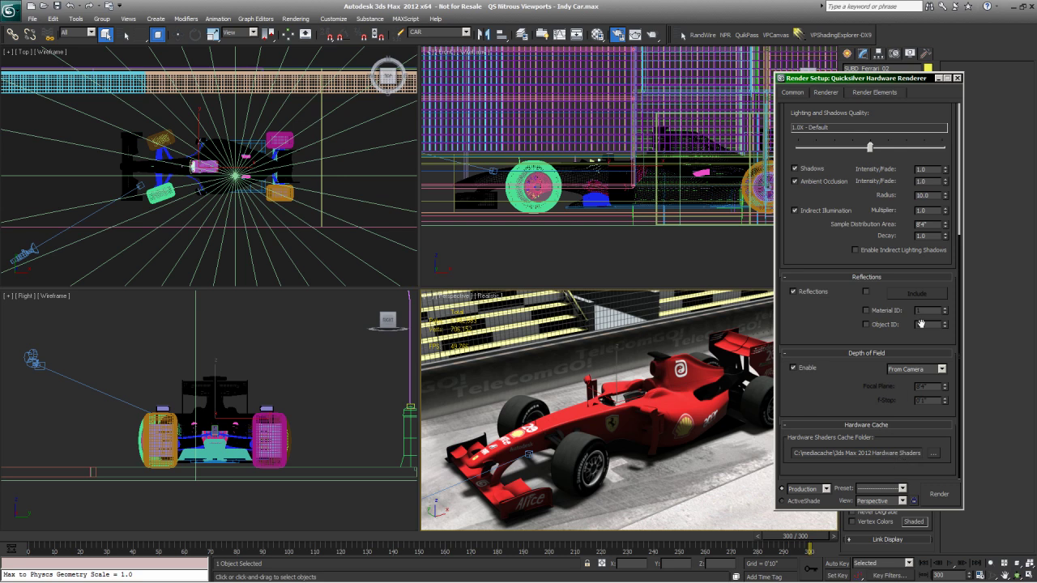
pyautogui.click(958, 78)
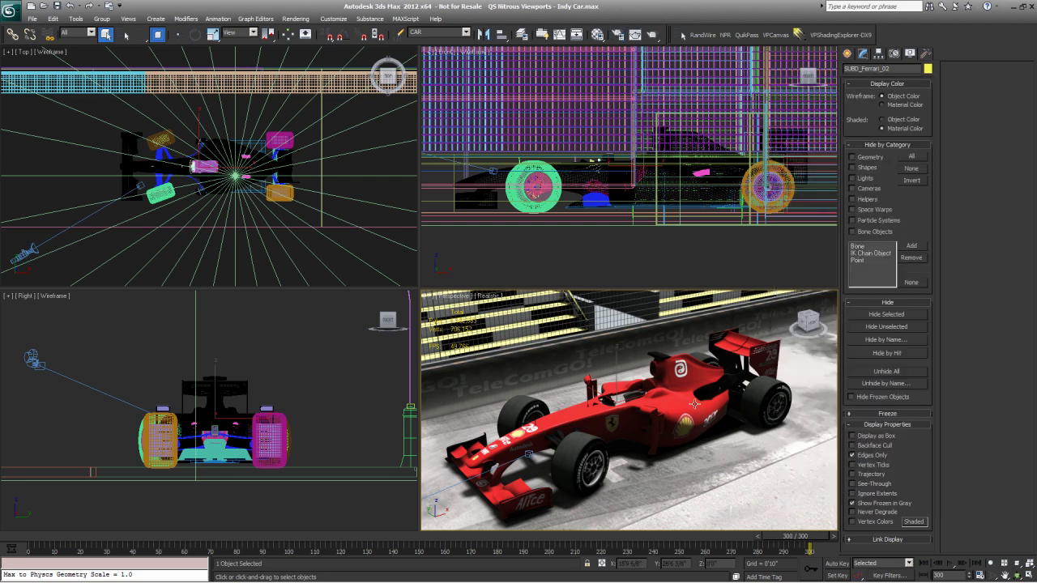
# - Maximize the perspective viewport and examine the red race car's realistic shading and shadows from several angles and distances
pyautogui.click(1027, 575)
pyautogui.click(1016, 575)
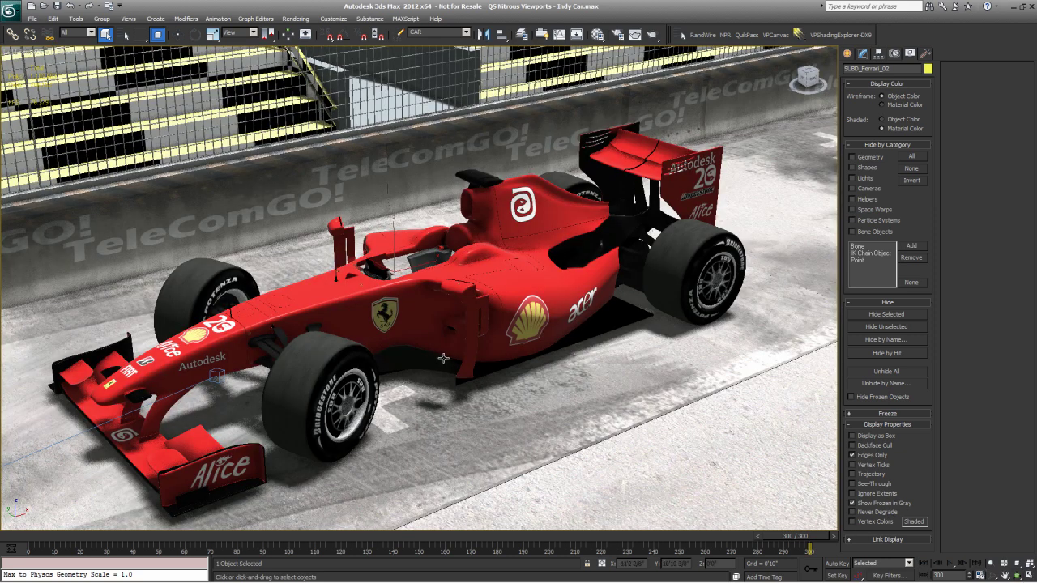
pyautogui.moveTo(388, 312); pyautogui.dragTo(412, 324)
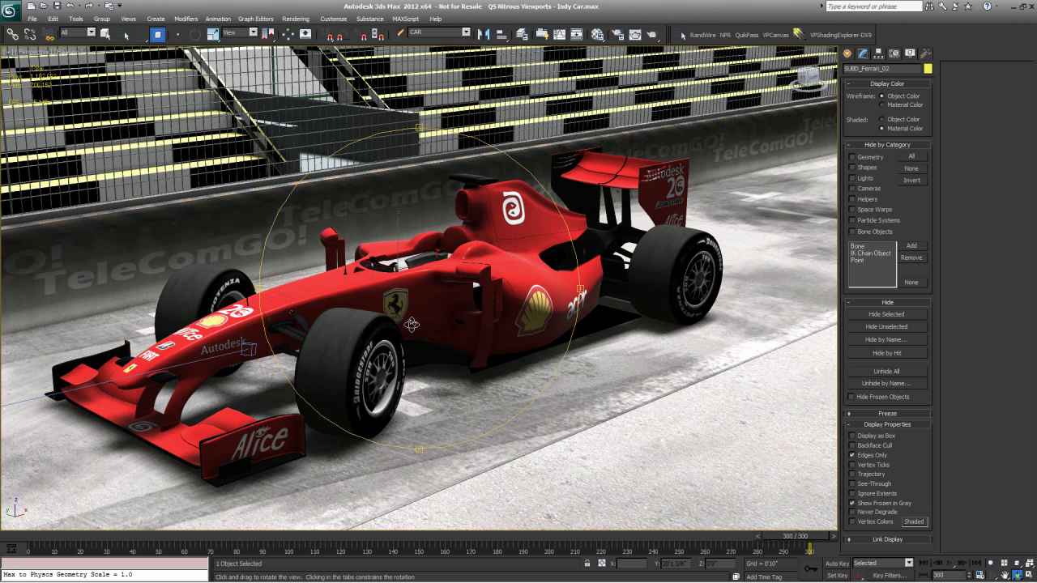
pyautogui.moveTo(397, 297); pyautogui.dragTo(466, 300)
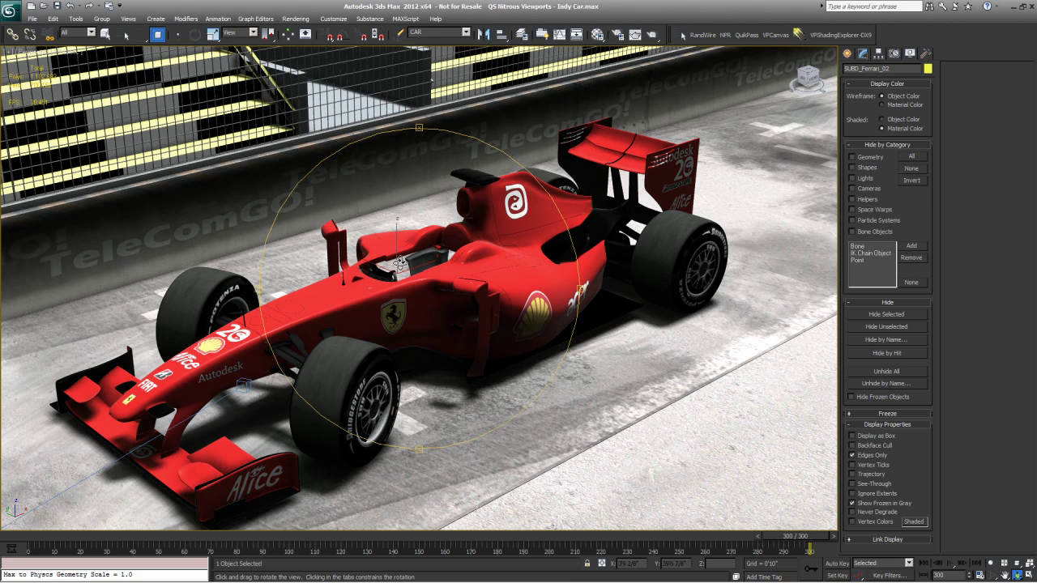
pyautogui.moveTo(401, 262); pyautogui.dragTo(428, 257)
pyautogui.hotkey('alt', 'z')
pyautogui.scroll(2, 427, 258)
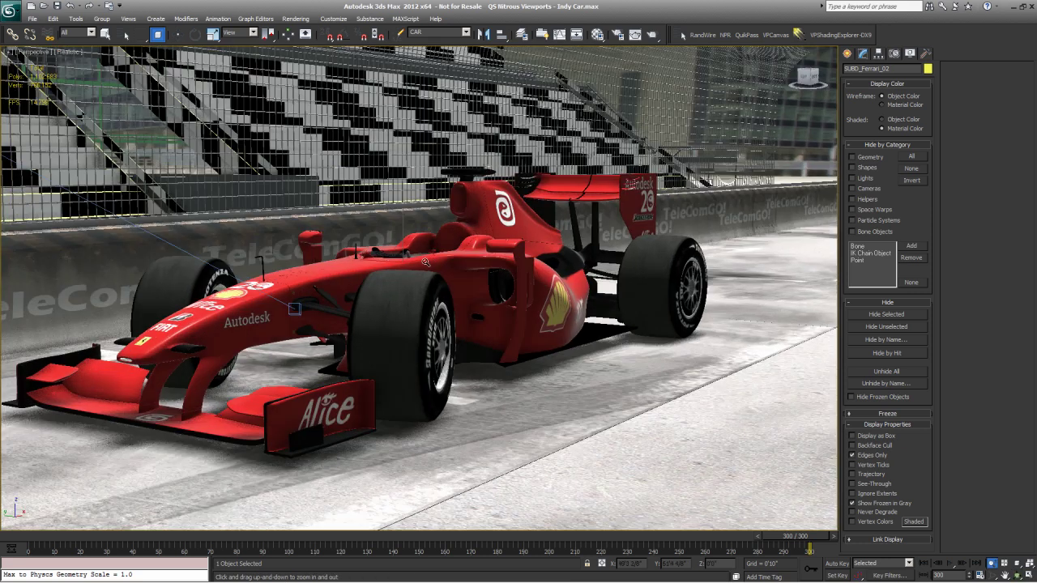
pyautogui.hotkey('ctrl', 'r')
pyautogui.moveTo(426, 261); pyautogui.dragTo(116, 57)
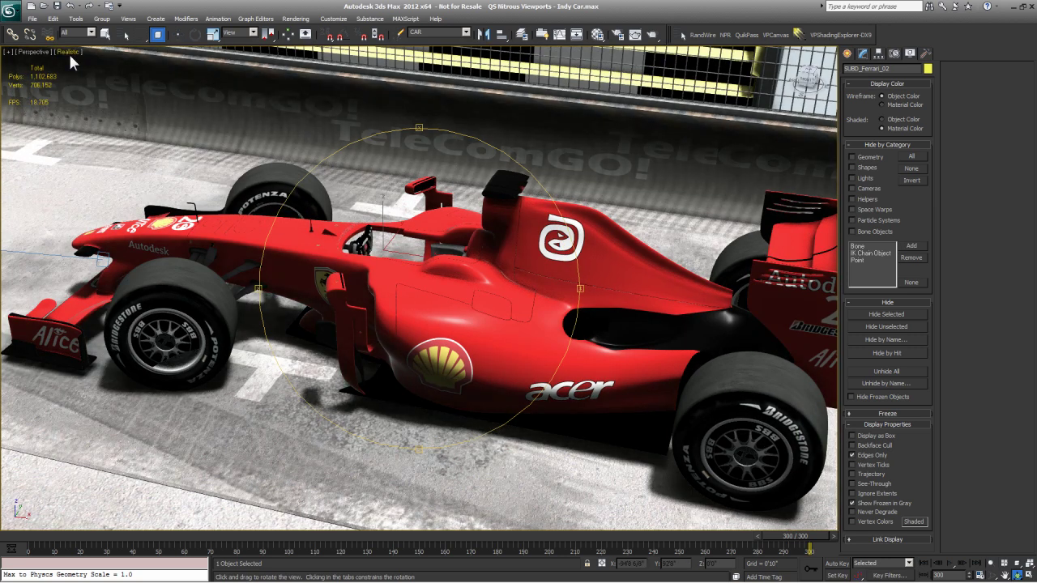
# - Frame the whole race car in a front three-quarter view and return to the selection tool
pyautogui.moveTo(374, 302); pyautogui.dragTo(431, 295)
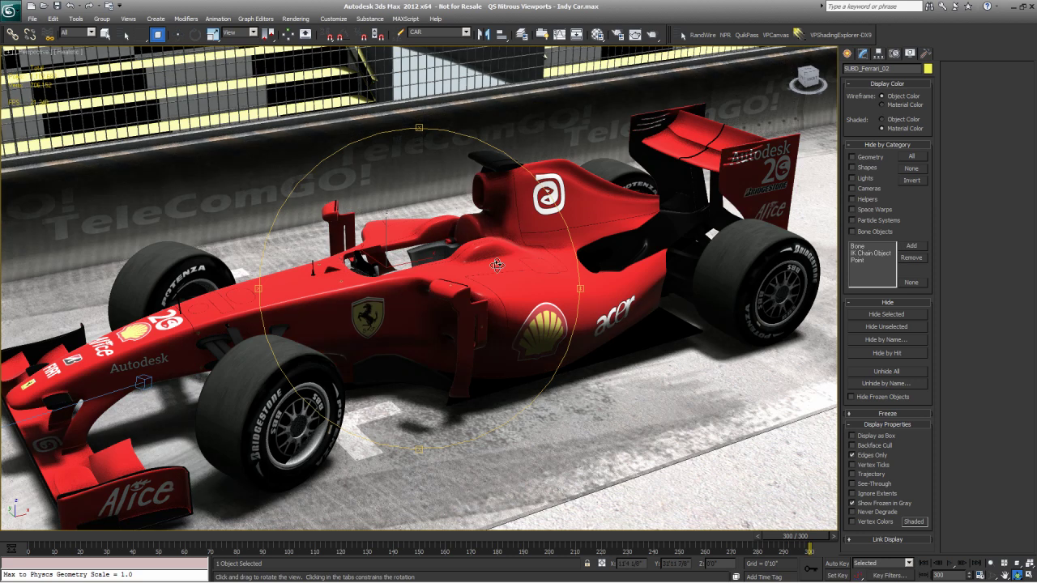
pyautogui.hotkey('alt', 'z')
pyautogui.moveTo(395, 289); pyautogui.dragTo(185, 401)
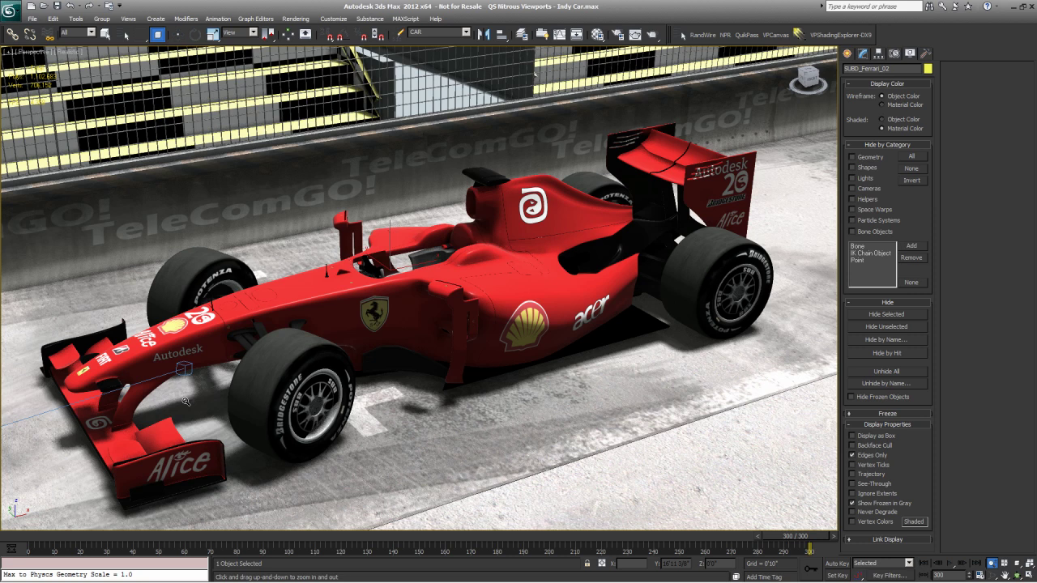
pyautogui.press('Escape')
pyautogui.press('q')
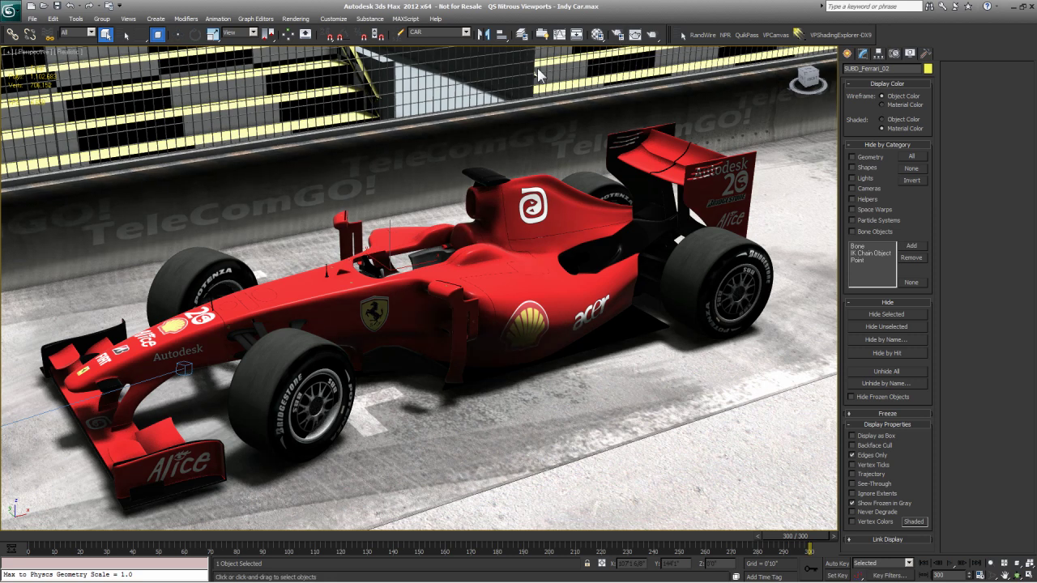
# - Open Render Setup for the Quicksilver renderer and bring up its Common Parameters
pyautogui.click(618, 36)
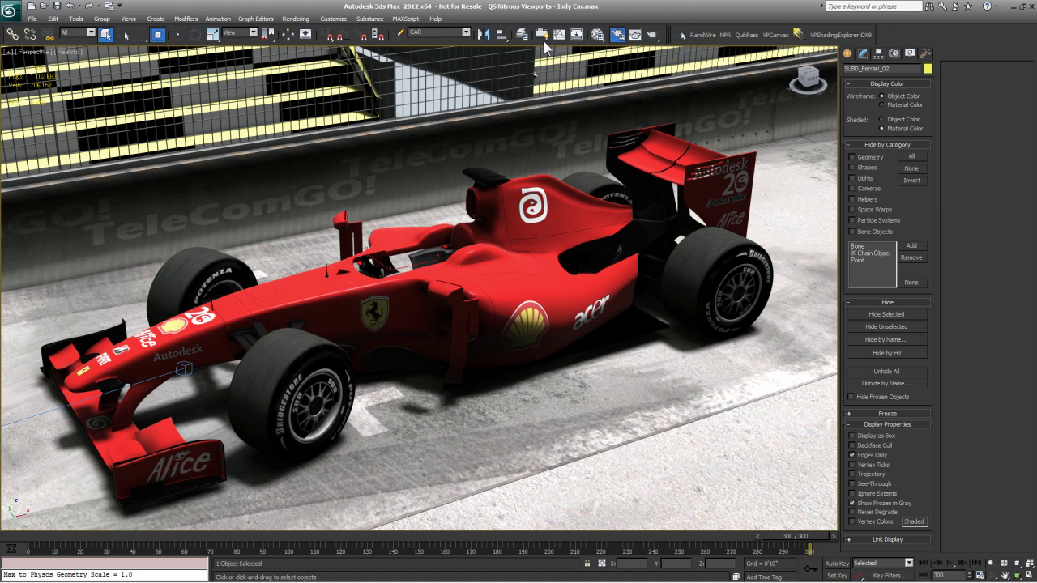
pyautogui.click(617, 37)
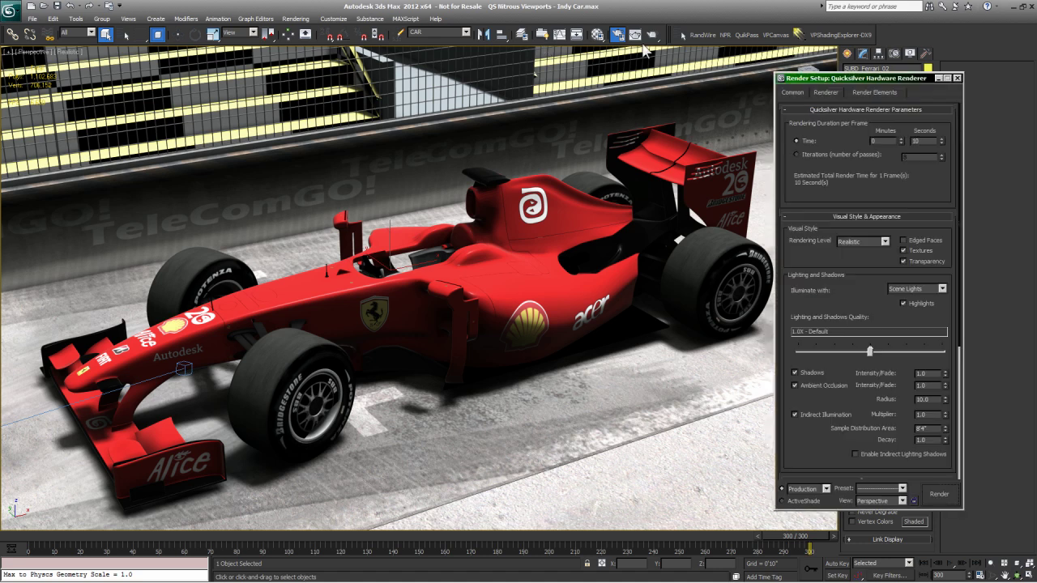
pyautogui.click(792, 92)
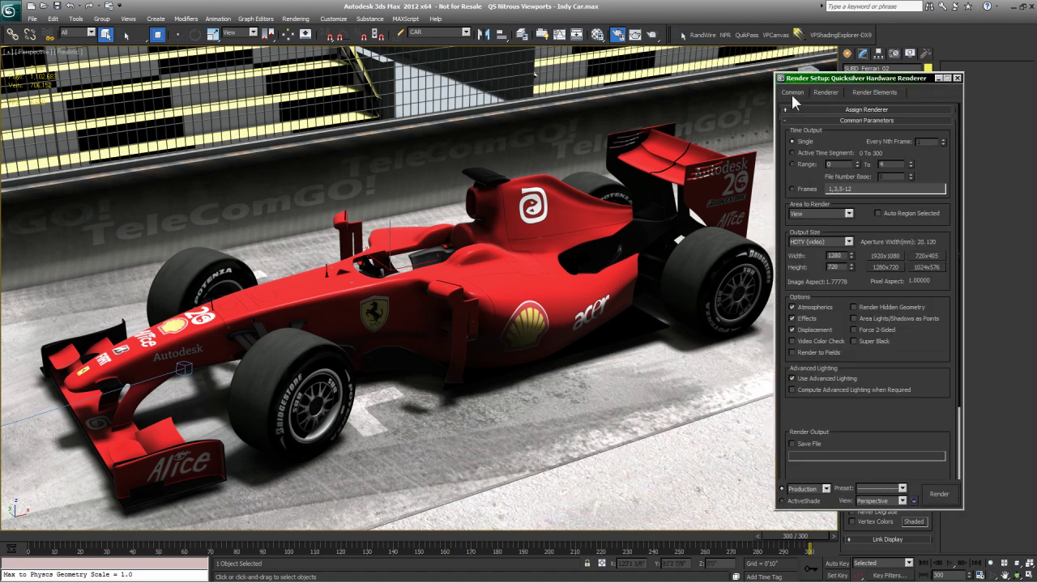
pyautogui.click(788, 122)
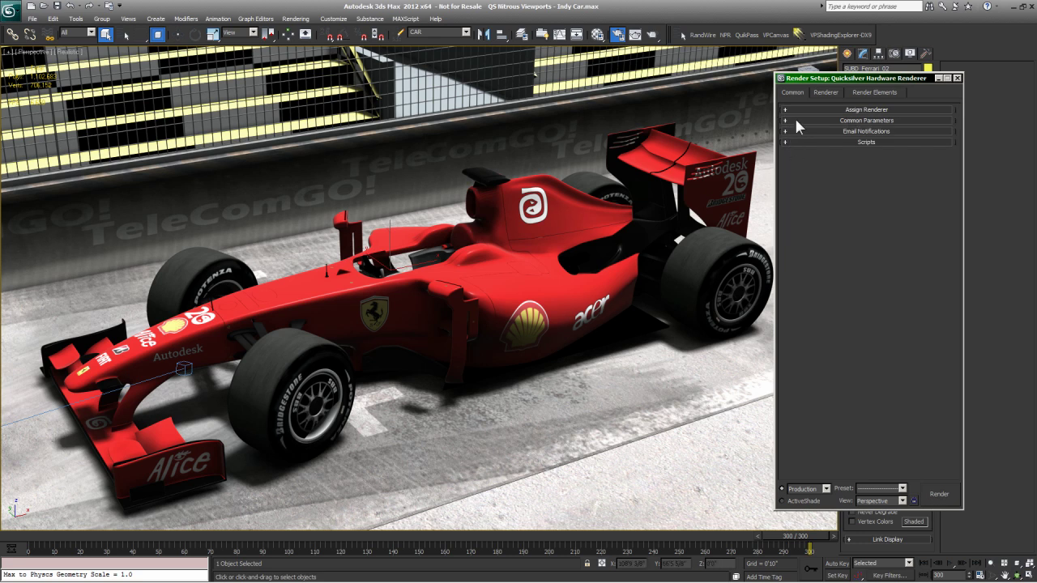
pyautogui.moveTo(799, 108)
pyautogui.mouseDown()
pyautogui.moveTo(794, 146)
pyautogui.moveTo(802, 120)
pyautogui.moveTo(868, 112)
pyautogui.moveTo(811, 116)
pyautogui.mouseUp()
pyautogui.click(788, 120)
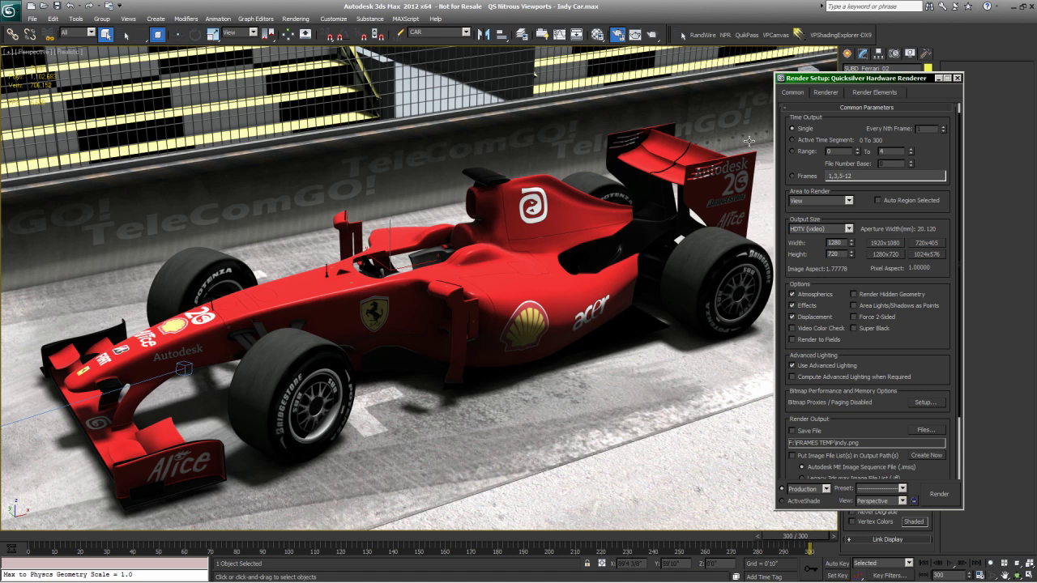
# - Browse the production renderer choices under Assign Renderer, cancel without changing the renderer, and look over the Common Parameters down to Render Output
pyautogui.scroll(1, 836, 136)
pyautogui.click(865, 108)
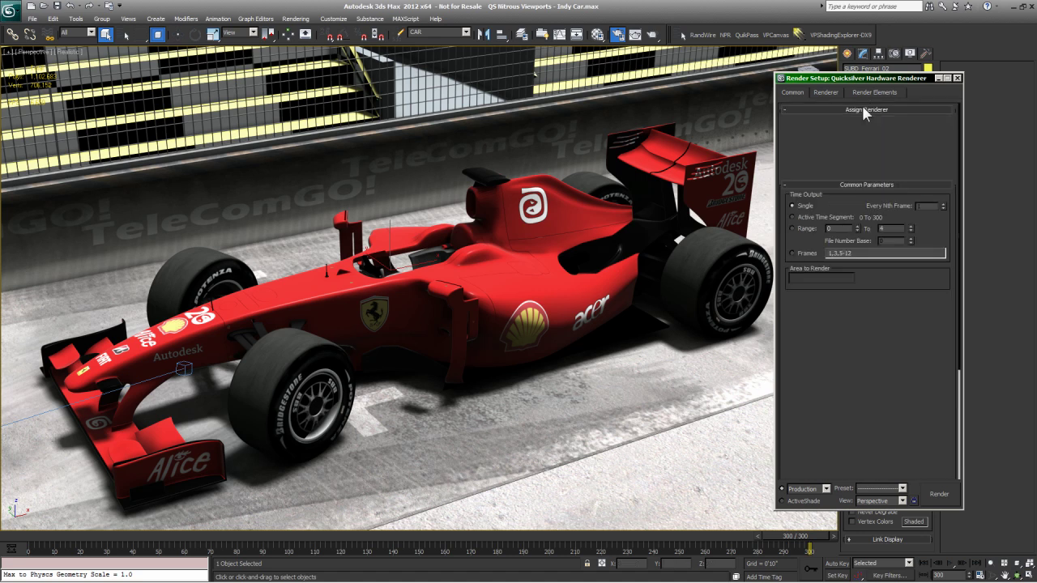
pyautogui.click(929, 128)
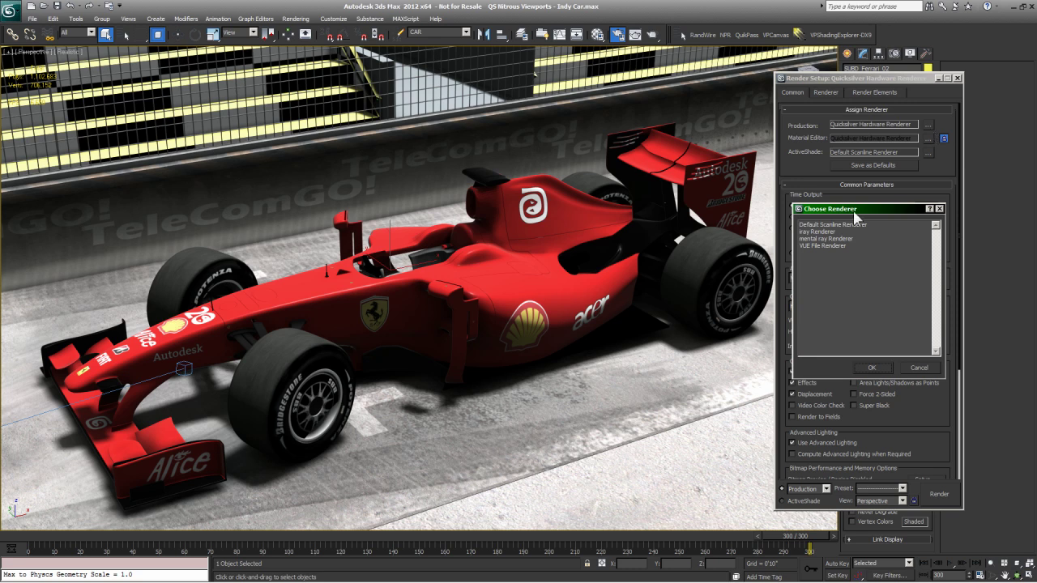
pyautogui.moveTo(838, 209); pyautogui.dragTo(704, 175)
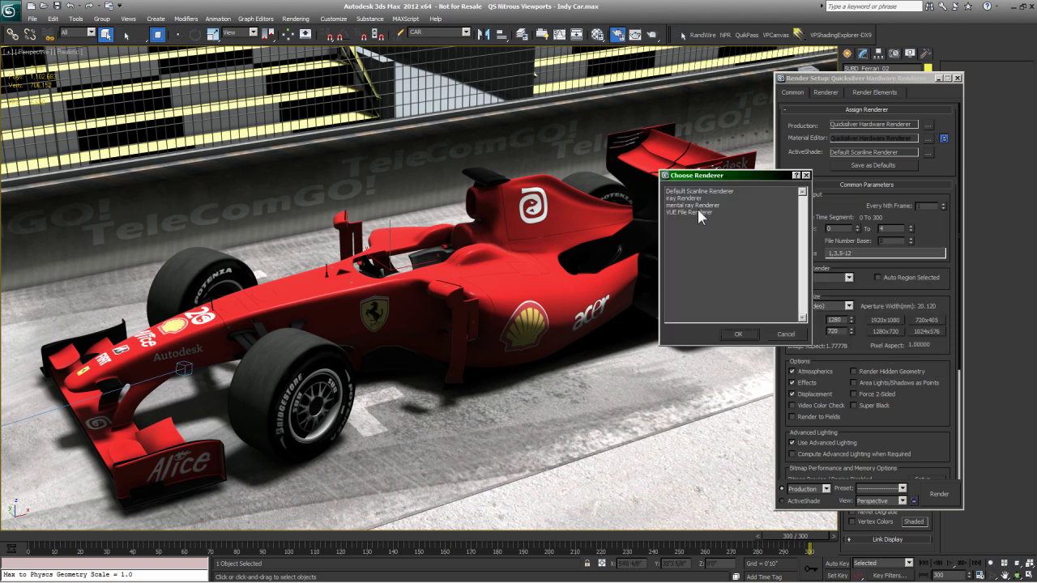
pyautogui.click(693, 205)
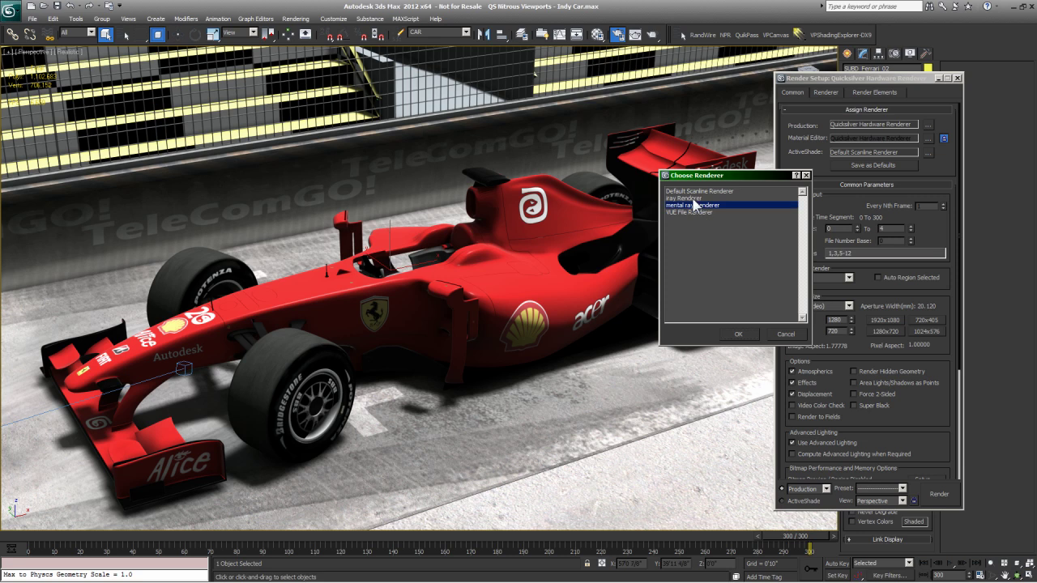
pyautogui.click(703, 198)
pyautogui.click(703, 192)
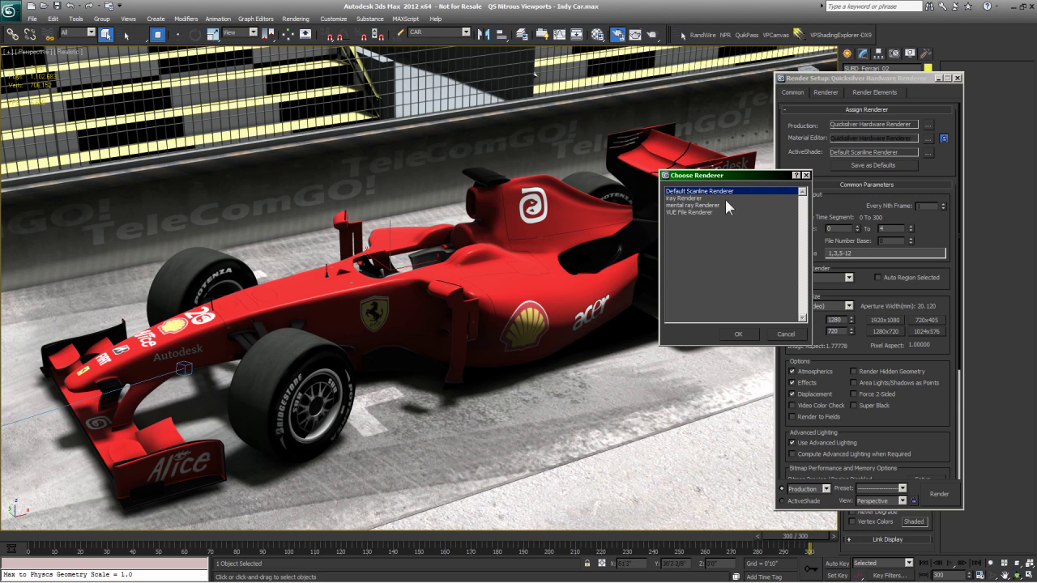
pyautogui.click(784, 336)
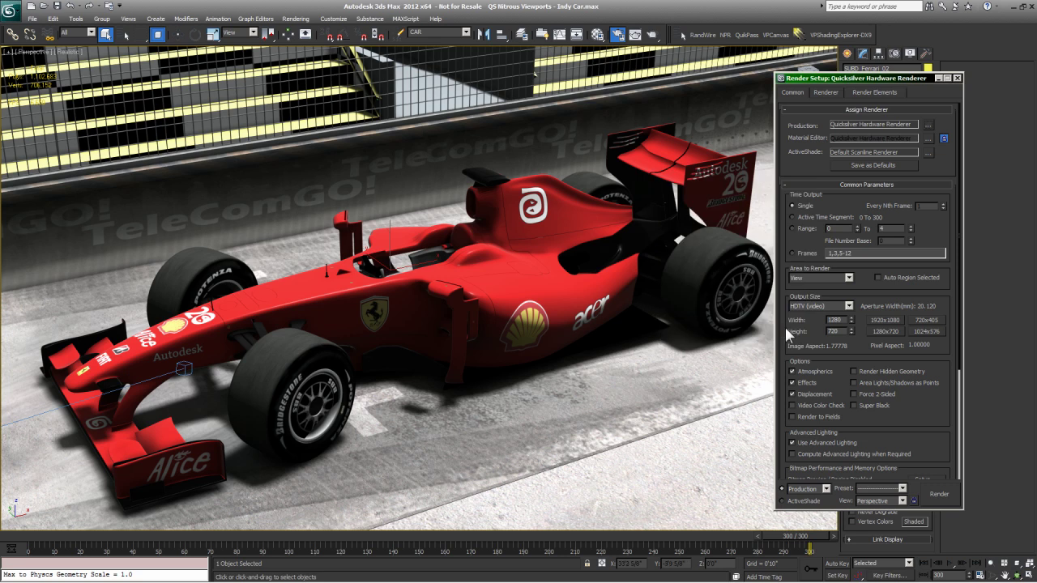
pyautogui.moveTo(780, 357); pyautogui.dragTo(781, 249)
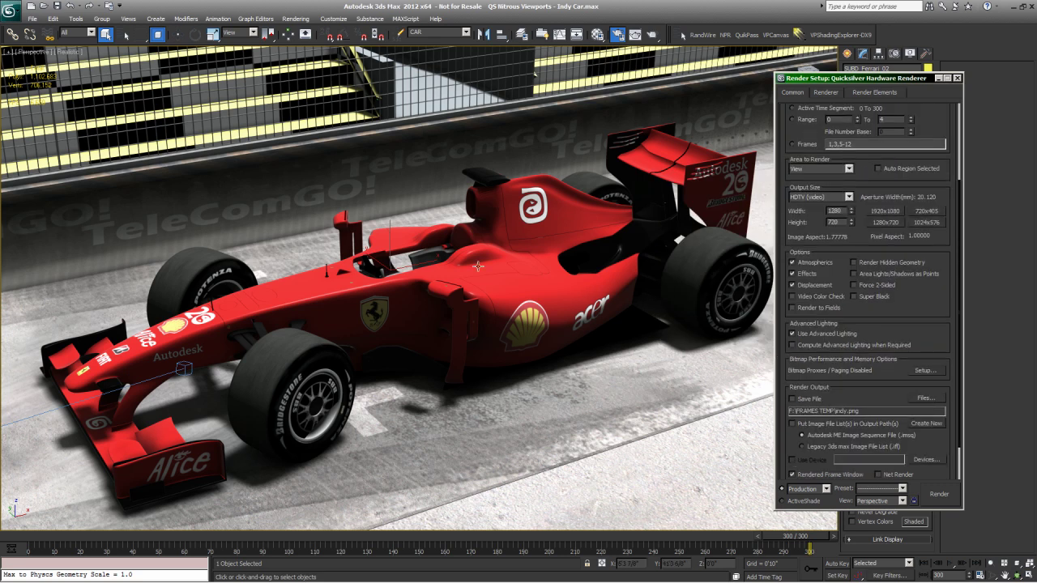
pyautogui.scroll(5, 802, 129)
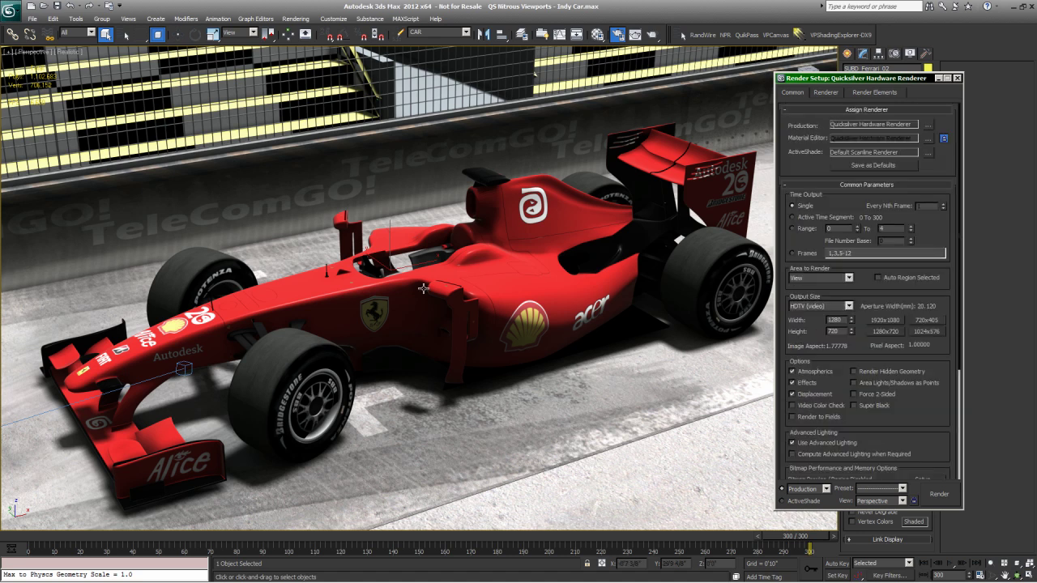
# - Grab a still image of the perspective viewport from a slightly lower angle without adding a label, and close the image window
pyautogui.hotkey('ctrl', 'r')
pyautogui.moveTo(415, 315); pyautogui.dragTo(414, 280)
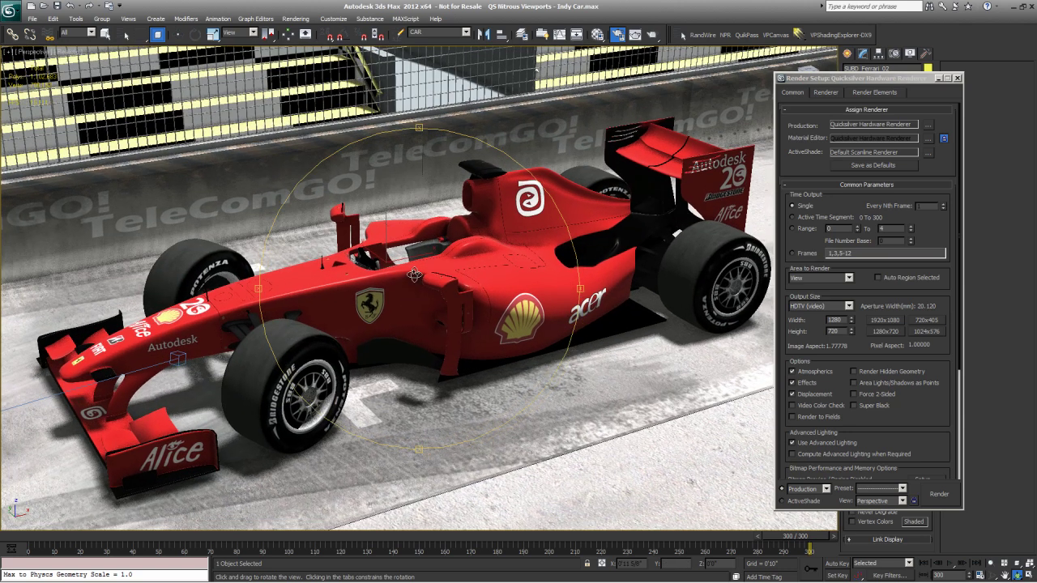
pyautogui.click(77, 19)
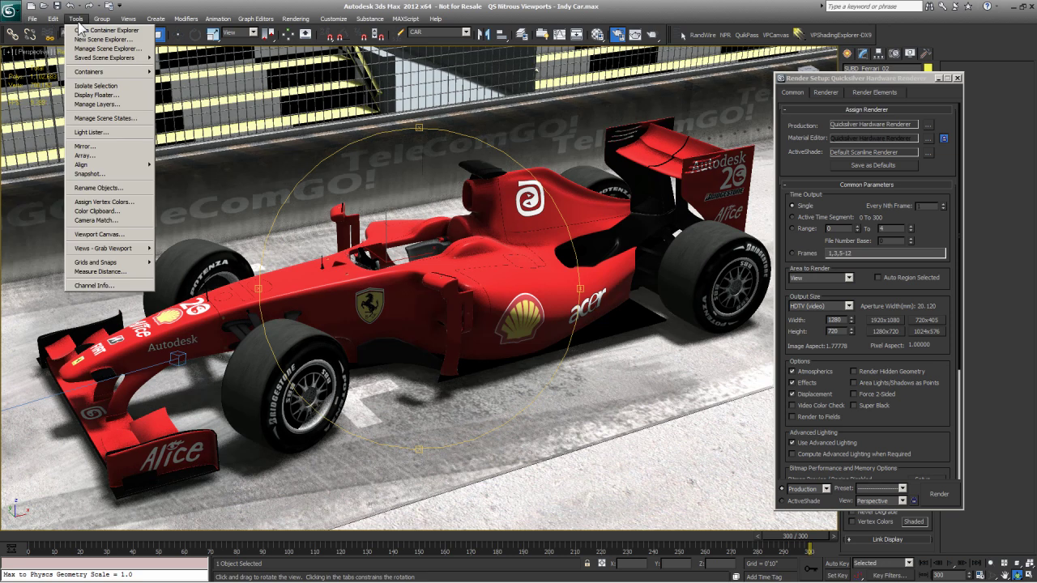
pyautogui.moveTo(89, 252)
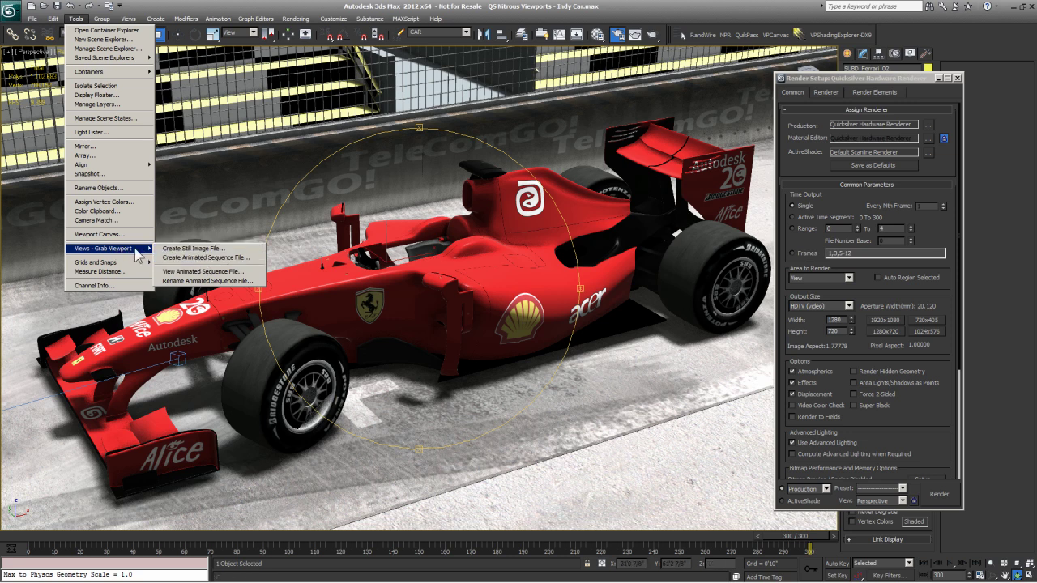
pyautogui.click(209, 253)
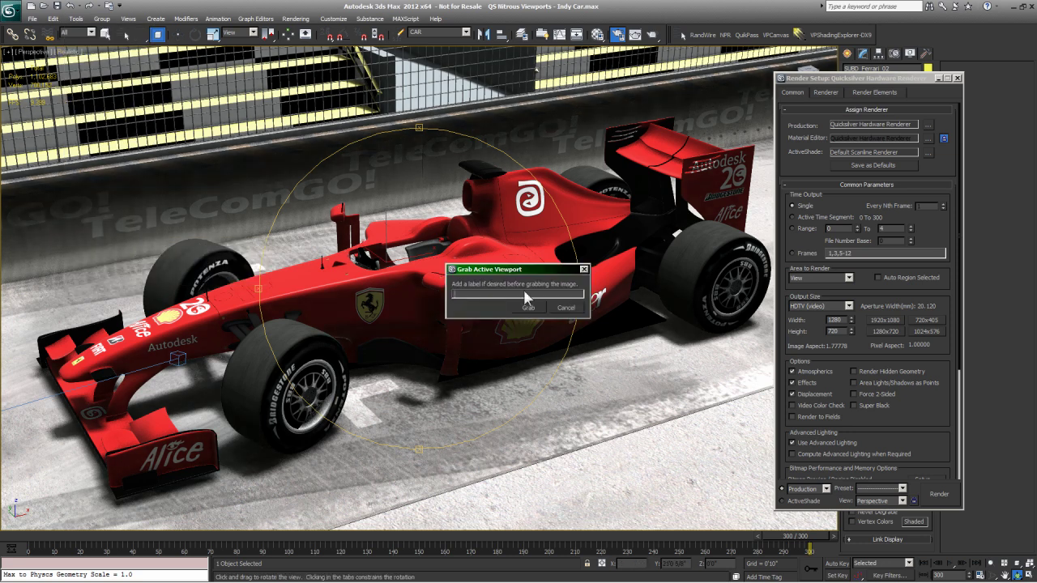
pyautogui.click(522, 308)
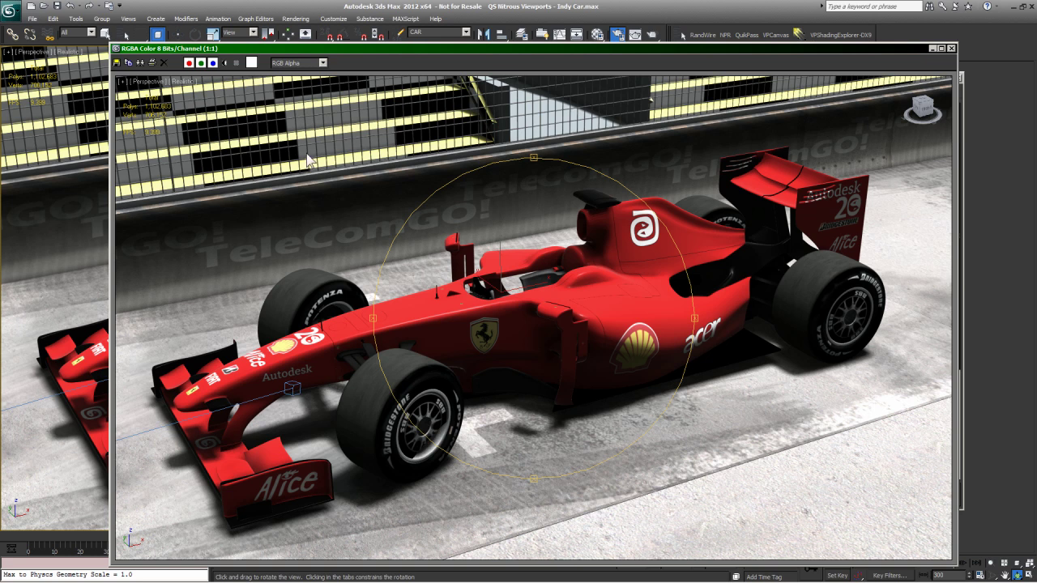
pyautogui.click(953, 49)
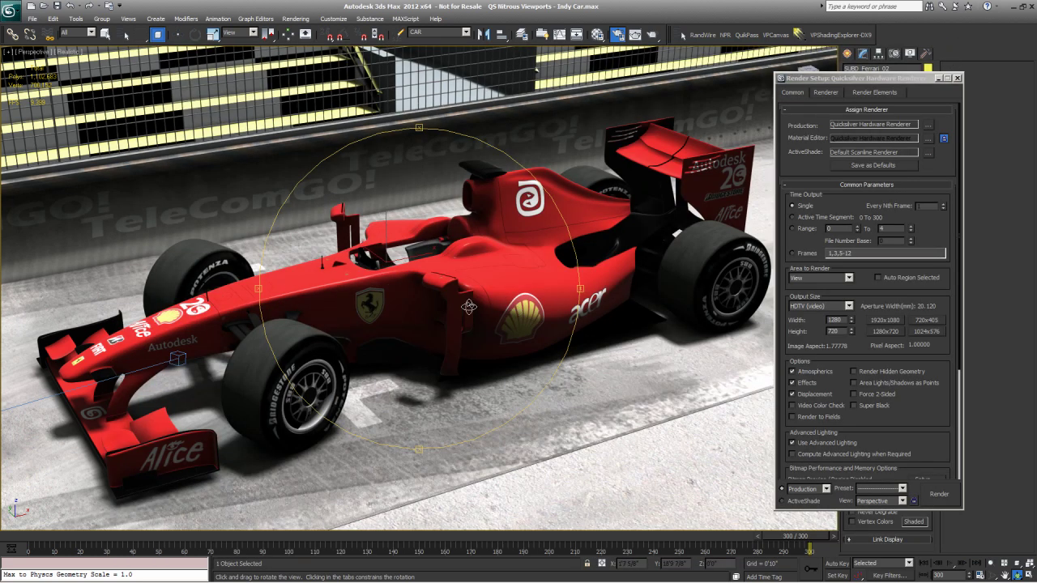
# - Examine the race car's shading from low and high angles, and check the production renderer choices without changing the assignment
pyautogui.moveTo(468, 306); pyautogui.dragTo(468, 282)
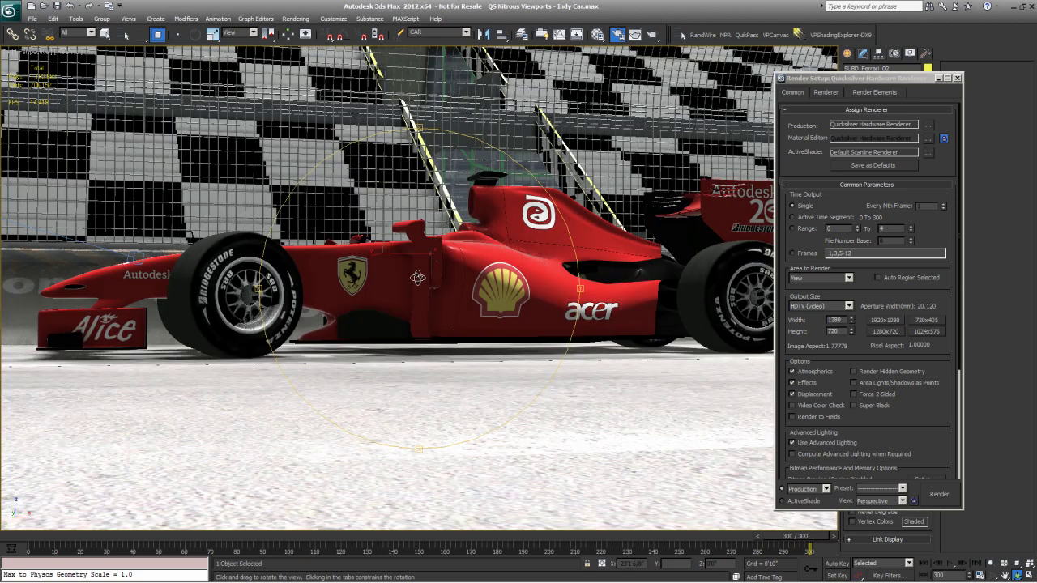
pyautogui.moveTo(346, 276); pyautogui.dragTo(397, 292)
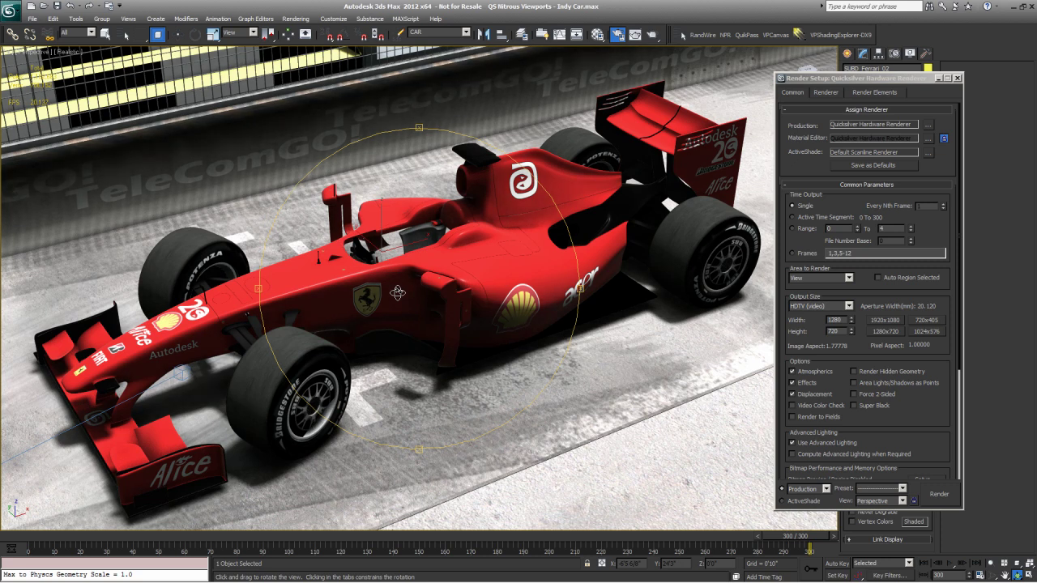
pyautogui.click(807, 150)
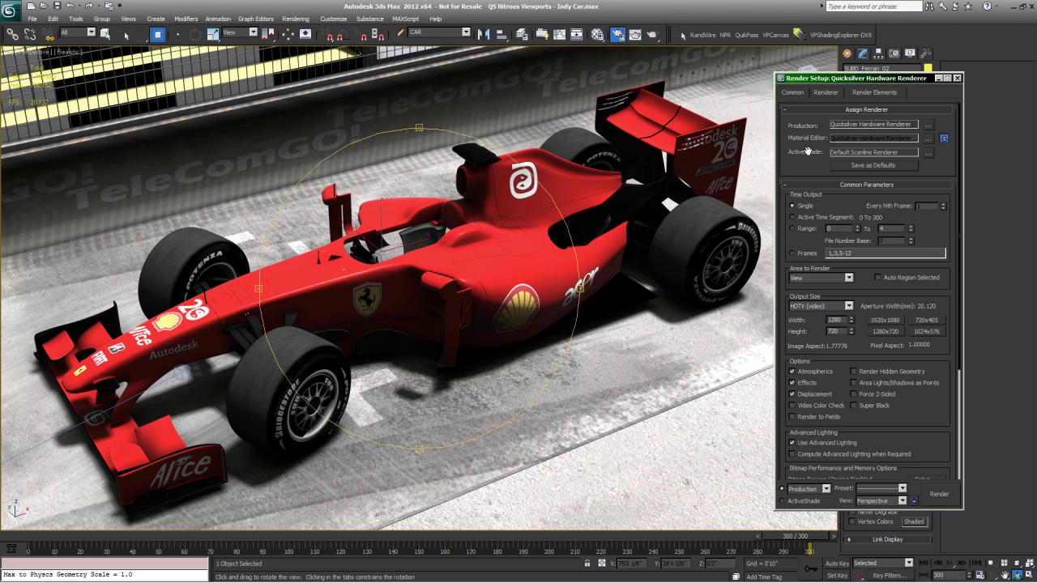
pyautogui.moveTo(409, 262); pyautogui.dragTo(356, 287)
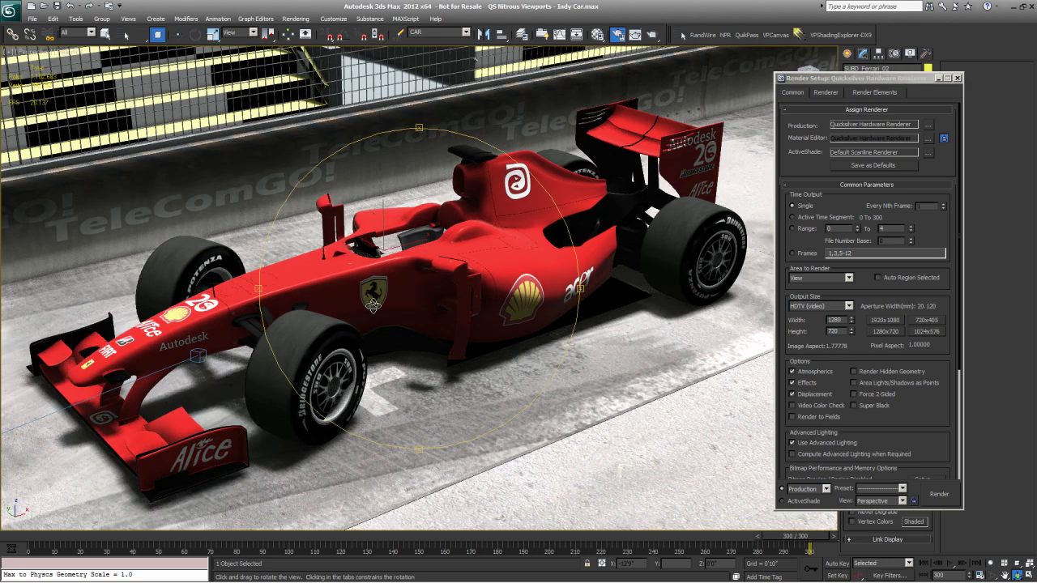
pyautogui.moveTo(355, 324); pyautogui.dragTo(486, 292)
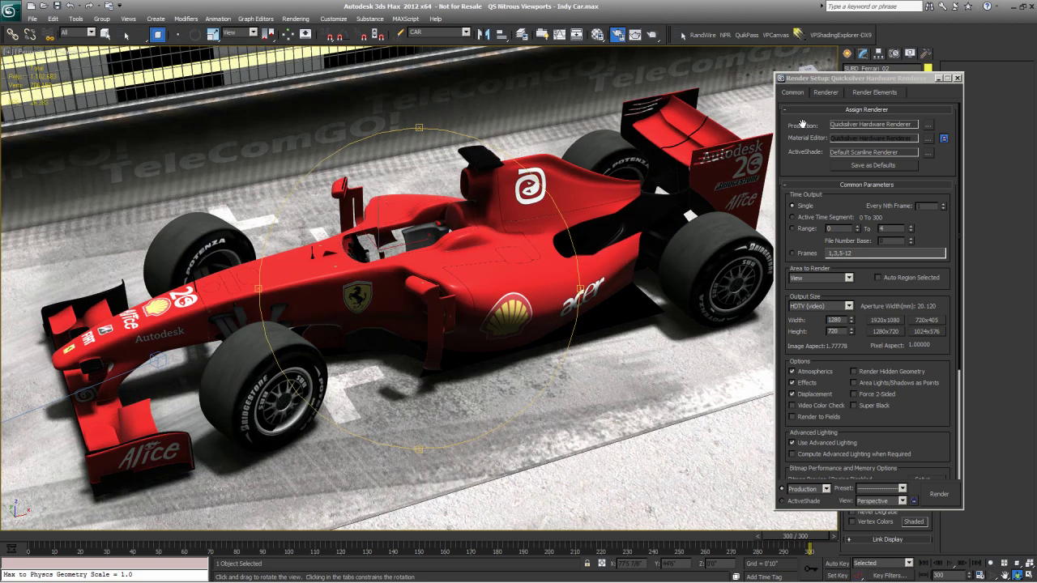
pyautogui.click(928, 124)
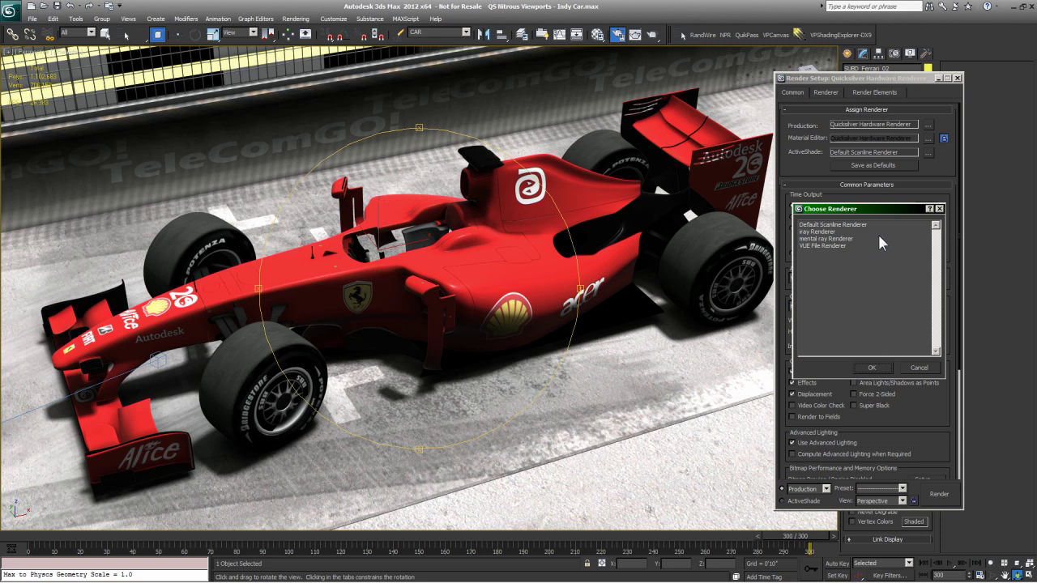
pyautogui.click(922, 367)
# - Try creating an animated AVI preview of the Perspective viewport over the active time segment at 50 percent of output, and cancel it partway
pyautogui.moveTo(425, 279); pyautogui.dragTo(399, 257)
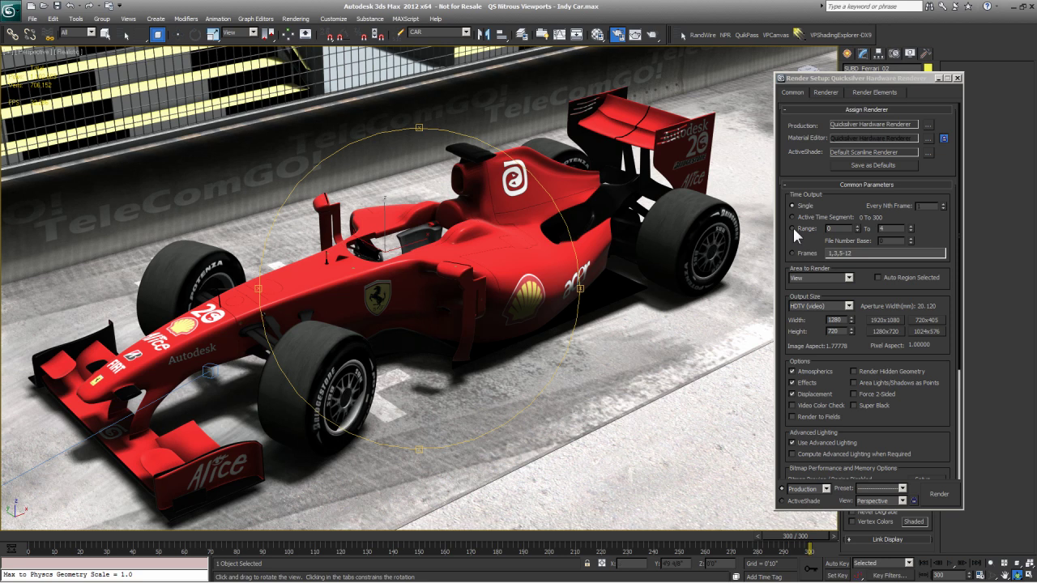
pyautogui.scroll(-3, 758, 165)
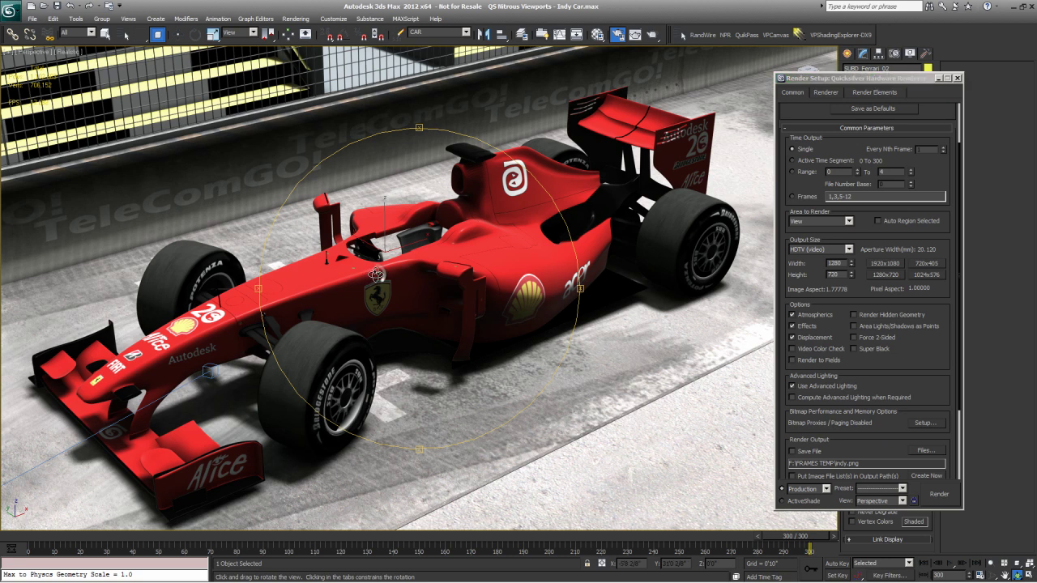
pyautogui.moveTo(376, 273); pyautogui.dragTo(417, 284)
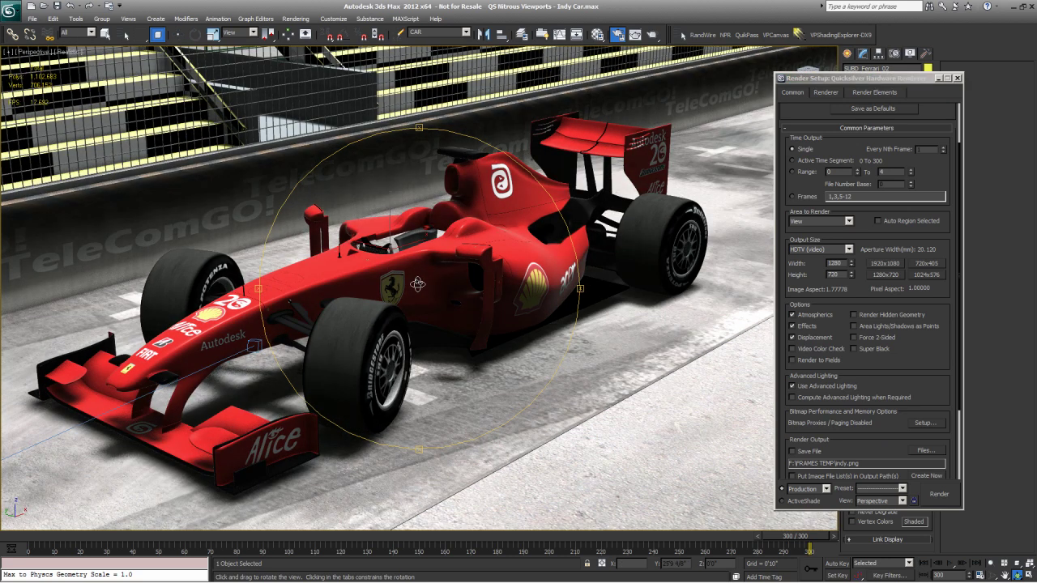
pyautogui.click(76, 19)
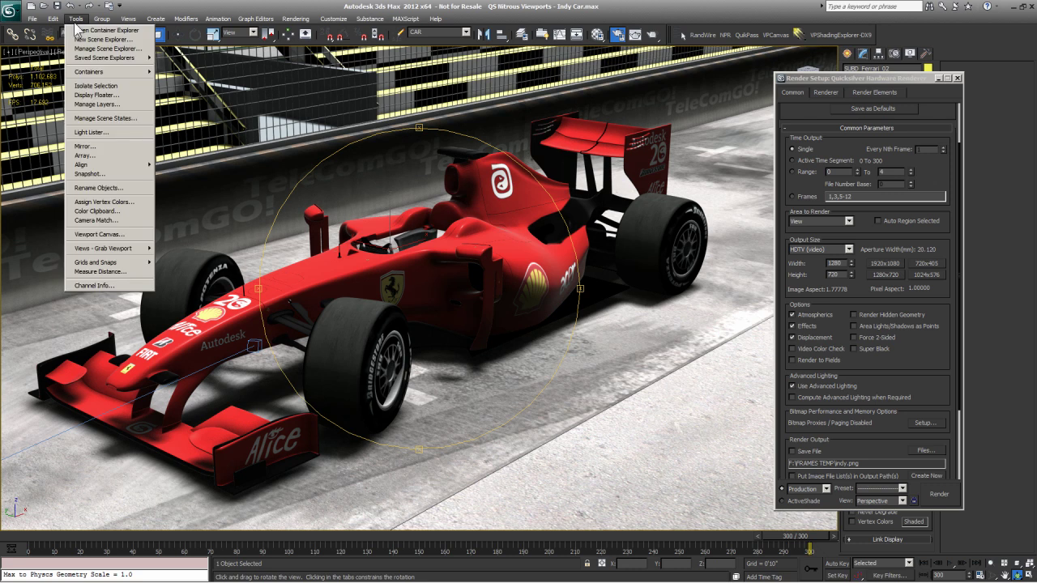
pyautogui.moveTo(134, 248)
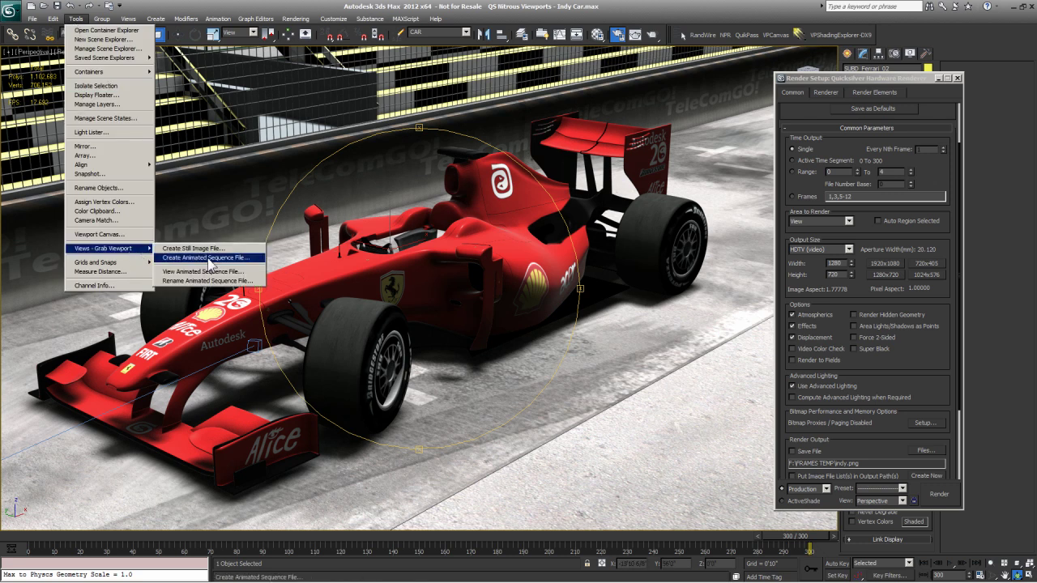
pyautogui.click(208, 258)
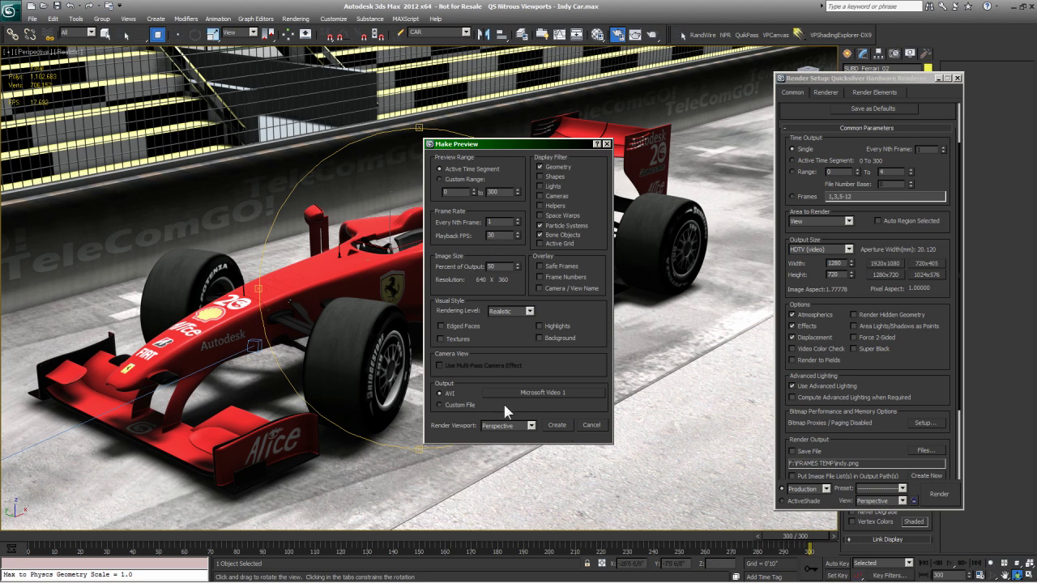
pyautogui.click(557, 427)
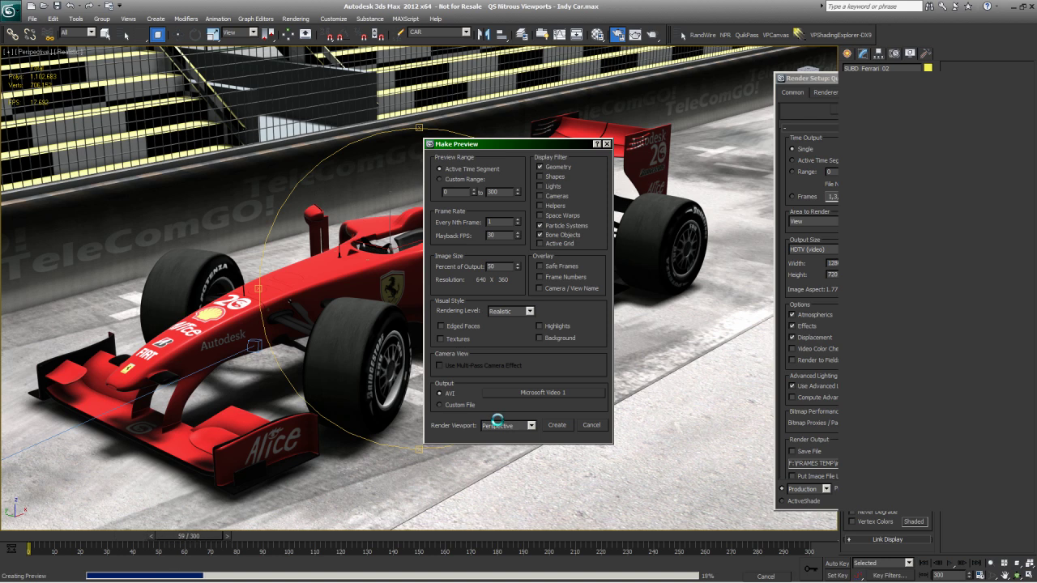
pyautogui.click(754, 578)
pyautogui.click(507, 311)
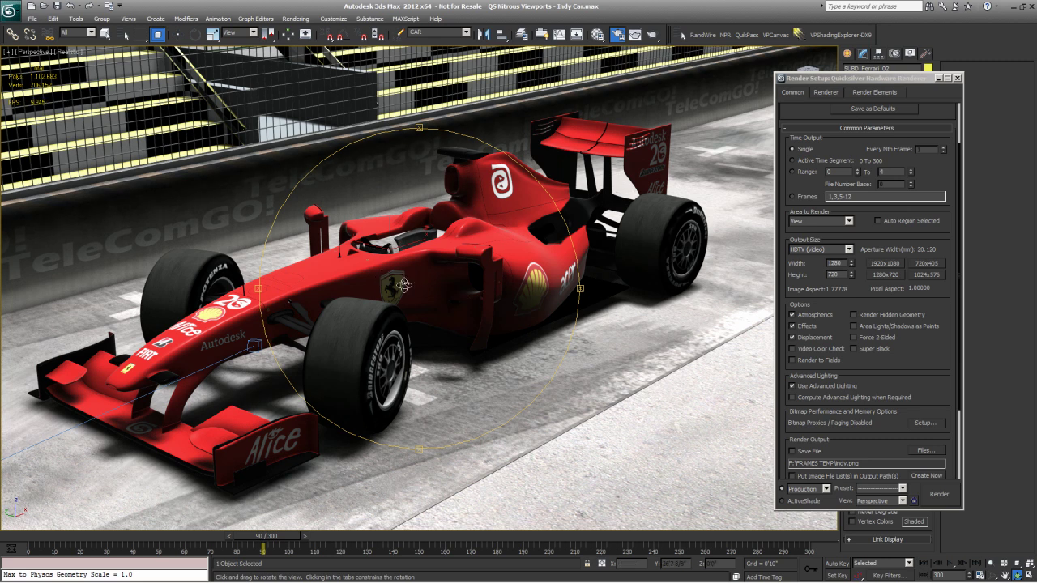
# - Look over the Common Parameters down to Render Output, briefly toggling Net Render on and off
pyautogui.moveTo(408, 281); pyautogui.dragTo(444, 284)
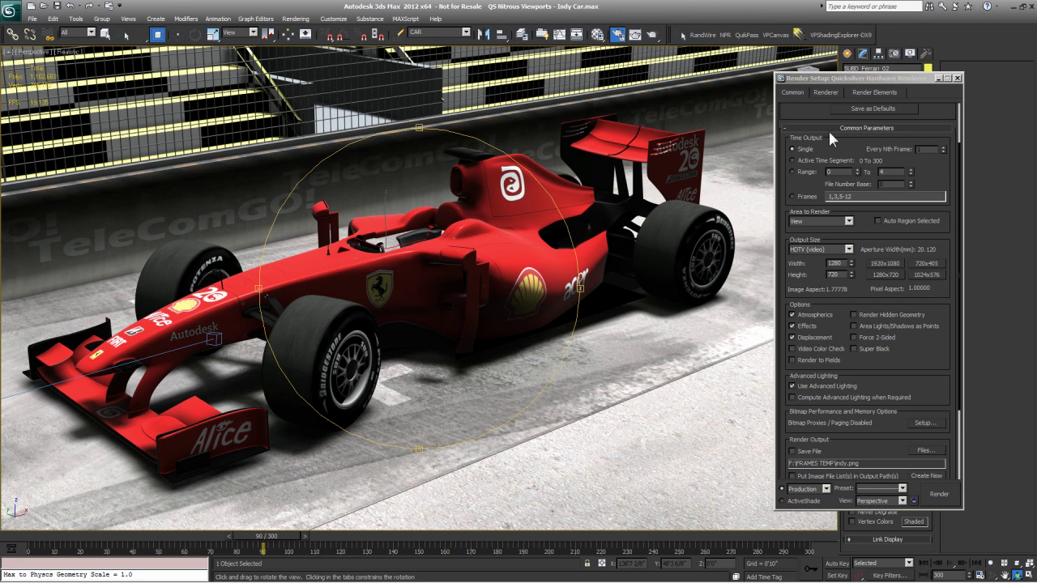
pyautogui.scroll(-3, 829, 139)
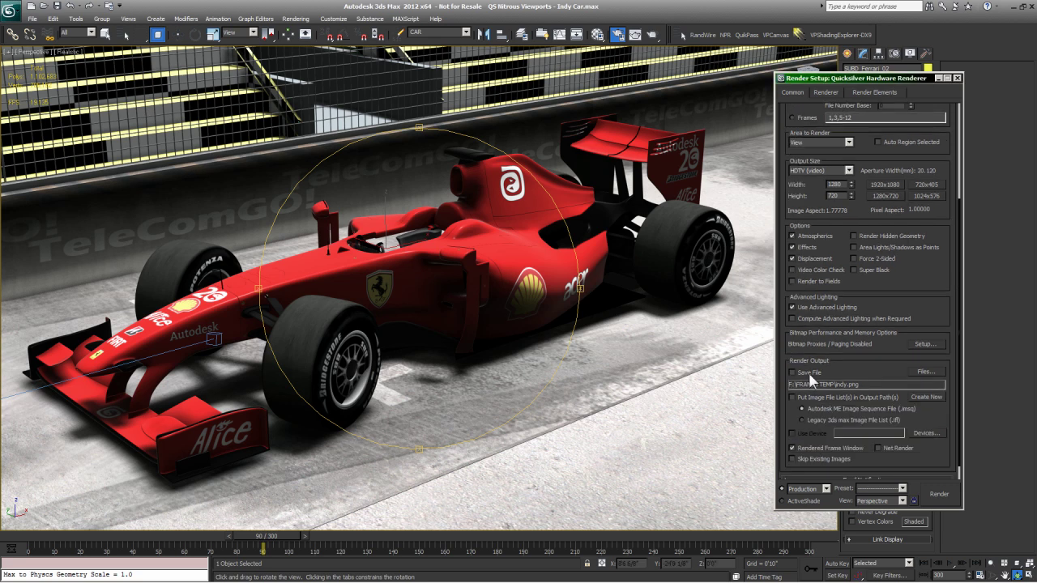
pyautogui.click(878, 447)
pyautogui.click(878, 447)
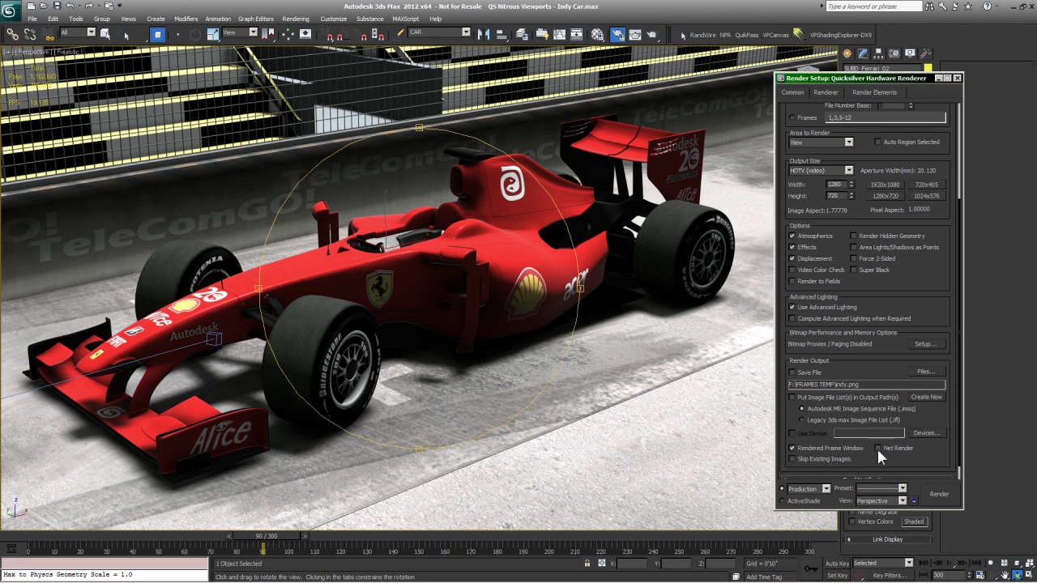
pyautogui.click(878, 448)
pyautogui.click(878, 447)
# - Examine the race car from several angles and review the time output, output size and render output parameters
pyautogui.moveTo(444, 303); pyautogui.dragTo(415, 306)
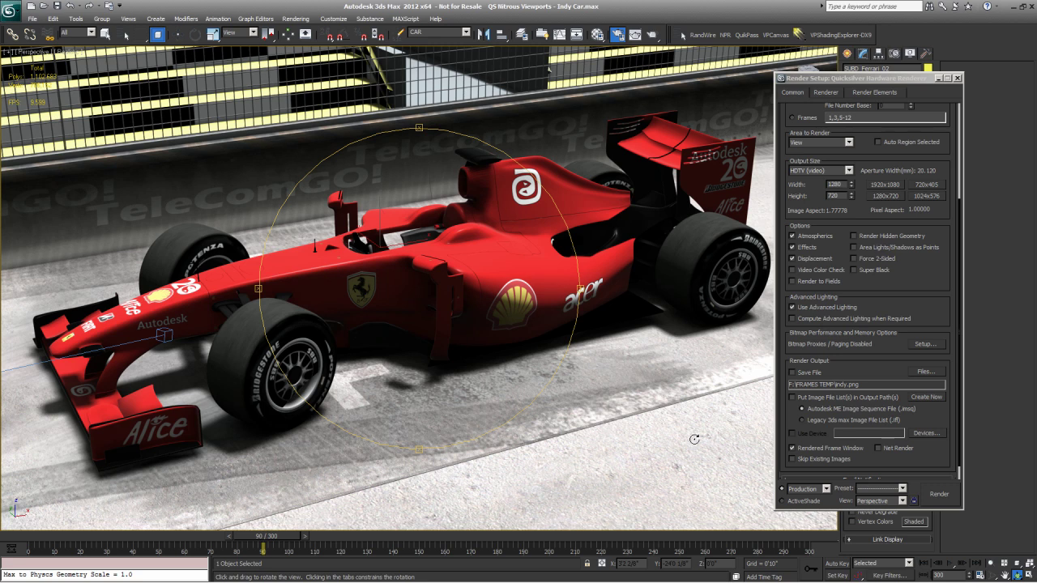
pyautogui.moveTo(488, 303); pyautogui.dragTo(437, 275)
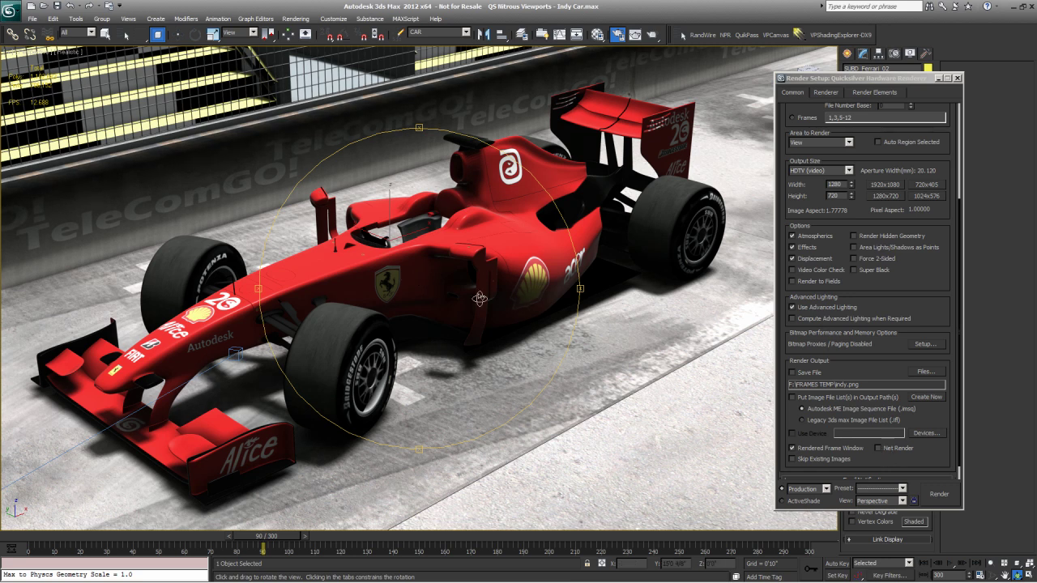
pyautogui.moveTo(435, 316); pyautogui.dragTo(444, 321)
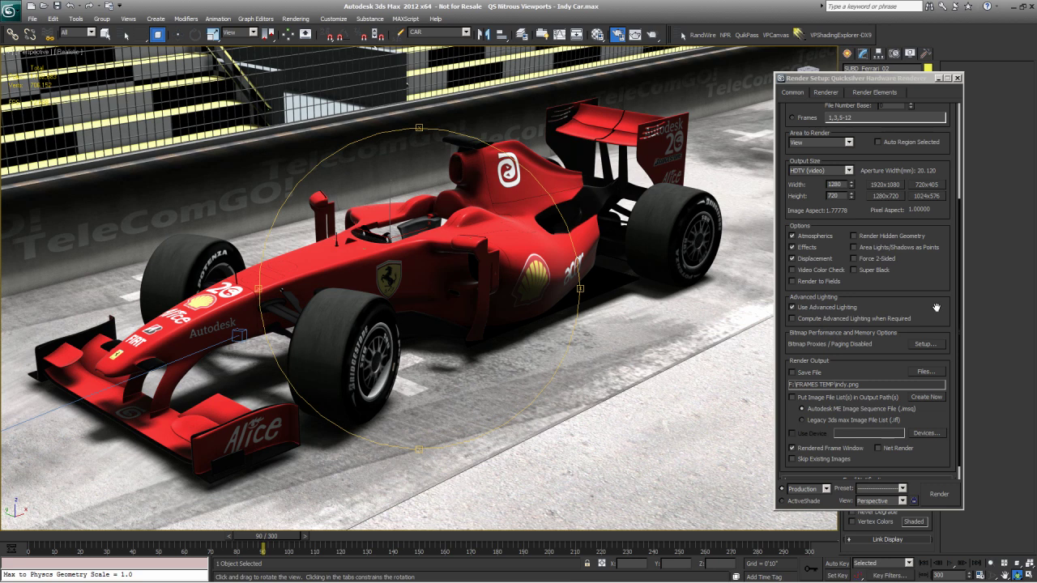
pyautogui.moveTo(936, 308); pyautogui.dragTo(891, 456)
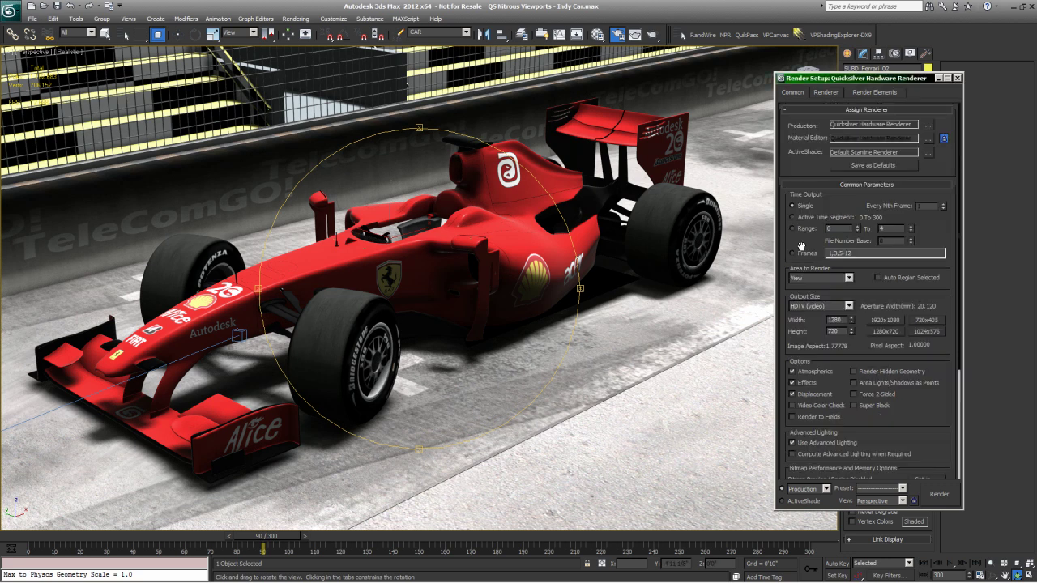
pyautogui.moveTo(801, 246); pyautogui.dragTo(802, 126)
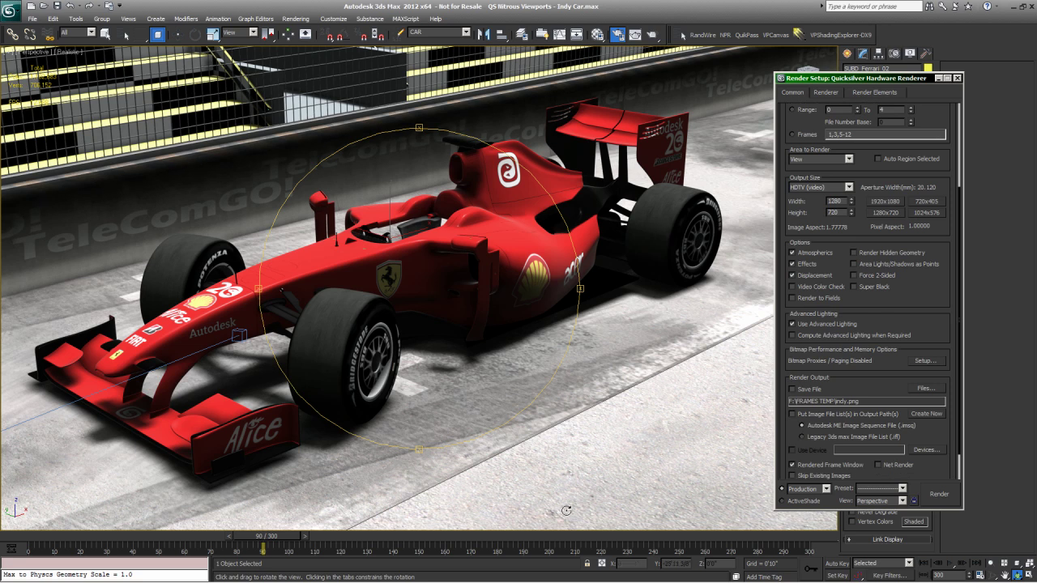
pyautogui.moveTo(567, 581)
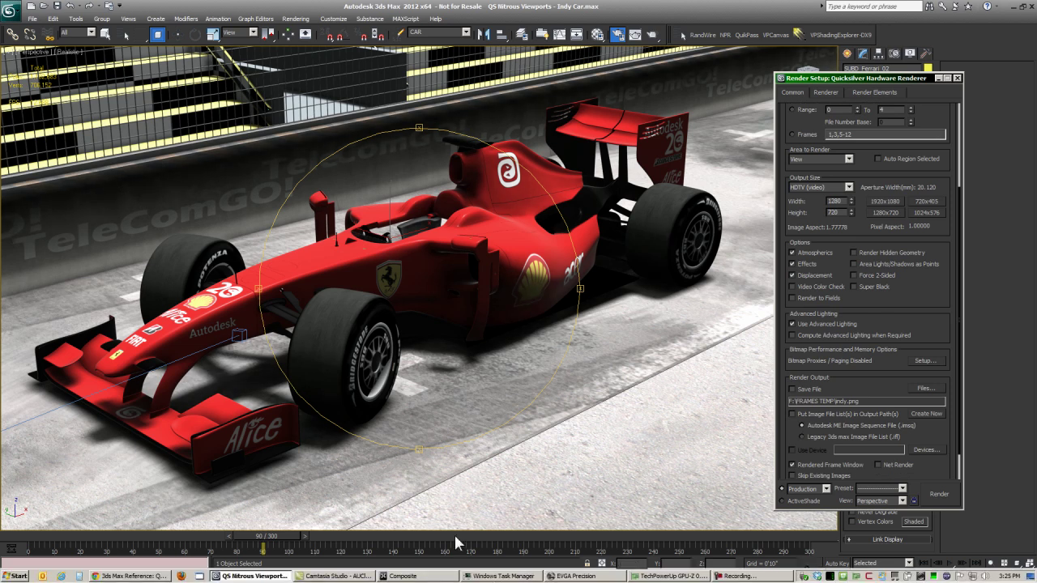
pyautogui.moveTo(454, 530); pyautogui.dragTo(422, 271)
# - Show the Quicksilver renderer settings and collapse the Visual Style & Appearance, Reflections, Depth of Field and Hardware Cache sections
pyautogui.click(828, 93)
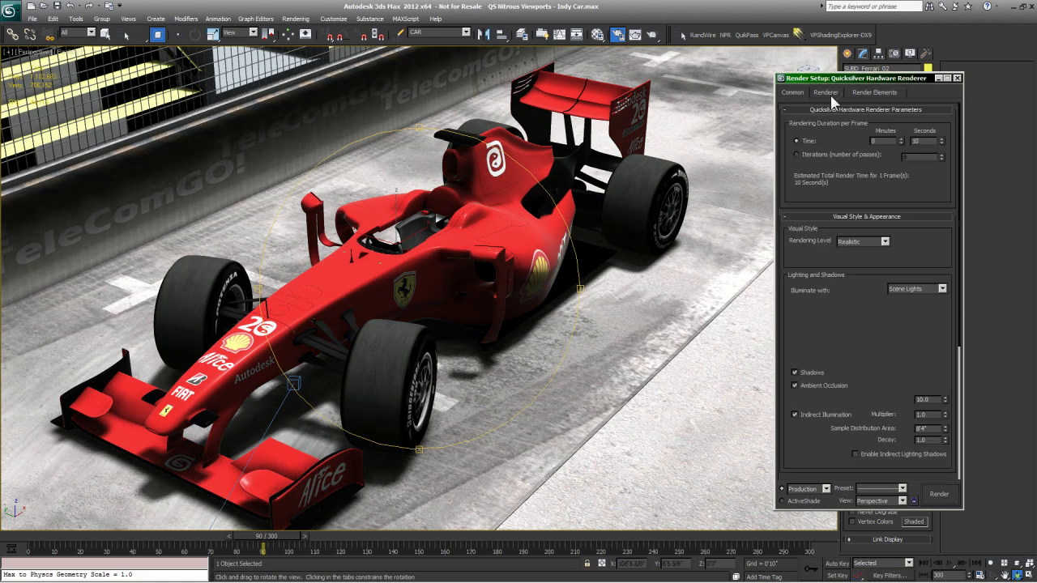
pyautogui.scroll(-2, 798, 199)
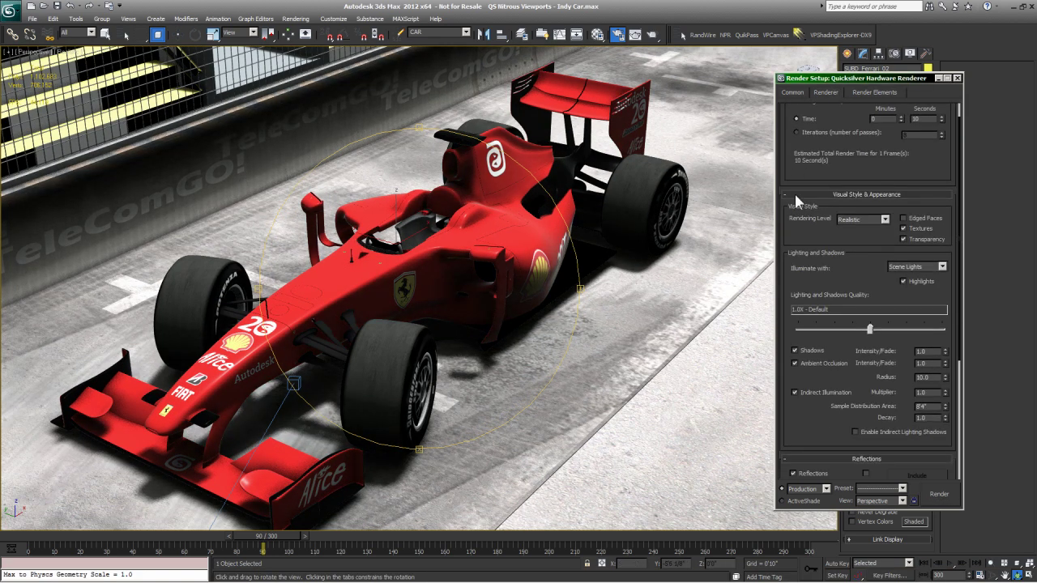
pyautogui.click(795, 193)
pyautogui.click(801, 301)
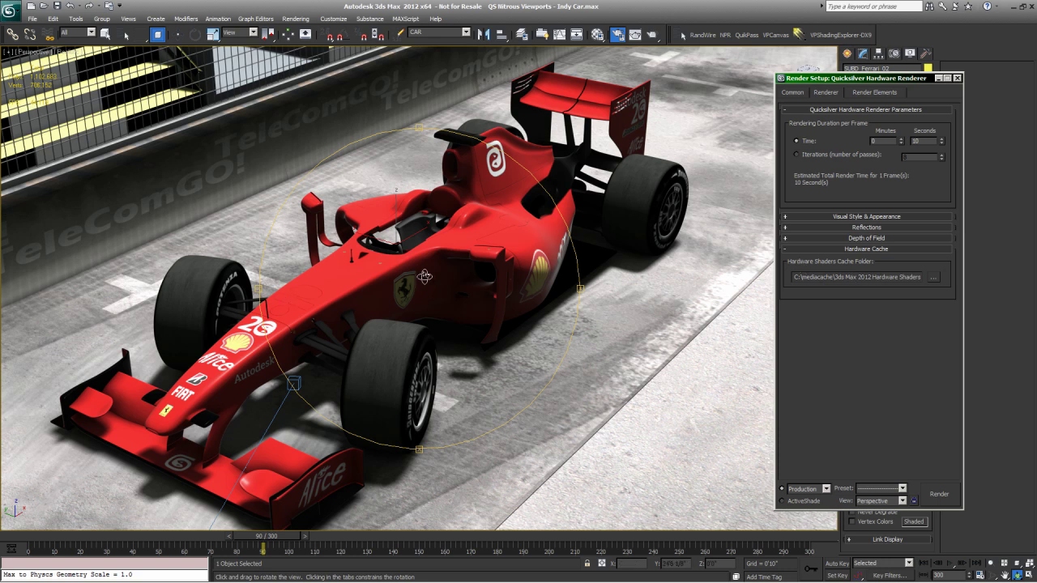
pyautogui.click(394, 282)
pyautogui.moveTo(395, 281); pyautogui.dragTo(453, 284)
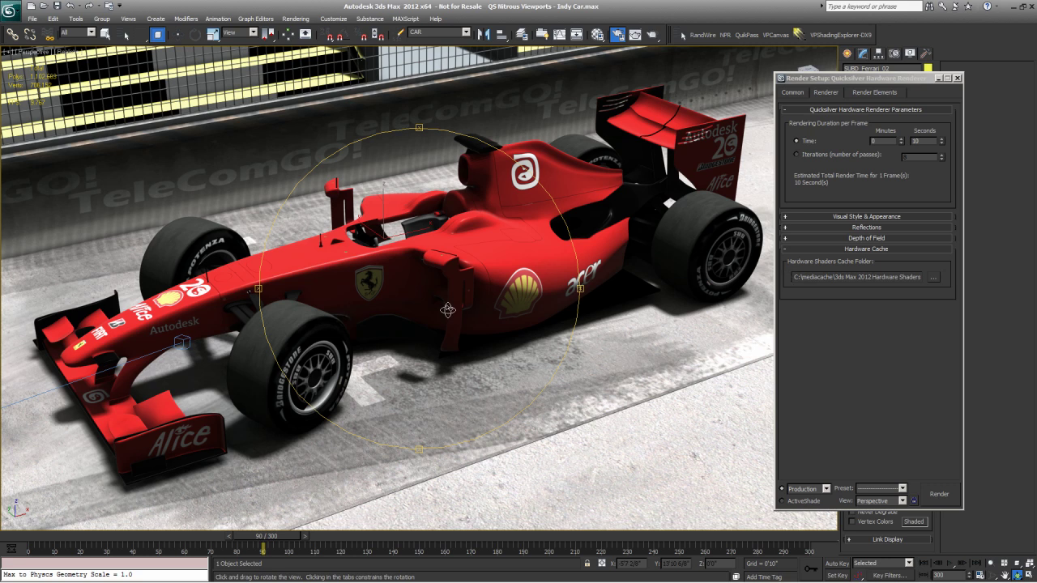
pyautogui.moveTo(448, 310); pyautogui.dragTo(580, 288)
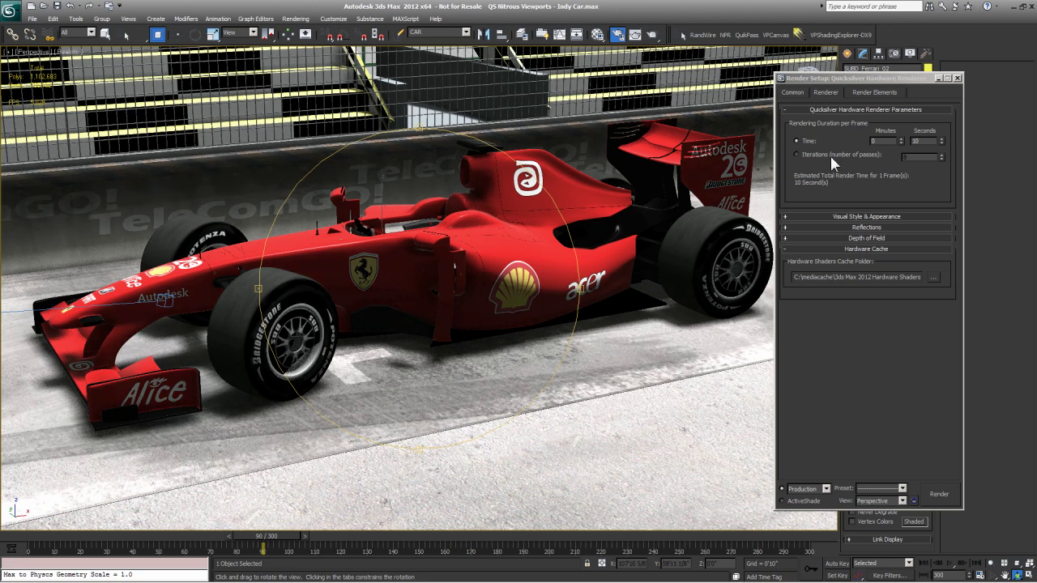
pyautogui.click(831, 251)
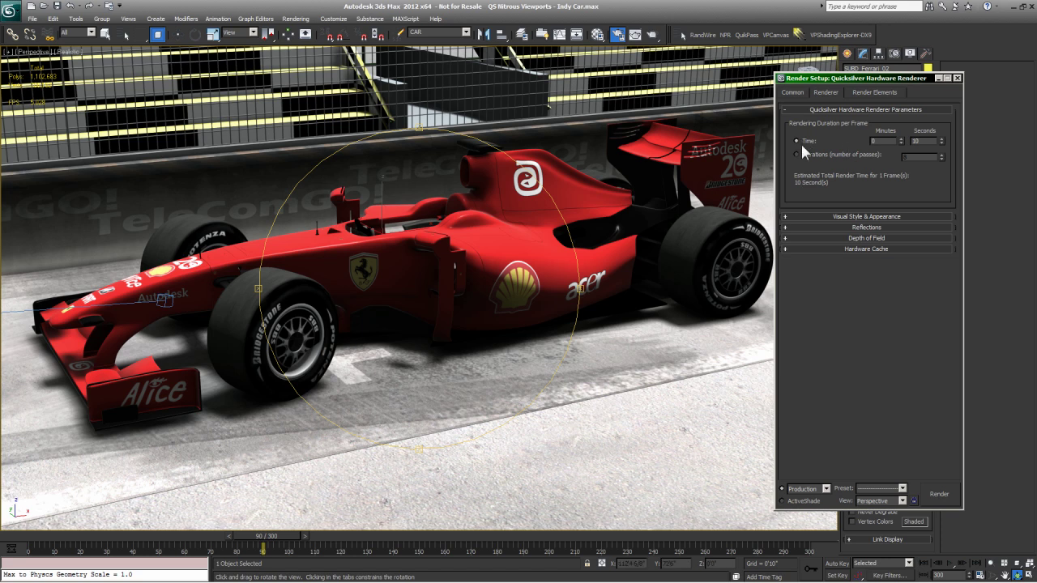
# - Set the Quicksilver rendering duration to 20 seconds per frame, then render the perspective view and close the rendered image
pyautogui.click(795, 92)
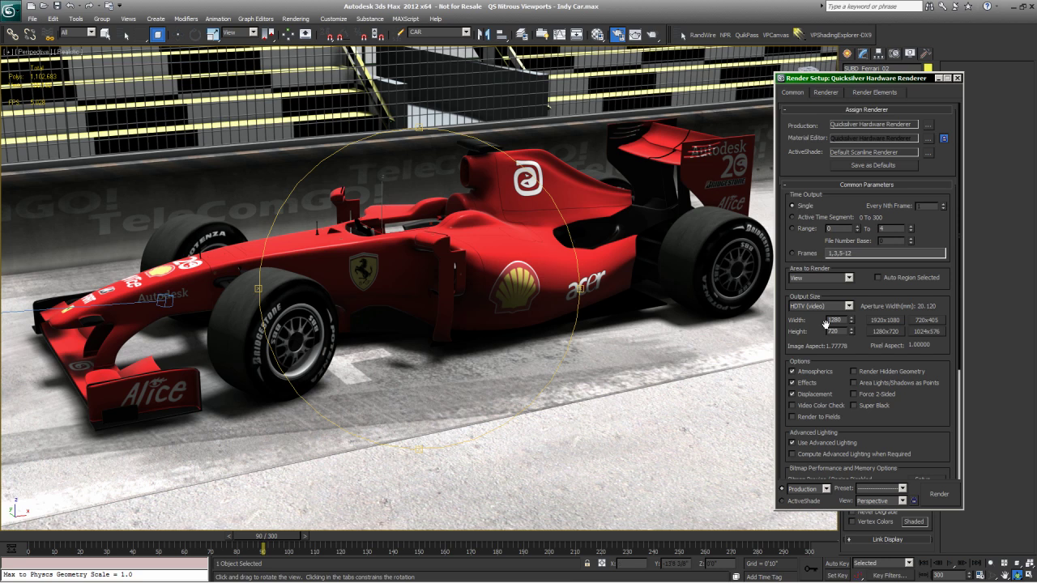
pyautogui.moveTo(825, 323); pyautogui.dragTo(802, 325)
pyautogui.click(823, 92)
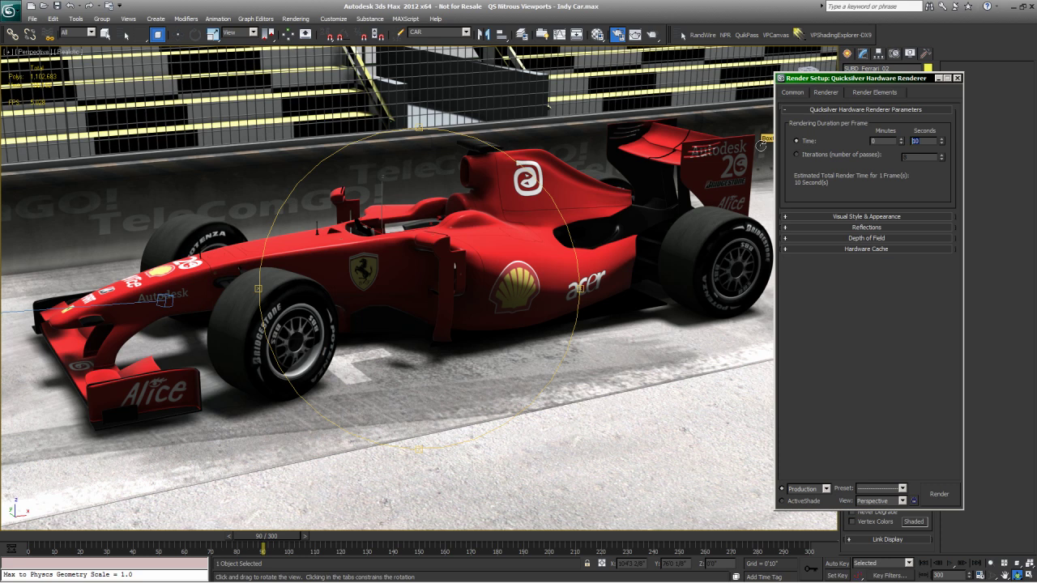
pyautogui.doubleClick(919, 141)
pyautogui.write('20')
pyautogui.click(937, 495)
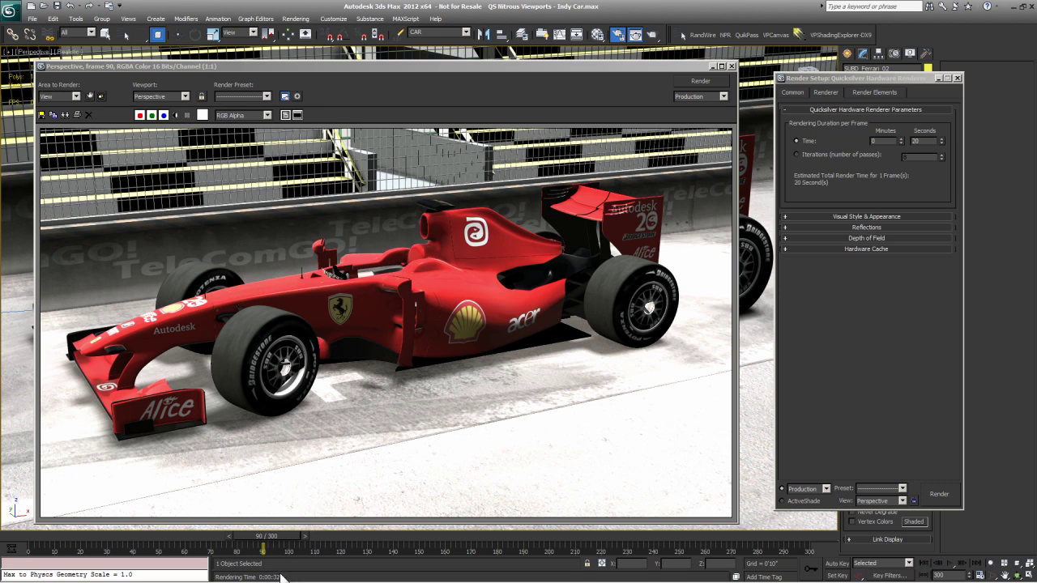
pyautogui.click(909, 143)
pyautogui.moveTo(924, 140); pyautogui.dragTo(908, 139)
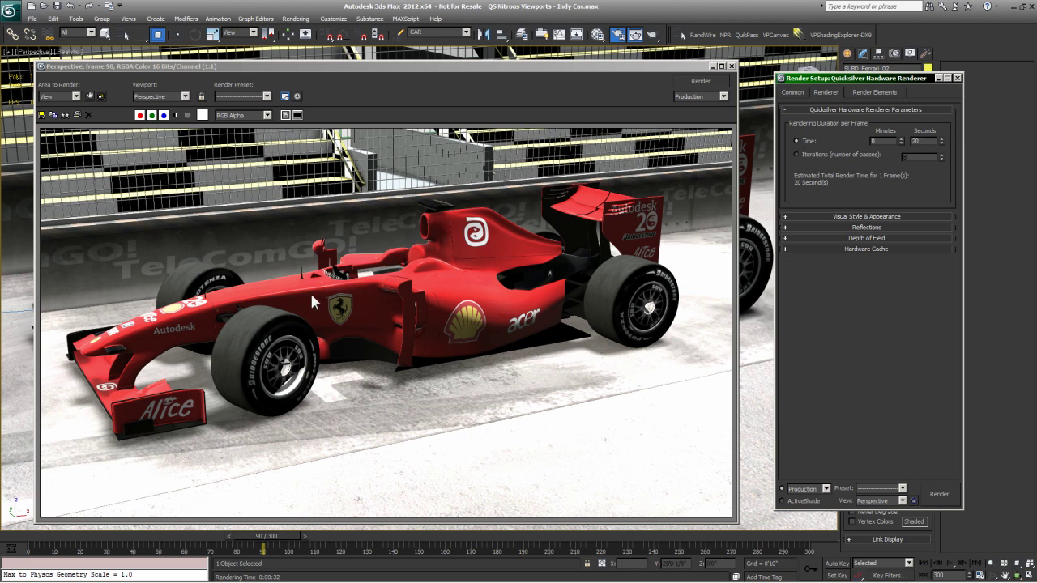
pyautogui.click(735, 75)
pyautogui.click(796, 141)
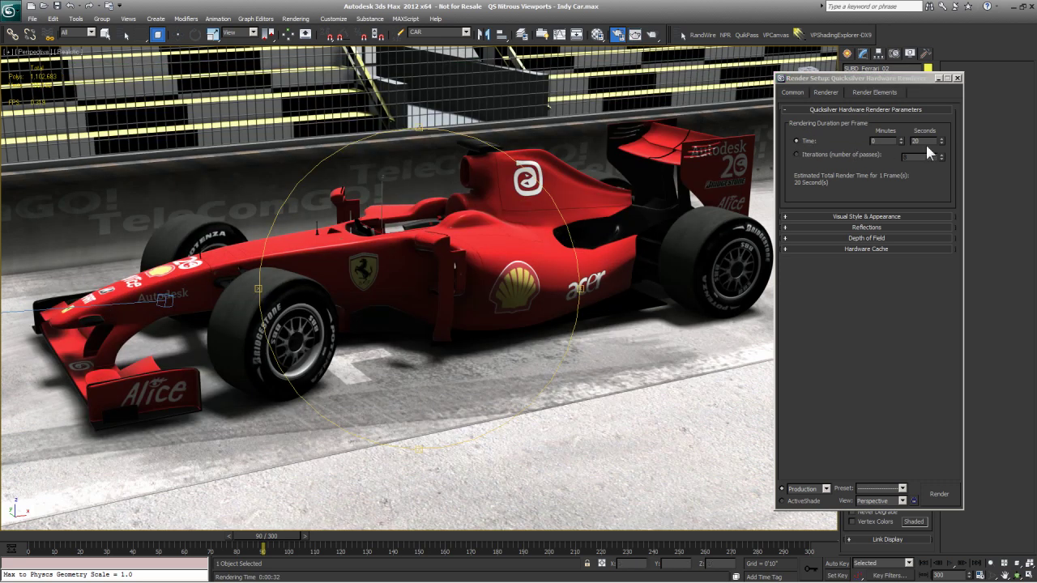
# - Set the time output to Active Time Segment and the rendering duration to 1 second per frame
pyautogui.click(795, 92)
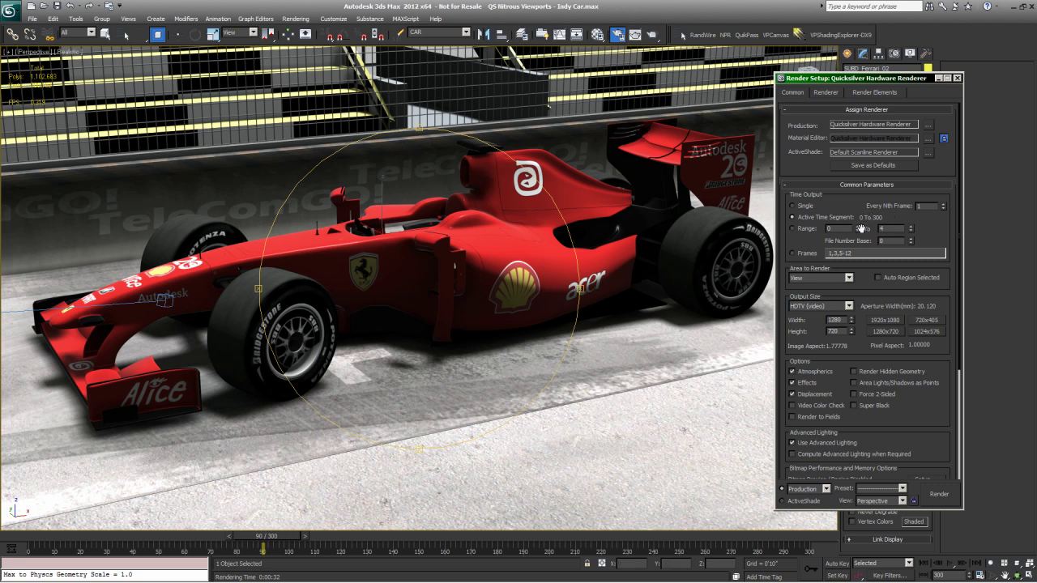
pyautogui.click(827, 94)
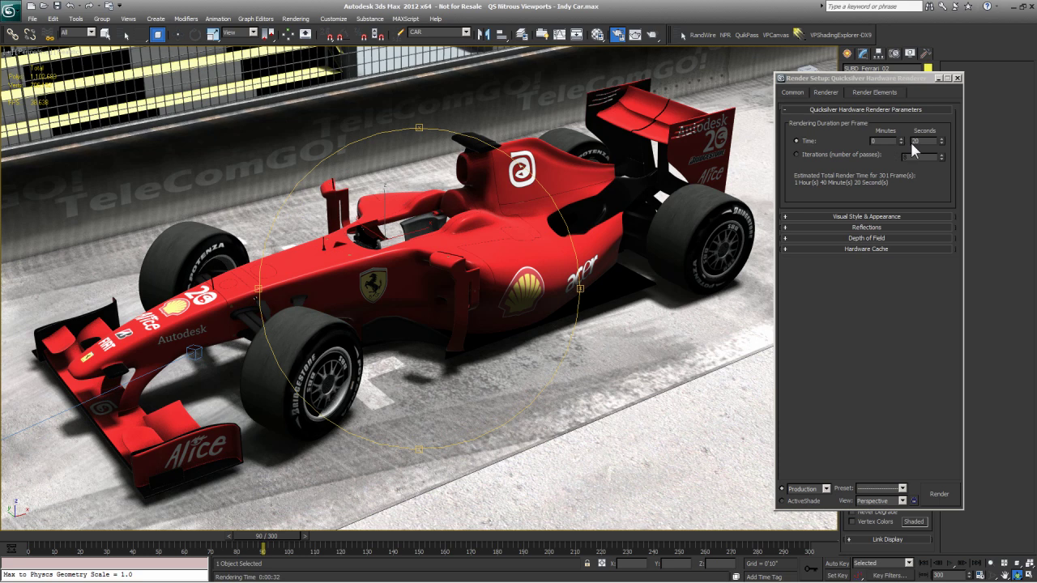
pyautogui.doubleClick(916, 141)
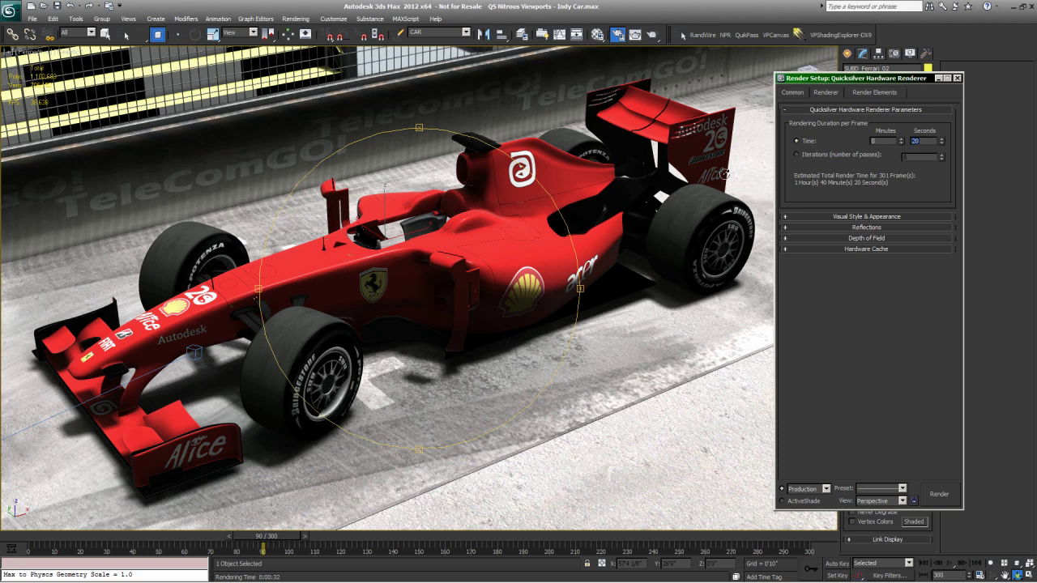
pyautogui.doubleClick(883, 141)
pyautogui.write('4')
pyautogui.click(932, 141)
pyautogui.write('1')
# - Cancel the sequence render without a save file, and render the perspective view as a single frame instead
pyautogui.click(939, 493)
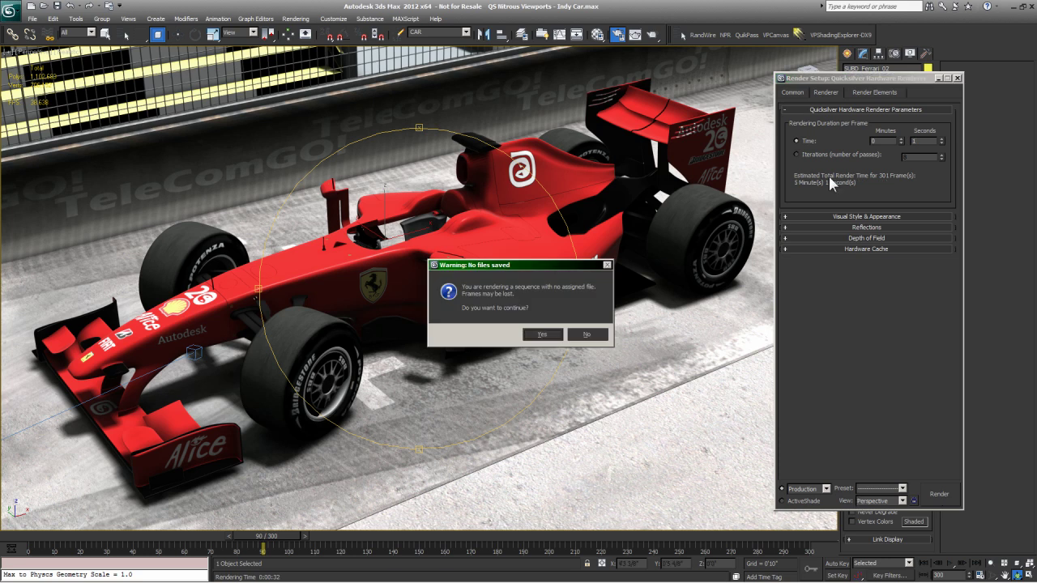
pyautogui.press('Return')
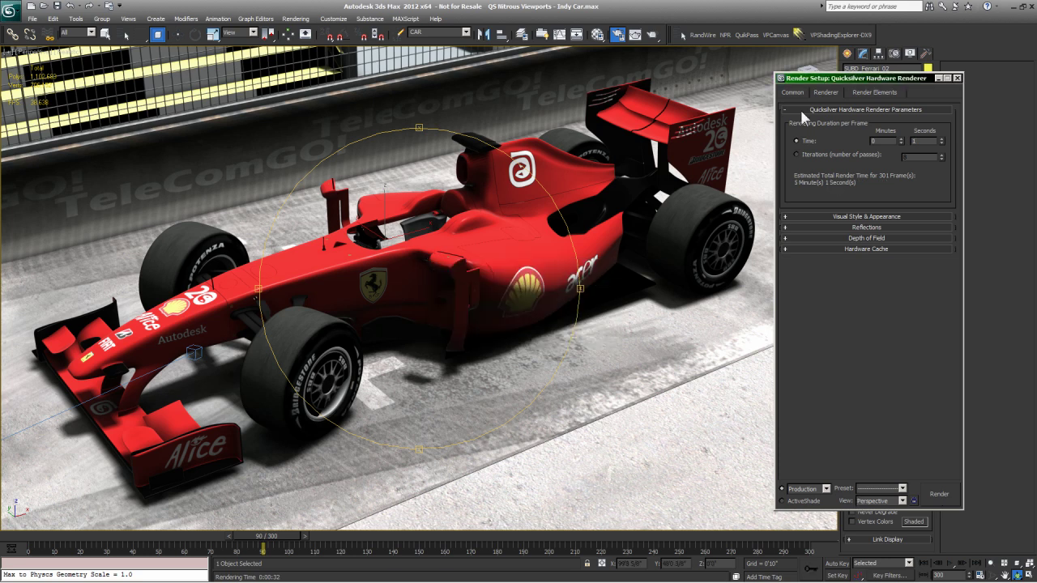
pyautogui.click(792, 92)
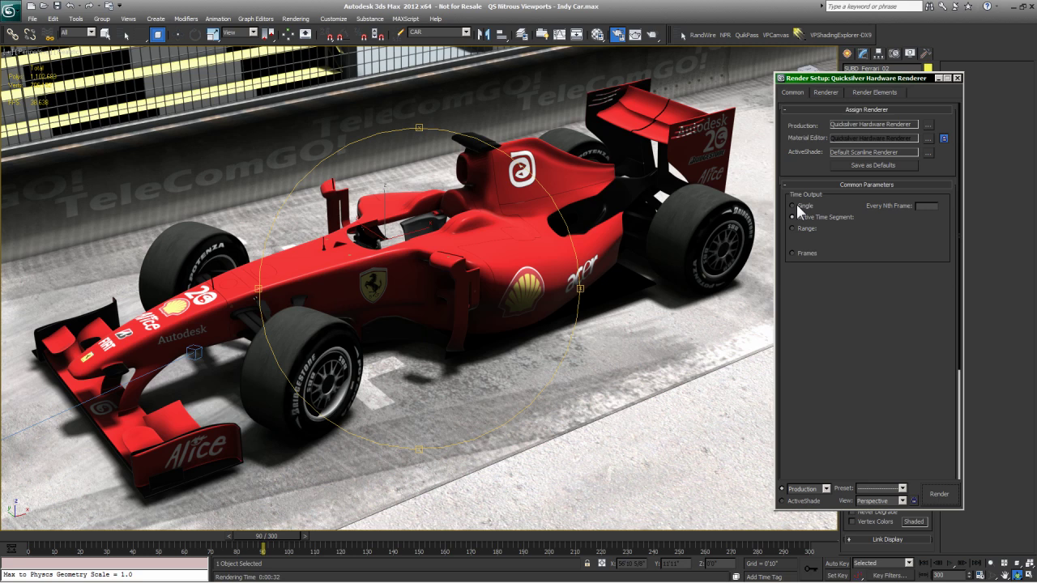
pyautogui.click(835, 95)
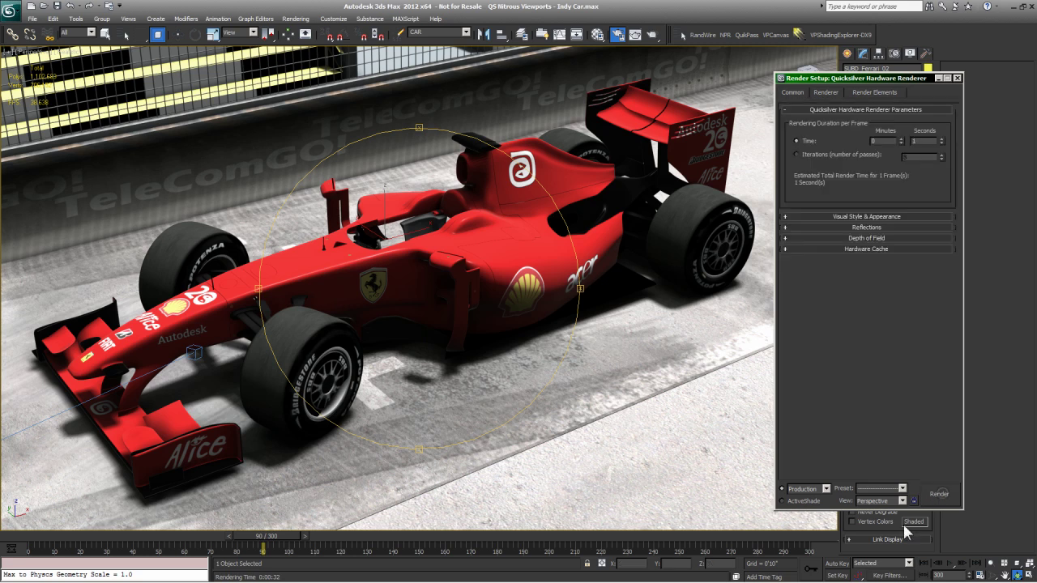
pyautogui.hotkey('shift', 'q')
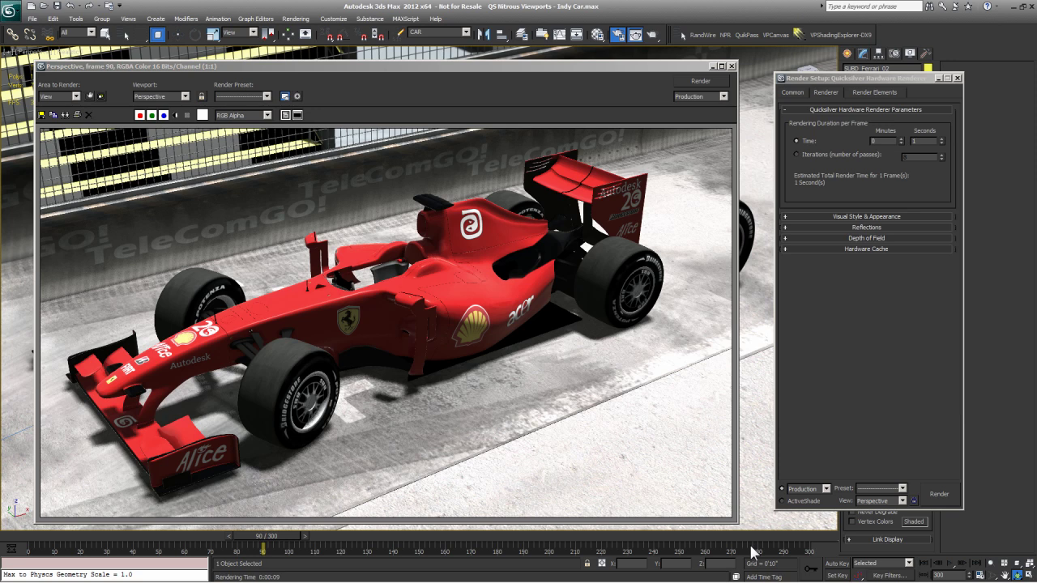
# - Compare the rendered frame side by side with the perspective viewport, and close the rendered image
pyautogui.moveTo(316, 67); pyautogui.dragTo(315, 60)
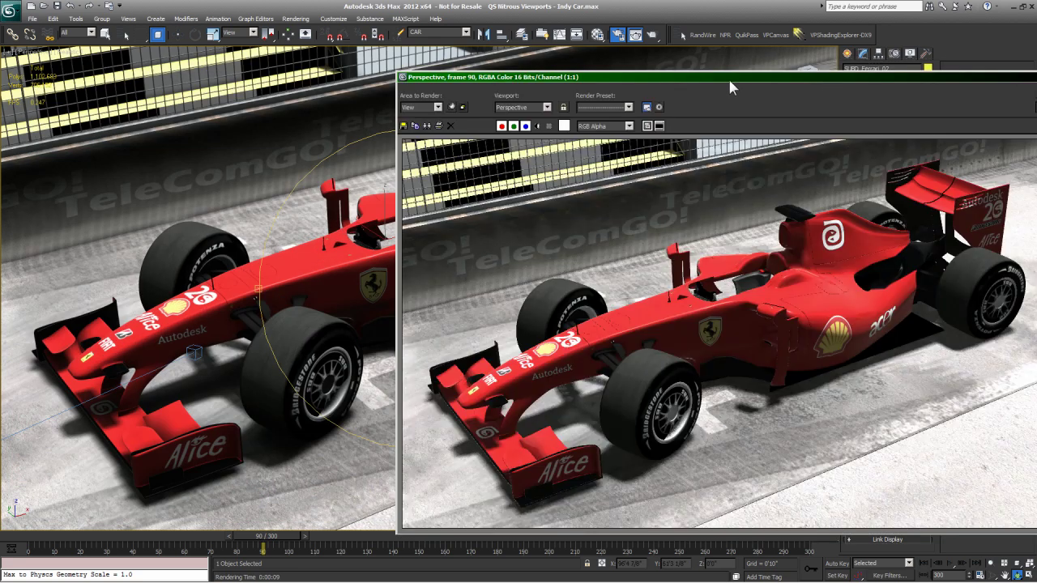
pyautogui.moveTo(727, 89); pyautogui.dragTo(800, 98)
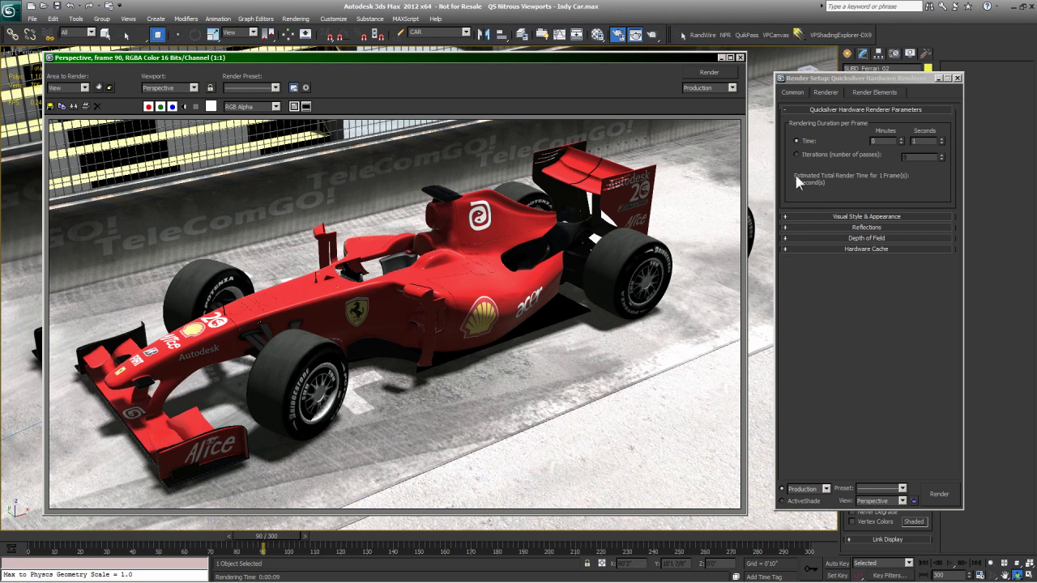
pyautogui.click(919, 141)
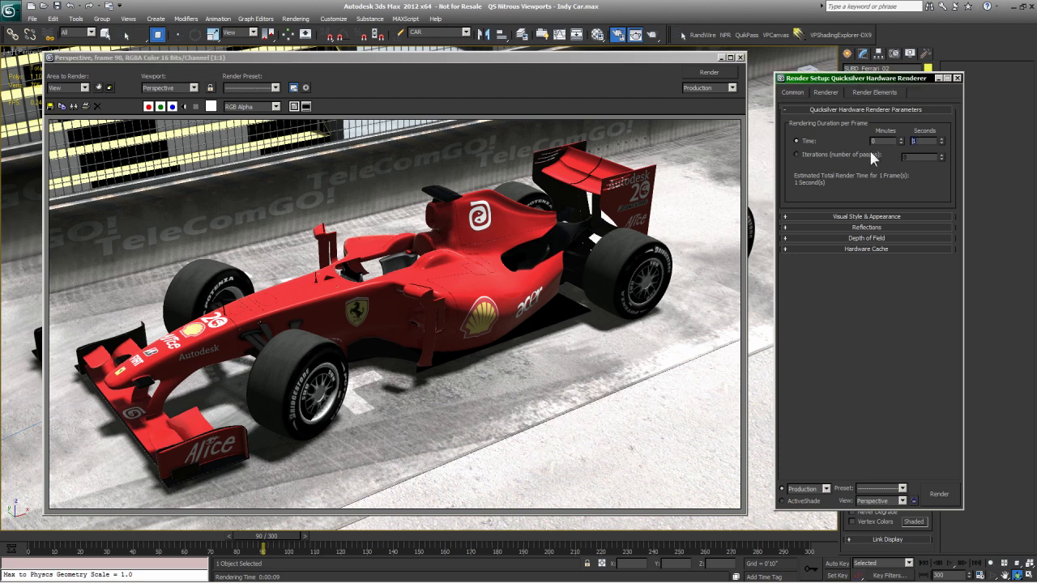
pyautogui.click(741, 61)
pyautogui.click(740, 59)
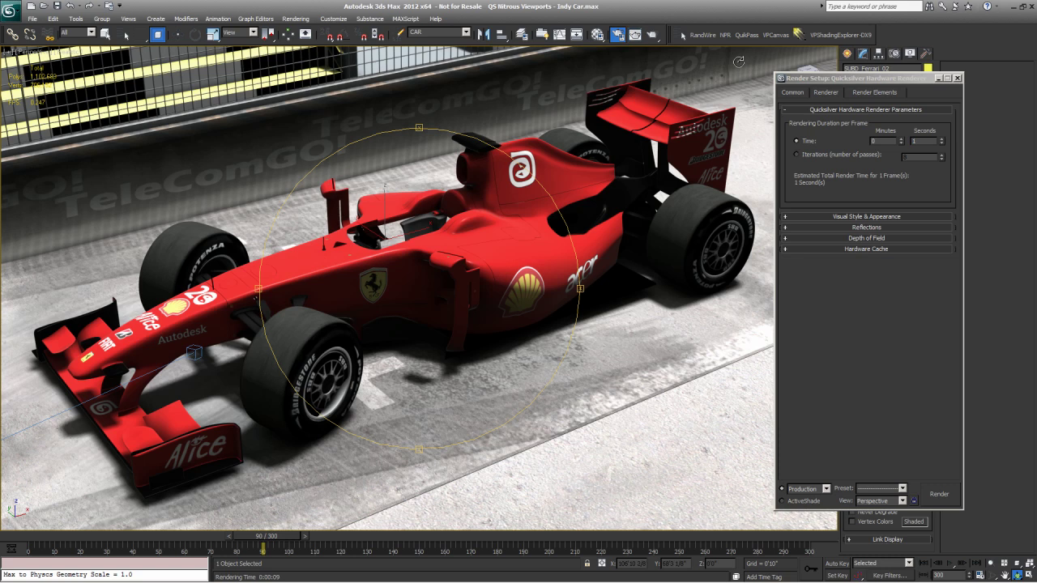
# - Switch the rendering duration per frame from Time to Iterations (number of passes)
pyautogui.click(796, 154)
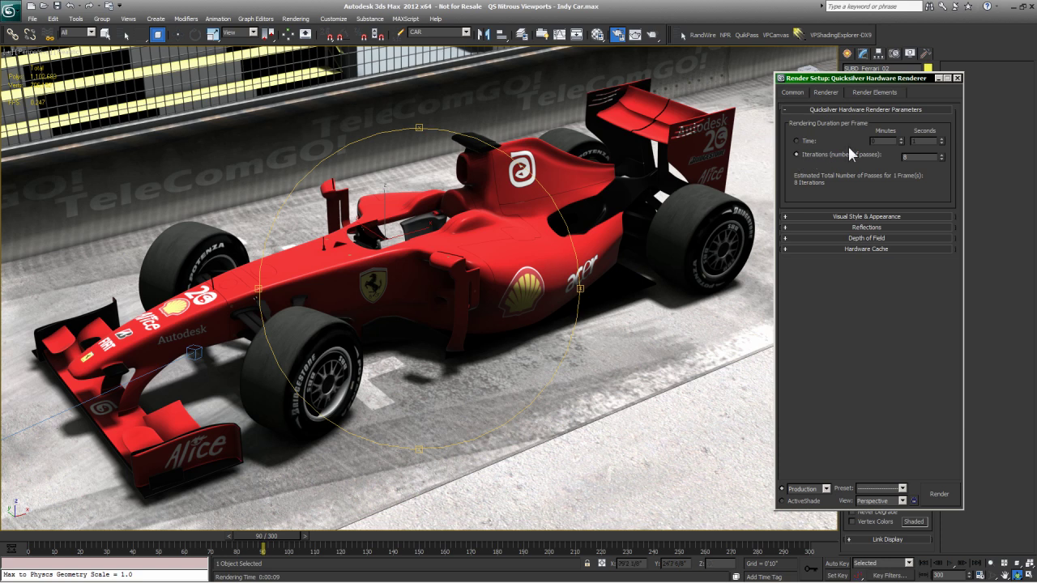
pyautogui.click(807, 143)
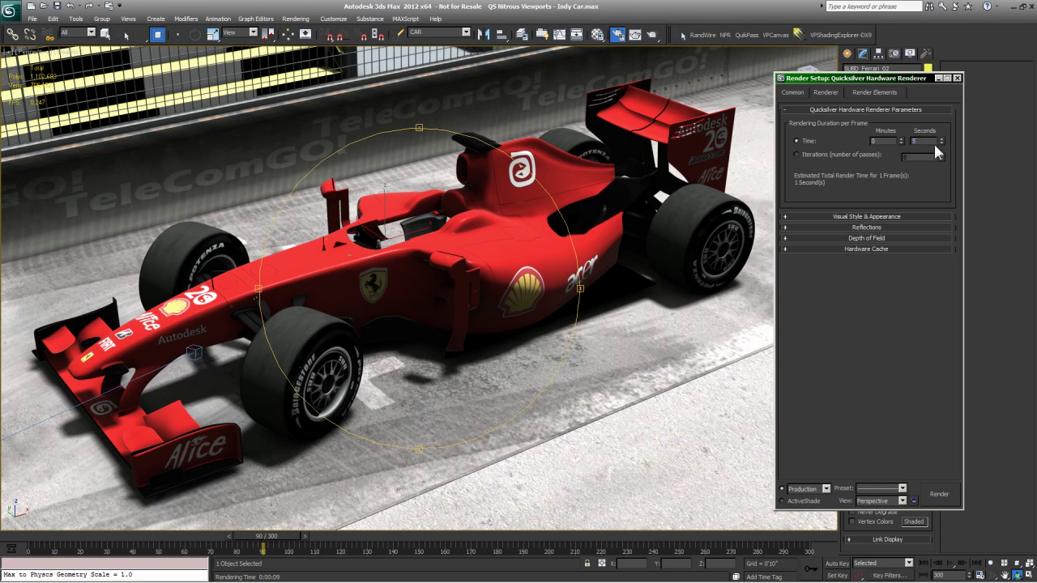
pyautogui.click(840, 154)
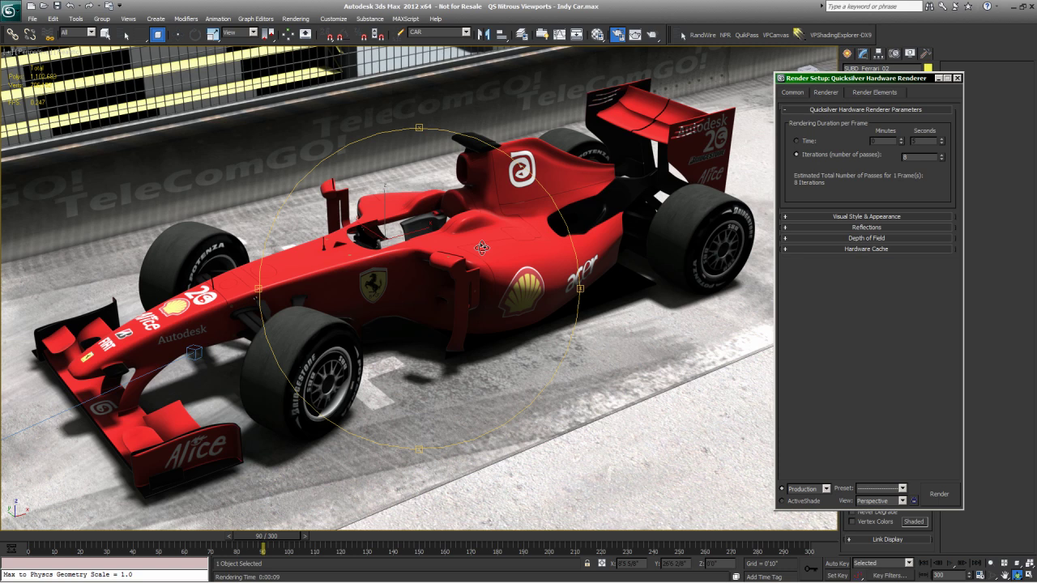
# - Set the iterations to 1 pass per frame and render the reframed perspective view of the car
pyautogui.click(413, 302)
pyautogui.moveTo(413, 302); pyautogui.dragTo(368, 289)
pyautogui.moveTo(405, 295); pyautogui.dragTo(421, 253)
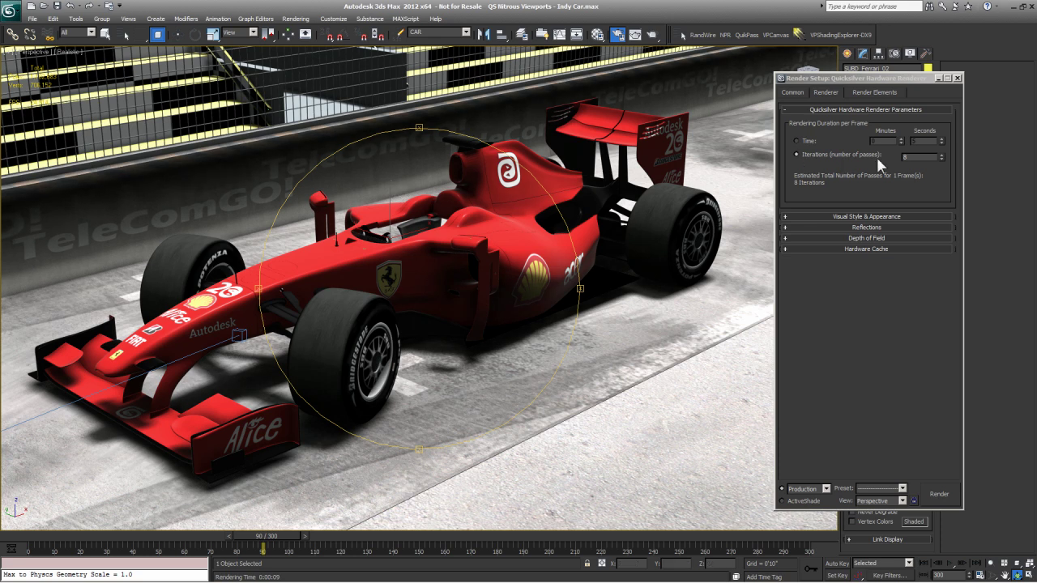
pyautogui.click(940, 158)
pyautogui.click(940, 159)
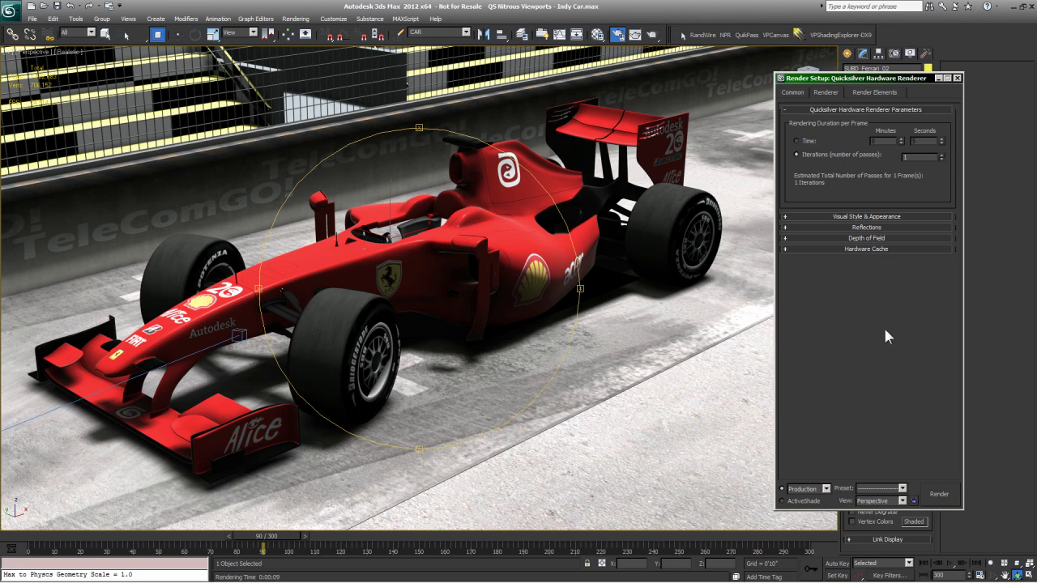
pyautogui.click(939, 496)
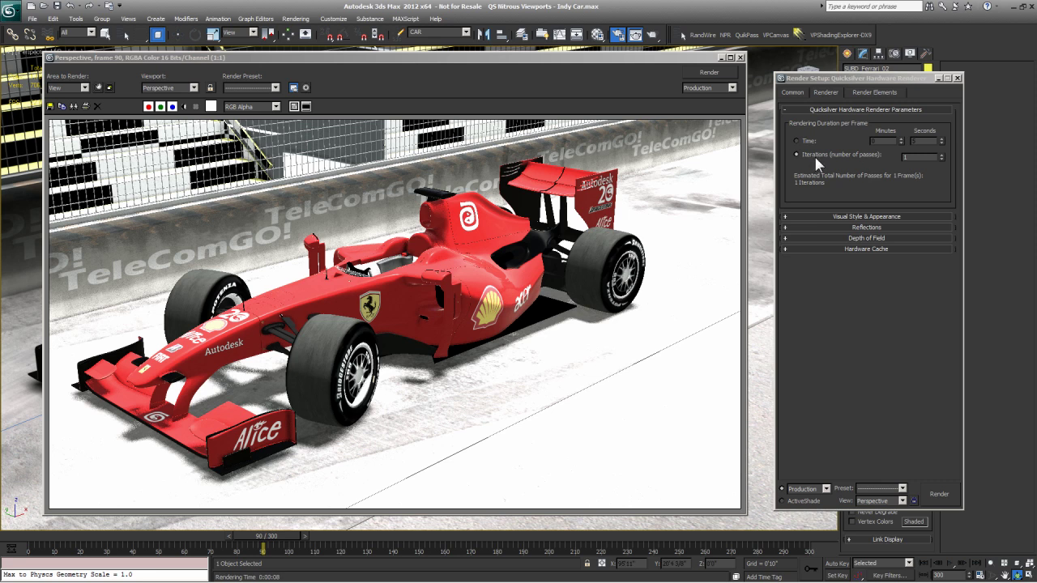
# - Set the iterations to 8 passes and re-render the perspective view for comparison
pyautogui.click(926, 156)
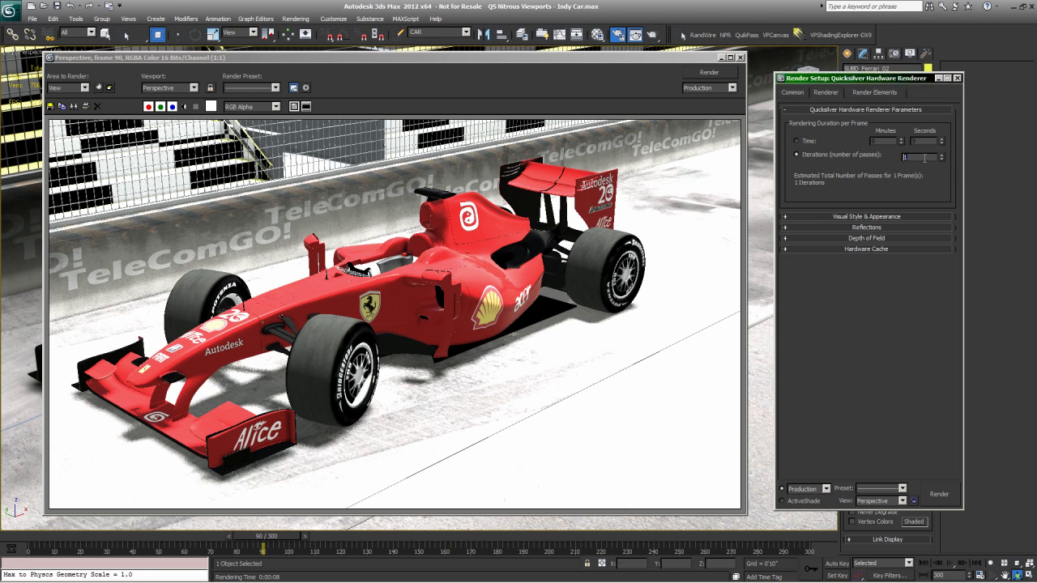
pyautogui.write('8')
pyautogui.click(929, 496)
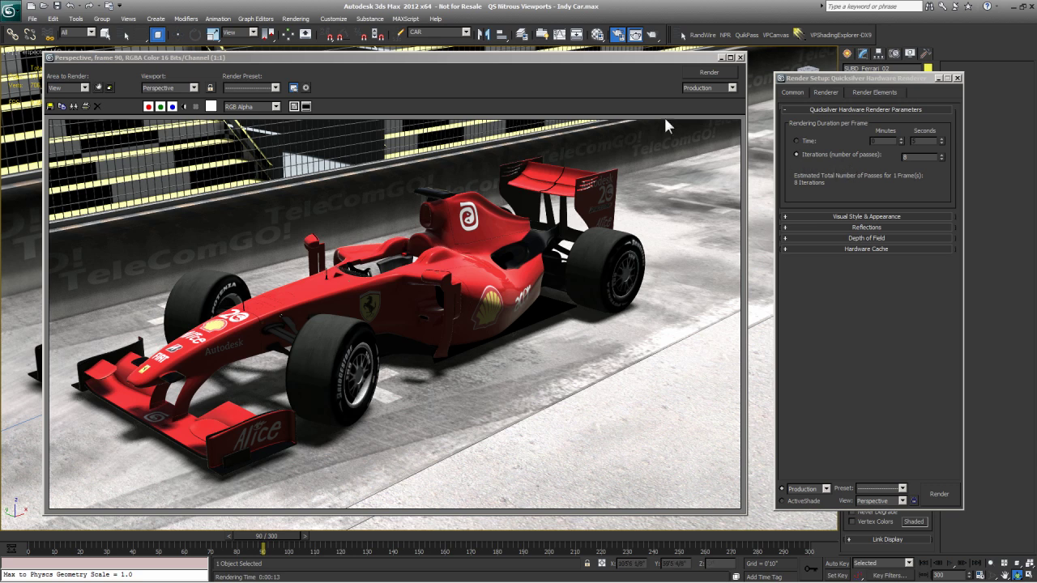
pyautogui.moveTo(640, 58); pyautogui.dragTo(620, 71)
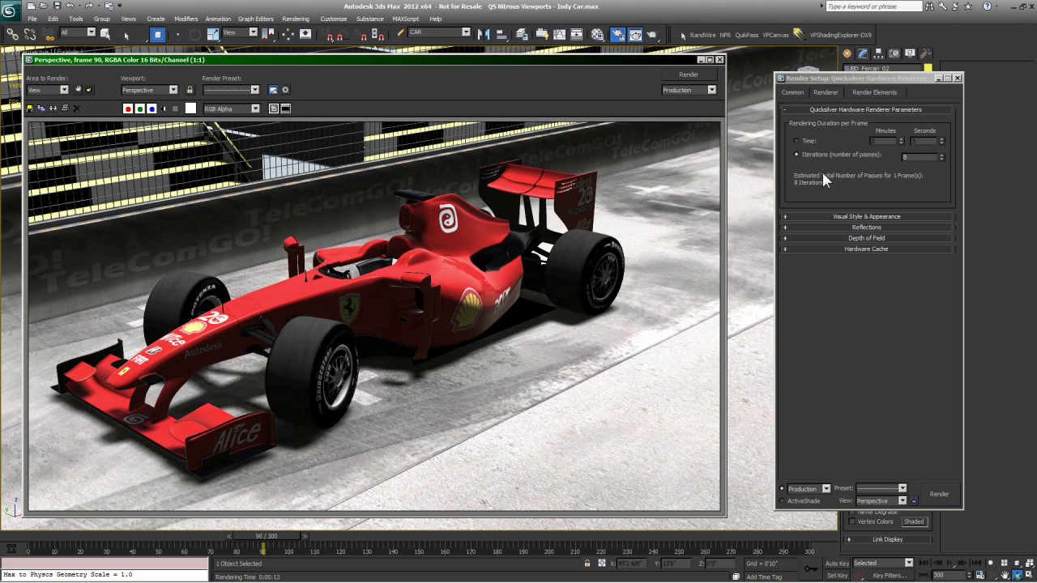
# - Set the time output to Active Time Segment and return to the Quicksilver rendering duration settings
pyautogui.click(825, 95)
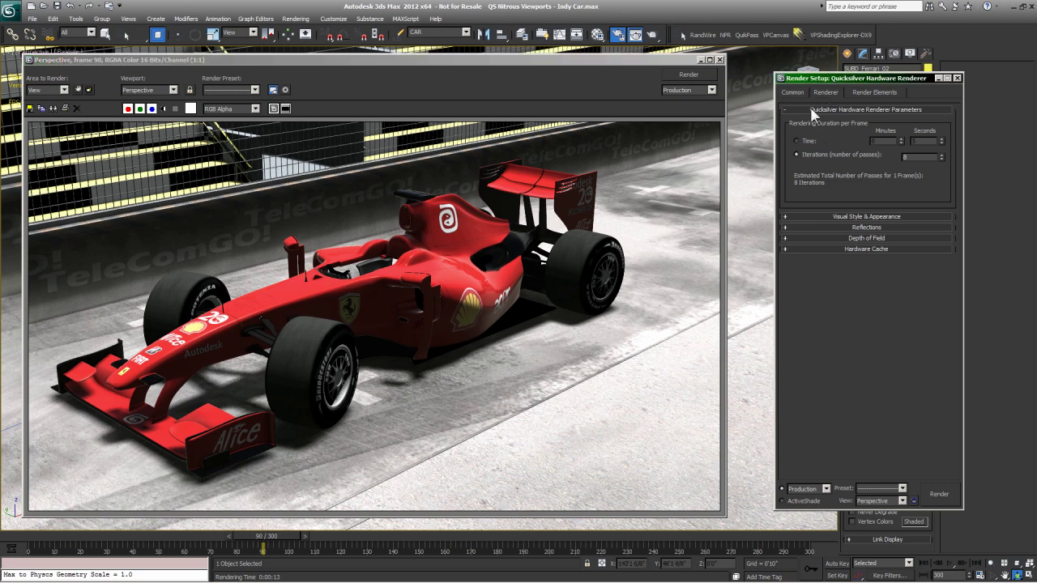
pyautogui.click(796, 91)
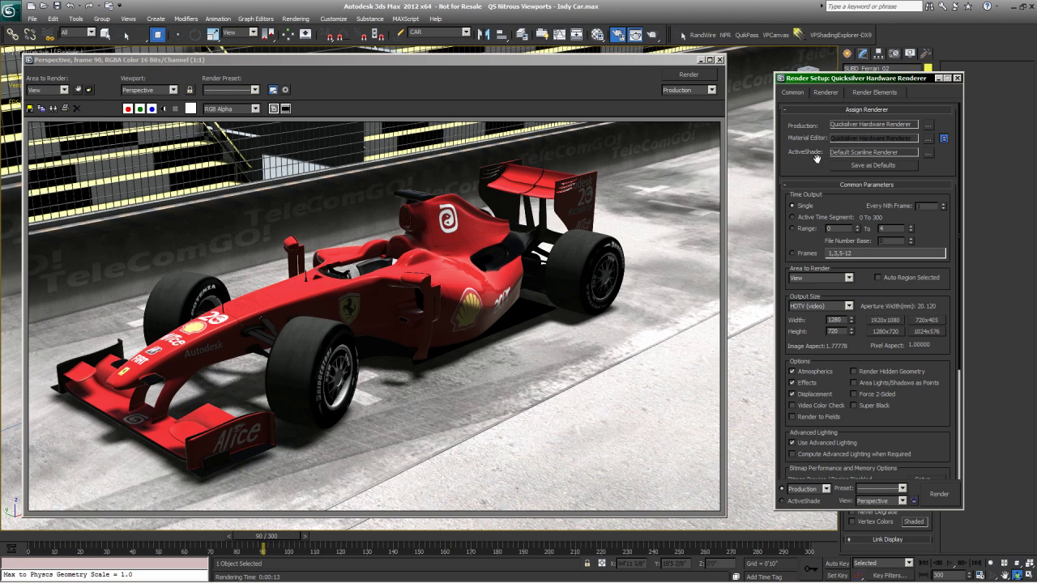
pyautogui.click(796, 217)
pyautogui.click(826, 91)
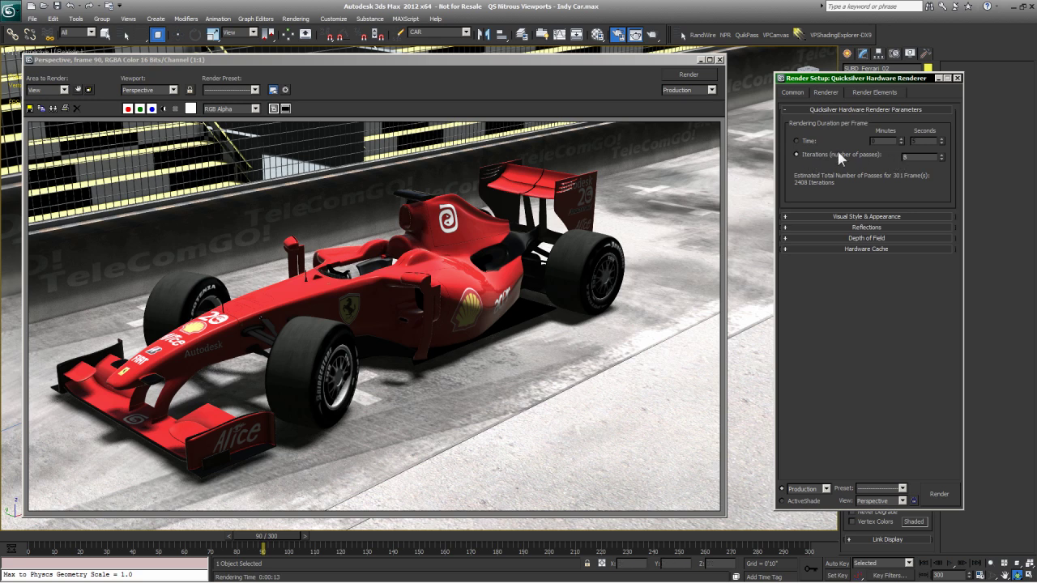
# - Set the time-based rendering duration to 5 seconds per frame, and switch the duration mode back to Iterations
pyautogui.click(804, 140)
pyautogui.doubleClick(916, 140)
pyautogui.click(796, 155)
# - Try 512 iterations per frame for the sequence estimate, and reset the value to 8
pyautogui.doubleClick(915, 158)
pyautogui.moveTo(915, 156); pyautogui.dragTo(883, 154)
pyautogui.write('512')
pyautogui.press('Return')
pyautogui.write('8')
pyautogui.press('Return')
# - Set the iterations to 32, test-render the active time segment without a save file, and cancel the render after several frames
pyautogui.doubleClick(907, 156)
pyautogui.write('32')
pyautogui.click(932, 492)
pyautogui.click(534, 333)
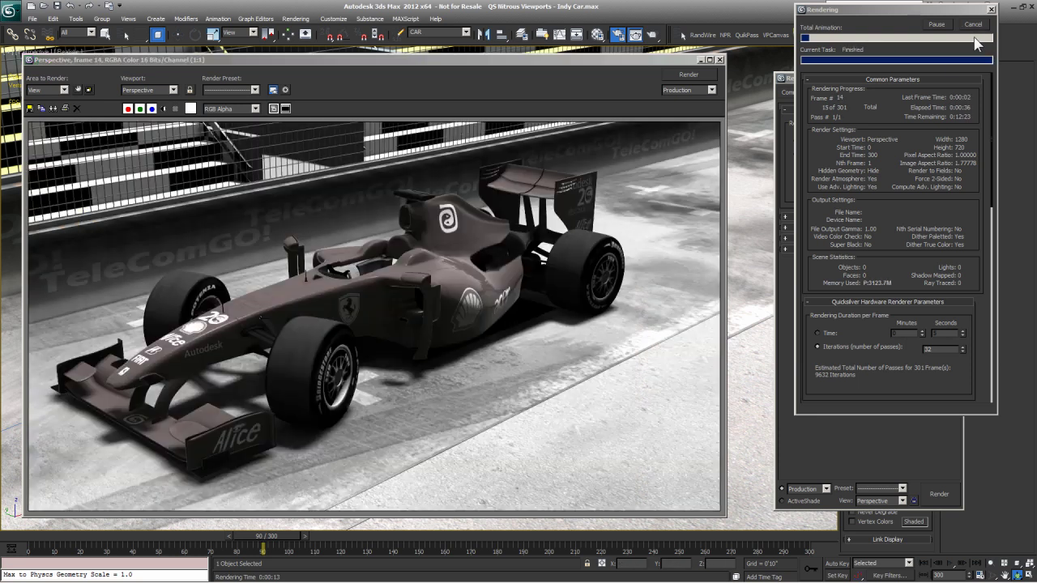
pyautogui.click(973, 24)
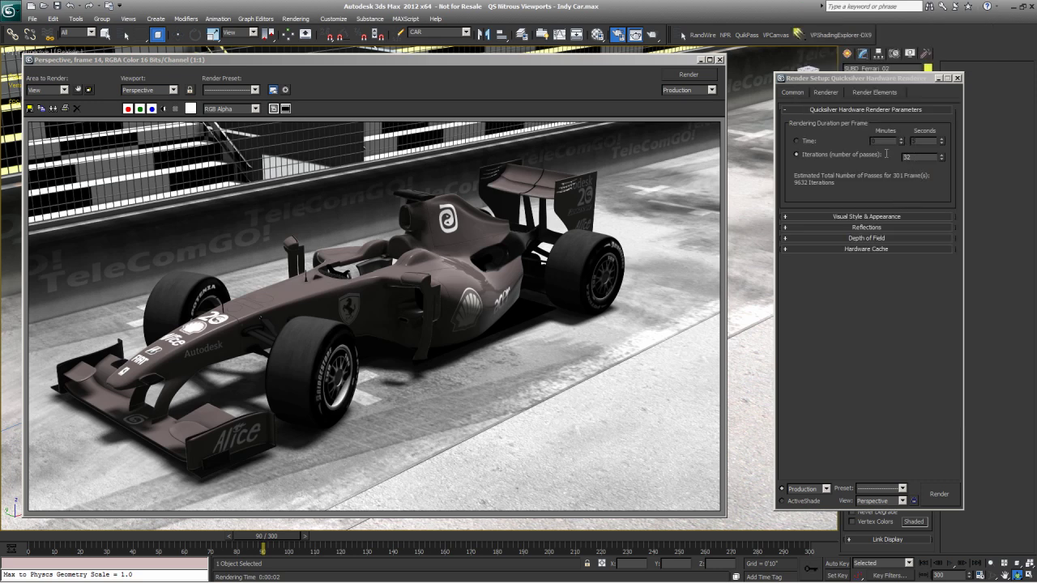
# - Reposition the rendered frame to compare it with the viewport behind it and the iteration settings
pyautogui.click(802, 169)
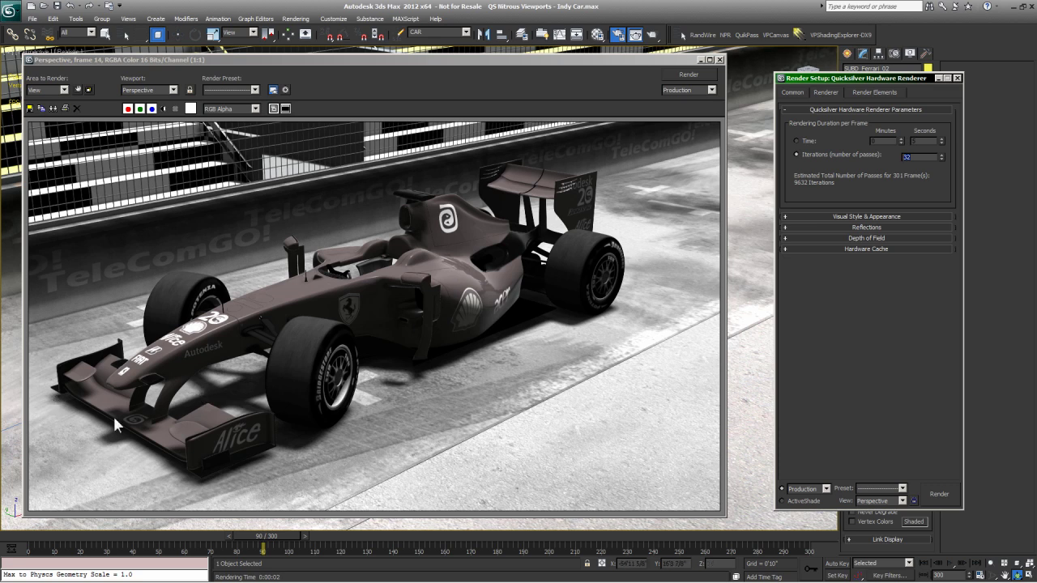
pyautogui.moveTo(454, 65); pyautogui.dragTo(444, 65)
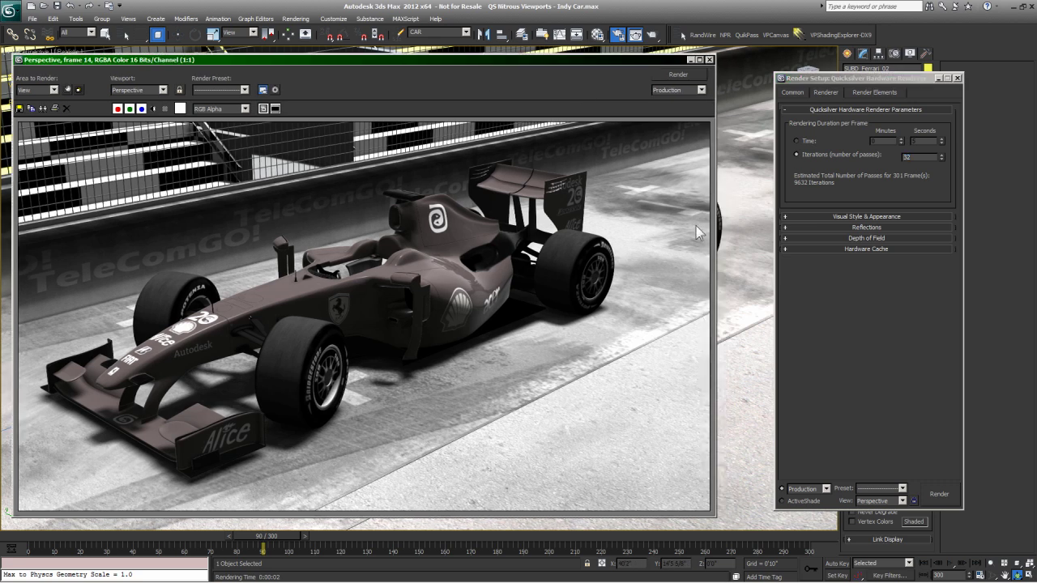
pyautogui.click(915, 157)
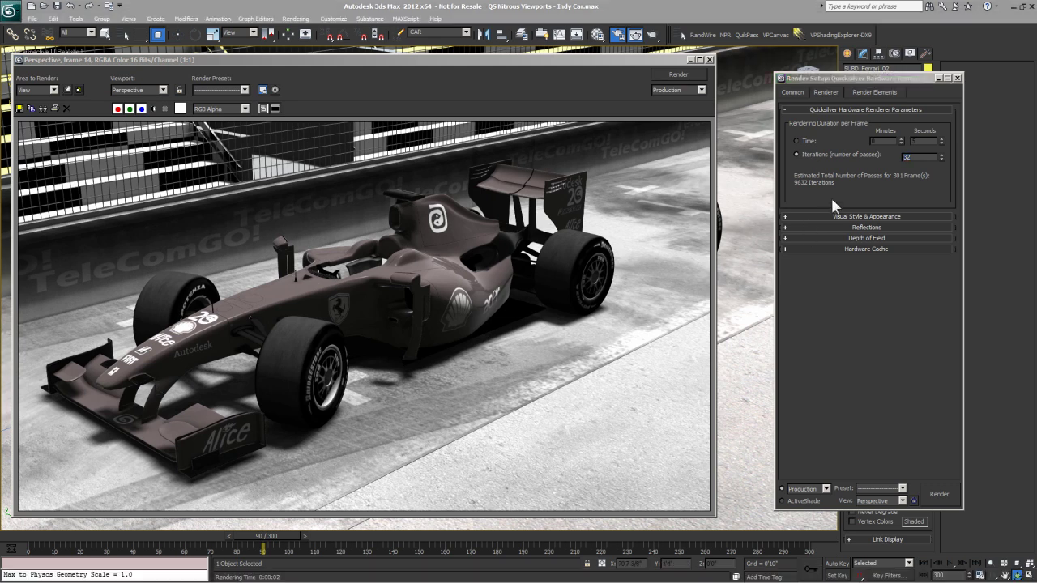
pyautogui.click(844, 172)
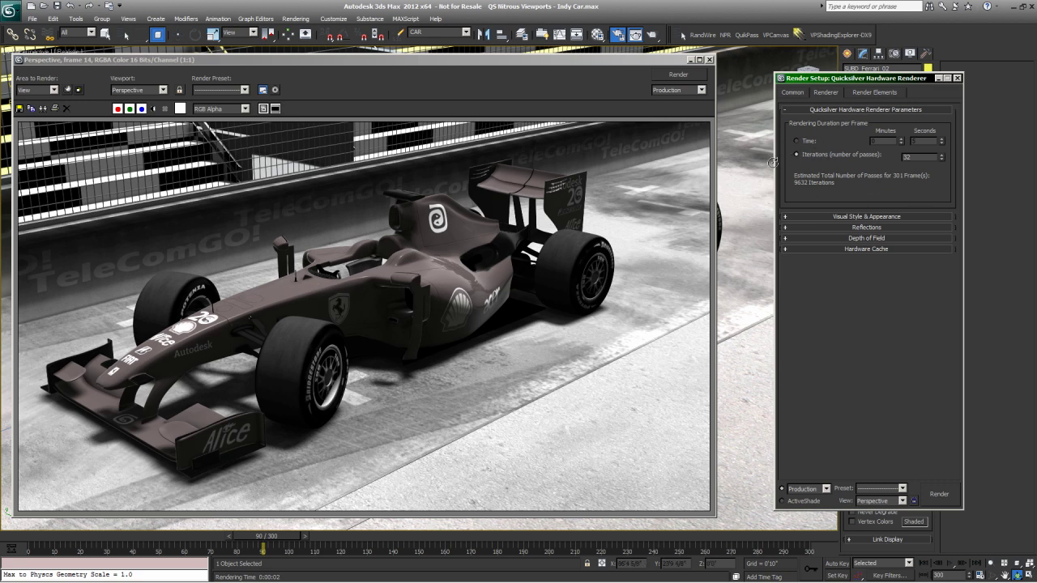
pyautogui.moveTo(331, 62); pyautogui.dragTo(338, 66)
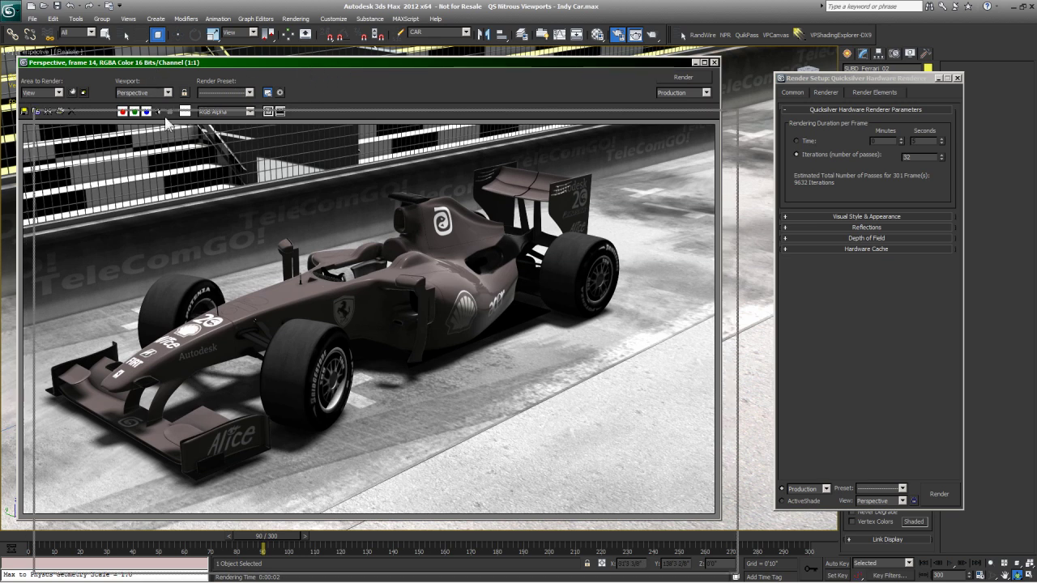
pyautogui.moveTo(257, 63); pyautogui.dragTo(326, 91)
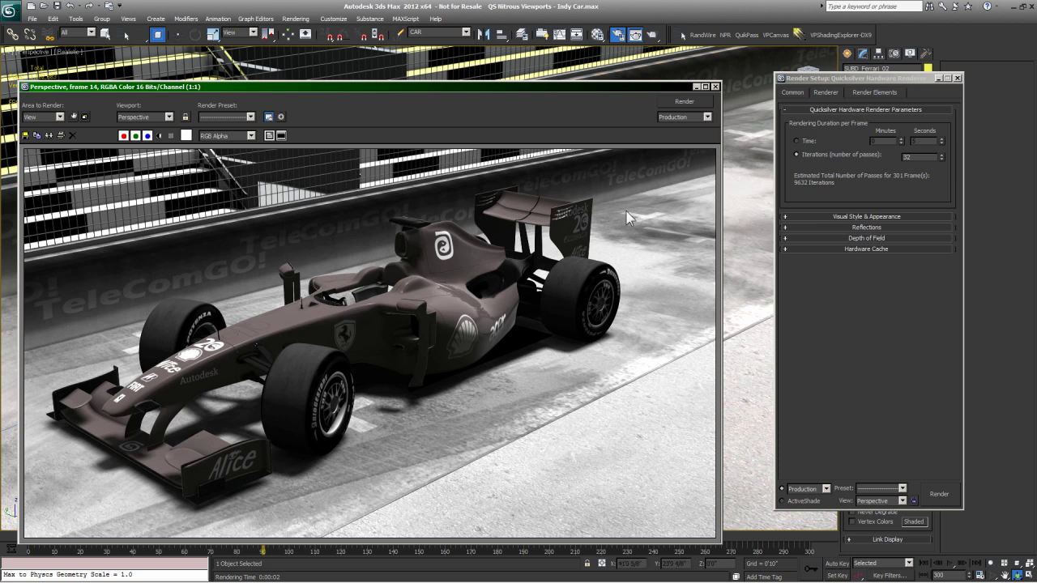
# - Switch the rendering duration to Time to check its seconds value against the rendered frame, and return to Iterations
pyautogui.click(797, 141)
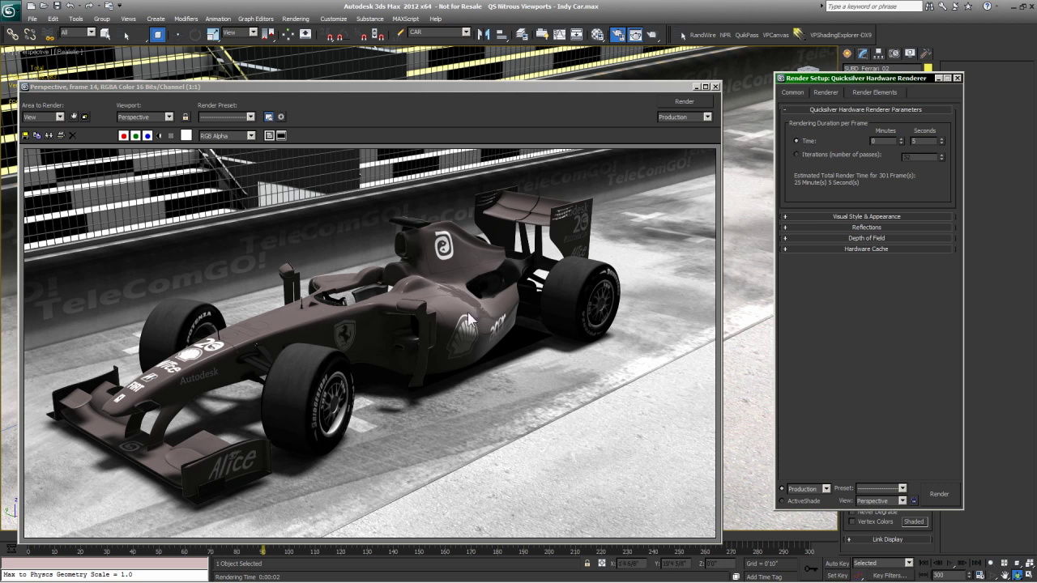
pyautogui.doubleClick(913, 141)
pyautogui.moveTo(445, 87); pyautogui.dragTo(405, 92)
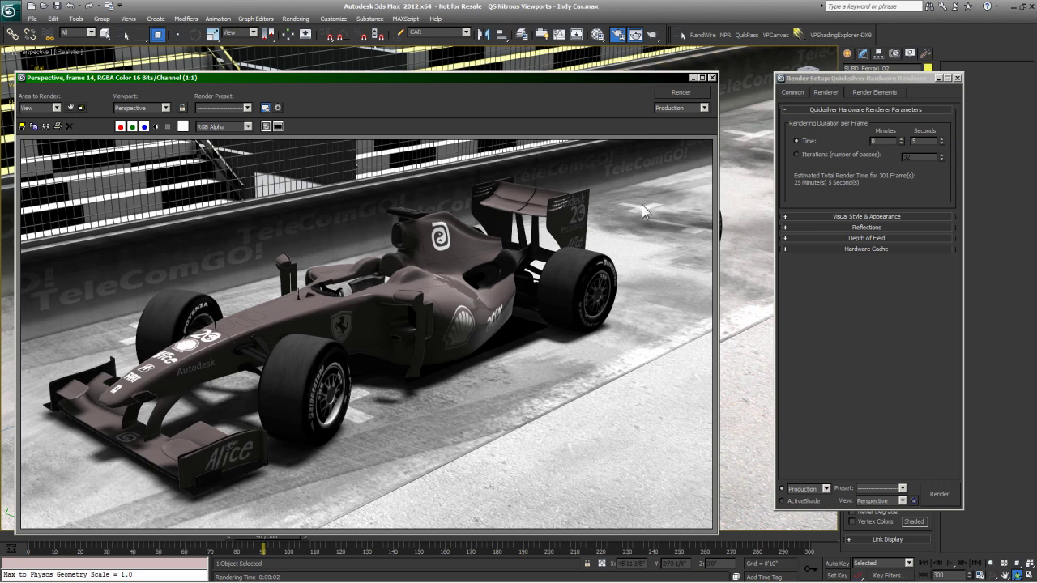
pyautogui.moveTo(635, 78); pyautogui.dragTo(631, 67)
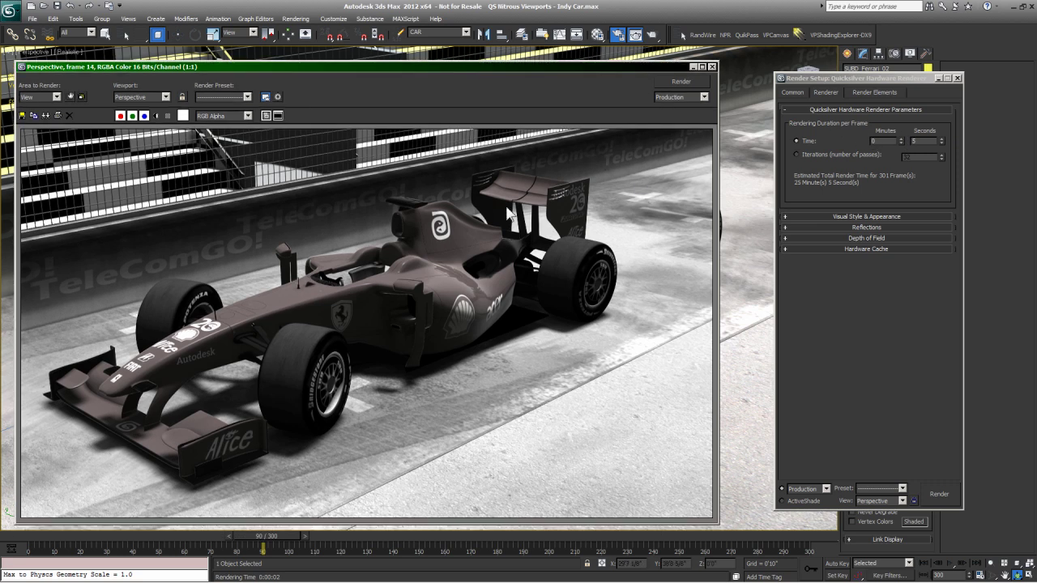
pyautogui.click(805, 153)
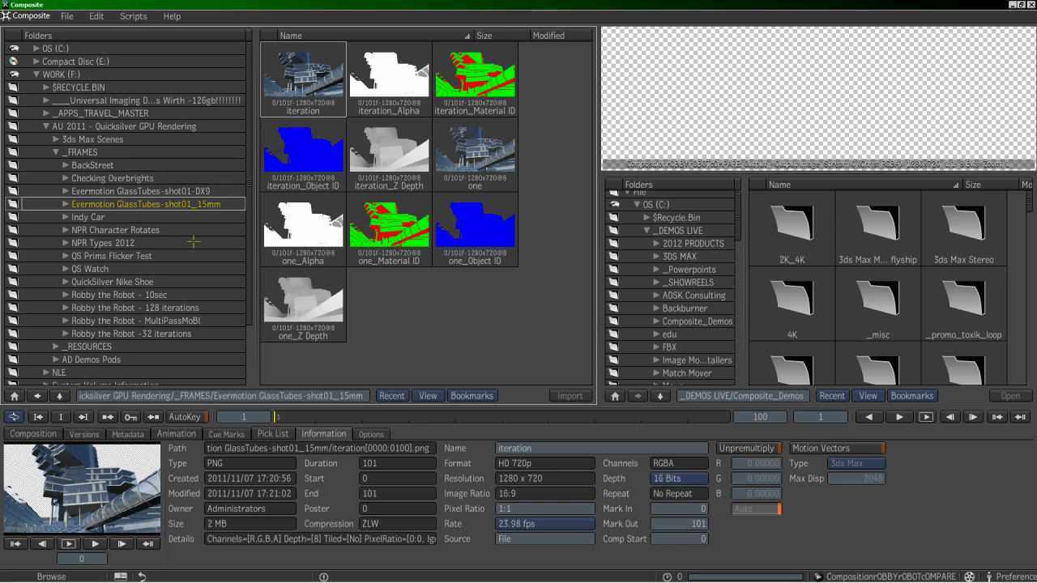
# - Switch to Composite and play back the iteration sequence from the Evermotion GlassTubes-shot01_15mm folder full screen several times
pyautogui.click(299, 106)
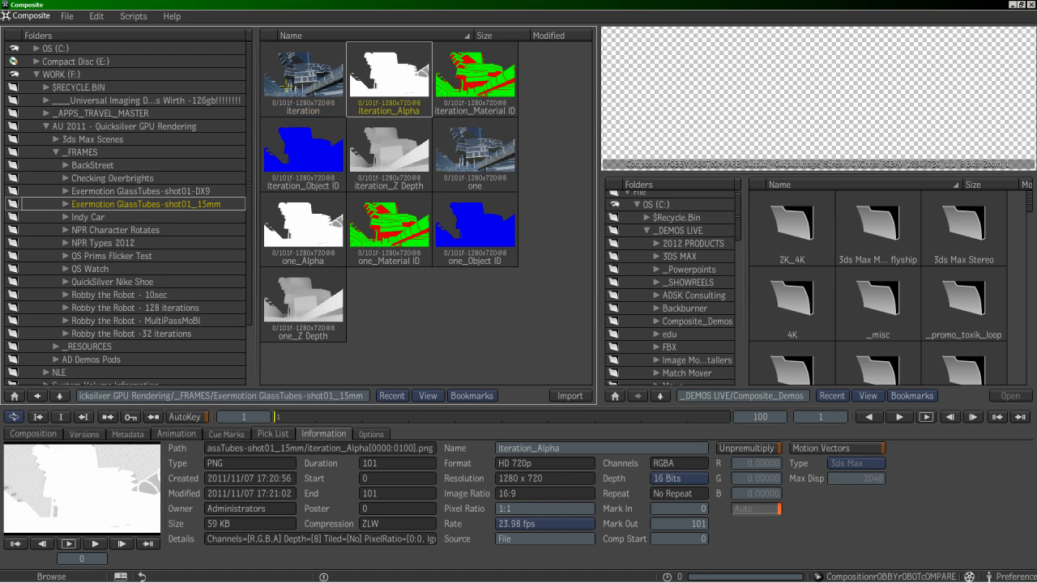
pyautogui.click(67, 543)
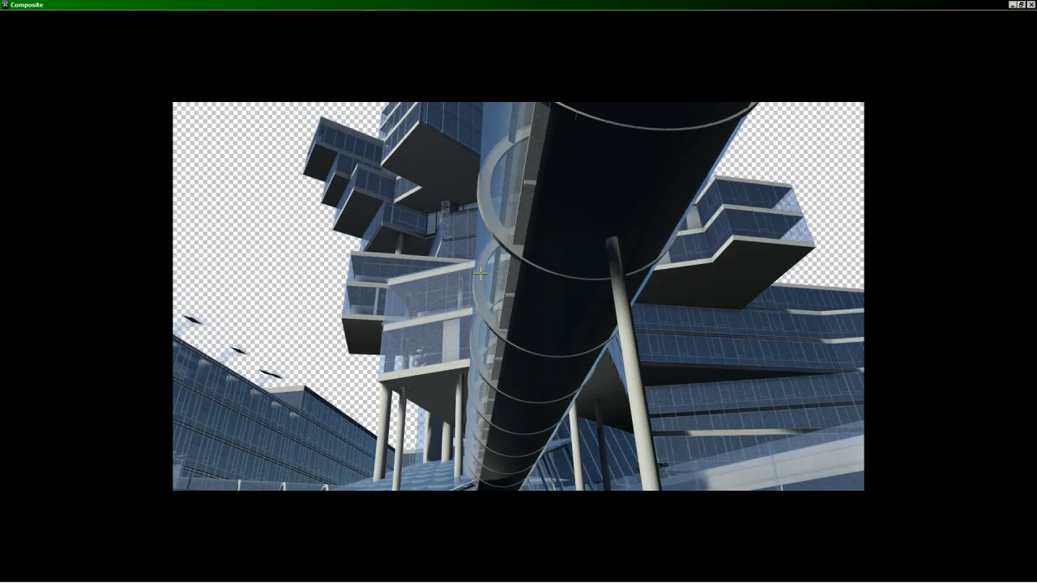
pyautogui.press('Escape')
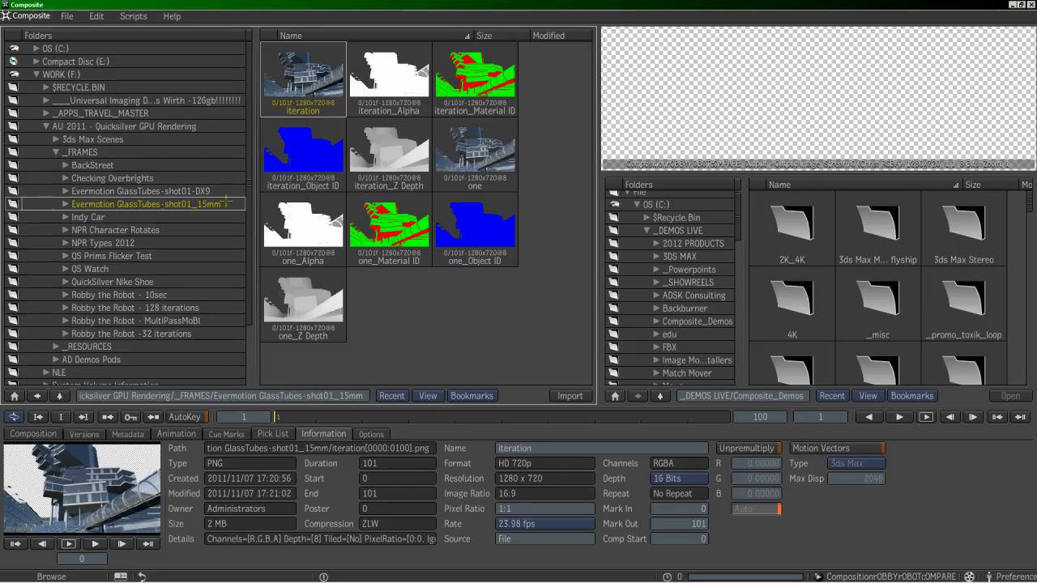
pyautogui.click(68, 544)
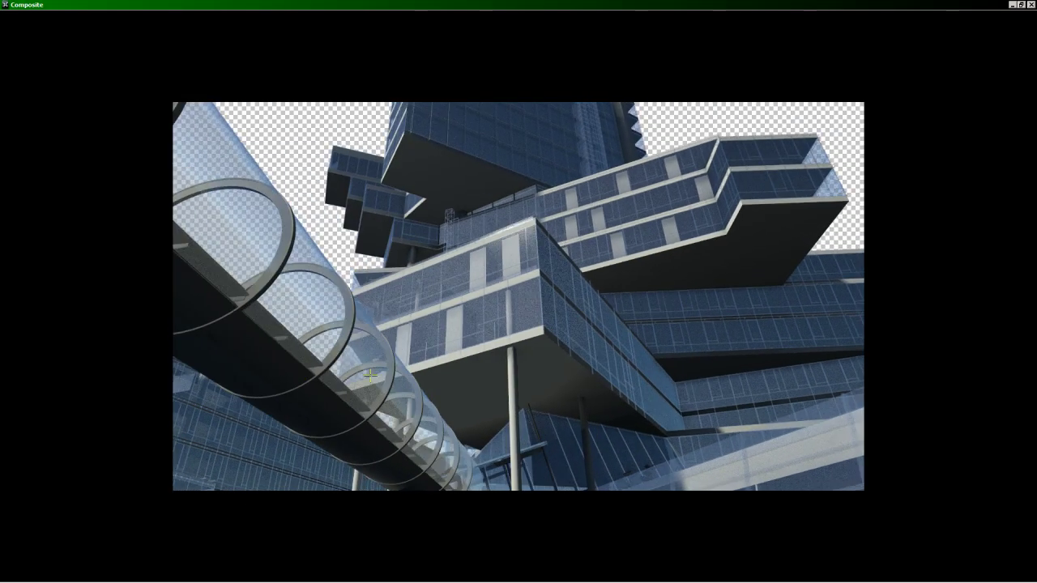
pyautogui.press('Escape')
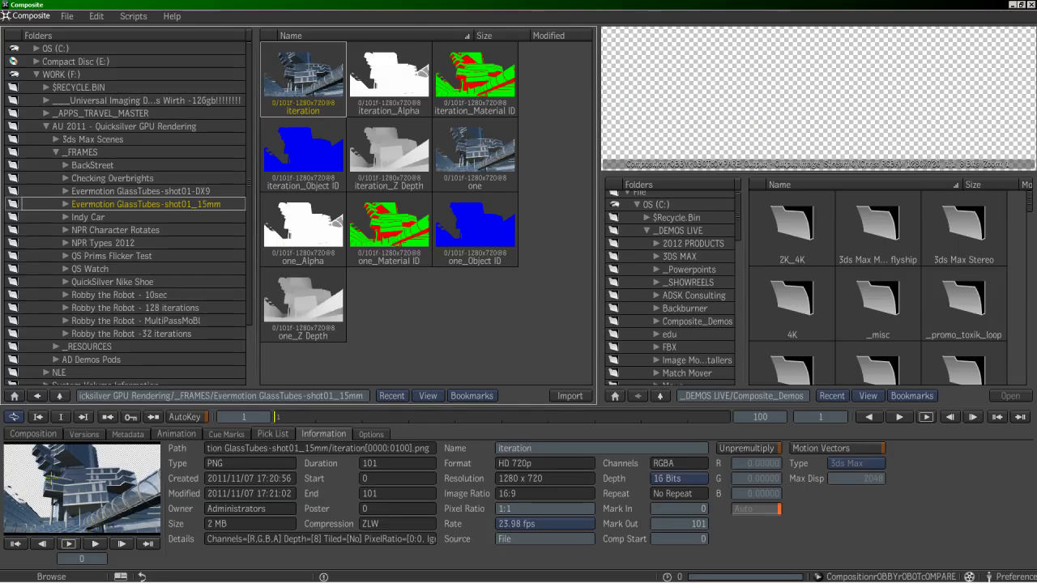
pyautogui.click(68, 543)
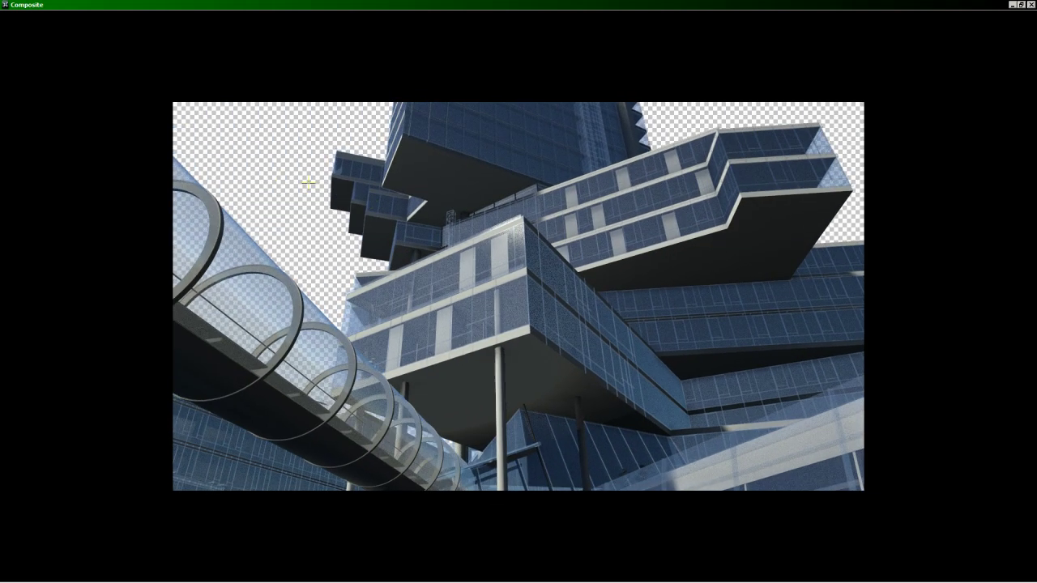
pyautogui.press('Escape')
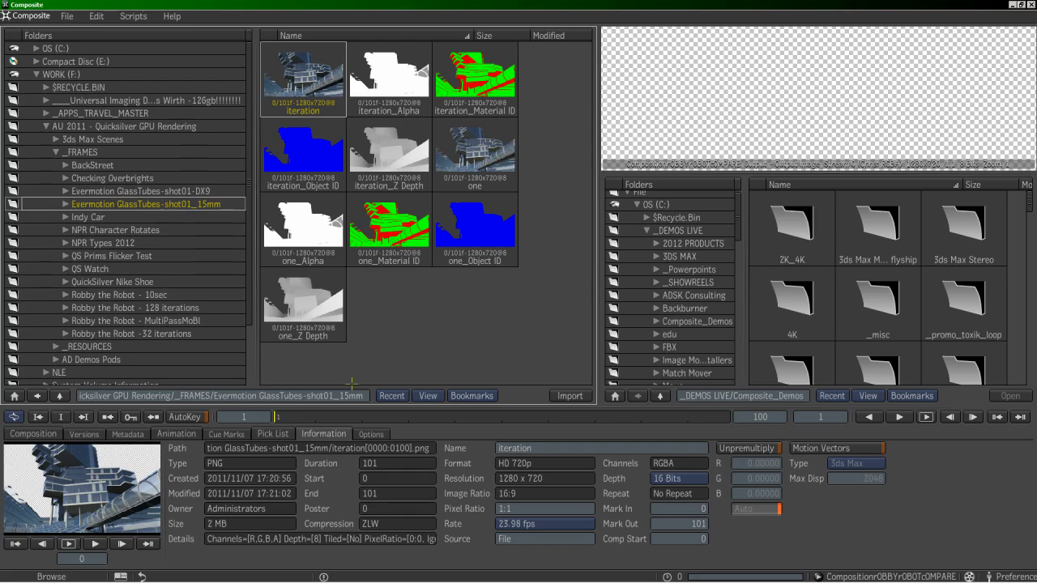
# - Open the composition for editing and view the 1min footage before and after its Drop Alpha node
pyautogui.click(52, 577)
pyautogui.click(53, 498)
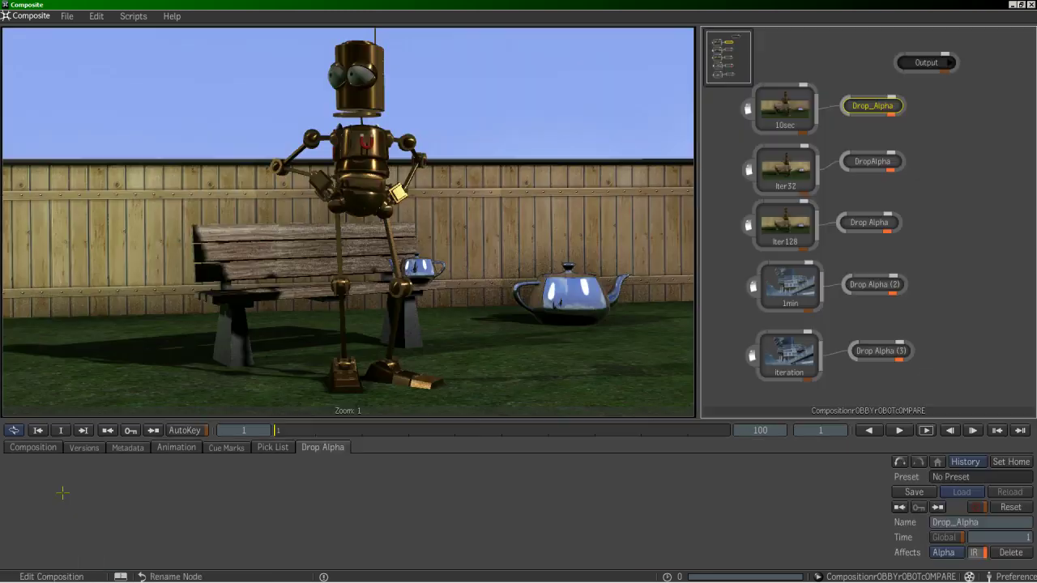
pyautogui.click(787, 303)
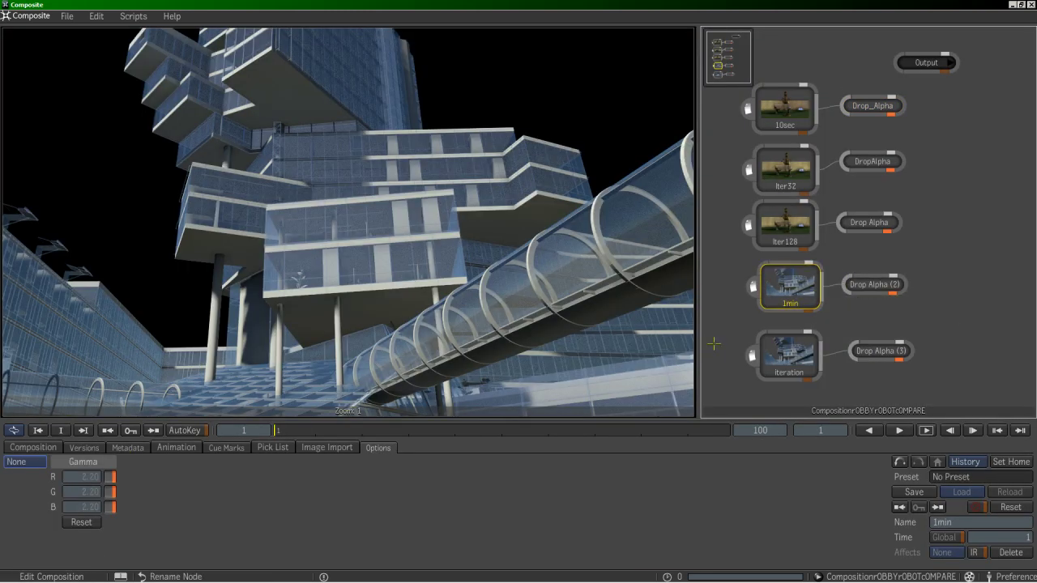
pyautogui.click(863, 285)
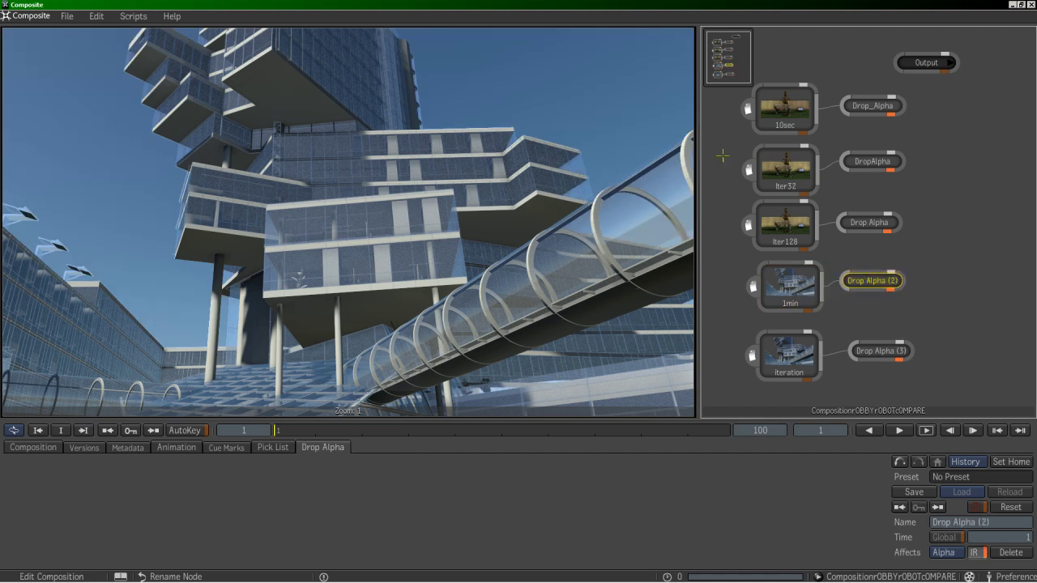
# - Add a Drop Alpha tool below the existing nodes in the composition, and delete it again
pyautogui.press('`')
pyautogui.moveTo(825, 160)
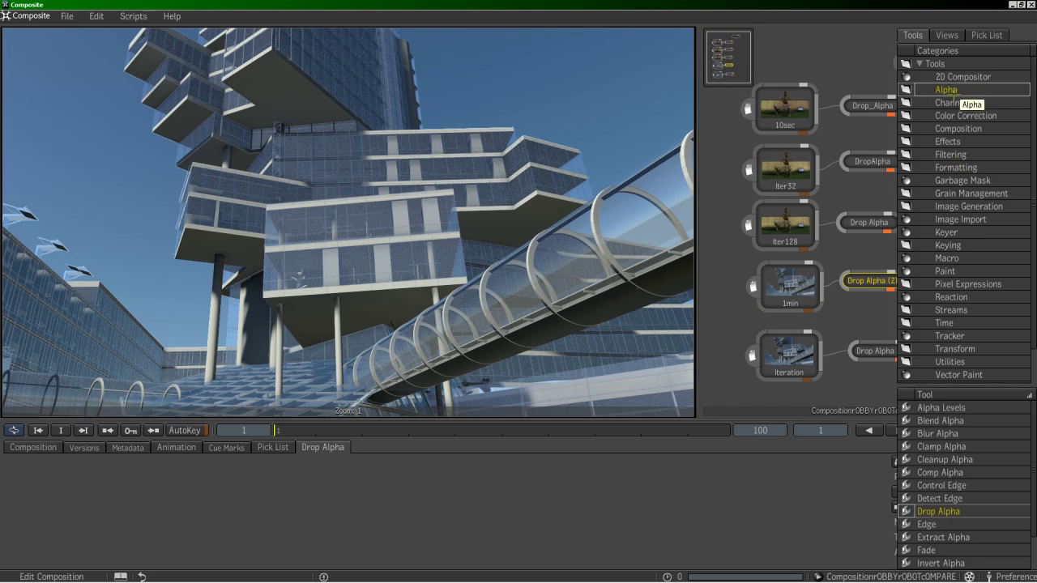
pyautogui.moveTo(914, 511); pyautogui.dragTo(878, 388)
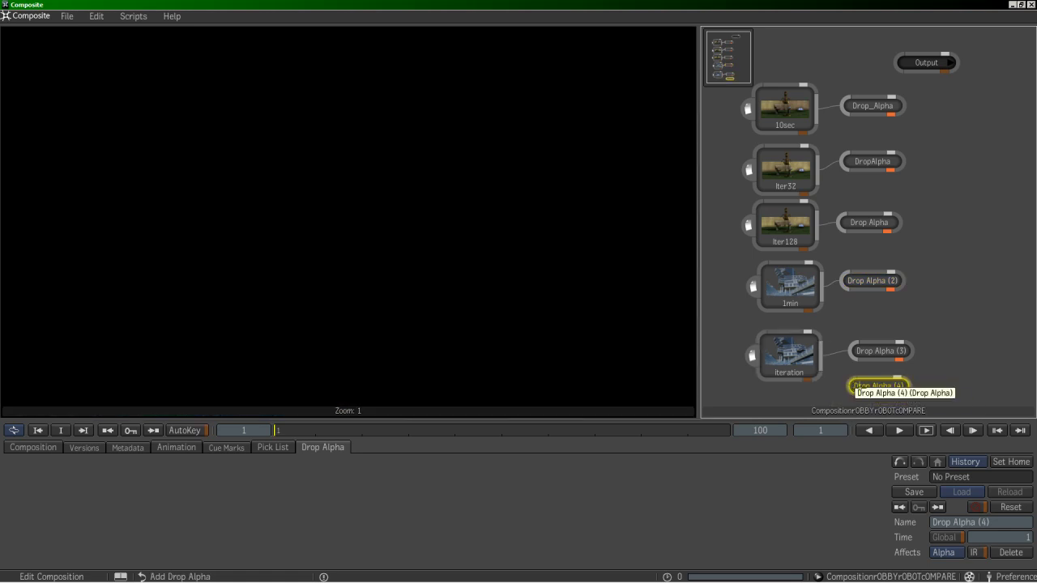
pyautogui.press('Delete')
# - View the output of each Drop Alpha node in turn, and inspect the iteration footage's image import settings
pyautogui.click(858, 106)
pyautogui.click(862, 161)
pyautogui.click(865, 223)
pyautogui.click(866, 281)
pyautogui.click(879, 351)
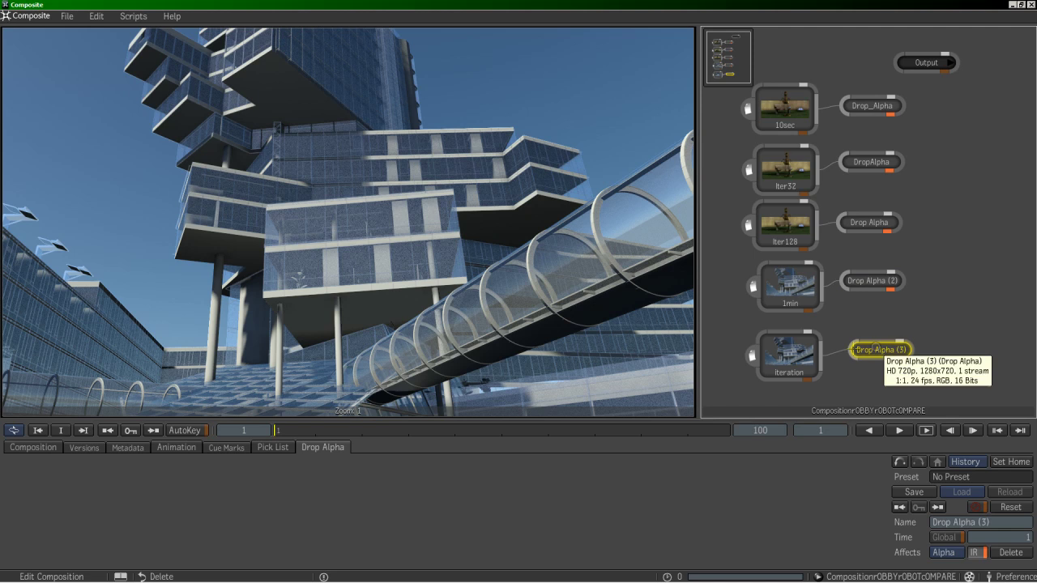
pyautogui.click(786, 347)
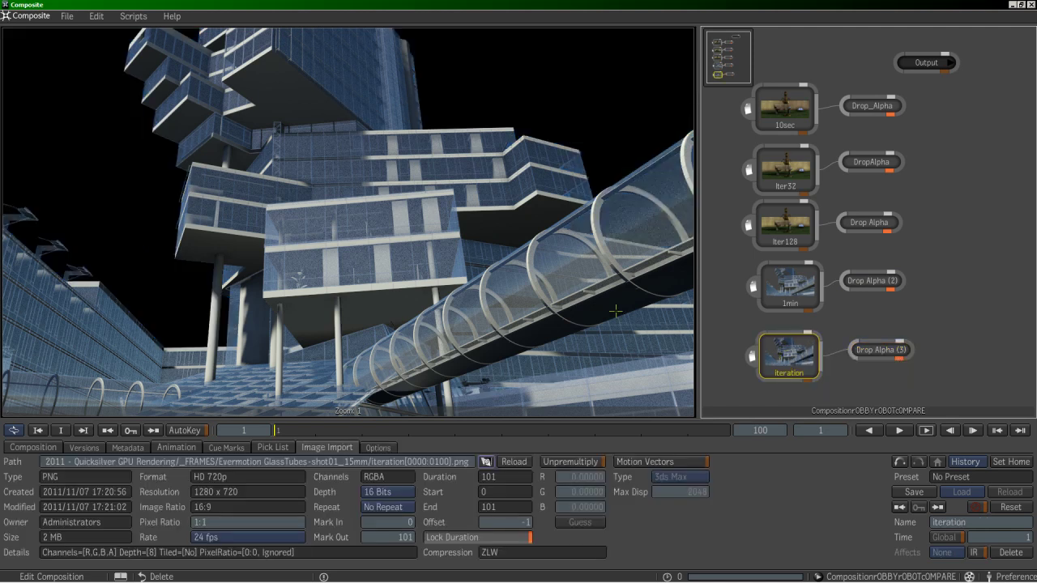
# - View the iteration footage's Drop Alpha output, and play the 10sec robot footage with and without its Drop_Alpha node
pyautogui.click(881, 351)
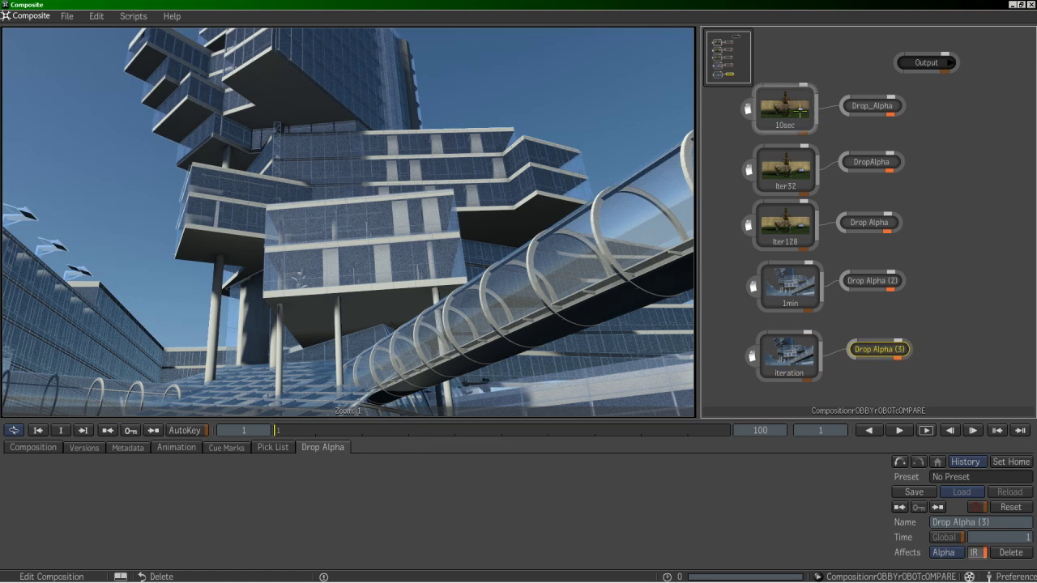
pyautogui.click(800, 100)
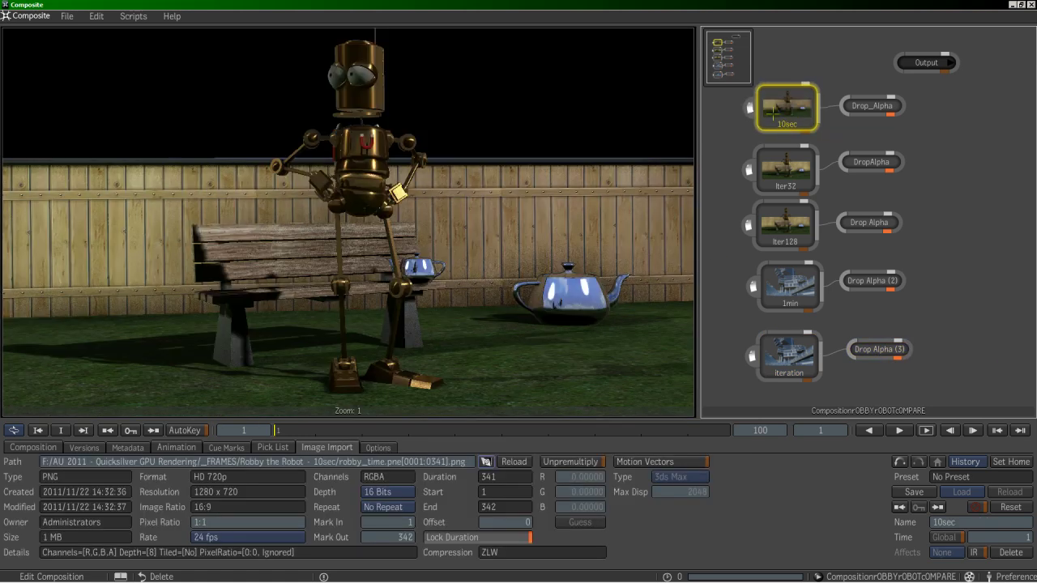
pyautogui.click(860, 106)
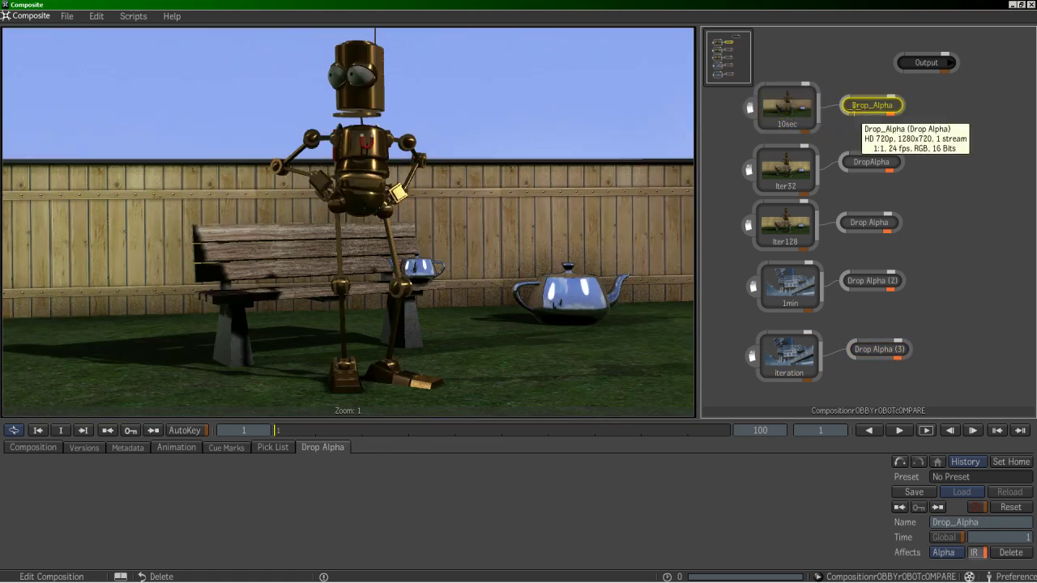
pyautogui.click(899, 430)
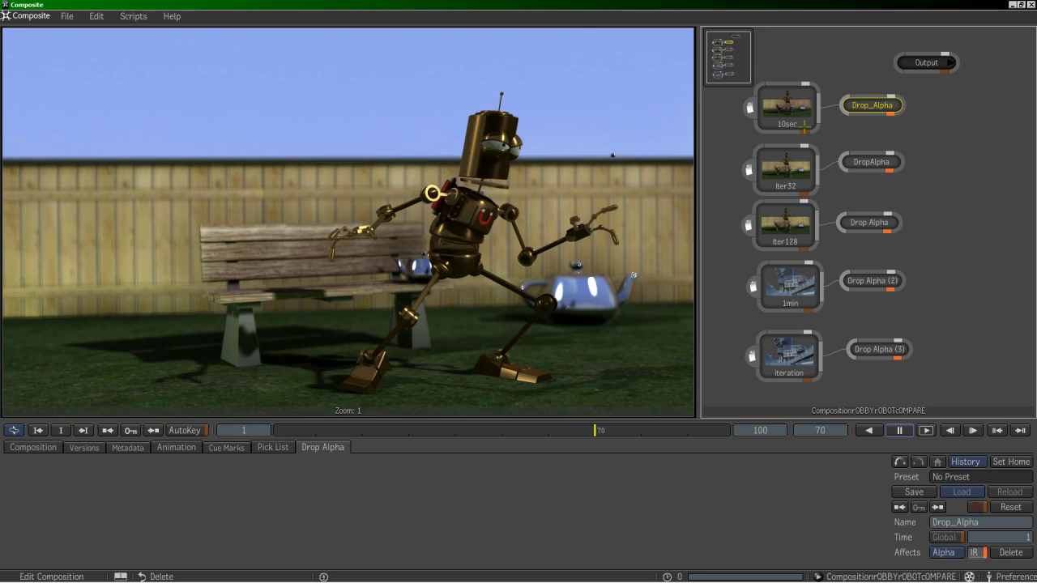
pyautogui.click(784, 117)
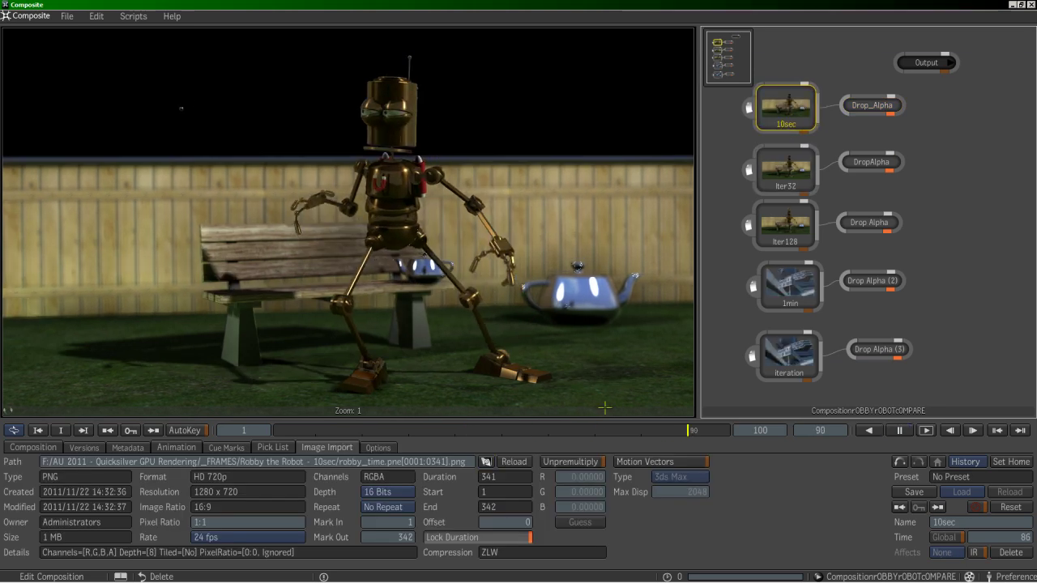
pyautogui.click(895, 431)
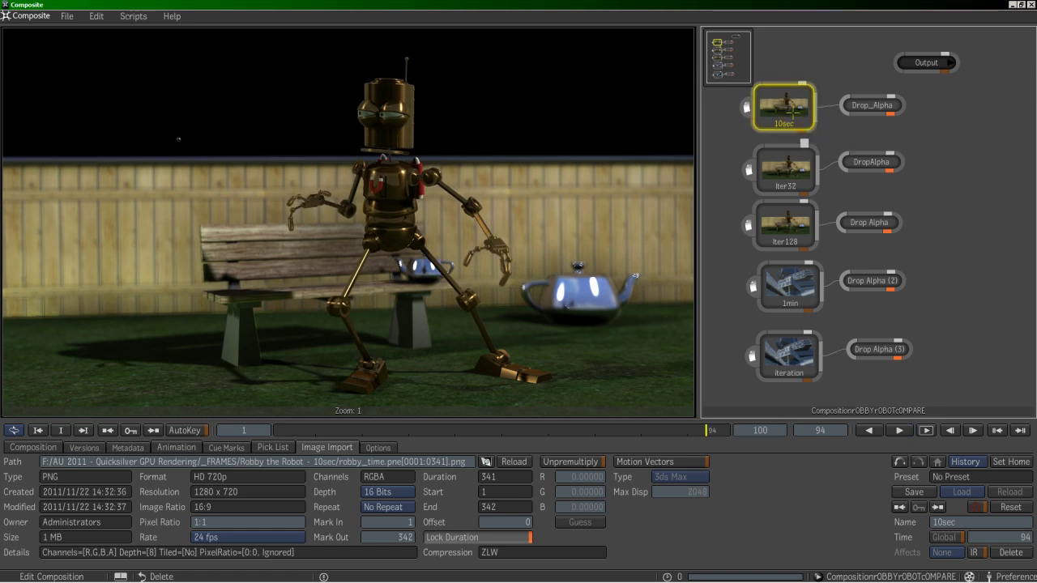
pyautogui.click(853, 104)
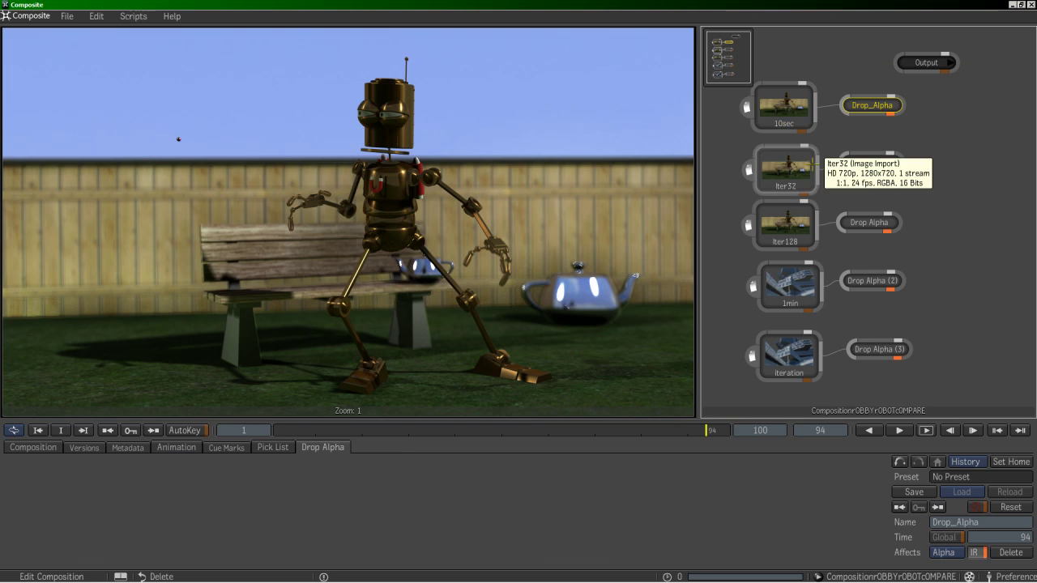
# - Play the Drop_Alpha output of the 10sec footage and examine the fence lighting frame by frame between frames 9 and 19
pyautogui.click(897, 430)
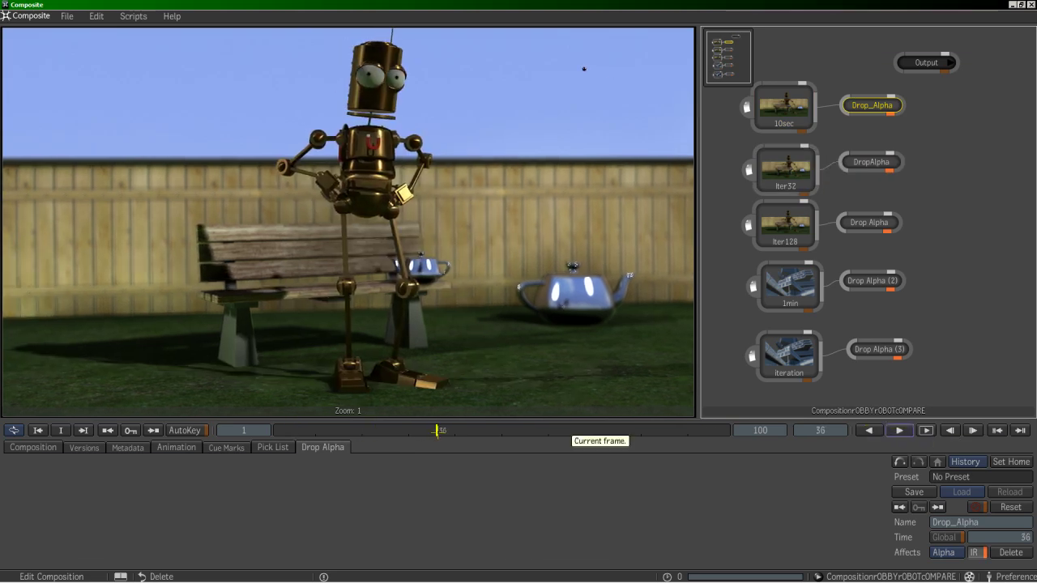
pyautogui.click(357, 430)
pyautogui.press('Left')
pyautogui.press('Left')
pyautogui.press('Left')
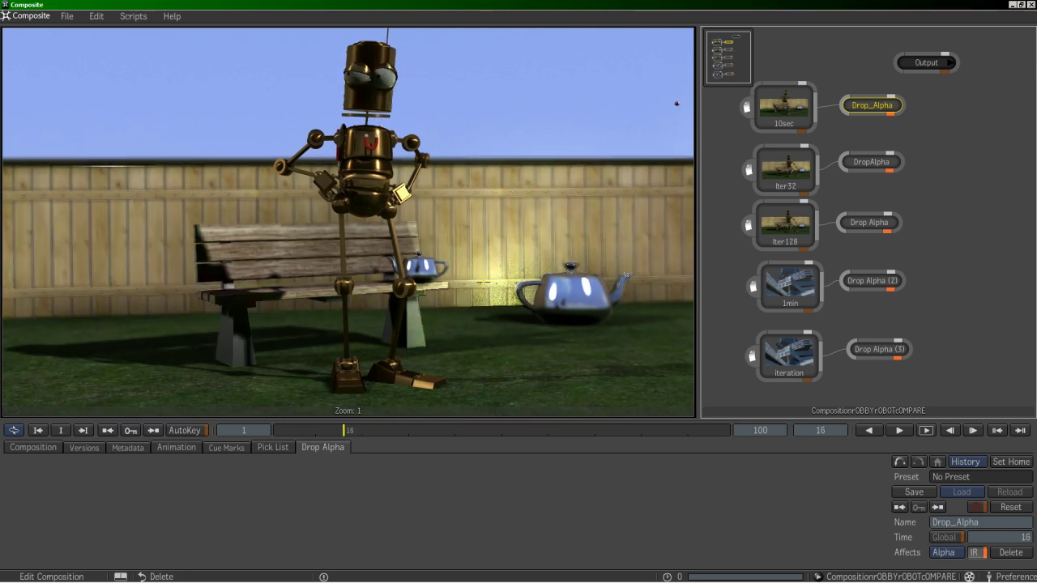
pyautogui.press('Left')
pyautogui.press('Right')
pyautogui.press('Right')
pyautogui.press('Right')
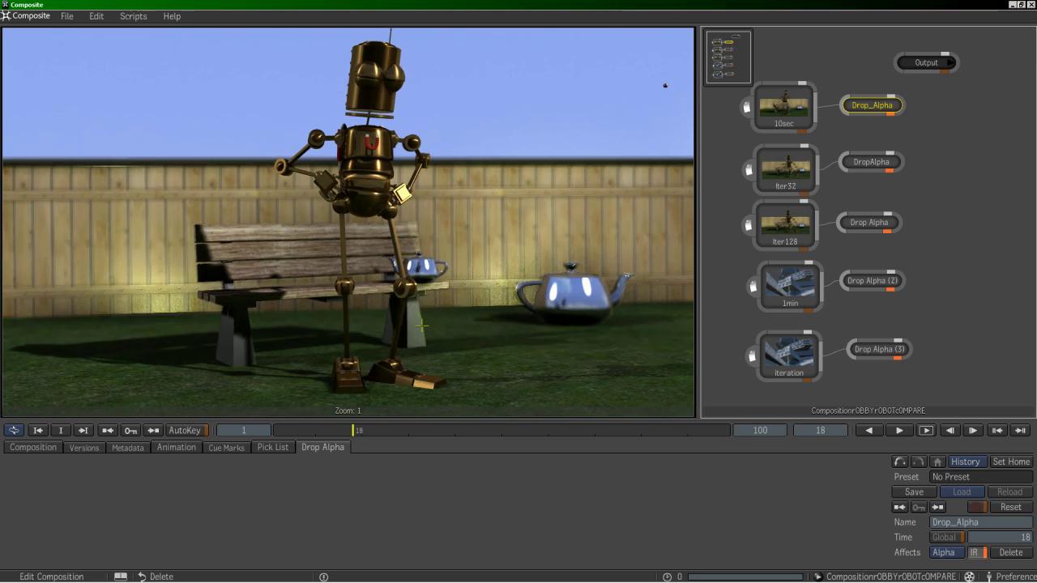
pyautogui.press('Right')
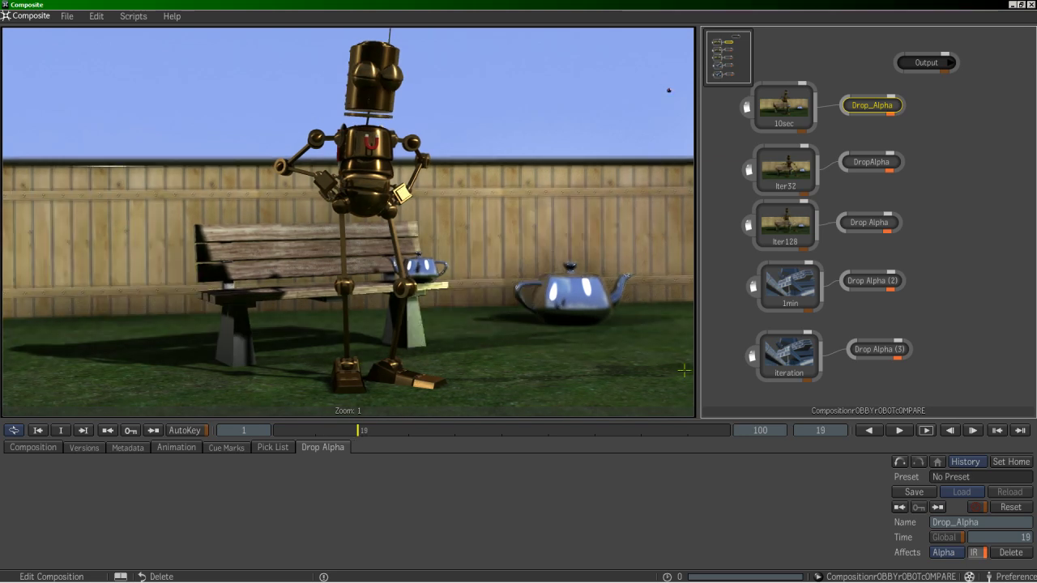
pyautogui.press('Left')
pyautogui.press('Left')
pyautogui.press('Left')
pyautogui.press('Left')
pyautogui.press('Left')
pyautogui.press('Left')
pyautogui.press('Left')
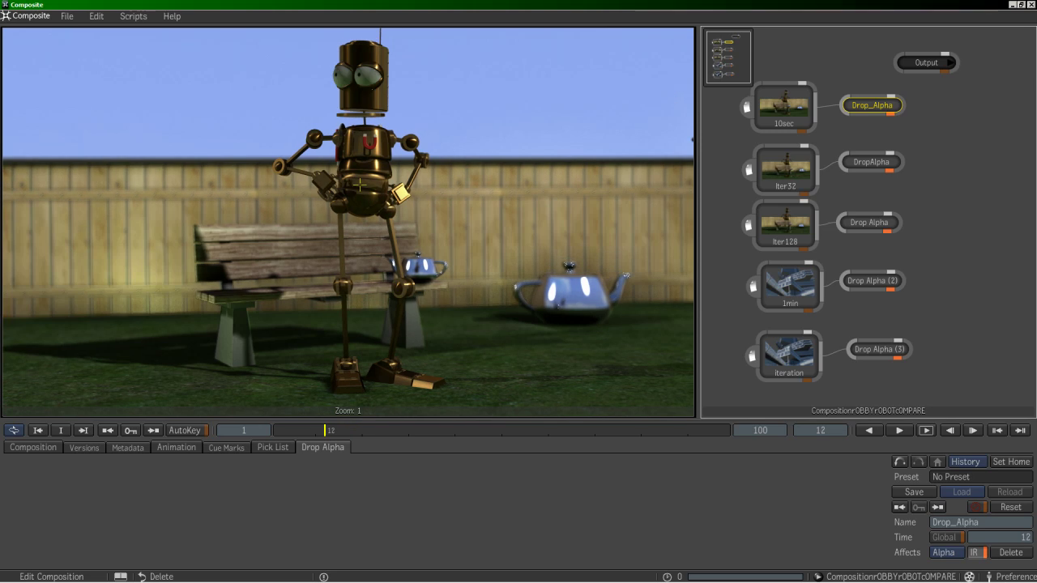
pyautogui.press('Left')
pyautogui.press('Left')
pyautogui.press('Left')
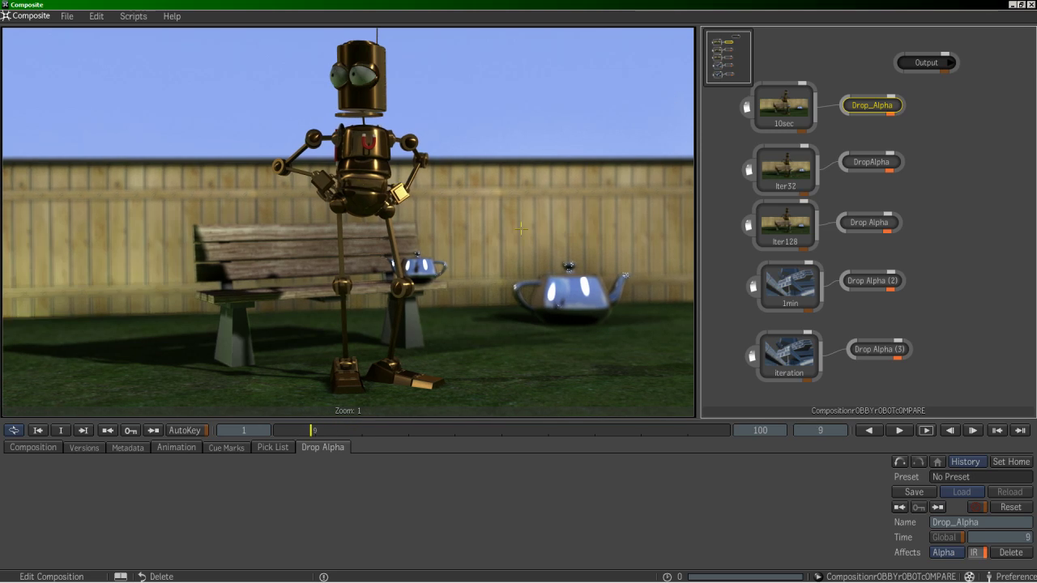
# - Replay the 10sec Drop_Alpha output and scrub through the timeline to compare the lighting across frames
pyautogui.click(890, 427)
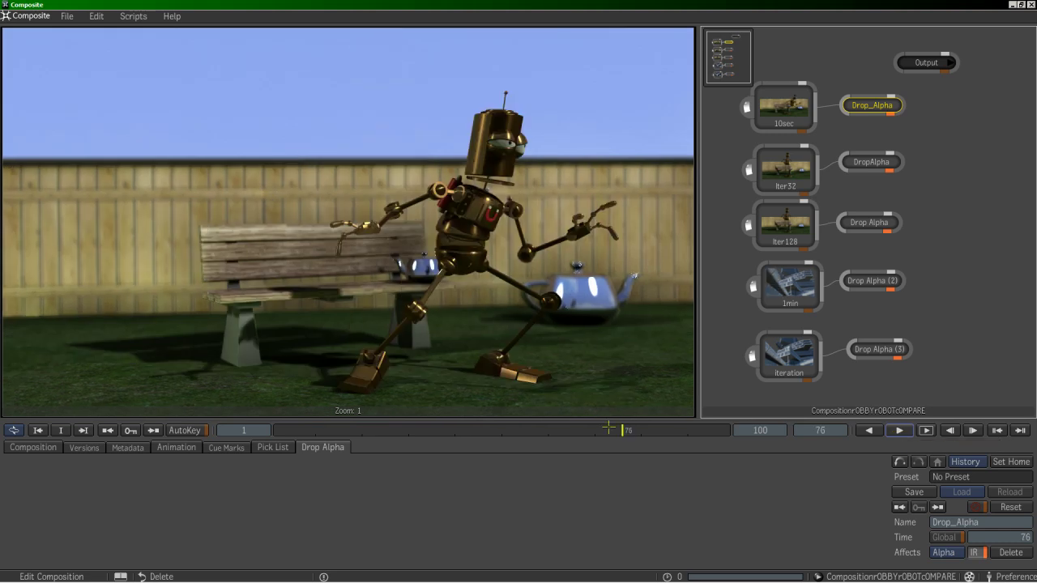
pyautogui.click(333, 430)
pyautogui.moveTo(323, 422); pyautogui.dragTo(343, 430)
pyautogui.click(543, 430)
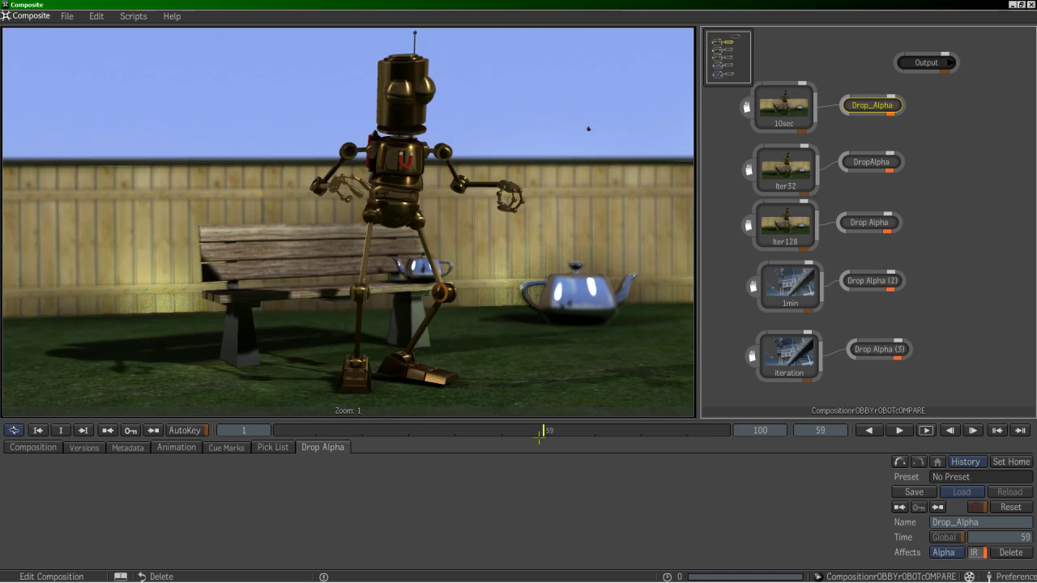
pyautogui.click(325, 430)
pyautogui.moveTo(324, 430); pyautogui.dragTo(486, 434)
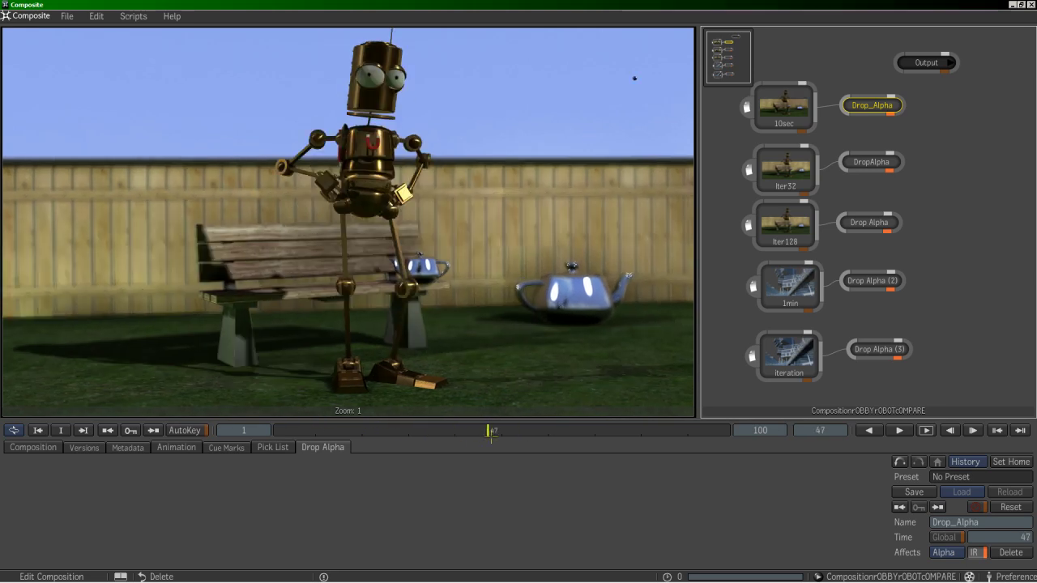
# - Step backward frame by frame to frame 50 of the 10sec output, play onward from there and scrub back through the timeline
pyautogui.press('Left')
pyautogui.press('Left')
pyautogui.press('Left')
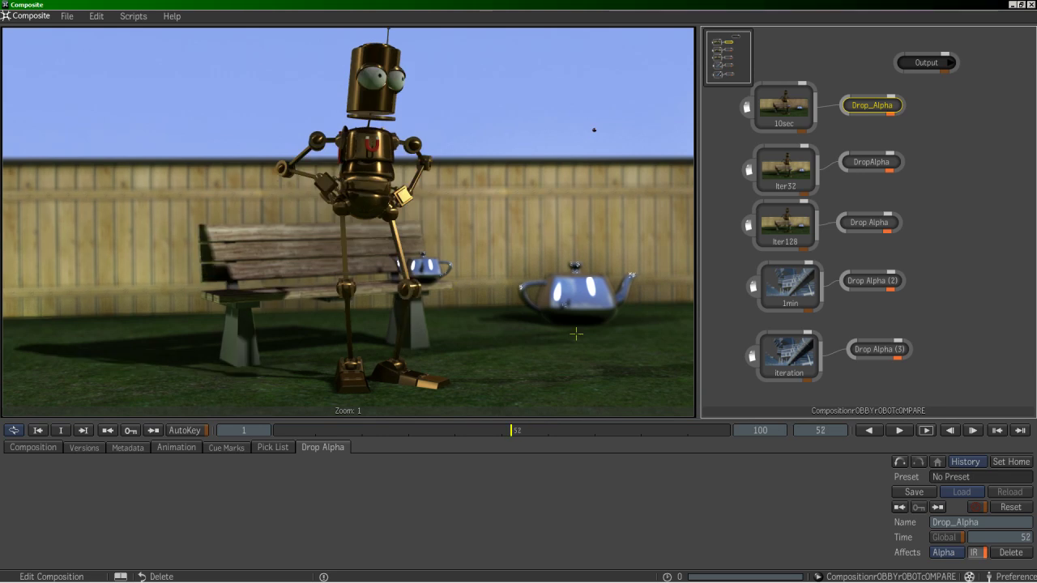
pyautogui.press('Left')
pyautogui.press('Left')
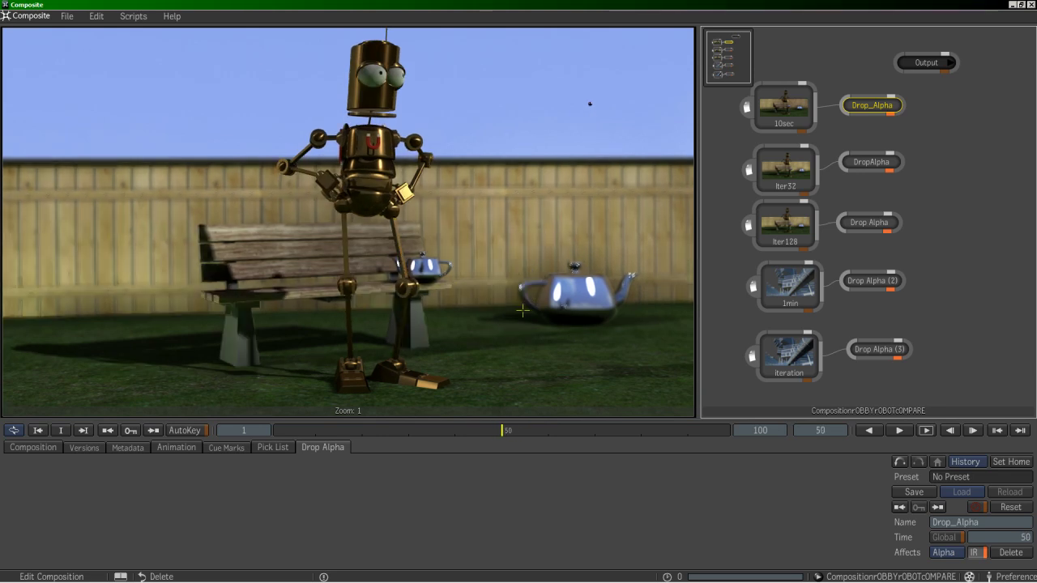
pyautogui.click(894, 430)
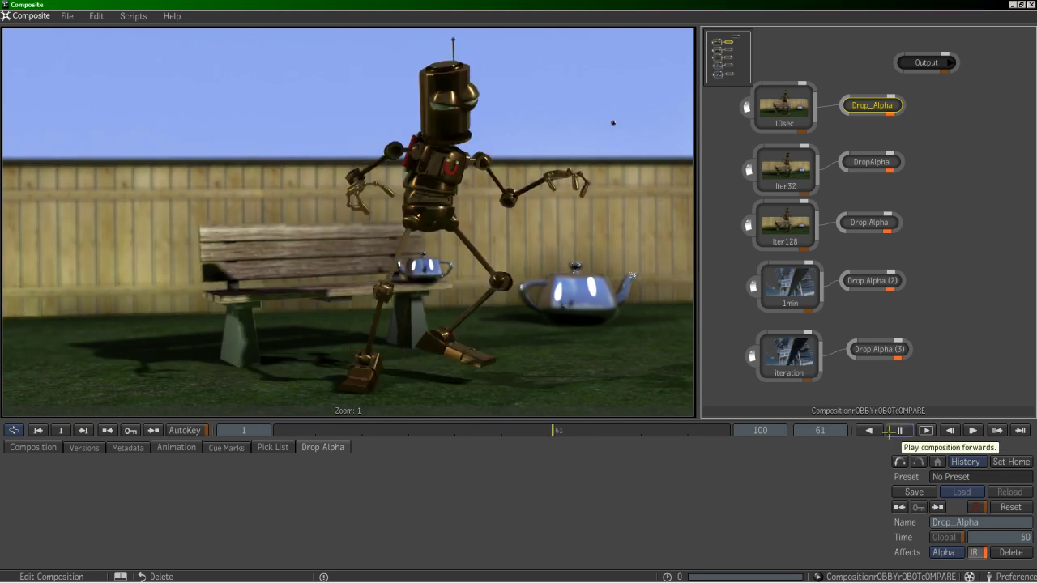
pyautogui.click(894, 430)
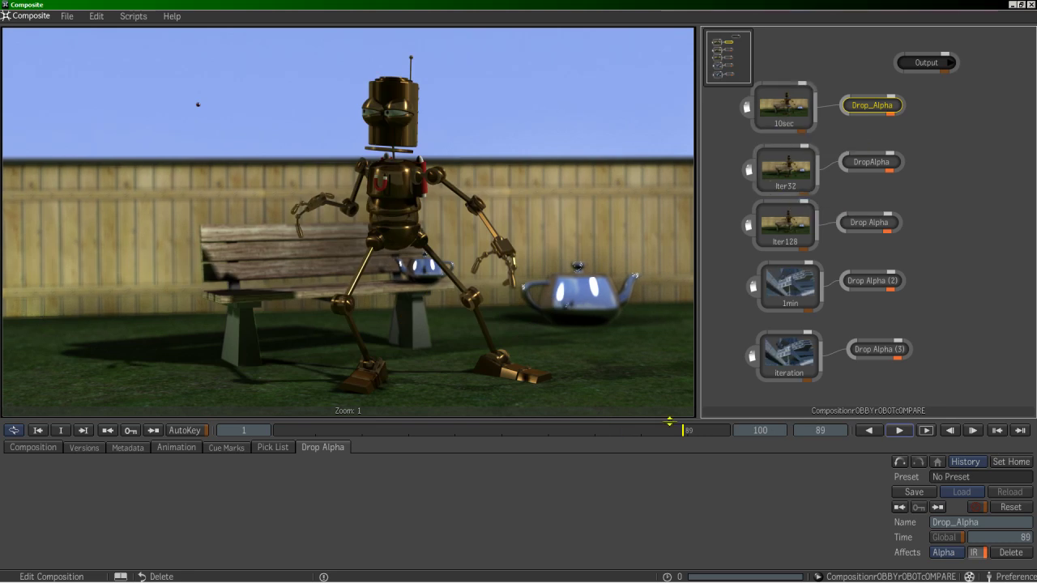
pyautogui.moveTo(669, 422); pyautogui.dragTo(354, 419)
# - Play the Iter32 footage's DropAlpha output several times and open the Iter32 image import settings
pyautogui.click(857, 165)
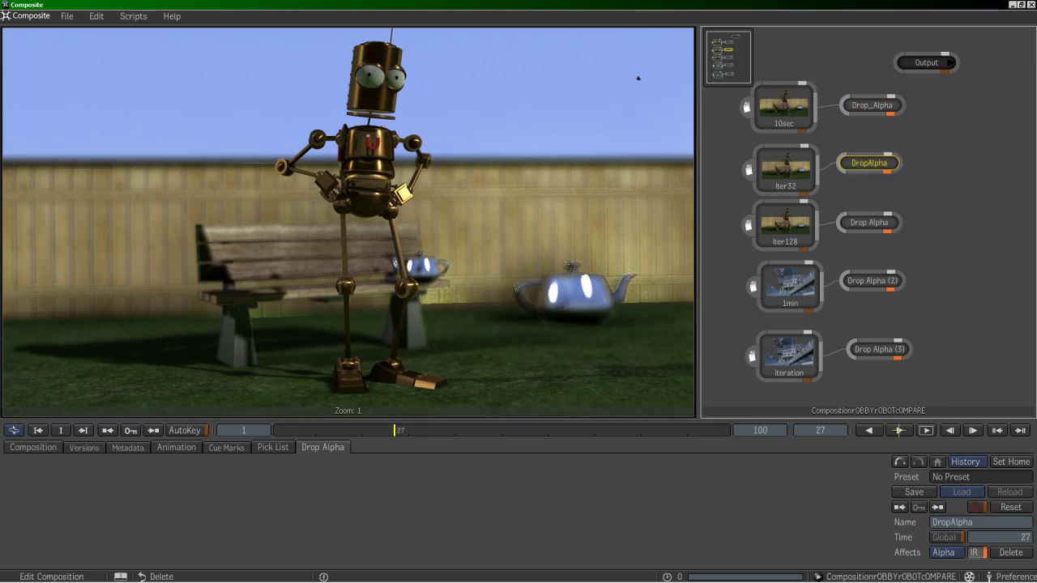
pyautogui.click(899, 430)
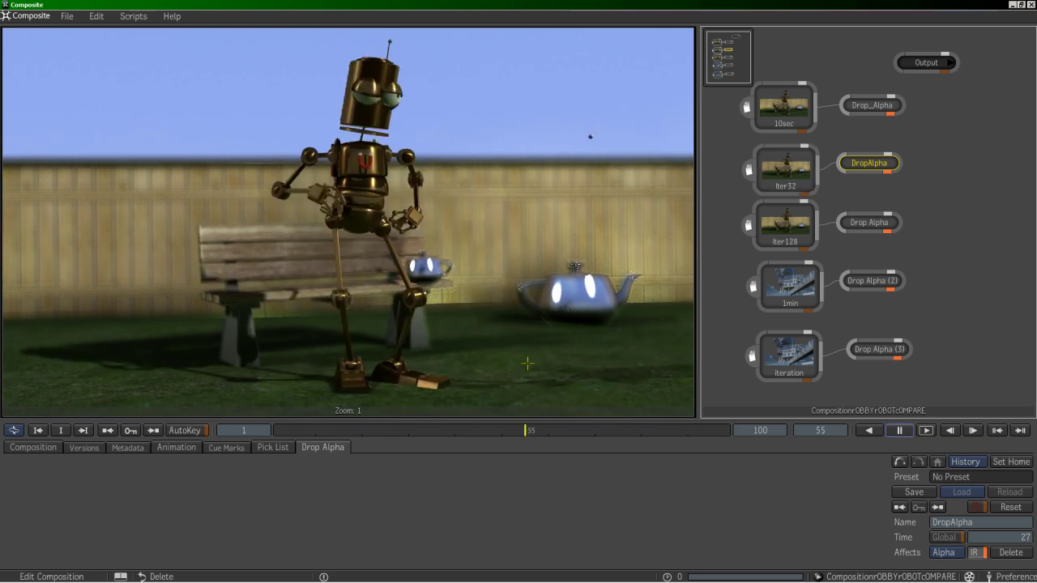
pyautogui.press('space')
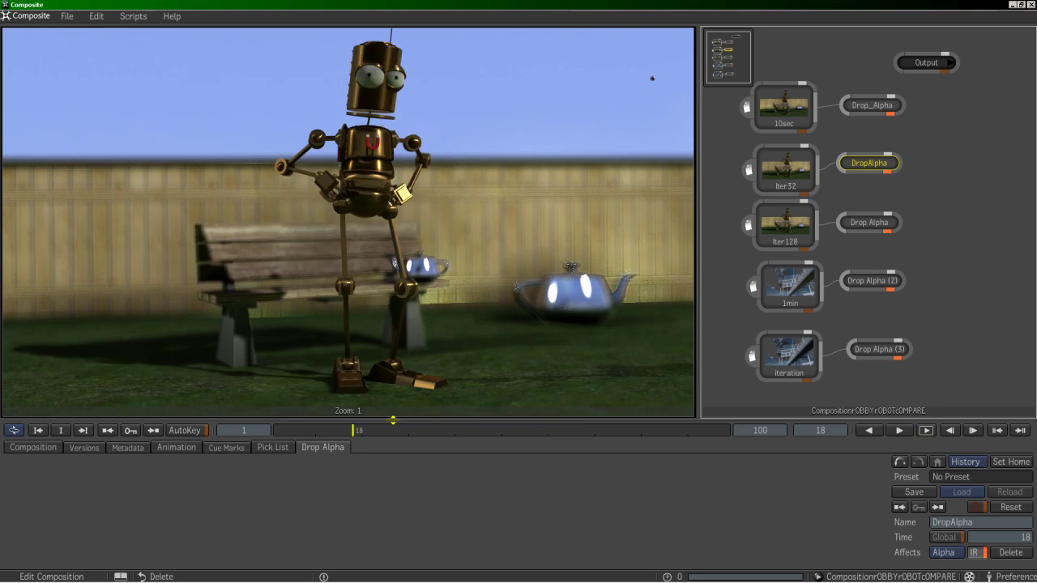
pyautogui.press('space')
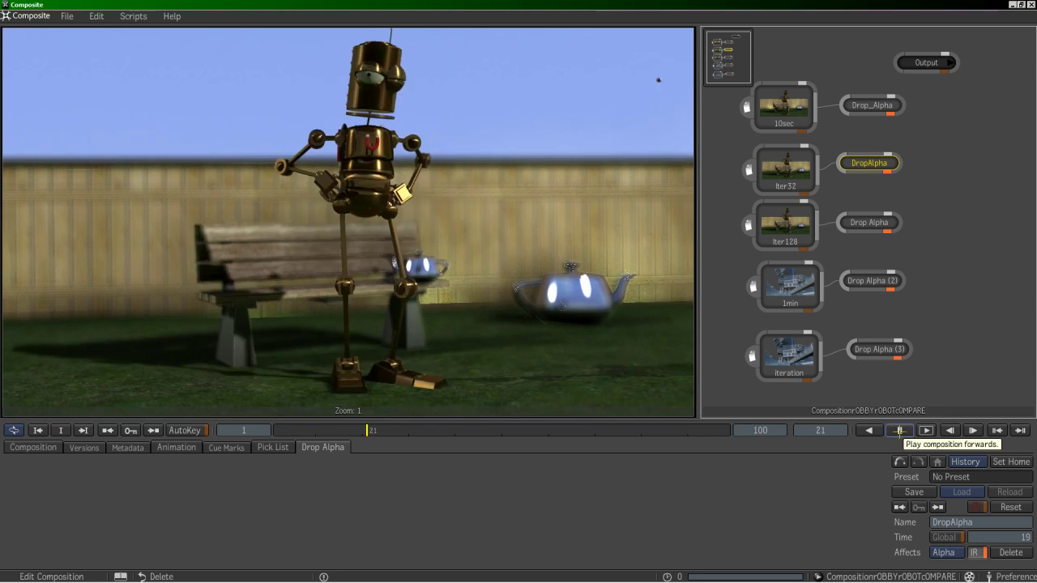
pyautogui.click(899, 431)
pyautogui.click(776, 166)
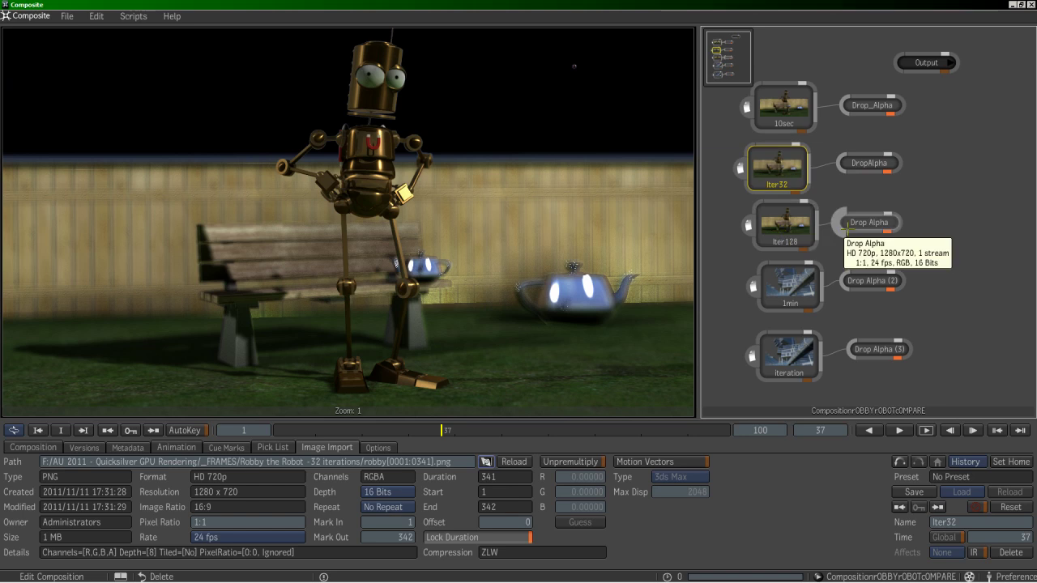
# - Play the Drop Alpha output of the Iter128 footage and scrub to frame 87
pyautogui.click(860, 222)
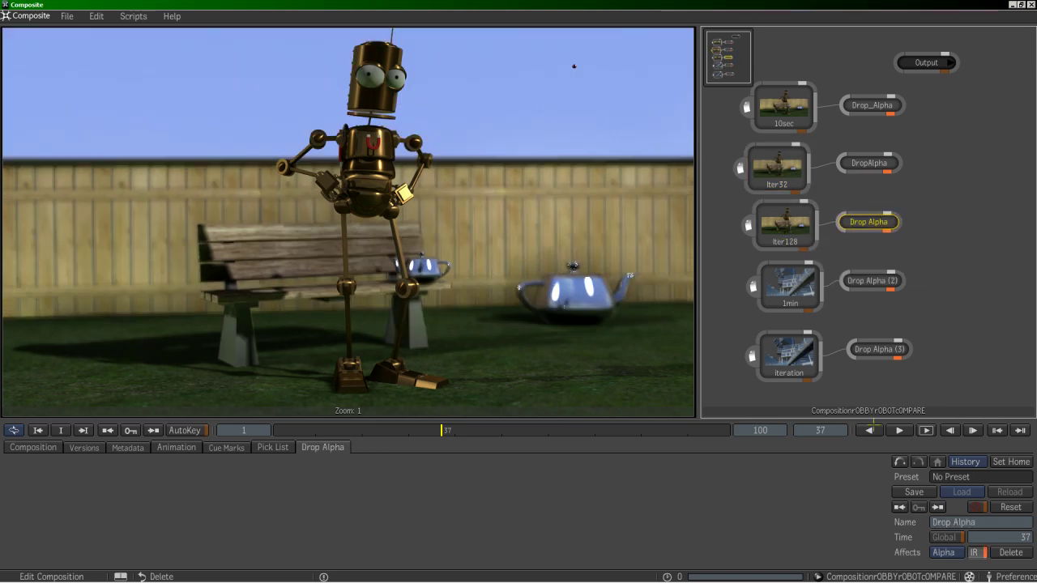
pyautogui.click(898, 430)
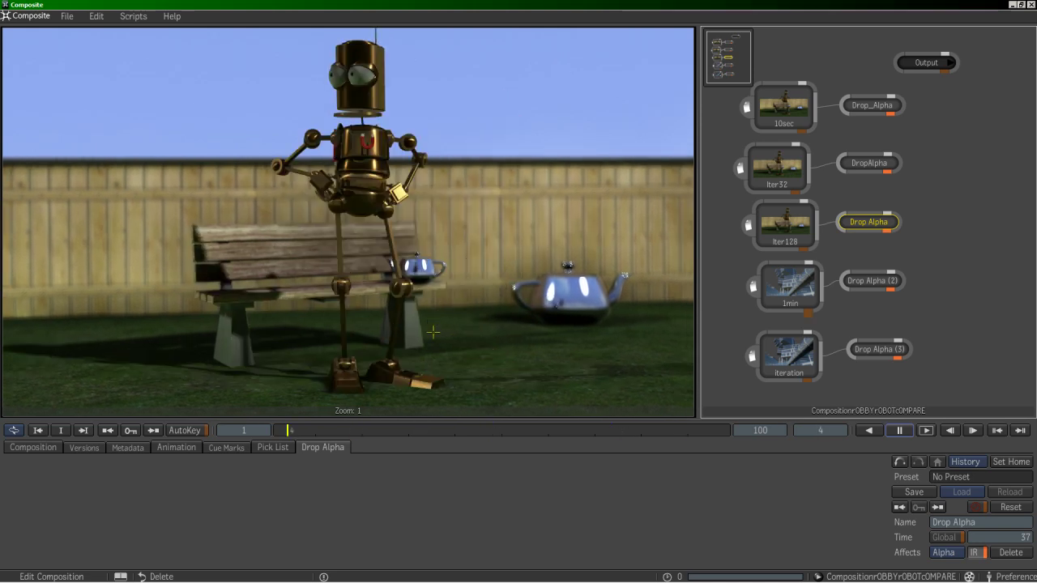
pyautogui.click(898, 430)
pyautogui.moveTo(593, 430); pyautogui.dragTo(683, 442)
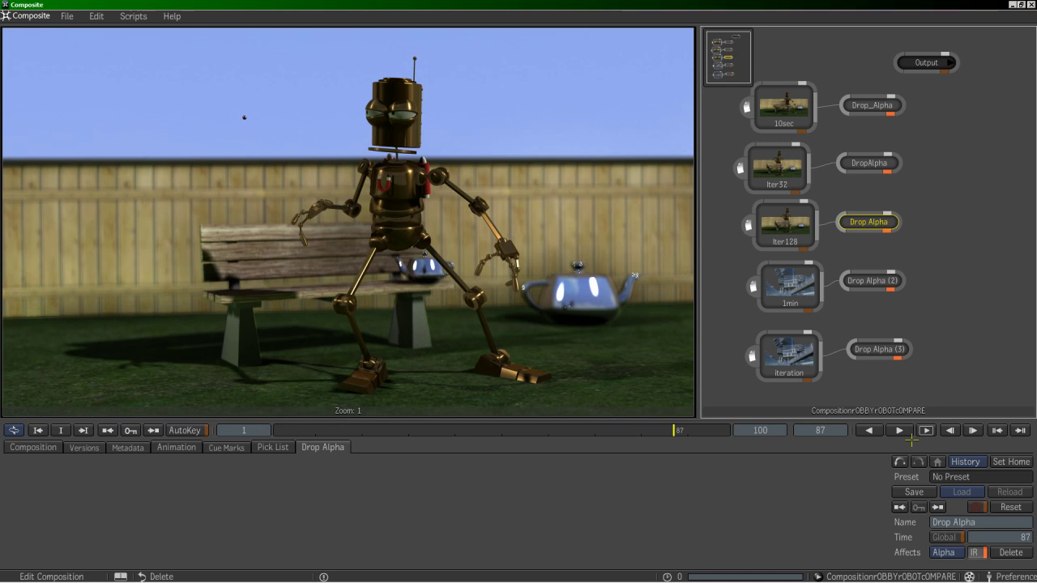
# - Play the 1min building footage through Drop Alpha (2) and examine it frame by frame around frames 9 to 15
pyautogui.click(893, 280)
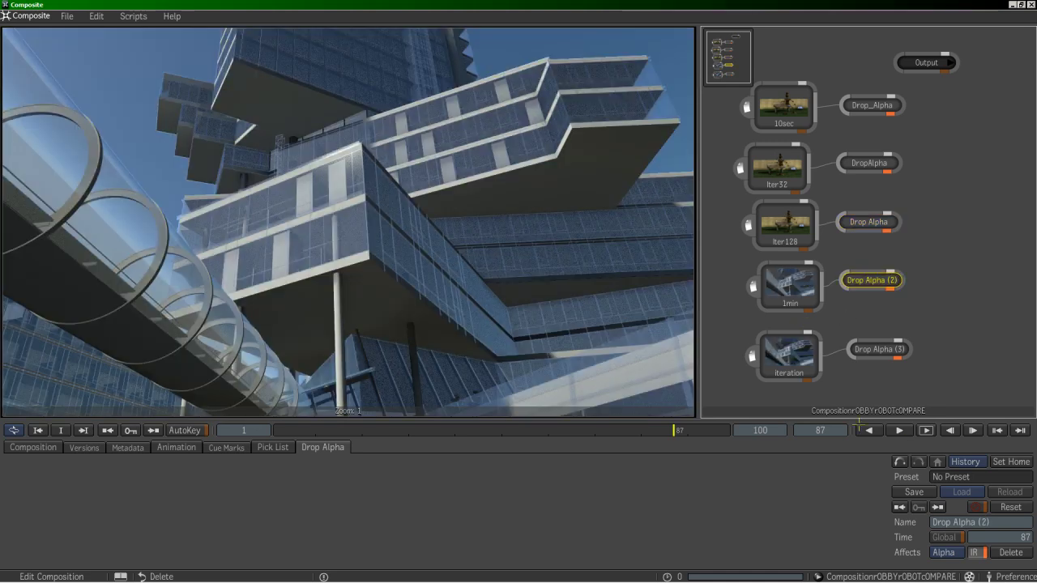
pyautogui.click(897, 435)
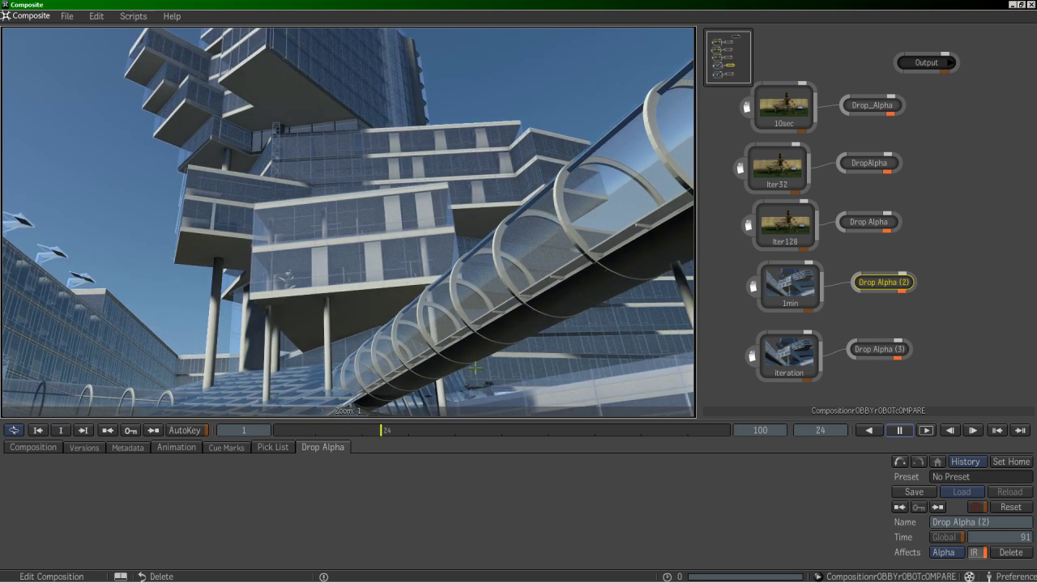
pyautogui.moveTo(308, 430); pyautogui.dragTo(330, 430)
pyautogui.press('Right')
pyautogui.press('Right')
pyautogui.press('Right')
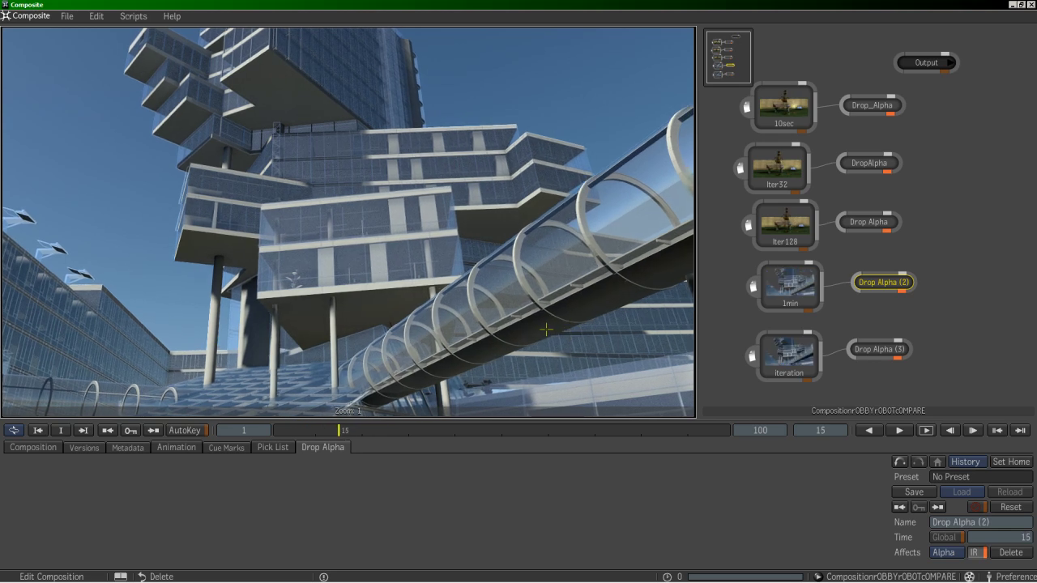
pyautogui.press('Left')
pyautogui.press('Left')
pyautogui.press('Left')
pyautogui.press('Left')
pyautogui.press('Left')
pyautogui.press('Left')
pyautogui.press('Right')
pyautogui.press('Right')
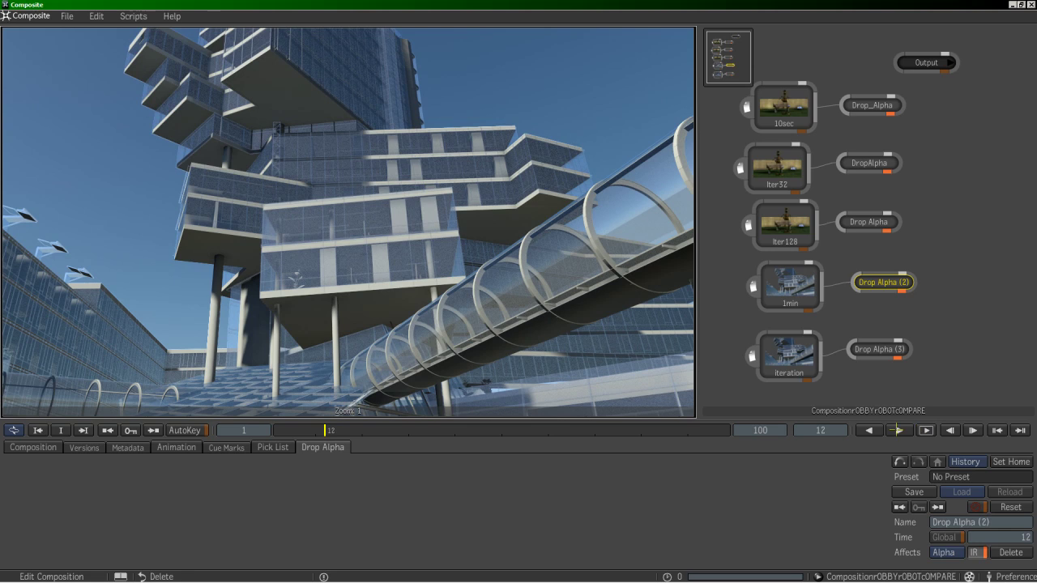
# - Play the 1min output on to frame 35 and switch the view to the iteration footage's Drop Alpha (3) output
pyautogui.click(898, 430)
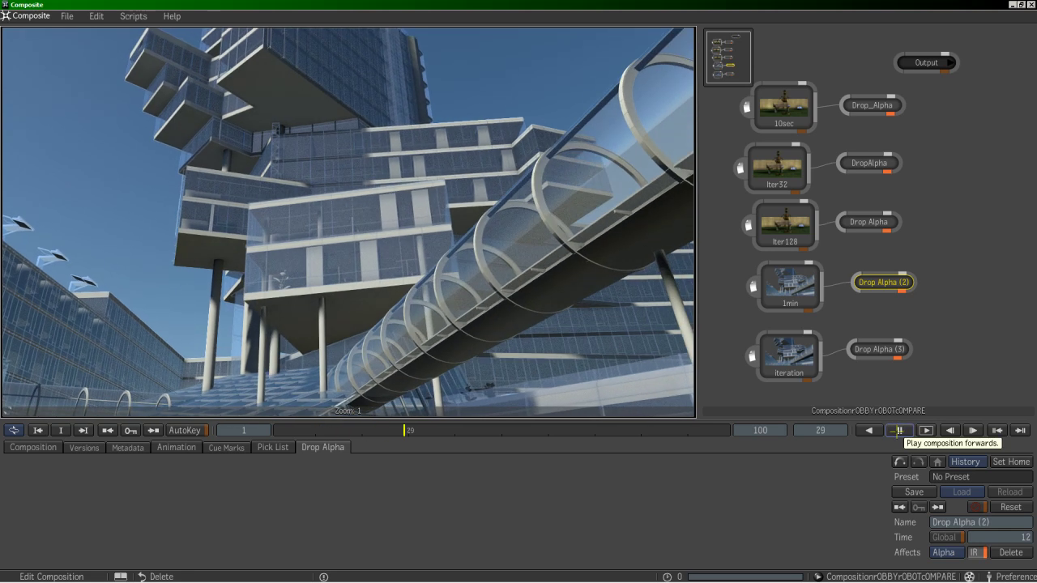
pyautogui.click(899, 430)
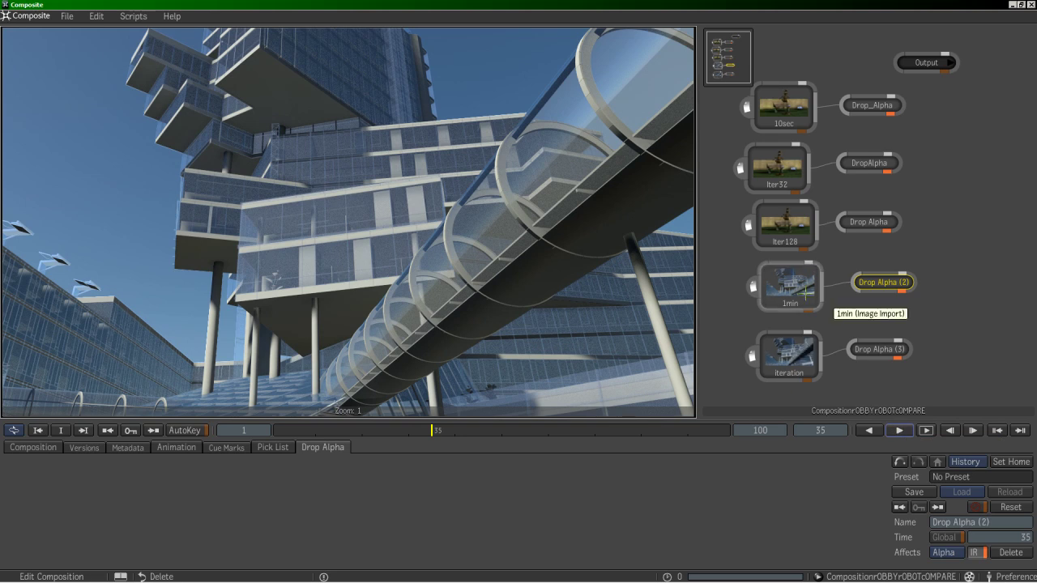
pyautogui.click(878, 350)
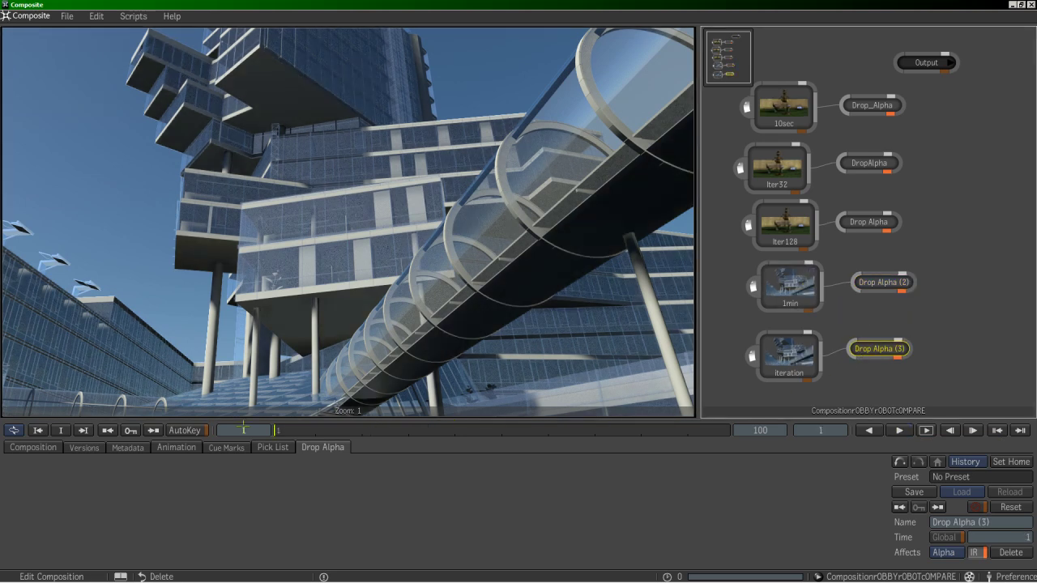
# - Play the iteration footage through Drop Alpha (3) and scrub through its frames
pyautogui.click(868, 430)
pyautogui.click(898, 430)
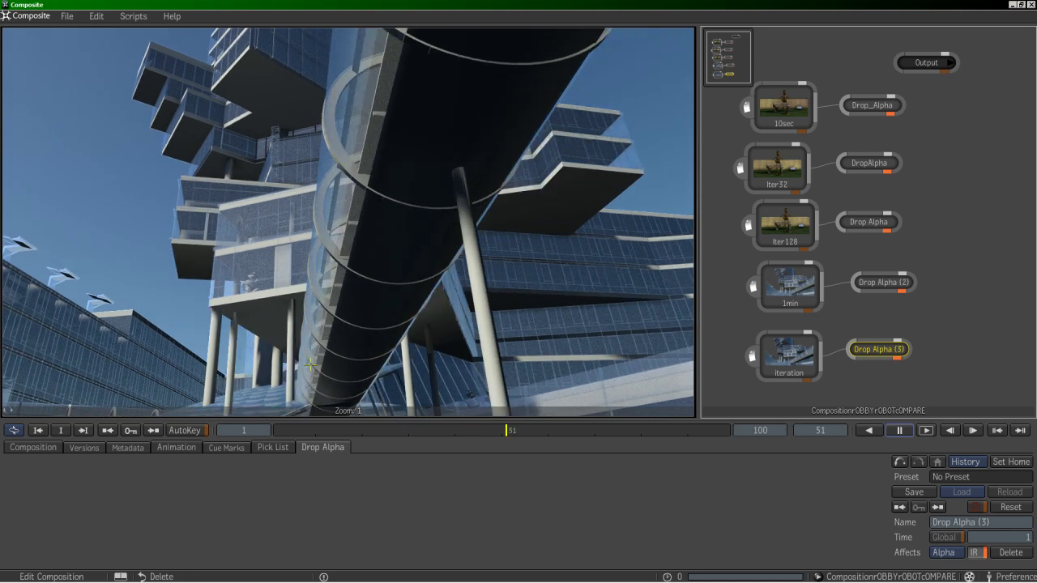
pyautogui.moveTo(518, 430); pyautogui.dragTo(381, 430)
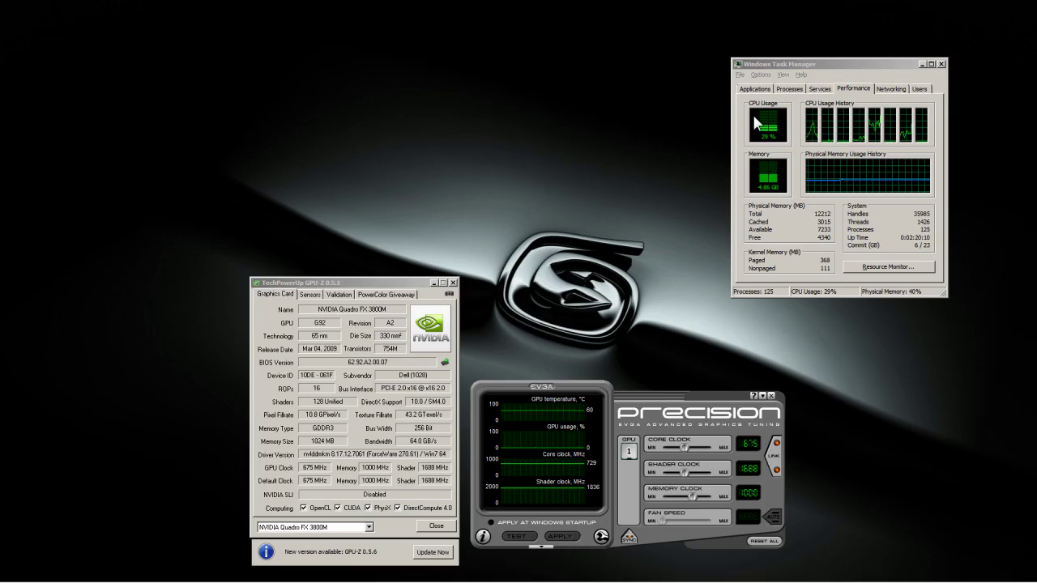
# - Reposition the Windows Task Manager performance window on the desktop and minimize it
pyautogui.moveTo(825, 69); pyautogui.dragTo(738, 79)
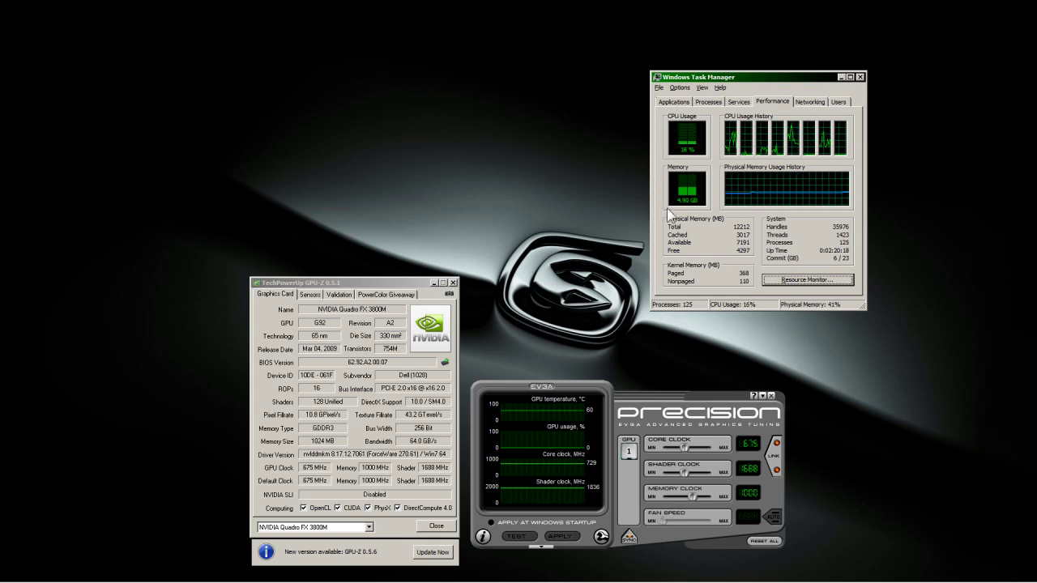
pyautogui.moveTo(779, 81); pyautogui.dragTo(842, 96)
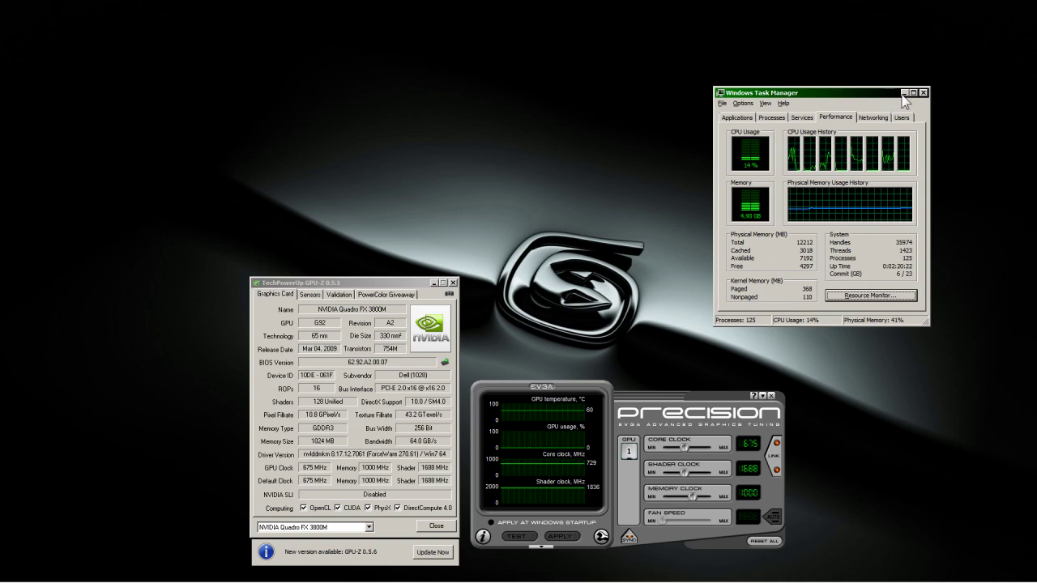
pyautogui.click(904, 93)
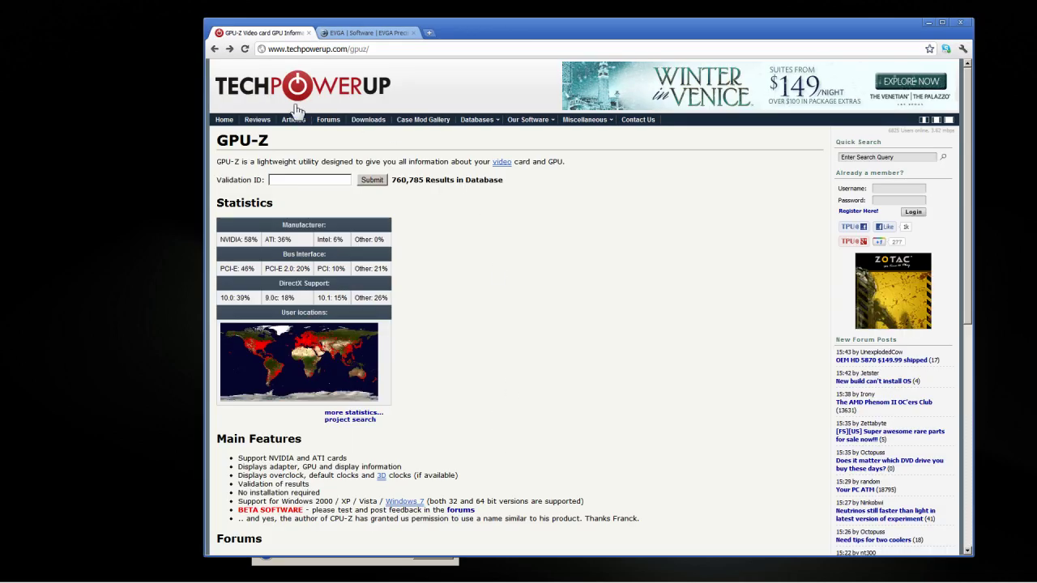
pyautogui.moveTo(276, 138); pyautogui.dragTo(216, 140)
pyautogui.click(460, 214)
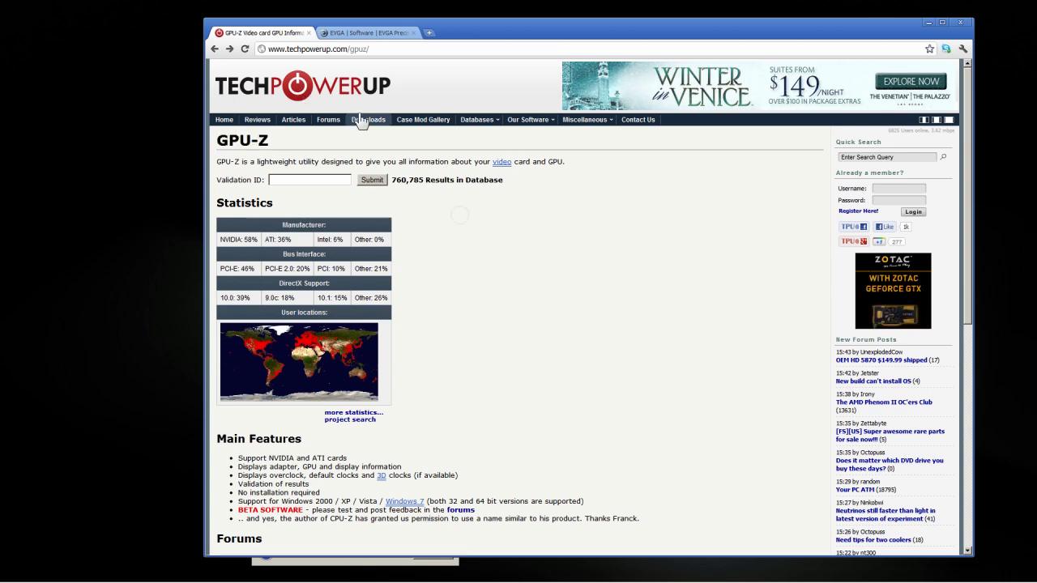
pyautogui.click(378, 50)
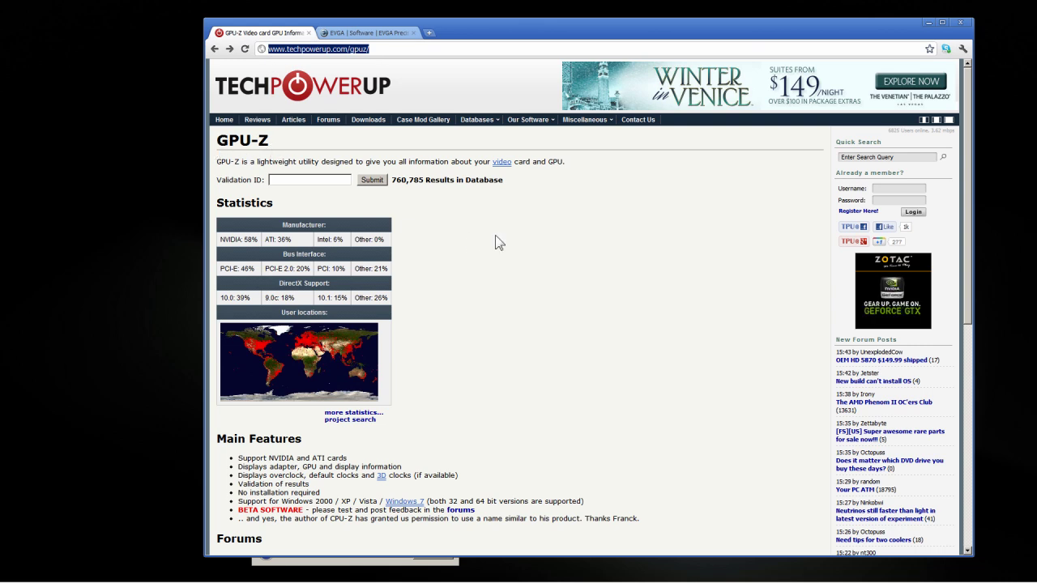
pyautogui.click(346, 35)
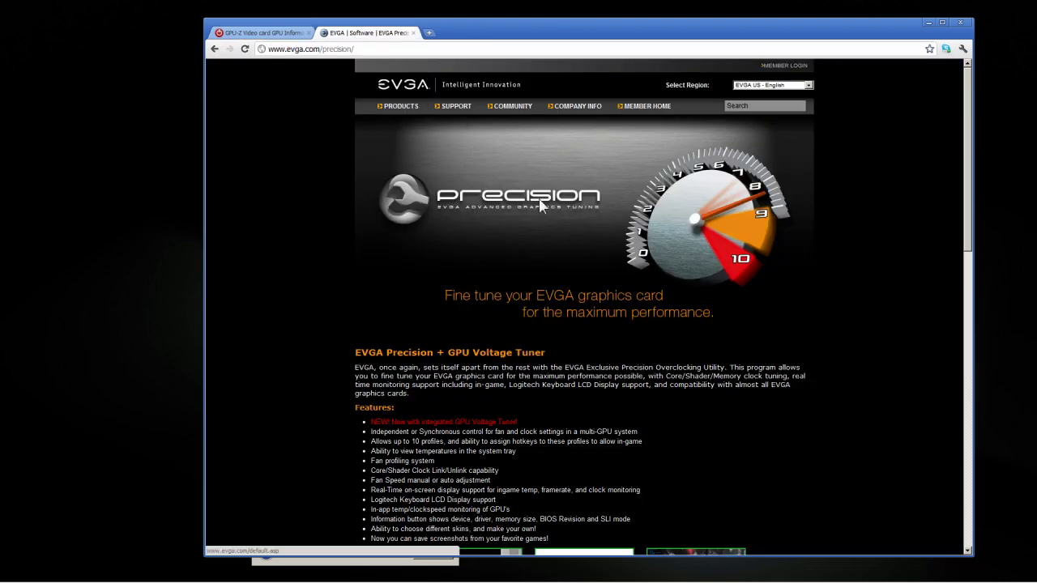
pyautogui.scroll(-5, 968, 201)
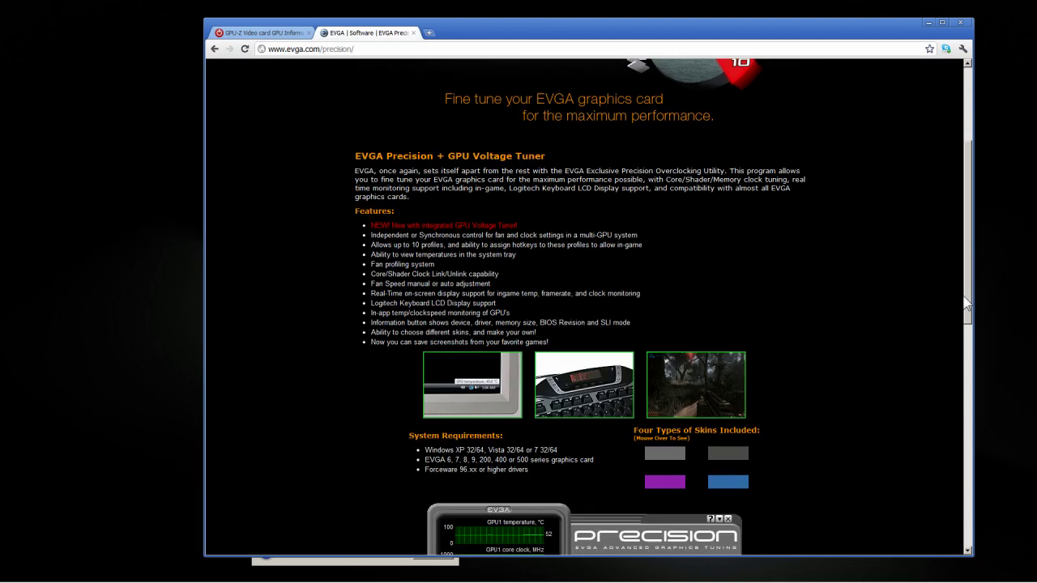
pyautogui.scroll(5, 940, 122)
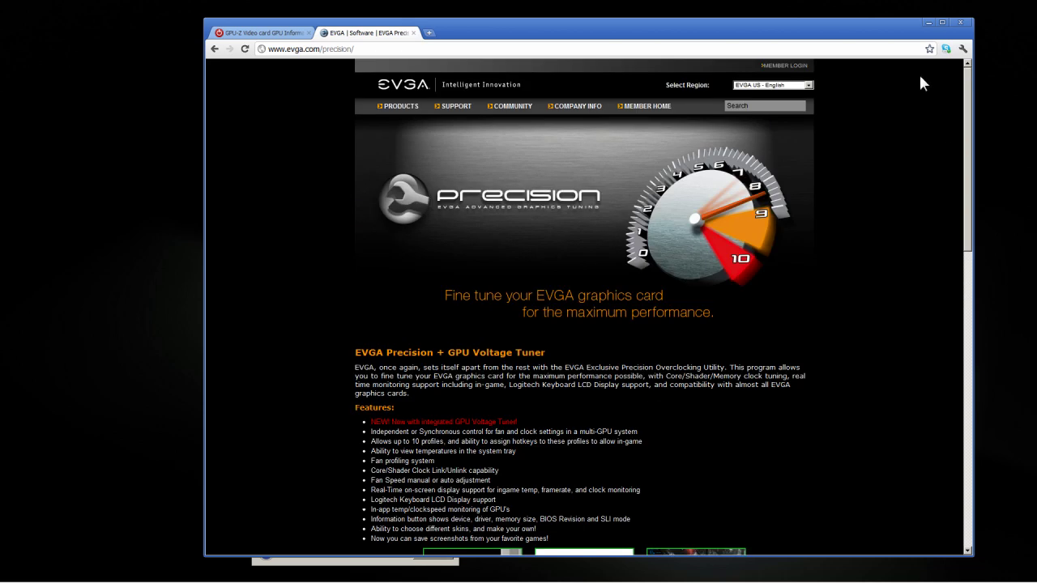
pyautogui.click(928, 22)
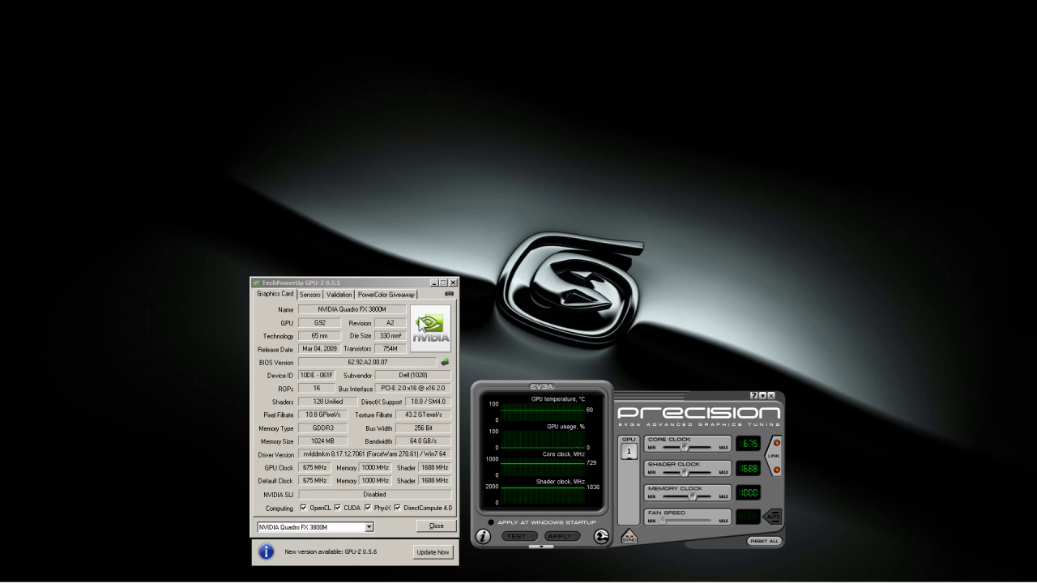
# - Show the sensor readings in GPU-Z, and check the Task Manager performance graphs before minimizing them
pyautogui.click(311, 295)
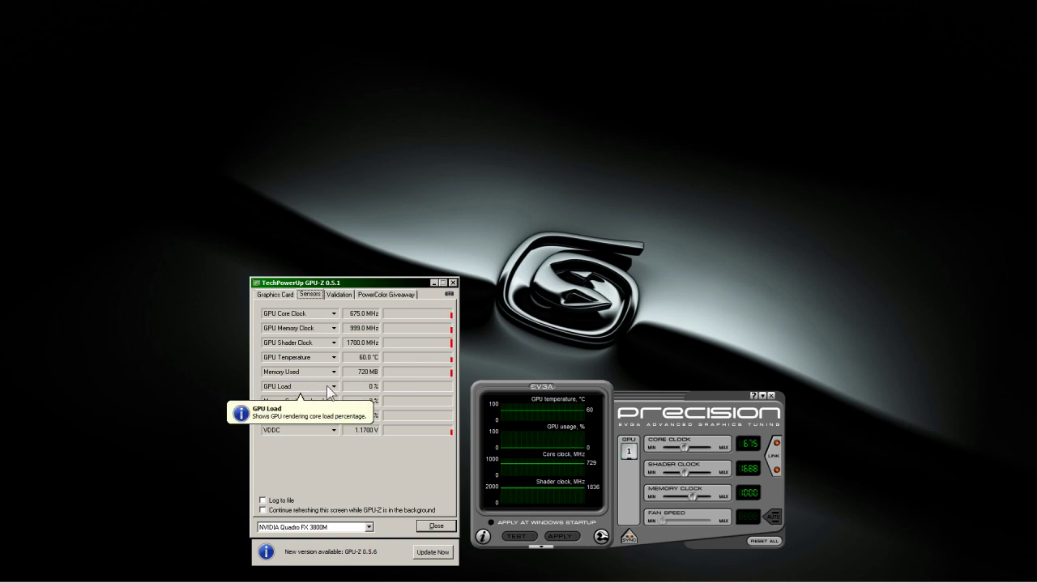
pyautogui.moveTo(486, 579)
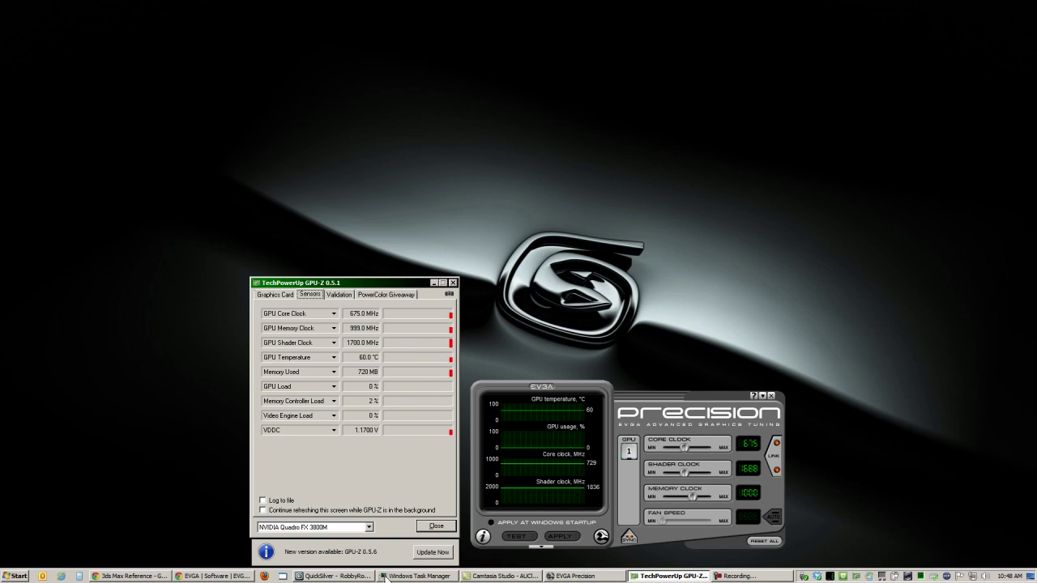
pyautogui.click(415, 576)
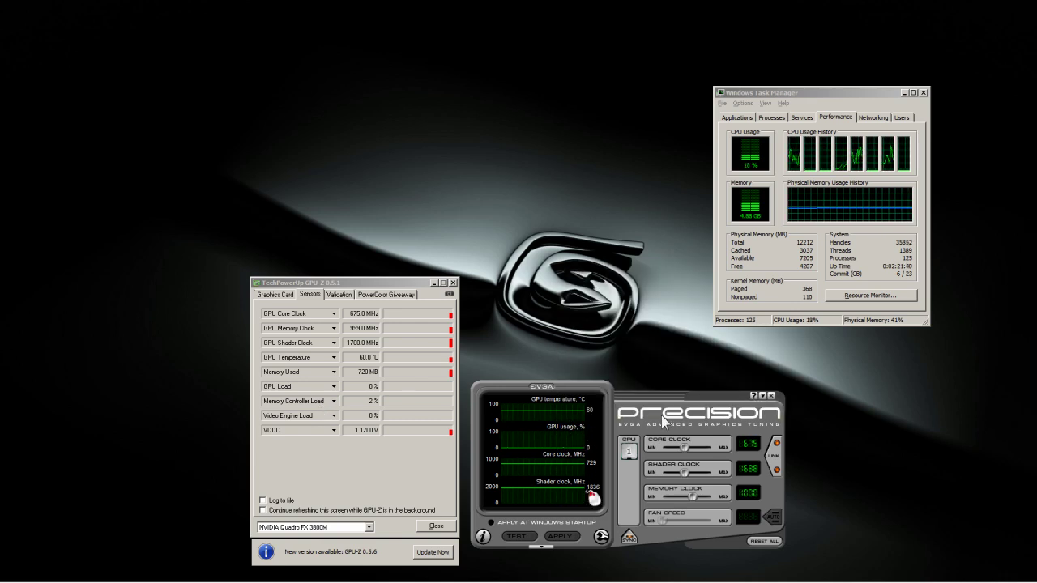
pyautogui.click(905, 92)
# - Switch to 3ds Max and review the Quicksilver rendering duration and lighting parameters in Render Setup
pyautogui.hotkey('alt', 'Tab')
pyautogui.hotkey('alt', 'Tab')
pyautogui.hotkey('alt', 'Tab')
pyautogui.hotkey('alt', 'Tab')
pyautogui.hotkey('alt', 'Tab')
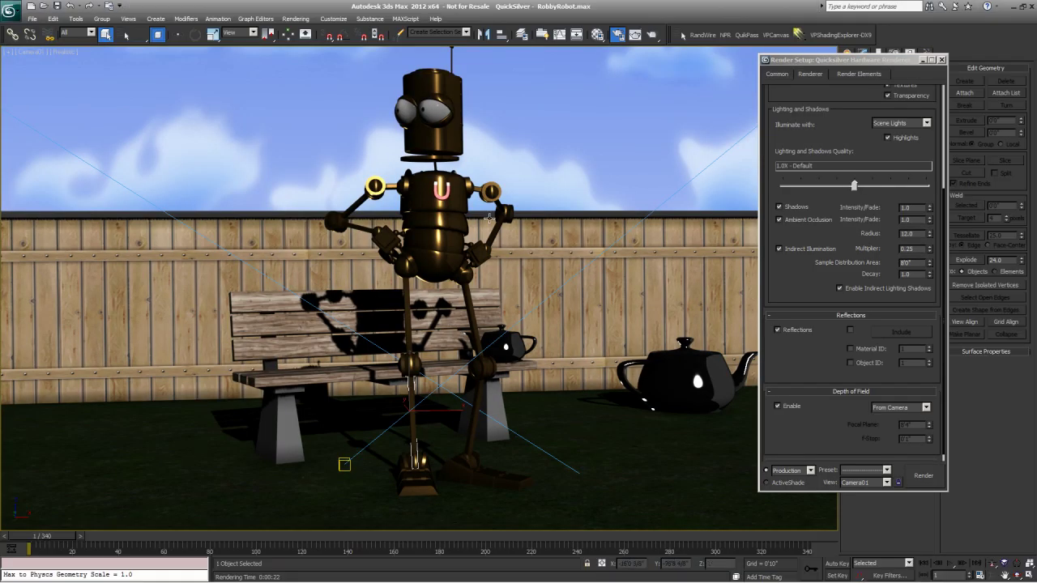
pyautogui.scroll(5, 785, 154)
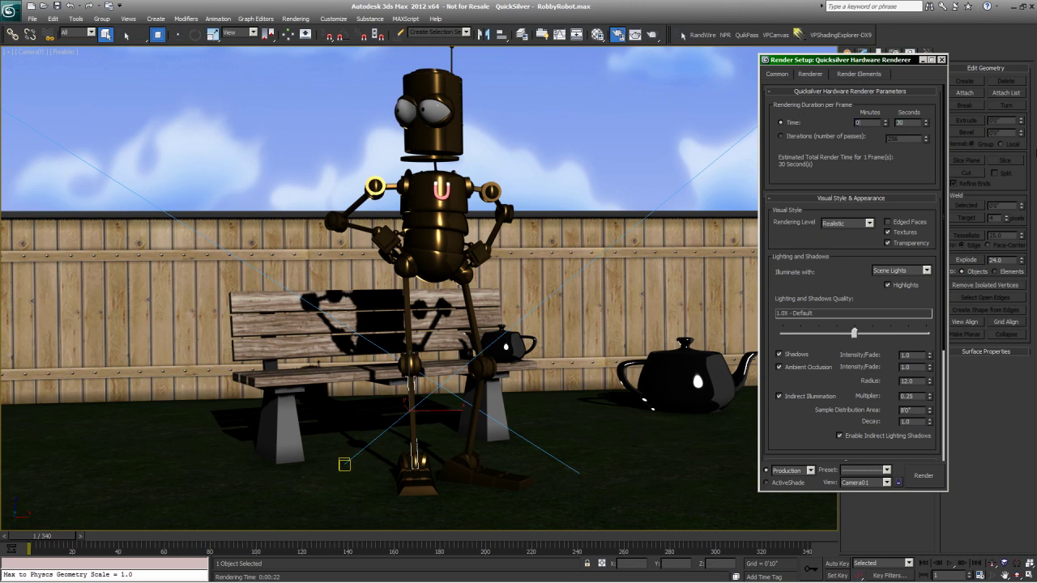
# - Expand the Common Parameters and start a single-frame Quicksilver render of Camera01
pyautogui.click(779, 75)
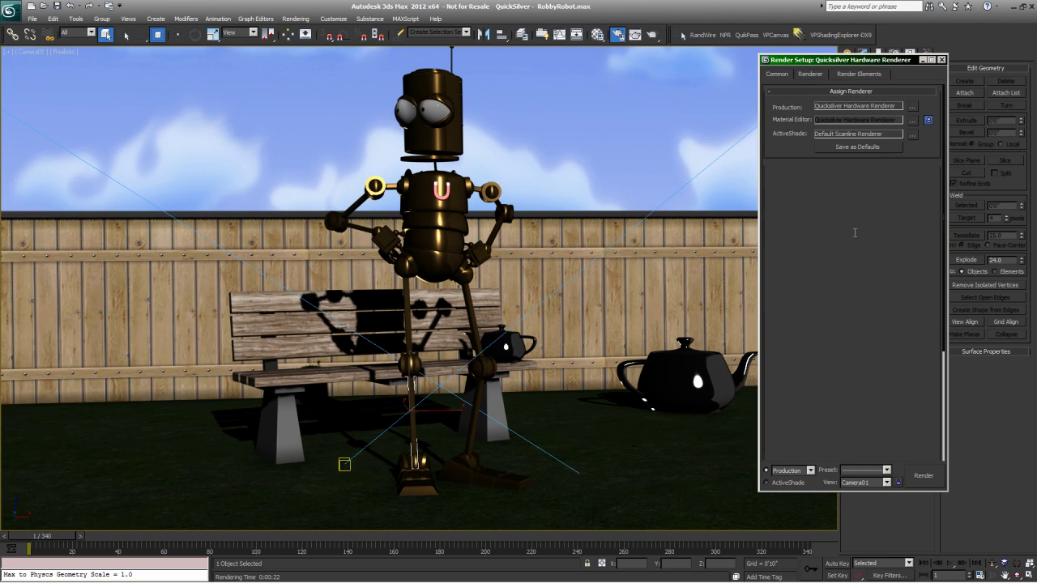
pyautogui.click(869, 302)
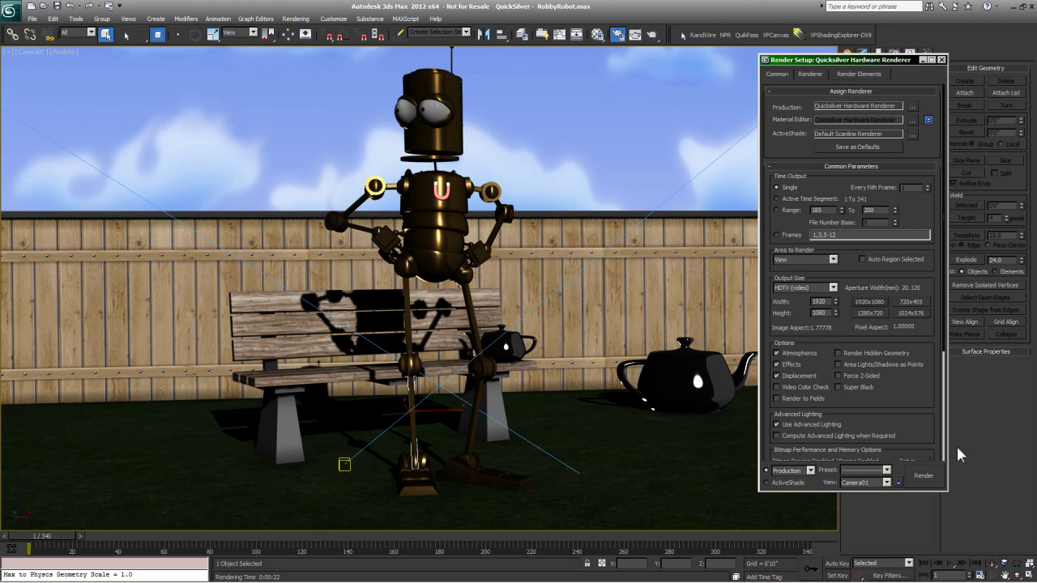
pyautogui.click(929, 476)
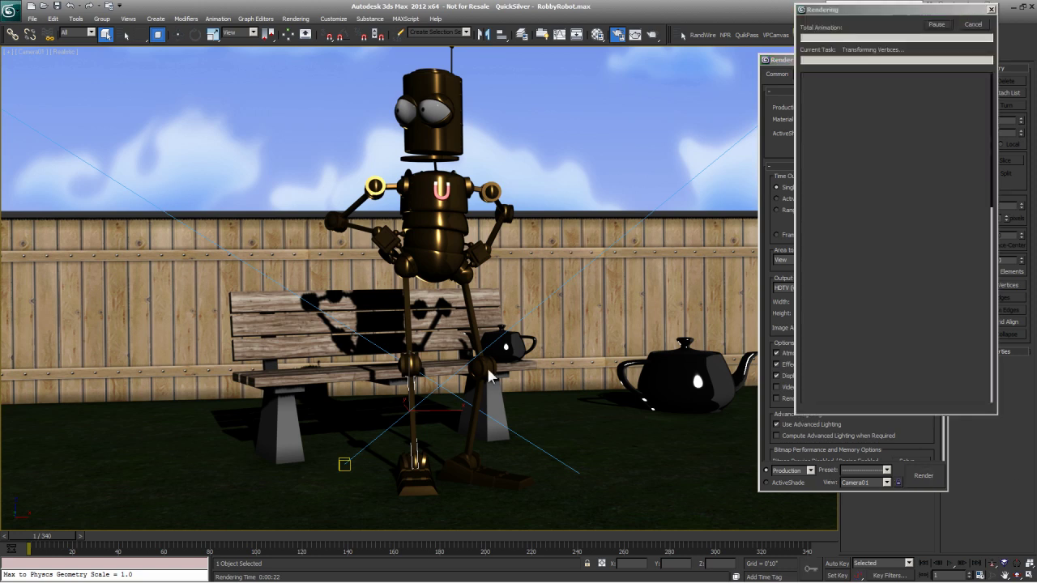
# - Bring GPU-Z and EVGA Precision in front of the running render and monitor the GPU usage
pyautogui.hotkey('alt', 'Tab')
pyautogui.hotkey('alt', 'Tab')
pyautogui.hotkey('alt', 'Tab')
pyautogui.hotkey('alt', 'Tab')
pyautogui.hotkey('alt', 'Tab')
pyautogui.hotkey('alt', 'Tab')
pyautogui.hotkey('alt', 'Tab')
pyautogui.hotkey('alt', 'Tab')
pyautogui.hotkey('alt', 'Tab')
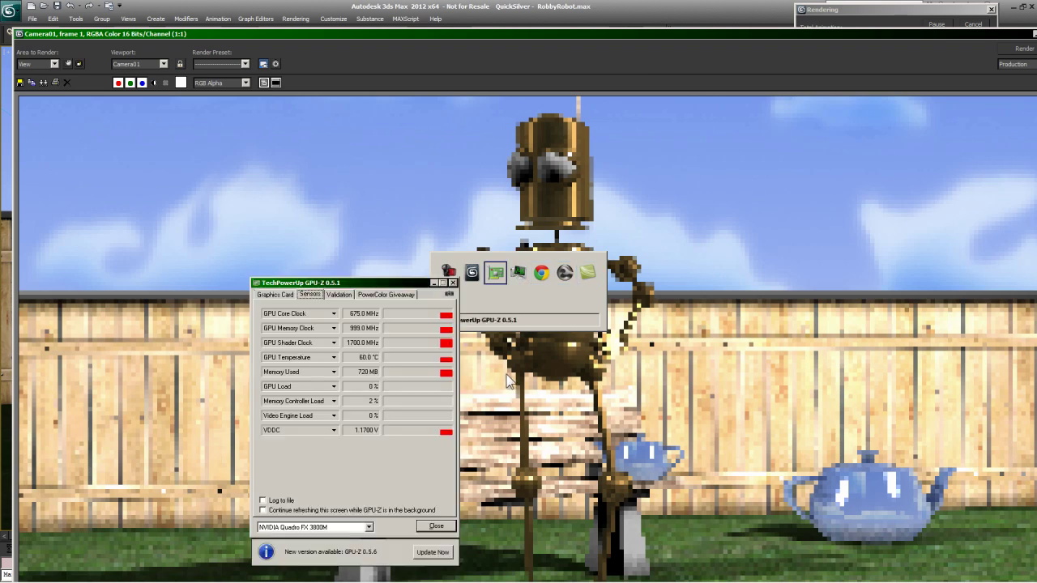
pyautogui.hotkey('alt', 'Tab')
pyautogui.hotkey('alt', 'Tab')
pyautogui.hotkey('alt', 'Tab')
pyautogui.hotkey('alt', 'Tab')
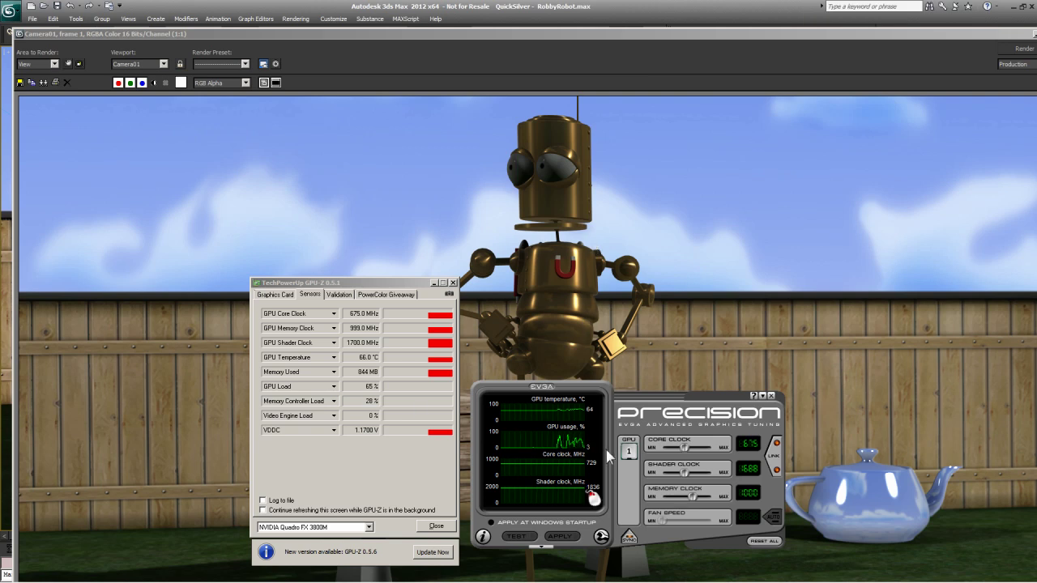
# - Maximize the rendered Camera01 frame, examine the robot and teapots, and close the render window
pyautogui.doubleClick(771, 34)
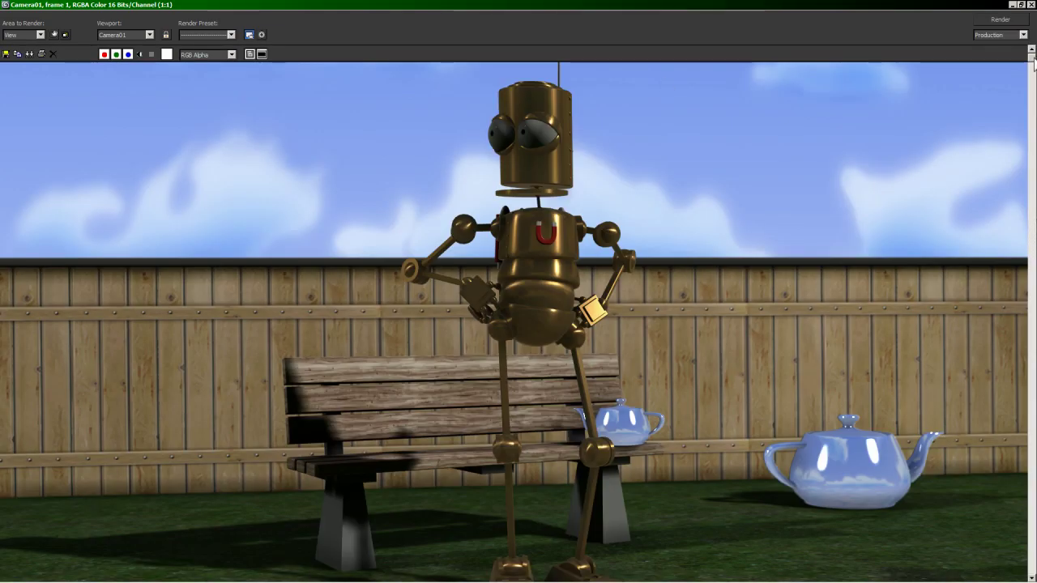
pyautogui.moveTo(1034, 62); pyautogui.dragTo(1032, 127)
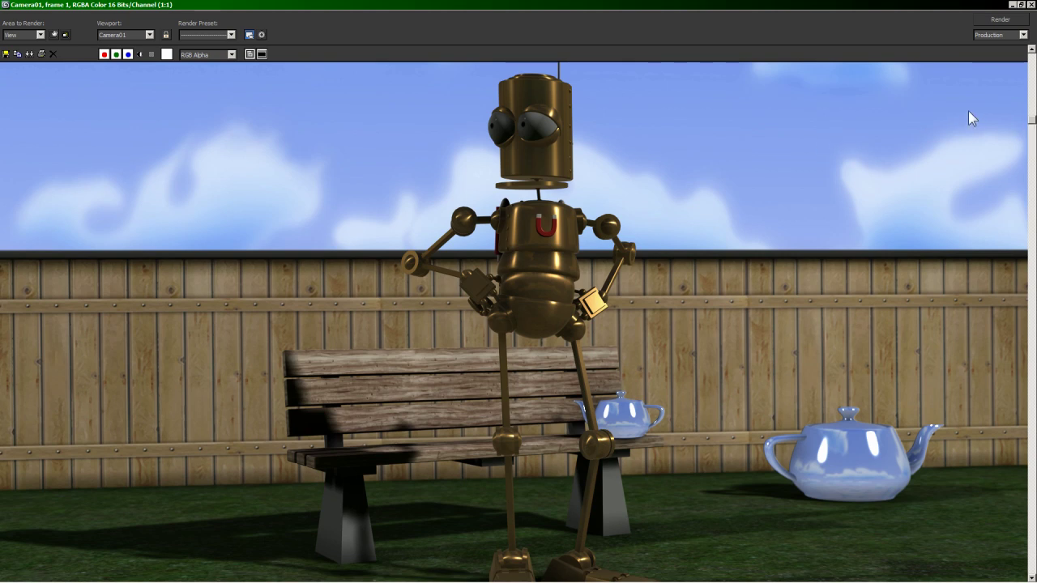
pyautogui.moveTo(1033, 121); pyautogui.dragTo(1033, 124)
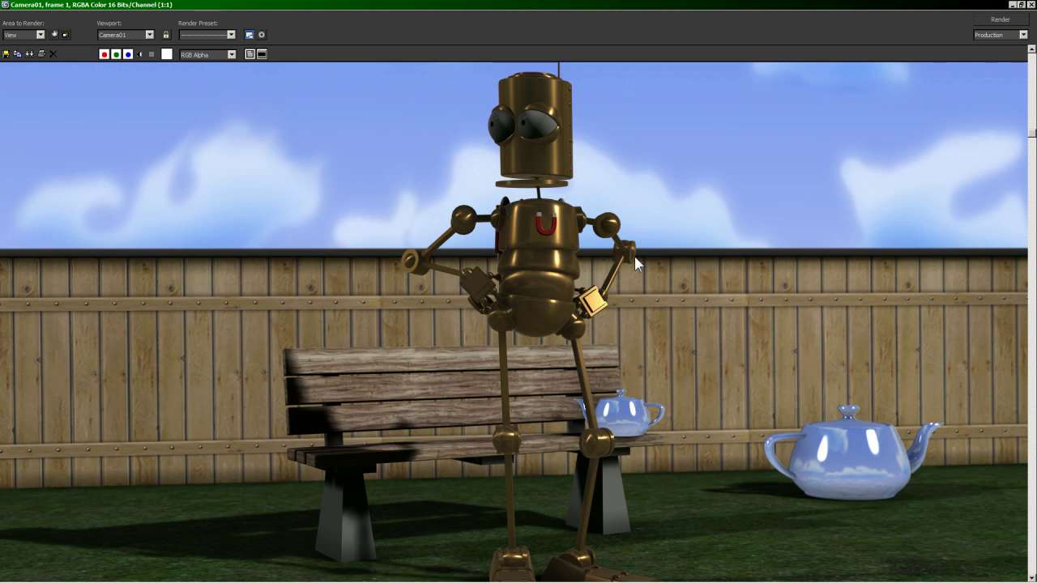
pyautogui.moveTo(1030, 134); pyautogui.dragTo(1025, 173)
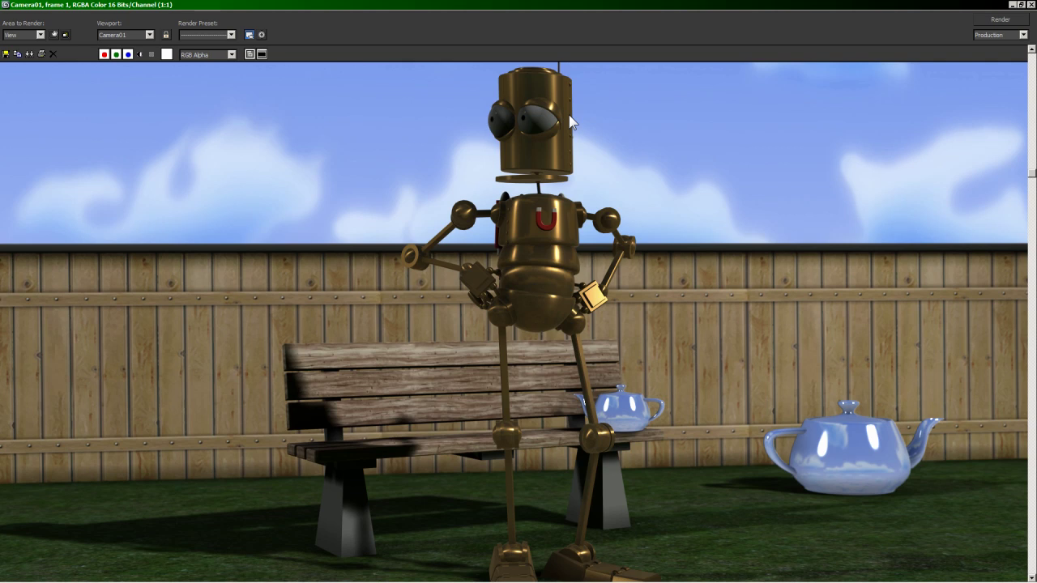
pyautogui.click(1032, 4)
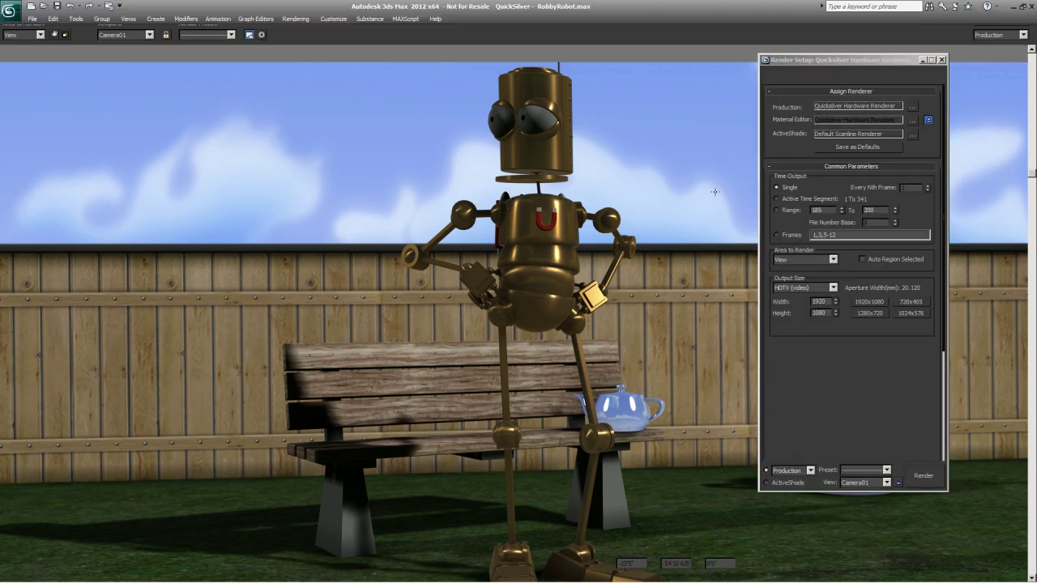
# - Bring up EVGA Precision and GPU-Z over 3ds Max and examine the GPU load recorded during the render
pyautogui.hotkey('alt', 'Tab')
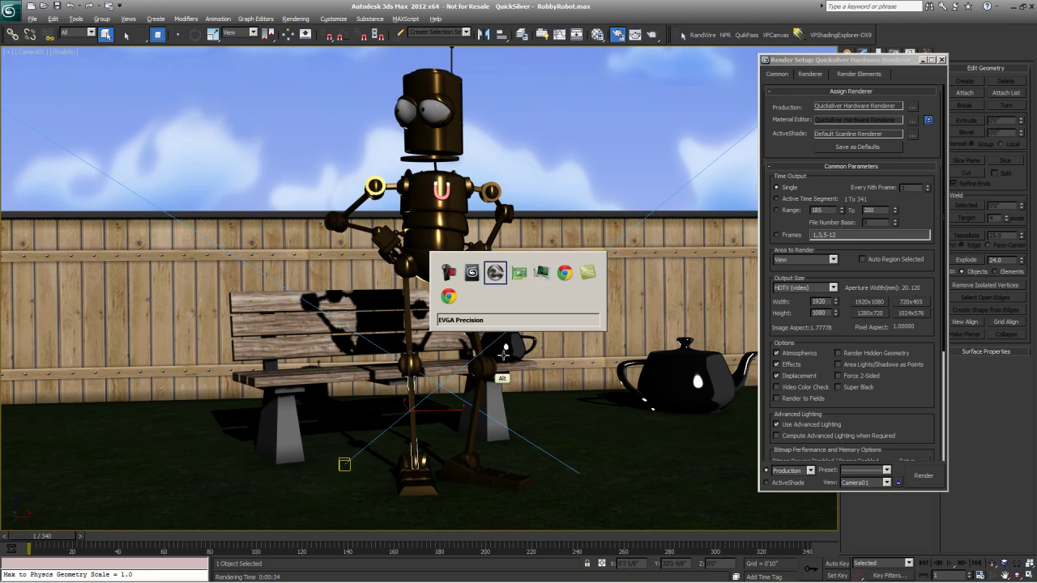
pyautogui.hotkey('alt', 'Tab')
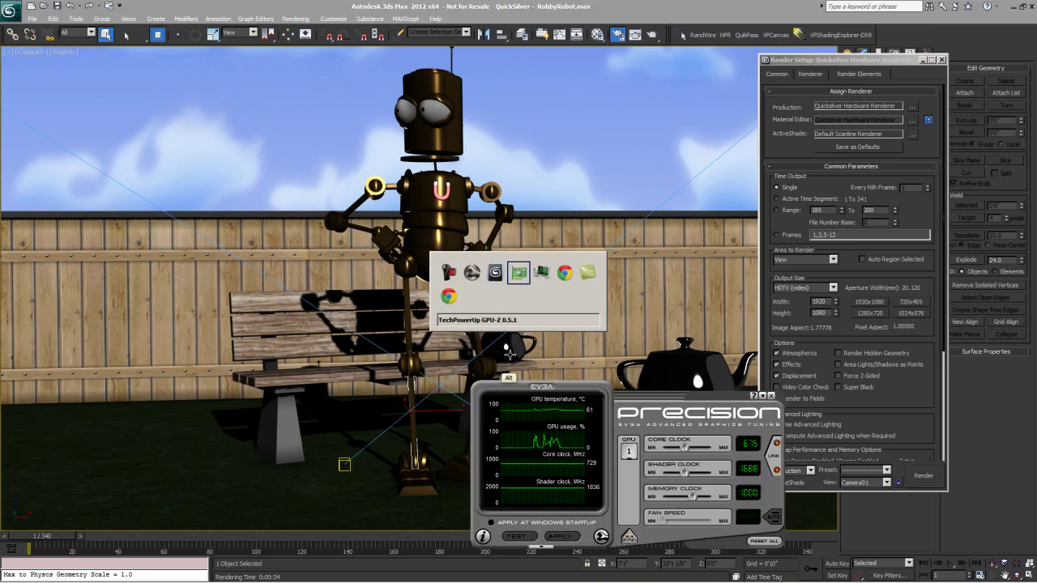
pyautogui.hotkey('alt', 'Tab')
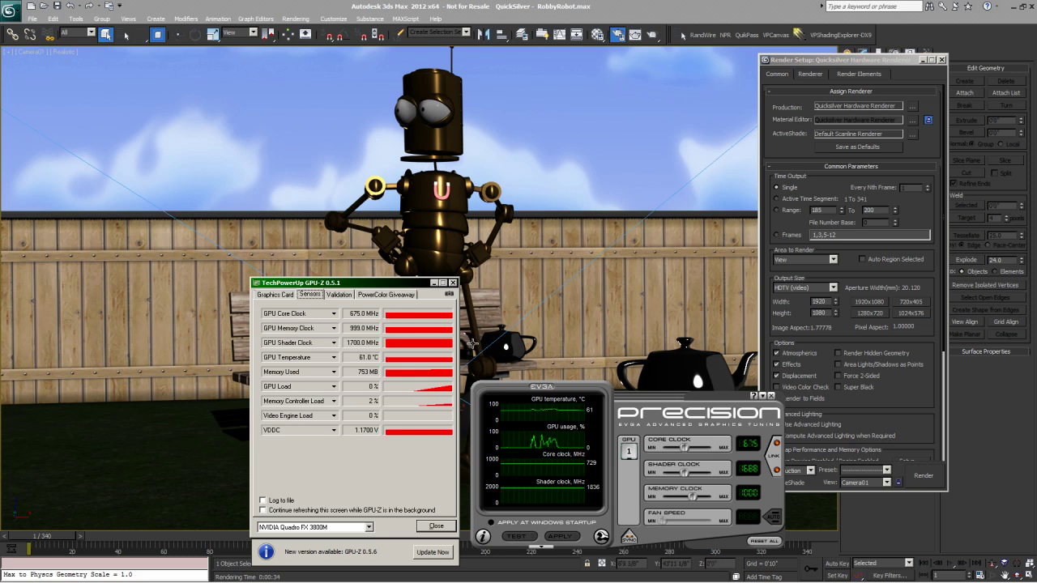
pyautogui.moveTo(342, 333)
pyautogui.click(833, 395)
# - Cycle through the open windows to put GPU-Z and EVGA Precision back in front of 3ds Max
pyautogui.hotkey('alt', 'Tab')
pyautogui.hotkey('alt', 'Tab')
pyautogui.press('Tab')
pyautogui.press('Tab')
pyautogui.press('Tab')
pyautogui.press('Tab')
pyautogui.press('Tab')
pyautogui.press('Tab')
pyautogui.press('Tab')
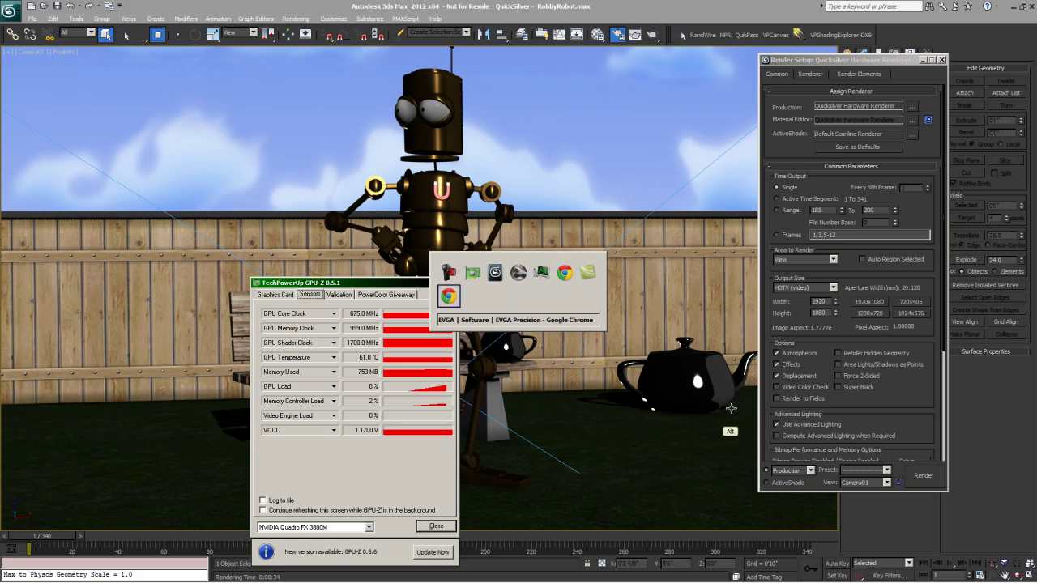
pyautogui.press('Tab')
pyautogui.press('Tab')
pyautogui.press('Tab')
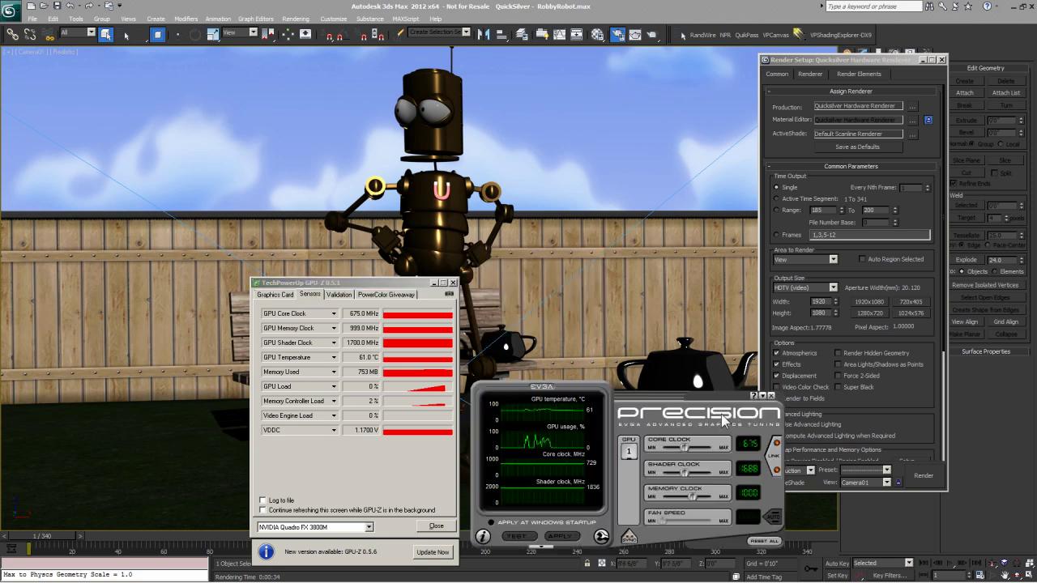
# - Display the graphics card specifications in GPU-Z and examine them
pyautogui.click(340, 283)
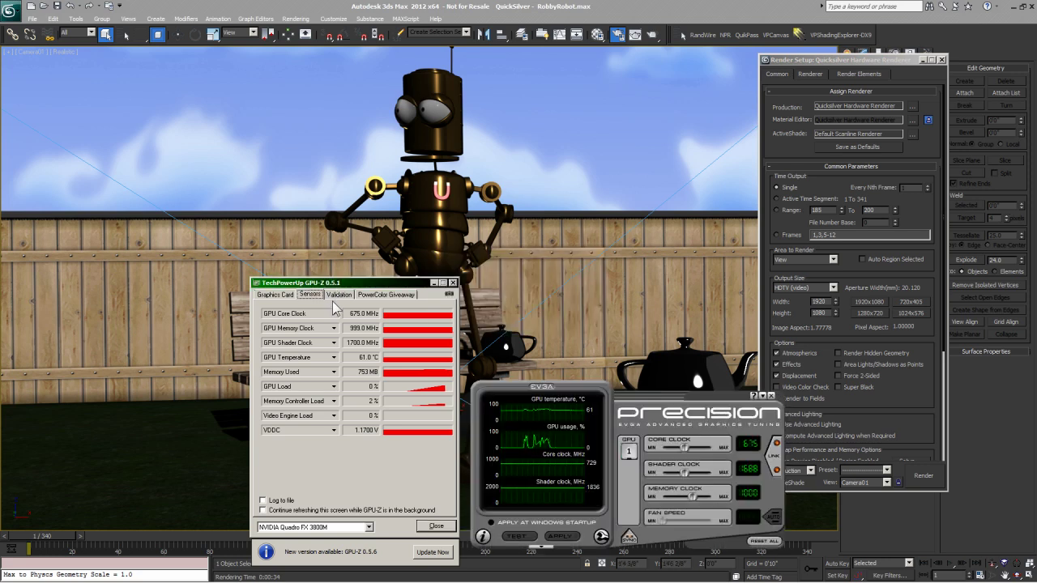
pyautogui.click(280, 295)
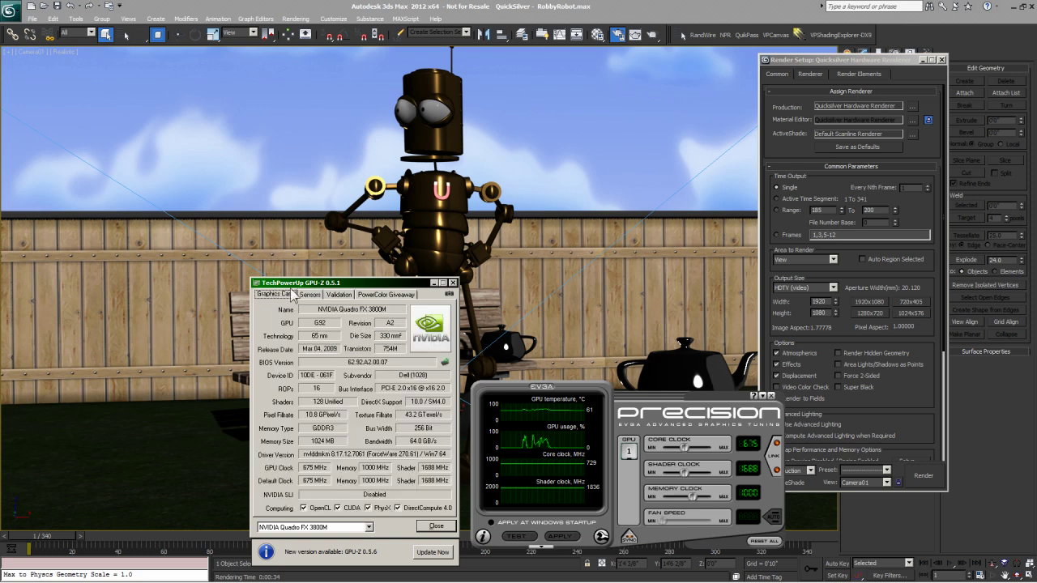
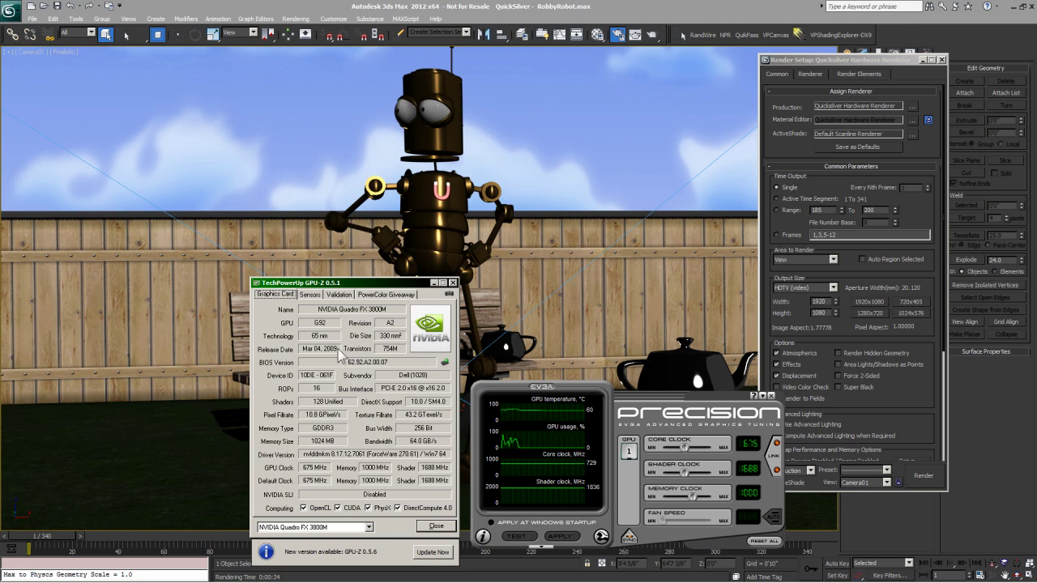
pyautogui.moveTo(338, 350)
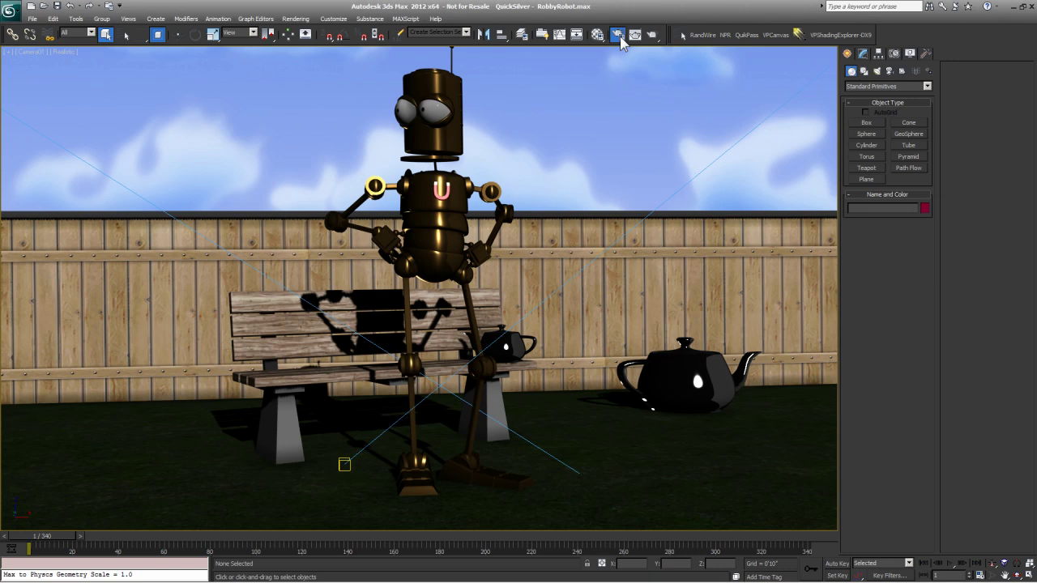
# - Open the Quicksilver render settings and collapse the Quicksilver Hardware Renderer Parameters and Hardware Cache rollouts
pyautogui.click(622, 44)
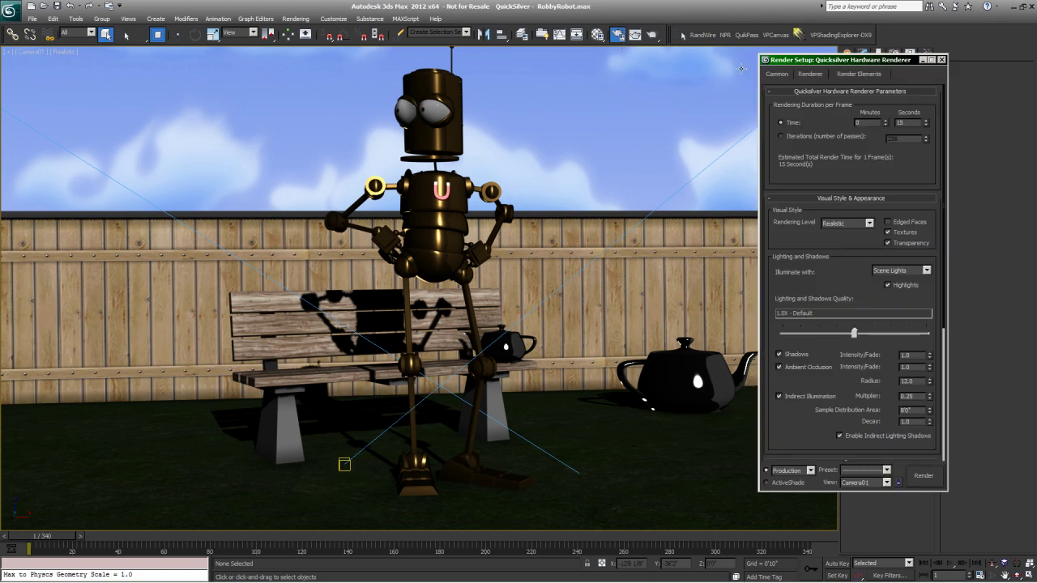
pyautogui.moveTo(786, 296); pyautogui.dragTo(806, 380)
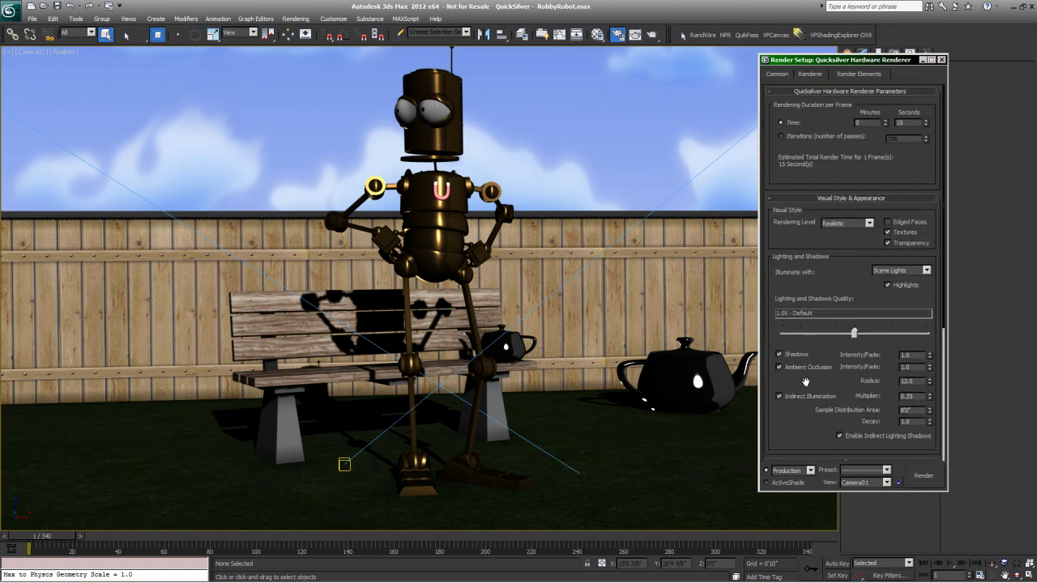
pyautogui.click(770, 90)
pyautogui.moveTo(787, 327); pyautogui.dragTo(786, 220)
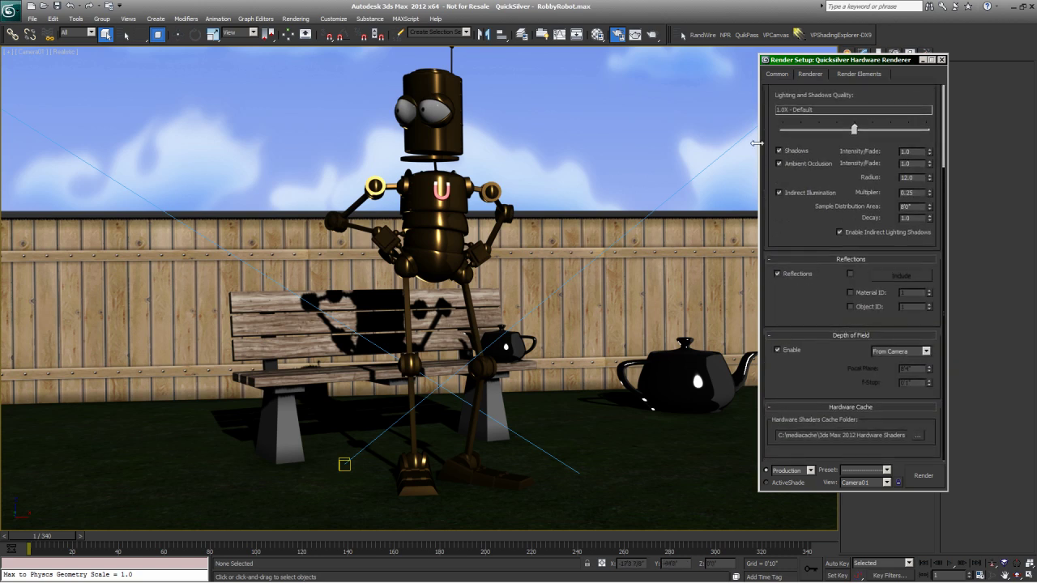
pyautogui.click(778, 406)
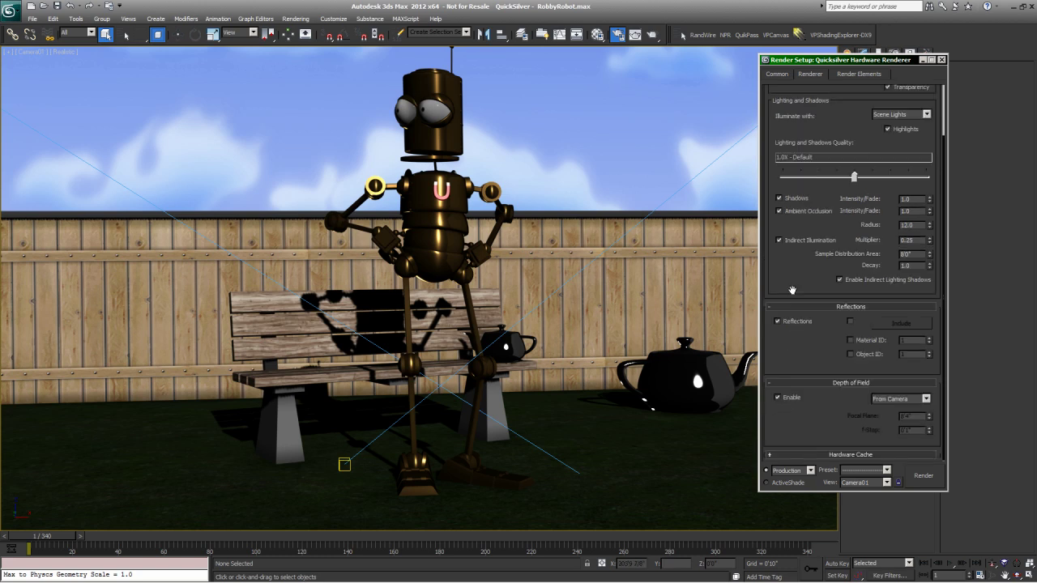
pyautogui.moveTo(790, 279); pyautogui.dragTo(759, 364)
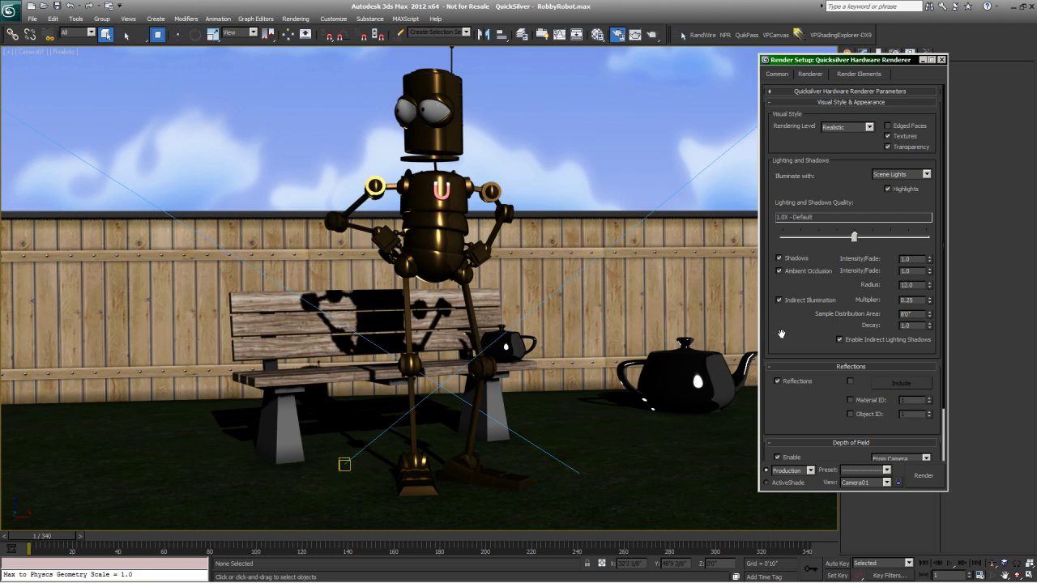
# - Examine the Quicksilver visual style, lighting and shadows, reflections and depth of field settings
pyautogui.scroll(-2, 799, 337)
pyautogui.scroll(2, 786, 349)
pyautogui.scroll(-1, 789, 332)
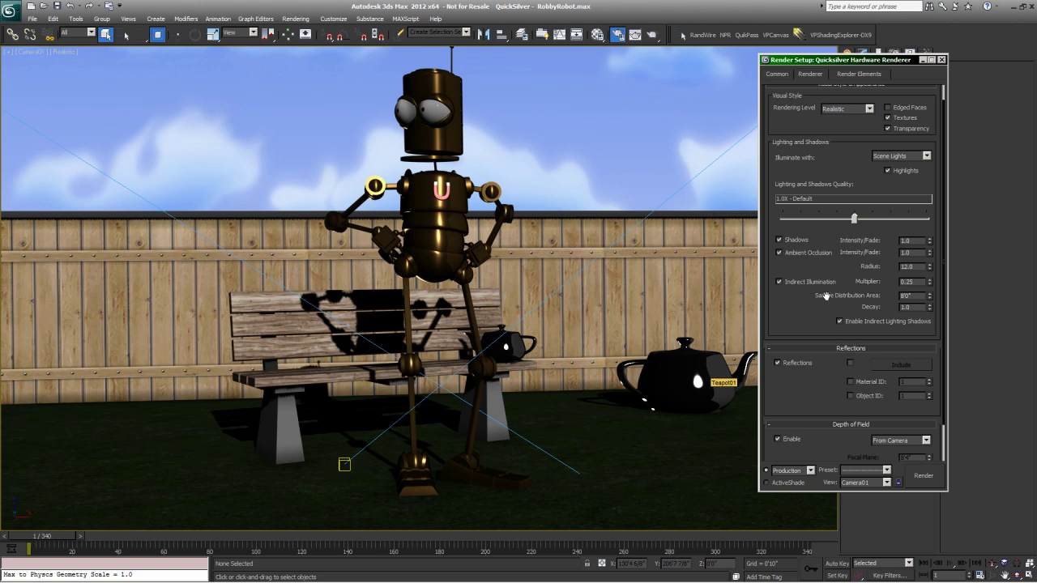
pyautogui.scroll(1, 780, 318)
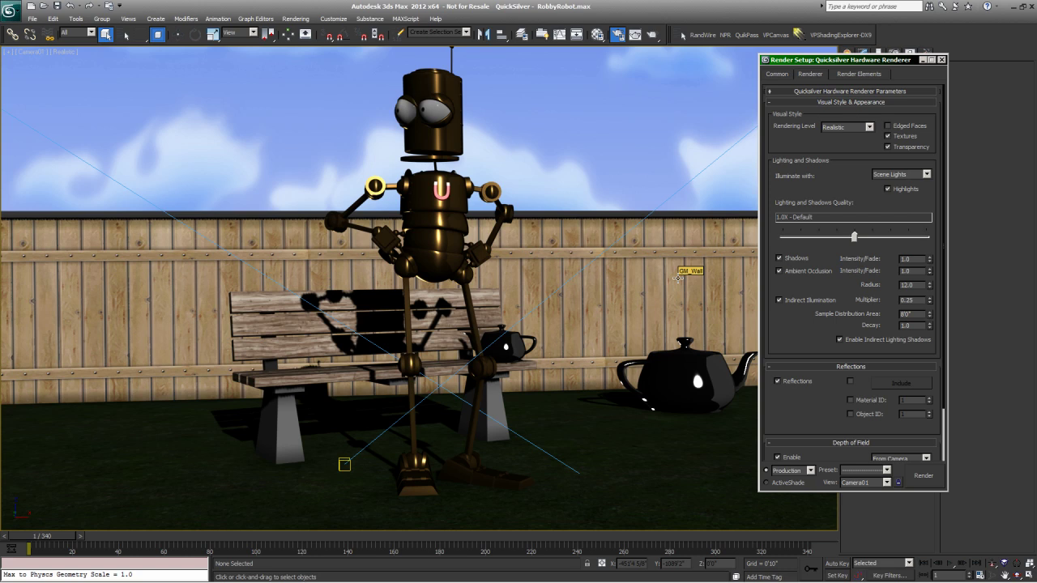
pyautogui.scroll(-3, 771, 356)
pyautogui.scroll(3, 786, 359)
pyautogui.moveTo(797, 361); pyautogui.dragTo(788, 357)
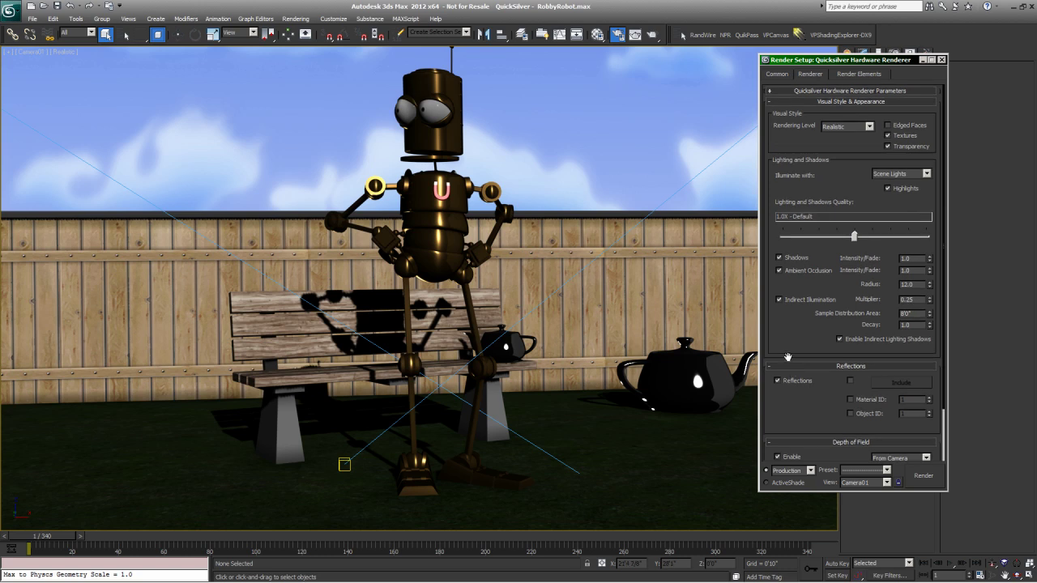
# - Open the Material Editor and unlock its renderer from the production renderer so the samples use the mental ray Renderer
pyautogui.click(603, 38)
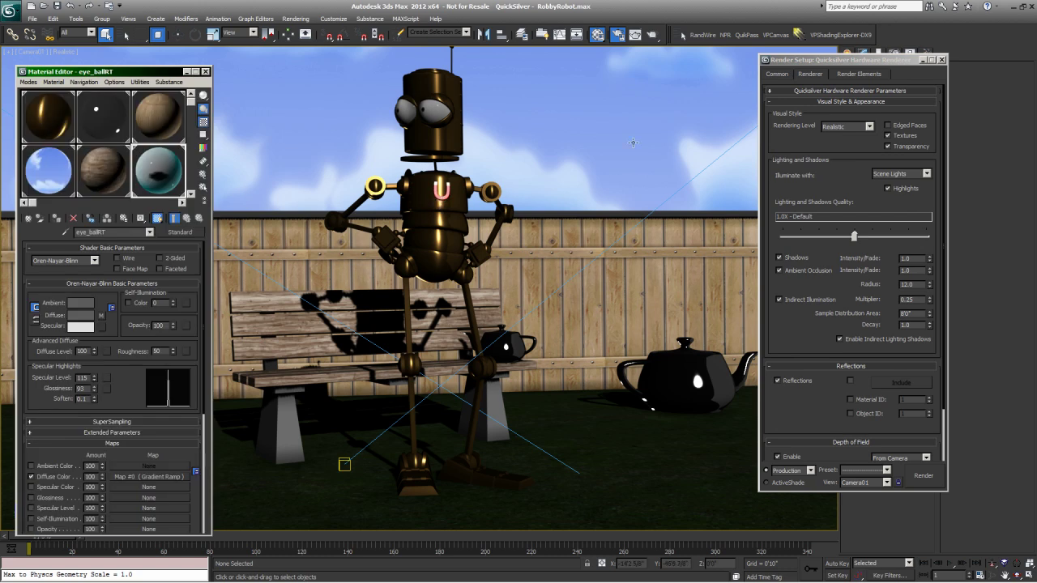
pyautogui.click(778, 74)
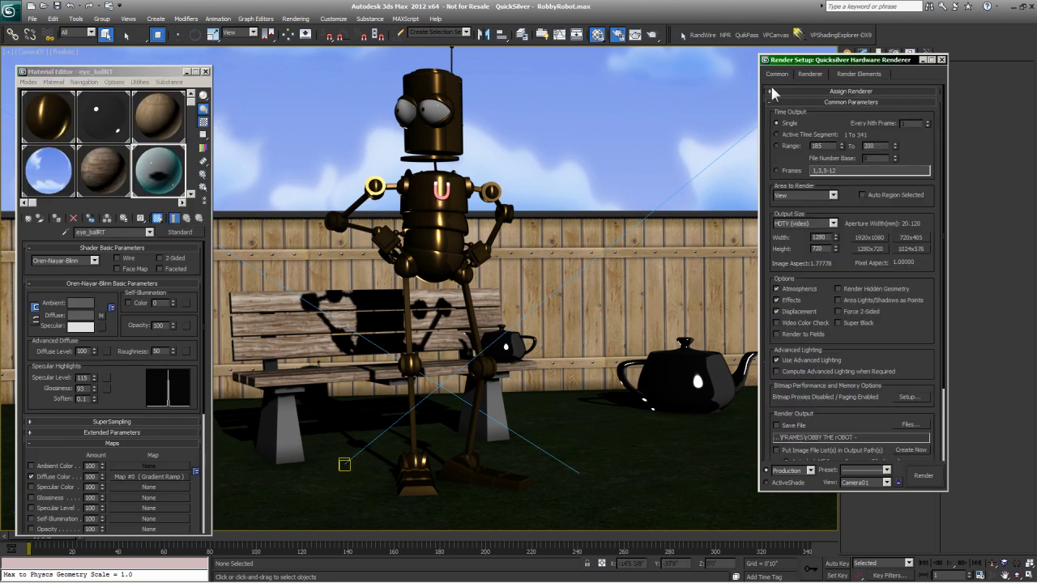
pyautogui.click(794, 91)
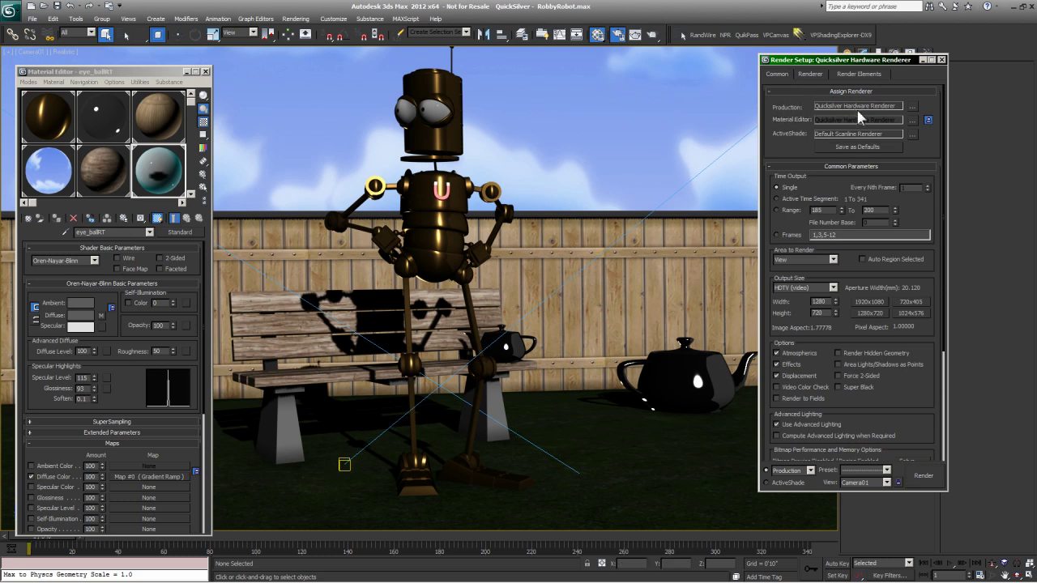
pyautogui.click(928, 121)
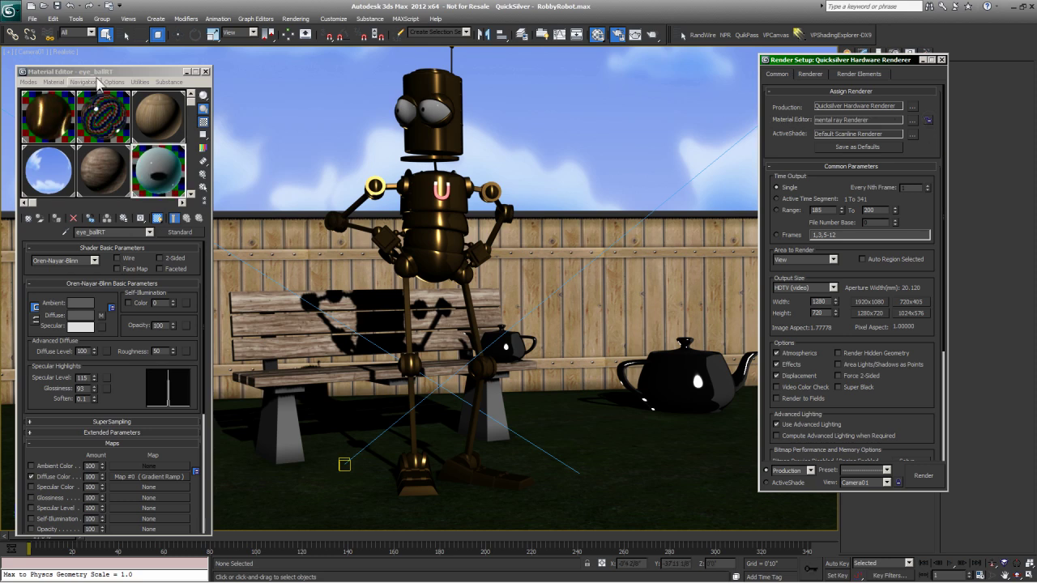
# - Reposition the Material Editor window, return Render Setup to the Quicksilver renderer settings, and close Render Setup
pyautogui.moveTo(125, 72); pyautogui.dragTo(142, 64)
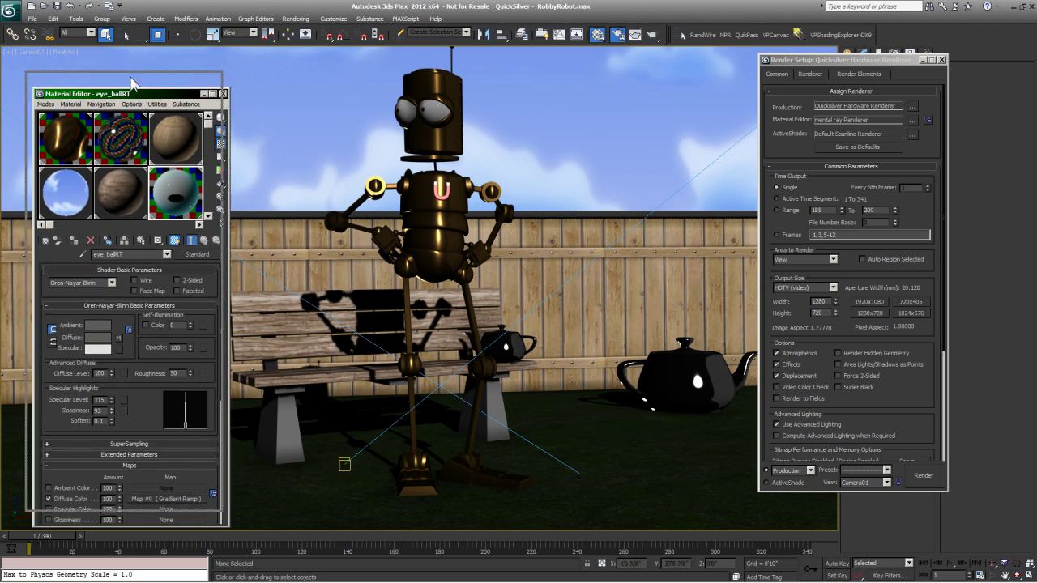
pyautogui.moveTo(141, 58); pyautogui.dragTo(136, 74)
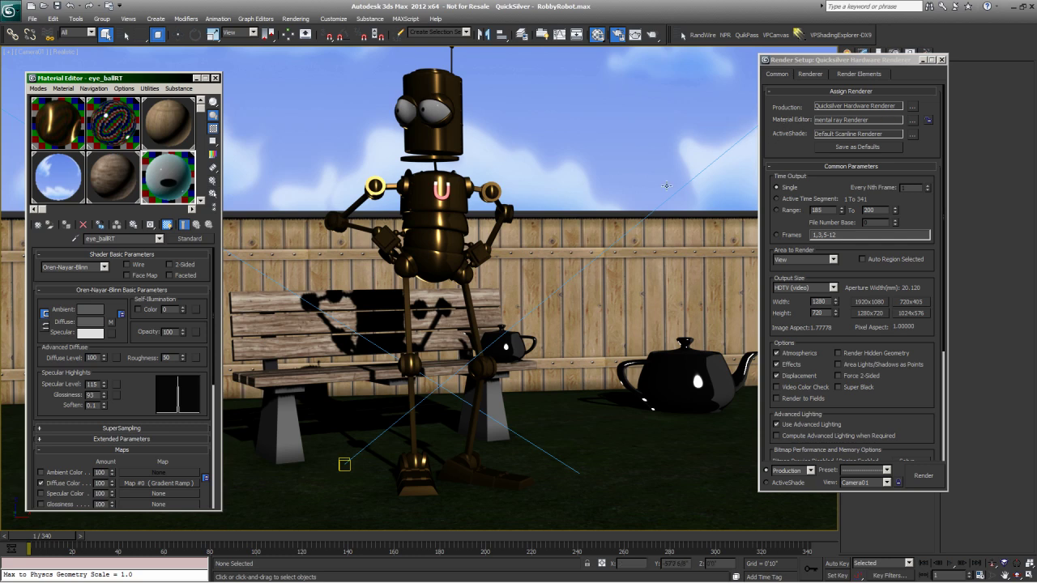
pyautogui.click(810, 74)
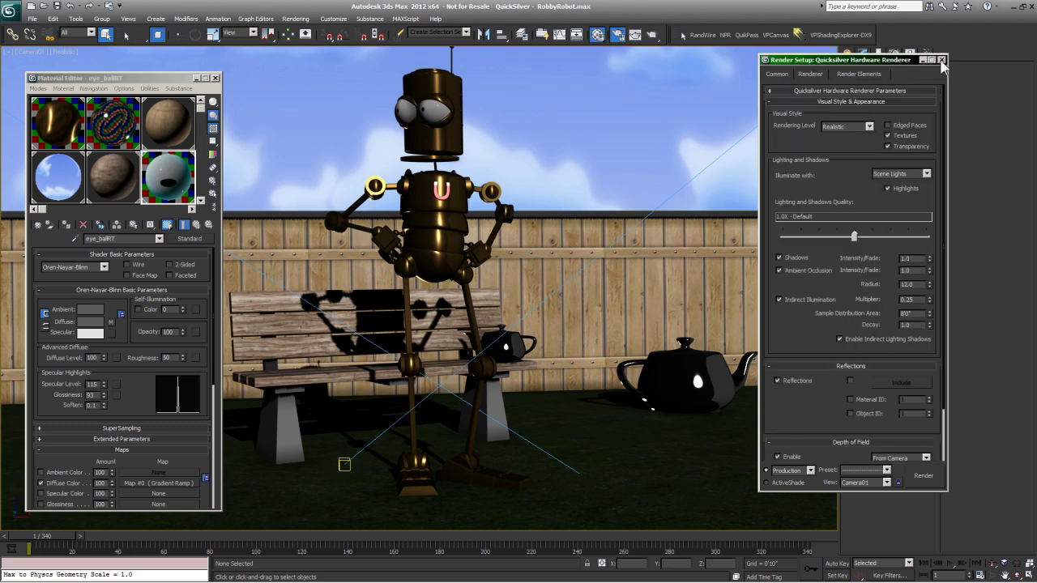
pyautogui.click(941, 59)
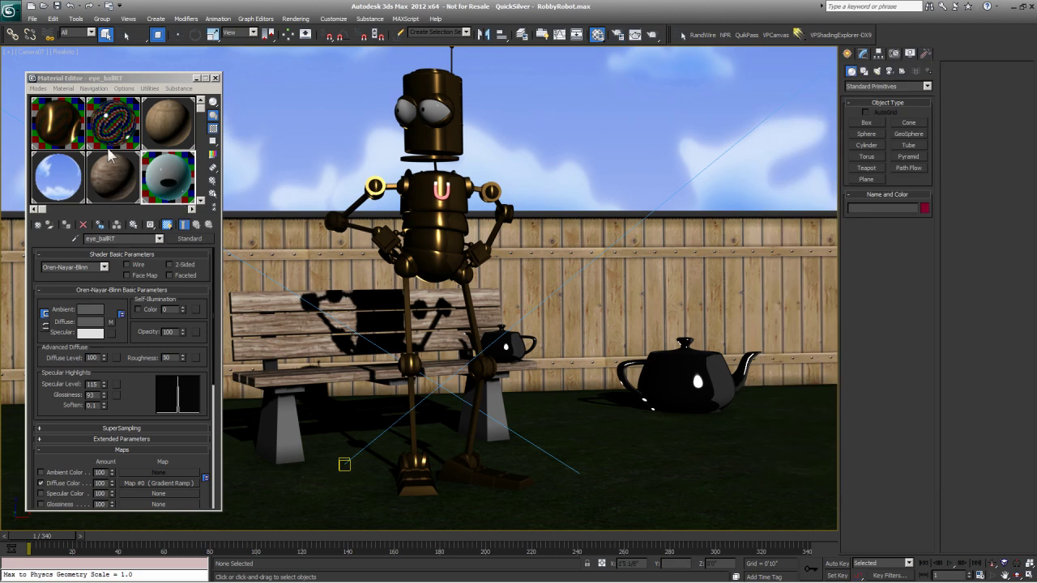
# - Display the parameters of the Robot Copper material and of the metal Arch & Design material
pyautogui.click(66, 145)
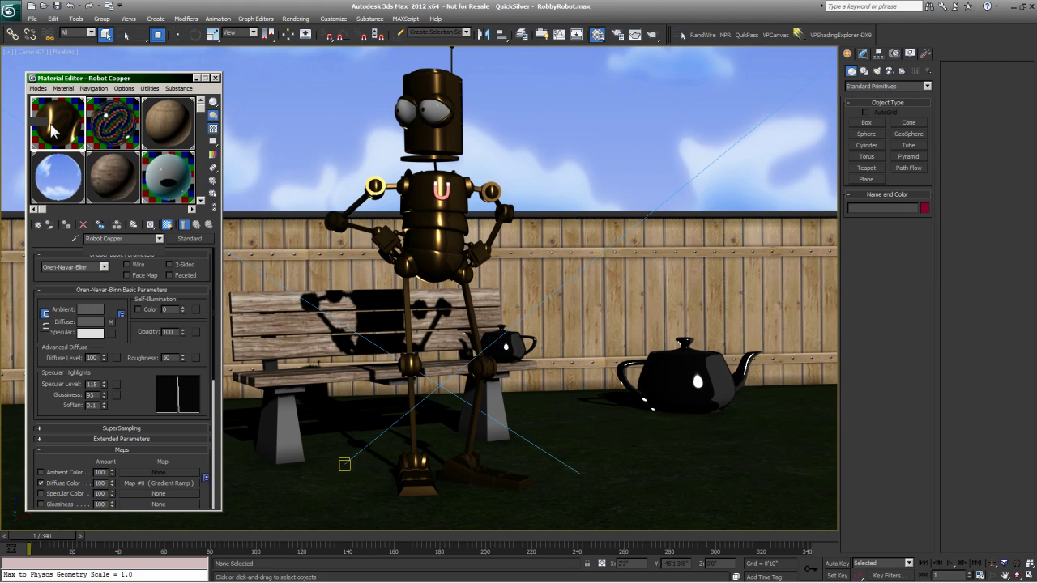
pyautogui.scroll(-10, 121, 341)
pyautogui.click(120, 138)
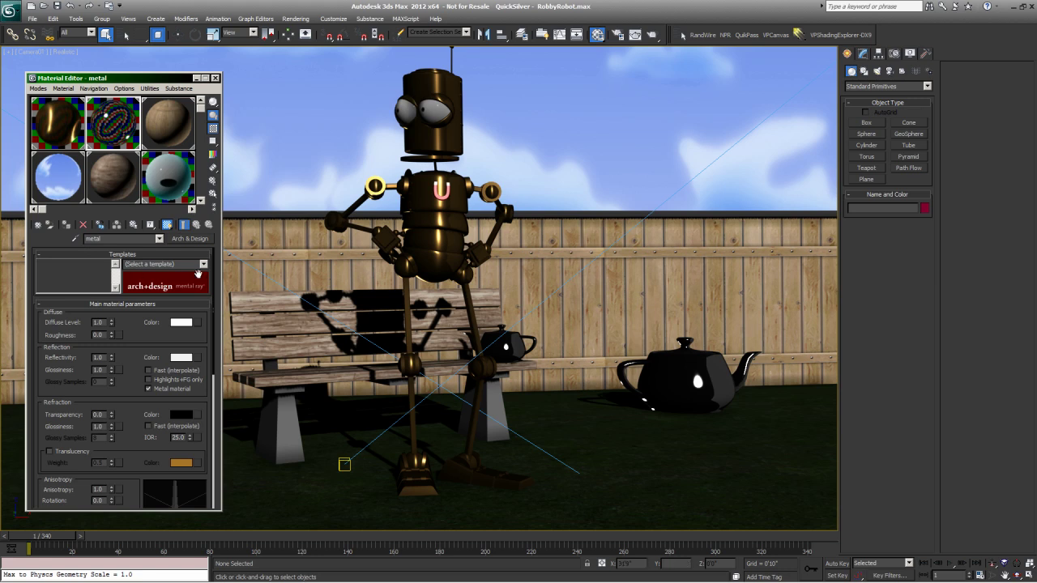
# - Switch to the 3ds Max Reference in the browser and examine the Supported Materials section of the Quicksilver Hardware Renderer topic
pyautogui.hotkey('alt', 'Tab')
pyautogui.hotkey('alt', 'Tab')
pyautogui.hotkey('alt', 'Tab')
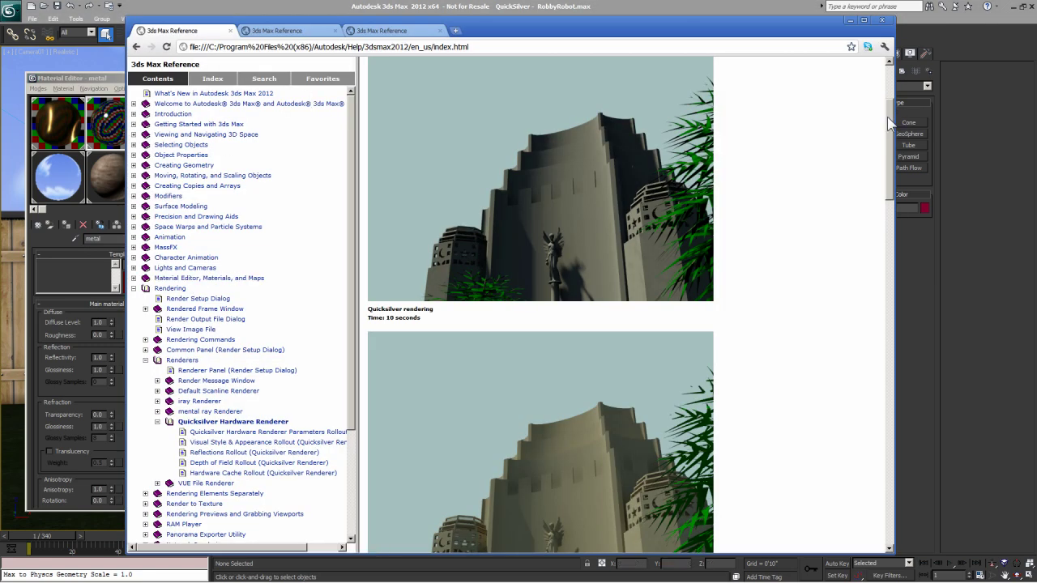
pyautogui.moveTo(891, 121); pyautogui.dragTo(884, 168)
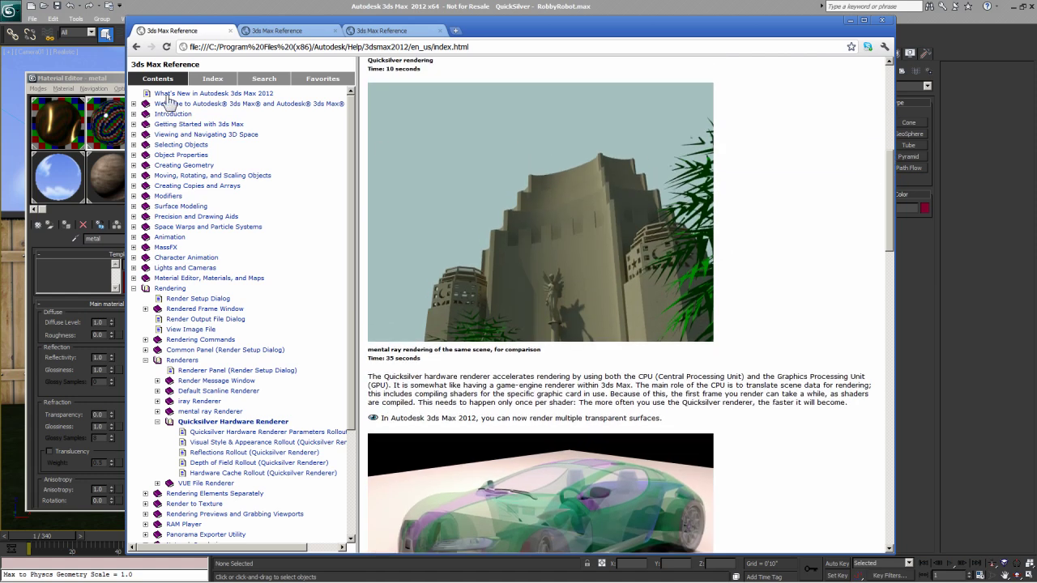
pyautogui.moveTo(351, 165); pyautogui.dragTo(347, 220)
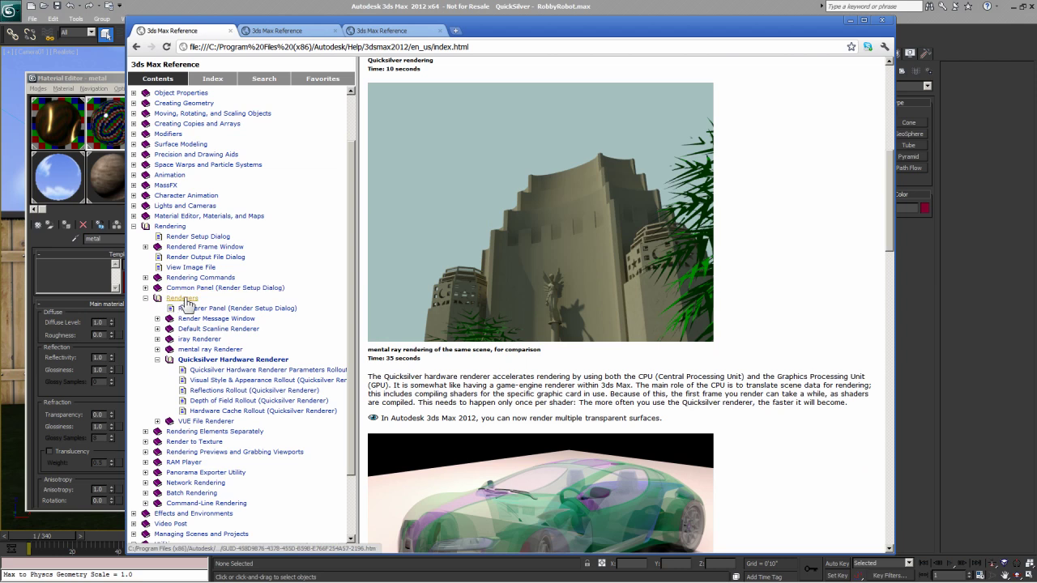
pyautogui.click(197, 365)
pyautogui.moveTo(895, 243); pyautogui.dragTo(911, 373)
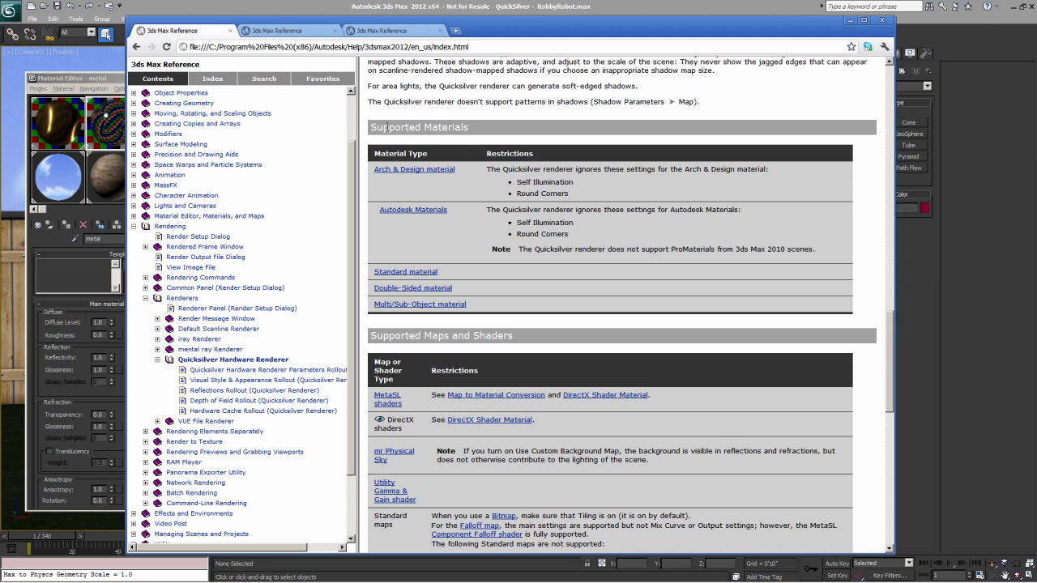
pyautogui.moveTo(891, 324)
pyautogui.mouseDown()
pyautogui.moveTo(884, 419)
pyautogui.moveTo(897, 328)
pyautogui.mouseUp()
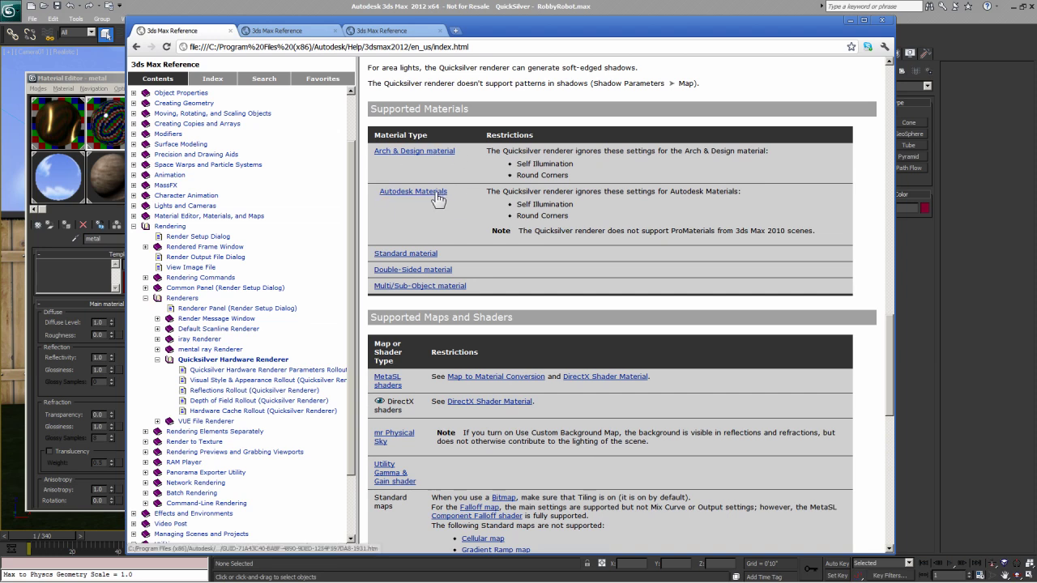
# - Examine the Arch & Design Material help topic and its Tips and Tricks page in the other open reference pages
pyautogui.click(276, 32)
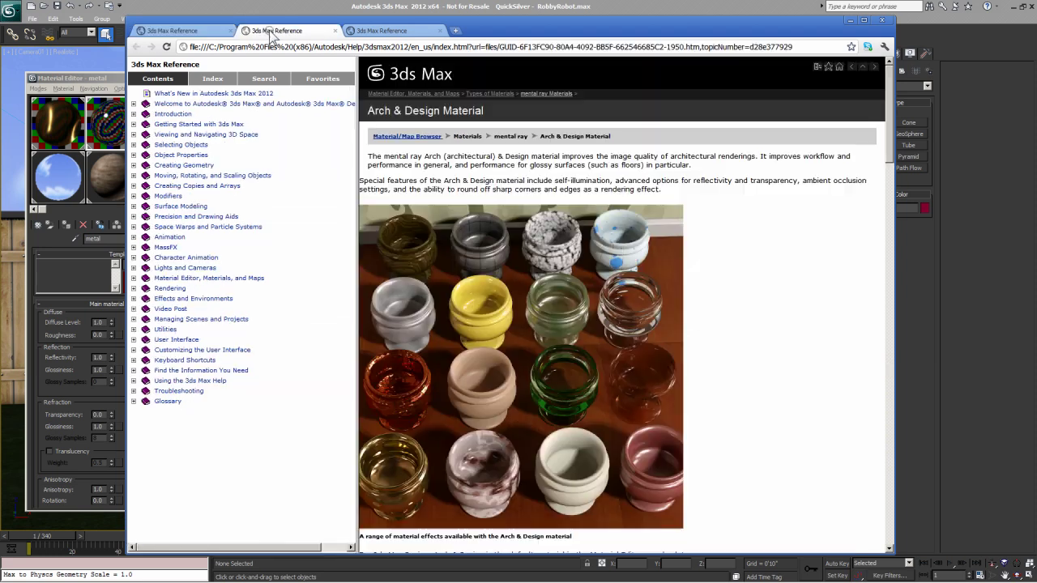
pyautogui.moveTo(892, 120); pyautogui.dragTo(869, 113)
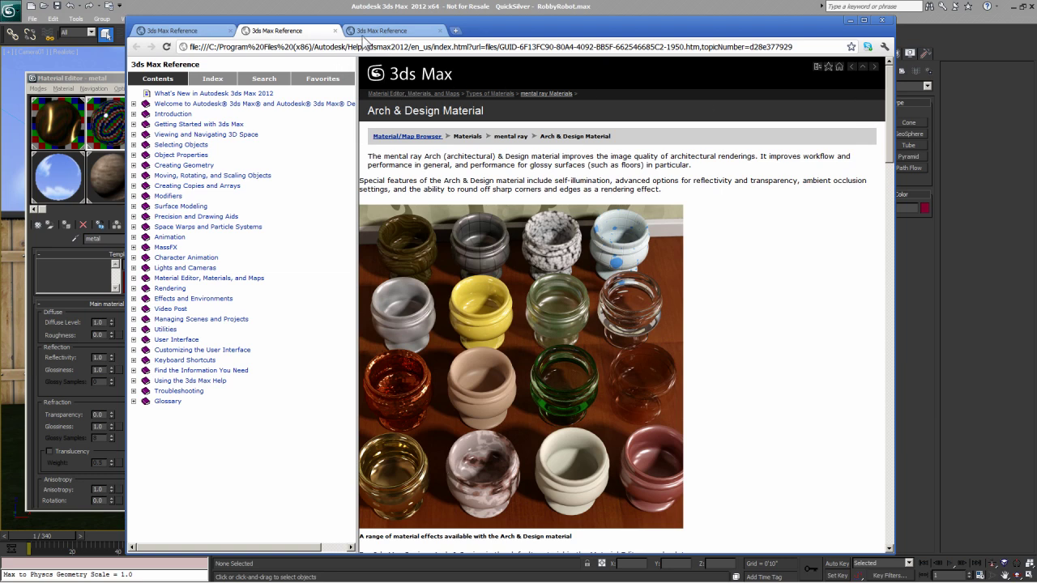
pyautogui.click(366, 33)
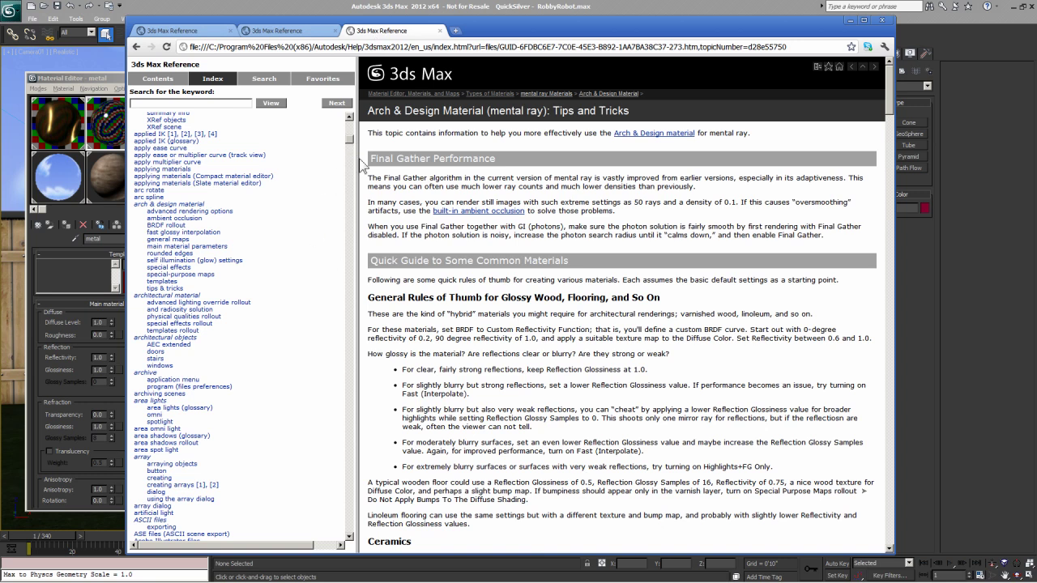
pyautogui.moveTo(351, 142)
pyautogui.mouseDown()
pyautogui.moveTo(351, 168)
pyautogui.moveTo(351, 135)
pyautogui.moveTo(368, 126)
pyautogui.moveTo(364, 141)
pyautogui.mouseUp()
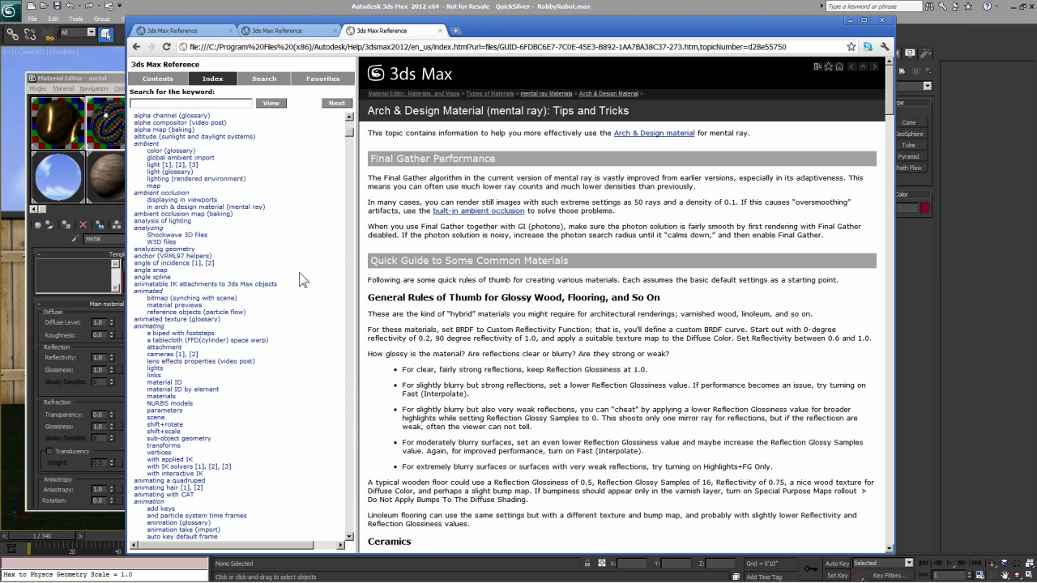
pyautogui.click(349, 117)
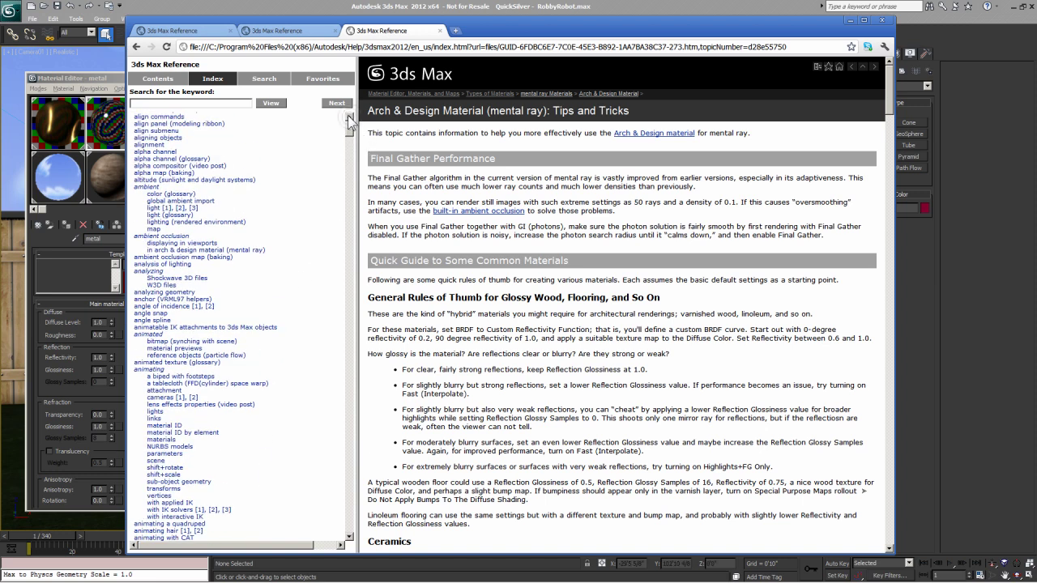
pyautogui.scroll(4, 349, 130)
pyautogui.scroll(2, 353, 130)
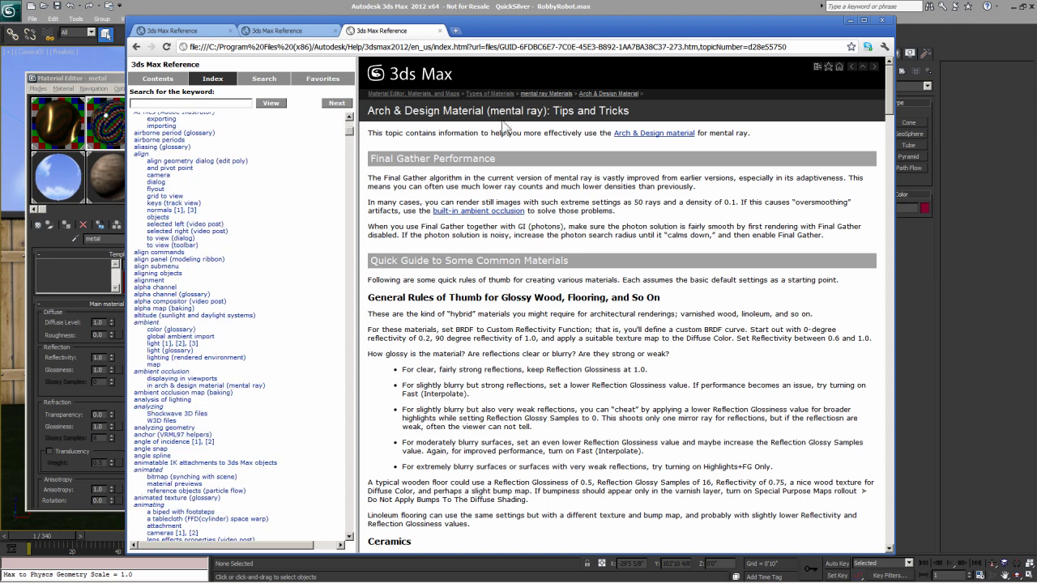
pyautogui.moveTo(553, 111); pyautogui.dragTo(630, 111)
pyautogui.click(555, 154)
pyautogui.moveTo(891, 107); pyautogui.dragTo(891, 69)
# - Return to the Quicksilver supported materials, open the Autodesk Materials topic in a new tab, and examine its sections
pyautogui.click(170, 33)
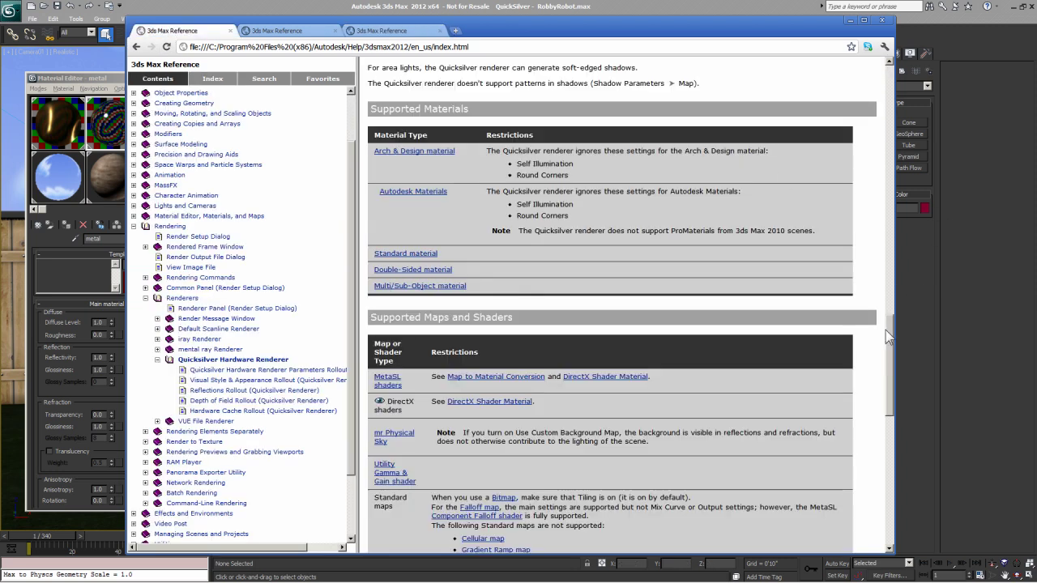
pyautogui.scroll(3, 891, 343)
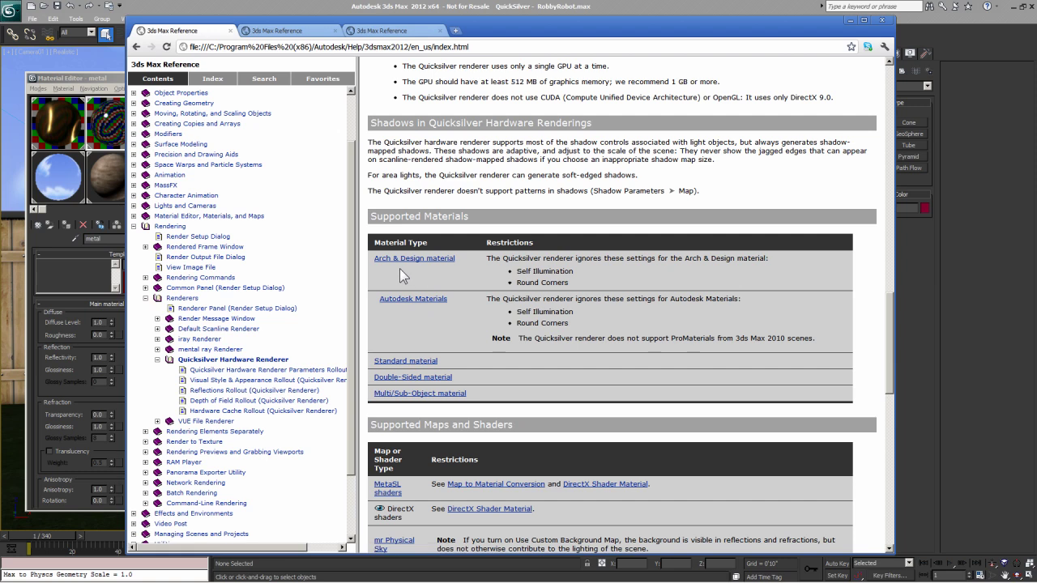
pyautogui.rightClick(414, 301)
pyautogui.click(428, 310)
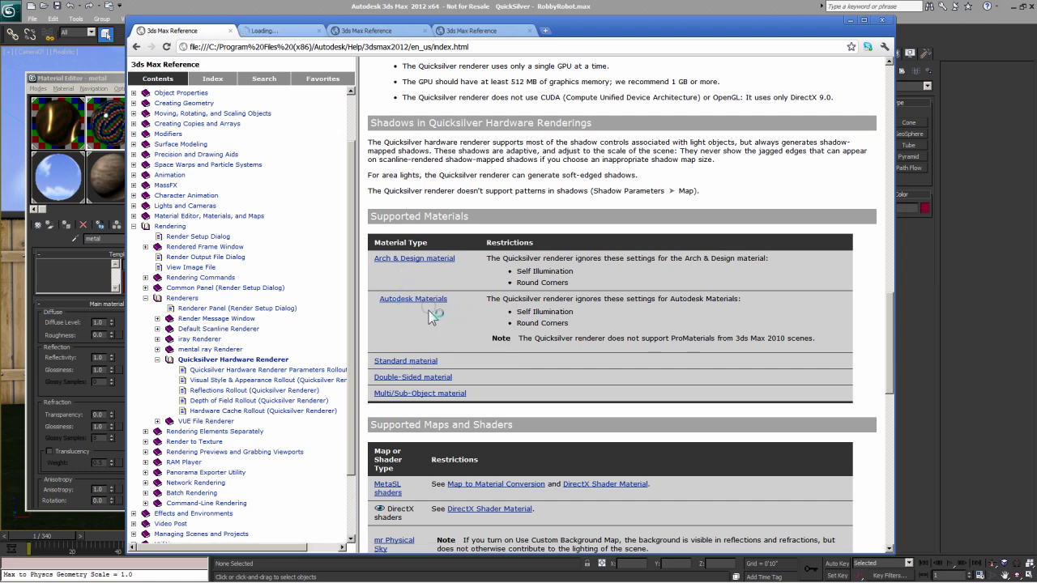
pyautogui.click(280, 31)
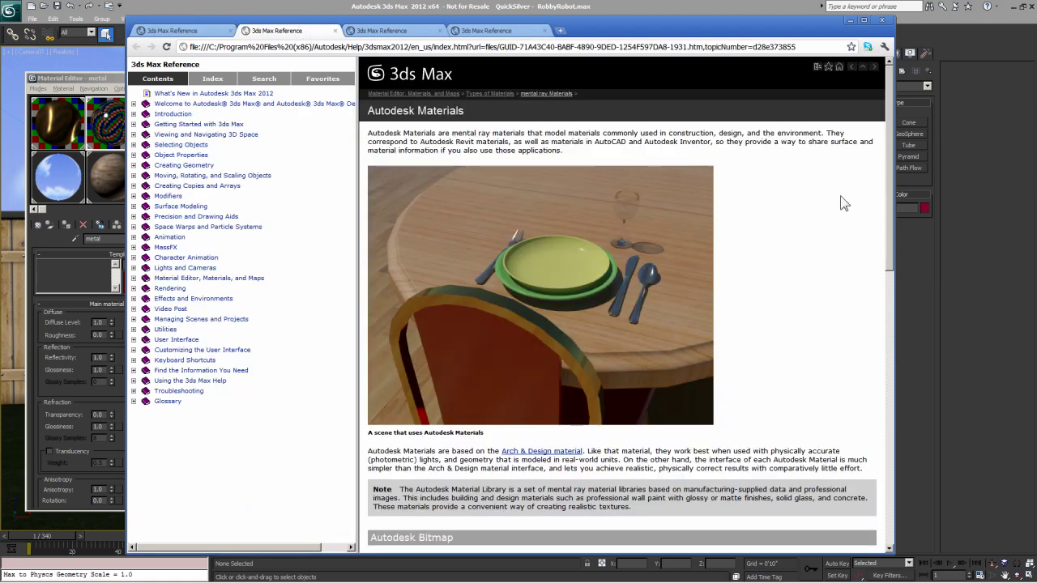
pyautogui.scroll(-5, 869, 277)
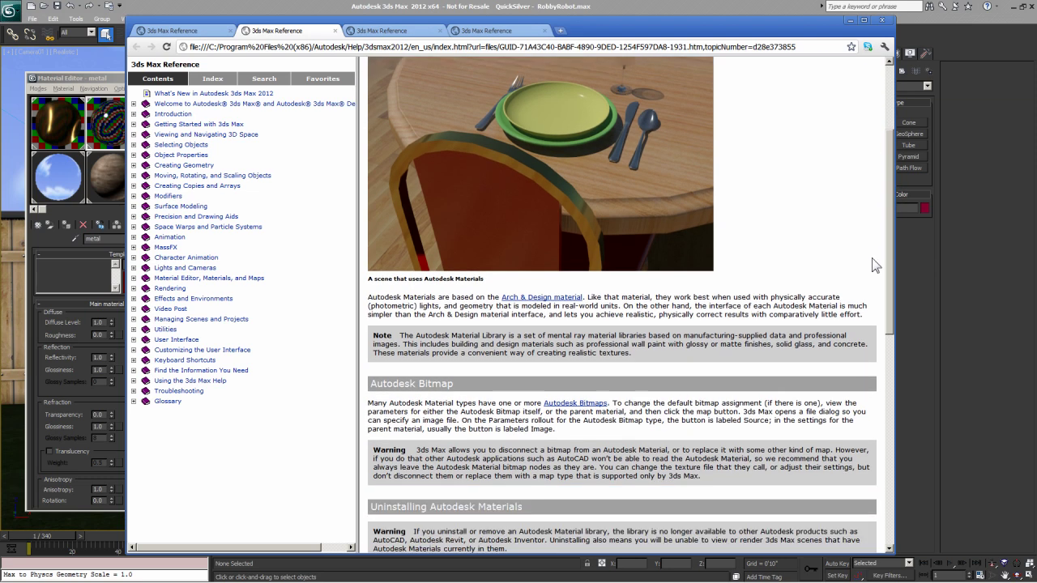
pyautogui.scroll(-5, 869, 316)
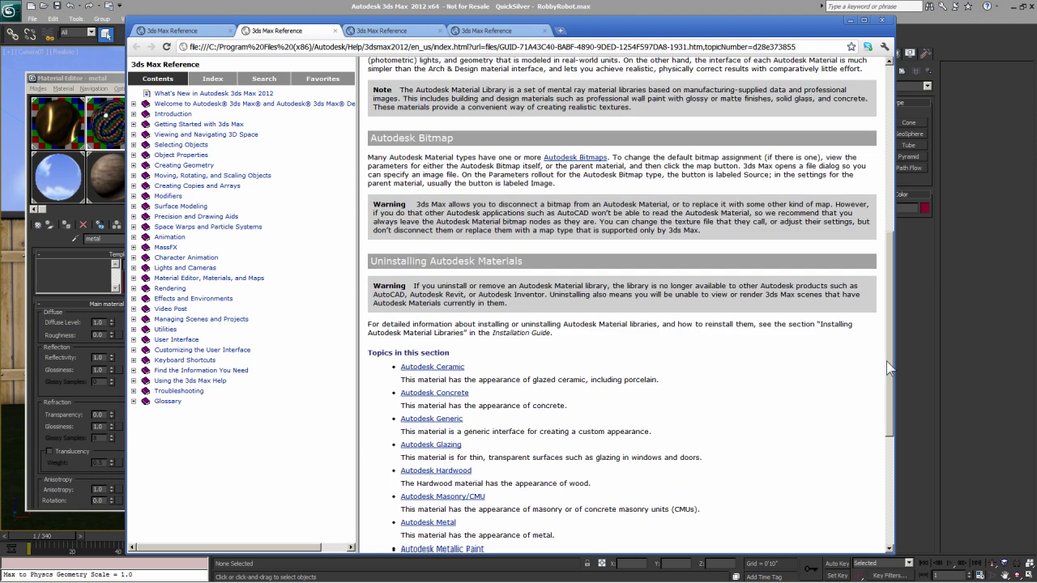
# - Examine the list of Autodesk Material topics and return to the Quicksilver Hardware Renderer's supported materials
pyautogui.moveTo(888, 410); pyautogui.dragTo(870, 470)
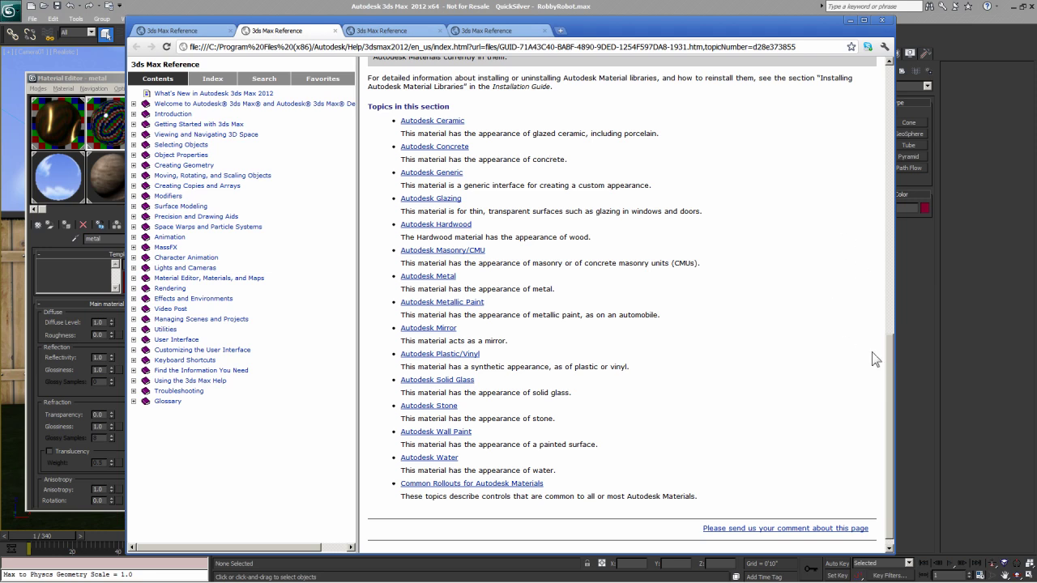
pyautogui.moveTo(891, 365); pyautogui.dragTo(840, 215)
pyautogui.click(194, 30)
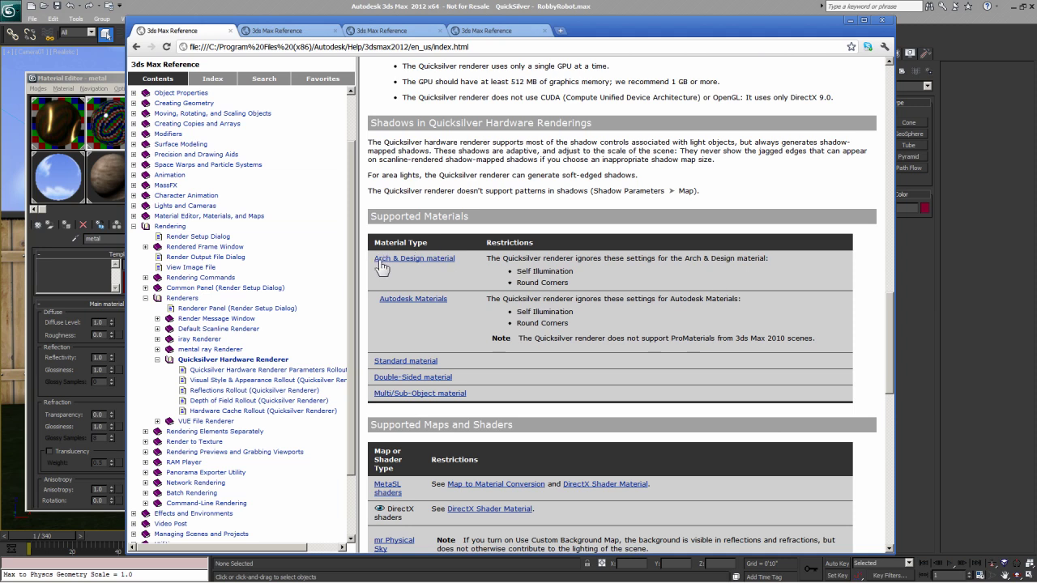
# - Switch back to 3ds Max, open the Material/Map Browser for the unused 04 - Default material, and collapse the Sample Slots and Scene Materials groups
pyautogui.click(81, 84)
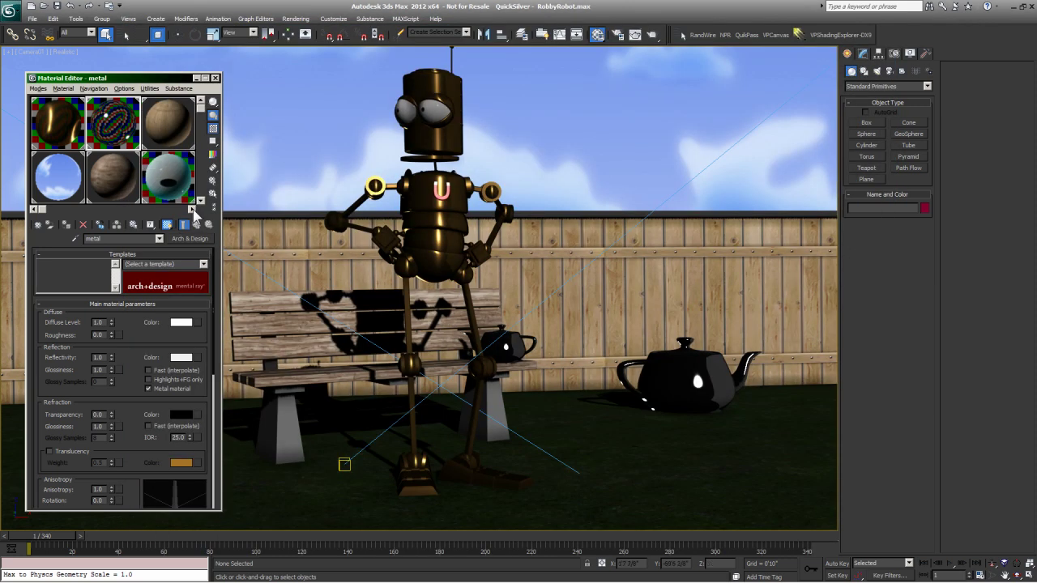
pyautogui.click(192, 209)
pyautogui.click(160, 129)
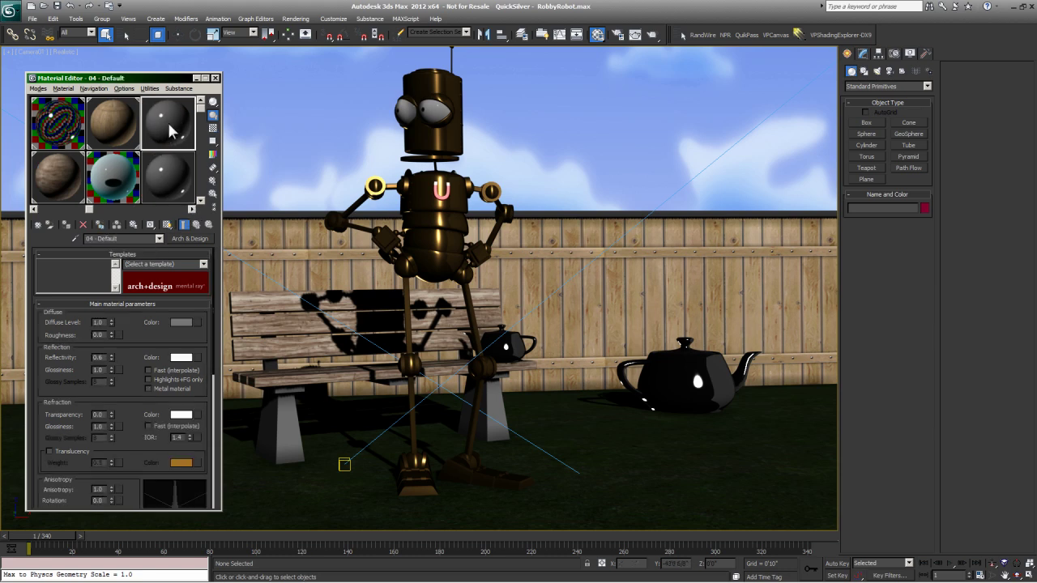
pyautogui.click(37, 225)
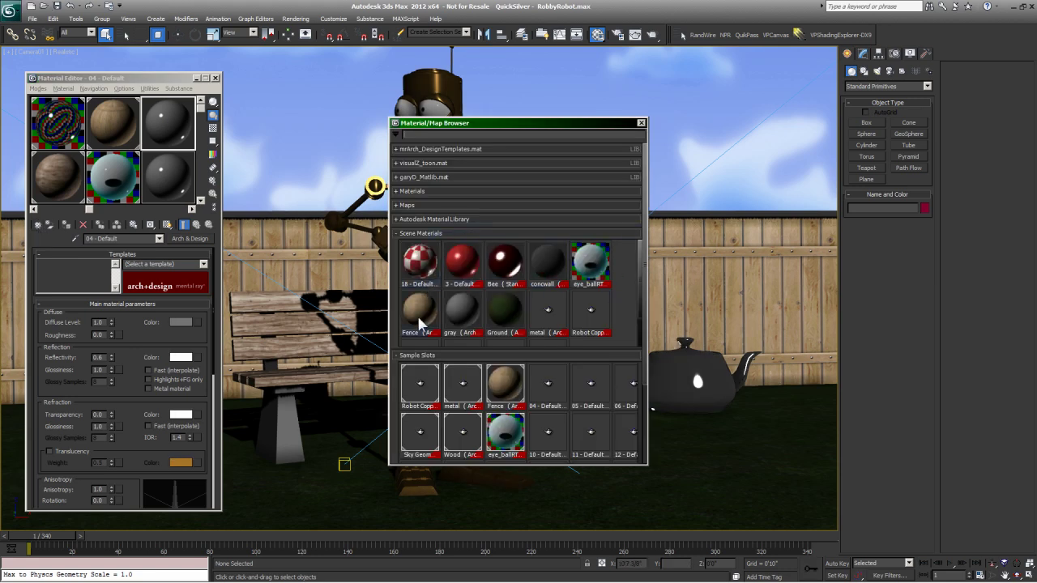
pyautogui.click(399, 355)
pyautogui.click(397, 234)
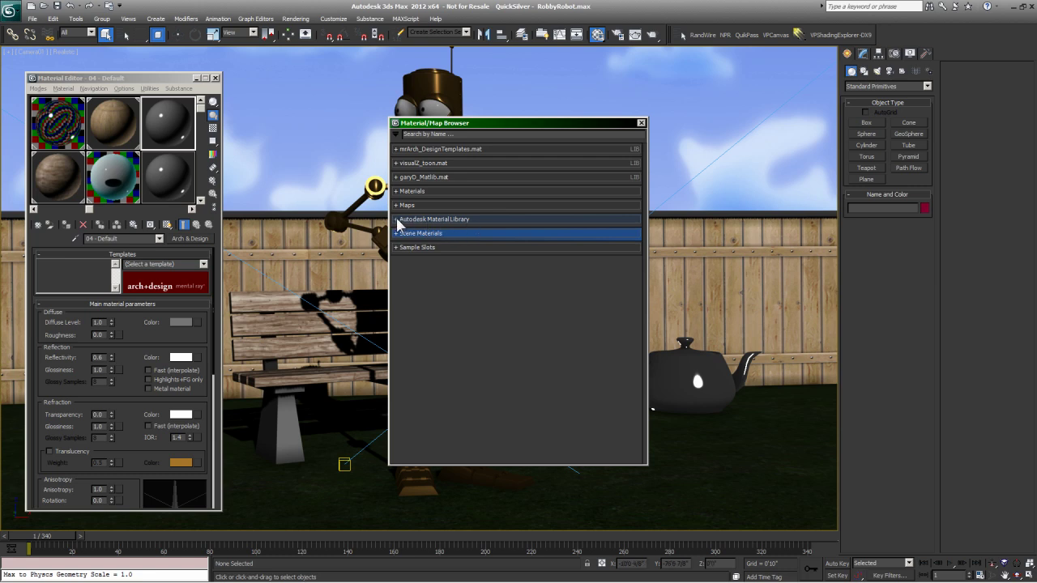
# - Examine the categories of the Autodesk Material Library, including the materials in its Metal category
pyautogui.click(397, 219)
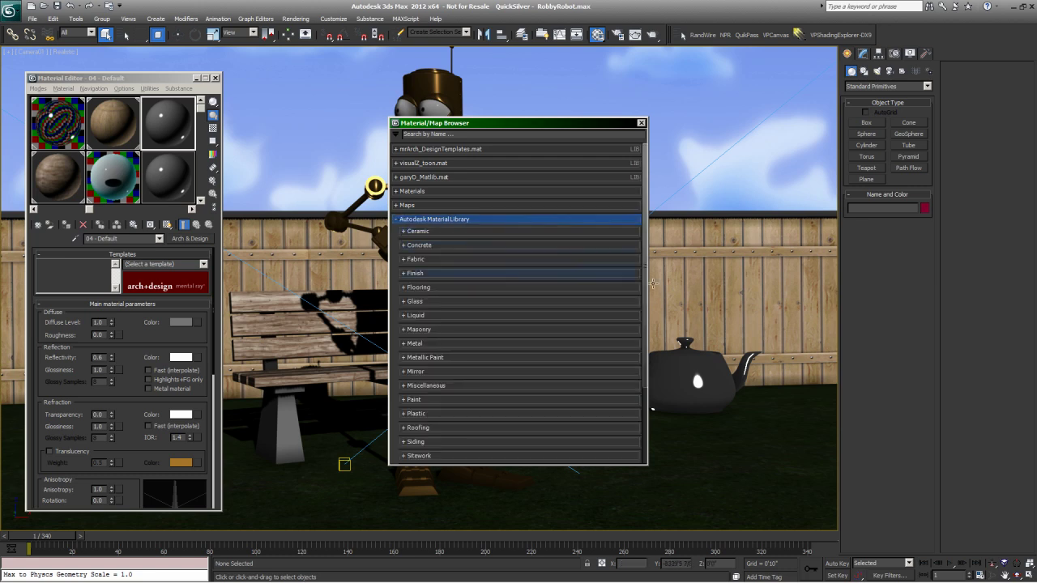
pyautogui.scroll(-5, 644, 324)
pyautogui.scroll(4, 518, 341)
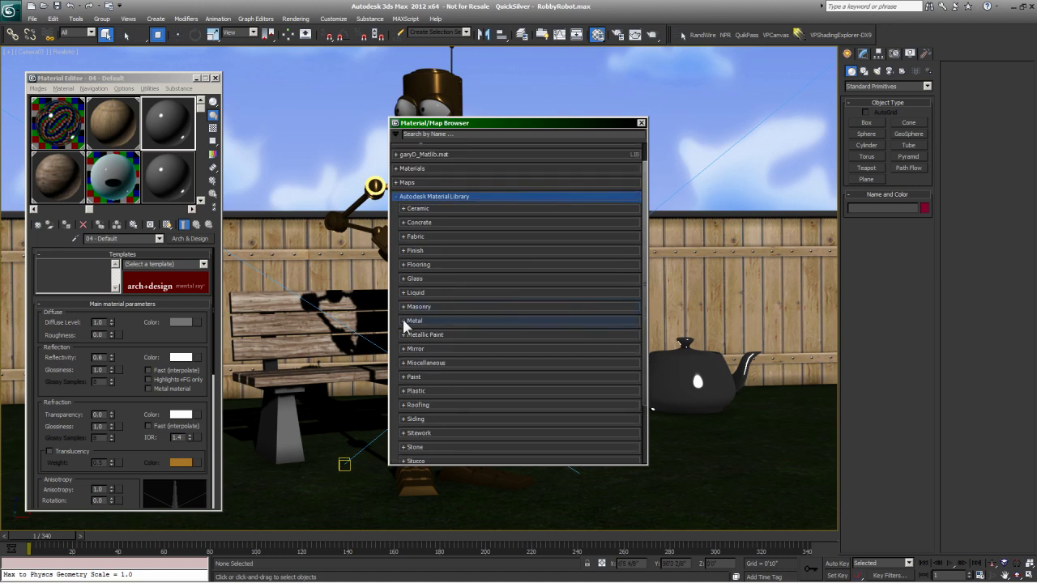
pyautogui.click(405, 322)
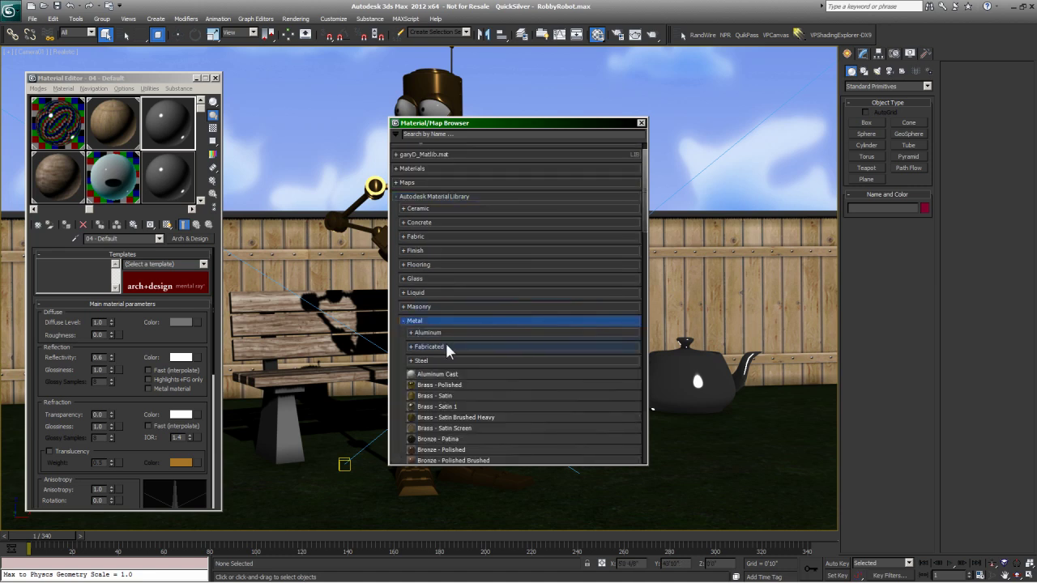
pyautogui.moveTo(644, 231); pyautogui.dragTo(646, 273)
pyautogui.moveTo(647, 272); pyautogui.dragTo(646, 224)
pyautogui.click(403, 344)
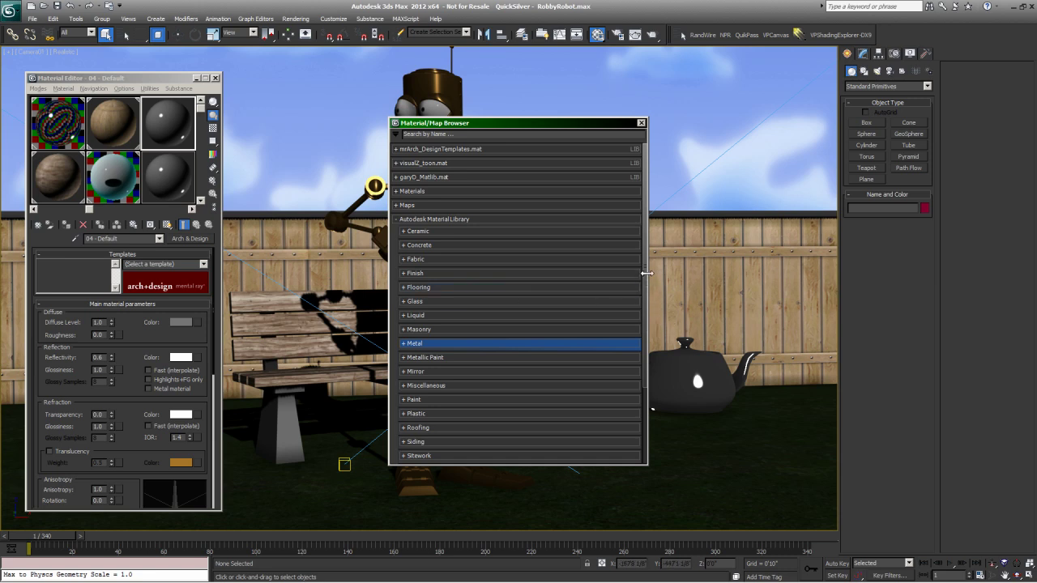
pyautogui.moveTo(648, 278); pyautogui.dragTo(645, 283)
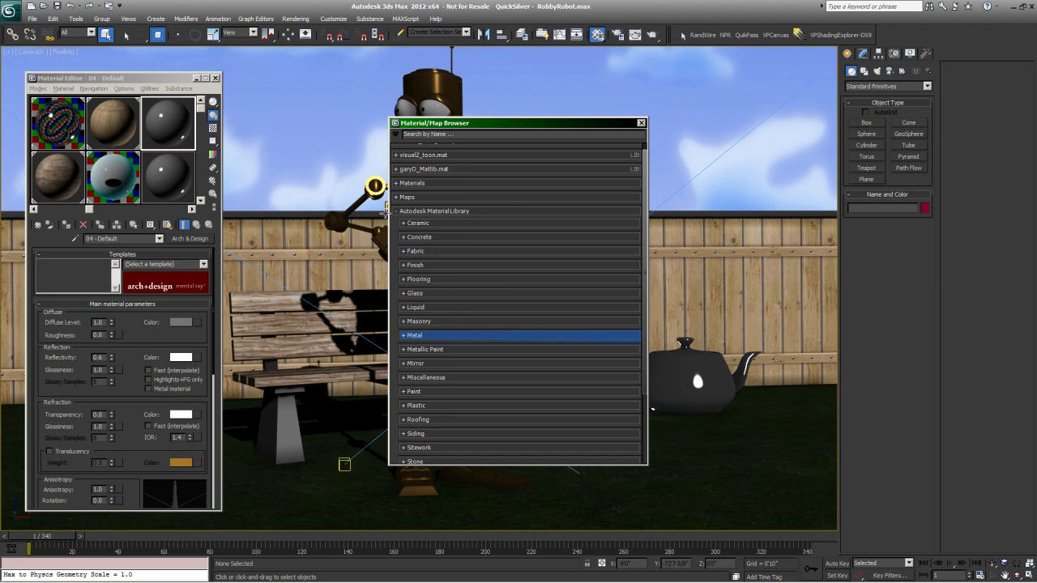
pyautogui.scroll(-1, 645, 316)
pyautogui.scroll(2, 646, 316)
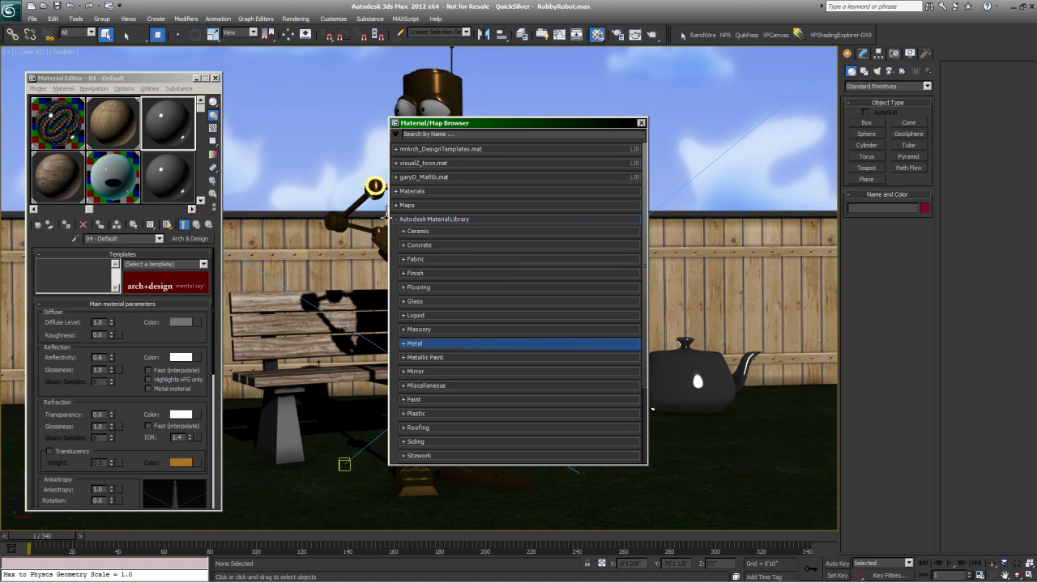
pyautogui.scroll(-2, 644, 345)
pyautogui.scroll(2, 643, 356)
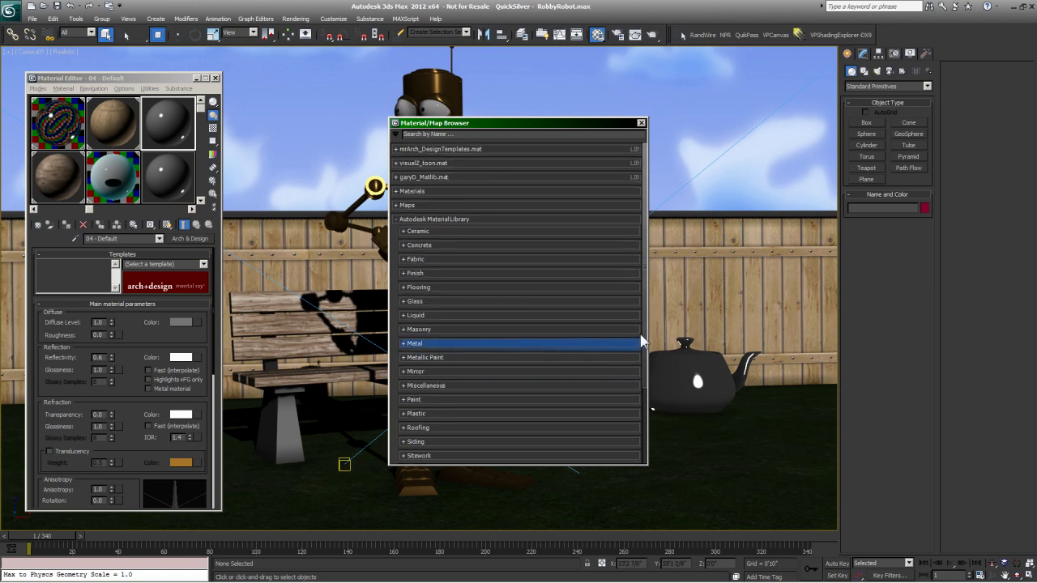
pyautogui.click(394, 215)
pyautogui.click(396, 219)
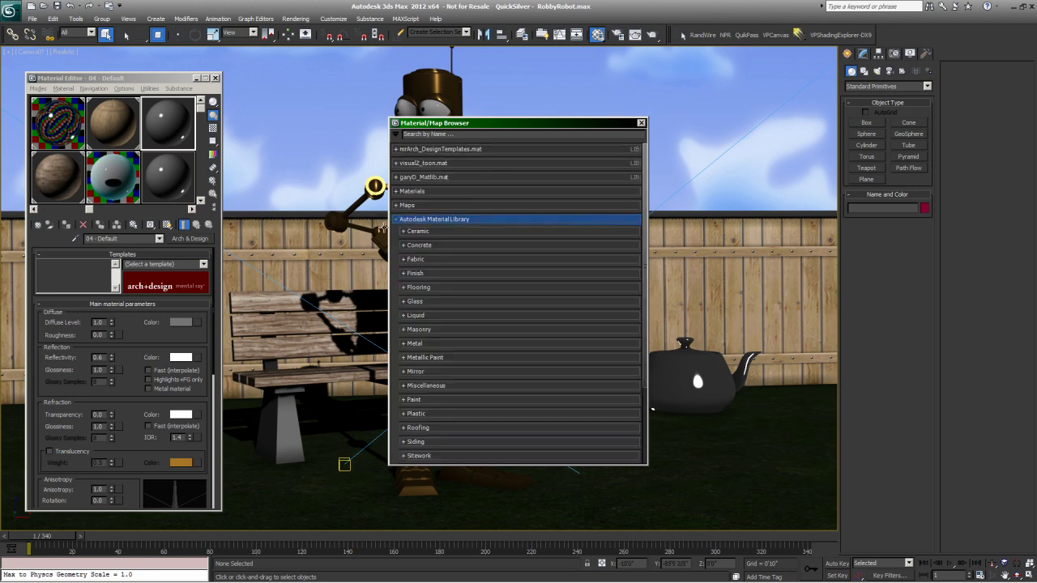
# - Load the Clear - Green glass from the Autodesk Material Library into the selected sample slot and review its Solid Glass parameters
pyautogui.click(404, 301)
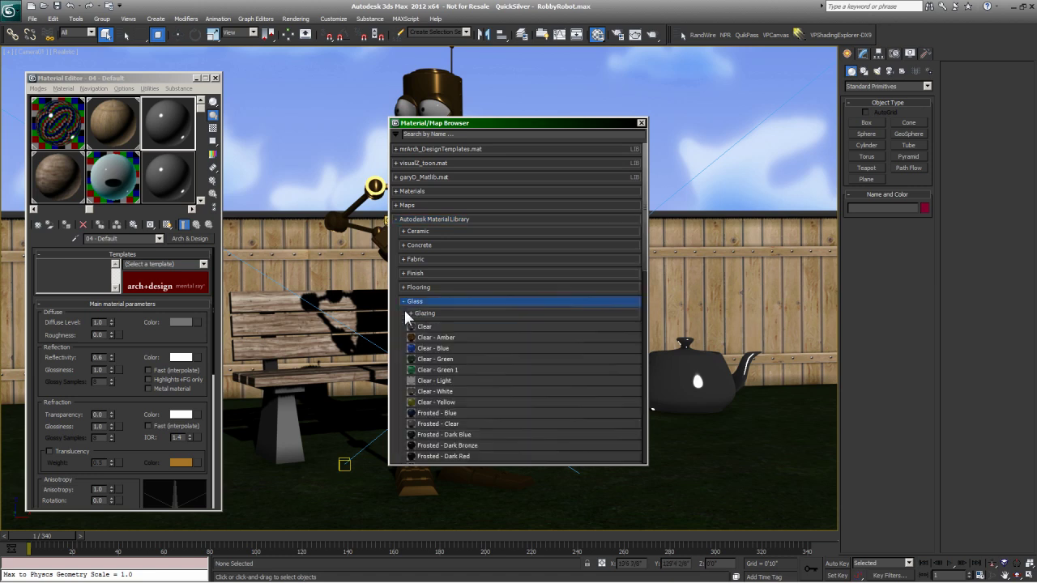
pyautogui.doubleClick(418, 359)
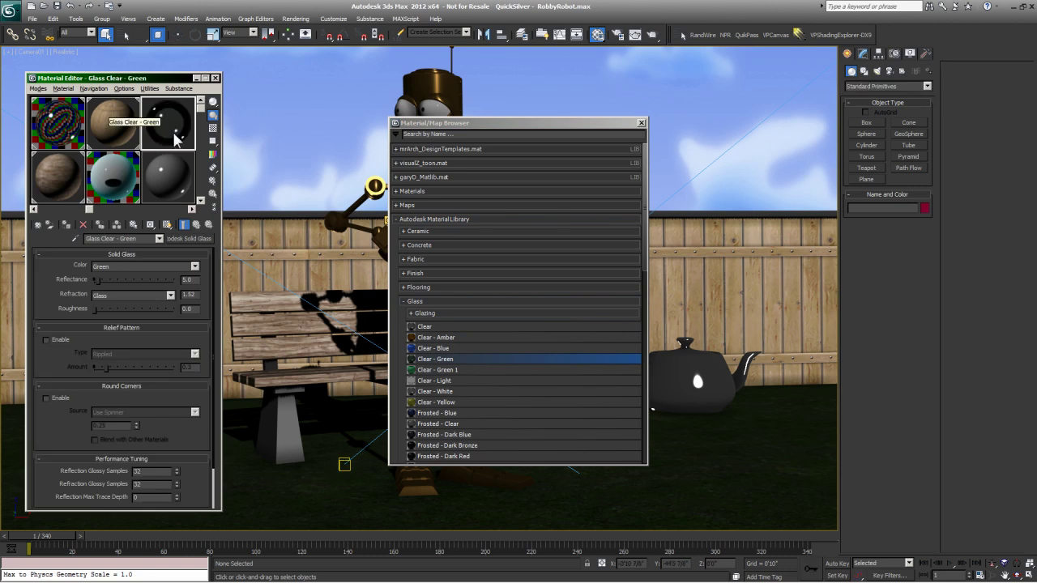
pyautogui.scroll(-2, 53, 354)
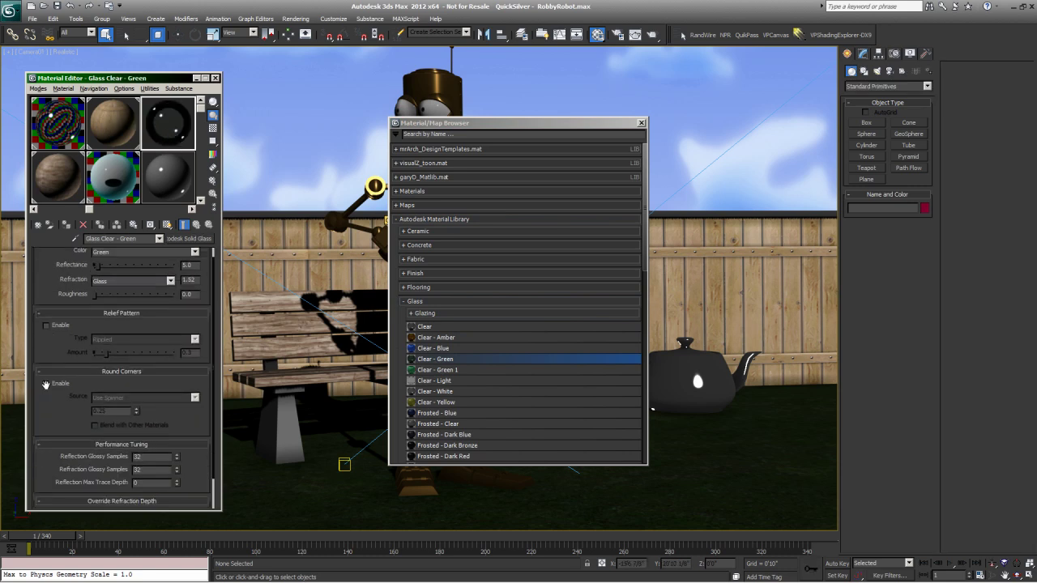
pyautogui.scroll(2, 53, 354)
pyautogui.scroll(-1, 51, 415)
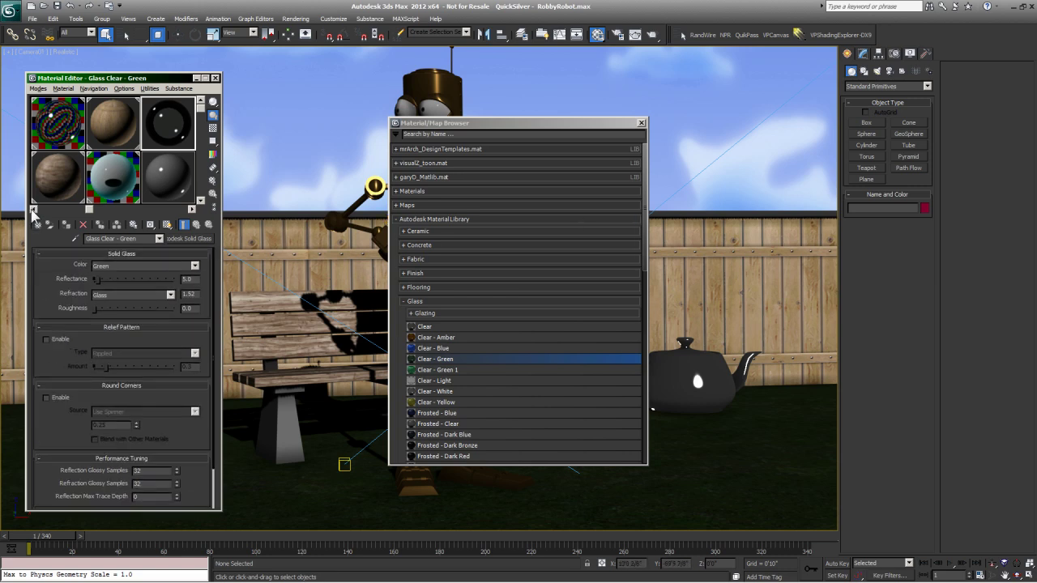
# - Close the Material/Map Browser and display the parameters of the Robot Copper material
pyautogui.click(33, 209)
pyautogui.click(78, 142)
pyautogui.click(641, 124)
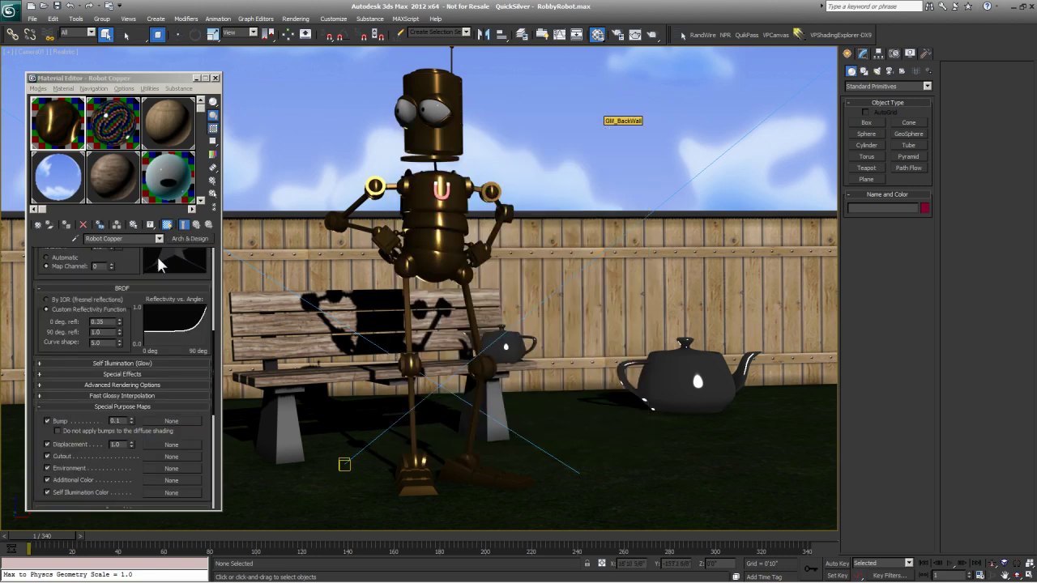
pyautogui.scroll(5, 131, 256)
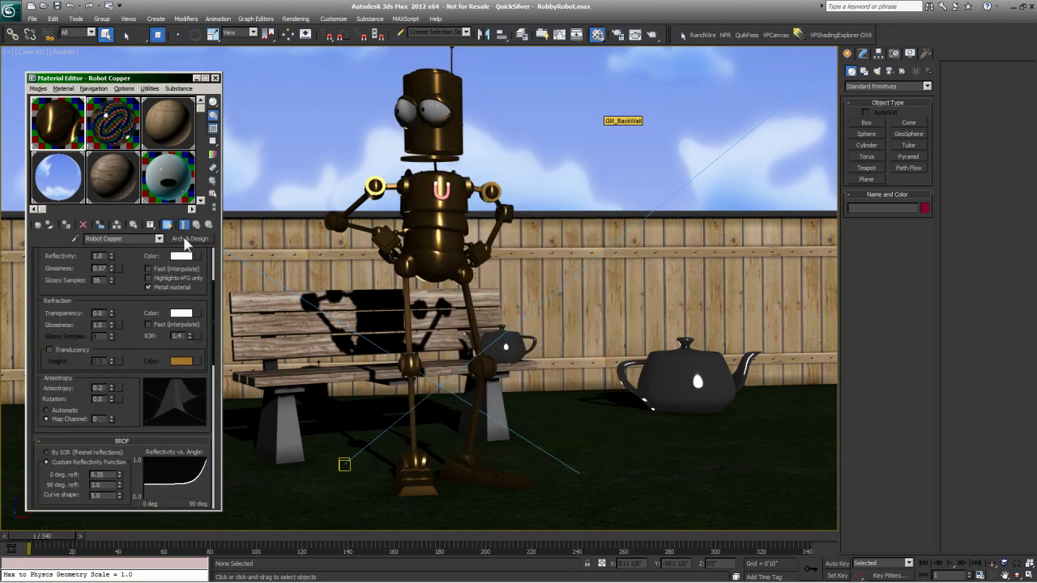
# - Switch to the 3ds Max Reference and examine the Quicksilver restrictions listed for the Arch & Design material
pyautogui.hotkey('alt', 'Tab')
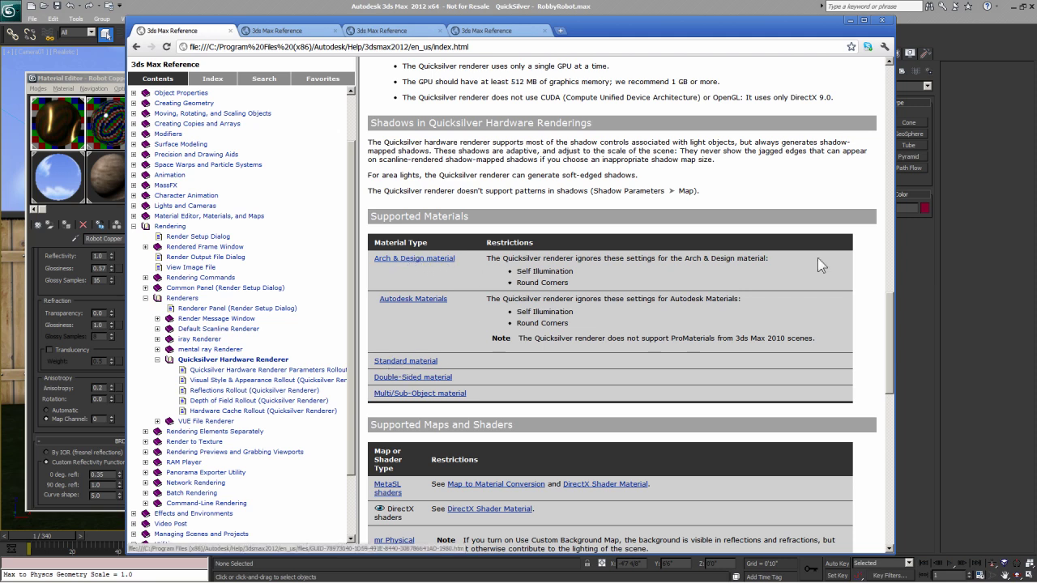
pyautogui.moveTo(891, 316); pyautogui.dragTo(896, 350)
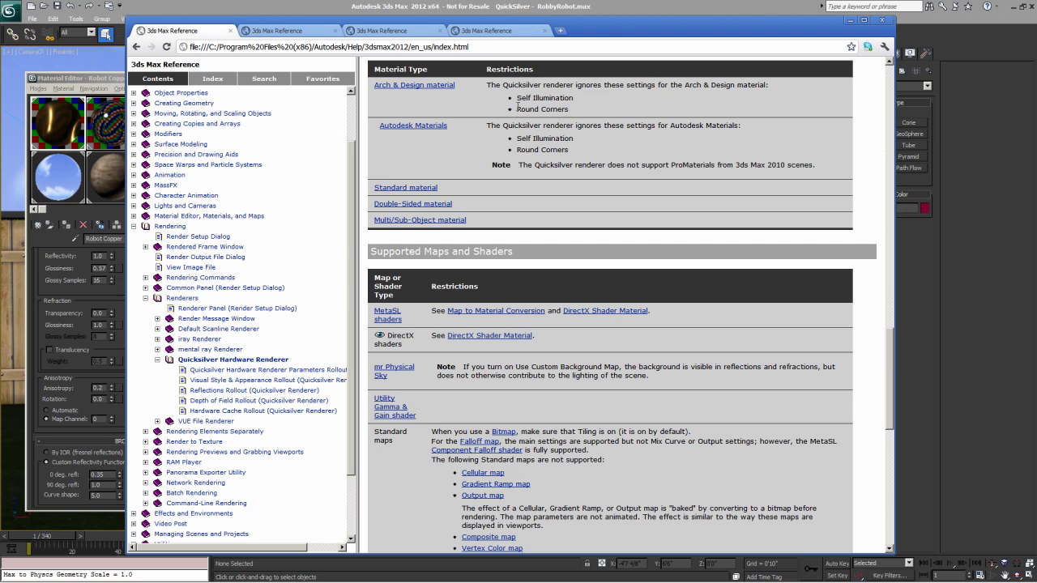
pyautogui.moveTo(516, 97); pyautogui.dragTo(558, 110)
pyautogui.click(534, 108)
# - Return to 3ds Max and inspect the Self Illumination (Glow) and Special Effects settings of the Robot Copper material
pyautogui.click(61, 151)
pyautogui.scroll(-5, 44, 382)
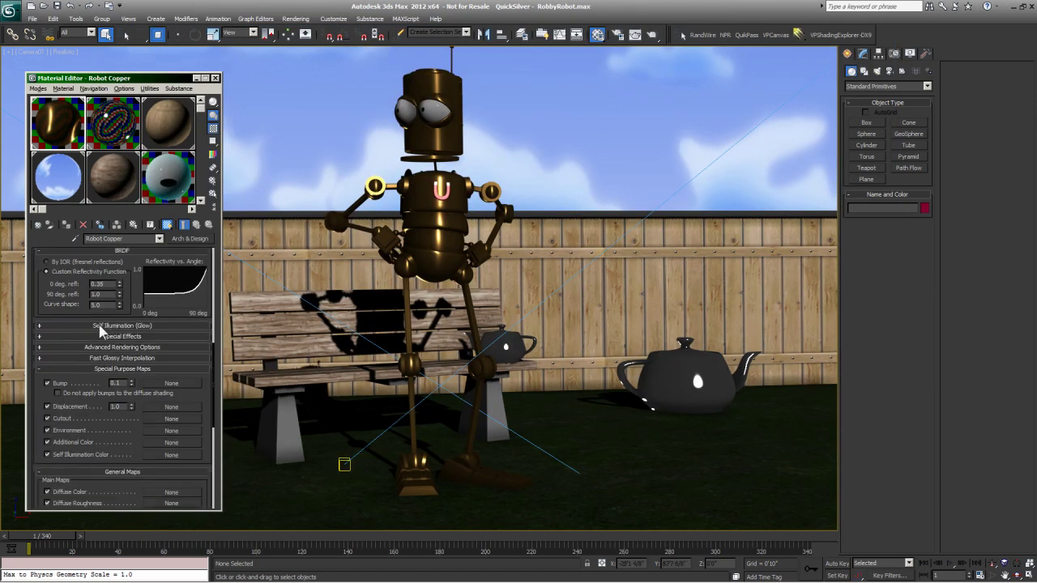
pyautogui.click(106, 327)
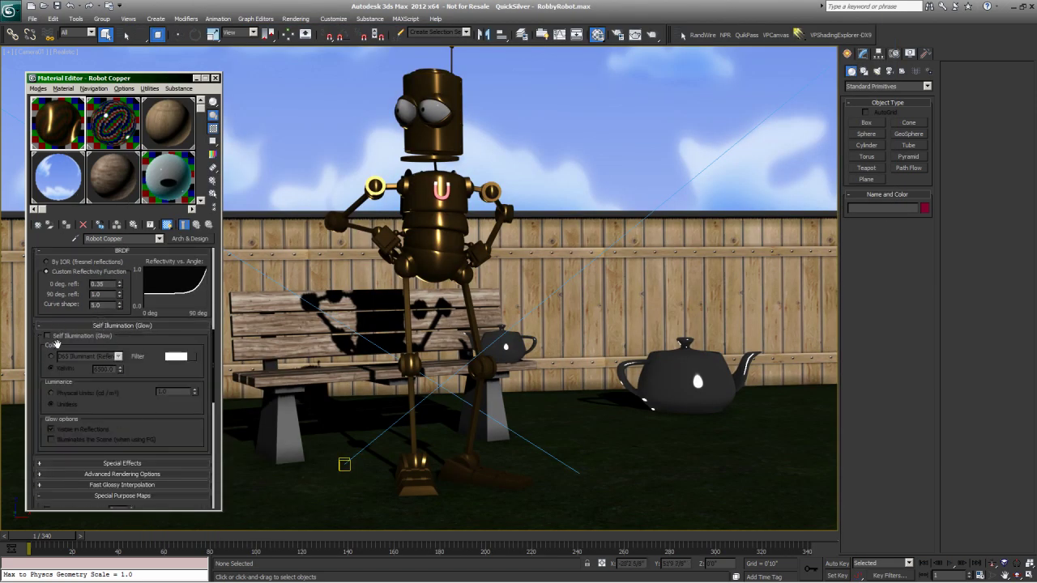
pyautogui.click(71, 326)
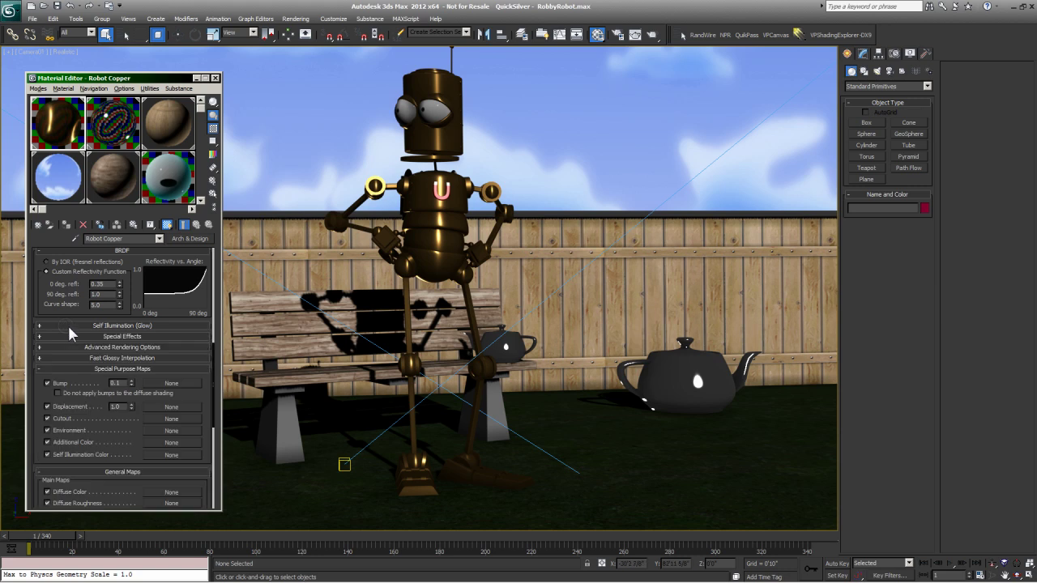
pyautogui.click(111, 337)
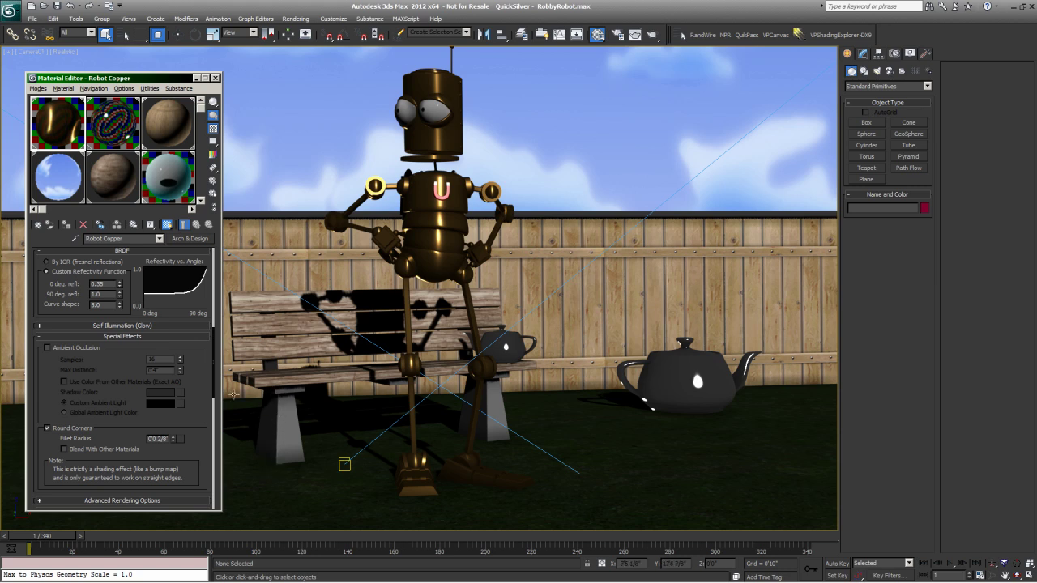
pyautogui.scroll(10, 58, 377)
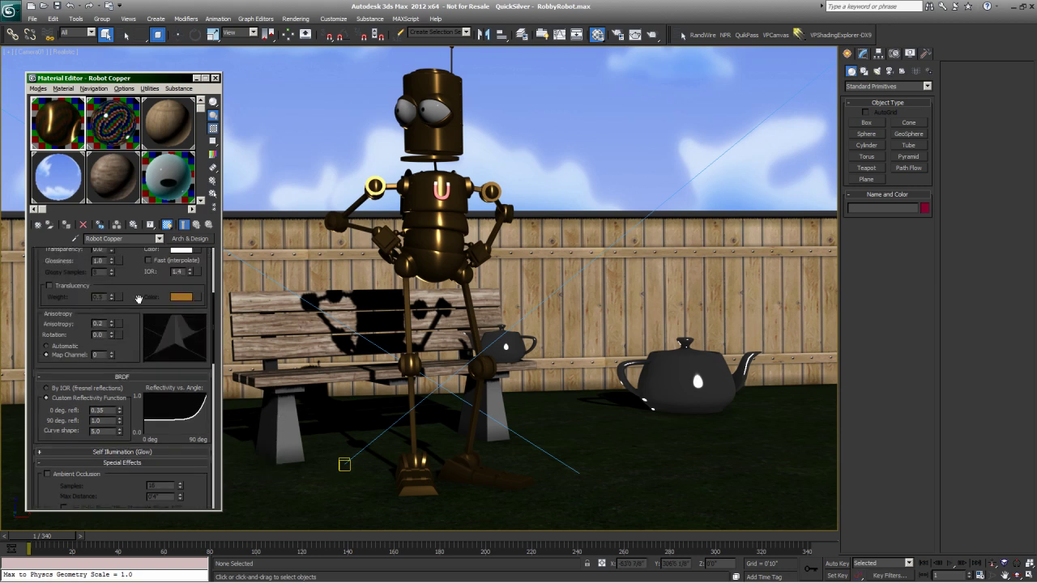
# - Highlight the Self Illumination restriction for Arch & Design in the 3ds Max Reference and return to 3ds Max
pyautogui.hotkey('alt', 'Tab')
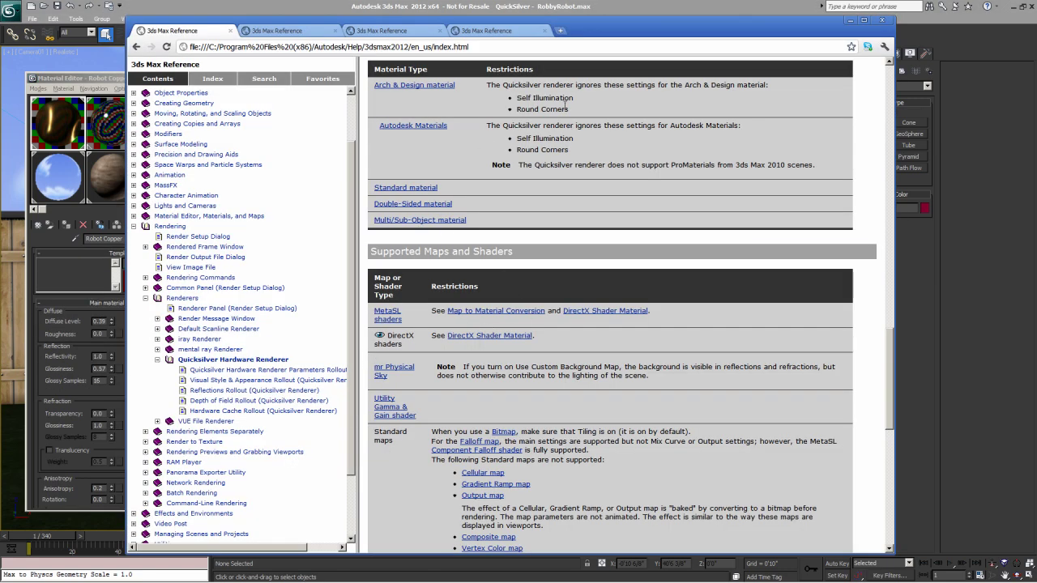
pyautogui.moveTo(576, 98); pyautogui.dragTo(516, 98)
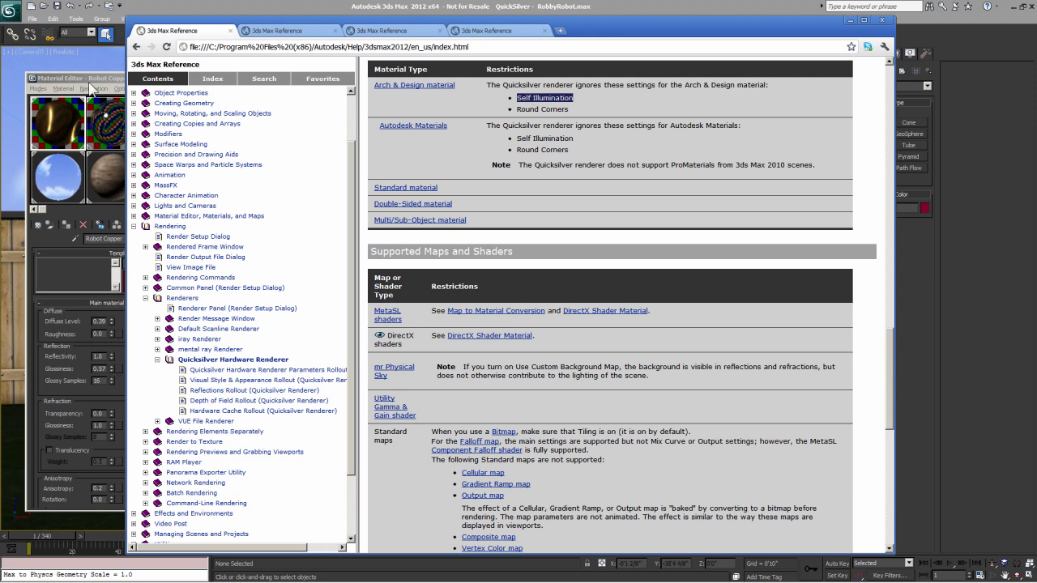
pyautogui.hotkey('alt', 'Tab')
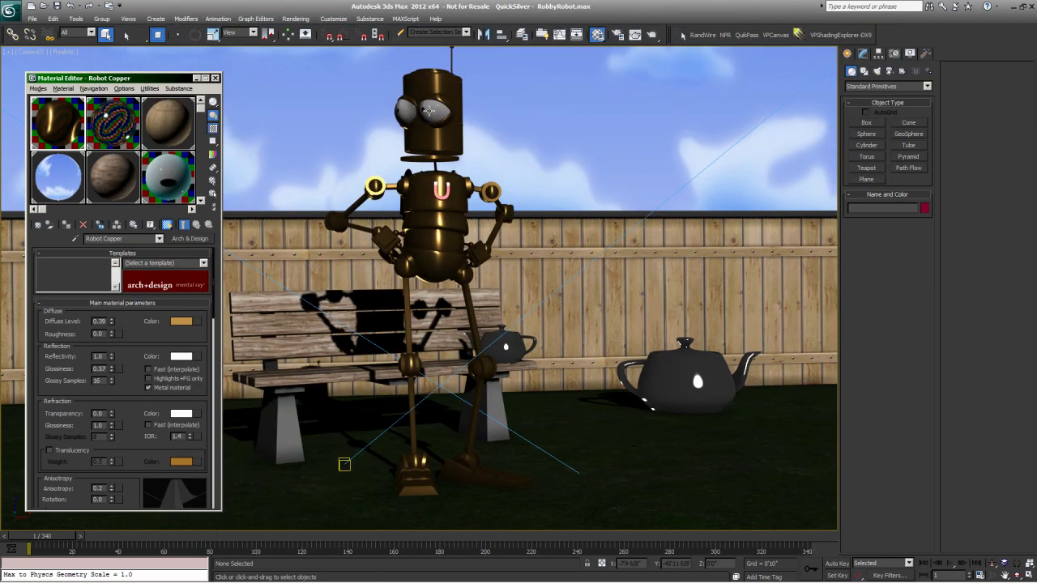
# - Render the Camera01 view and arrange the rendered frame beside the Material Editor
pyautogui.click(652, 35)
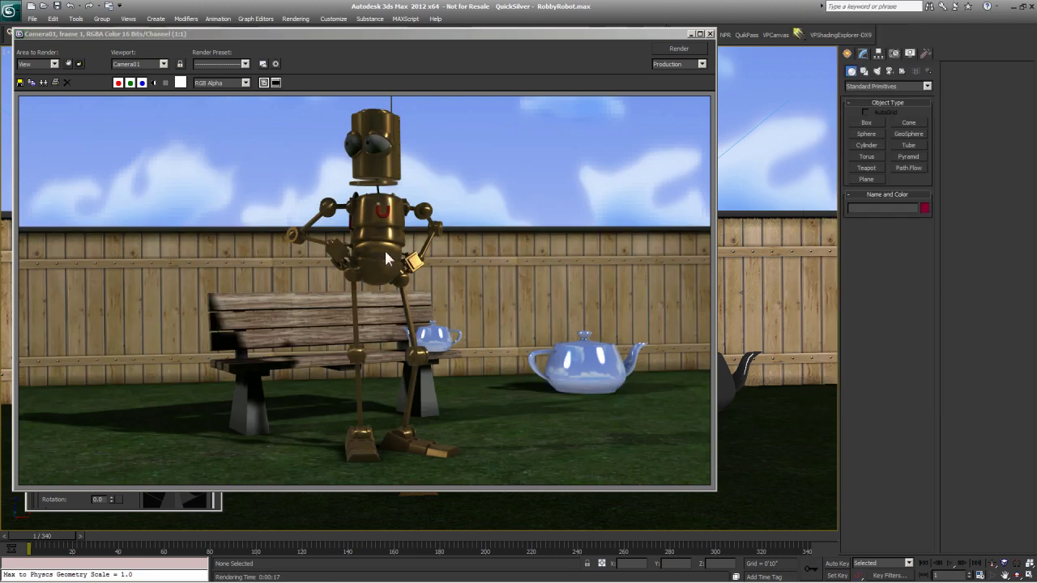
pyautogui.moveTo(516, 37); pyautogui.dragTo(644, 52)
pyautogui.press('m')
# - Set the eye_ballRT material's self-illumination to 100, render the Camera01 view again, and close the rendered frame
pyautogui.click(173, 177)
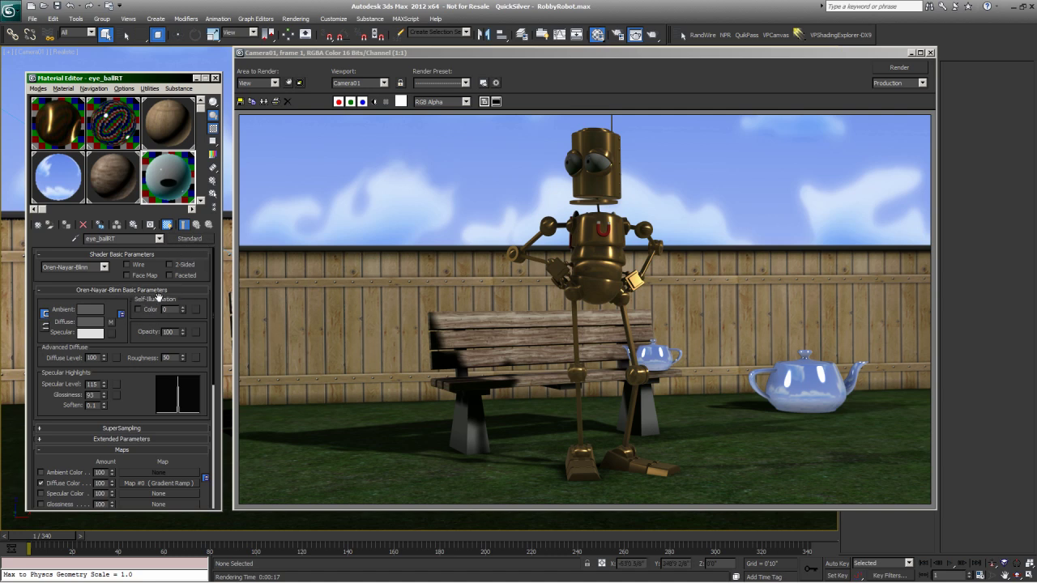
pyautogui.moveTo(184, 309); pyautogui.dragTo(201, 144)
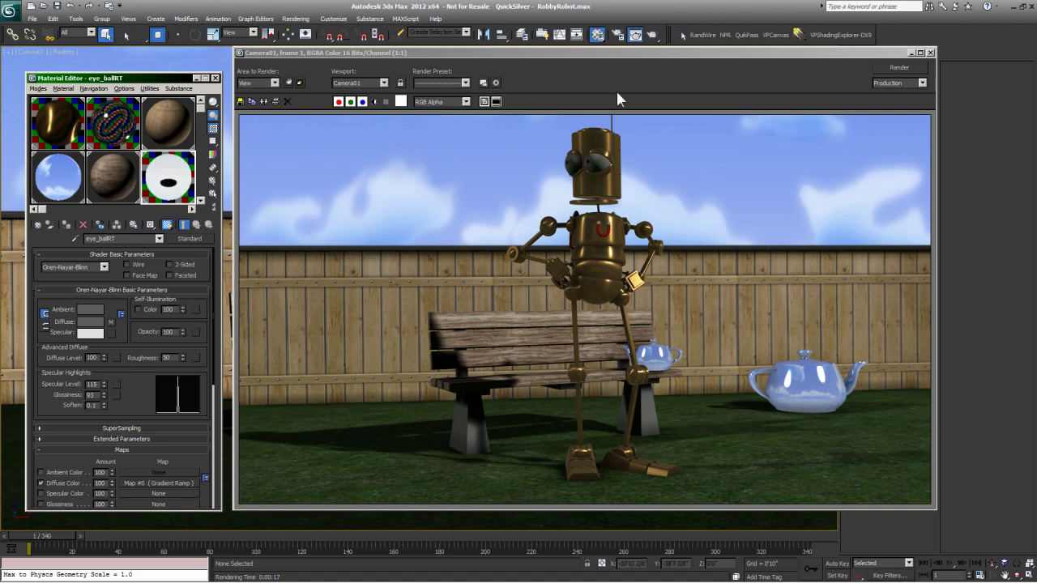
pyautogui.click(899, 68)
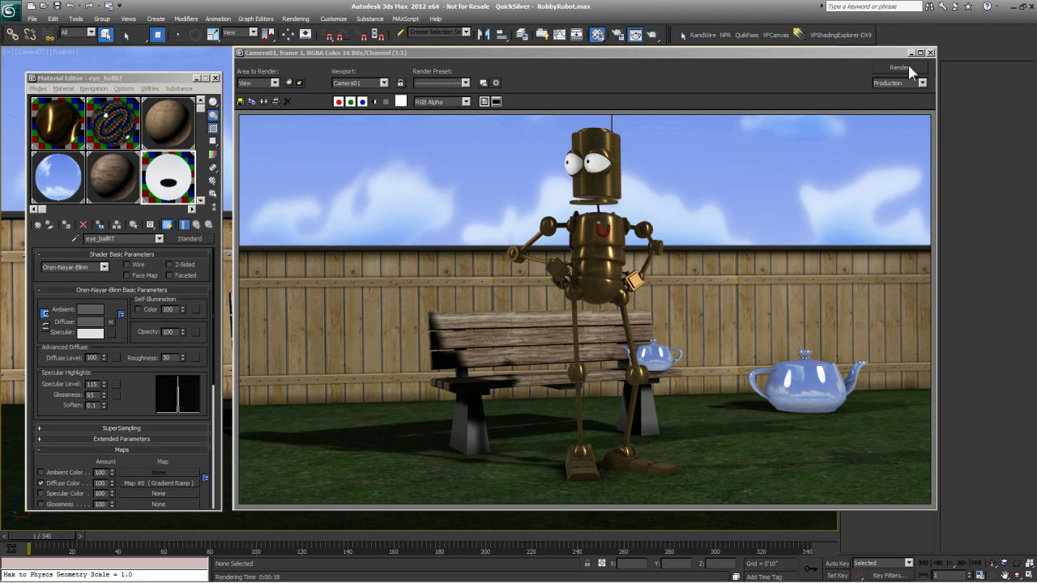
pyautogui.click(930, 53)
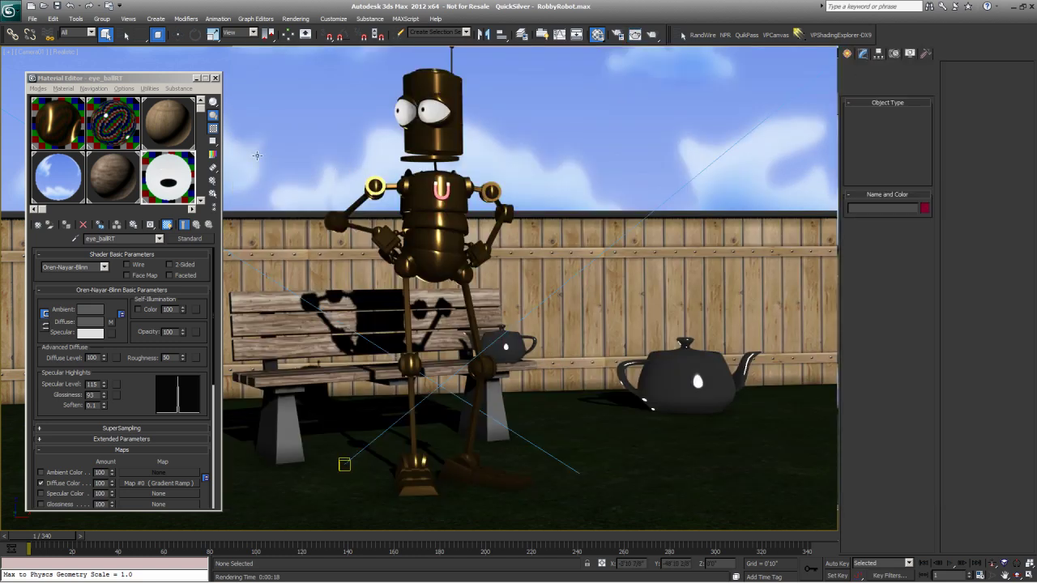
# - Examine Supported Maps and Shaders in the 3ds Max Reference, highlight the line introducing unsupported Standard maps, and return to 3ds Max
pyautogui.hotkey('alt', 'Tab')
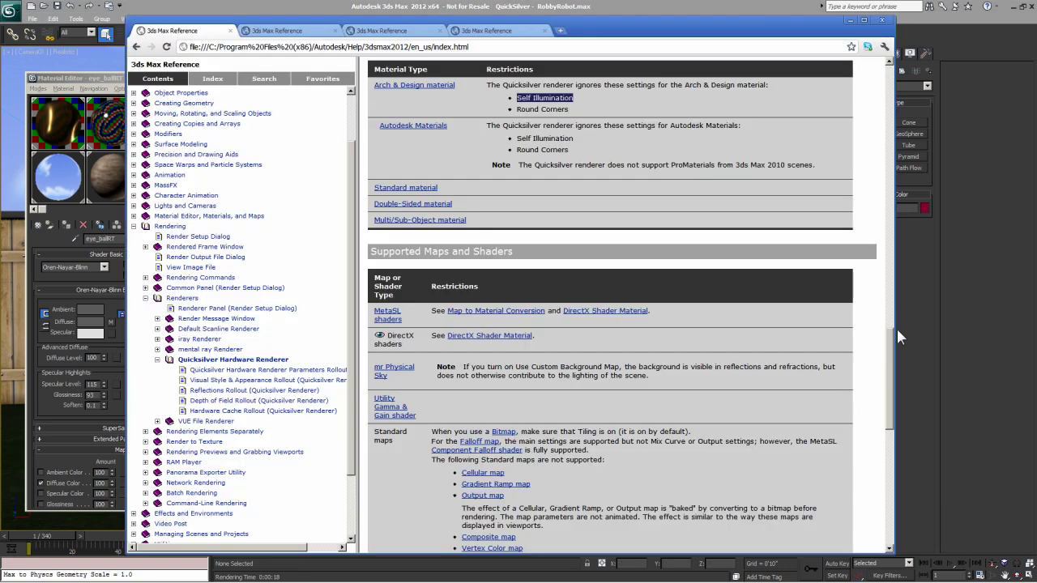
pyautogui.moveTo(894, 330); pyautogui.dragTo(883, 352)
pyautogui.scroll(1, 884, 352)
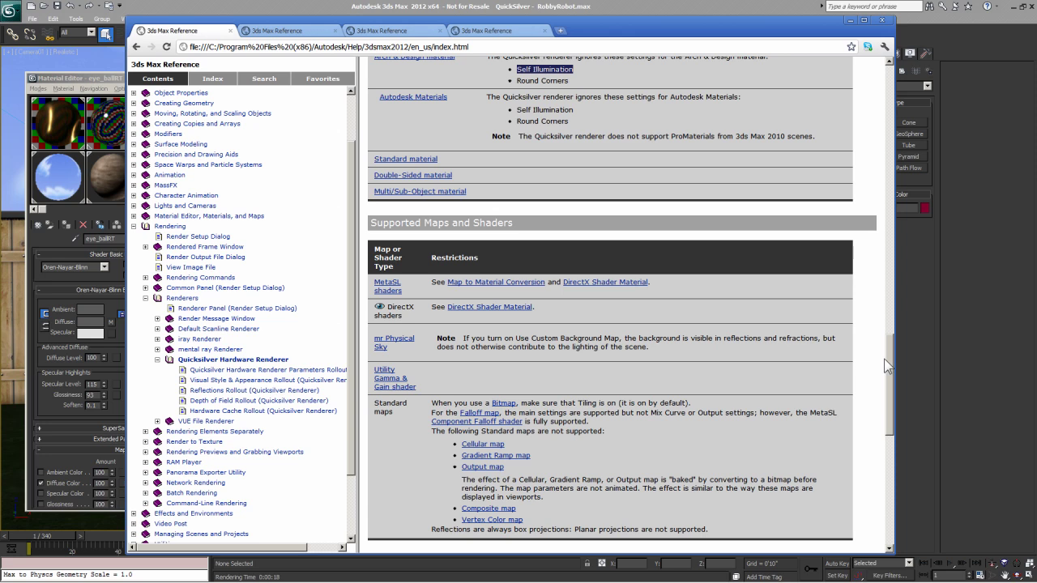
pyautogui.moveTo(885, 362); pyautogui.dragTo(885, 374)
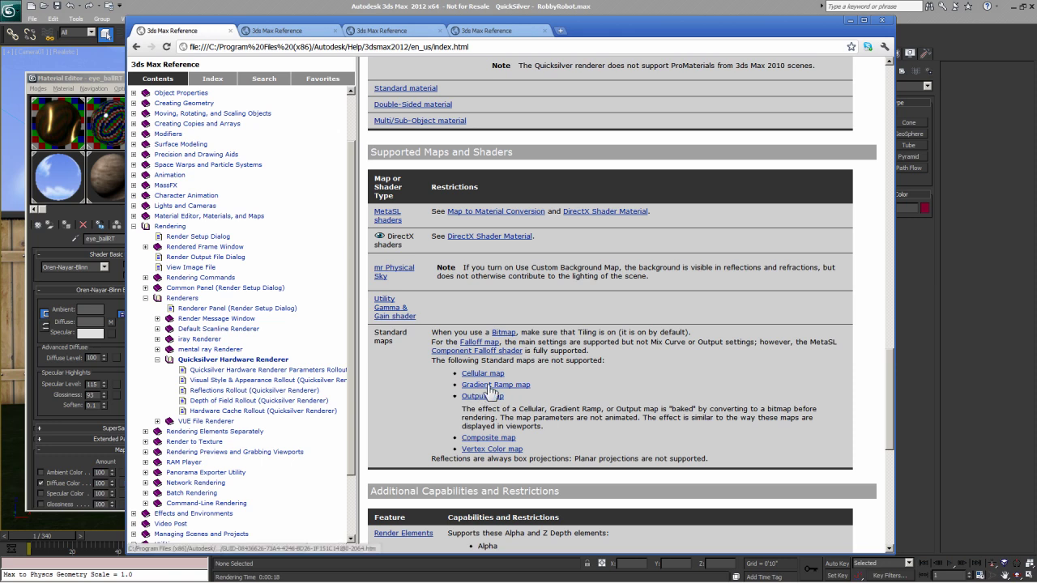
pyautogui.moveTo(605, 360); pyautogui.dragTo(448, 361)
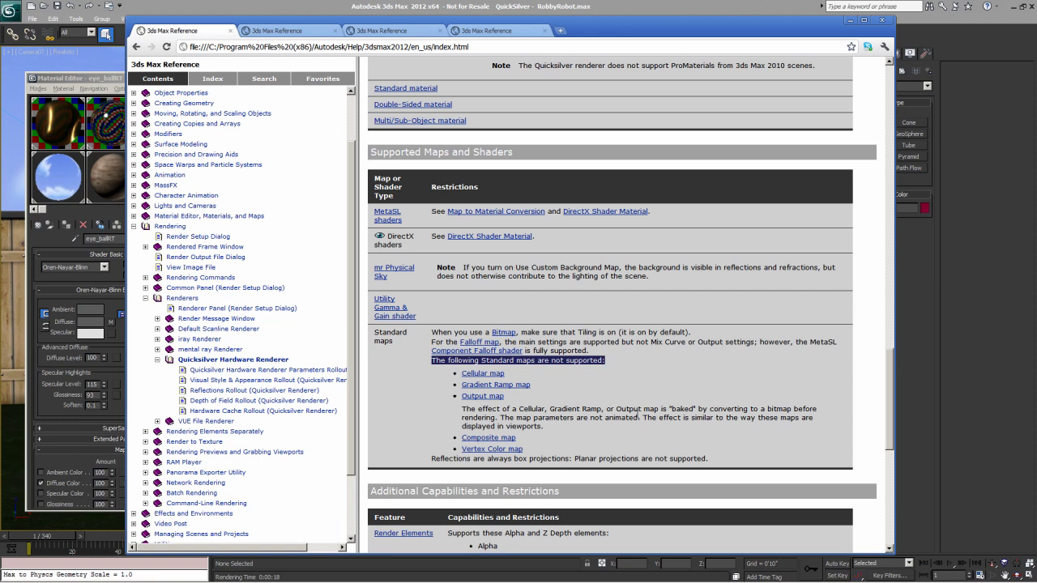
pyautogui.click(760, 413)
pyautogui.moveTo(888, 423); pyautogui.dragTo(897, 257)
pyautogui.click(849, 20)
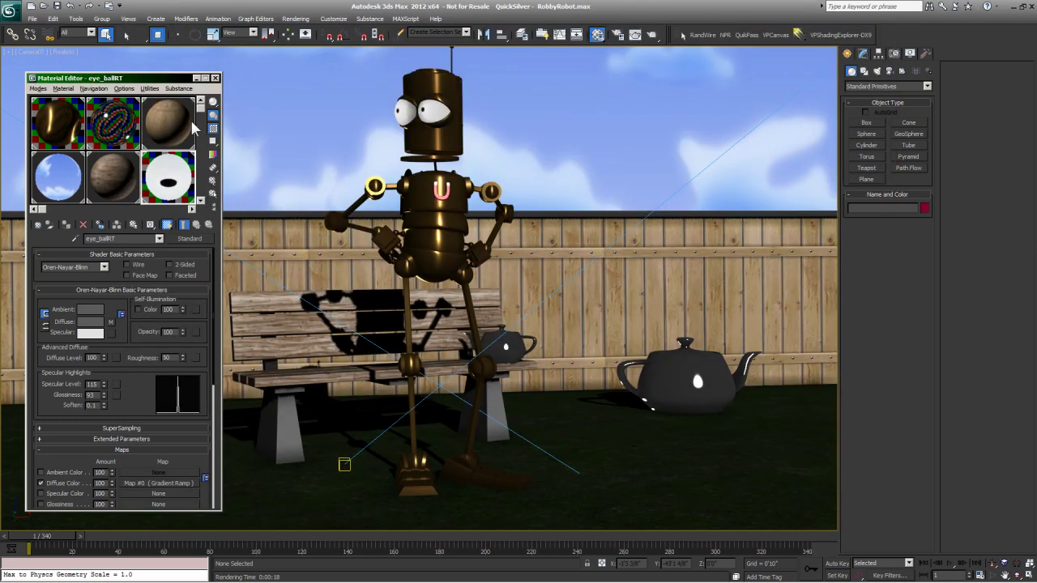
pyautogui.click(70, 139)
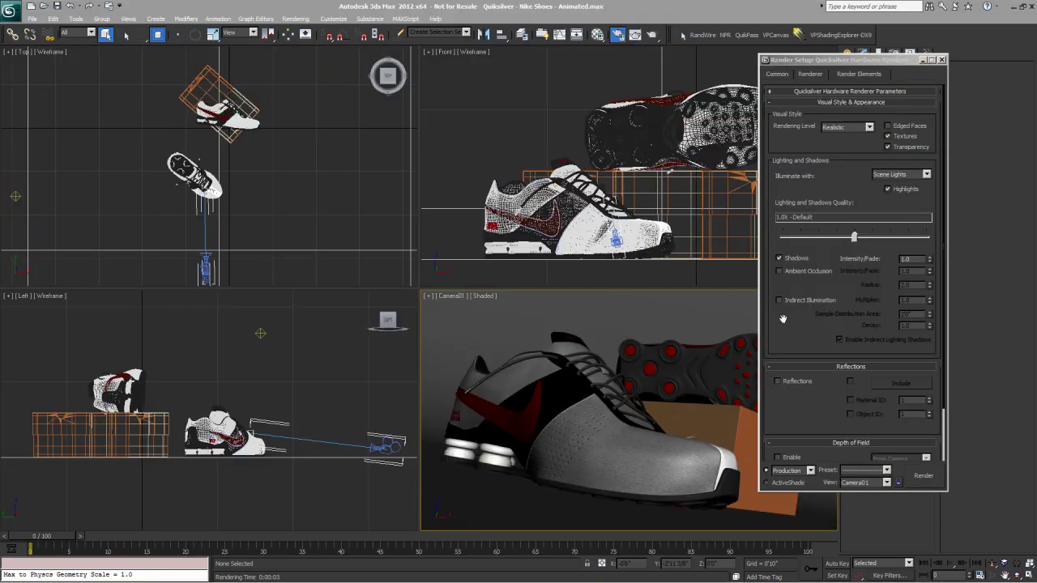
# - Turn on Ambient Occlusion in the Quicksilver lighting and shadows settings of the Nike shoes scene
pyautogui.scroll(-3, 784, 332)
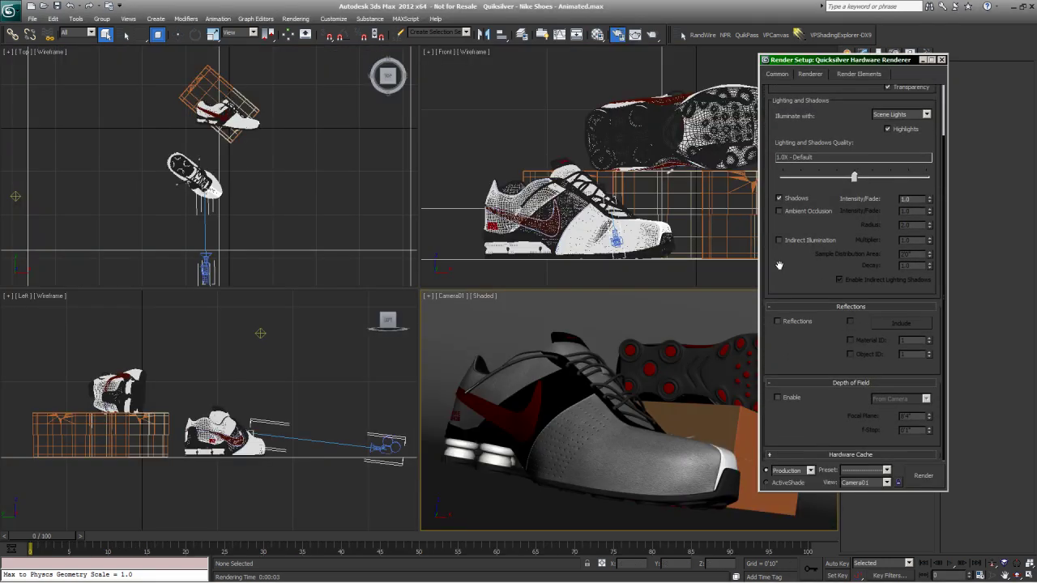
pyautogui.moveTo(780, 246); pyautogui.dragTo(841, 241)
pyautogui.click(778, 211)
pyautogui.press('Tab')
pyautogui.click(910, 229)
pyautogui.moveTo(859, 241); pyautogui.dragTo(863, 242)
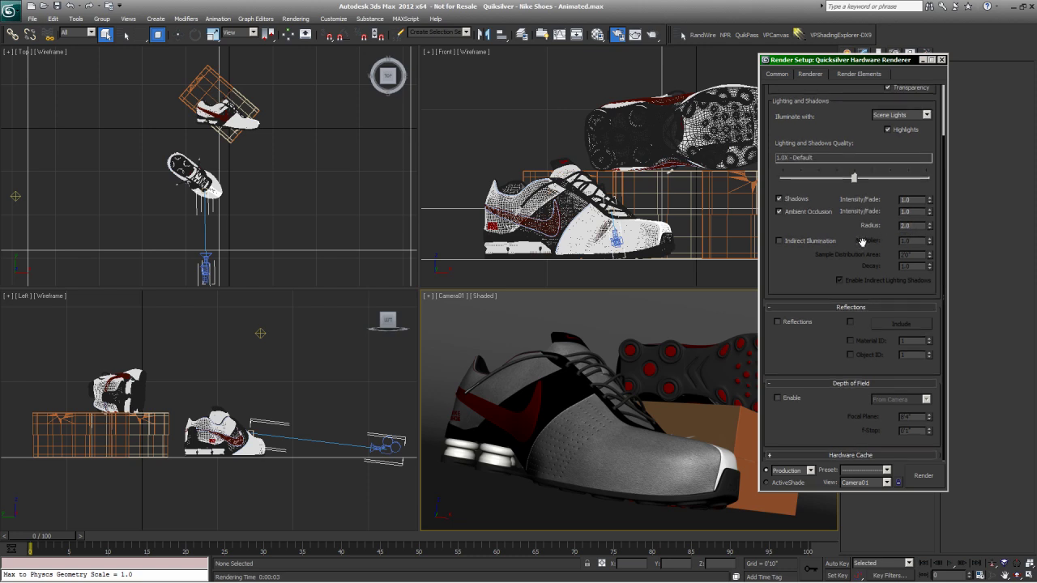
# - Check the display units and the system unit scale in the units setup
pyautogui.click(333, 18)
pyautogui.click(360, 137)
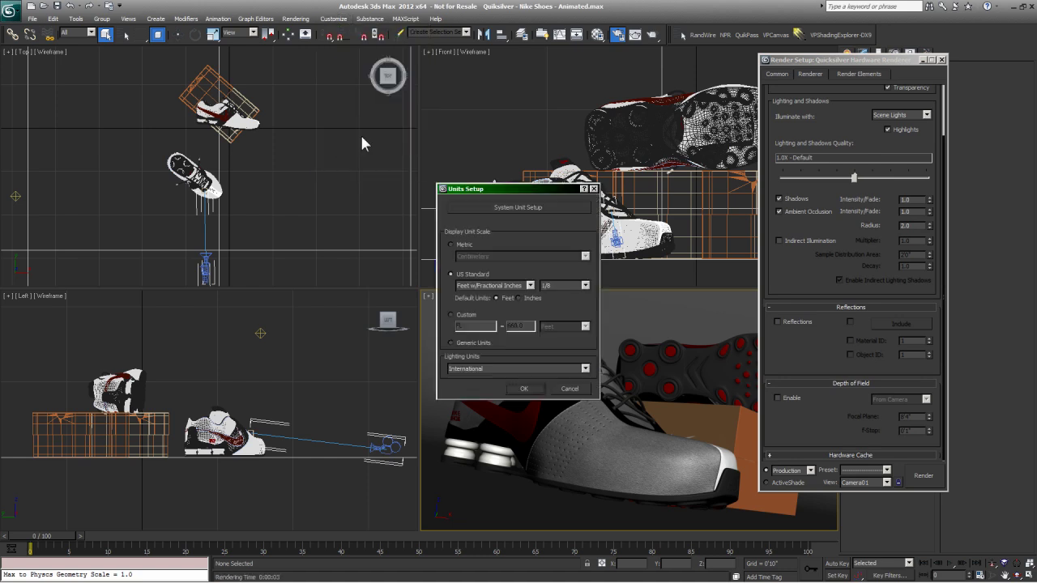
pyautogui.click(509, 209)
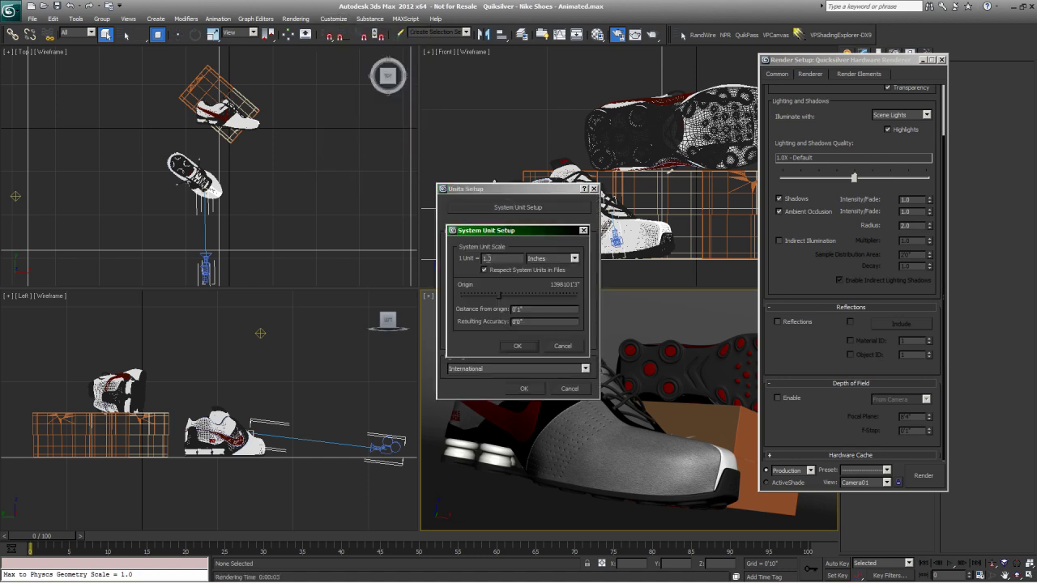
pyautogui.moveTo(482, 230); pyautogui.dragTo(319, 211)
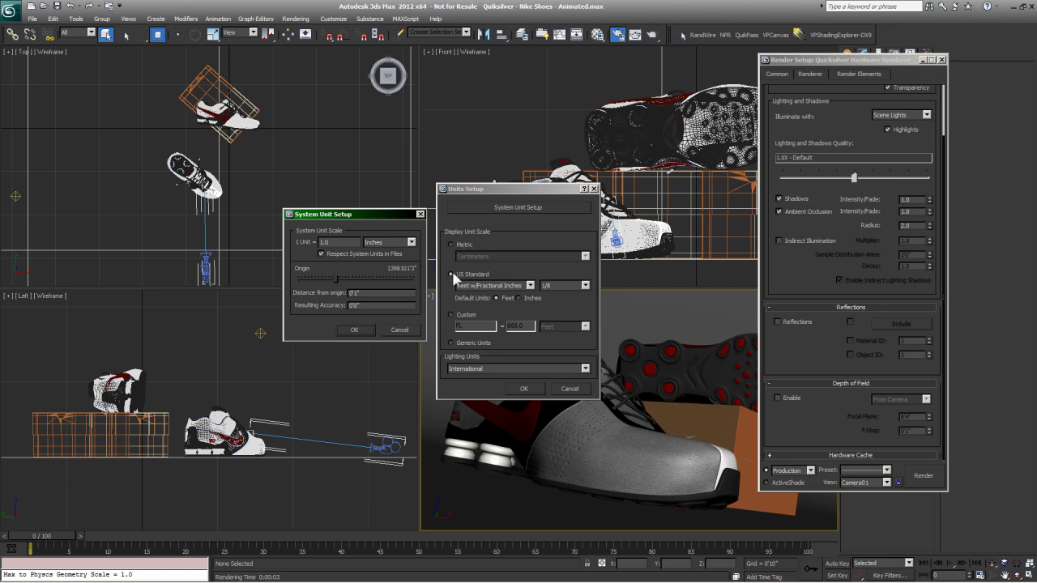
pyautogui.click(343, 329)
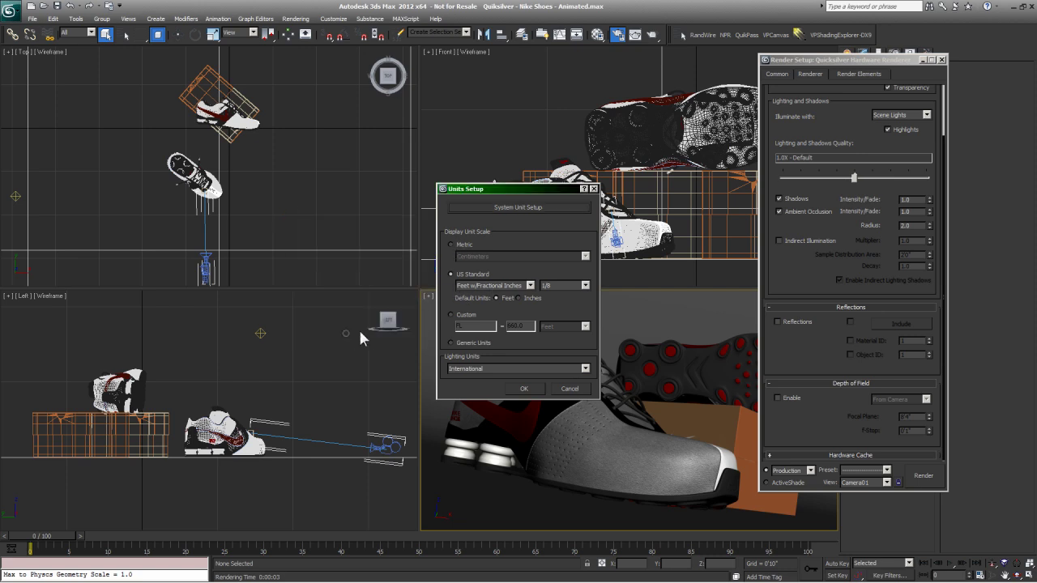
# - Draw a trial box about 0'3 5/8" by 0'3 2/8" beside the shoes in the Top view, zero its height, and delete it
pyautogui.click(941, 60)
pyautogui.click(847, 54)
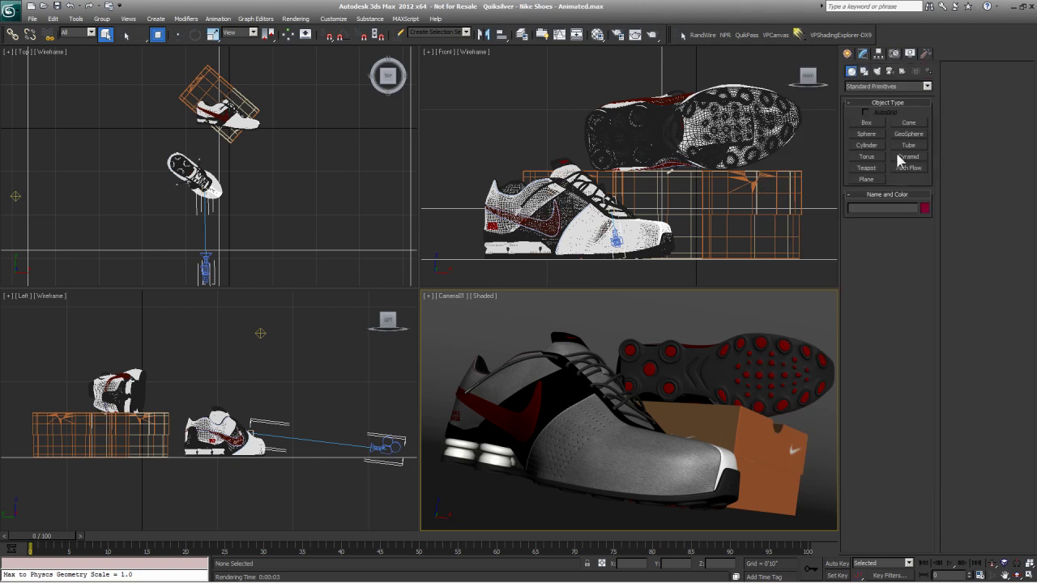
pyautogui.click(871, 122)
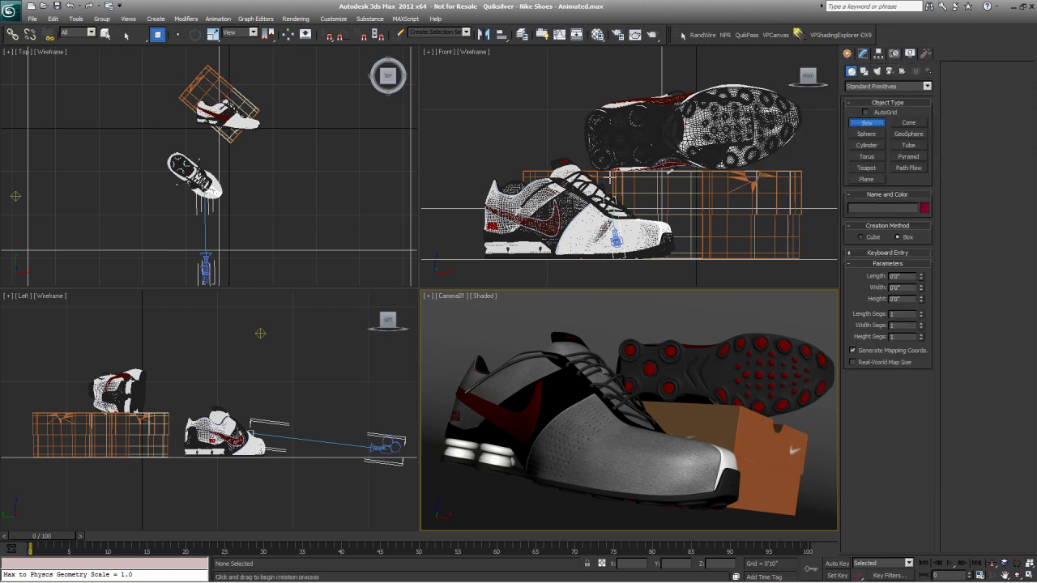
pyautogui.moveTo(239, 162); pyautogui.dragTo(254, 176)
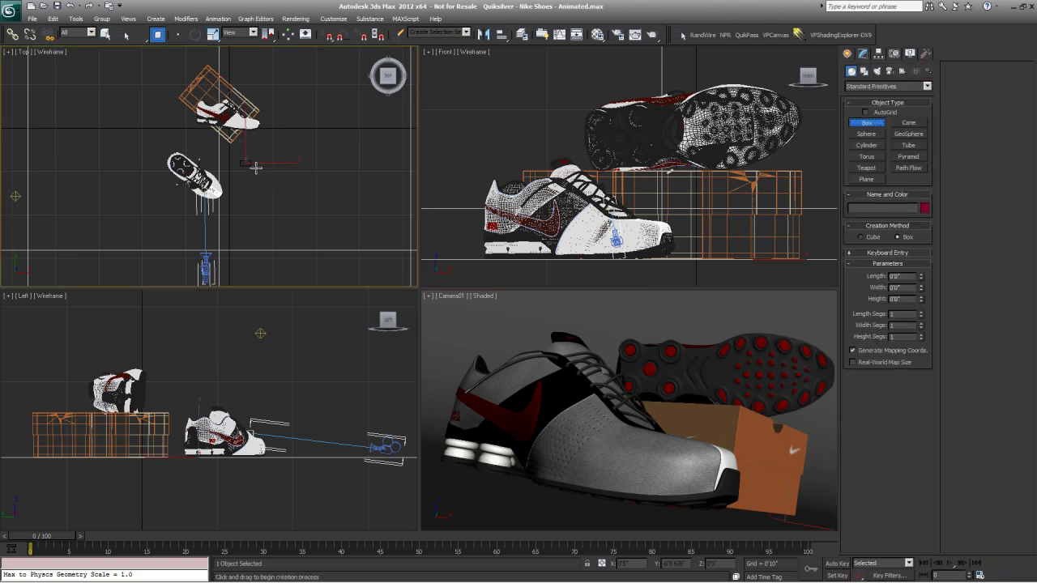
pyautogui.click(260, 118)
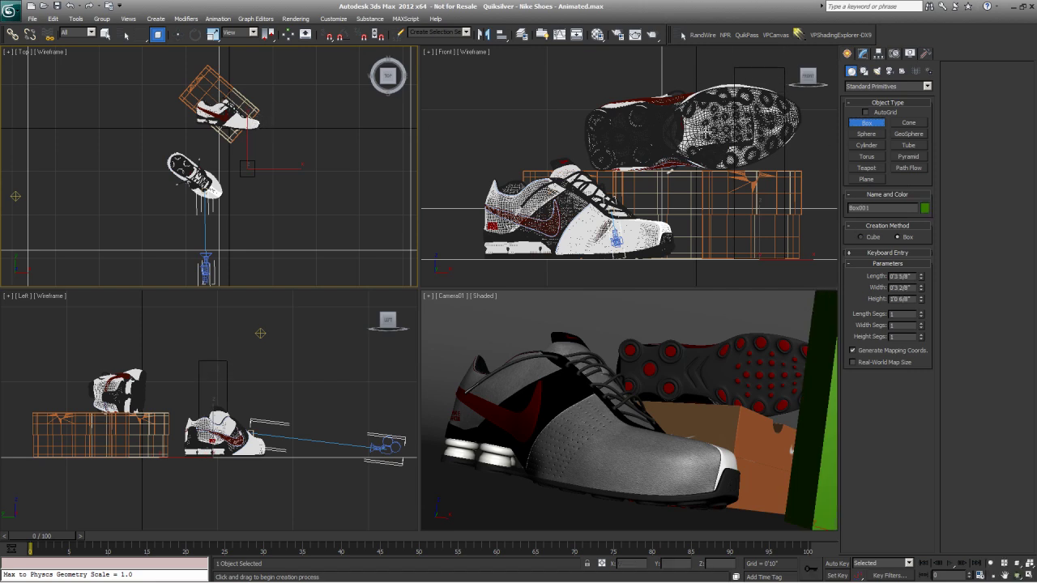
pyautogui.rightClick(921, 299)
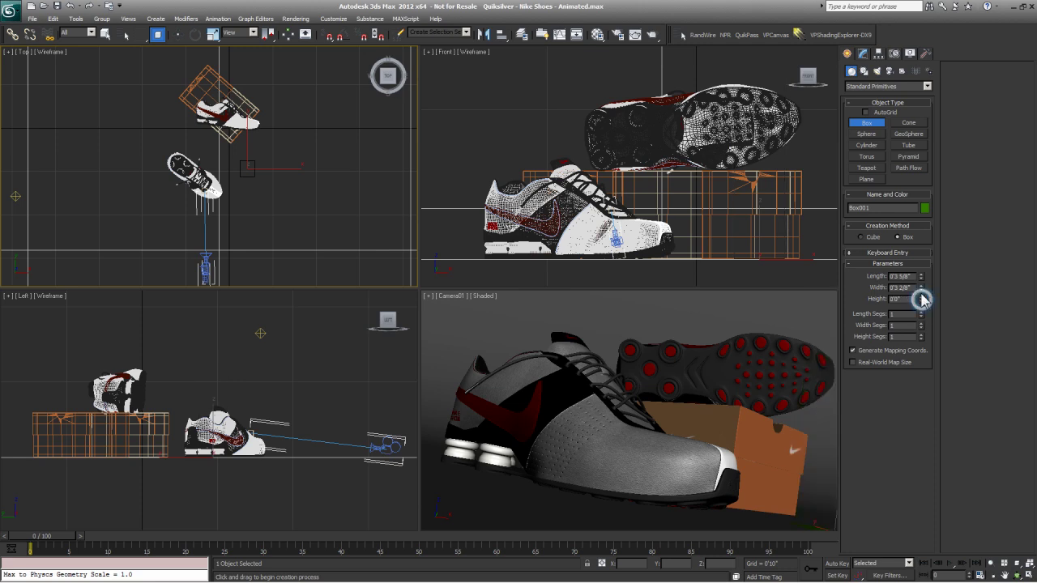
pyautogui.rightClick(264, 170)
pyautogui.click(370, 184)
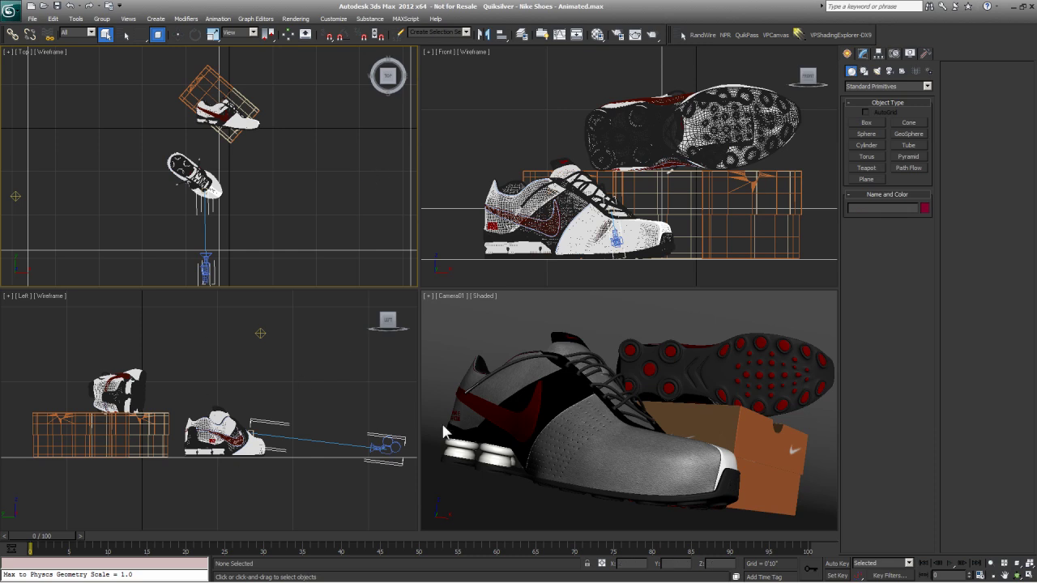
# - Render the Camera01 view with Ambient Occlusion turned on
pyautogui.rightClick(608, 374)
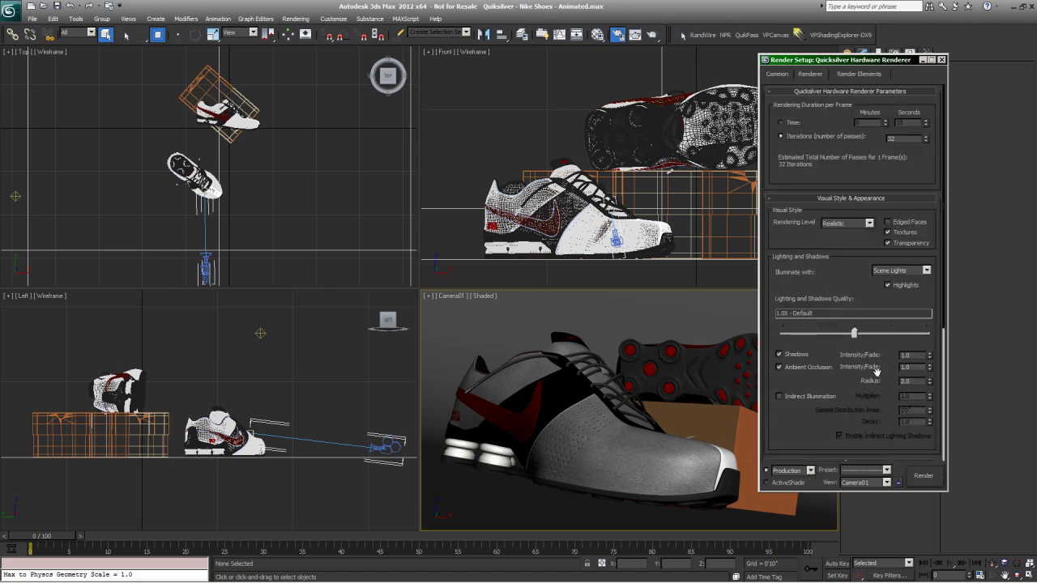
pyautogui.doubleClick(907, 381)
pyautogui.click(924, 477)
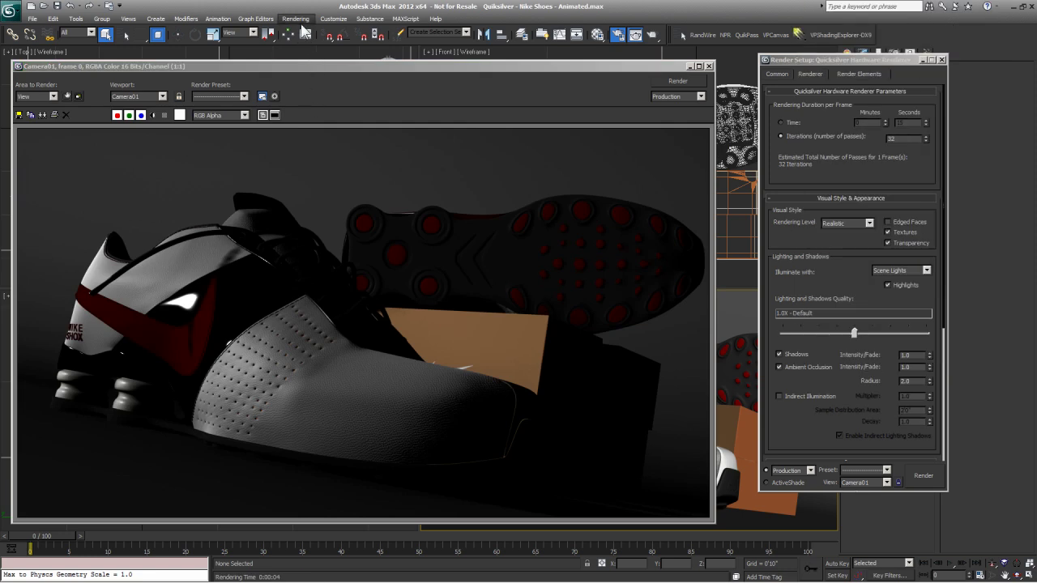
# - Load the last rendered image into Channel A of the RAM Player at 1280 x 720 and reposition the player window
pyautogui.moveTo(784, 276); pyautogui.dragTo(783, 220)
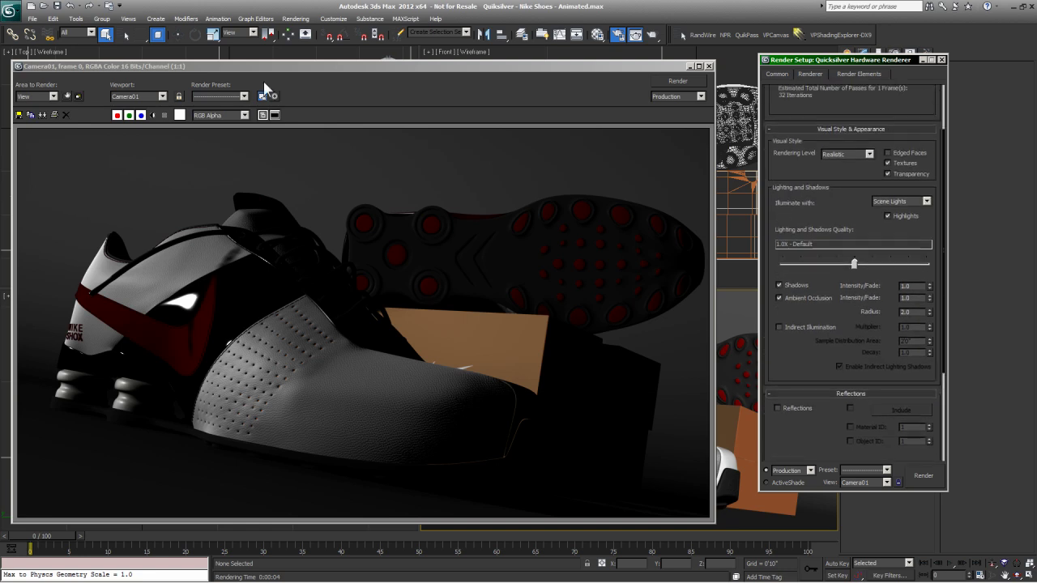
pyautogui.click(296, 18)
pyautogui.click(310, 249)
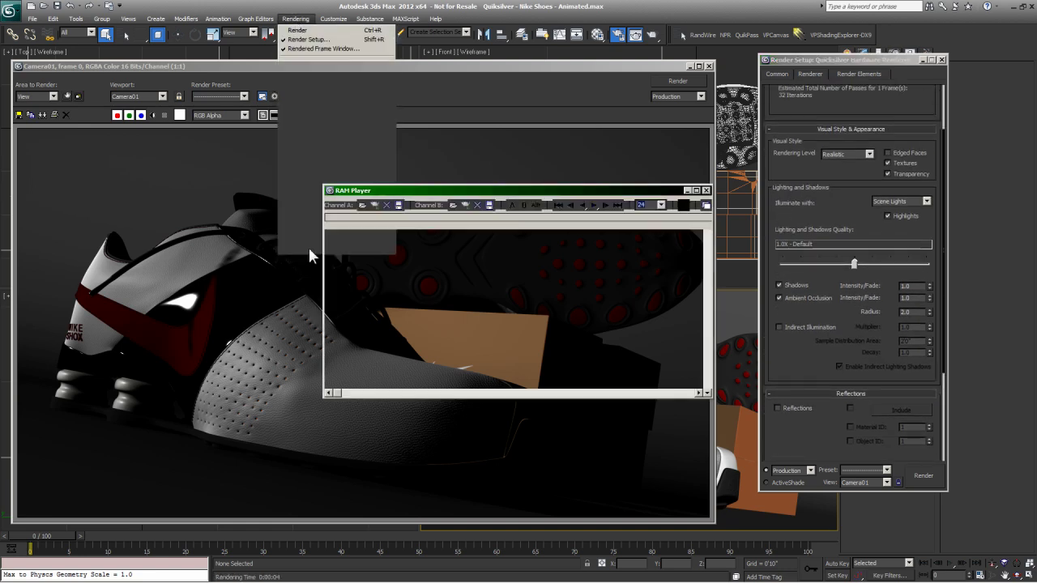
pyautogui.click(374, 205)
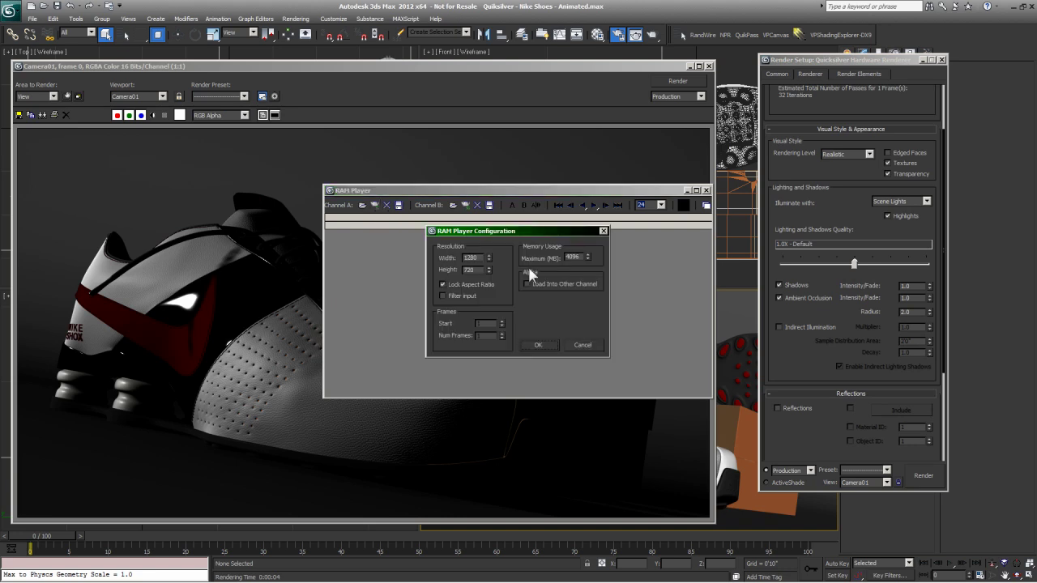
pyautogui.click(533, 348)
pyautogui.moveTo(487, 191); pyautogui.dragTo(187, 118)
# - Render Camera01 without Ambient Occlusion and compare the image in RAM Player Channel B against the render in Channel A
pyautogui.click(786, 293)
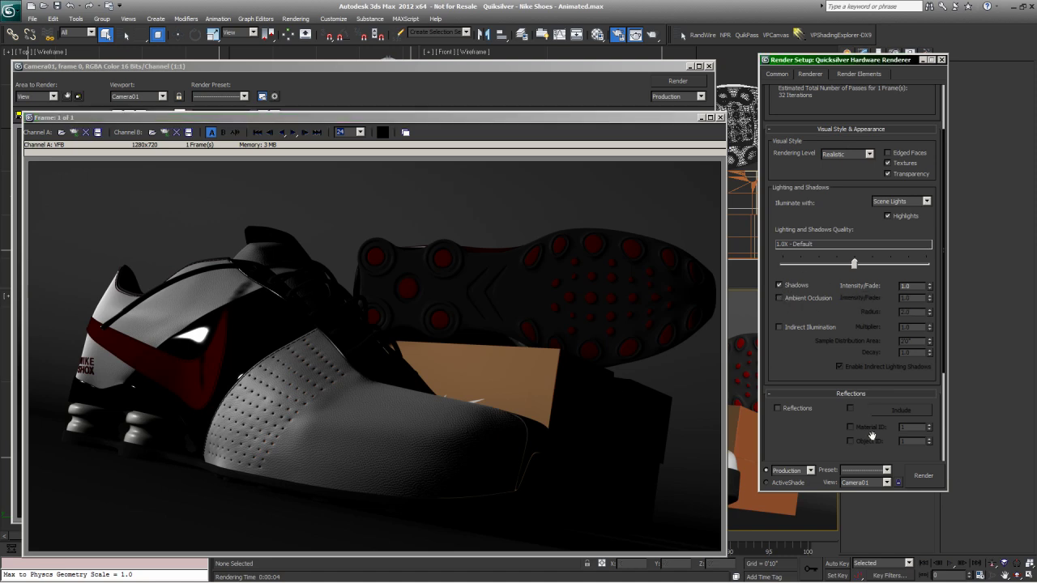
pyautogui.click(924, 475)
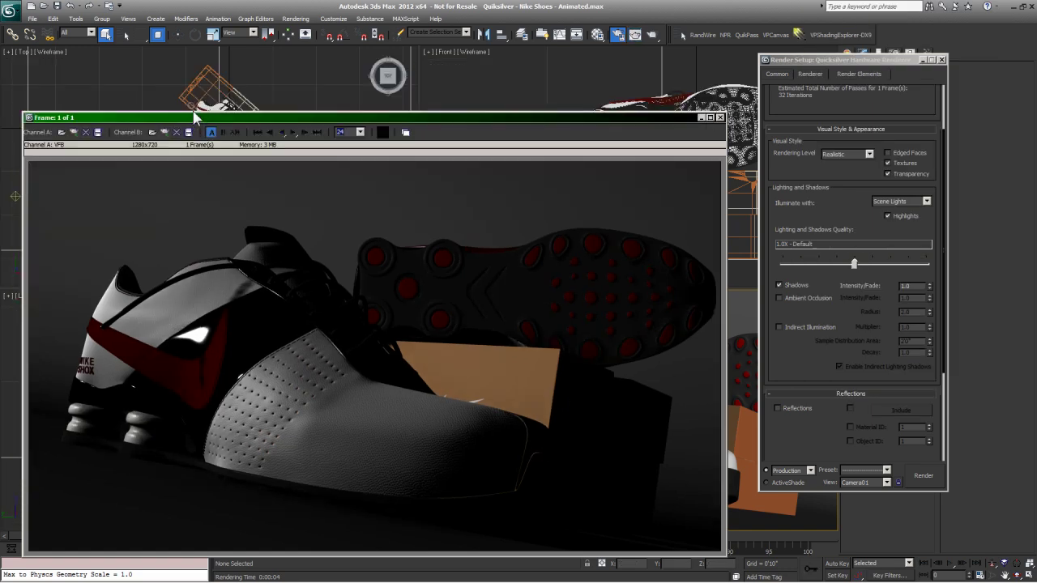
pyautogui.click(164, 132)
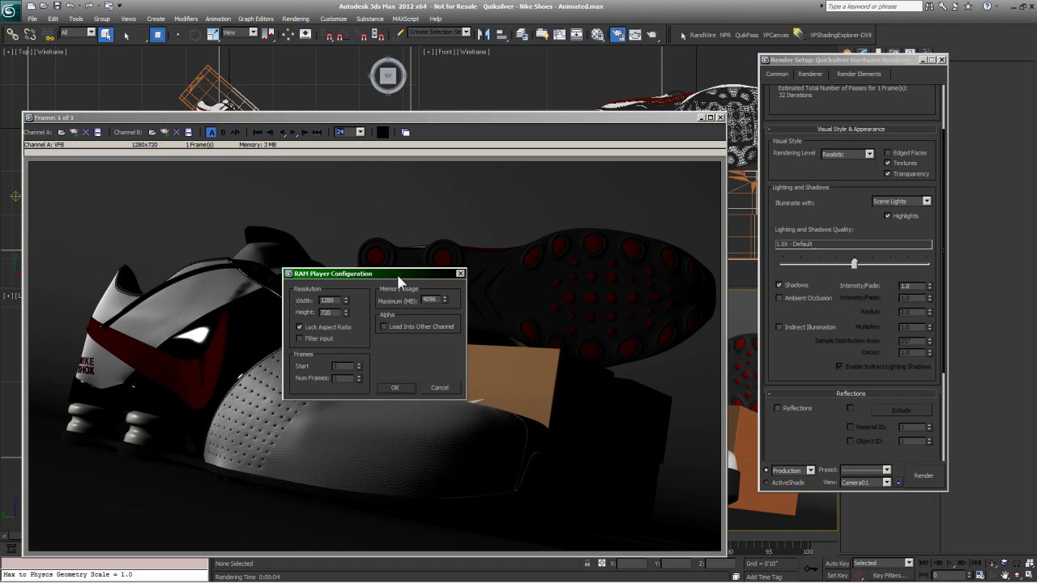
pyautogui.click(394, 387)
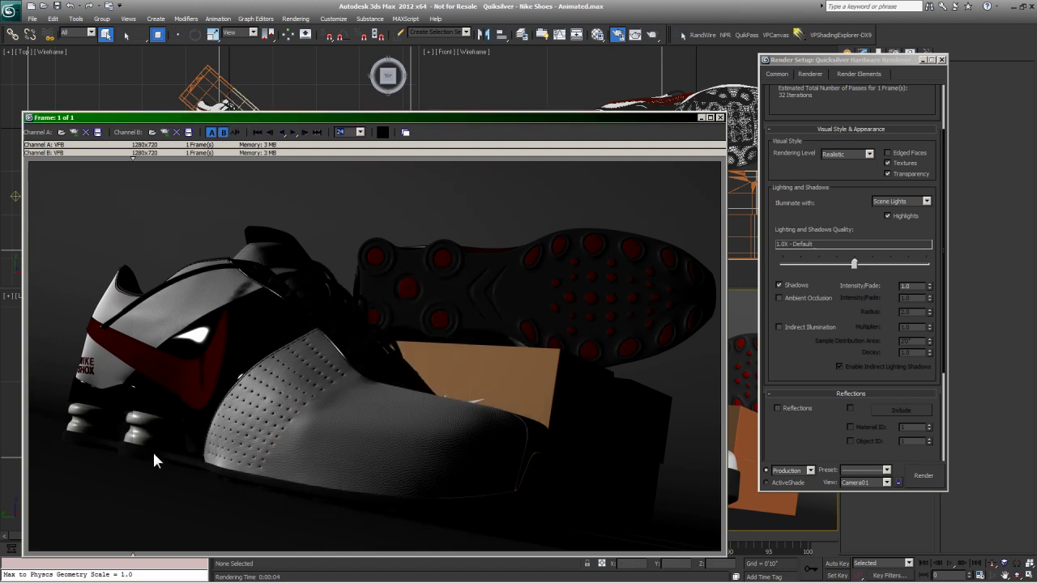
pyautogui.moveTo(597, 458)
pyautogui.mouseDown()
pyautogui.moveTo(185, 428)
pyautogui.moveTo(545, 446)
pyautogui.moveTo(142, 444)
pyautogui.moveTo(230, 469)
pyautogui.mouseUp()
# - Turn on Ambient Occlusion with a radius of 4.0 and Indirect Illumination, and render the Camera01 view again
pyautogui.click(791, 299)
pyautogui.doubleClick(907, 312)
pyautogui.write('4')
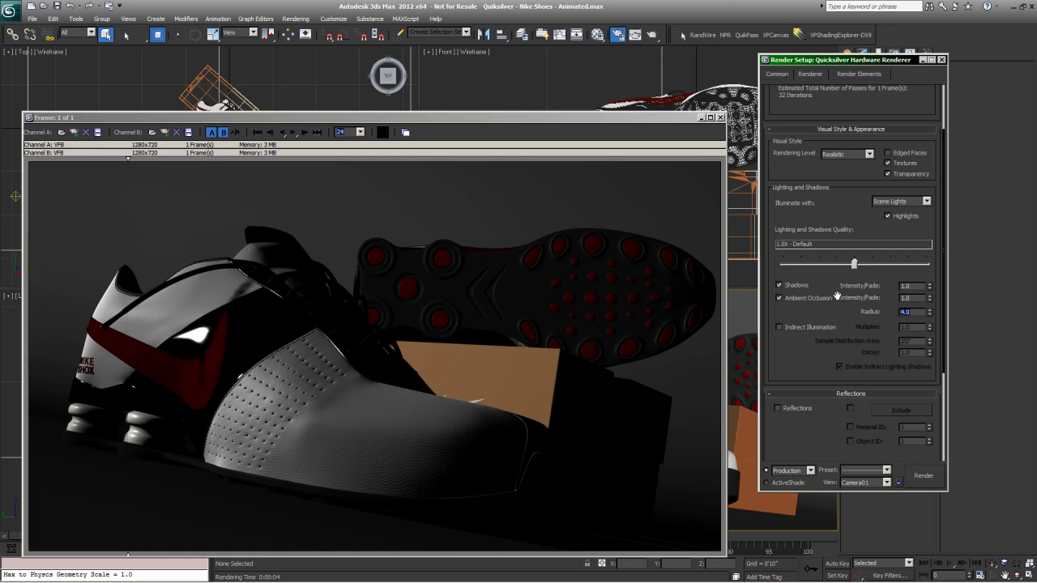
pyautogui.click(779, 327)
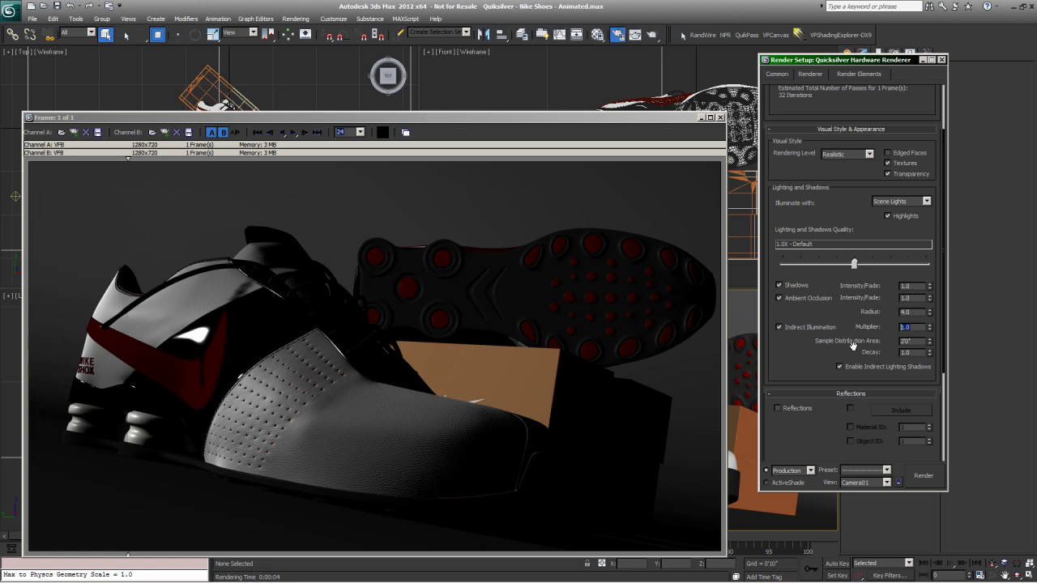
pyautogui.click(921, 342)
pyautogui.click(924, 477)
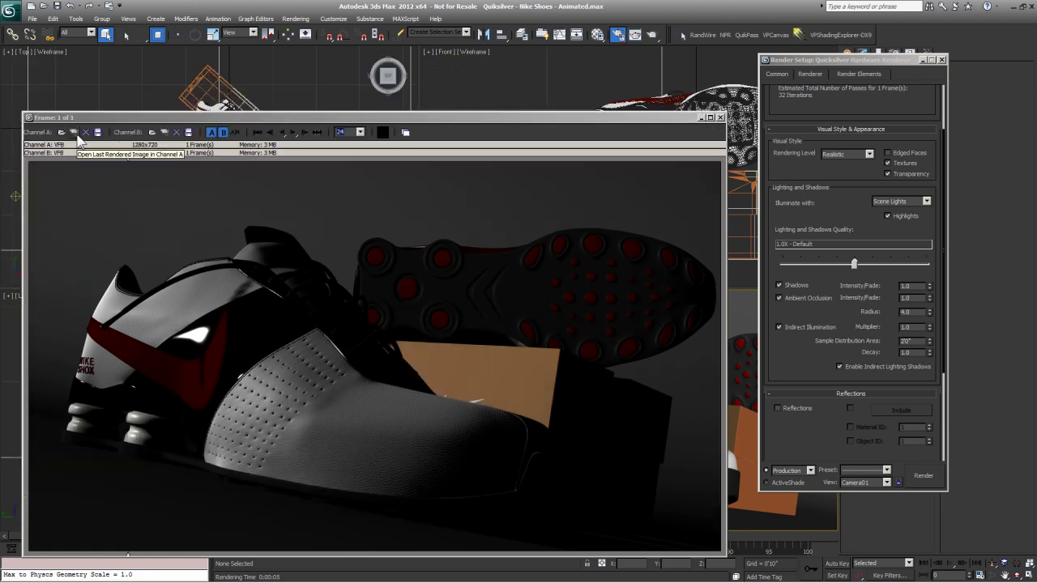
# - Load the new render into RAM Player Channel A, compare it with Channel B, and minimize the player
pyautogui.click(76, 134)
pyautogui.click(397, 388)
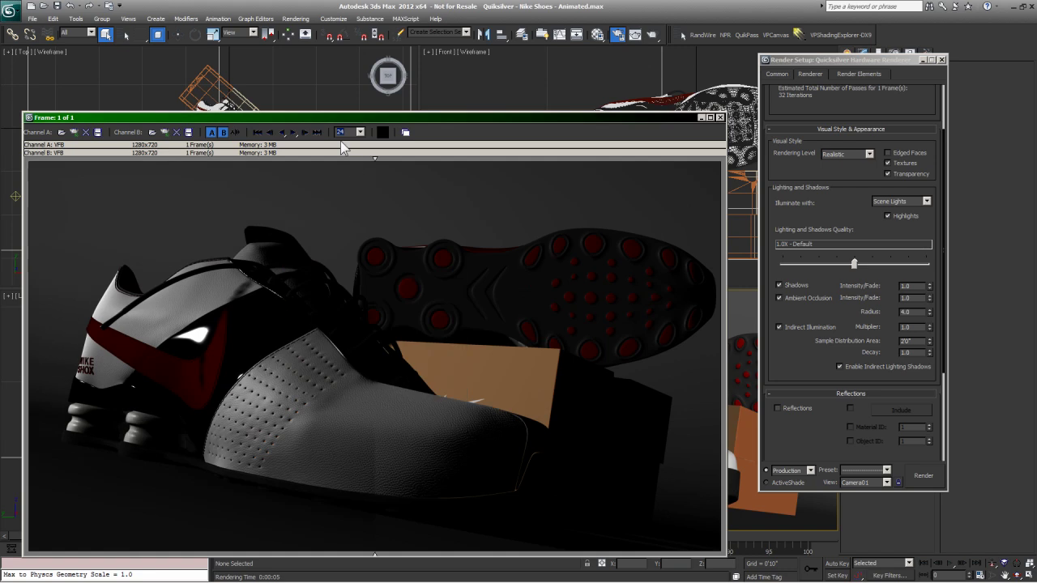
pyautogui.moveTo(342, 120); pyautogui.dragTo(338, 83)
pyautogui.moveTo(64, 429); pyautogui.dragTo(156, 407)
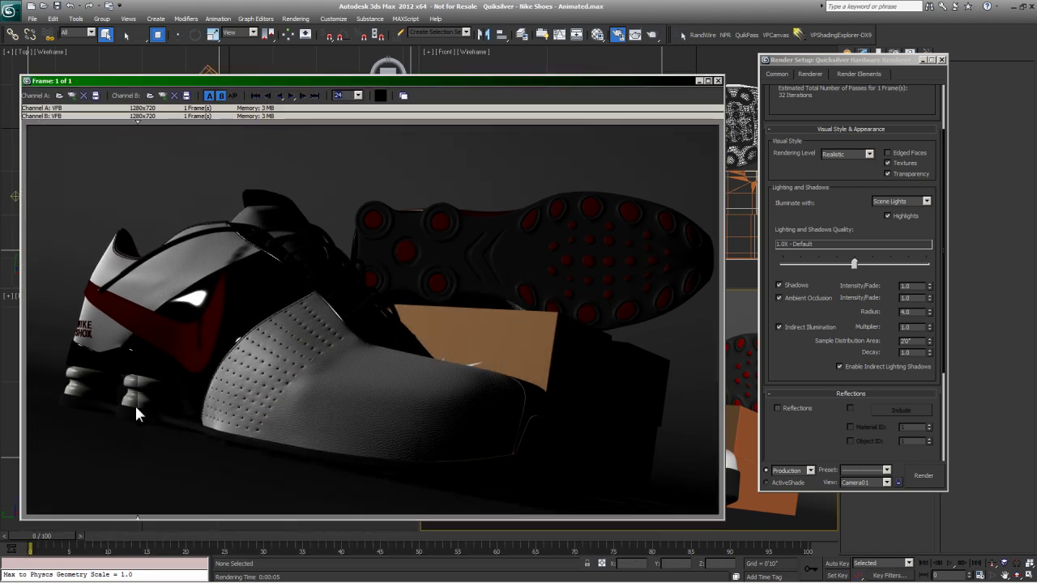
pyautogui.moveTo(69, 417); pyautogui.dragTo(393, 374)
pyautogui.click(698, 80)
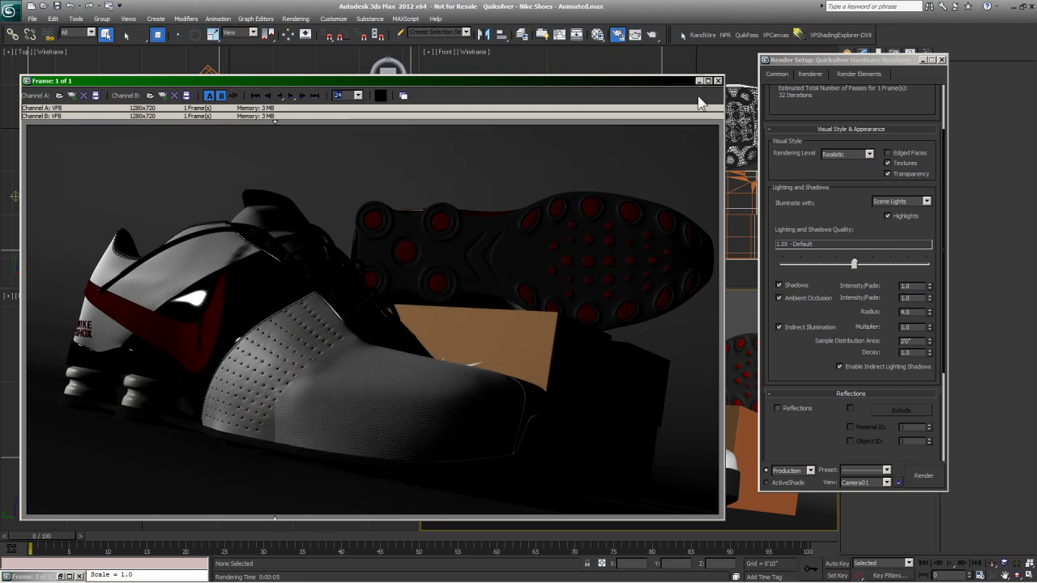
# - Turn on Reflections in the Quicksilver render settings and switch to the Quicksilver Hardware Renderer page in the 3ds Max Reference
pyautogui.scroll(-5, 796, 357)
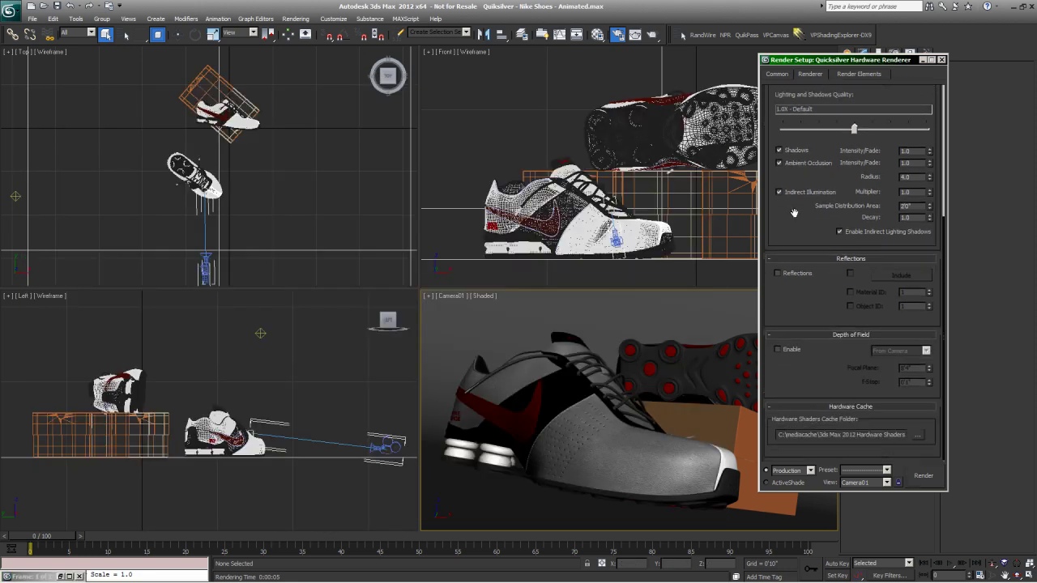
pyautogui.click(777, 273)
pyautogui.hotkey('alt', 'Tab')
pyautogui.hotkey('alt', 'Tab')
pyautogui.hotkey('alt', 'Tab')
pyautogui.hotkey('alt', 'Tab')
pyautogui.hotkey('alt', 'Tab')
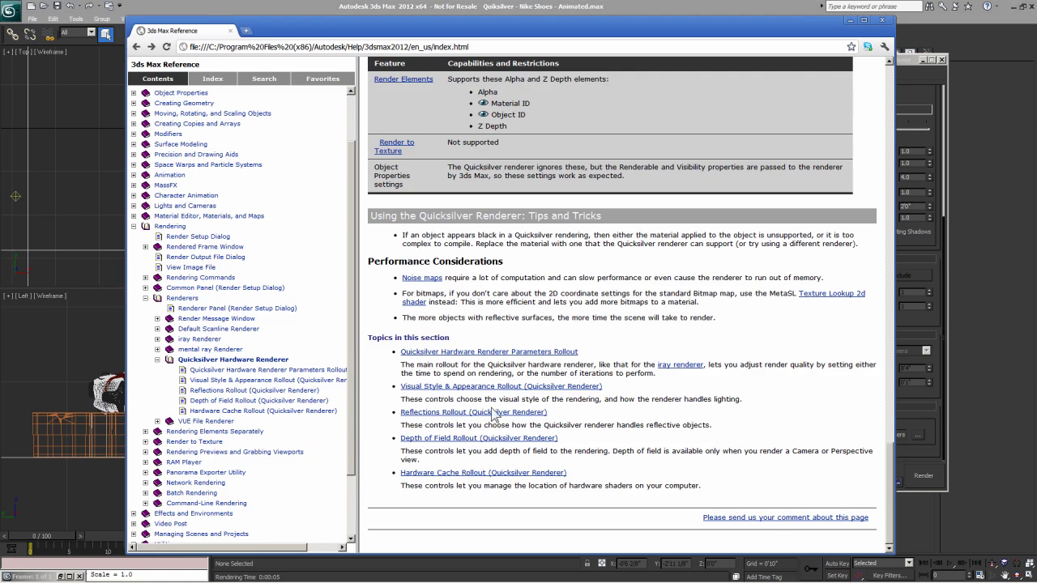
# - Read the important note on the Reflections Rollout (Quicksilver Renderer) page of the reference and switch back to 3ds Max
pyautogui.click(419, 413)
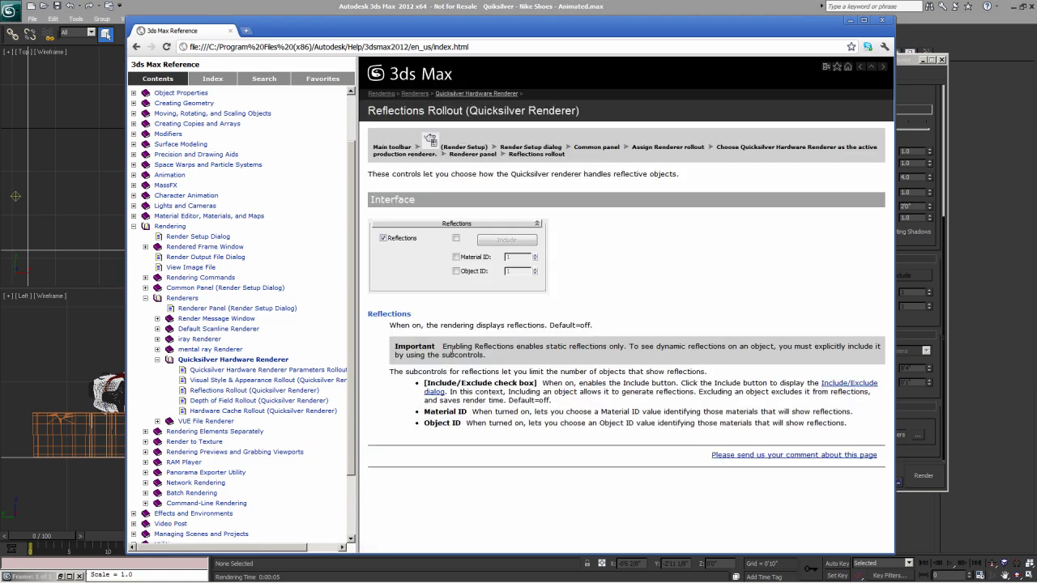
pyautogui.moveTo(444, 346); pyautogui.dragTo(476, 347)
pyautogui.click(531, 353)
pyautogui.click(849, 19)
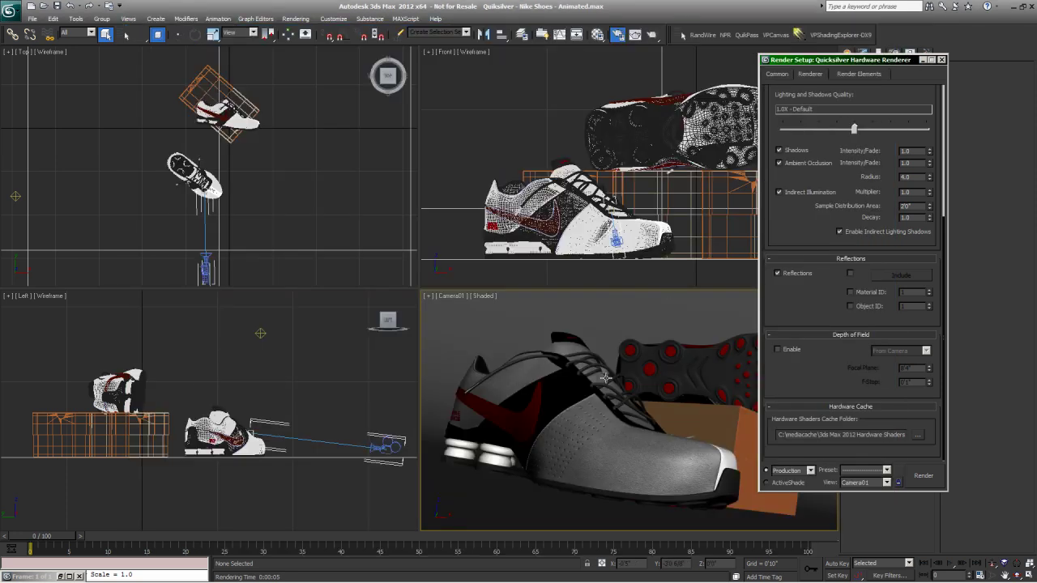
# - Select the front shoe, open the Exclude/Include object list for reflections, cancel it and turn the include option back off
pyautogui.click(672, 416)
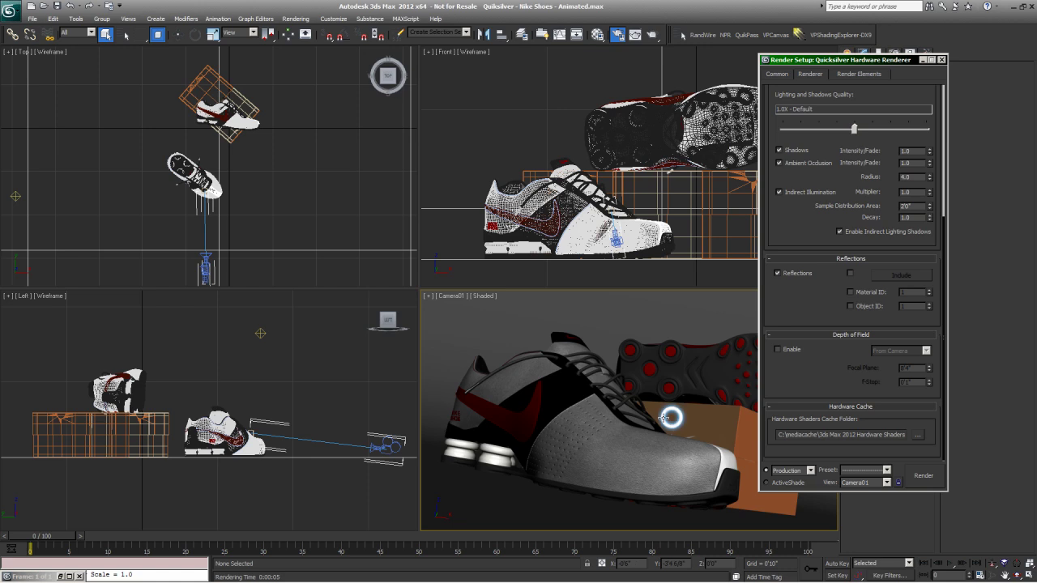
pyautogui.click(525, 399)
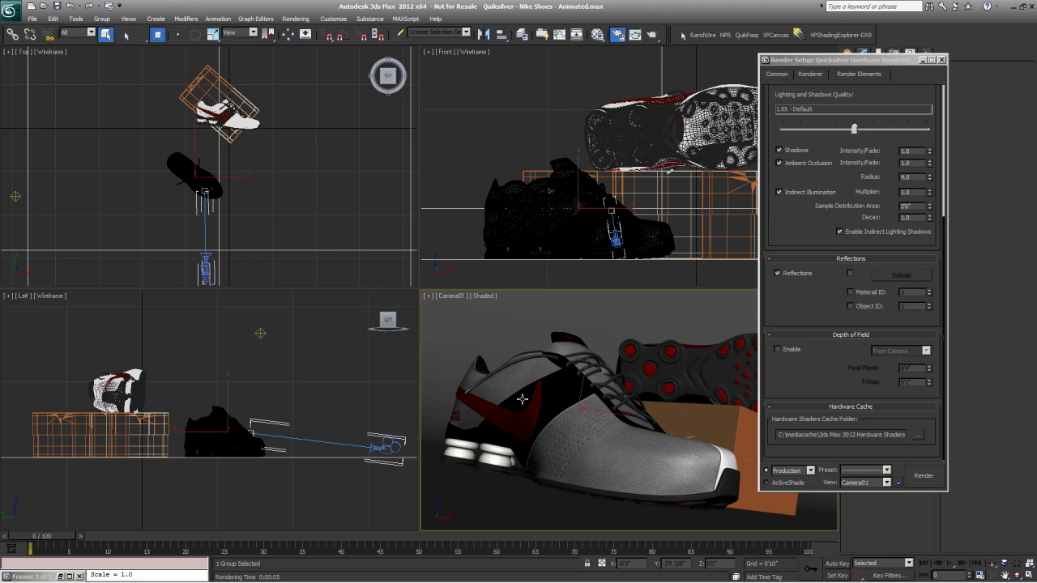
pyautogui.click(851, 273)
pyautogui.click(901, 275)
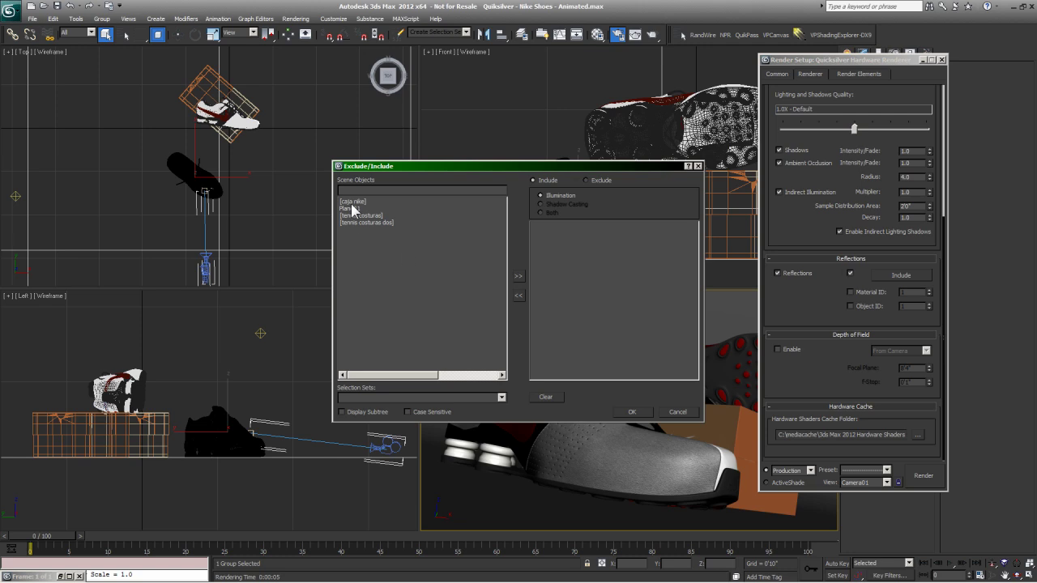
pyautogui.moveTo(387, 167); pyautogui.dragTo(305, 161)
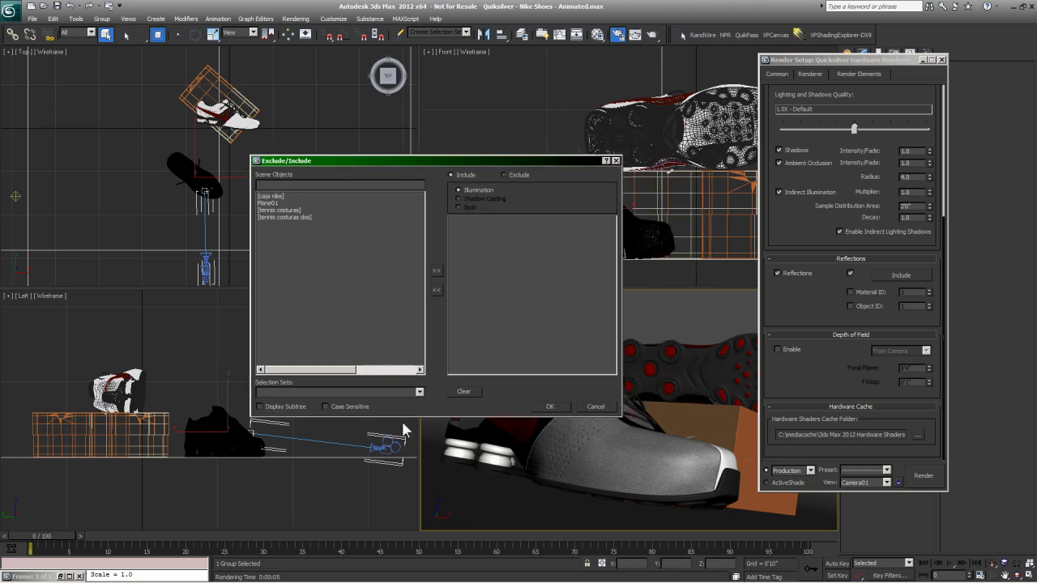
pyautogui.click(604, 406)
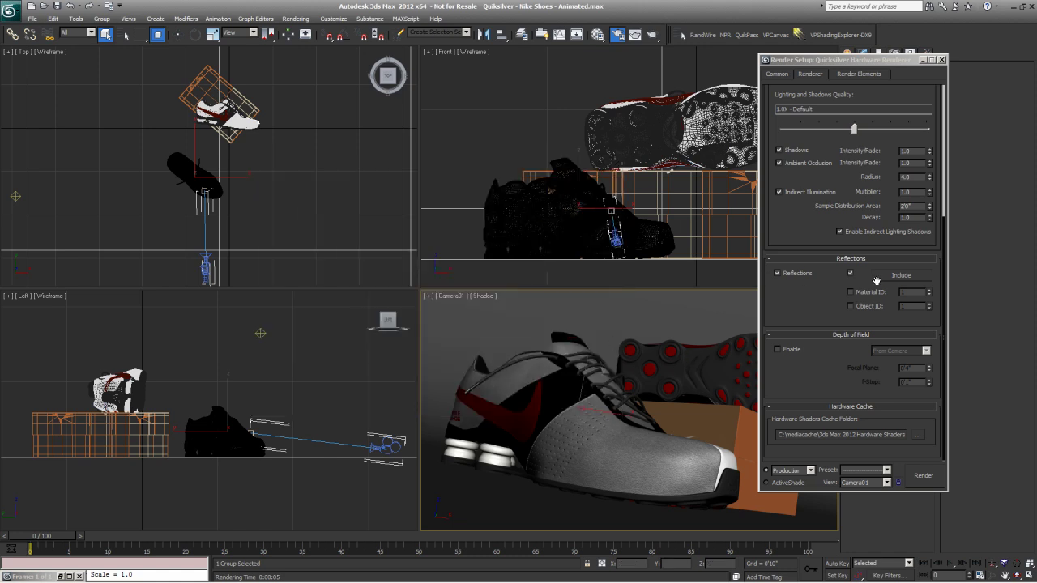
pyautogui.click(850, 273)
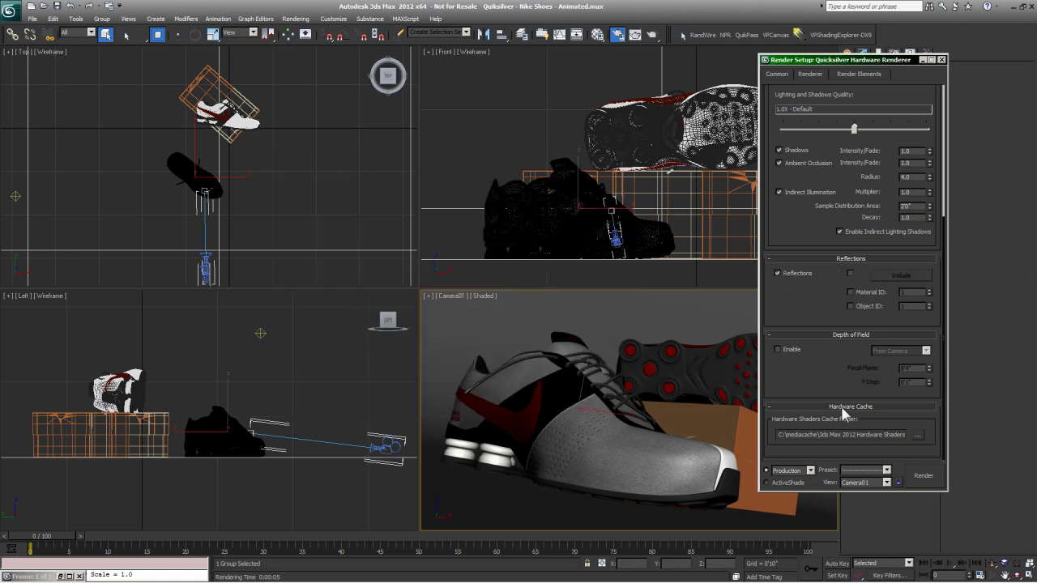
# - Render Camera01 with Reflections on, load the image into RAM Player Channel B, compare it with Channel A and minimize the player
pyautogui.click(920, 478)
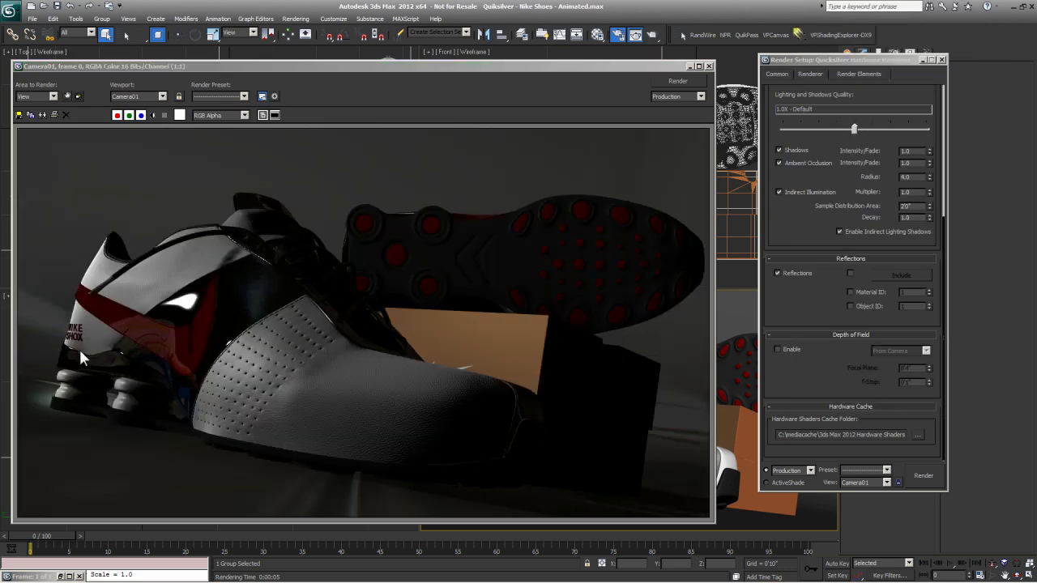
pyautogui.click(63, 576)
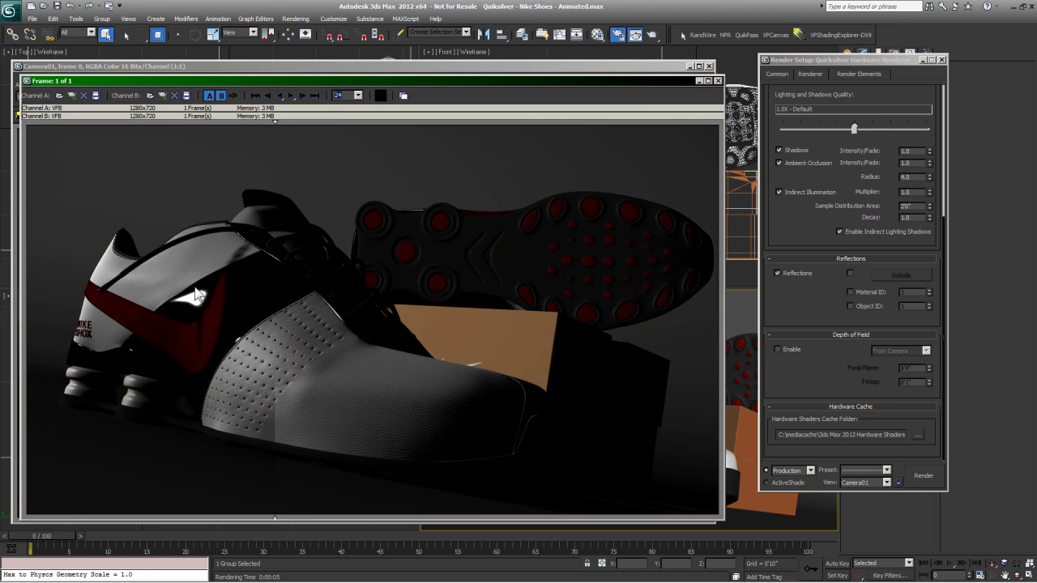
pyautogui.click(162, 95)
pyautogui.click(395, 351)
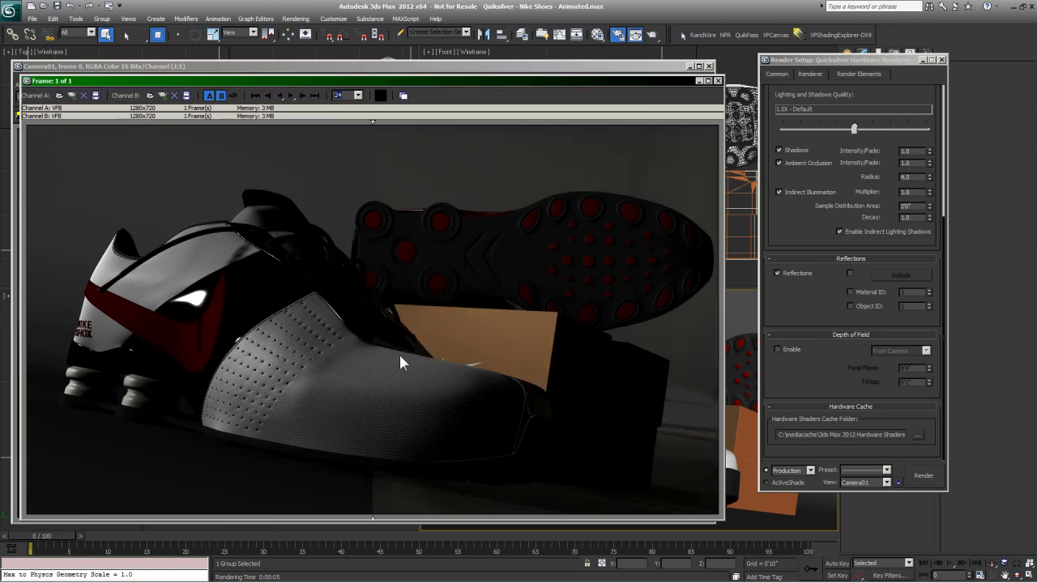
pyautogui.moveTo(342, 389); pyautogui.dragTo(400, 389)
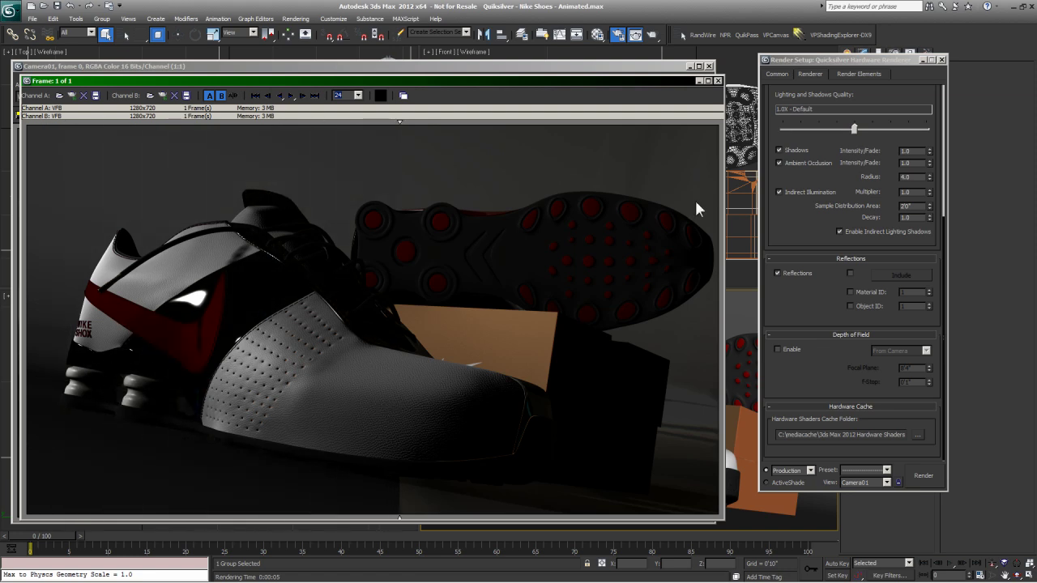
pyautogui.click(698, 81)
# - Enable Depth of Field in the Quicksilver render settings, close the rendered frame and show the parameters of Camera01
pyautogui.click(778, 349)
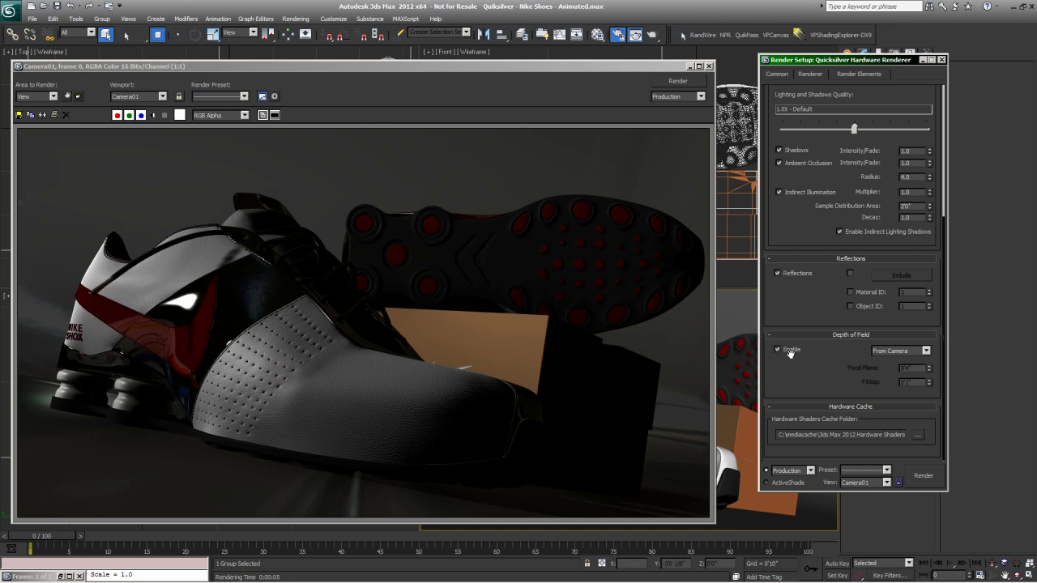
pyautogui.click(709, 67)
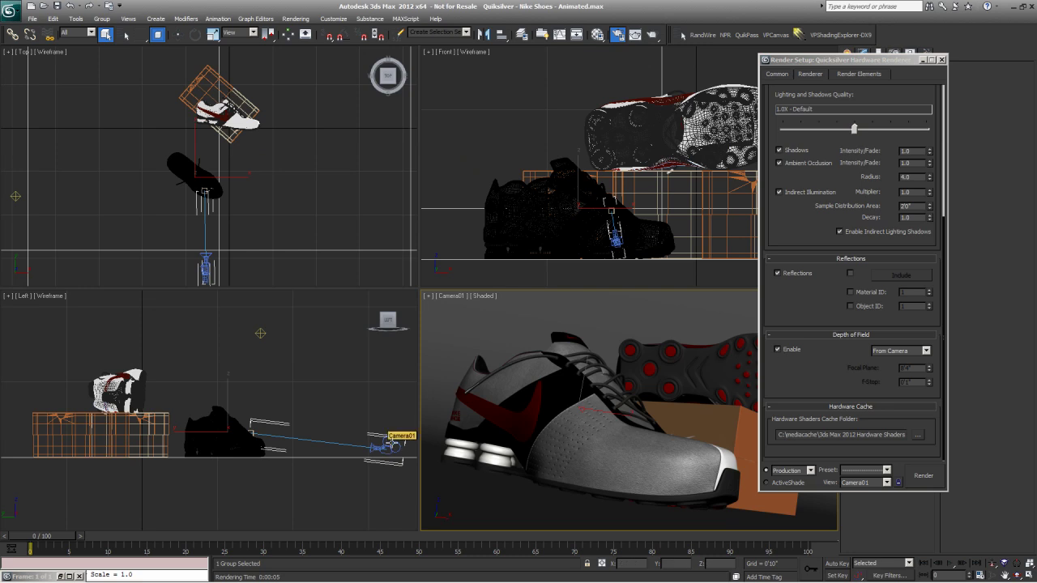
pyautogui.click(391, 440)
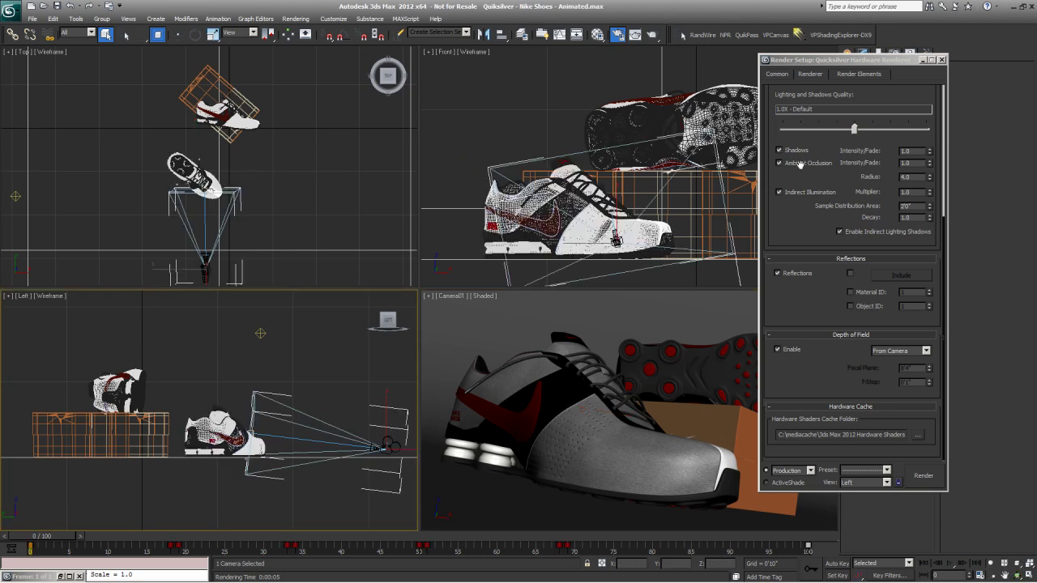
pyautogui.click(922, 59)
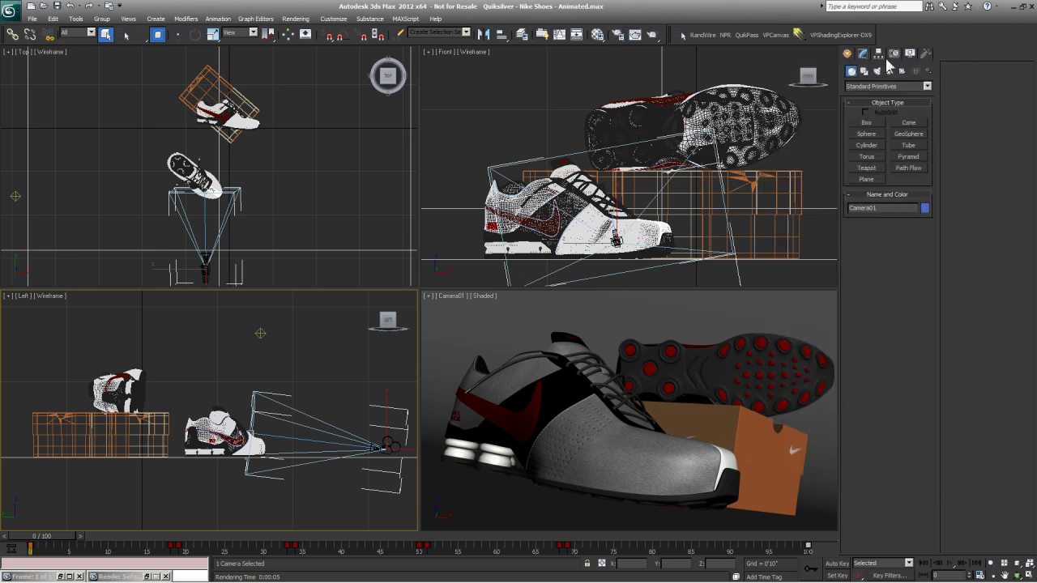
pyautogui.click(863, 55)
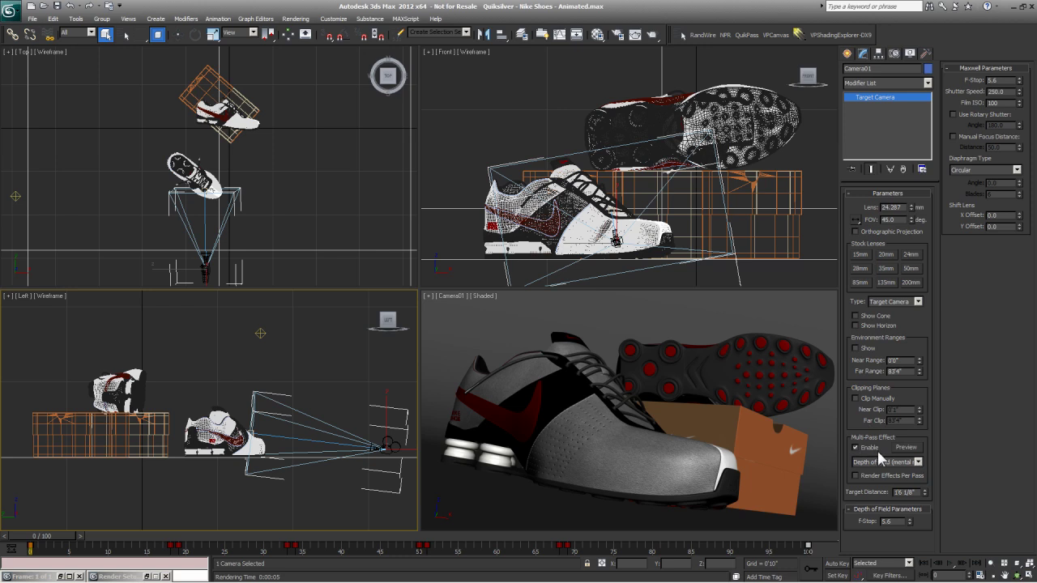
# - Activate the Camera01 view, collapse the Hardware Cache settings, render the view with Depth of Field and close the rendered frame
pyautogui.click(564, 313)
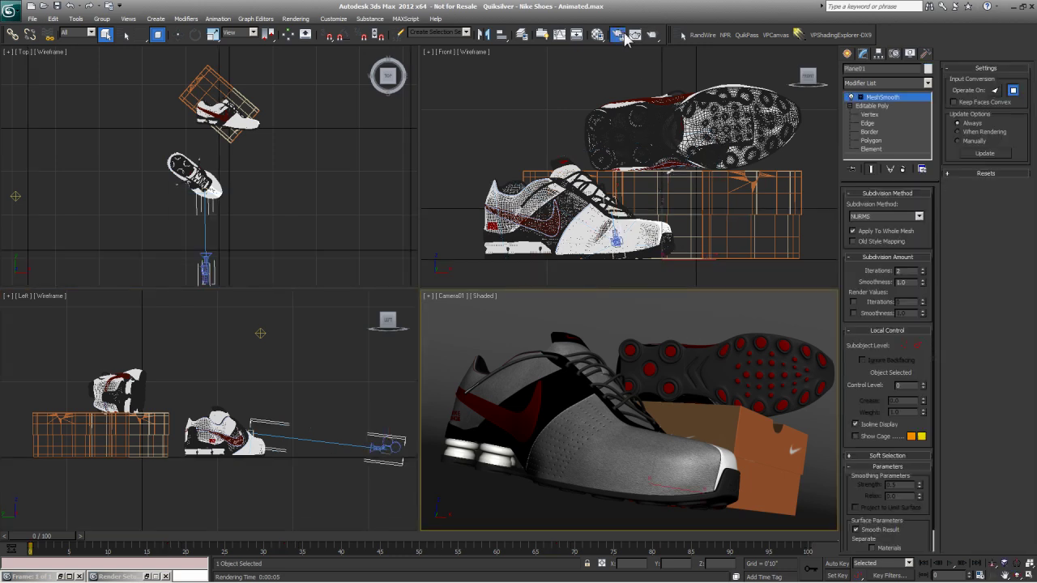
pyautogui.click(621, 35)
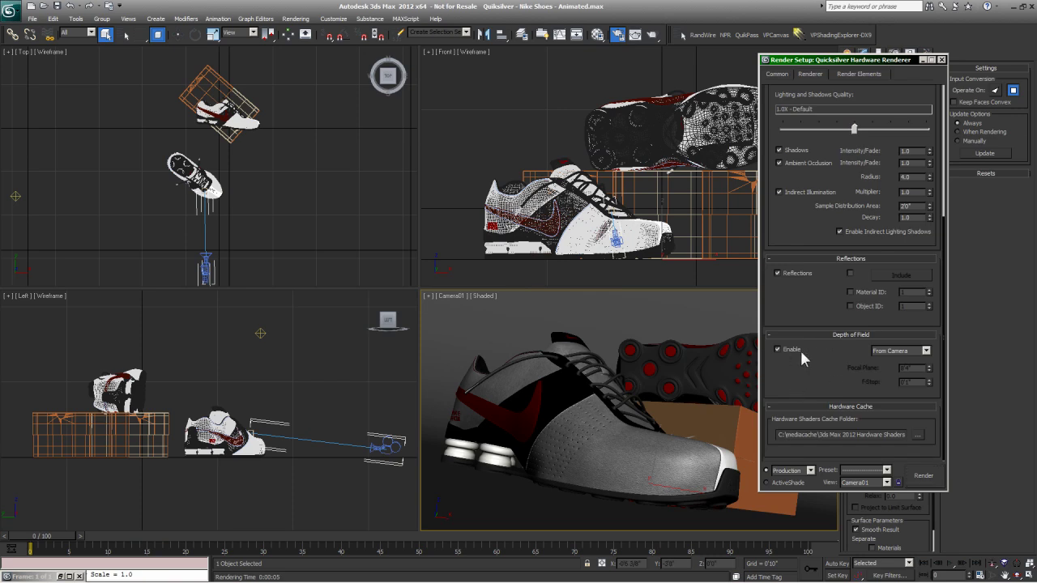
pyautogui.click(779, 406)
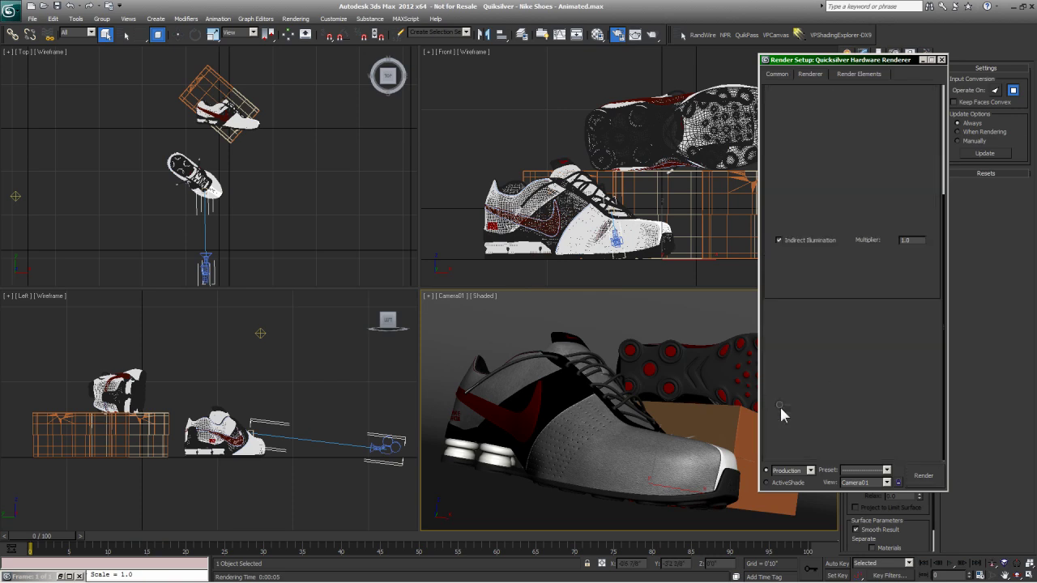
pyautogui.click(924, 478)
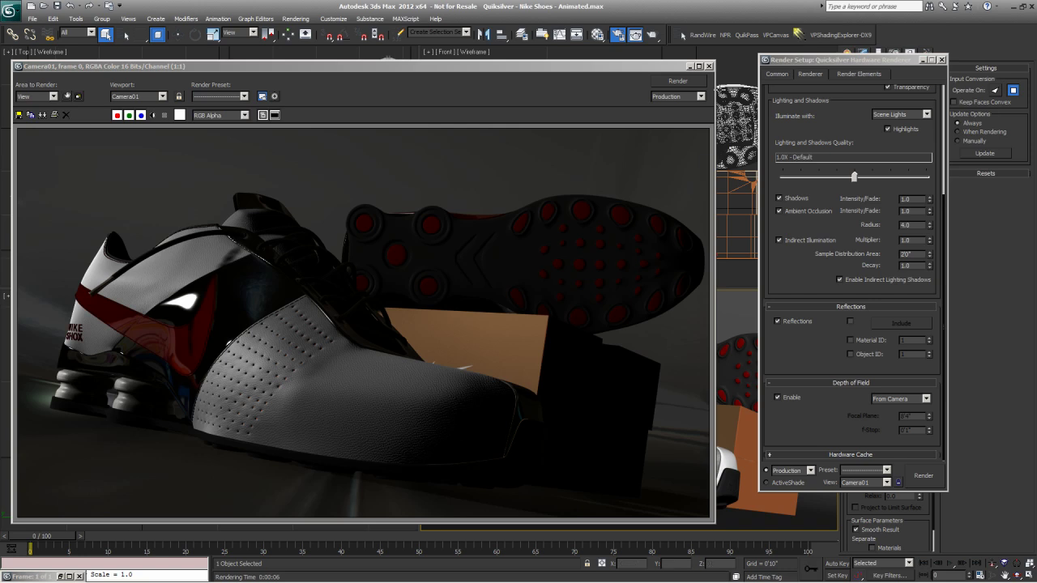
pyautogui.click(709, 66)
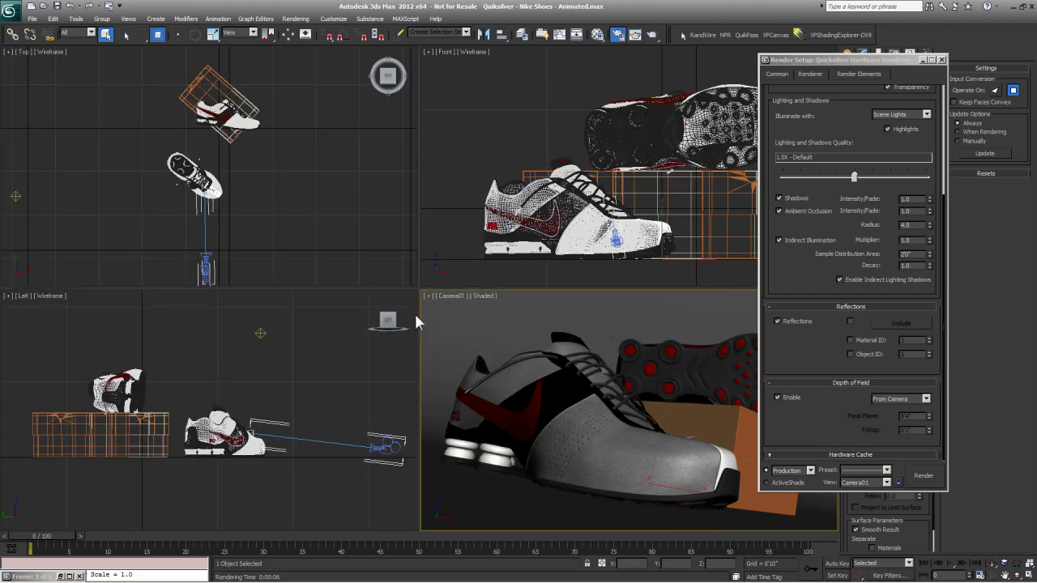
# - Select Camera01, choose Depth of Field (mental ray) as its enabled multi-pass effect, and render the Camera01 view
pyautogui.click(390, 444)
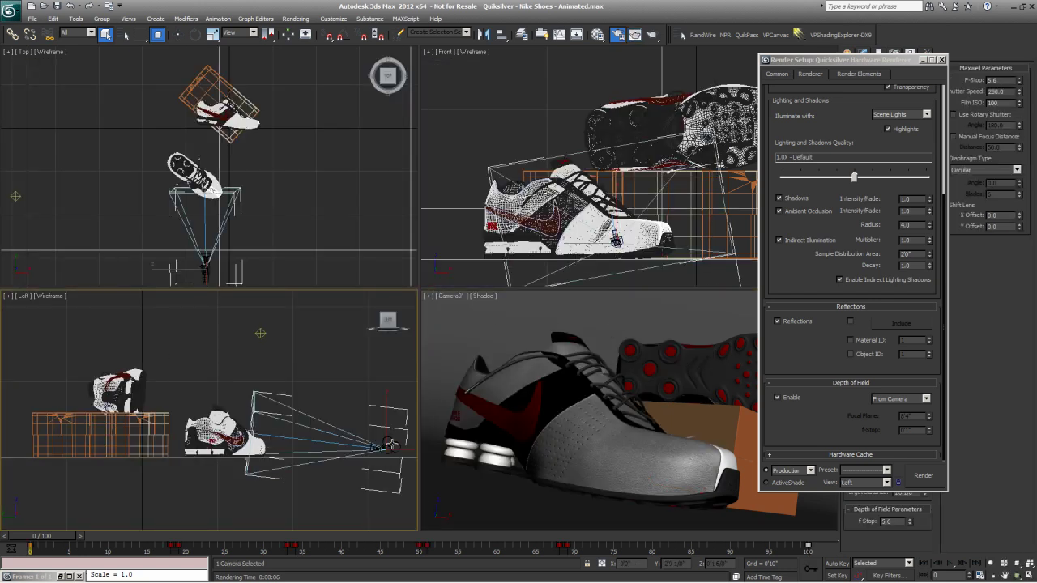
pyautogui.moveTo(897, 64); pyautogui.dragTo(676, 71)
pyautogui.click(856, 448)
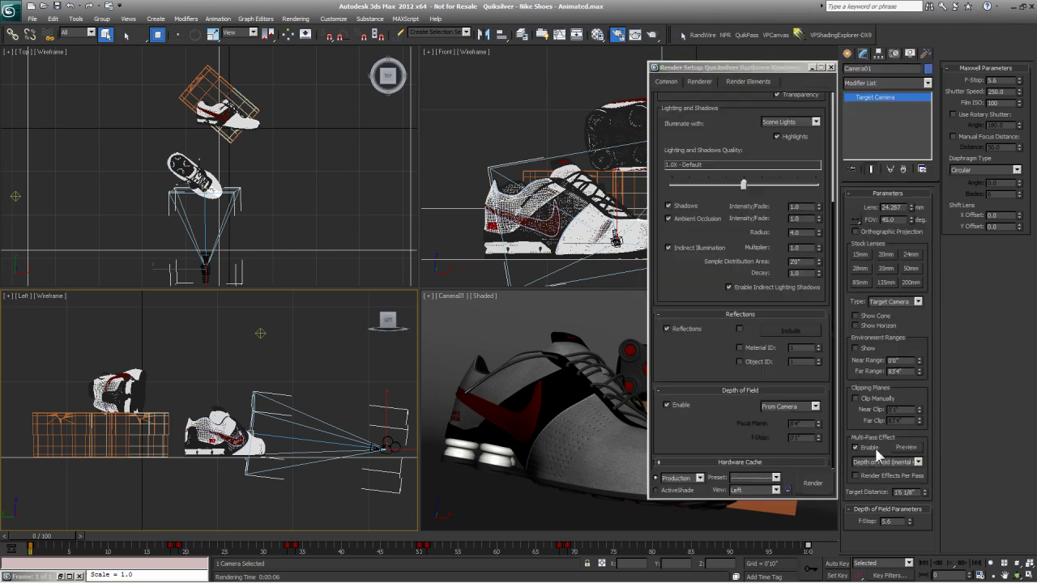
pyautogui.click(881, 462)
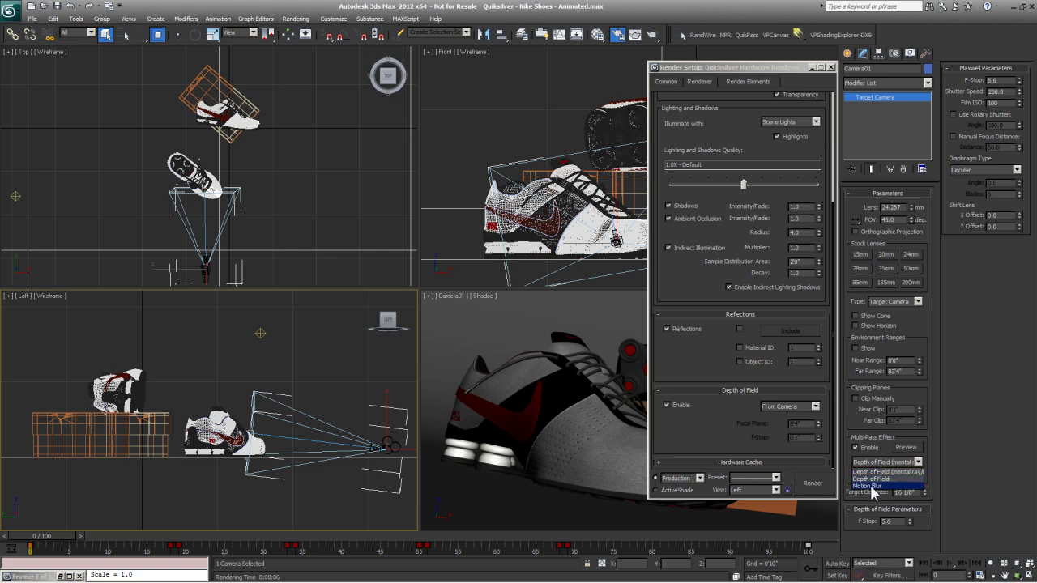
pyautogui.click(915, 472)
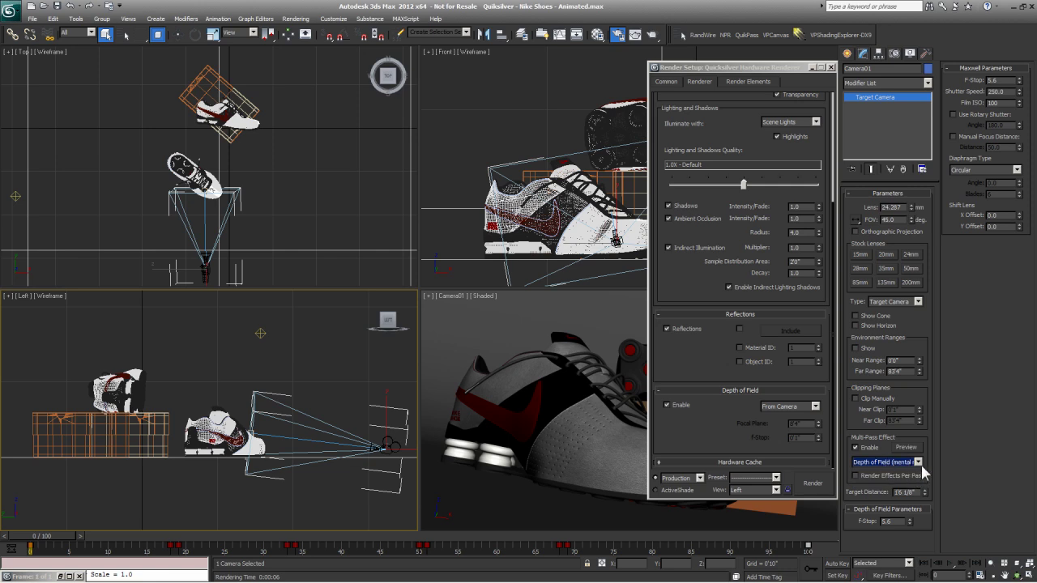
pyautogui.rightClick(522, 351)
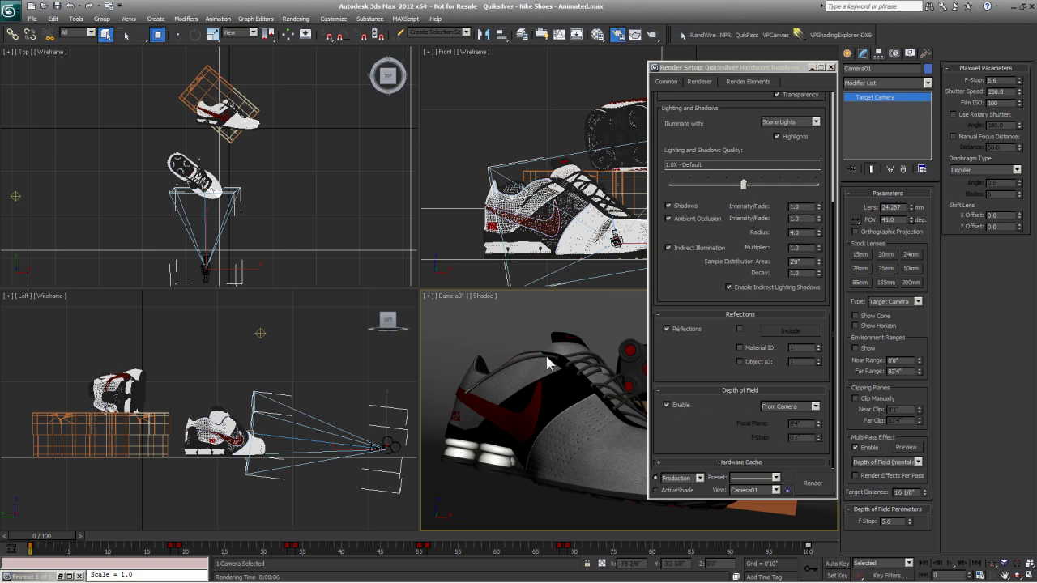
pyautogui.click(812, 484)
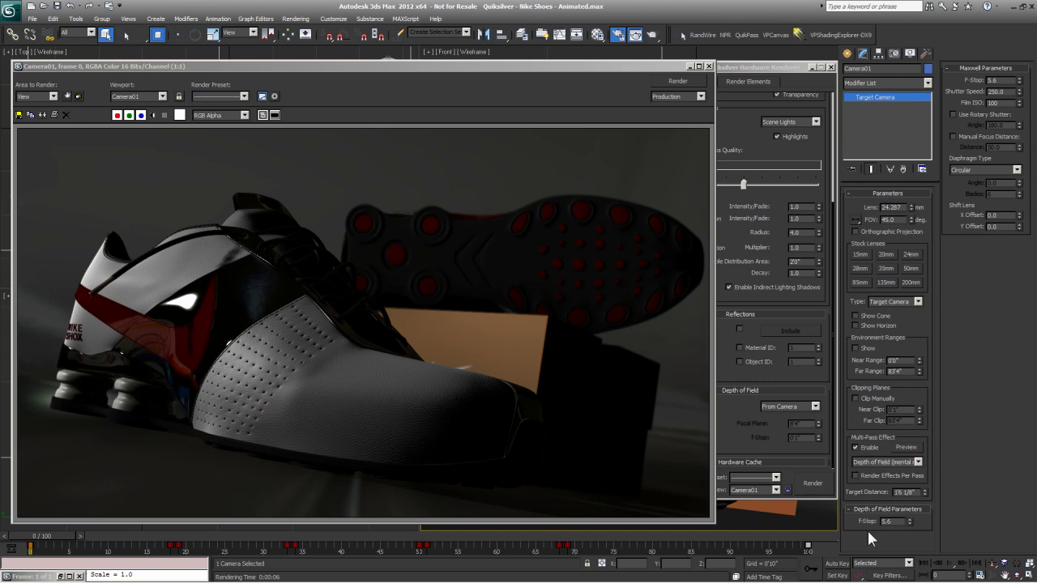
# - Switch the multi-pass effect of Camera01 to the standard Depth of Field and back to Depth of Field (mental ray)
pyautogui.click(868, 460)
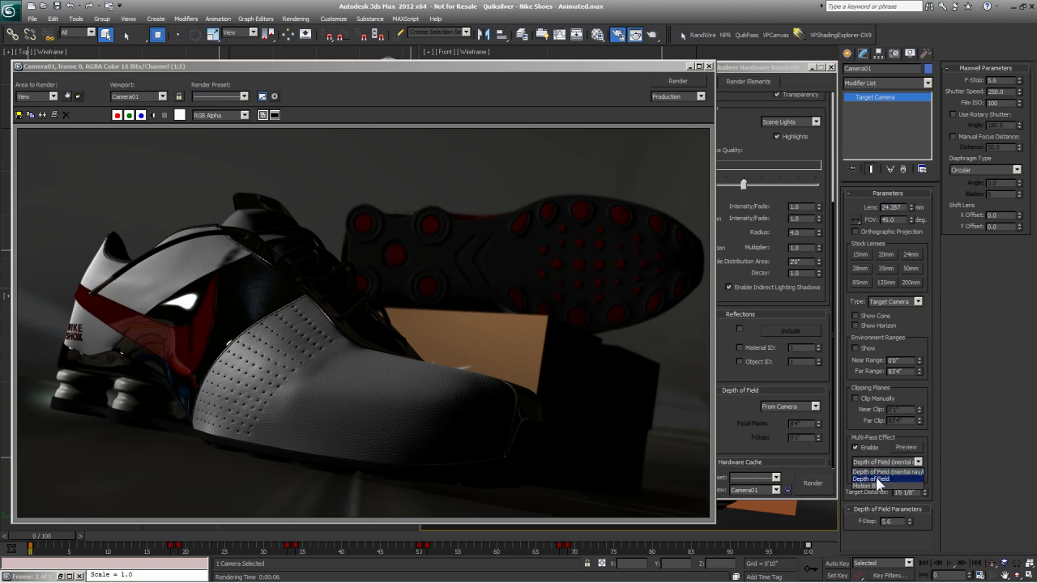
pyautogui.click(870, 479)
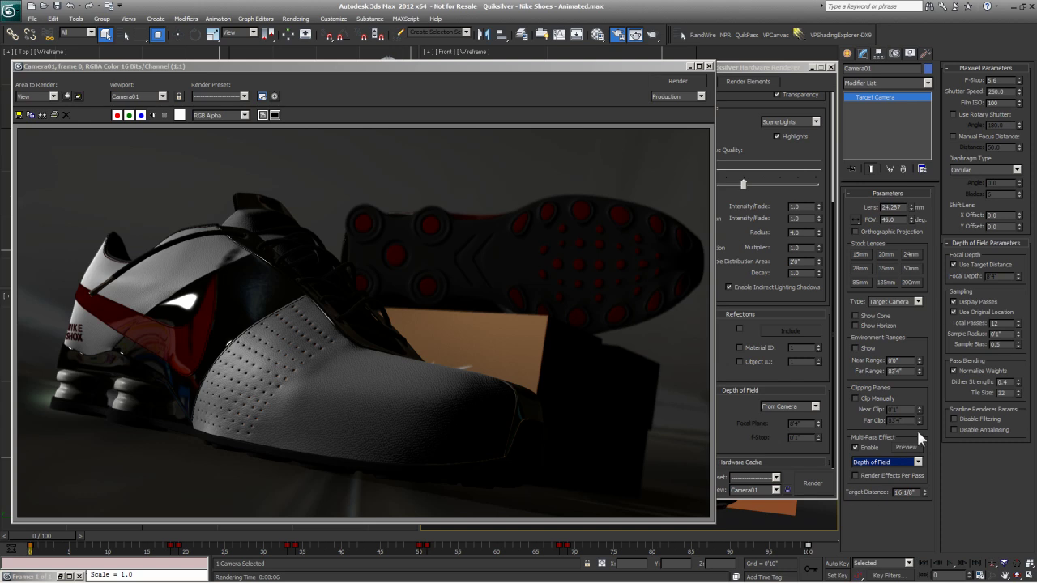
pyautogui.click(869, 461)
pyautogui.click(874, 473)
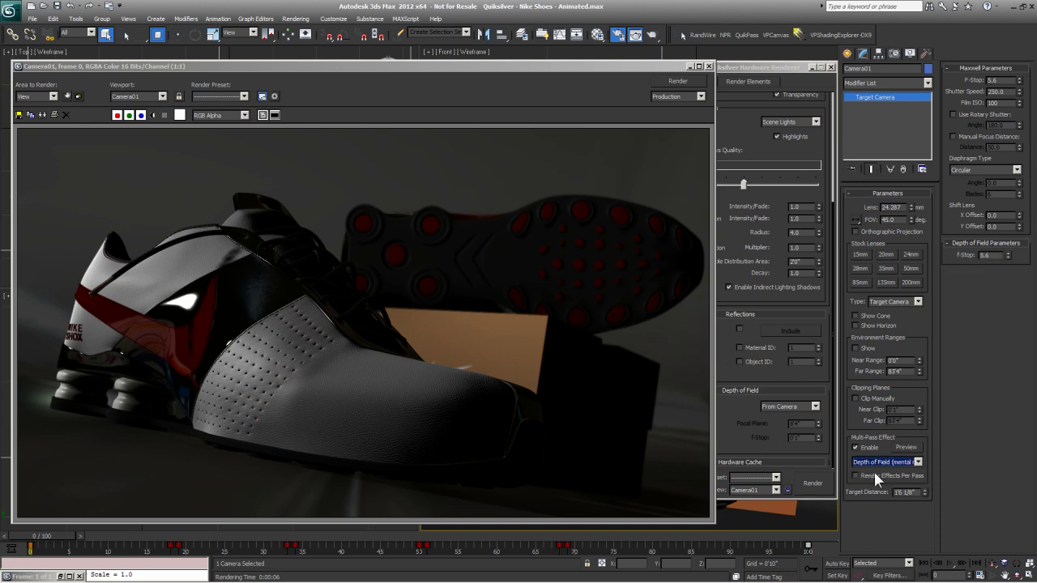
pyautogui.click(877, 461)
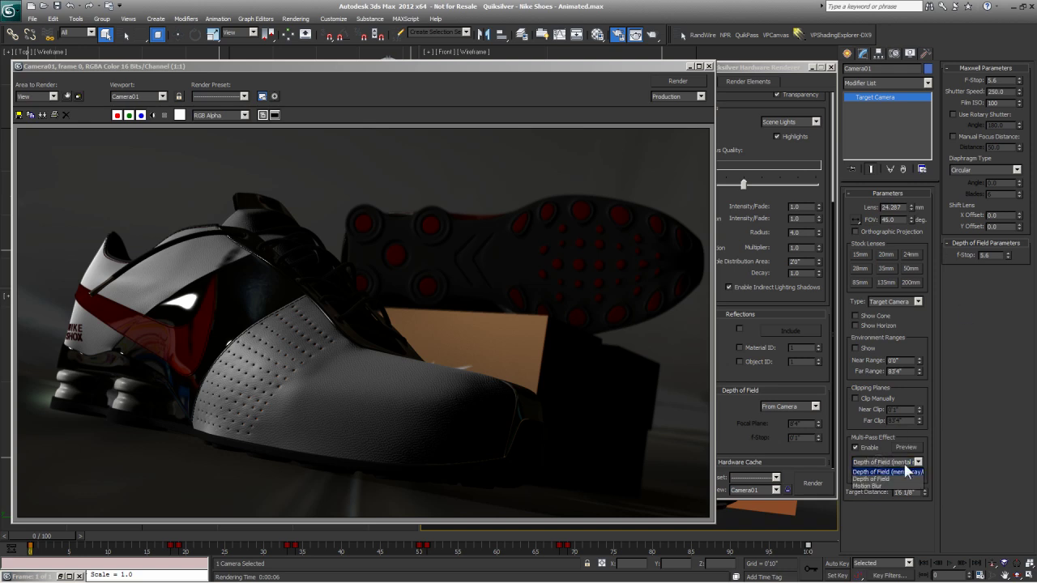
pyautogui.click(896, 480)
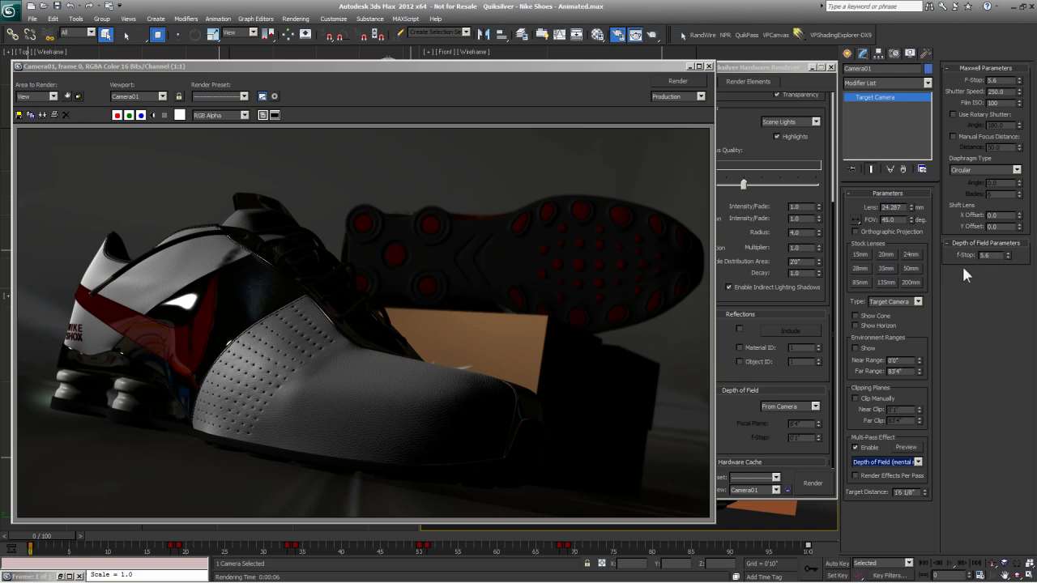
# - Open the f-Stop value in the Depth of Field Parameters of Camera01 for editing
pyautogui.doubleClick(997, 255)
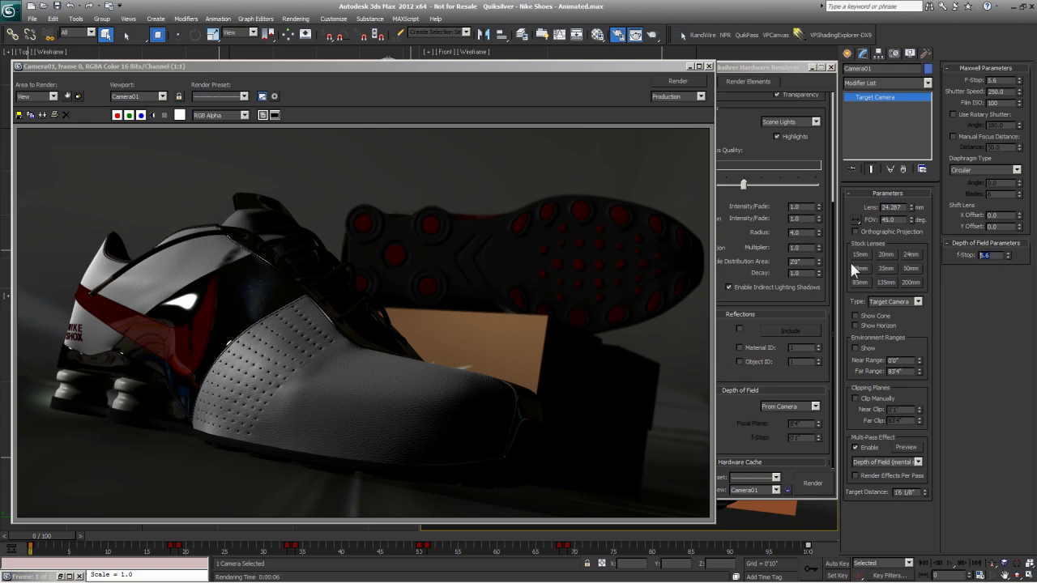
# - Set the camera's depth of field f-stop to 10 and render the Camera01 view
pyautogui.write('10')
pyautogui.press('Return')
pyautogui.click(813, 484)
# - Lower the camera's depth of field f-stop to 1.0 and render the shoe scene again
pyautogui.doubleClick(996, 257)
pyautogui.write('1.0')
pyautogui.press('Return')
pyautogui.click(812, 483)
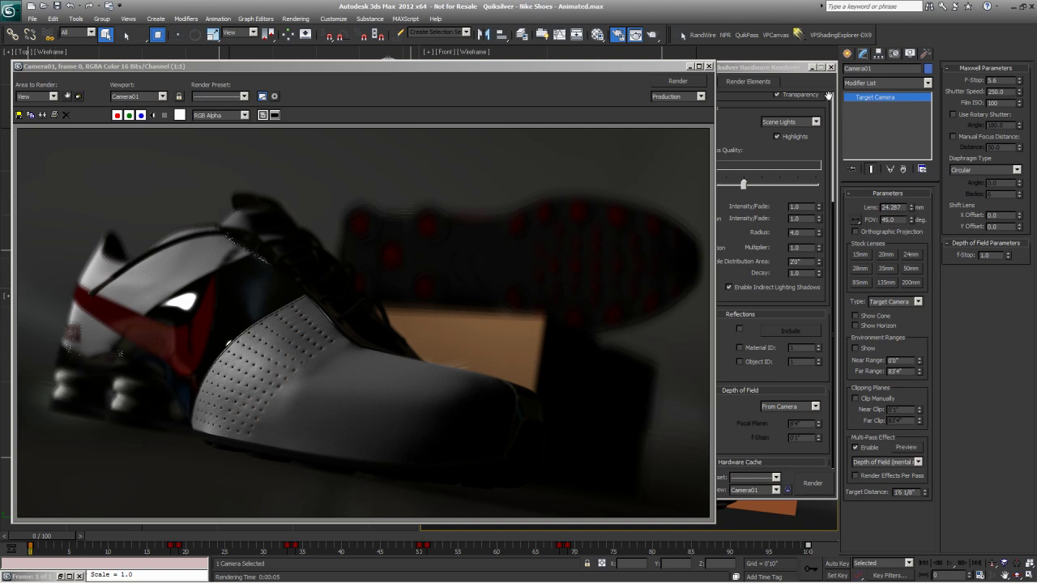
# - Set the camera's depth of field f-stop to 1.5 and the Quicksilver iterations to 128, and render the view
pyautogui.click(762, 71)
pyautogui.scroll(5, 672, 284)
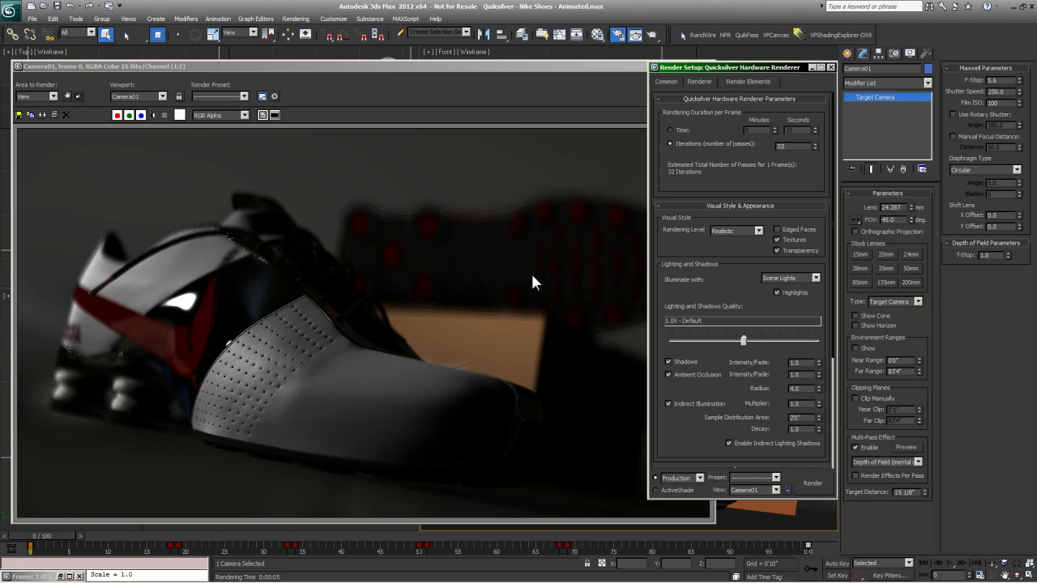
pyautogui.click(990, 255)
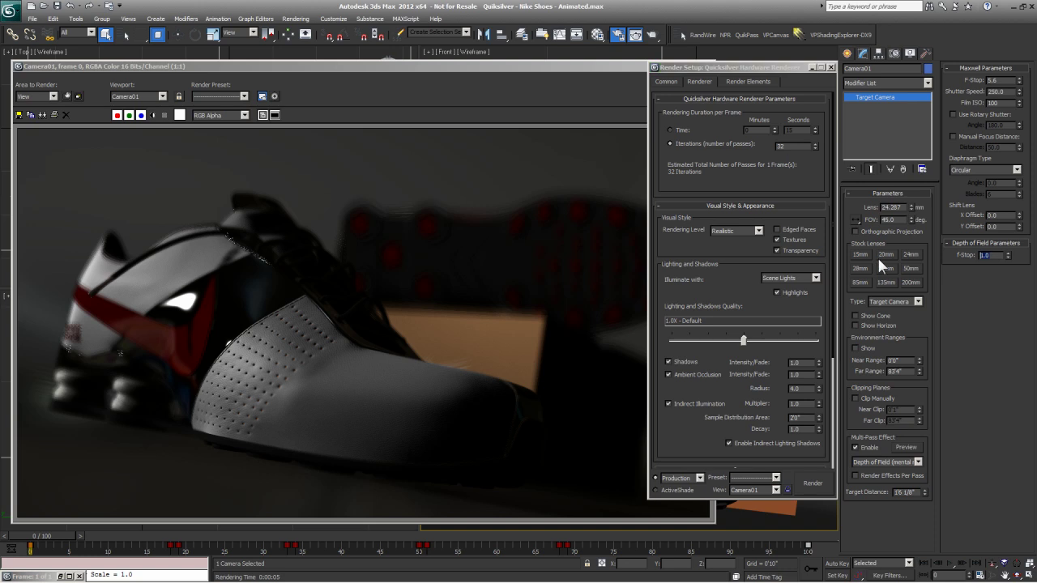
pyautogui.hotkey('ctrl', 'a')
pyautogui.doubleClick(790, 146)
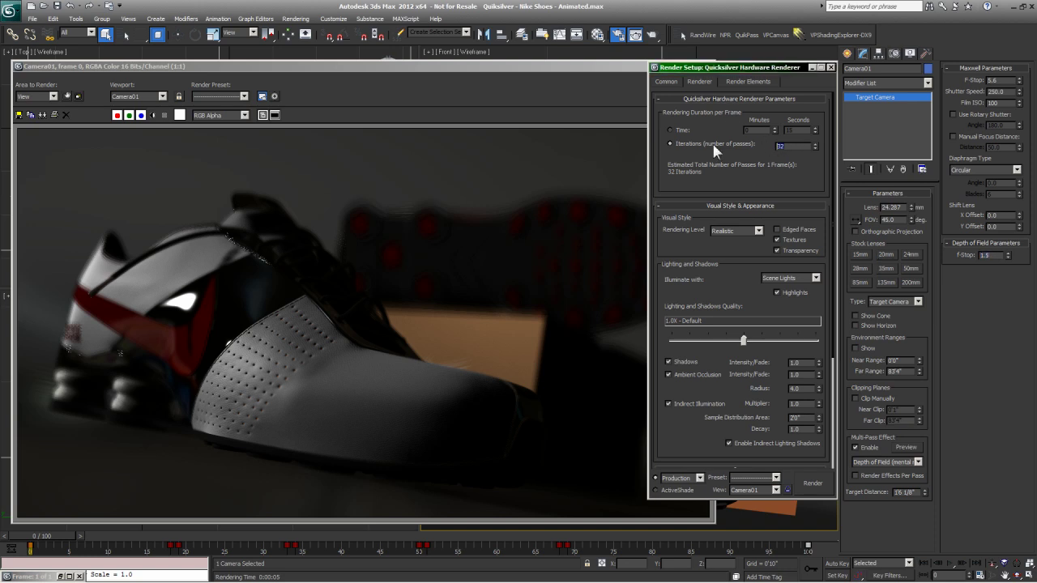
pyautogui.write('128')
pyautogui.click(807, 480)
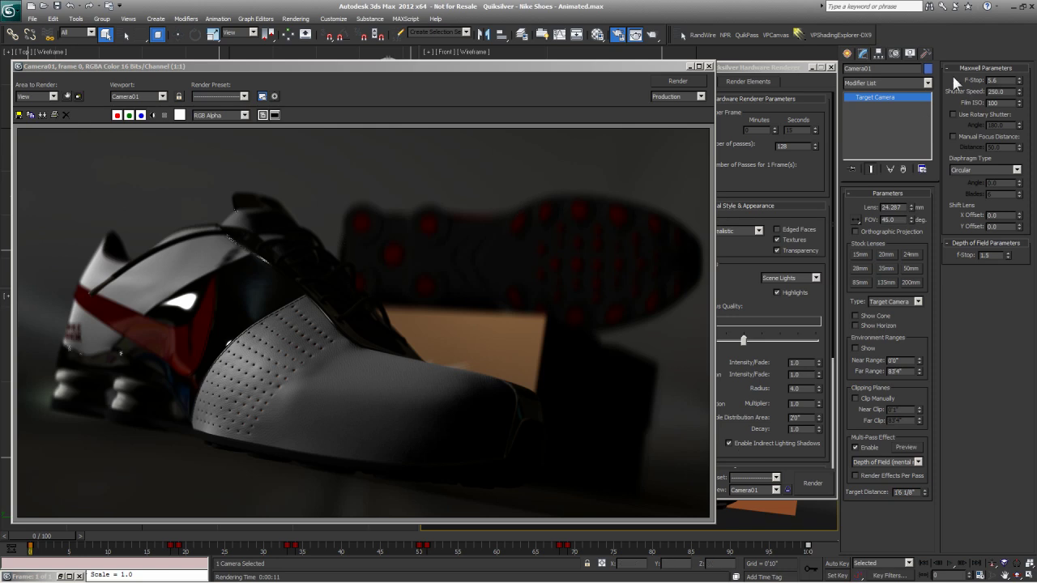
# - Examine the lighting, reflections and depth of field render settings alongside the rendered shoe image
pyautogui.moveTo(768, 68); pyautogui.dragTo(765, 67)
pyautogui.moveTo(664, 421); pyautogui.dragTo(669, 261)
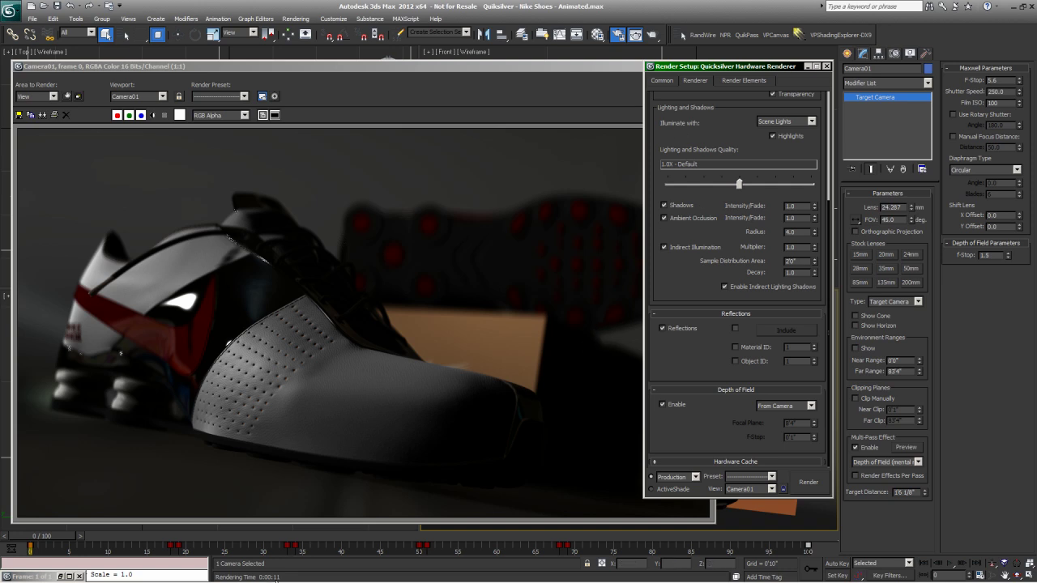
pyautogui.click(238, 311)
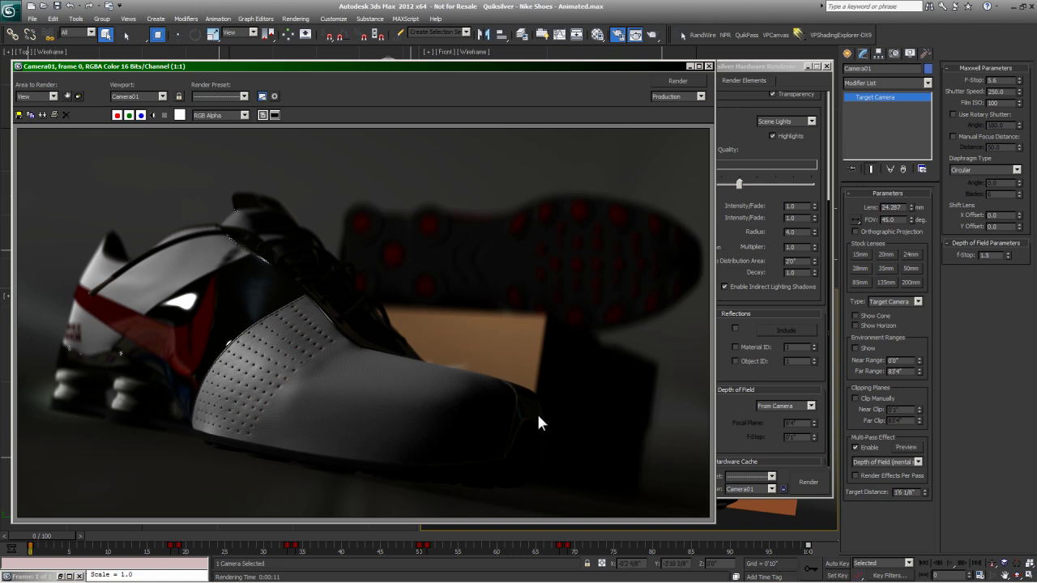
pyautogui.click(717, 184)
pyautogui.scroll(4, 666, 278)
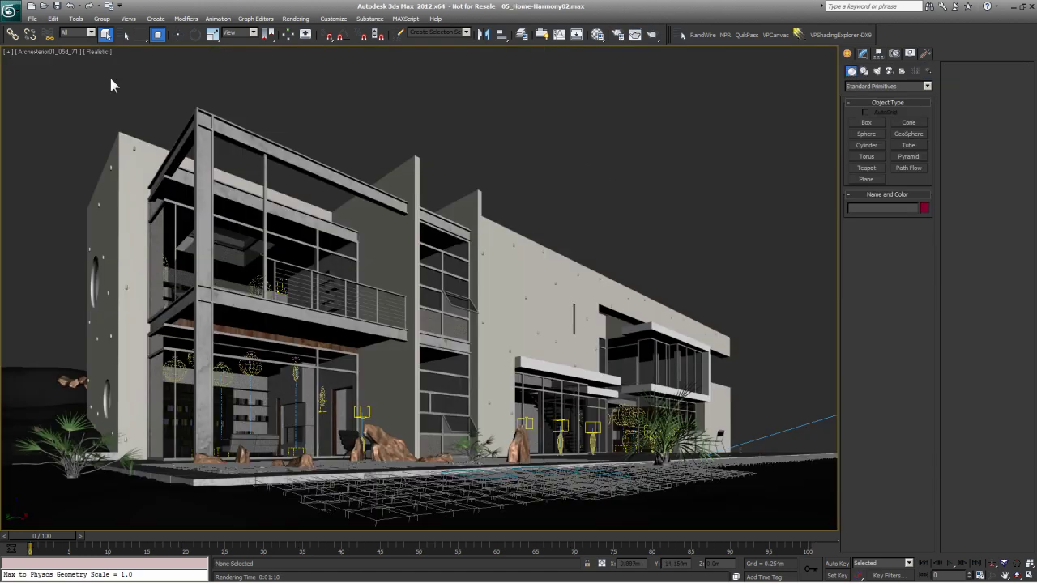
# - Apply the Ink stylized visual style to the house's camera viewport
pyautogui.click(98, 51)
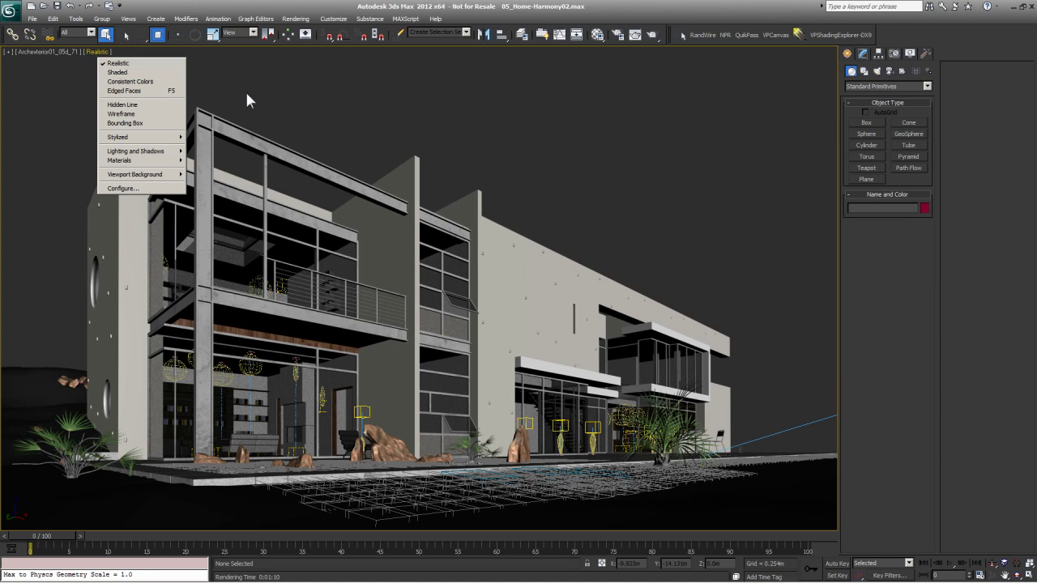
pyautogui.moveTo(119, 139)
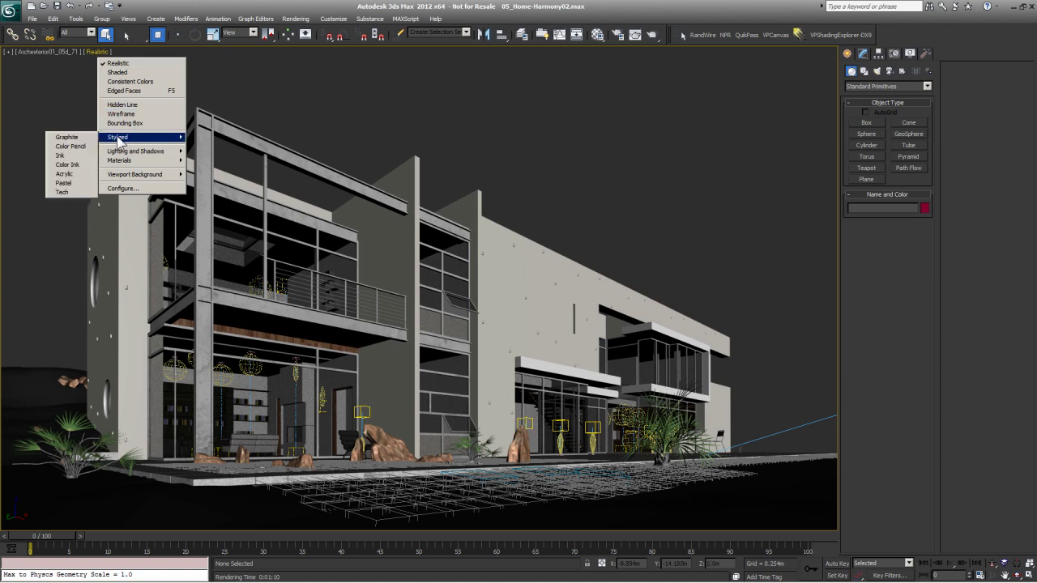
pyautogui.click(71, 156)
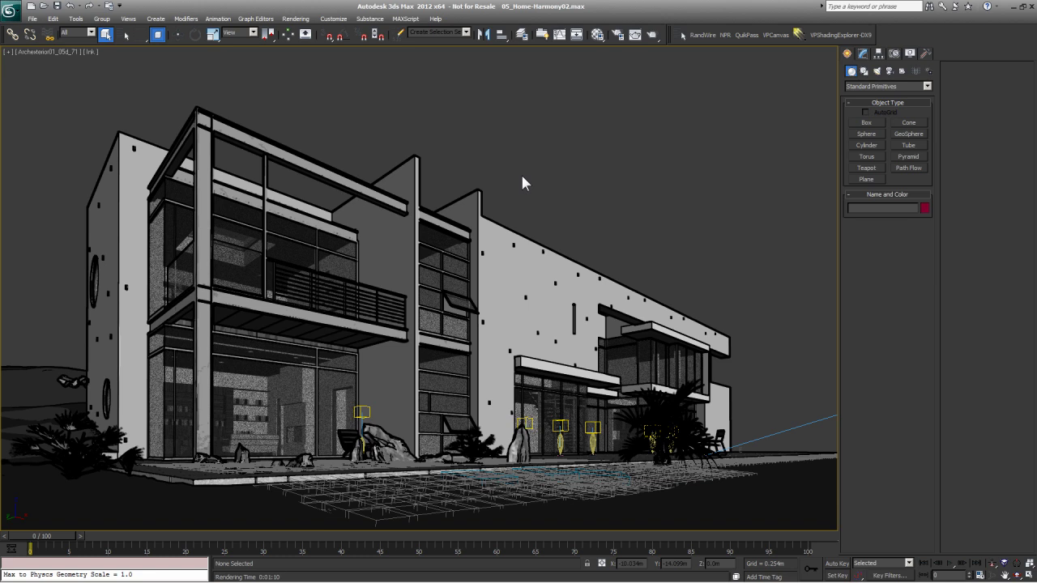
# - Switch the camera viewport to a perspective view and frame the house's terrace side more closely from above
pyautogui.press('p')
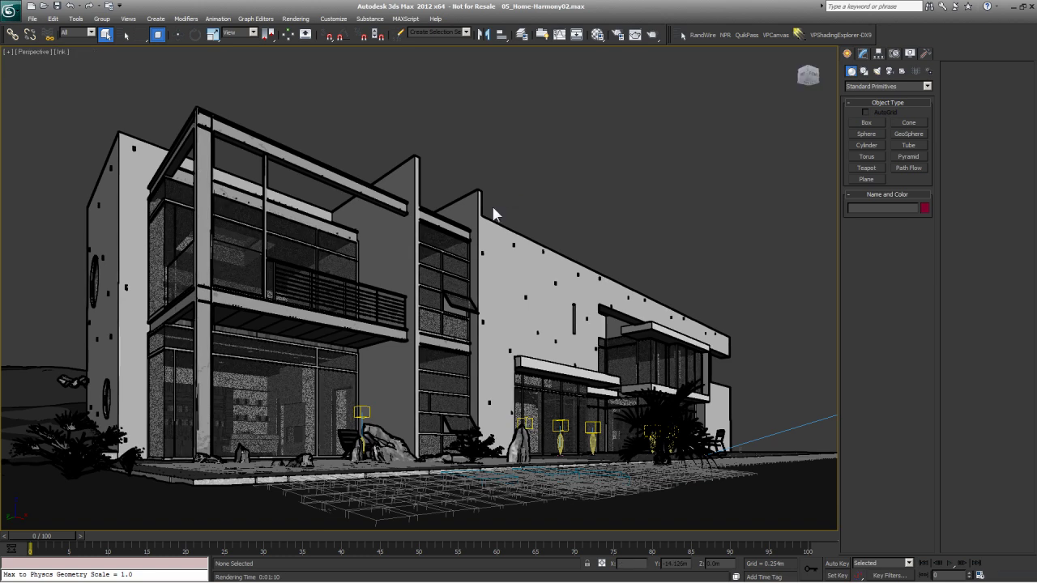
pyautogui.hotkey('ctrl', 'r')
pyautogui.moveTo(423, 291); pyautogui.dragTo(454, 298)
pyautogui.moveTo(447, 308); pyautogui.dragTo(317, 316)
pyautogui.hotkey('alt', 'z')
pyautogui.moveTo(404, 341)
pyautogui.mouseDown()
pyautogui.moveTo(404, 280)
pyautogui.moveTo(442, 316)
pyautogui.moveTo(405, 328)
pyautogui.mouseUp()
pyautogui.scroll(-5, 404, 280)
pyautogui.hotkey('ctrl', 'r')
# - Change the perspective viewport's visual style to Graphite
pyautogui.click(61, 52)
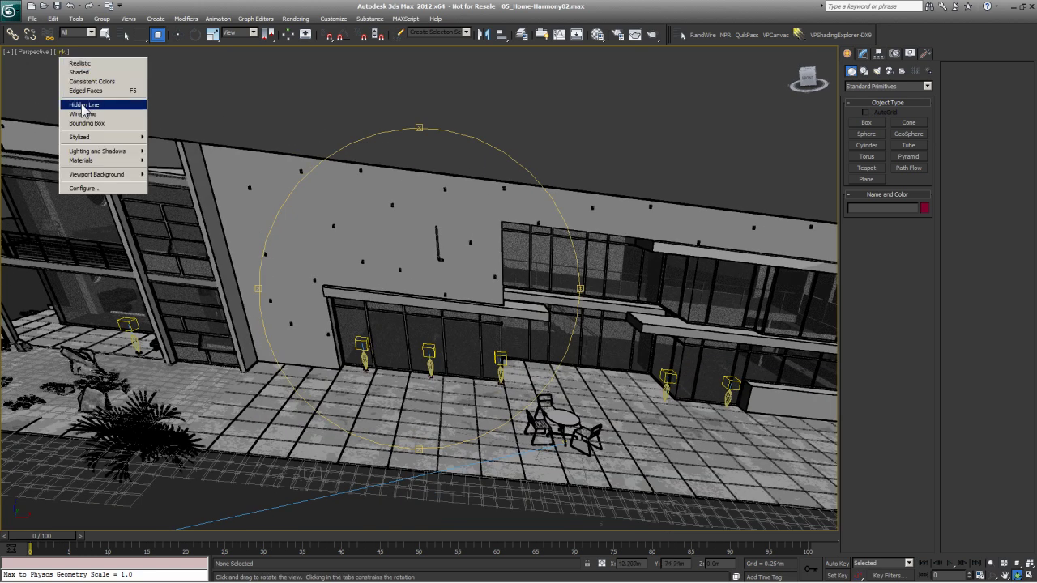
pyautogui.moveTo(98, 139)
pyautogui.press('Escape')
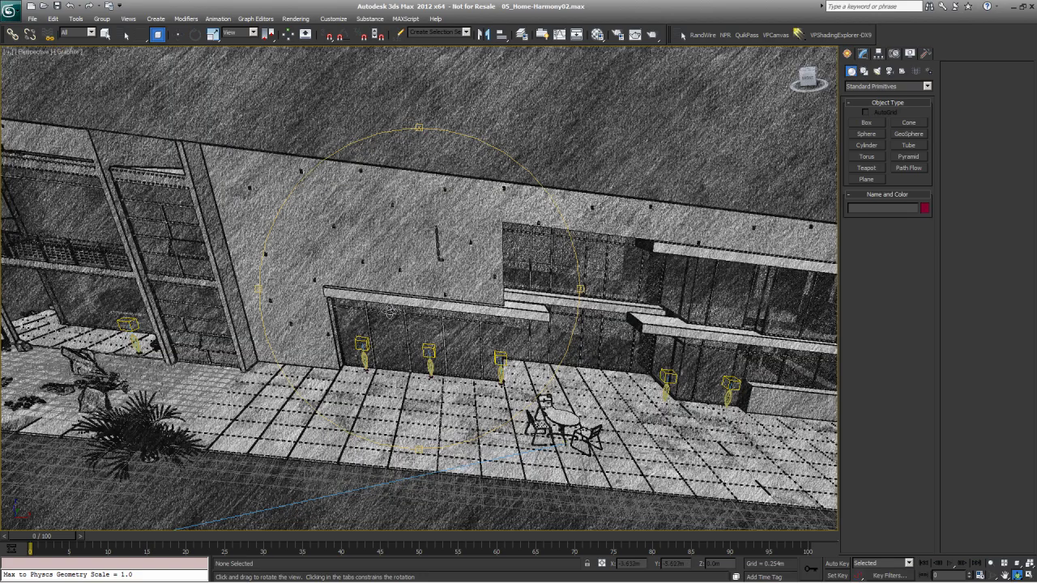
pyautogui.moveTo(390, 313); pyautogui.dragTo(74, 61)
# - Change the perspective viewport's visual style to Color Pencil
pyautogui.click(68, 51)
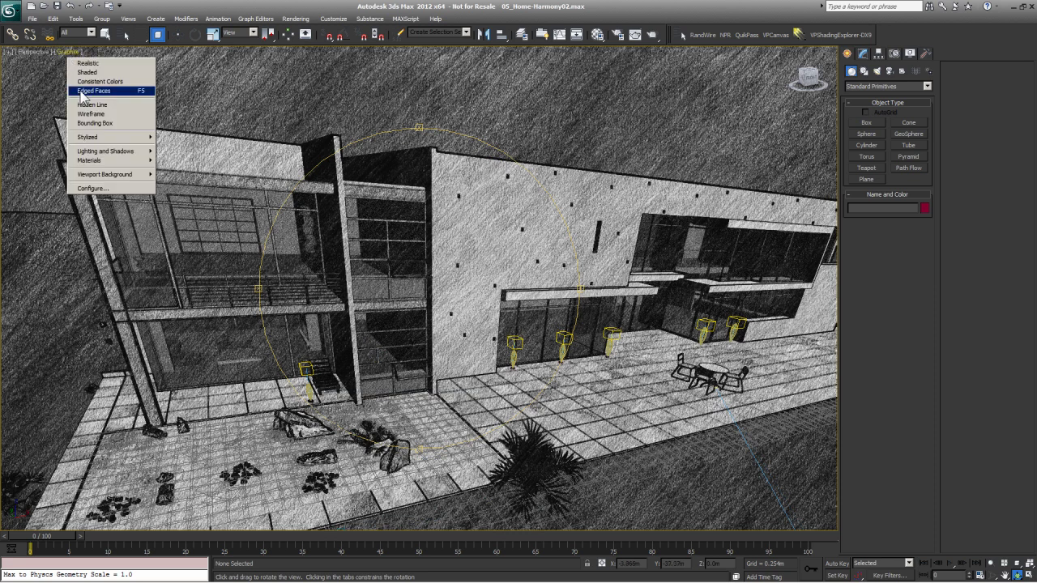
pyautogui.moveTo(119, 139)
pyautogui.click(49, 138)
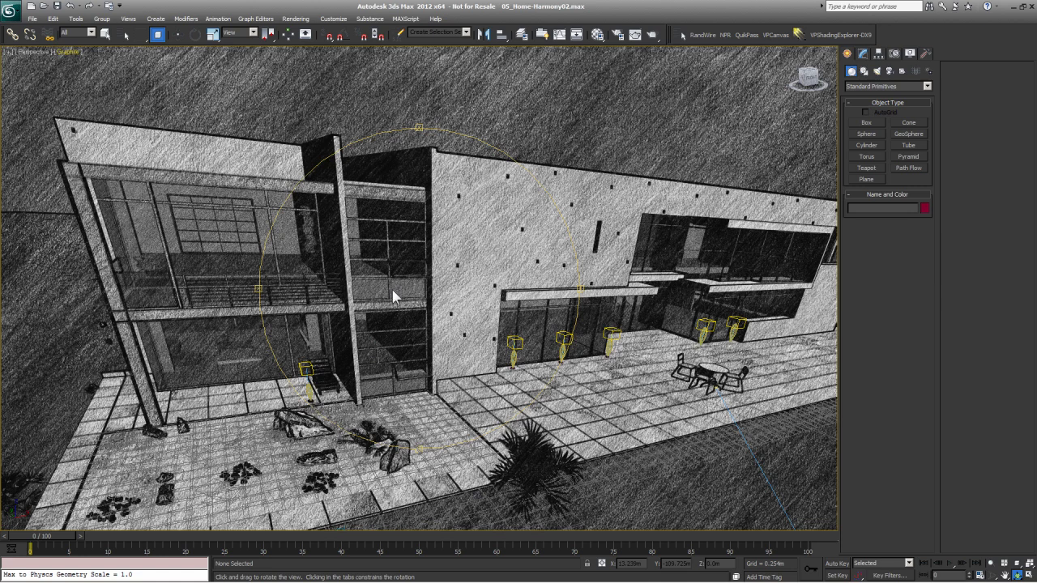
pyautogui.moveTo(399, 287); pyautogui.dragTo(409, 303)
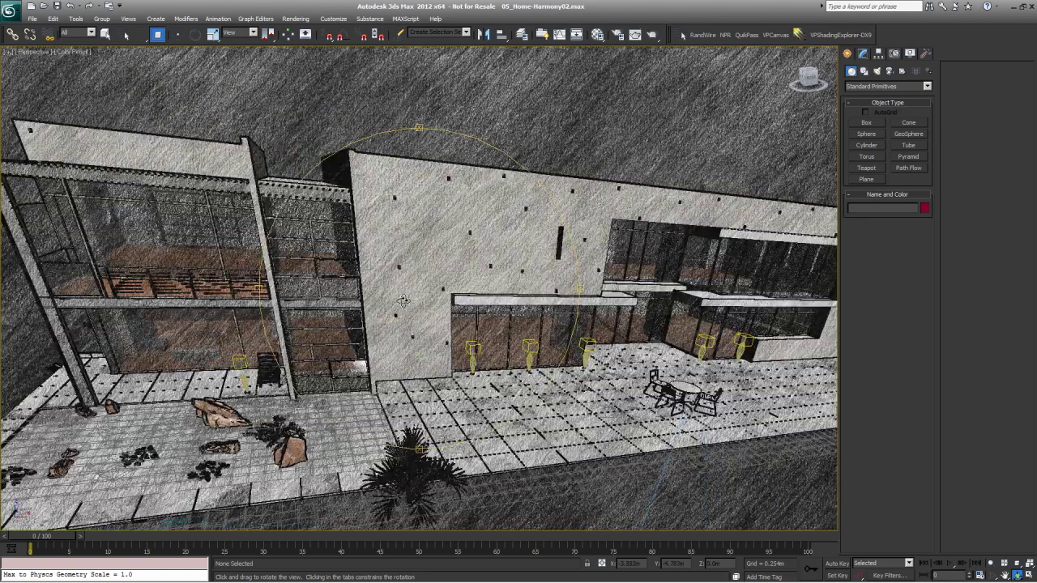
# - Display the house in the perspective viewport with the Ink stylized look
pyautogui.click(73, 53)
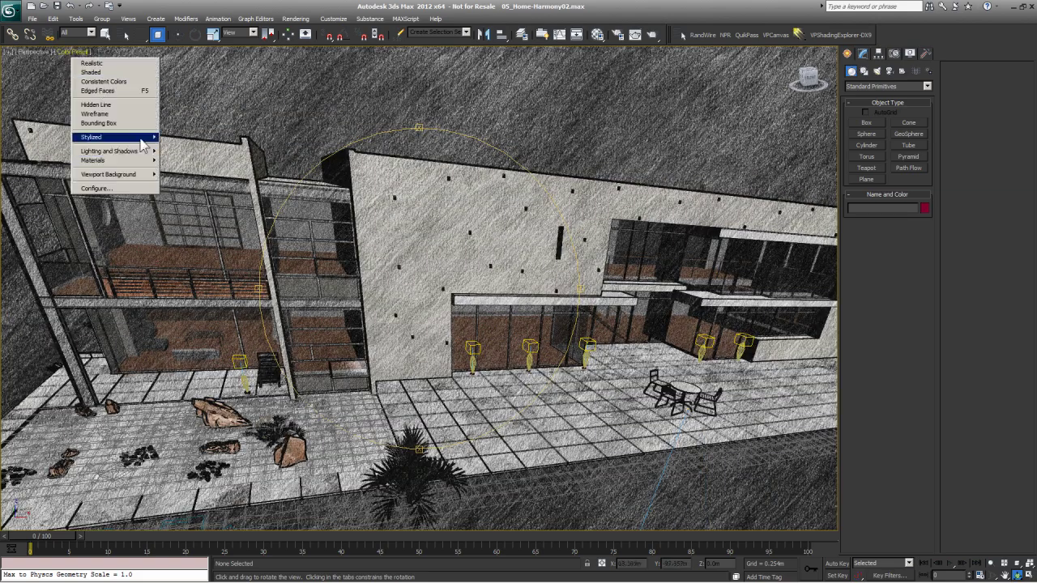
pyautogui.moveTo(129, 138)
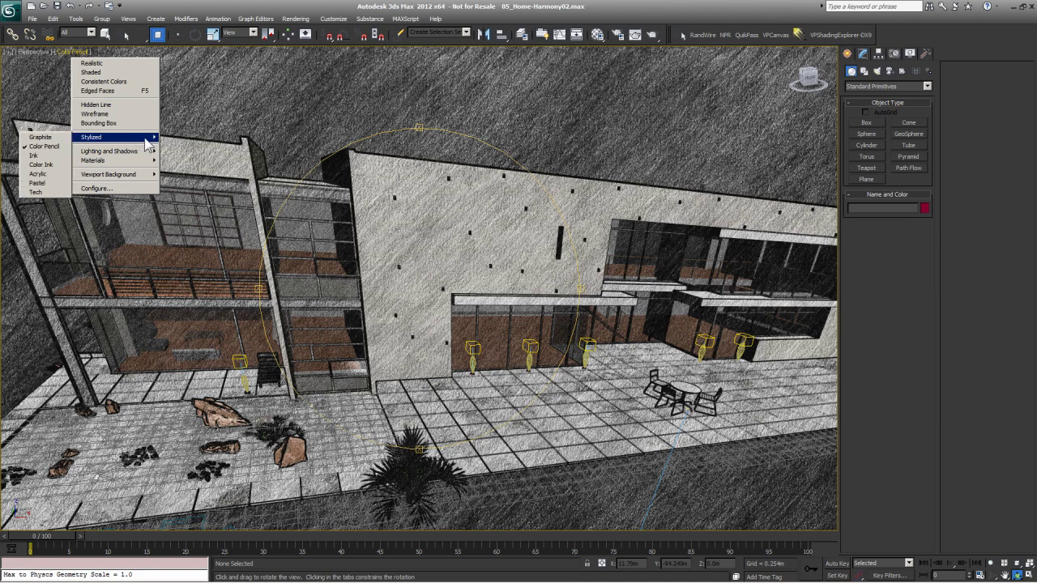
pyautogui.click(50, 156)
pyautogui.moveTo(380, 308)
pyautogui.mouseDown()
pyautogui.moveTo(441, 308)
pyautogui.moveTo(342, 301)
pyautogui.moveTo(437, 313)
pyautogui.moveTo(437, 377)
pyautogui.mouseUp()
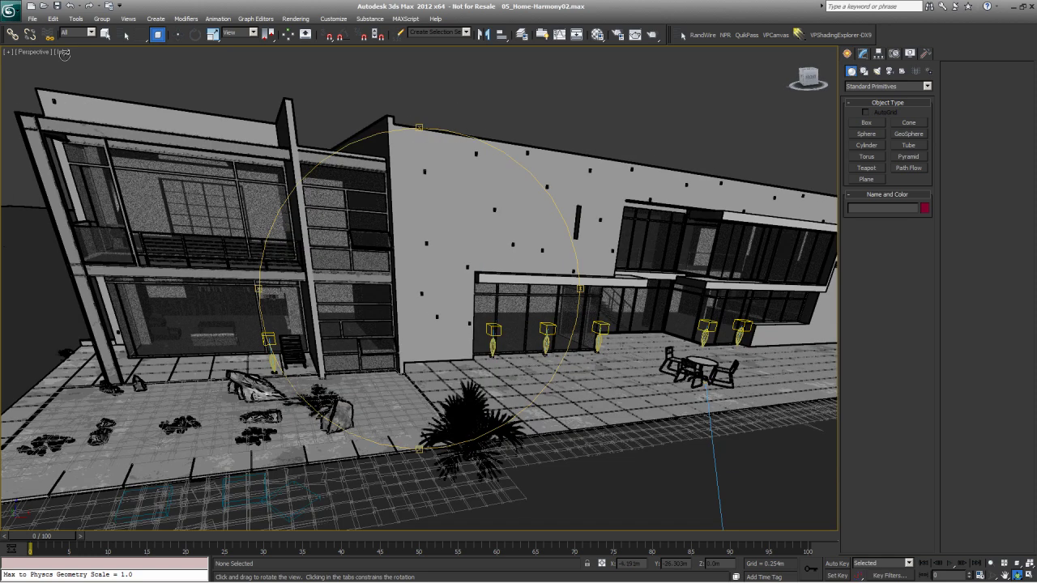
# - Change the perspective viewport's visual style to Color Ink
pyautogui.click(62, 52)
pyautogui.moveTo(118, 138)
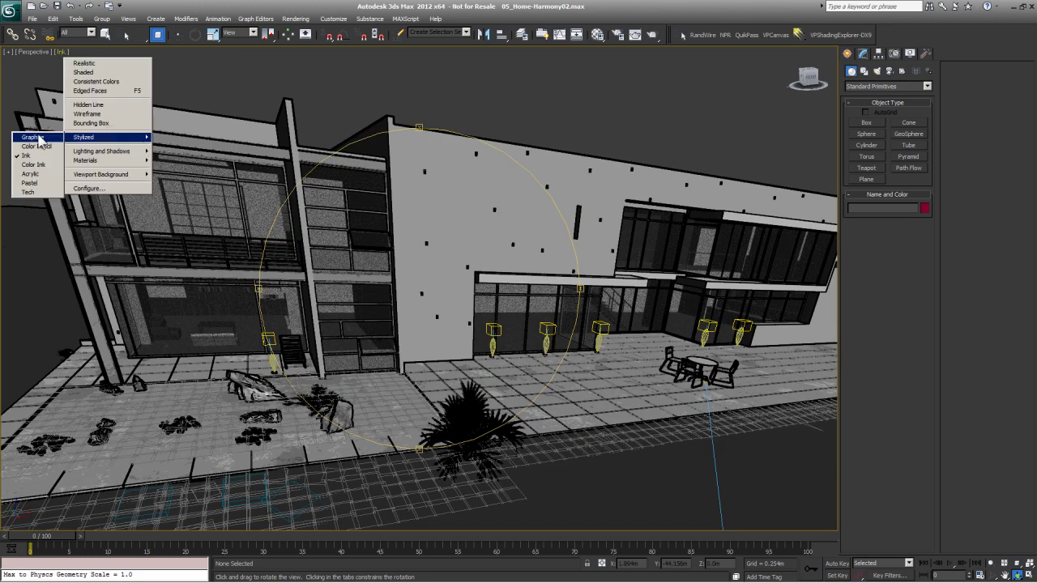
pyautogui.click(33, 164)
pyautogui.moveTo(415, 304); pyautogui.dragTo(317, 316)
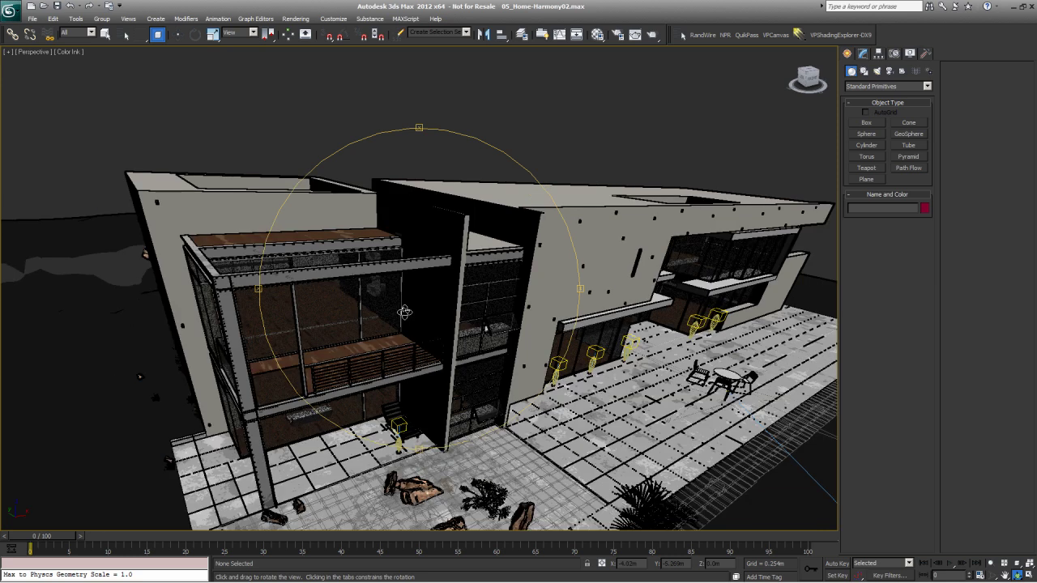
# - Change the perspective viewport's visual style to Acrylic
pyautogui.click(68, 53)
pyautogui.moveTo(86, 137)
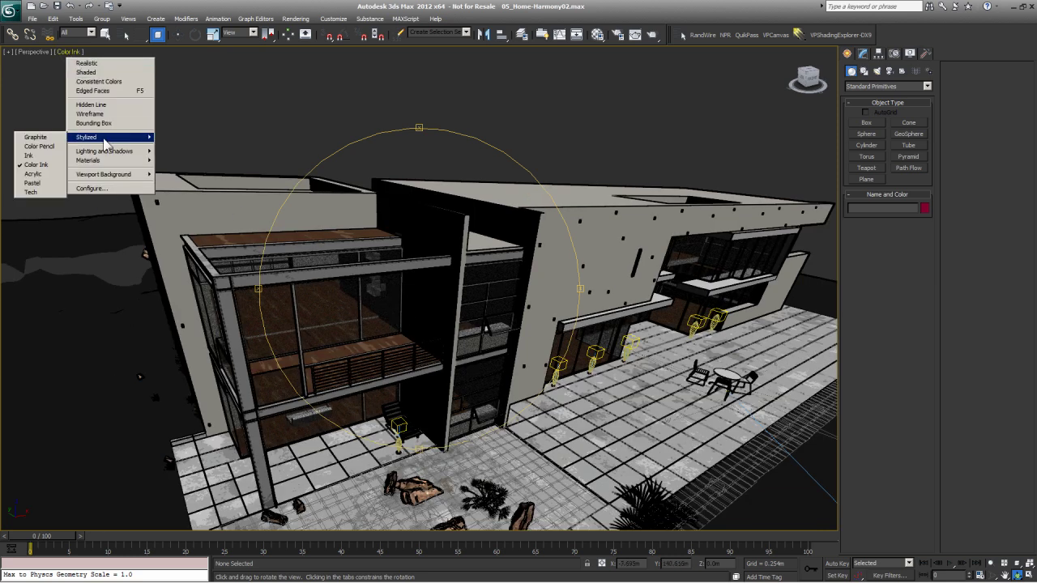
pyautogui.click(32, 174)
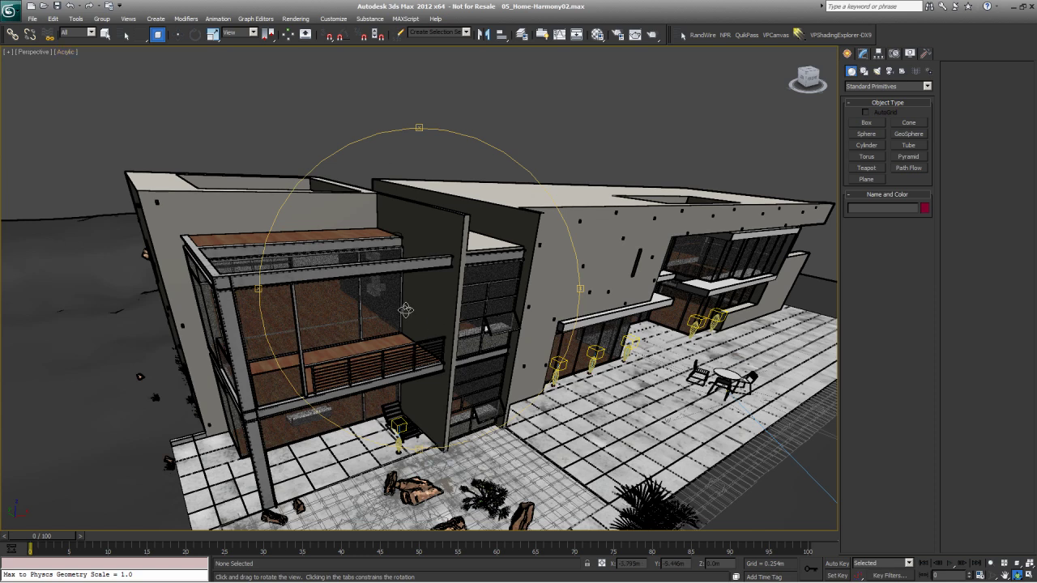
pyautogui.moveTo(417, 315); pyautogui.dragTo(645, 291)
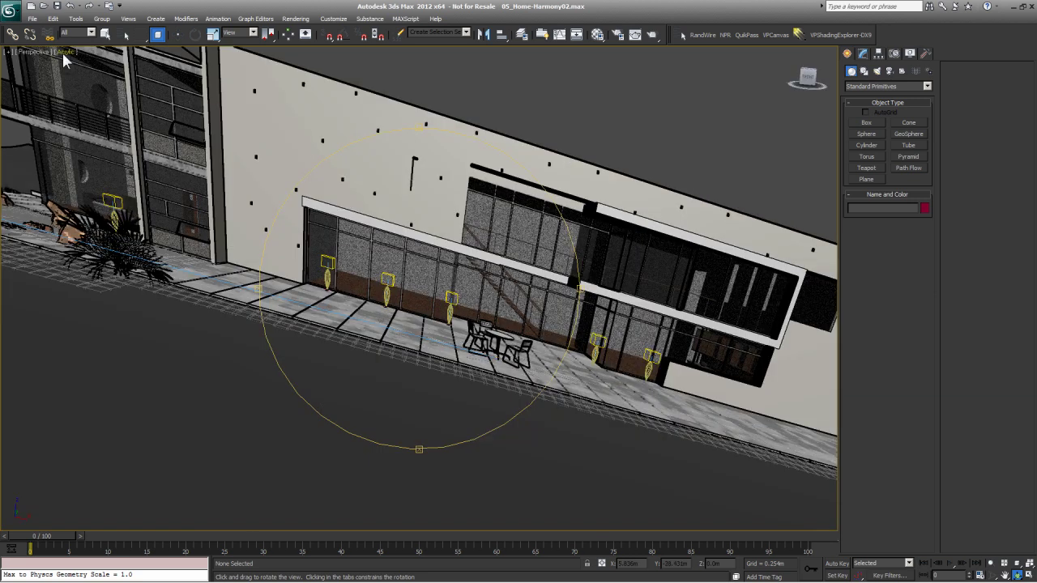
# - Change the perspective viewport's visual style to Pastel
pyautogui.click(65, 52)
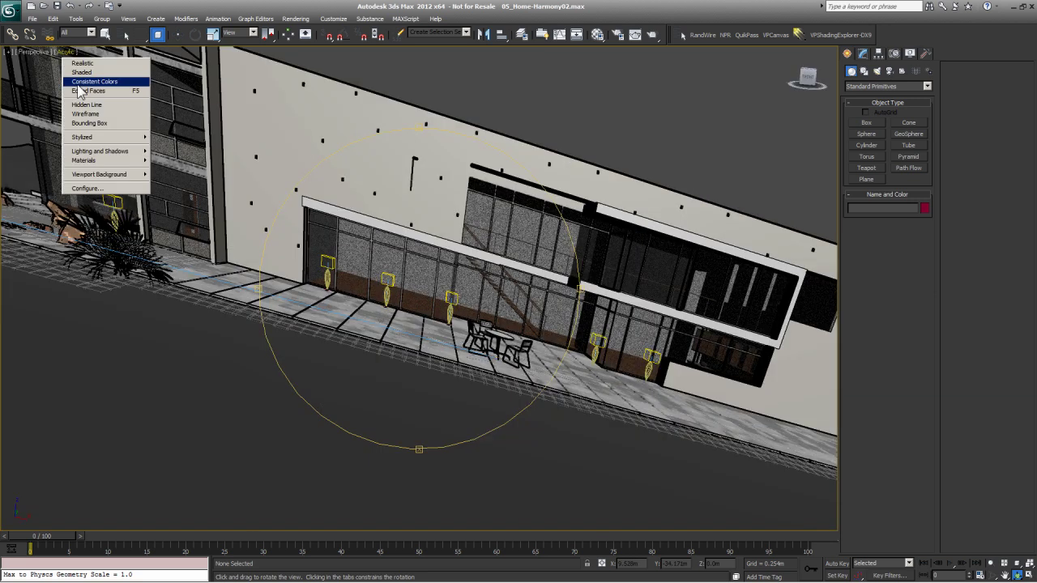
pyautogui.moveTo(101, 139)
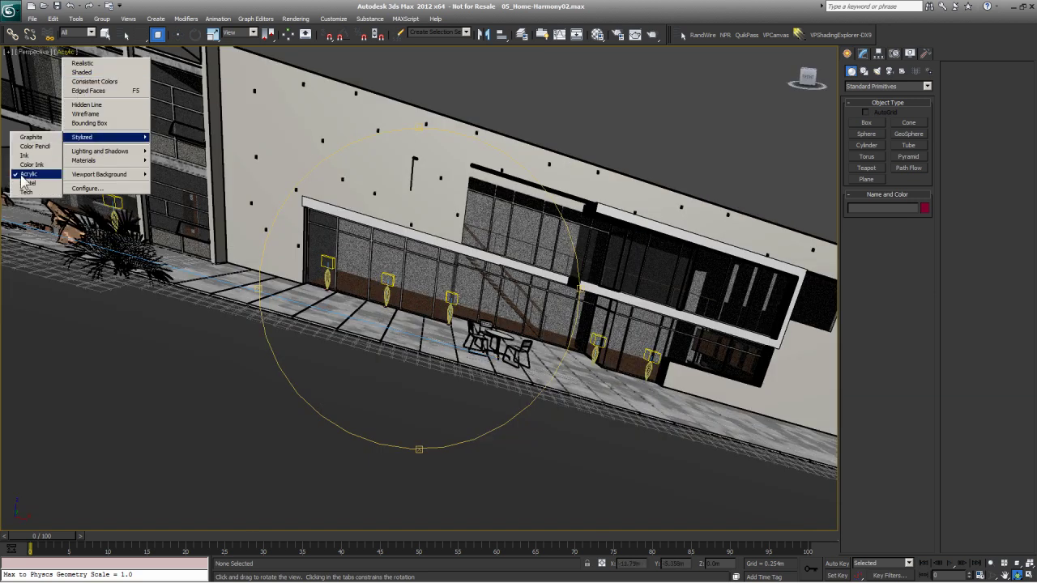
pyautogui.click(50, 194)
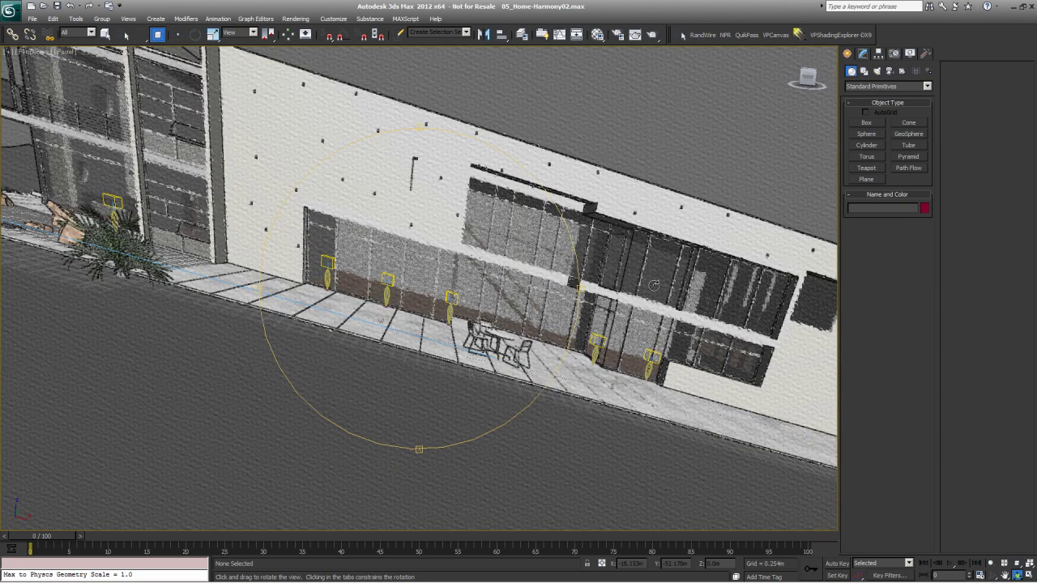
pyautogui.moveTo(653, 285); pyautogui.dragTo(307, 242)
pyautogui.moveTo(367, 290); pyautogui.dragTo(269, 215)
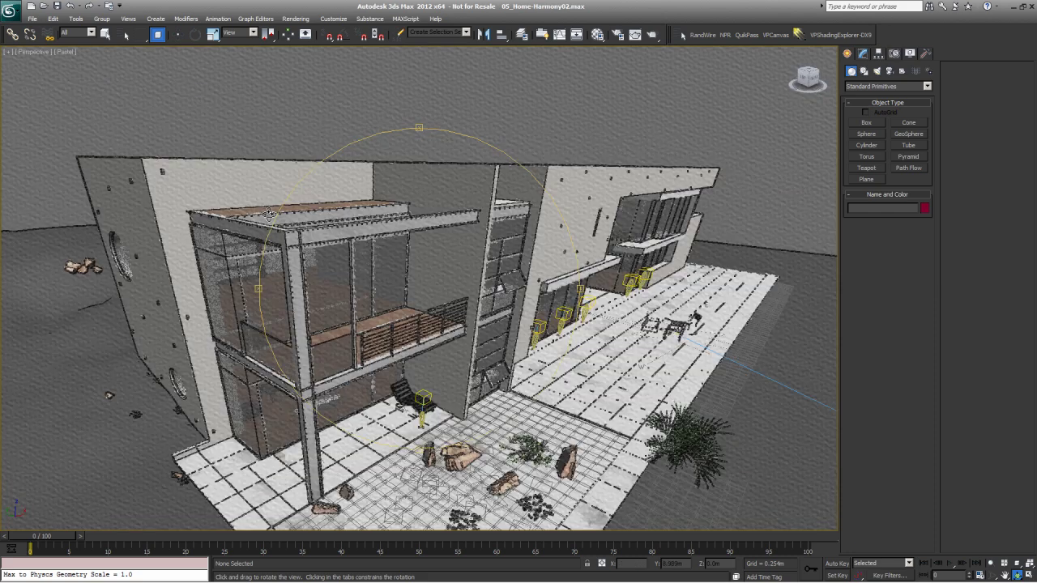
# - Change the perspective viewport's visual style to Tech
pyautogui.click(64, 52)
pyautogui.moveTo(105, 137)
pyautogui.click(29, 192)
pyautogui.moveTo(364, 324); pyautogui.dragTo(211, 307)
pyautogui.moveTo(330, 283); pyautogui.dragTo(413, 292)
# - Open the render setup and set the Quicksilver renderer's rendering level to Tech
pyautogui.click(66, 53)
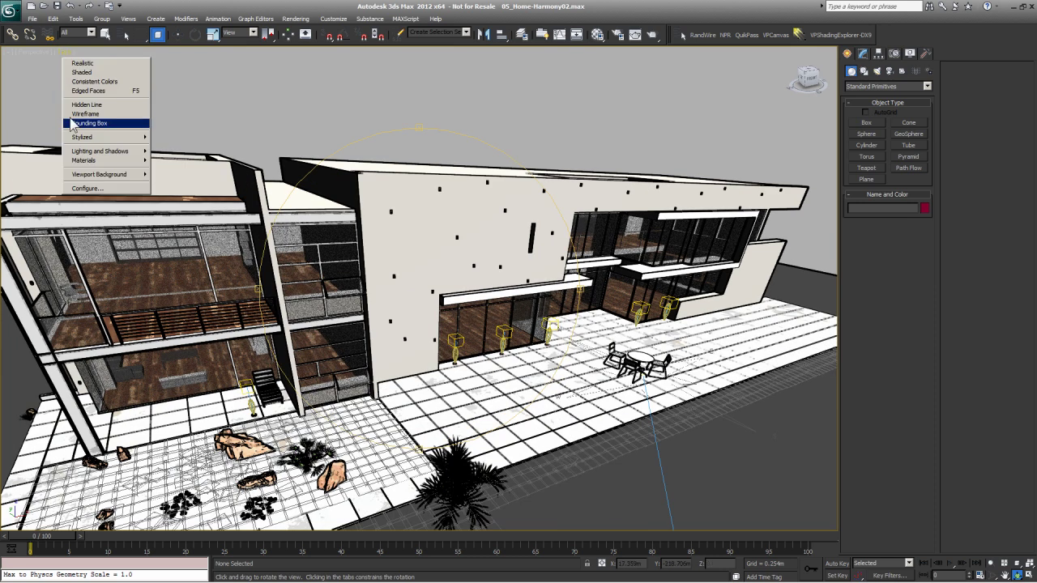
pyautogui.click(620, 38)
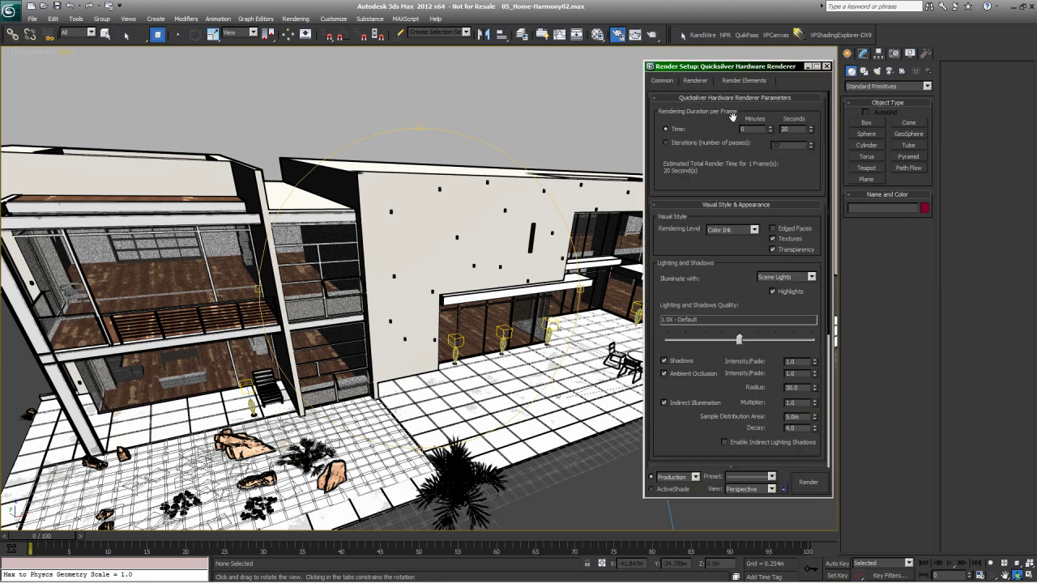
pyautogui.click(677, 98)
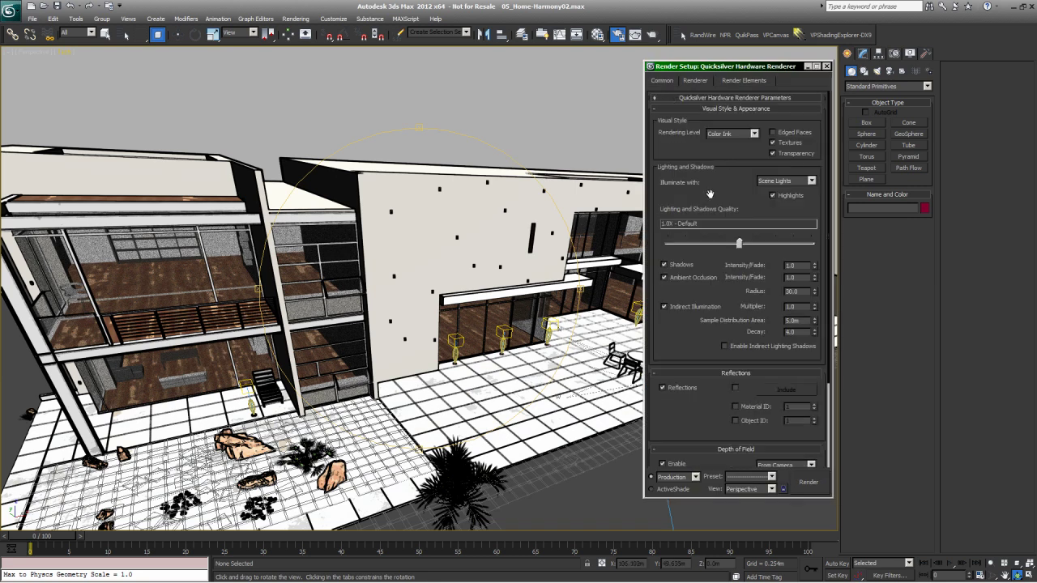
pyautogui.click(721, 133)
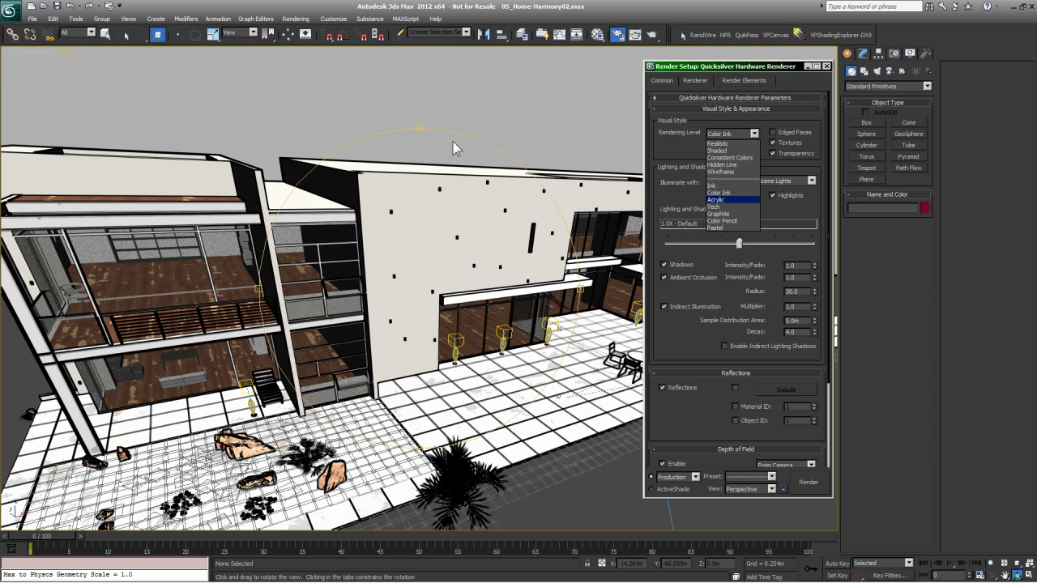
pyautogui.click(719, 210)
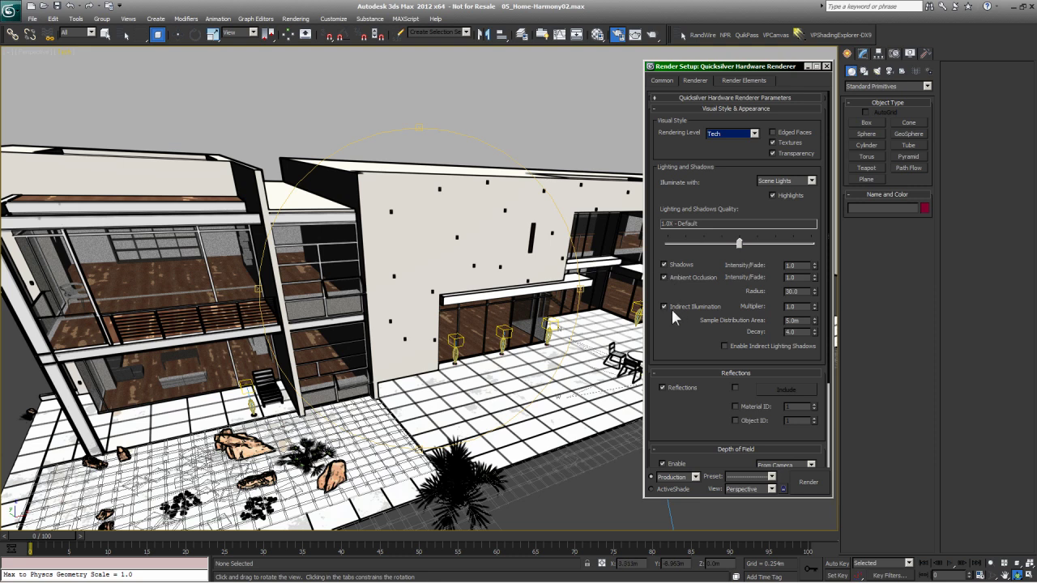
pyautogui.click(661, 80)
pyautogui.click(695, 80)
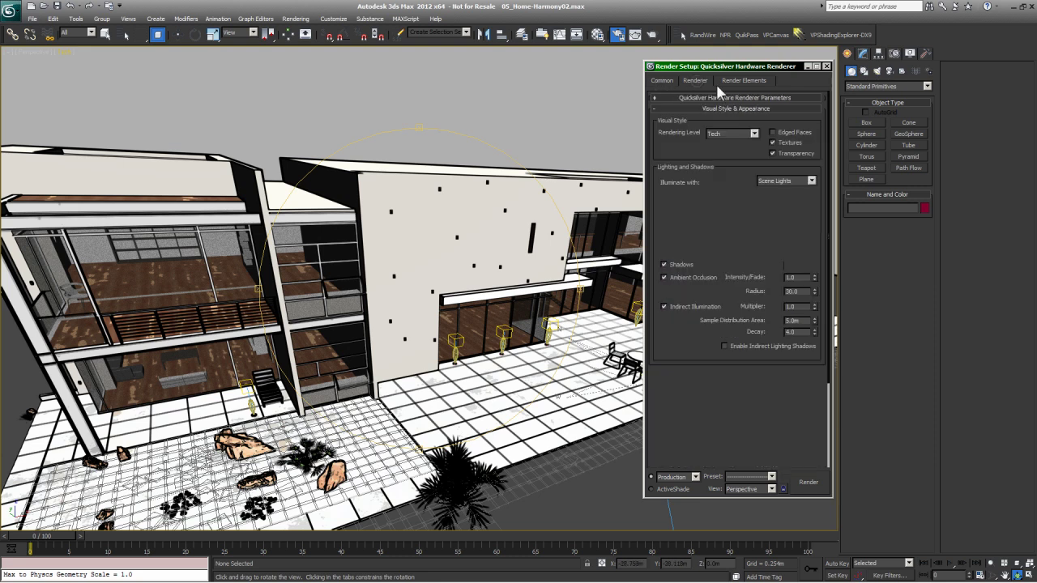
# - Set the Quicksilver rendering time to 10 seconds per frame and render the perspective view of the house
pyautogui.doubleClick(792, 128)
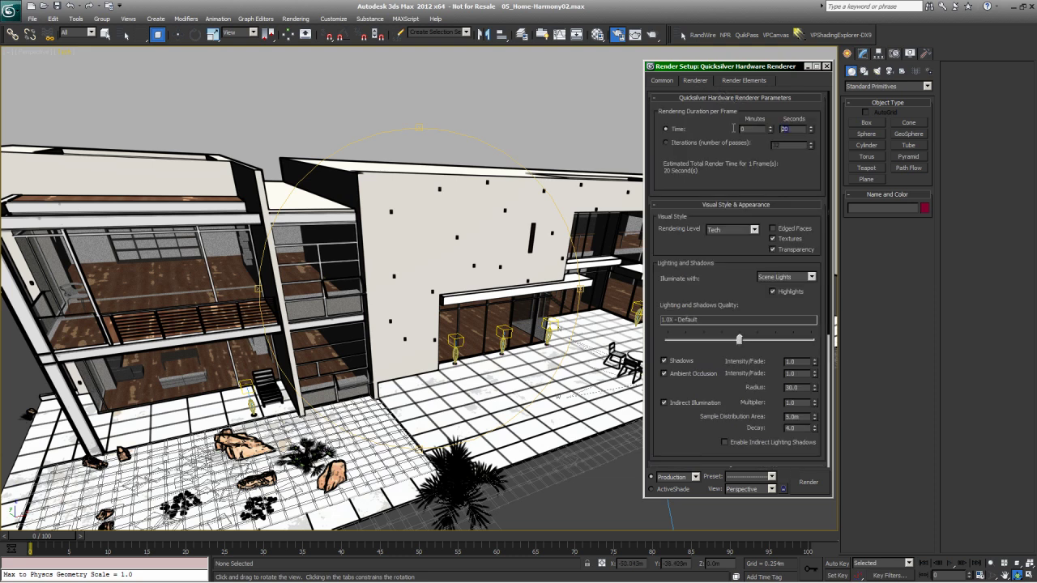
pyautogui.write('21')
pyautogui.click(785, 485)
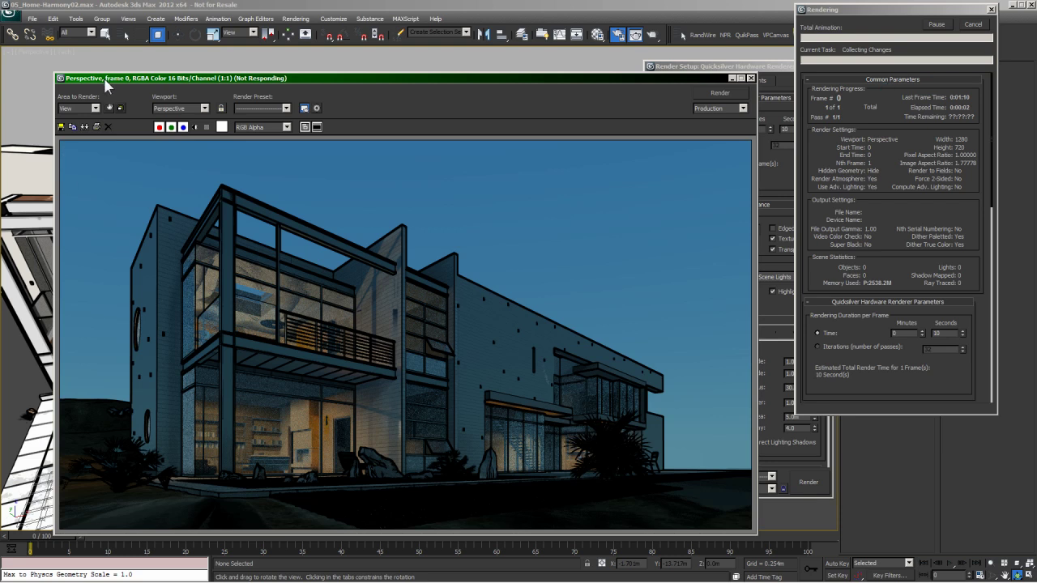
pyautogui.moveTo(103, 78); pyautogui.dragTo(194, 115)
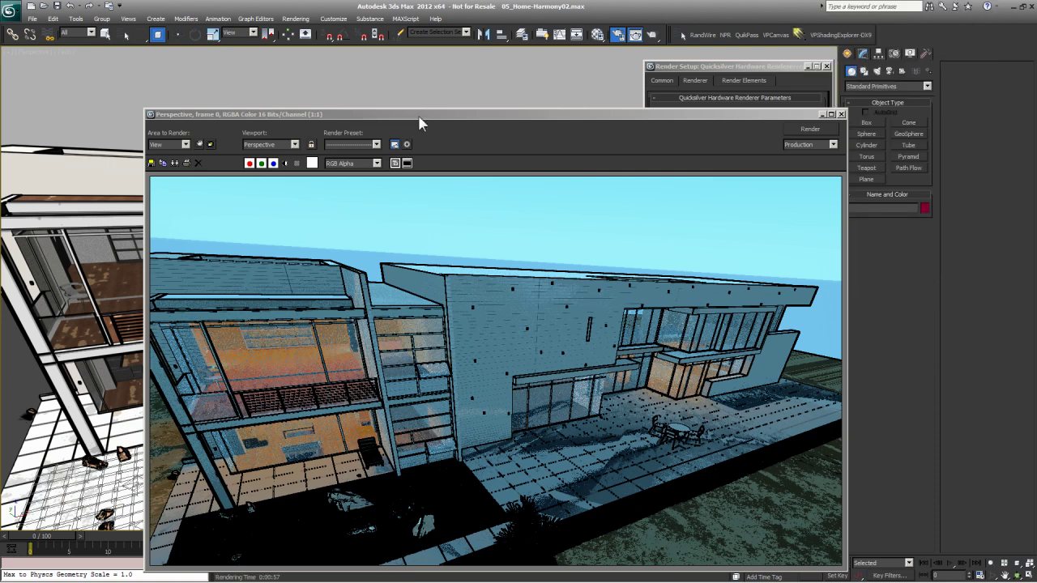
pyautogui.moveTo(506, 71); pyautogui.dragTo(506, 71)
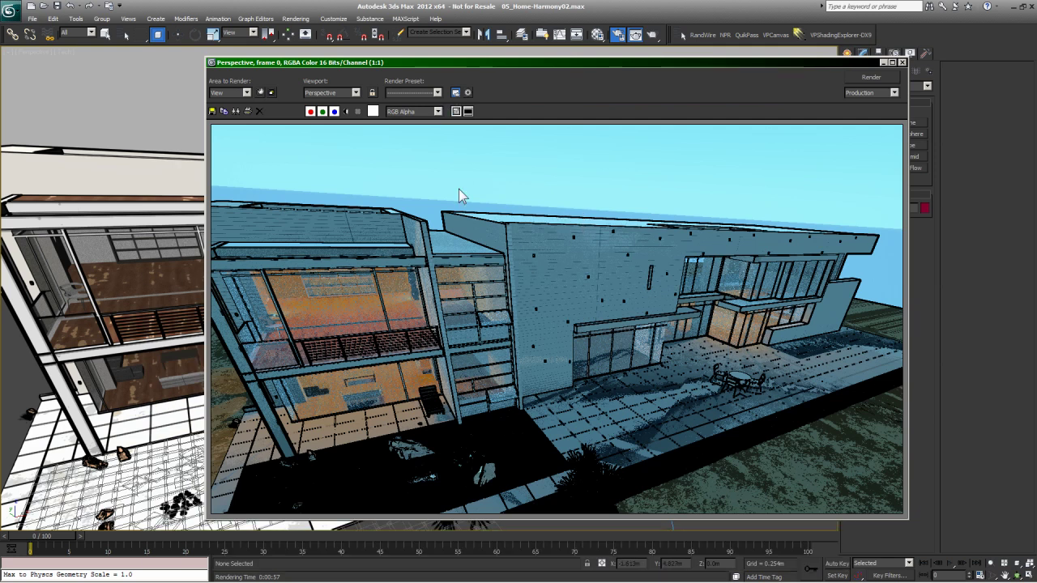
pyautogui.click(925, 54)
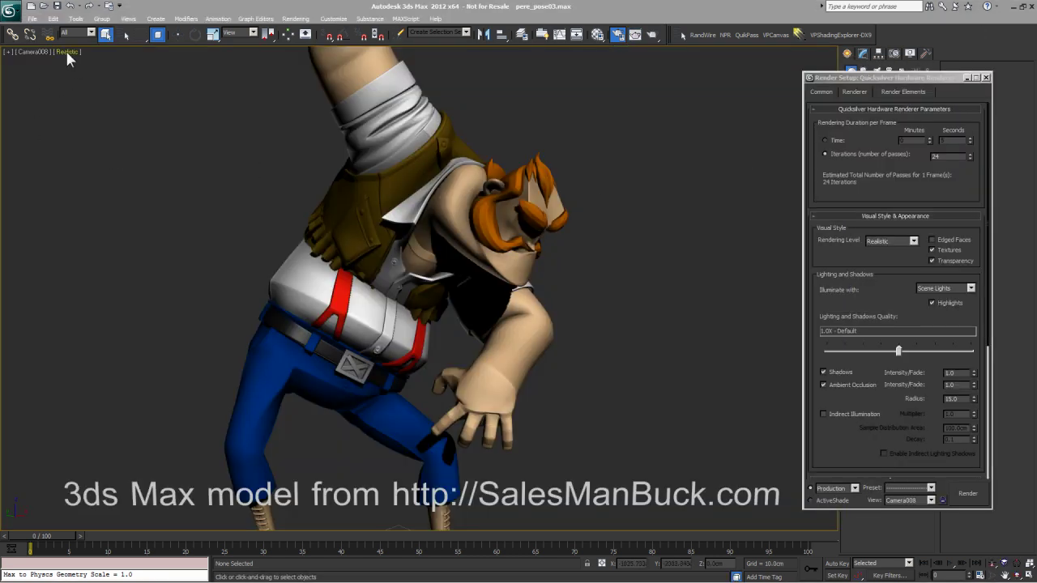
# - Set both the Camera008 viewport's visual style and the Quicksilver rendering level to Acrylic for the character scene
pyautogui.click(67, 51)
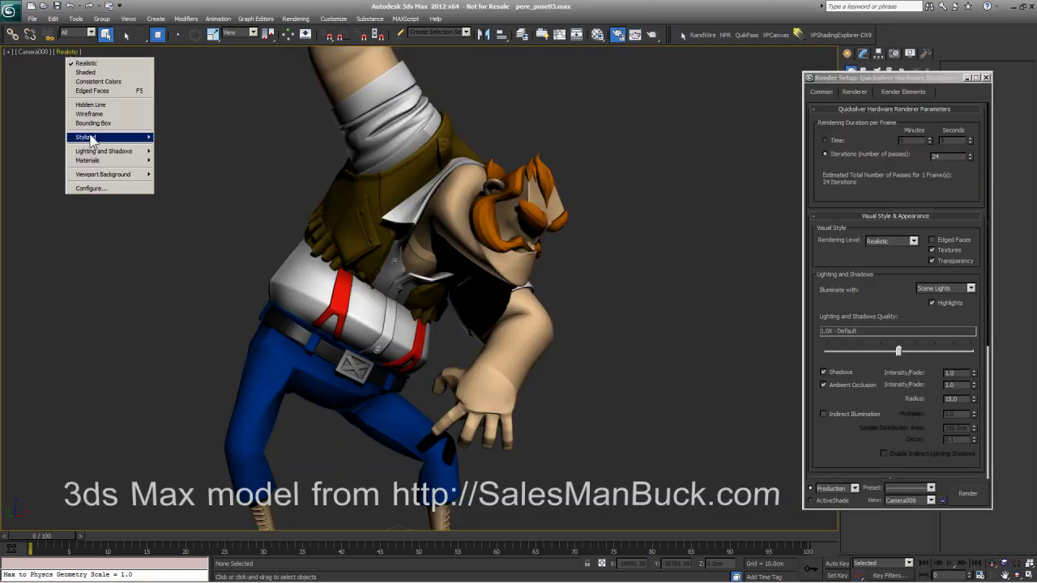
pyautogui.moveTo(89, 138)
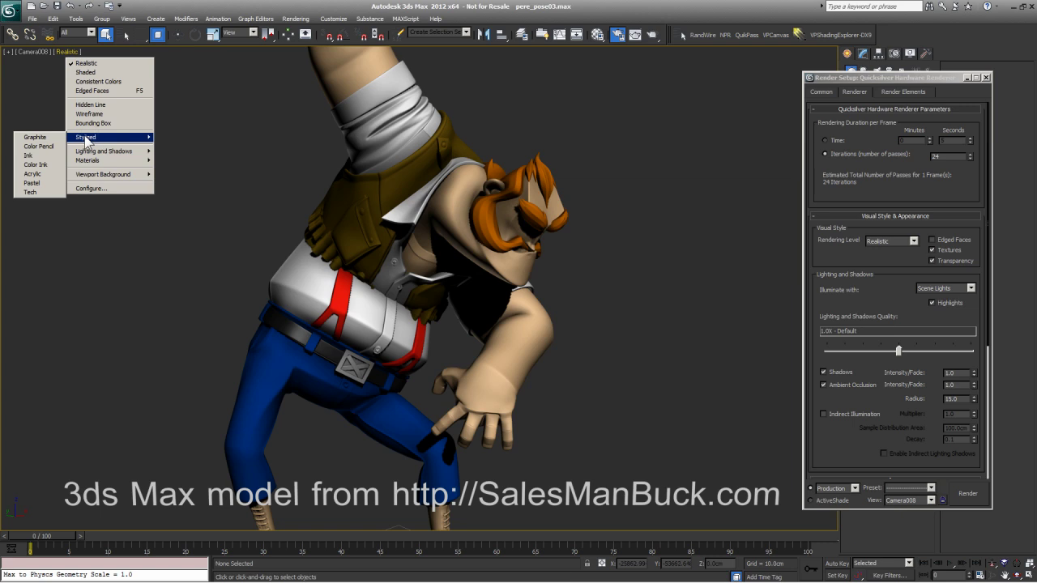
pyautogui.click(38, 182)
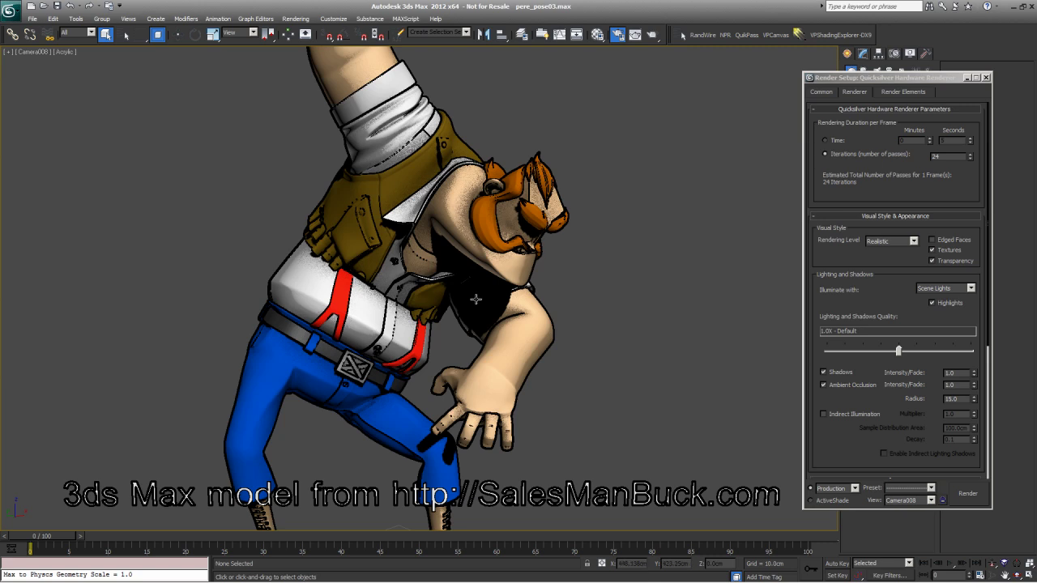
pyautogui.click(882, 242)
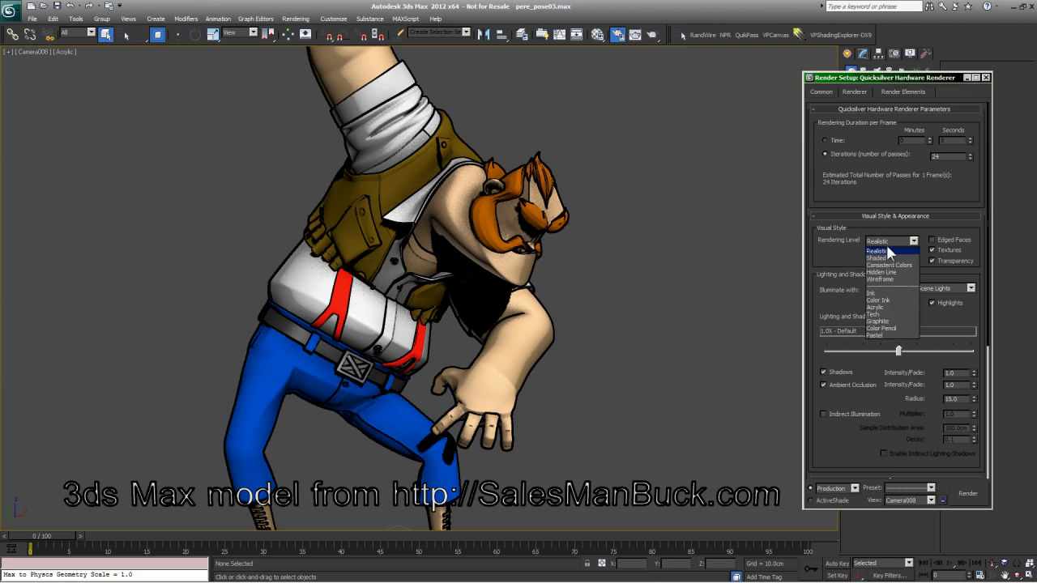
pyautogui.click(878, 308)
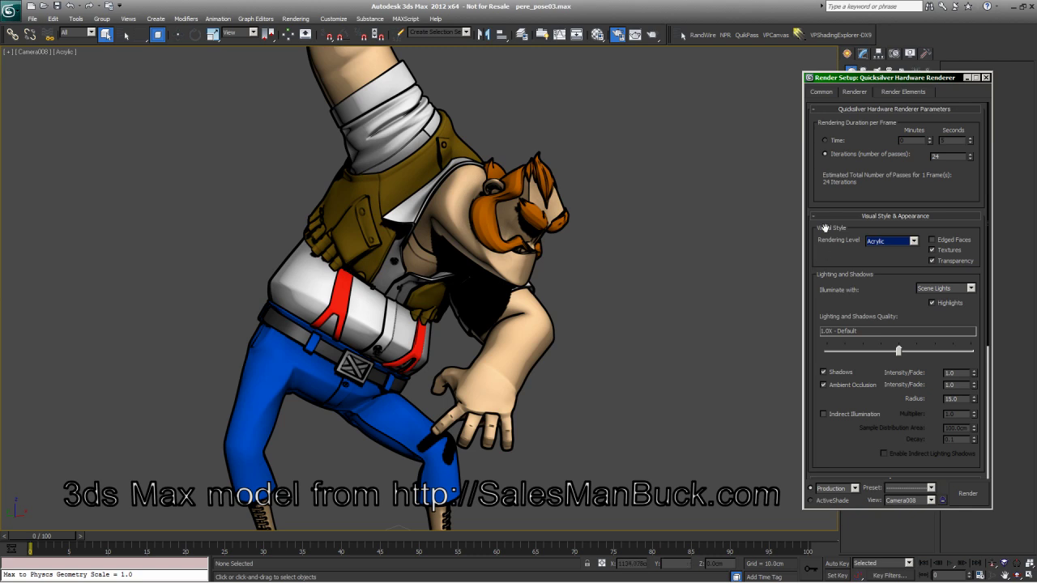
# - Set the Quicksilver rendering level to Ink
pyautogui.scroll(-2, 825, 231)
pyautogui.click(915, 213)
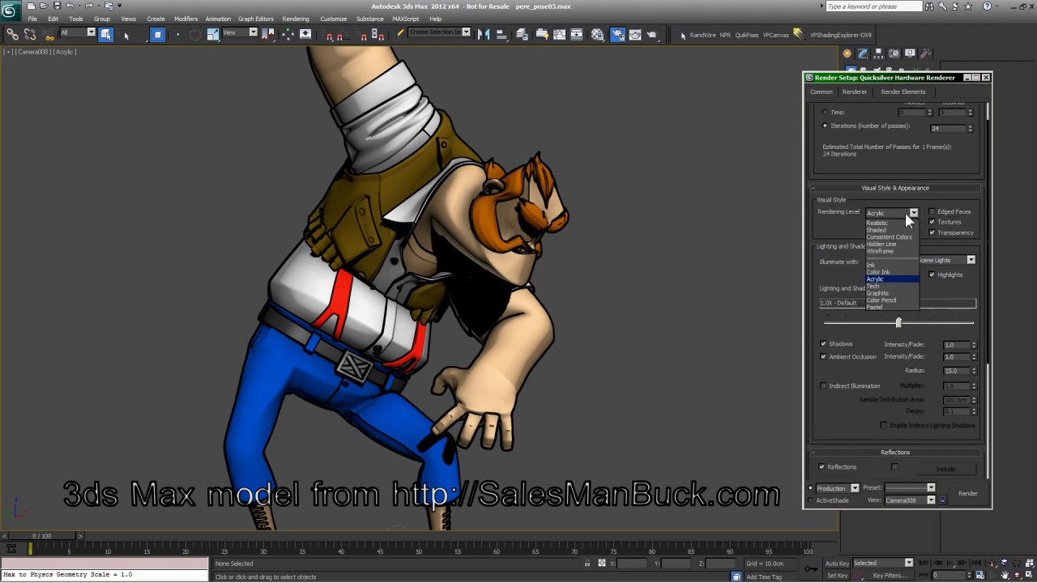
pyautogui.click(876, 265)
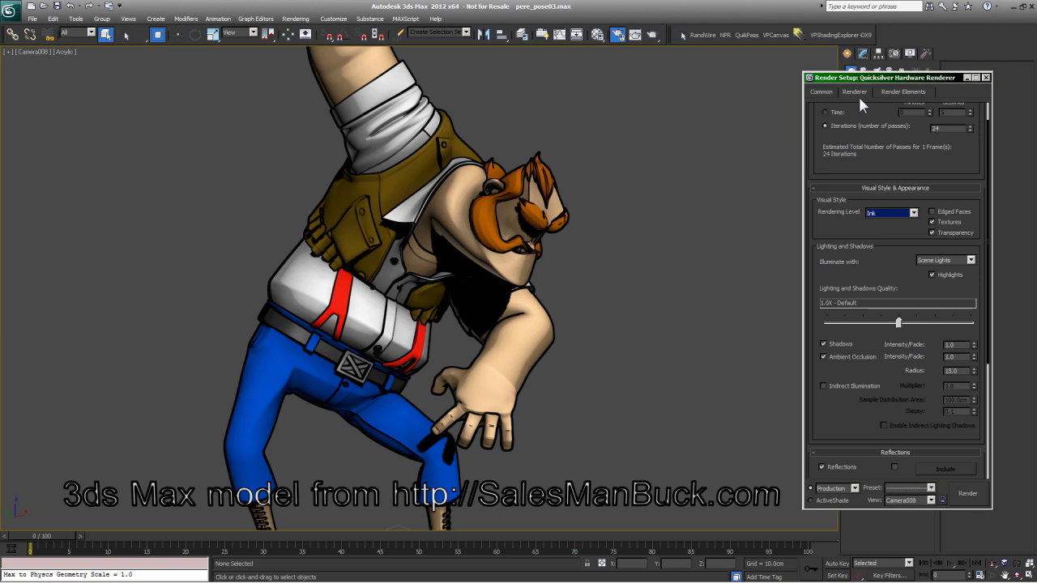
# - Open the Nitrous NPR settings and apply the Tech style to both the viewport and the Quicksilver renderer
pyautogui.click(725, 35)
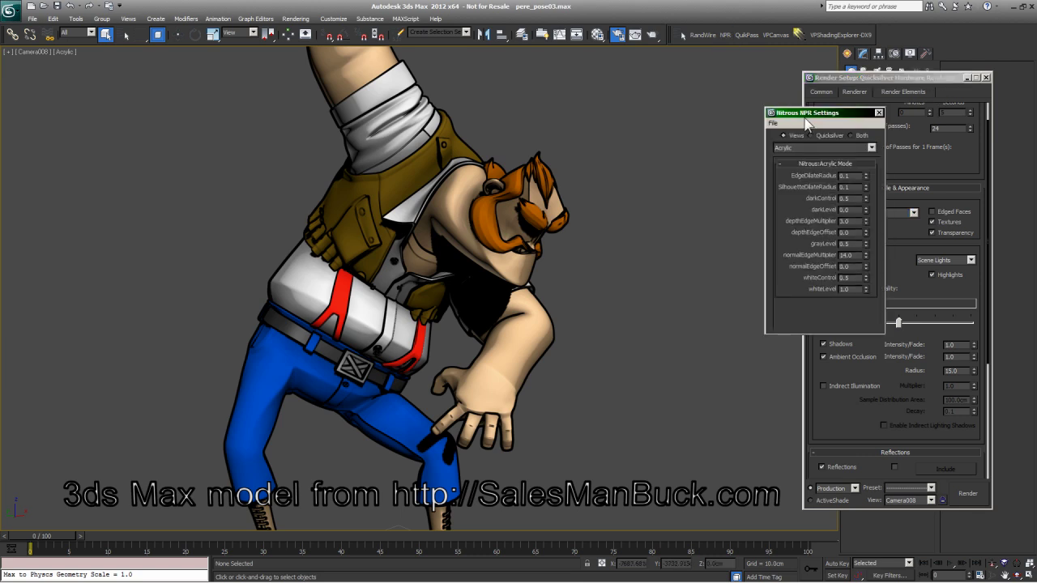
pyautogui.moveTo(803, 113); pyautogui.dragTo(694, 91)
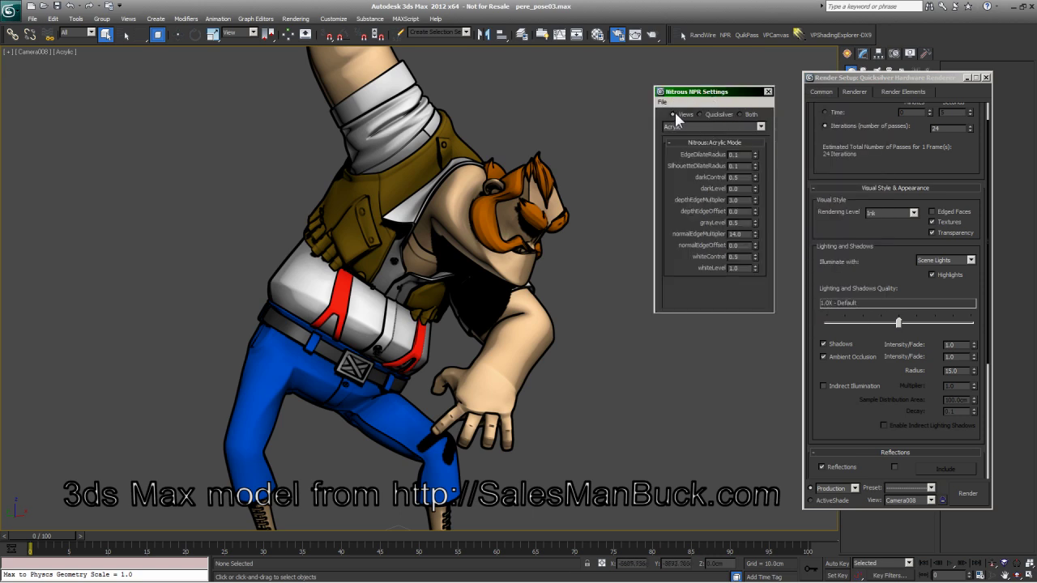
pyautogui.click(740, 115)
pyautogui.click(759, 127)
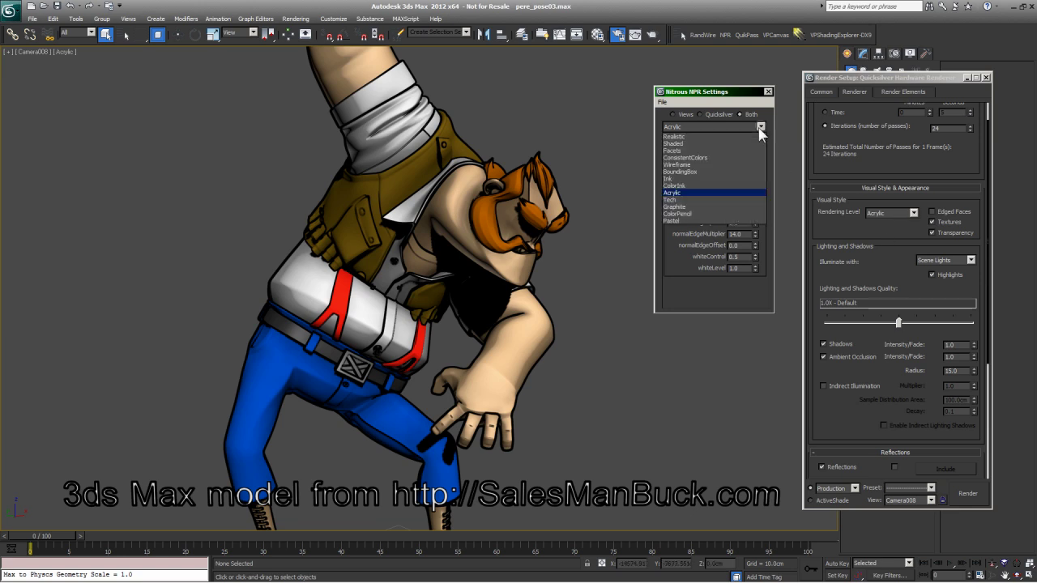
pyautogui.click(677, 201)
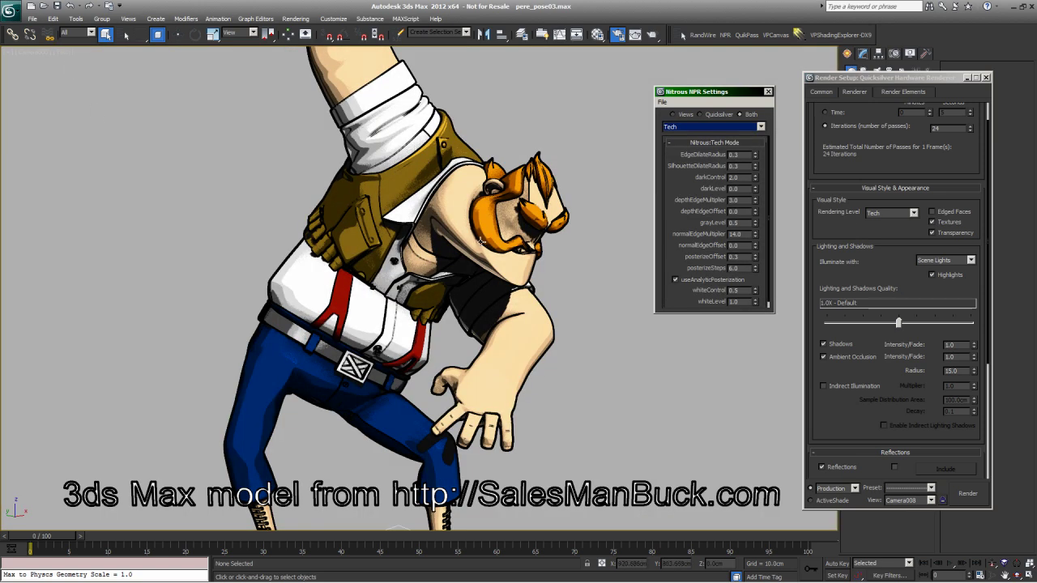
# - Set the Tech style's normalEdgeMultiplier to 1
pyautogui.moveTo(692, 196); pyautogui.dragTo(670, 164)
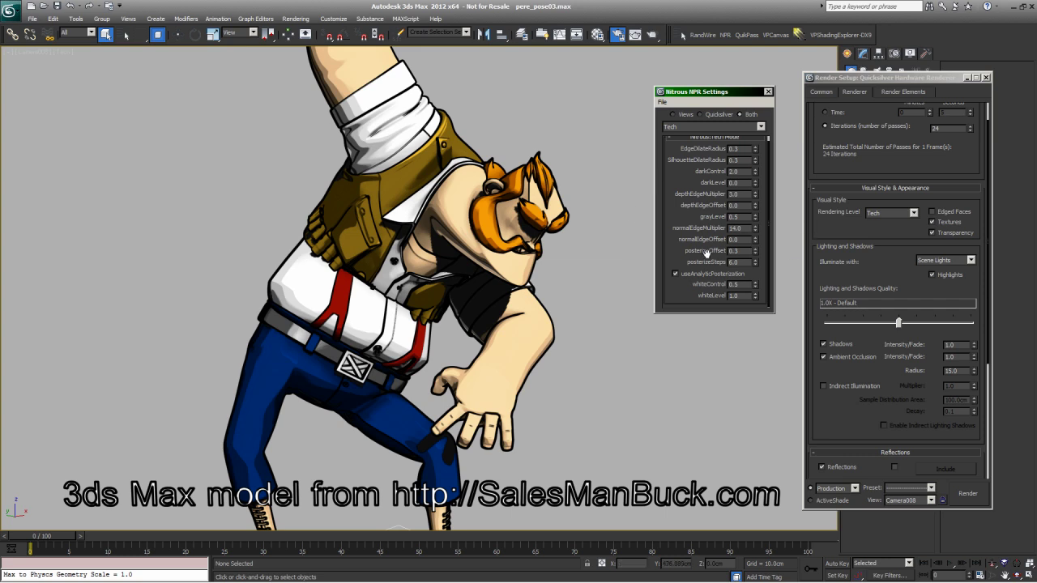
pyautogui.doubleClick(744, 228)
pyautogui.write('1')
pyautogui.press('Return')
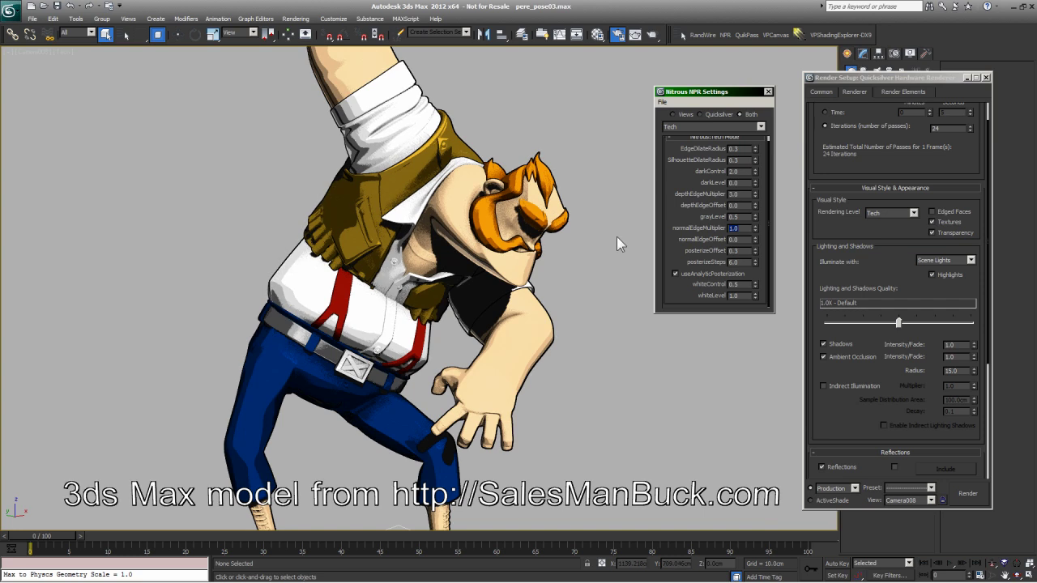
# - Try a normalEdgeMultiplier of 50 for the Tech style and set it back to 1
pyautogui.write('9999')
pyautogui.press('Return')
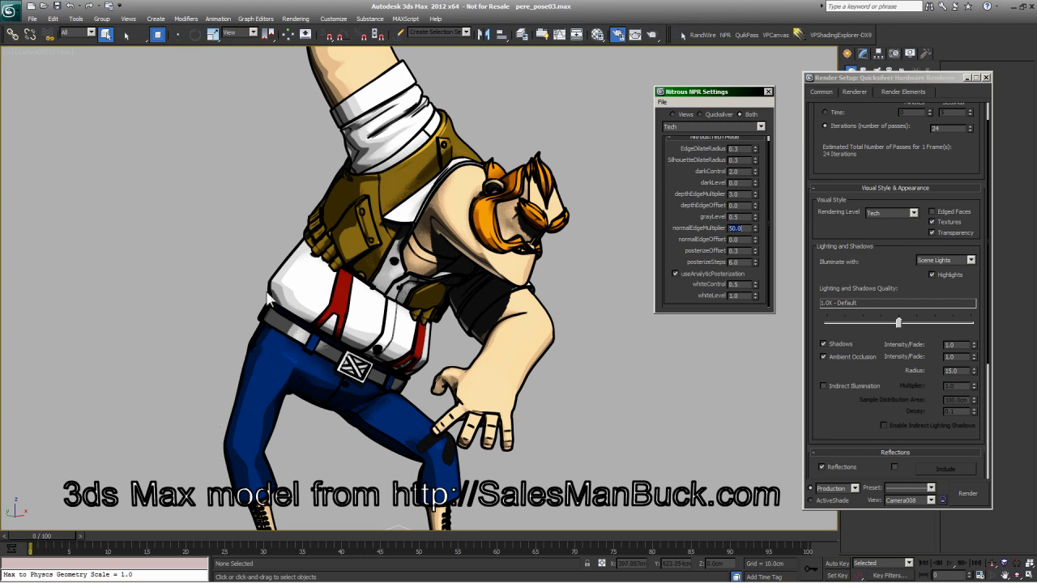
pyautogui.write('1')
pyautogui.press('Return')
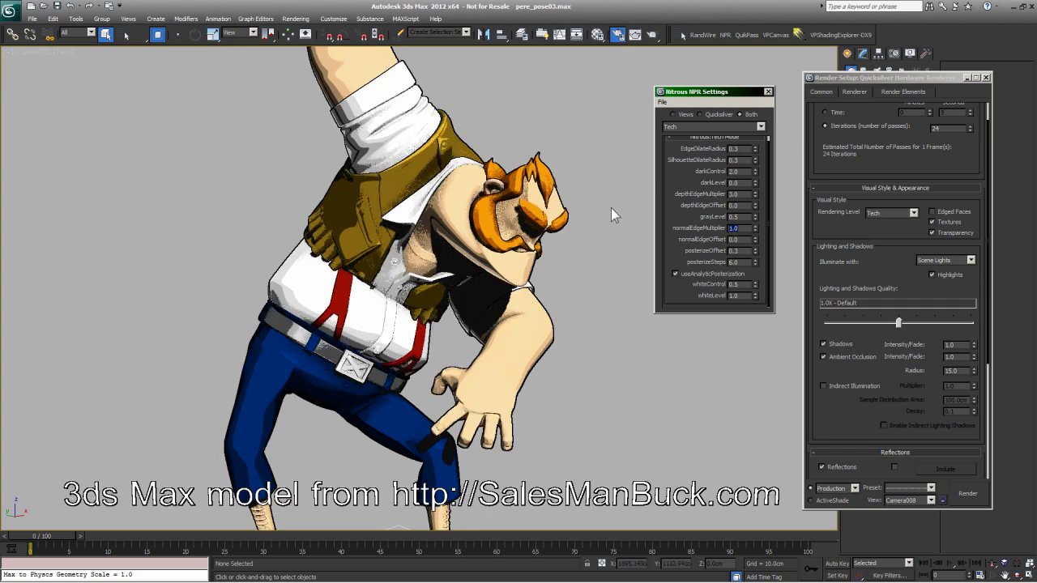
# - Try a darkLevel of 1 for the Tech style and reset it to 0
pyautogui.moveTo(754, 183); pyautogui.dragTo(754, 171)
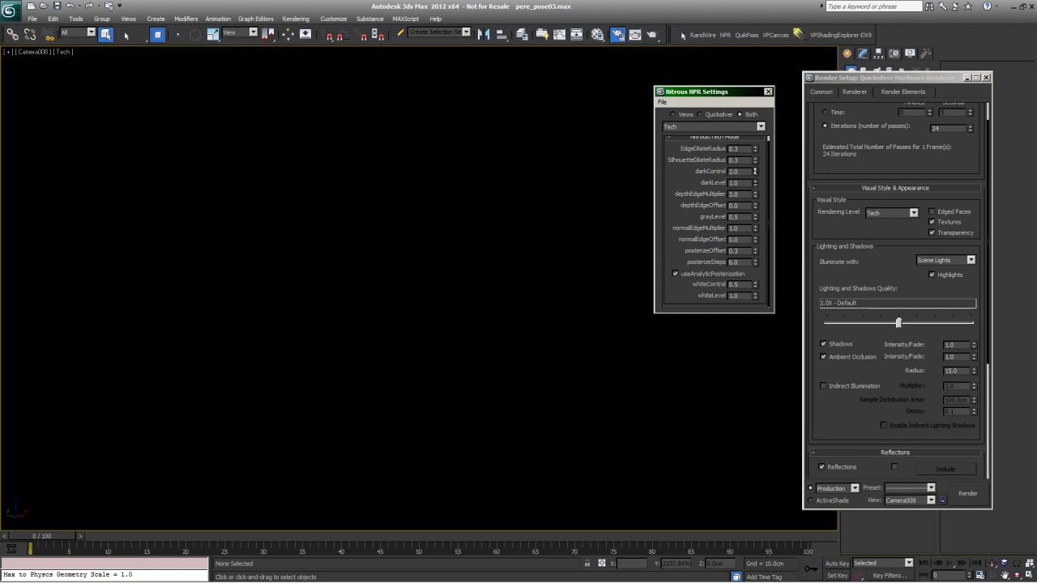
pyautogui.rightClick(754, 182)
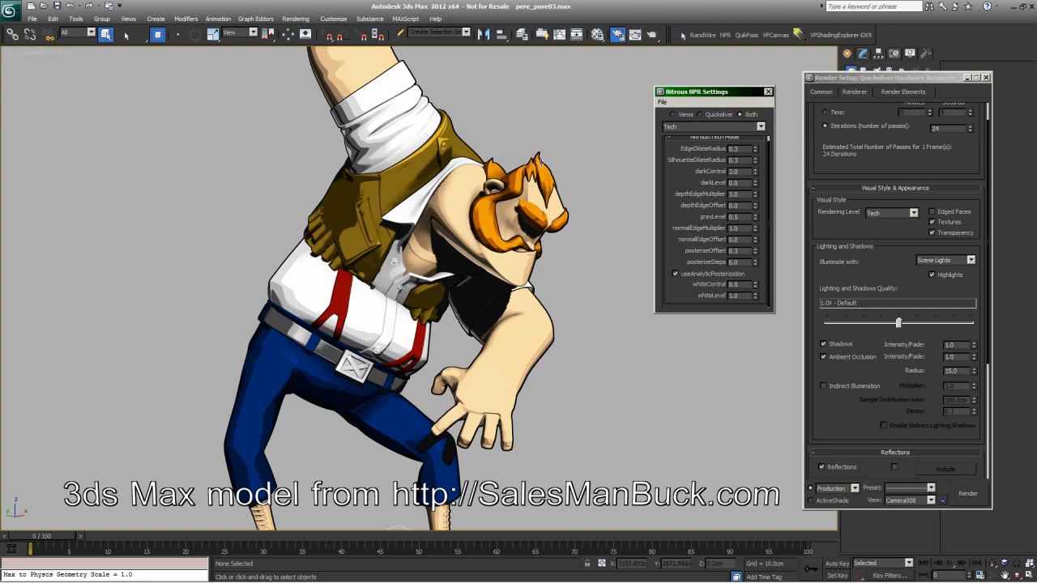
# - Apply the ColorPencil style to both the viewport and Quicksilver, and render the Camera008 view
pyautogui.scroll(1, 678, 183)
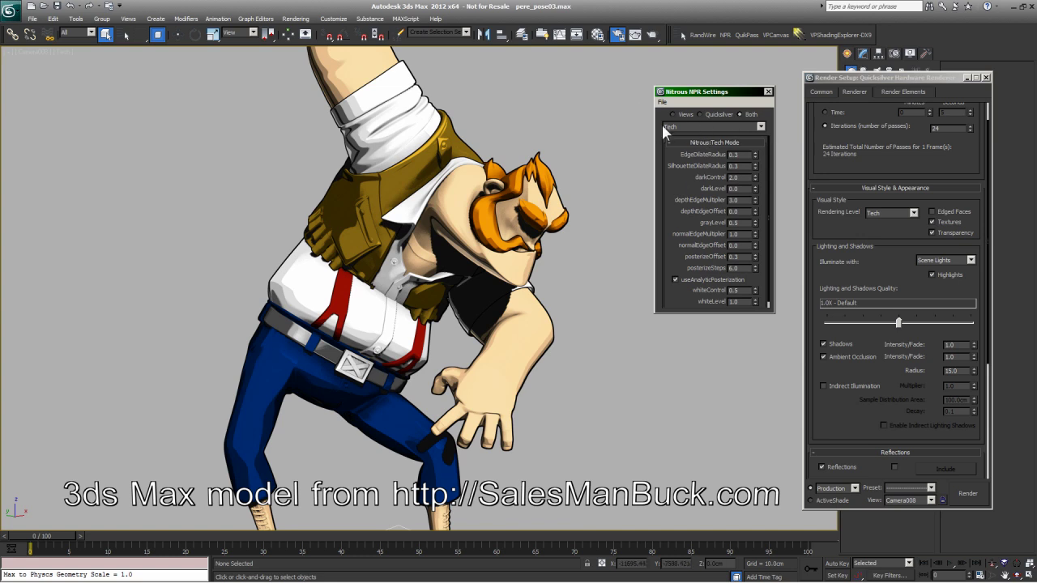
pyautogui.click(761, 127)
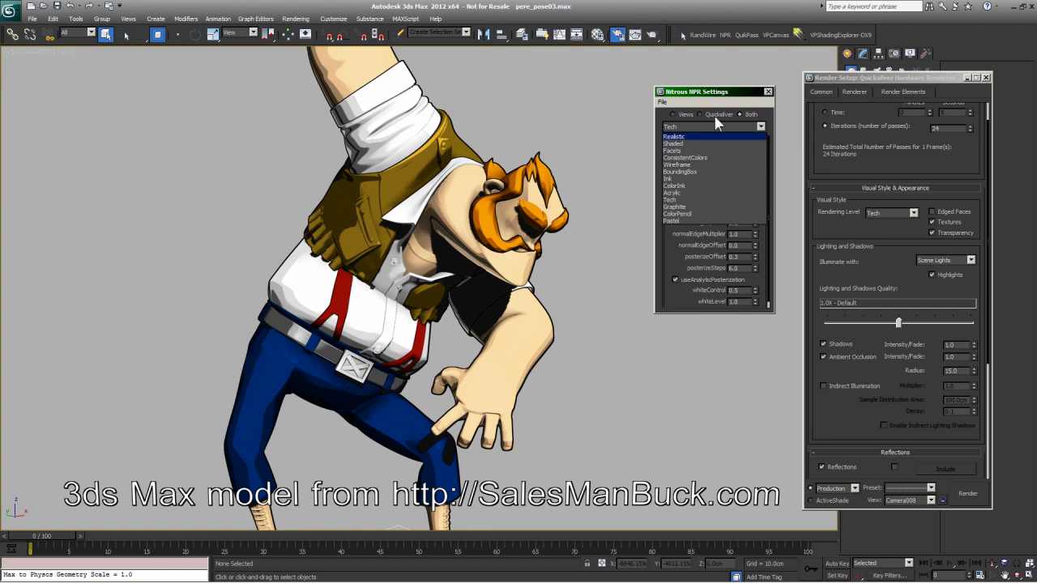
pyautogui.click(677, 214)
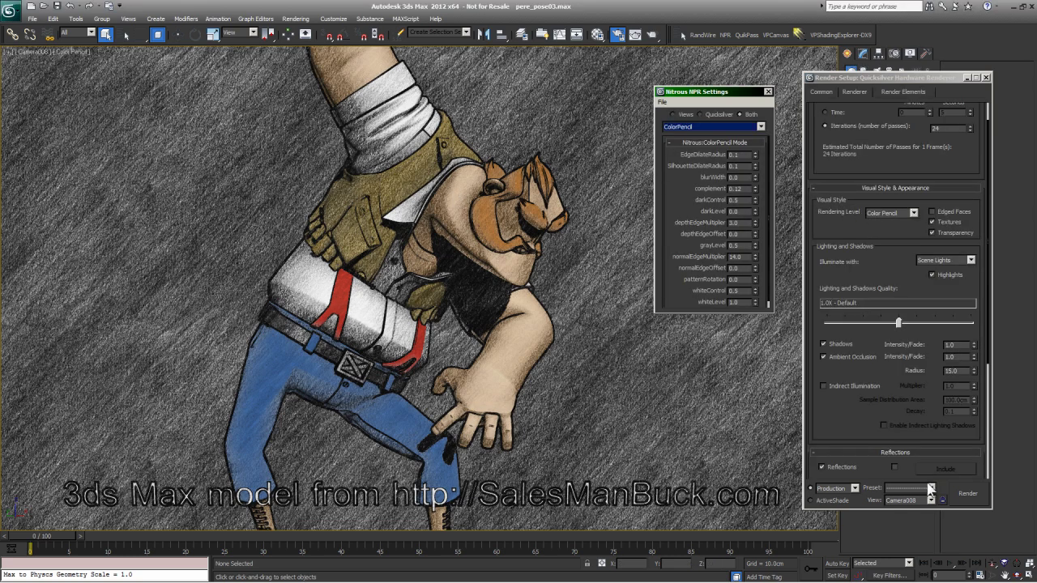
pyautogui.click(965, 493)
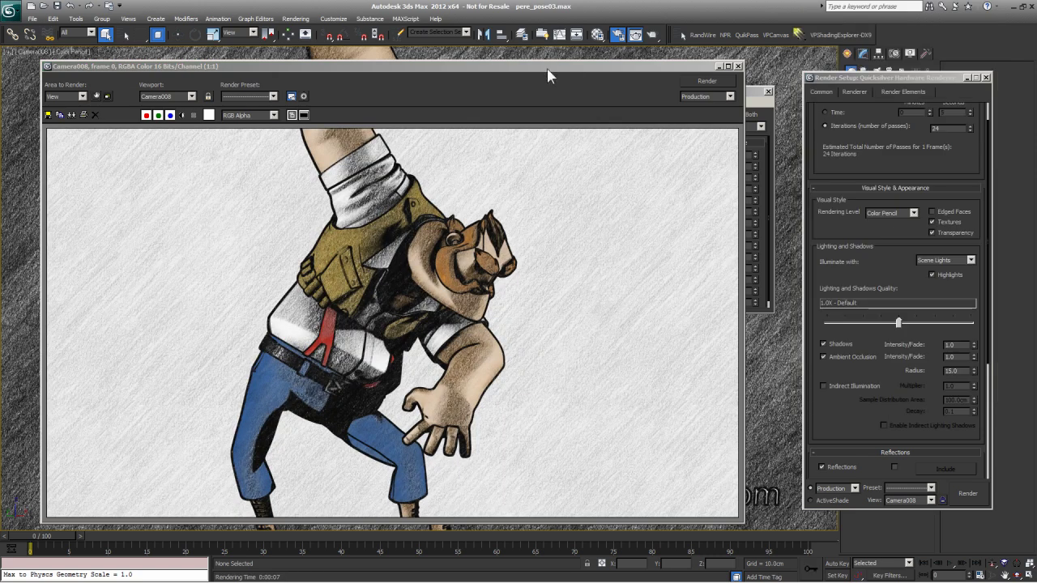
# - Switch to Composite and play back the acrylicOne character rotation through the Drop Alpha node
pyautogui.click(28, 320)
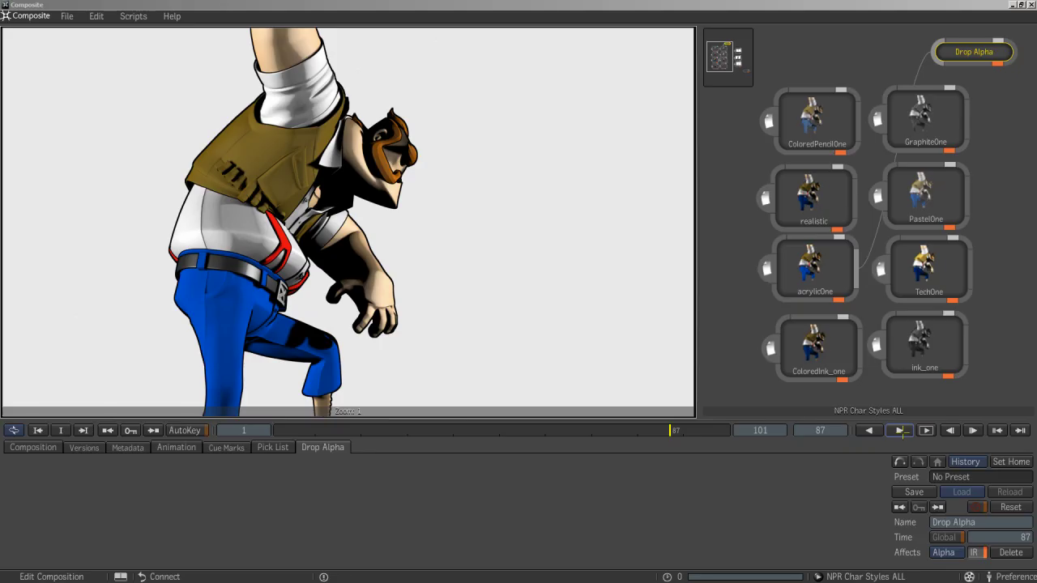
pyautogui.click(926, 430)
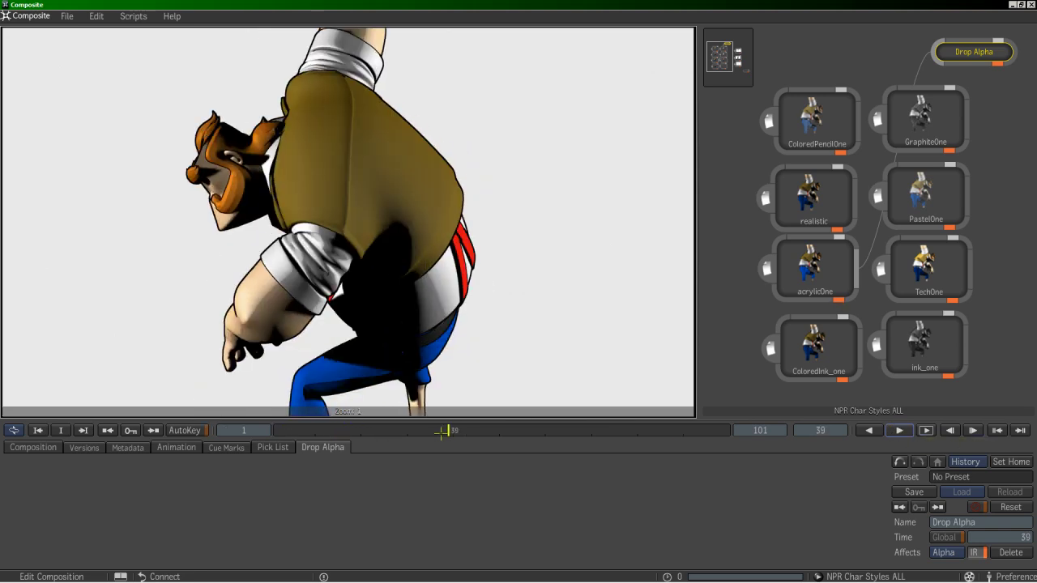
pyautogui.click(899, 430)
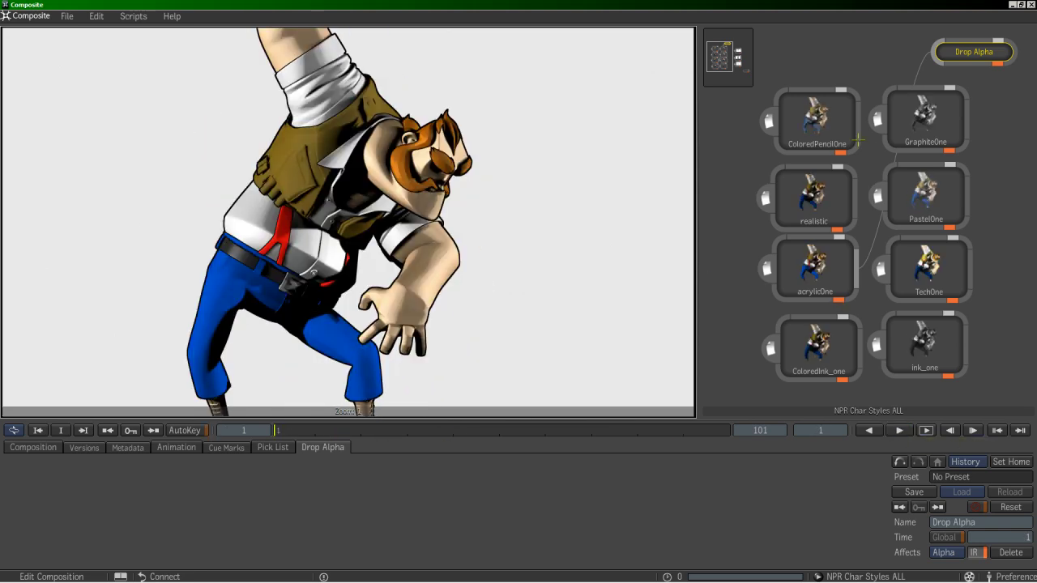
# - Feed the ColoredPencilOne sequence into the Drop Alpha node and play the composited result
pyautogui.click(851, 138)
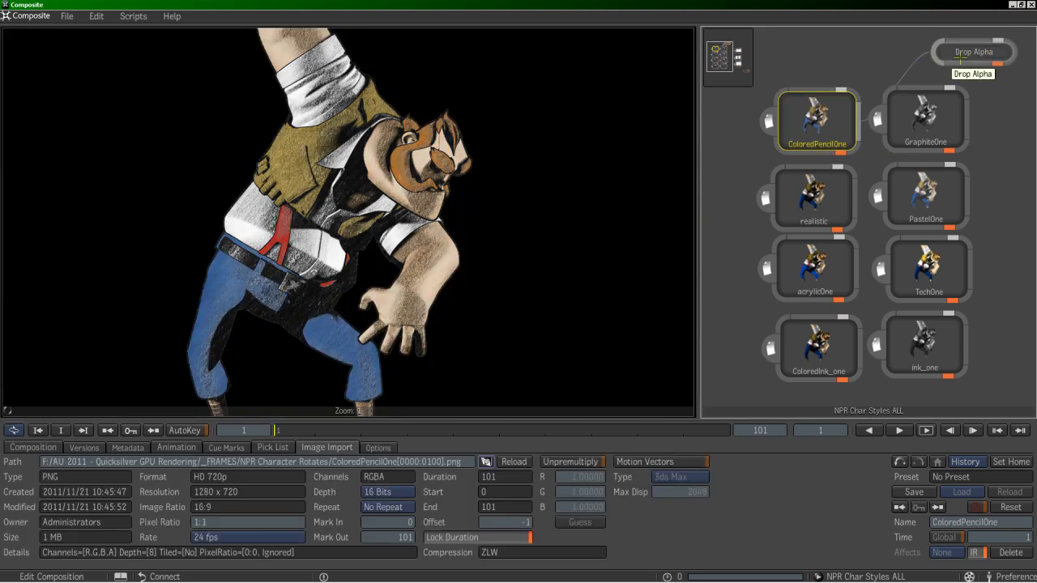
pyautogui.moveTo(968, 53); pyautogui.dragTo(910, 53)
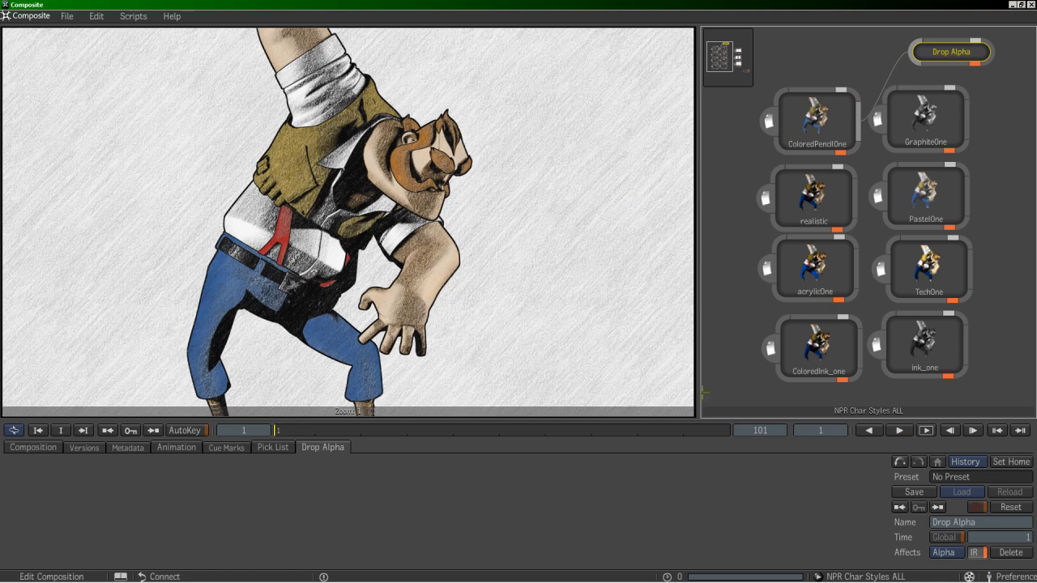
pyautogui.click(898, 430)
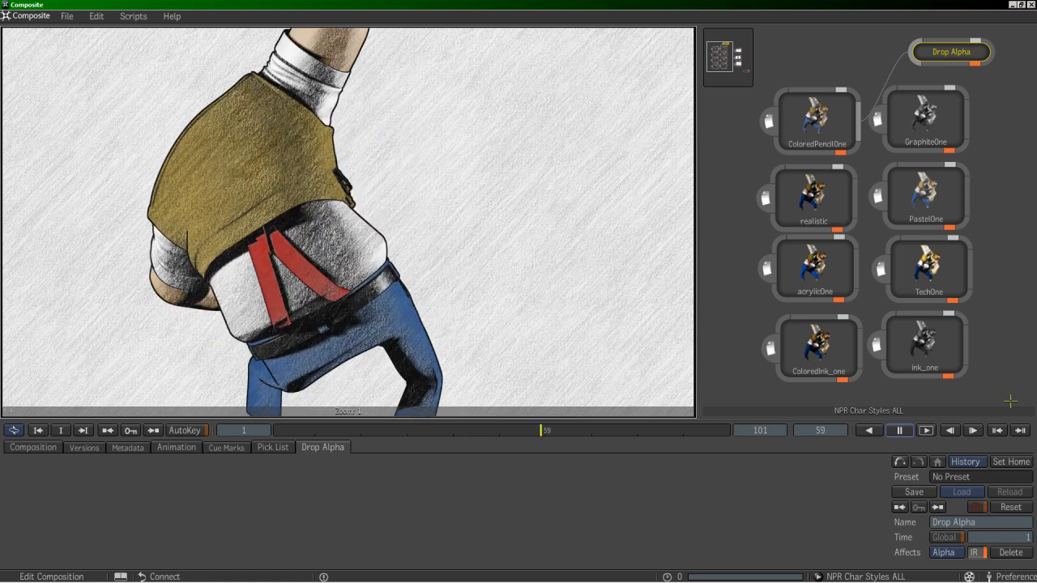
pyautogui.press('space')
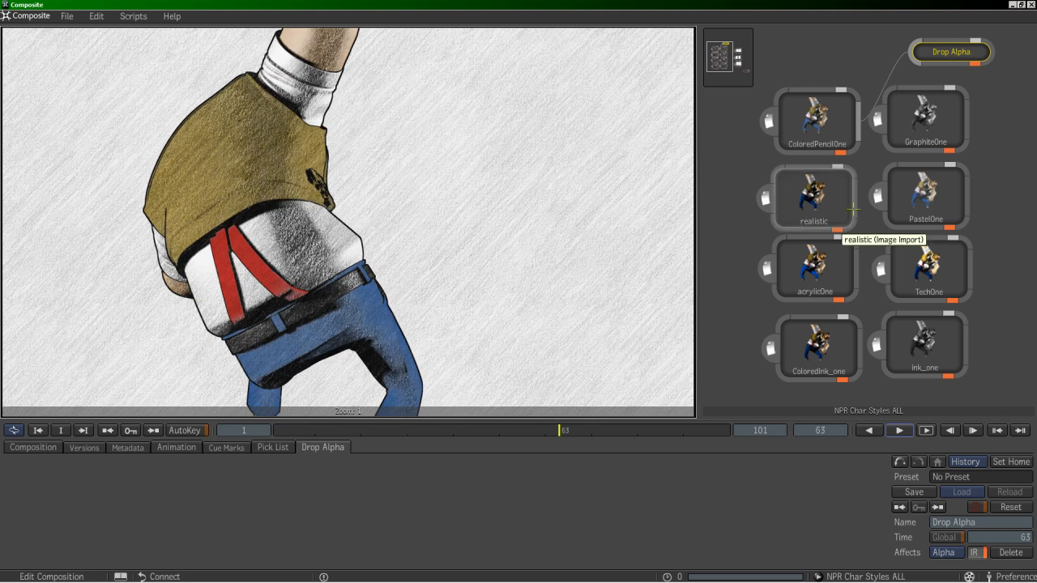
# - Connect the realistic sequence to the Drop Alpha node and display that node's output
pyautogui.moveTo(853, 209); pyautogui.dragTo(917, 55)
pyautogui.click(918, 55)
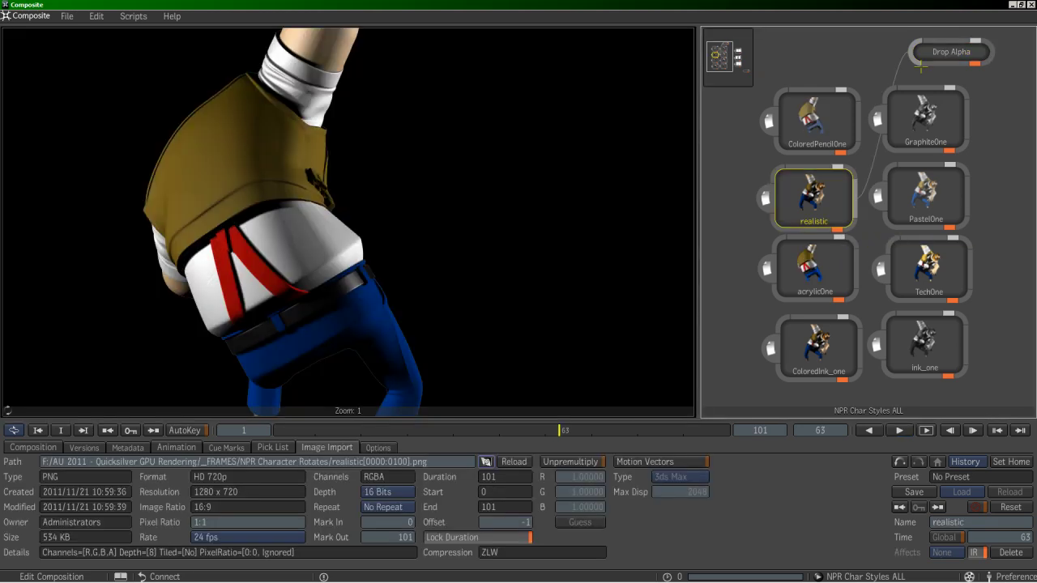
pyautogui.click(958, 55)
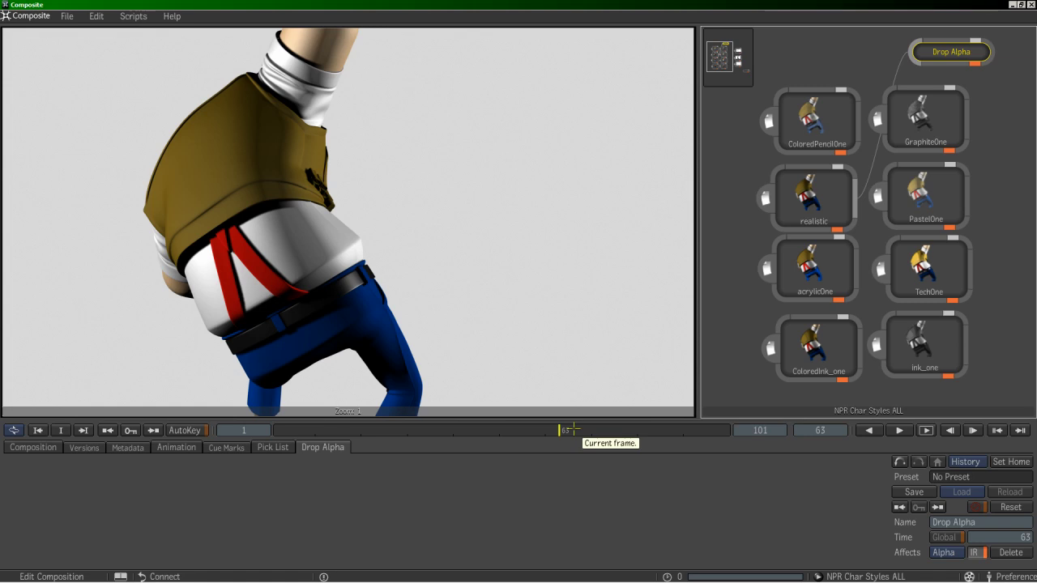
# - Return to frame 1, feed the TechOne sequence into the Drop Alpha node and play the composited result
pyautogui.moveTo(296, 430); pyautogui.dragTo(251, 435)
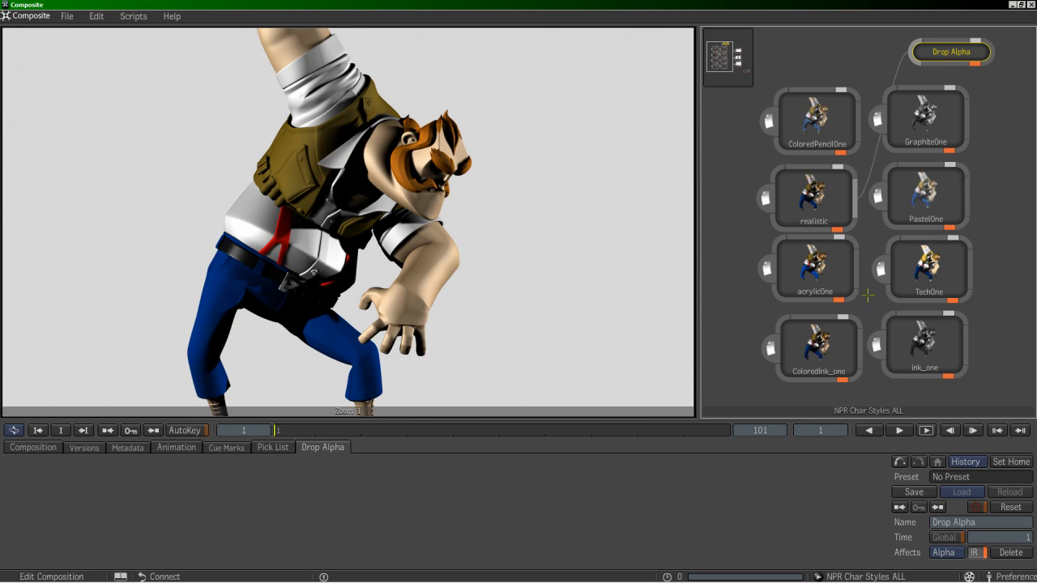
pyautogui.click(973, 274)
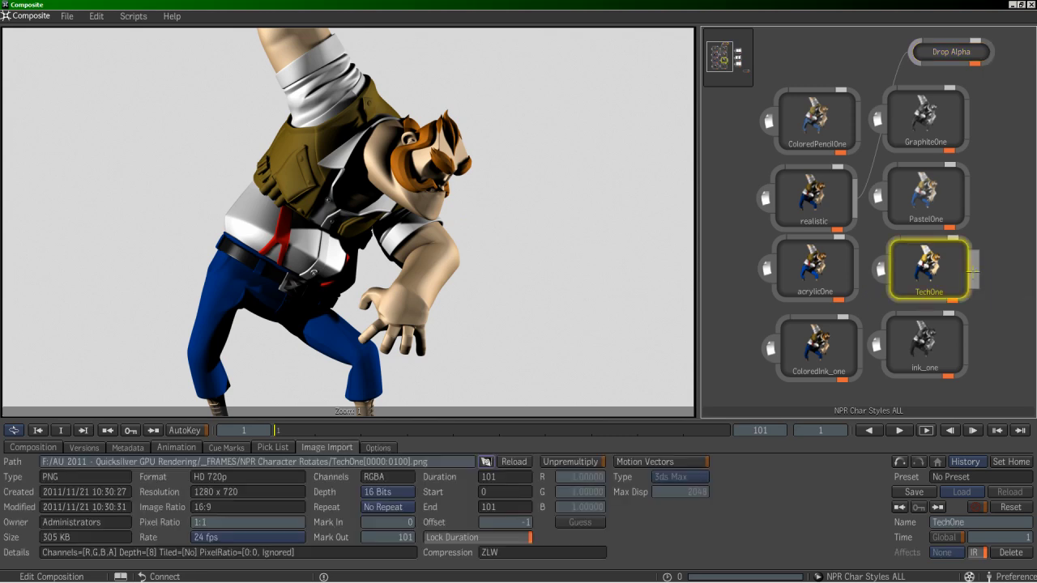
pyautogui.click(950, 53)
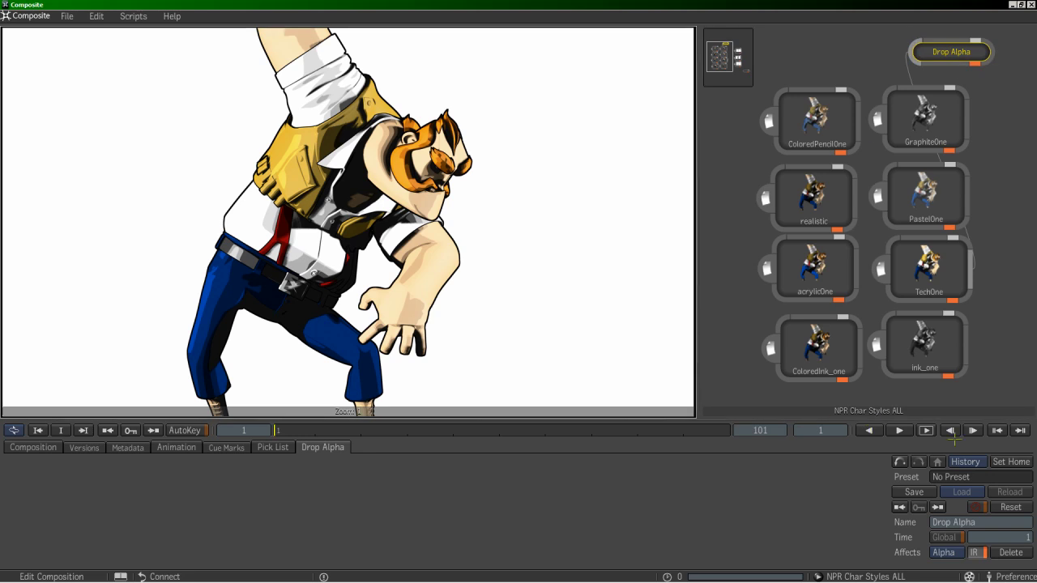
pyautogui.click(901, 431)
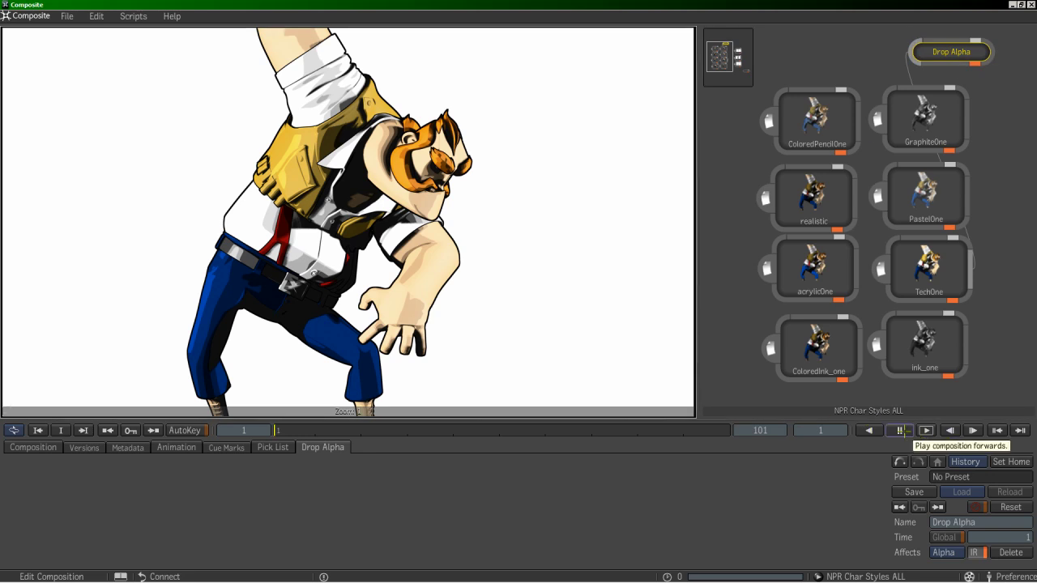
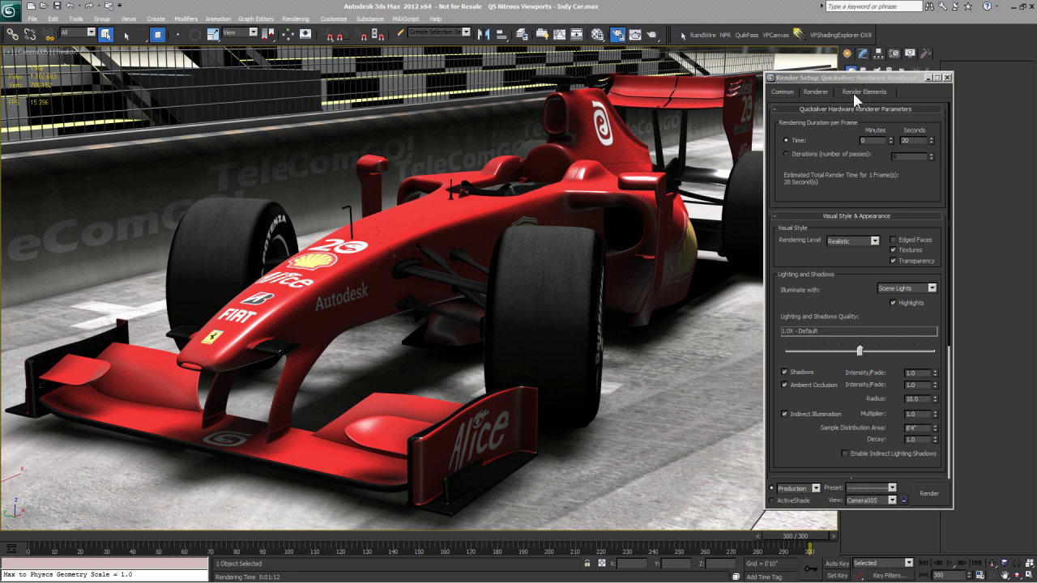
# - In the 3ds Max Indy Car scene, open the Quicksilver render elements and review the element types available to add
pyautogui.click(855, 94)
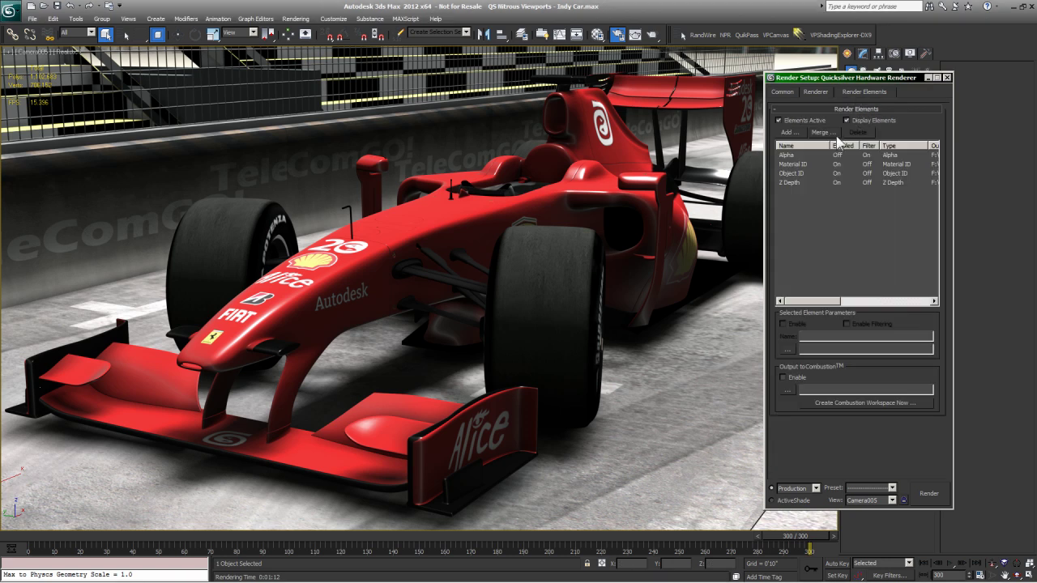
pyautogui.click(789, 132)
pyautogui.moveTo(823, 189); pyautogui.dragTo(468, 152)
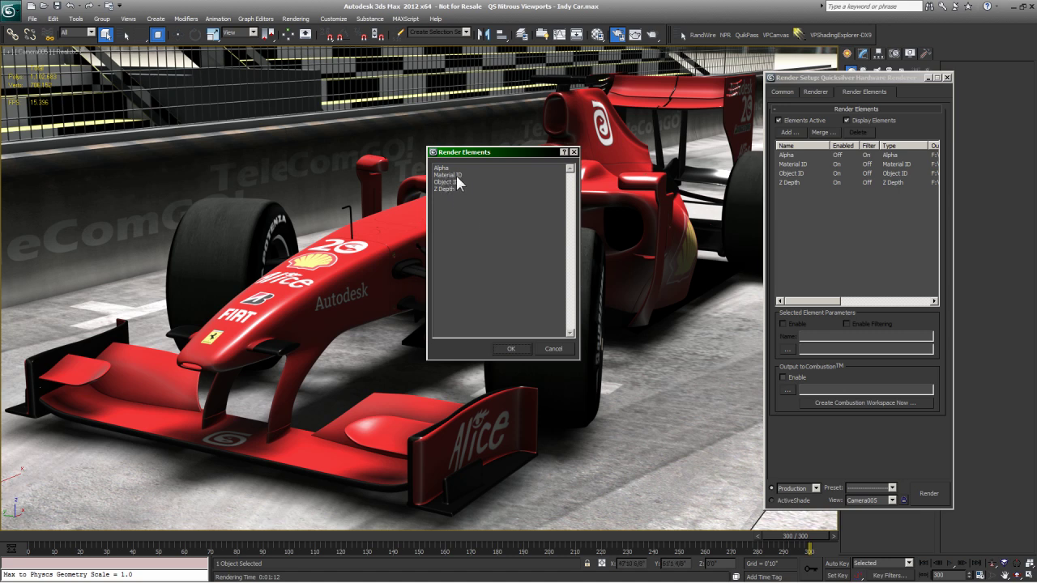
pyautogui.moveTo(448, 170); pyautogui.dragTo(453, 197)
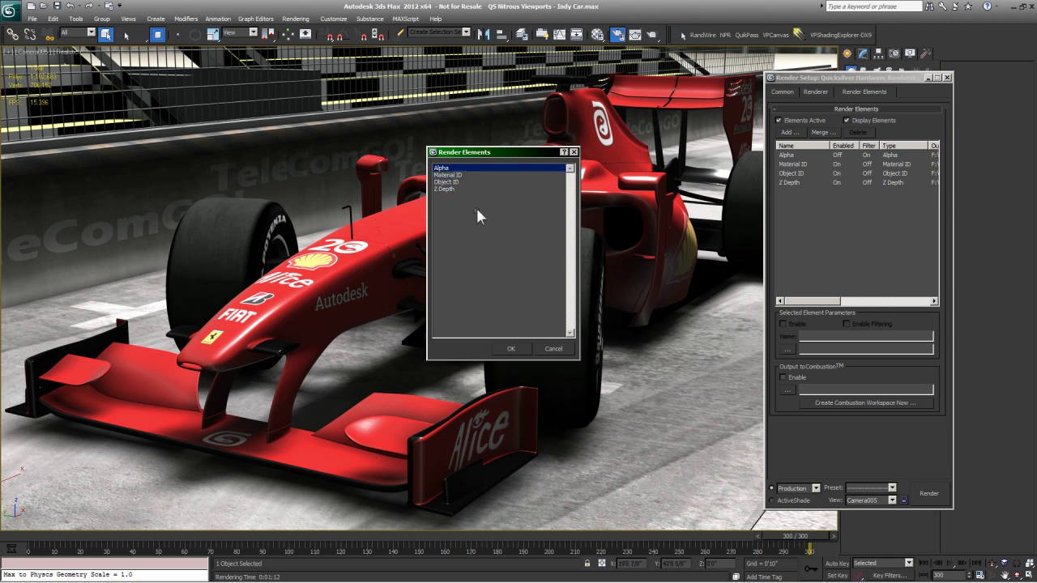
pyautogui.click(553, 348)
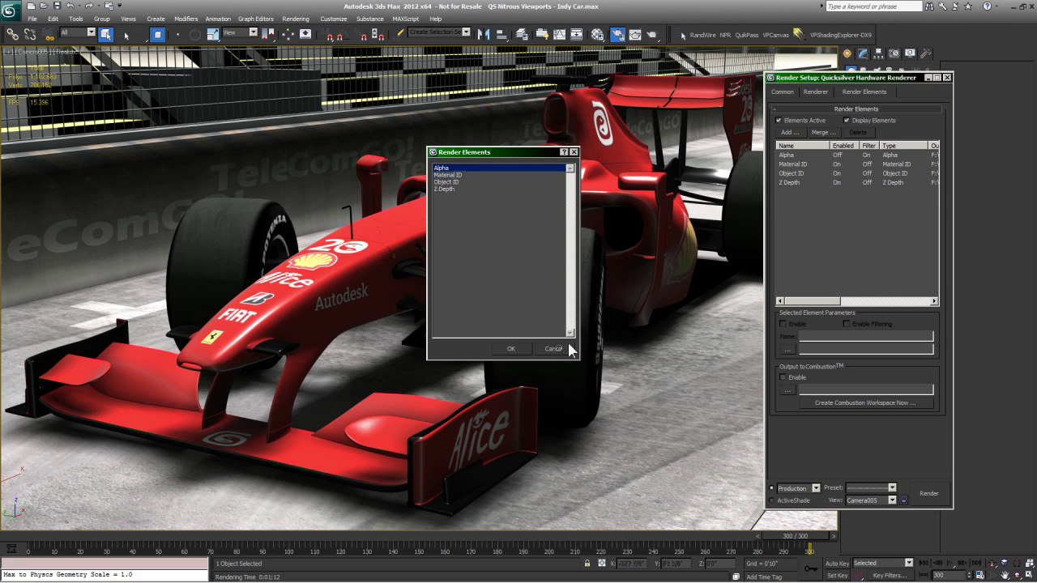
# - Show the parameters of the Alpha and Material ID elements, and open the Material Editor to locate its Material ID Channel control
pyautogui.click(786, 154)
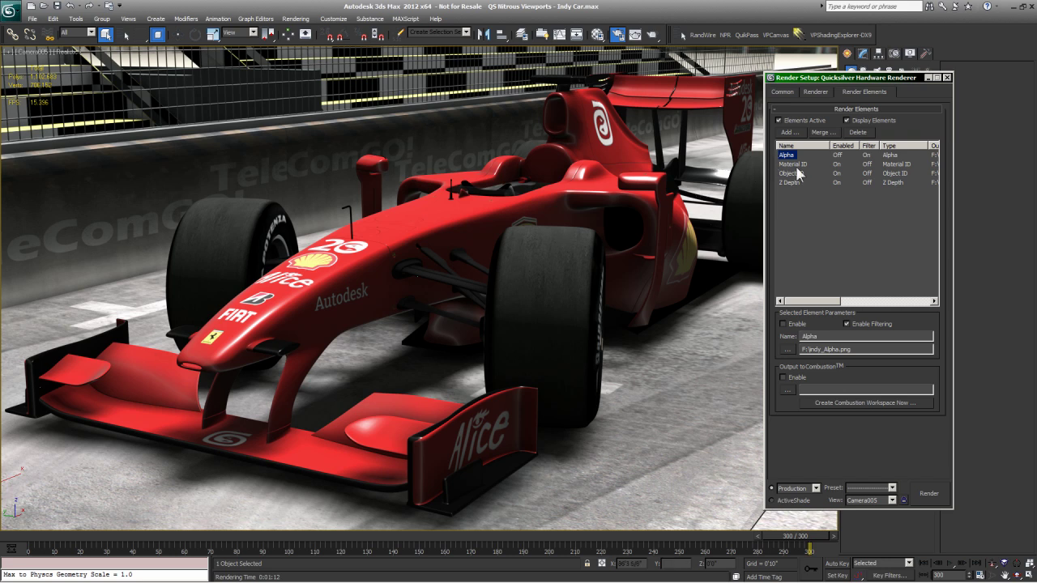
pyautogui.click(794, 164)
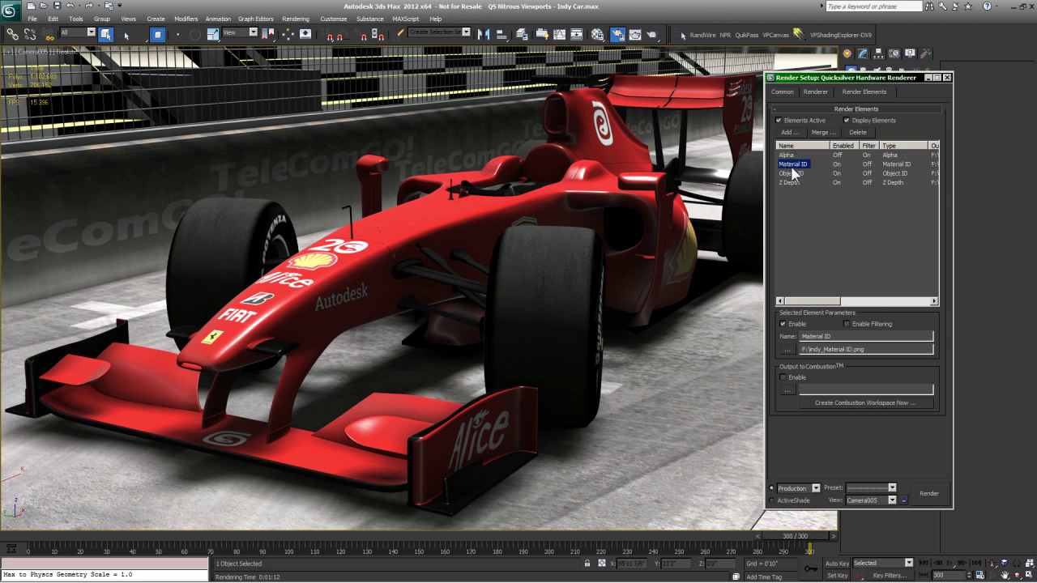
pyautogui.click(600, 39)
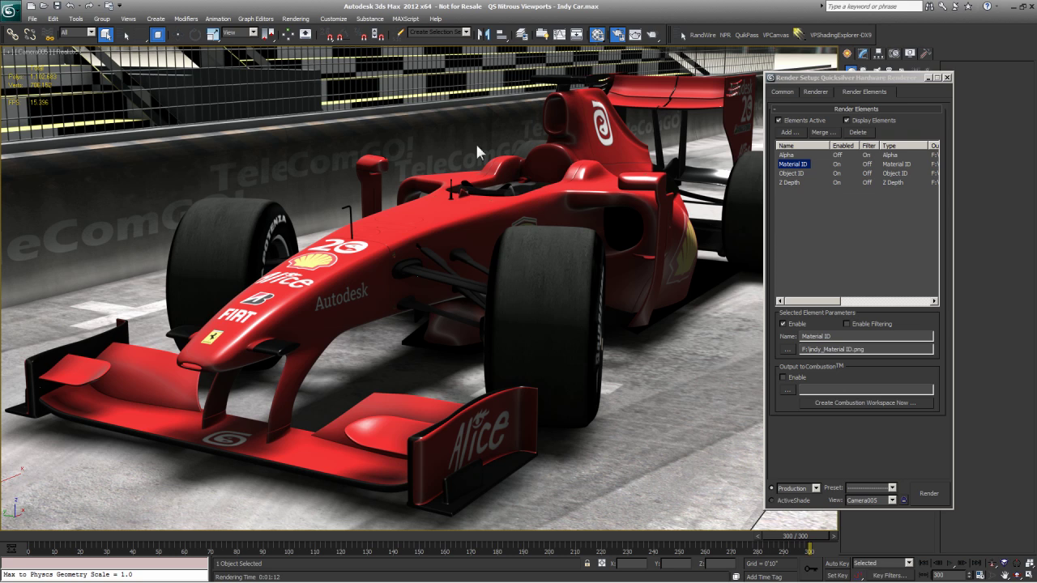
pyautogui.press('m')
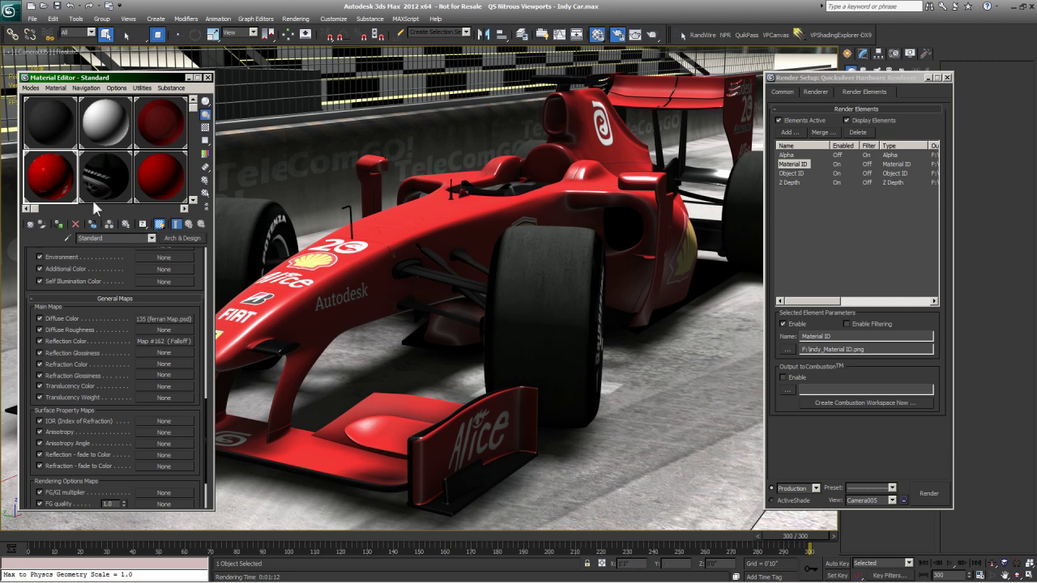
pyautogui.moveTo(146, 231); pyautogui.dragTo(42, 230)
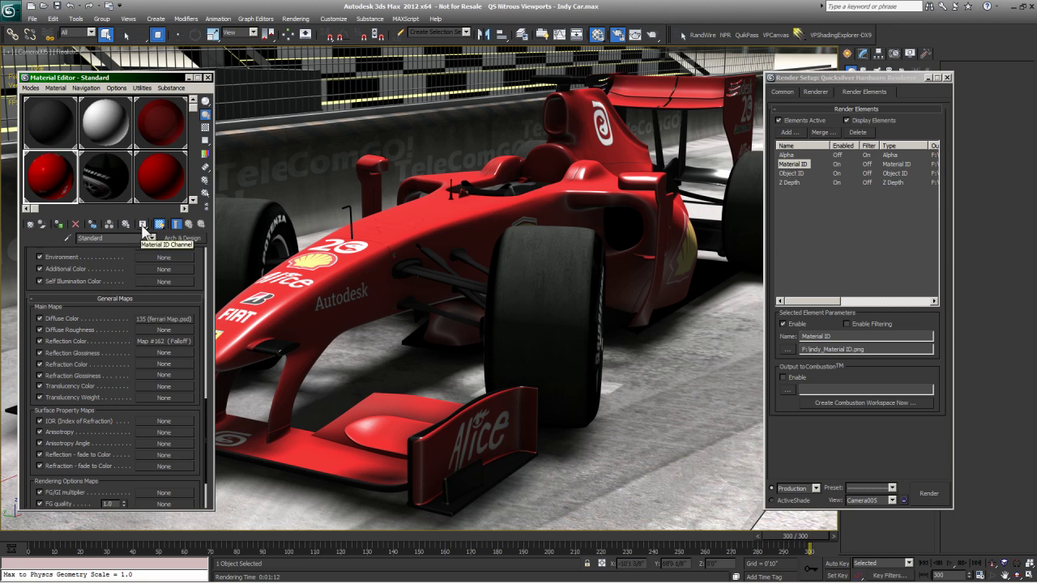
# - Examine the Material ID render element alongside the sample materials and the Material ID Channel control that drives it
pyautogui.doubleClick(795, 164)
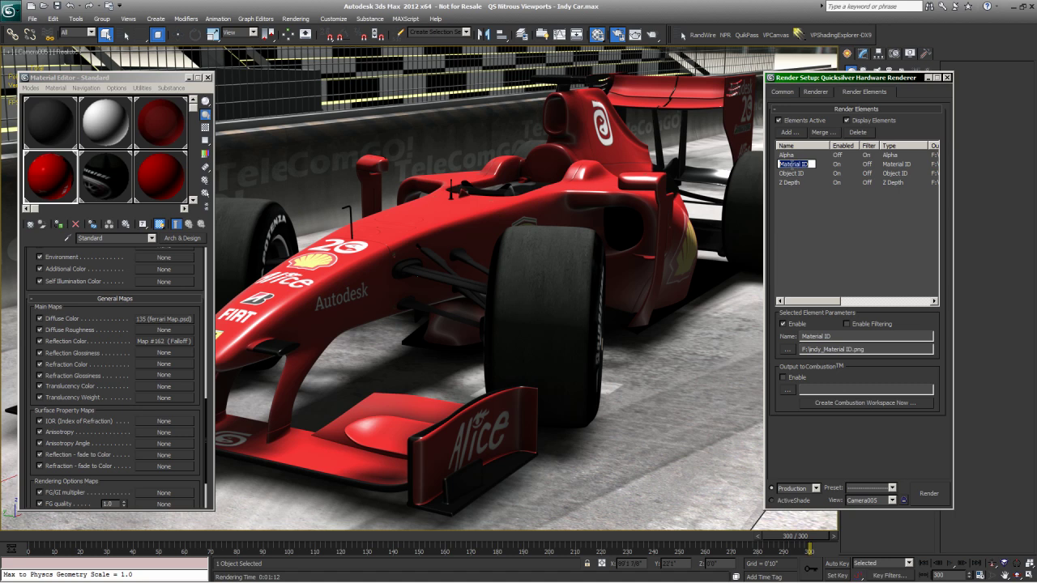
pyautogui.click(797, 198)
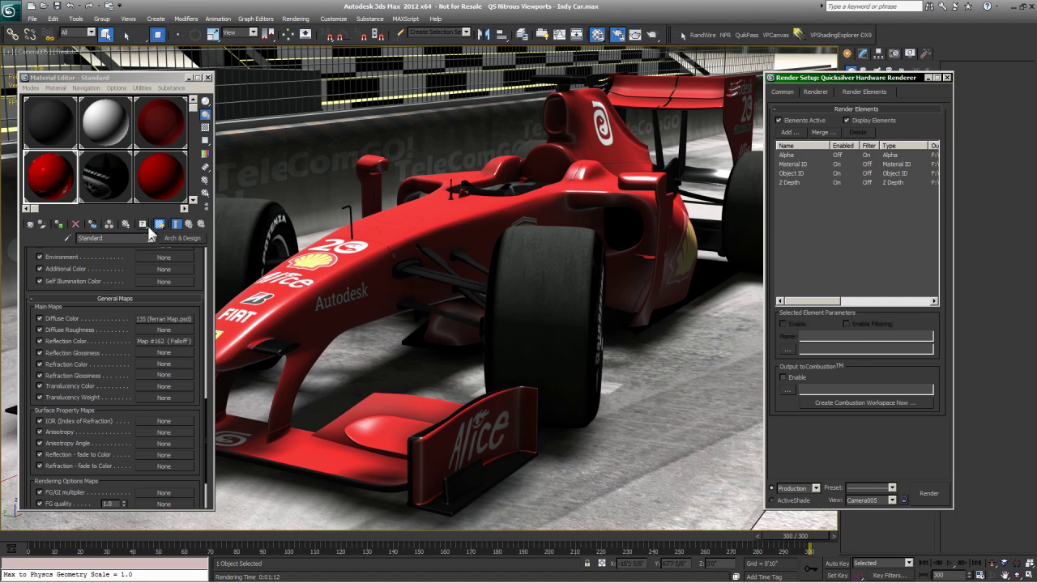
pyautogui.moveTo(141, 231)
pyautogui.mouseDown()
pyautogui.moveTo(166, 263)
pyautogui.moveTo(171, 231)
pyautogui.moveTo(158, 215)
pyautogui.moveTo(166, 270)
pyautogui.moveTo(141, 232)
pyautogui.moveTo(205, 263)
pyautogui.moveTo(144, 225)
pyautogui.mouseUp()
pyautogui.click(128, 208)
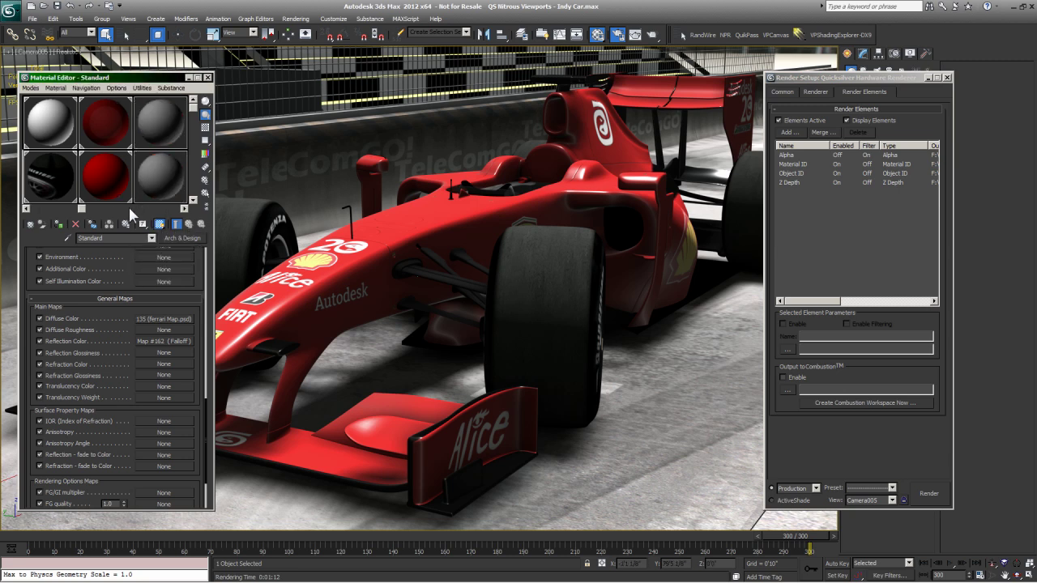
pyautogui.click(43, 207)
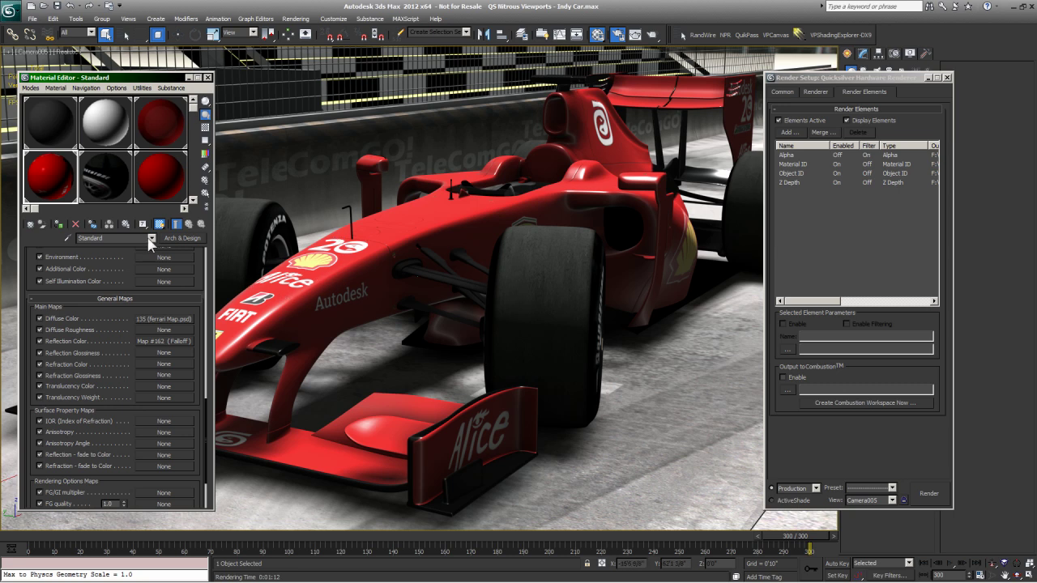
pyautogui.scroll(3, 198, 261)
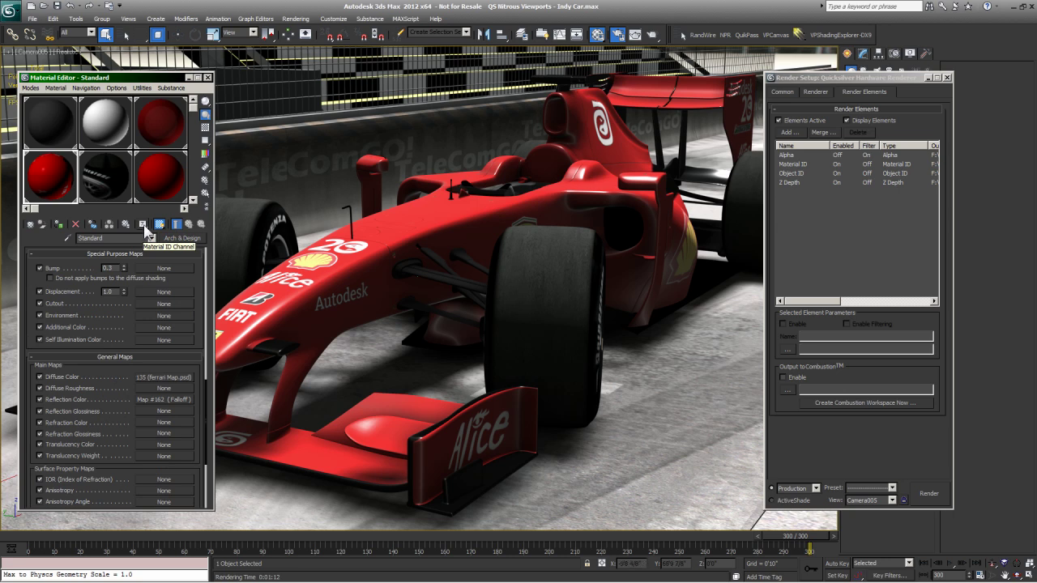
pyautogui.click(801, 163)
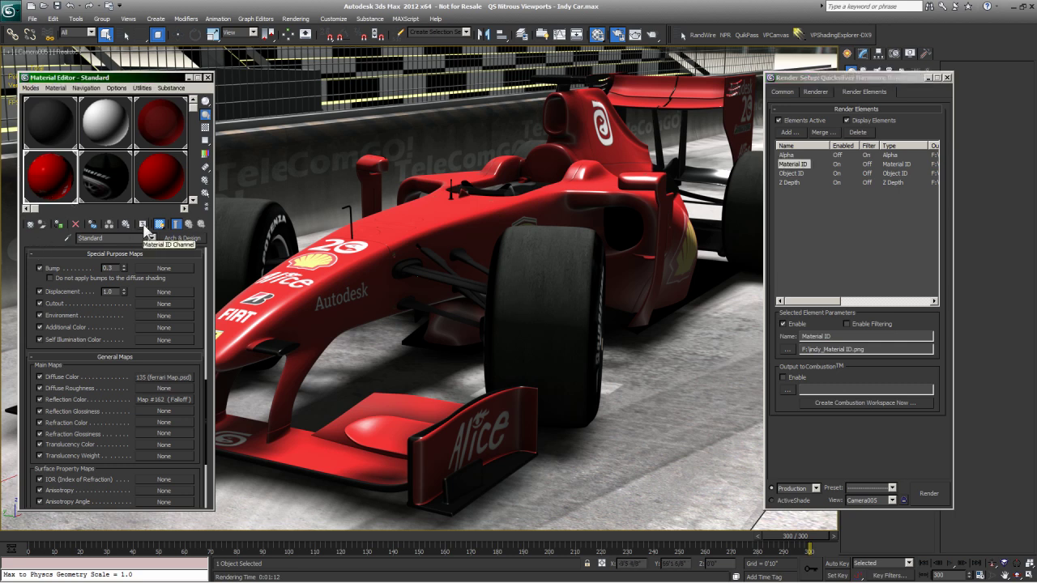
pyautogui.moveTo(142, 224); pyautogui.dragTo(46, 236)
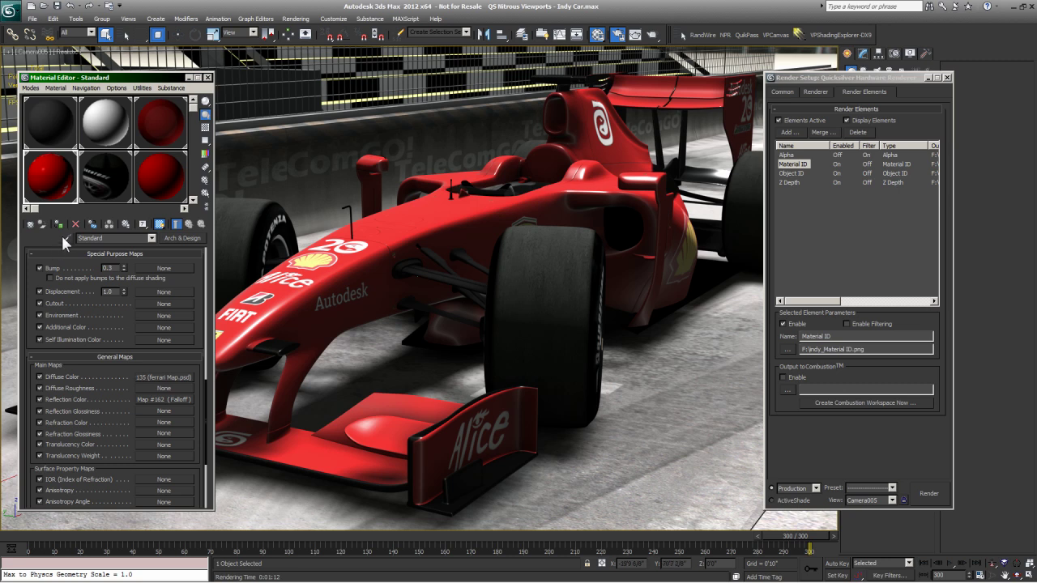
# - Show the Object ID element's parameters and inspect the front tyre's G-Buffer Object ID in its object properties
pyautogui.click(800, 173)
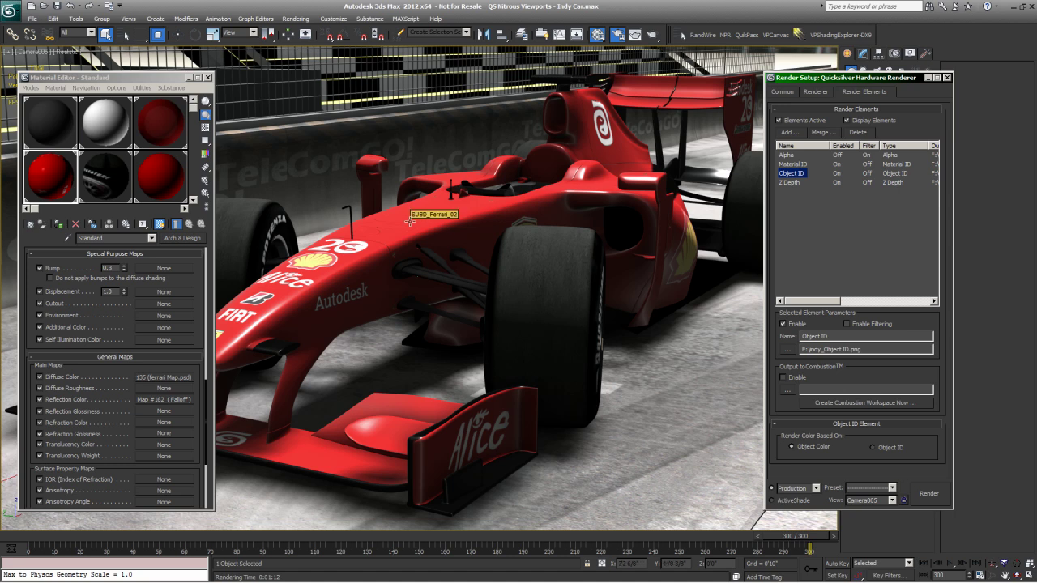
pyautogui.click(471, 214)
pyautogui.click(455, 213)
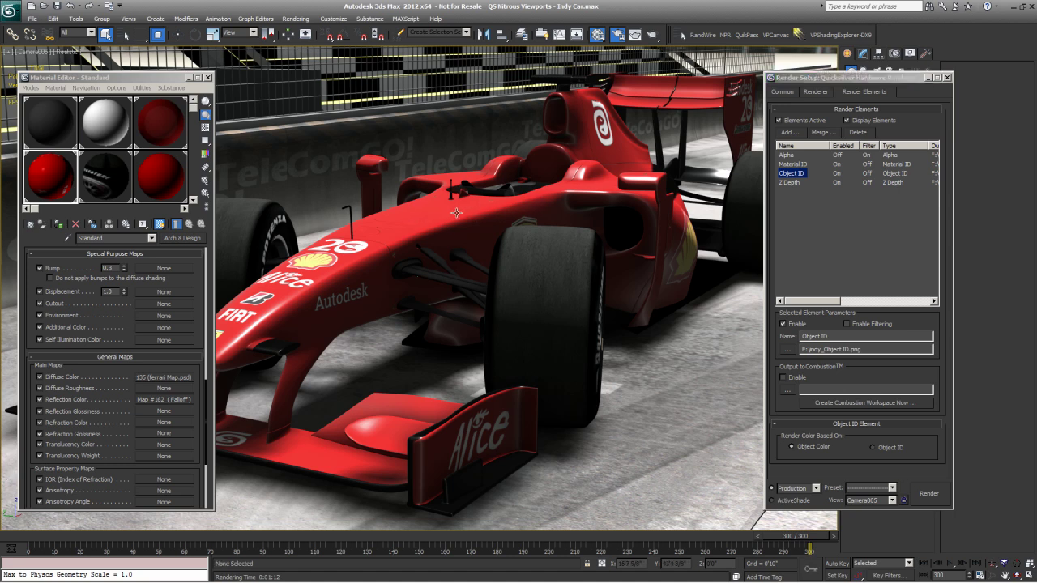
pyautogui.click(538, 263)
pyautogui.rightClick(546, 267)
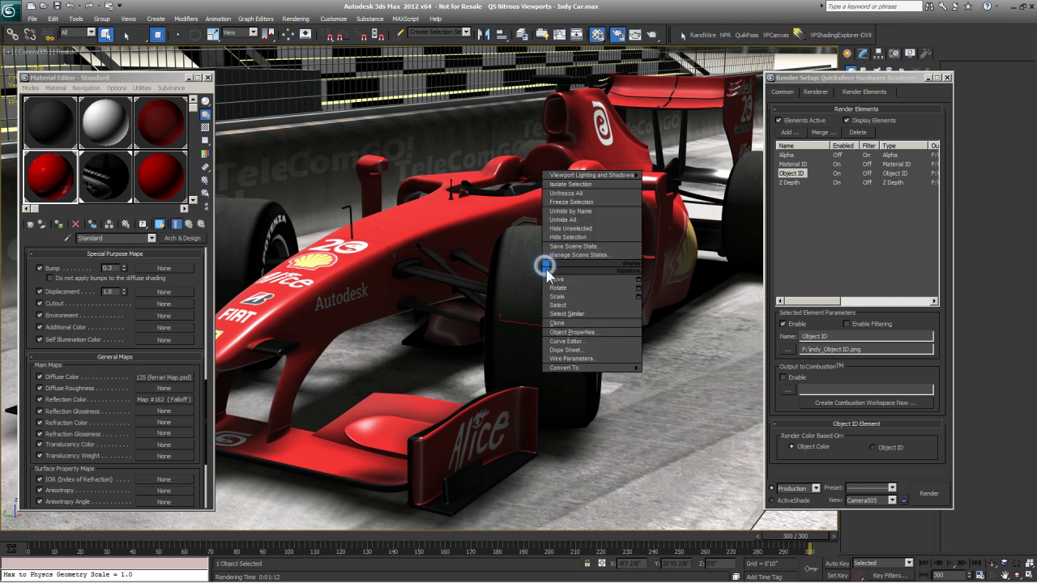
pyautogui.click(571, 332)
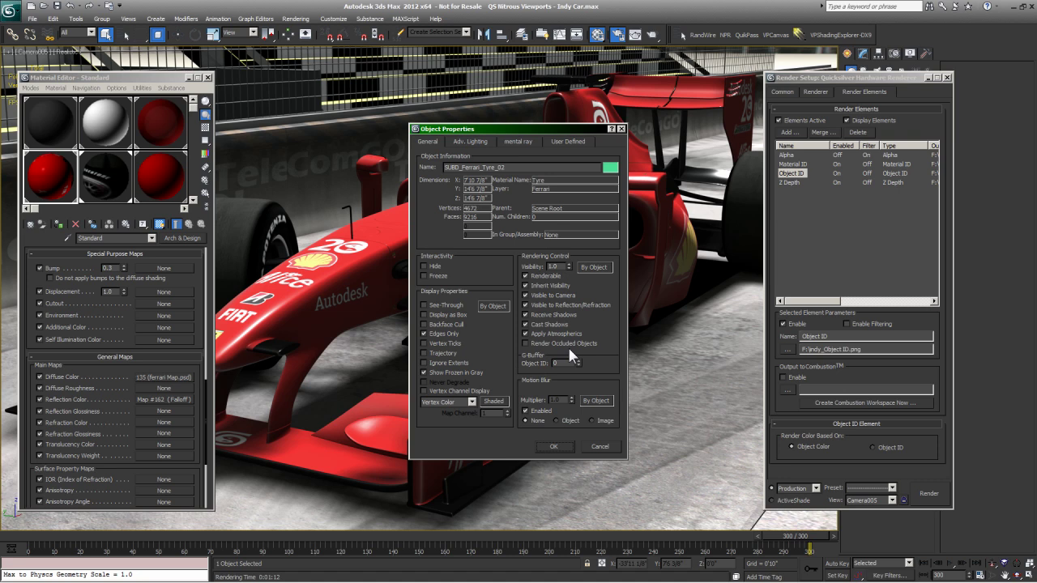
pyautogui.click(599, 446)
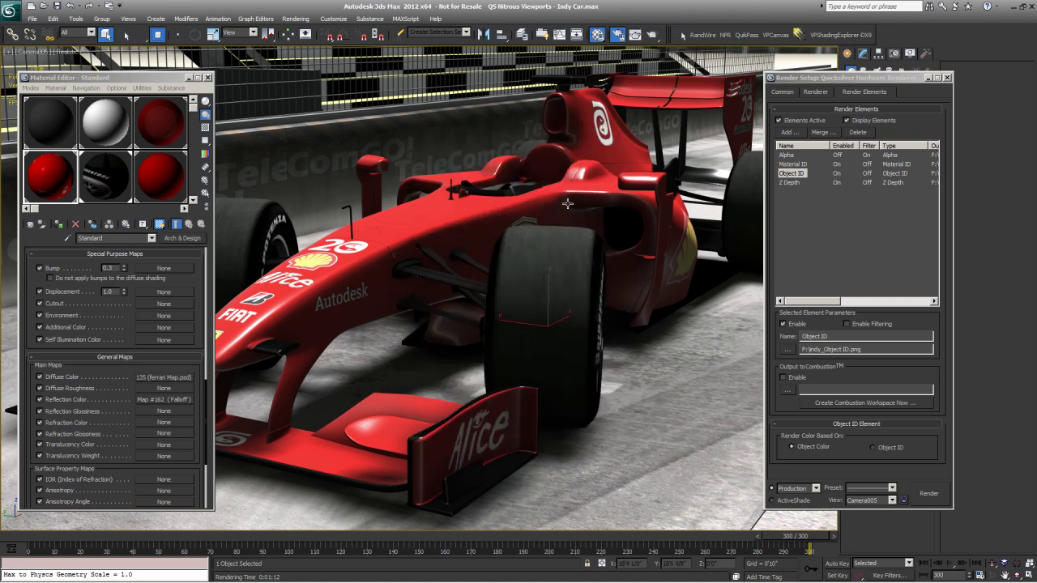
# - Compare the Material ID and Object ID elements, trying Object ID as the render color basis before restoring Object Color
pyautogui.click(793, 164)
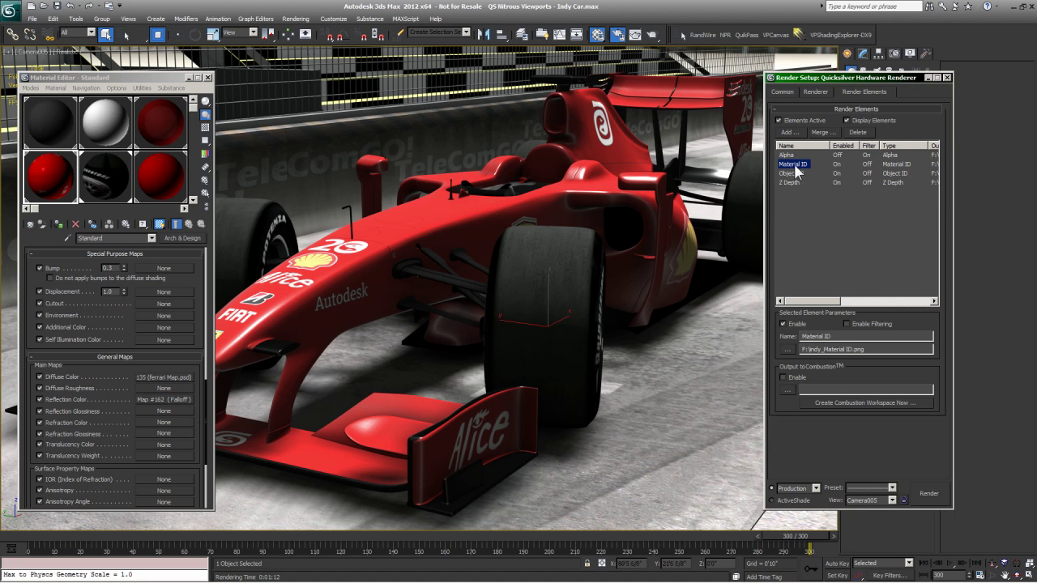
pyautogui.click(792, 174)
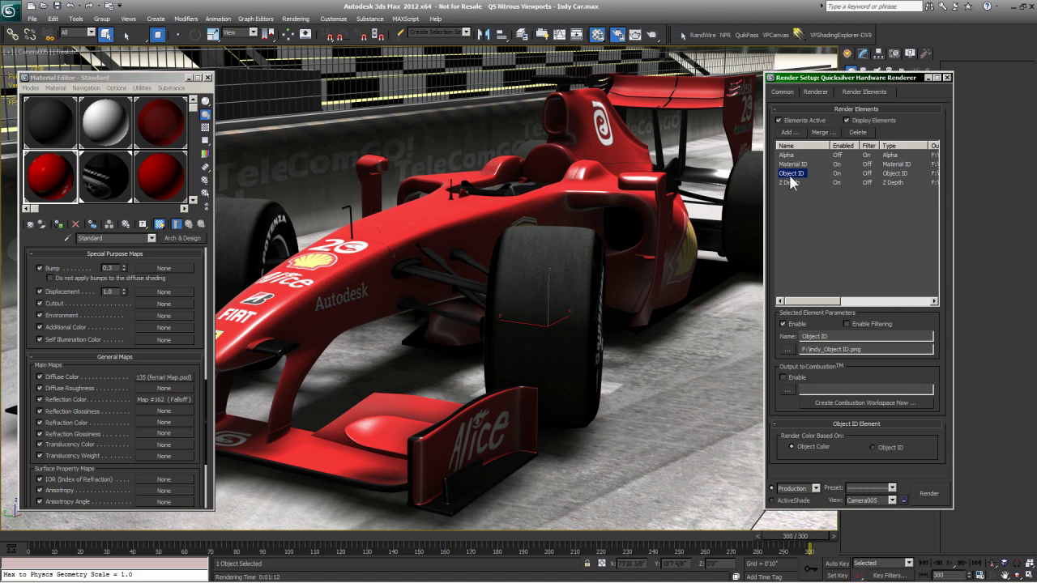
pyautogui.click(796, 165)
pyautogui.click(797, 173)
pyautogui.click(883, 448)
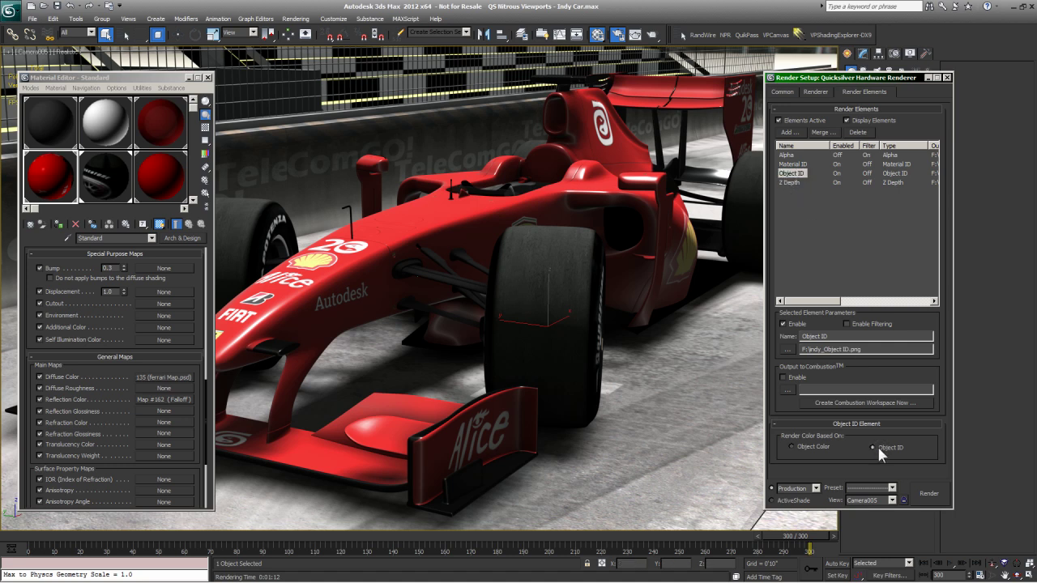
pyautogui.click(797, 448)
# - Review the front tyre's object color and G-Buffer Object ID in its object properties without changing them
pyautogui.click(525, 293)
pyautogui.rightClick(530, 291)
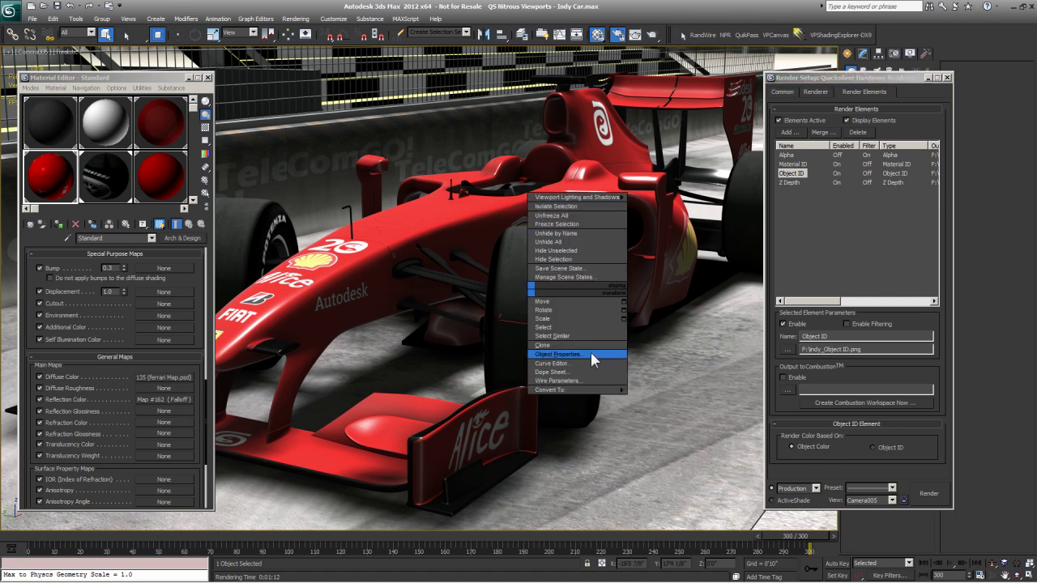
pyautogui.click(538, 354)
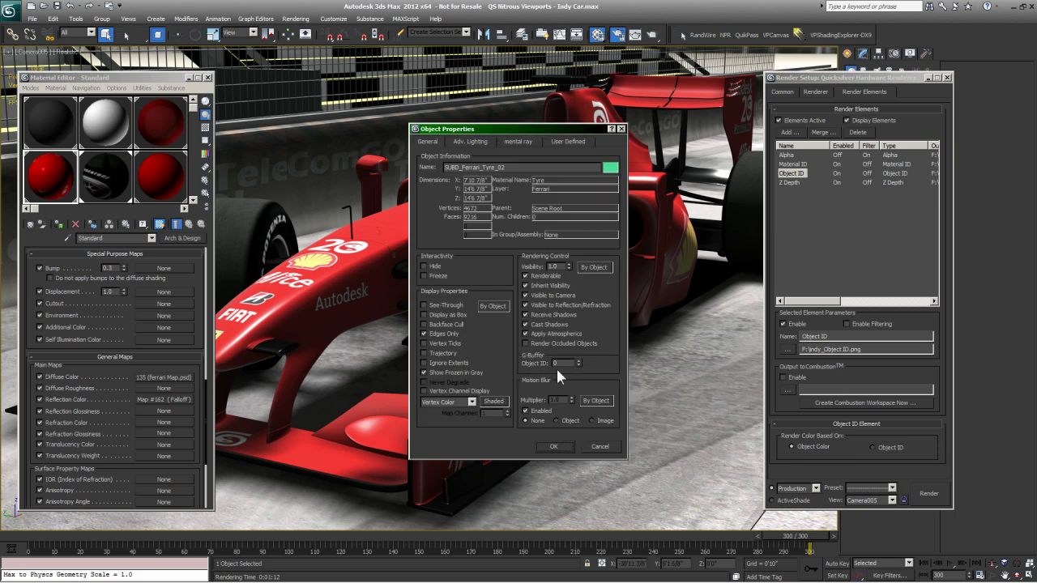
pyautogui.click(601, 446)
# - Clear the Material Editor from view, display the camera viewport in wireframe and select the car body to show its object color
pyautogui.moveTo(874, 77); pyautogui.dragTo(838, 86)
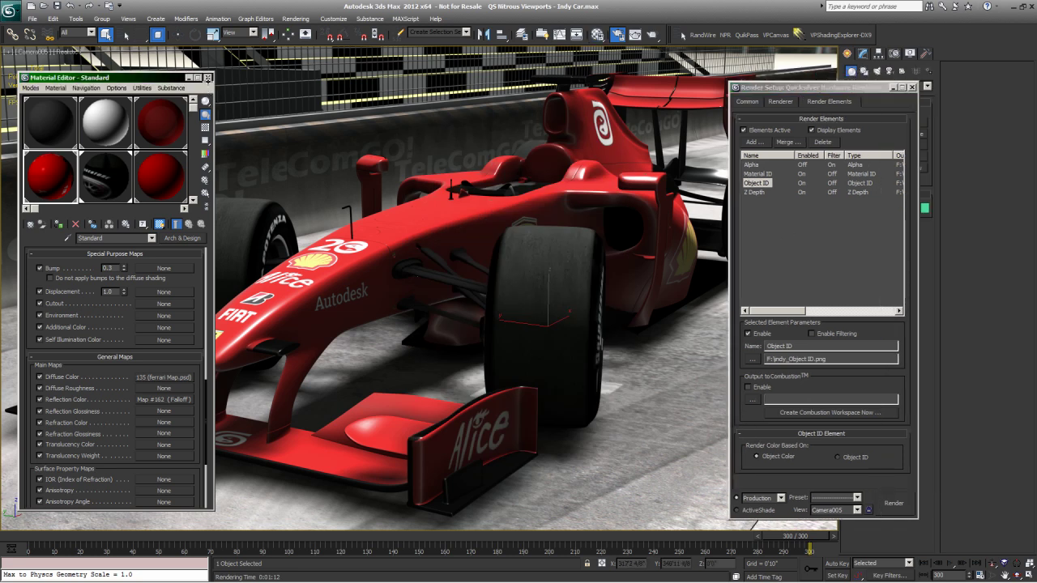
pyautogui.click(207, 76)
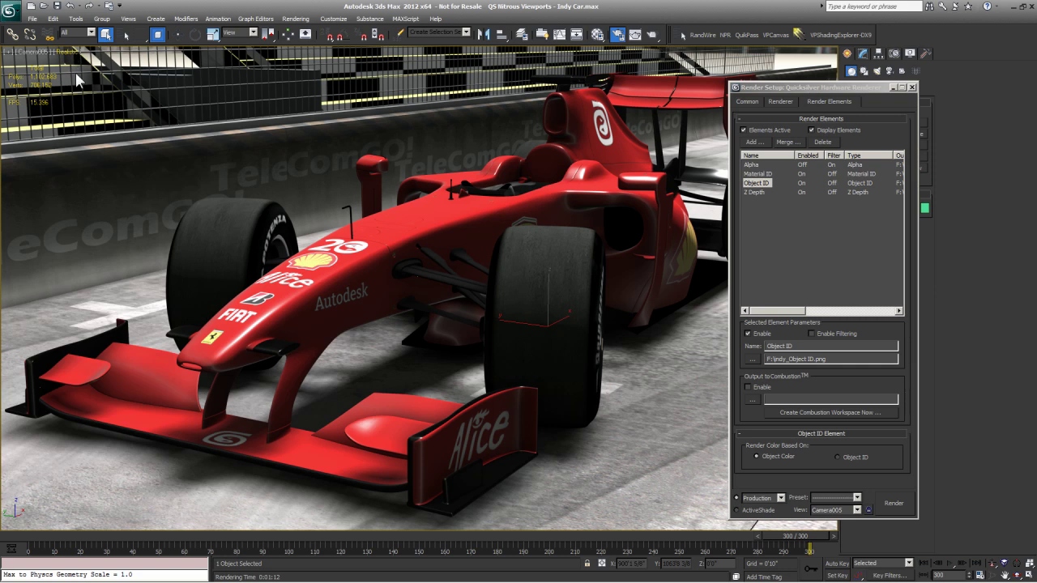
pyautogui.press('F3')
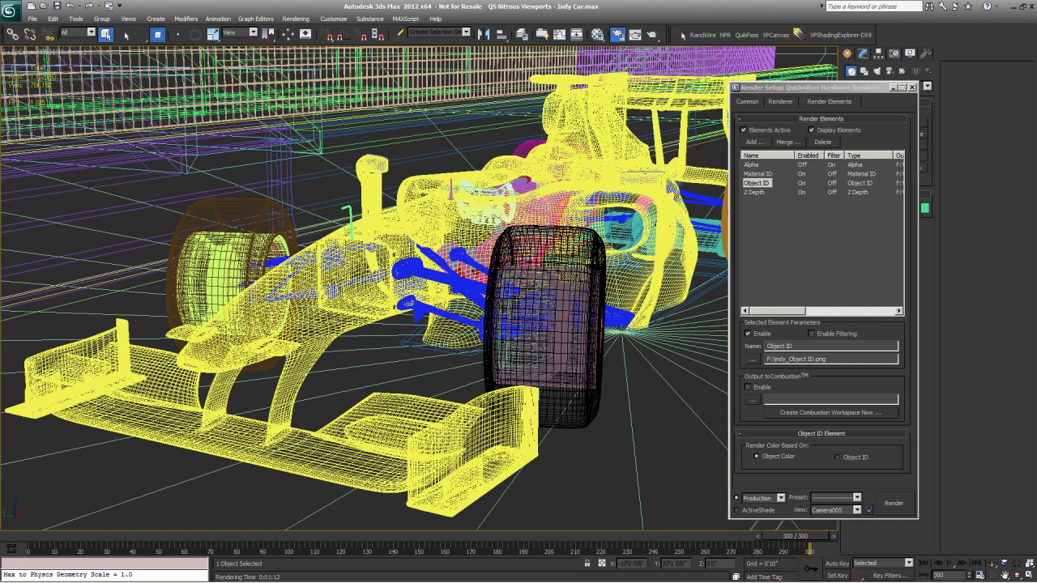
pyautogui.click(342, 268)
pyautogui.click(329, 229)
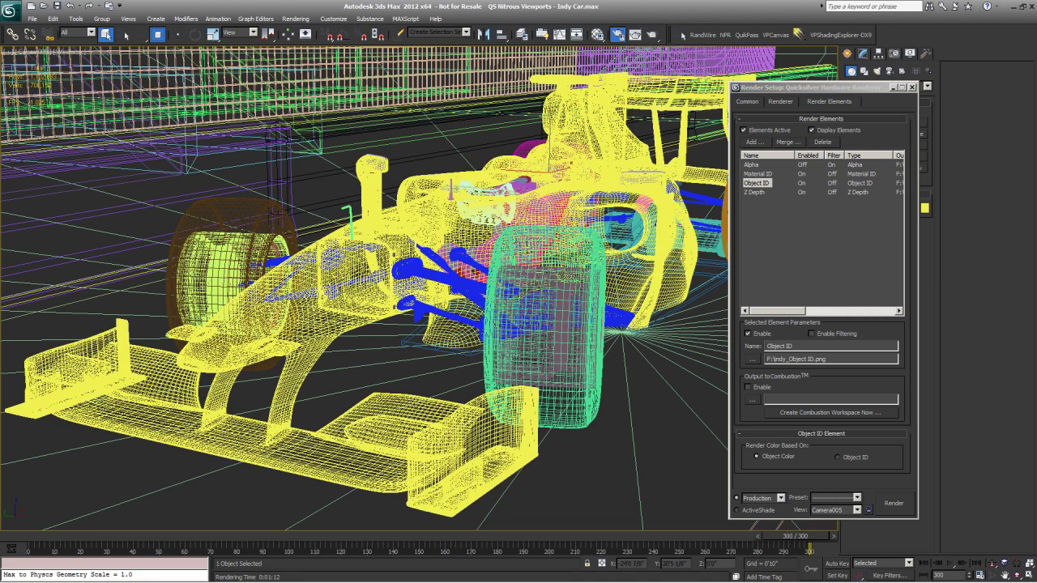
# - Select all four of the car's tyres together, with the Render Setup window closed to clear the view
pyautogui.click(582, 379)
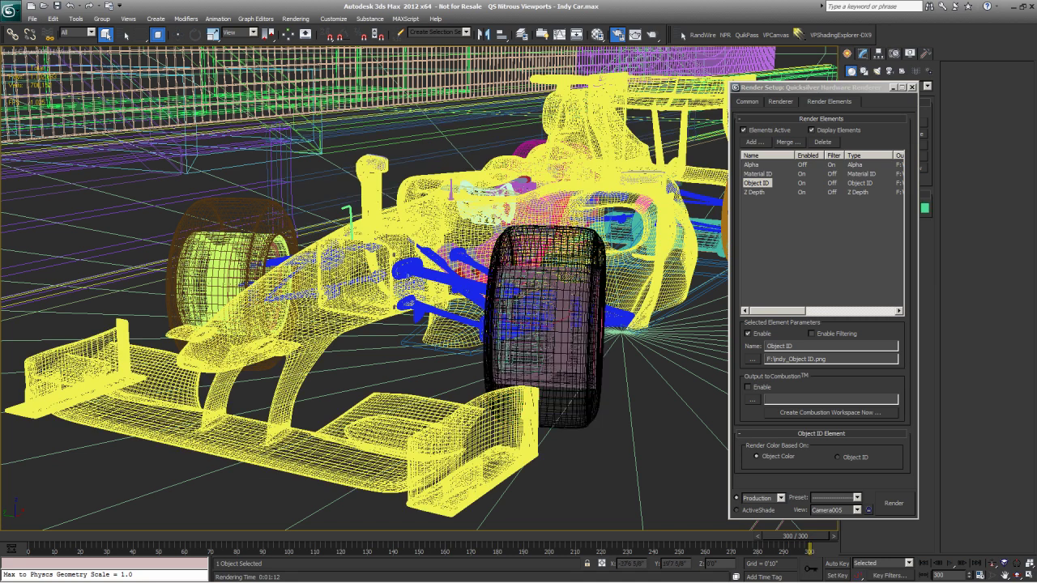
pyautogui.click(163, 201)
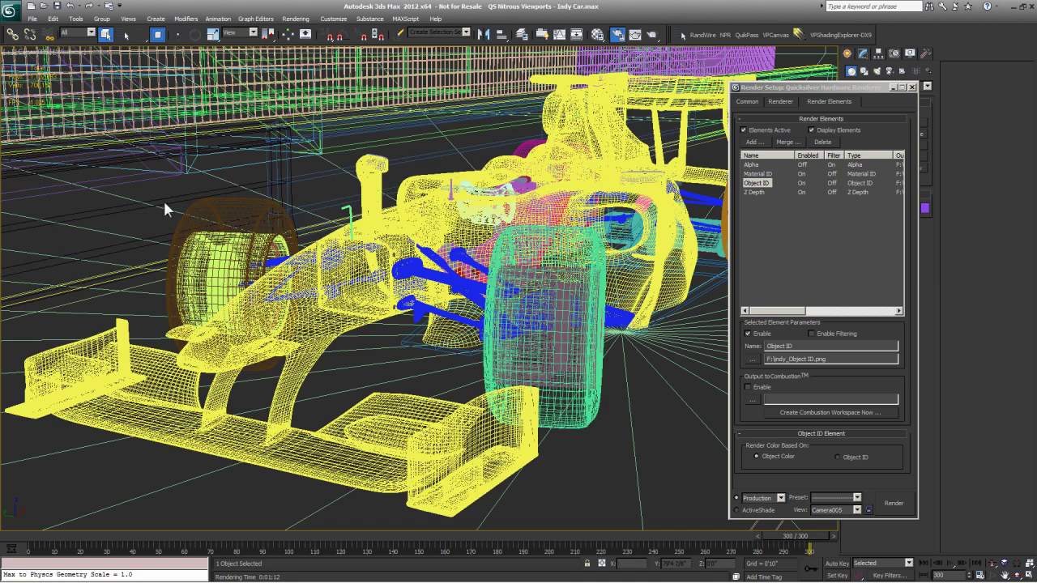
pyautogui.click(280, 227)
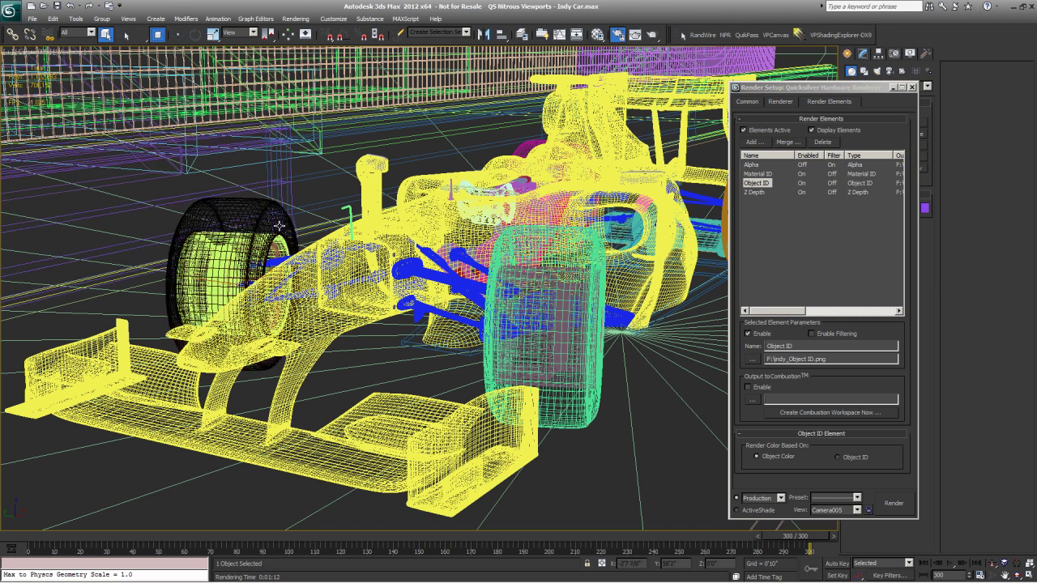
pyautogui.click(911, 87)
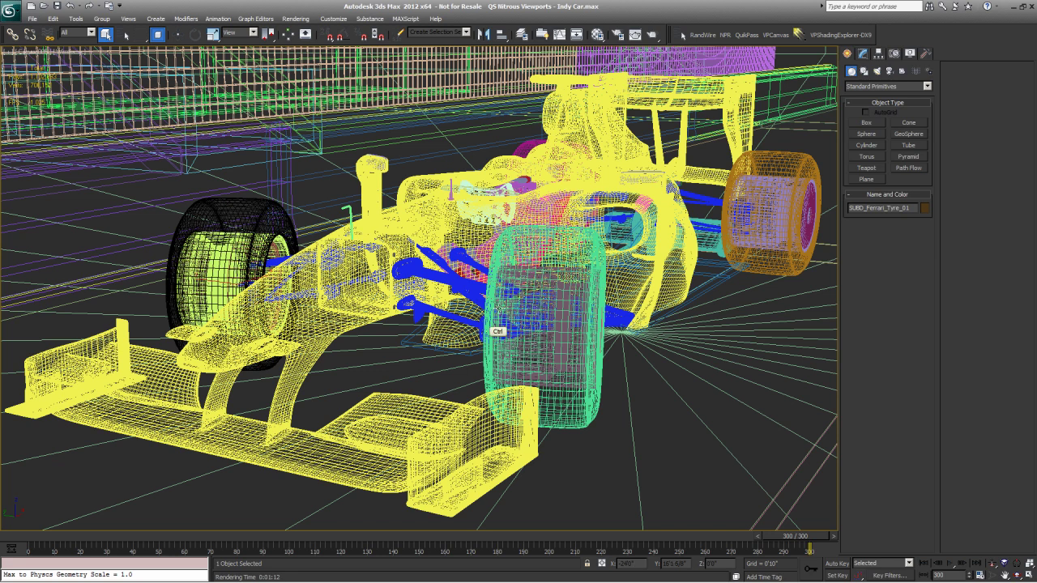
pyautogui.keyDown('ctrl'); pyautogui.click(506, 306); pyautogui.keyUp('ctrl')
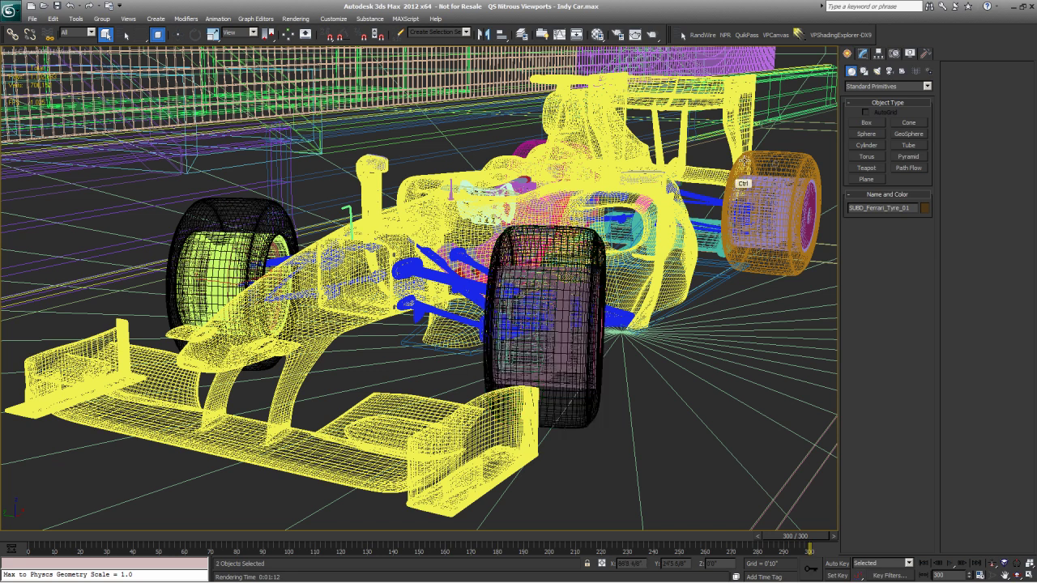
pyautogui.keyDown('ctrl'); pyautogui.click(774, 170); pyautogui.keyUp('ctrl')
pyautogui.keyDown('ctrl'); pyautogui.click(528, 145); pyautogui.keyUp('ctrl')
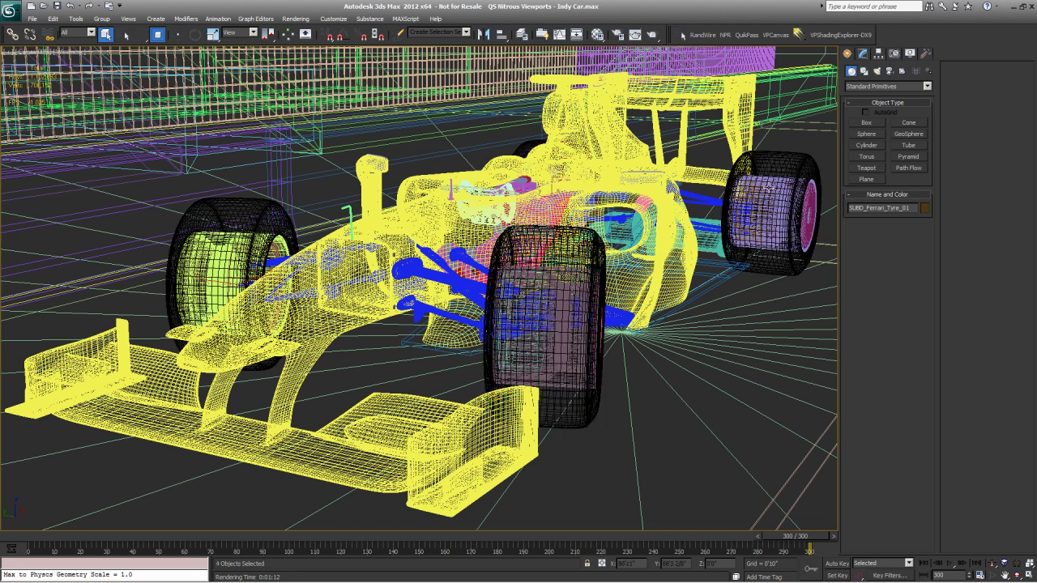
# - Assign one shared green object color to the four selected tyres and clear the selection
pyautogui.click(924, 208)
pyautogui.click(486, 276)
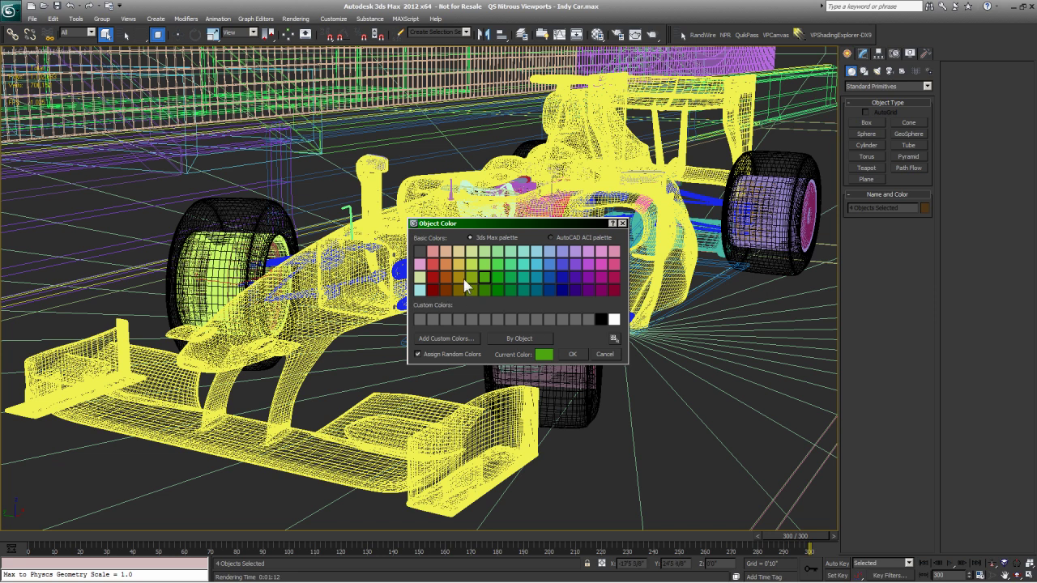
pyautogui.click(569, 354)
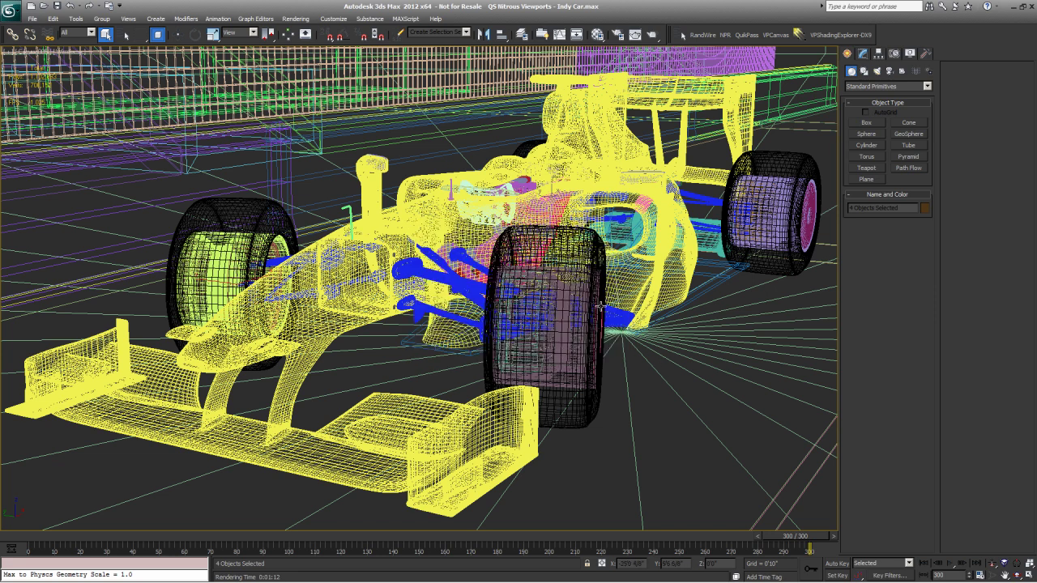
pyautogui.click(381, 189)
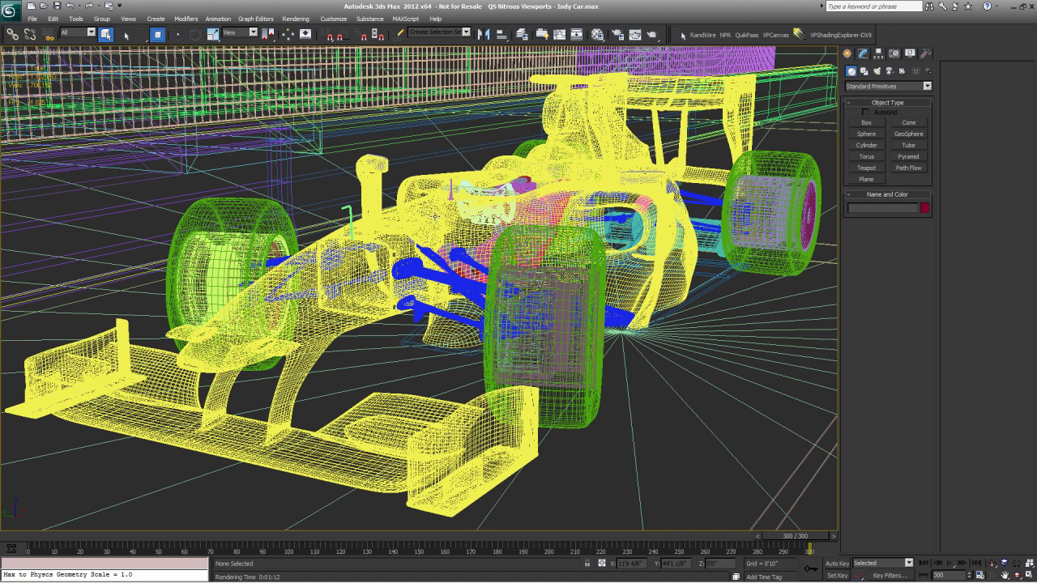
# - Reopen the render elements settings and show the Object ID element's parameters
pyautogui.click(618, 36)
pyautogui.click(827, 101)
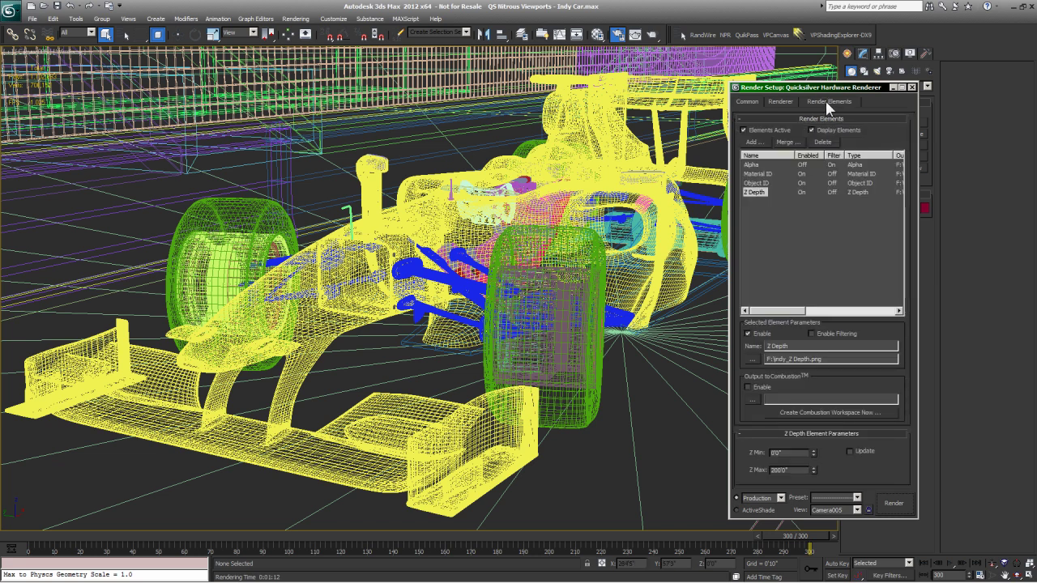
pyautogui.click(758, 183)
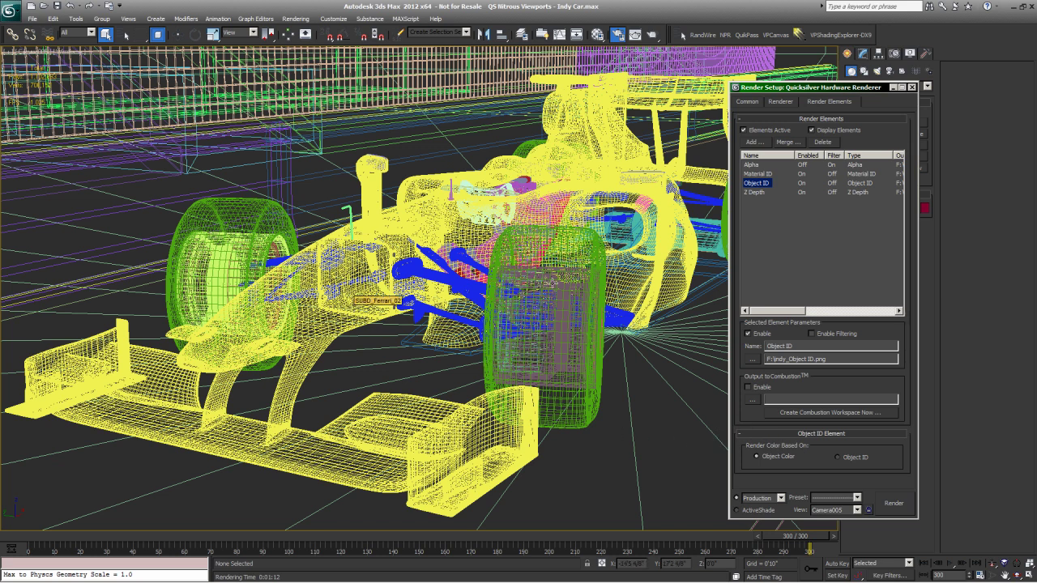
# - Select every object in the scene and randomize all wireframe colors with RandWire
pyautogui.hotkey('ctrl', 'a')
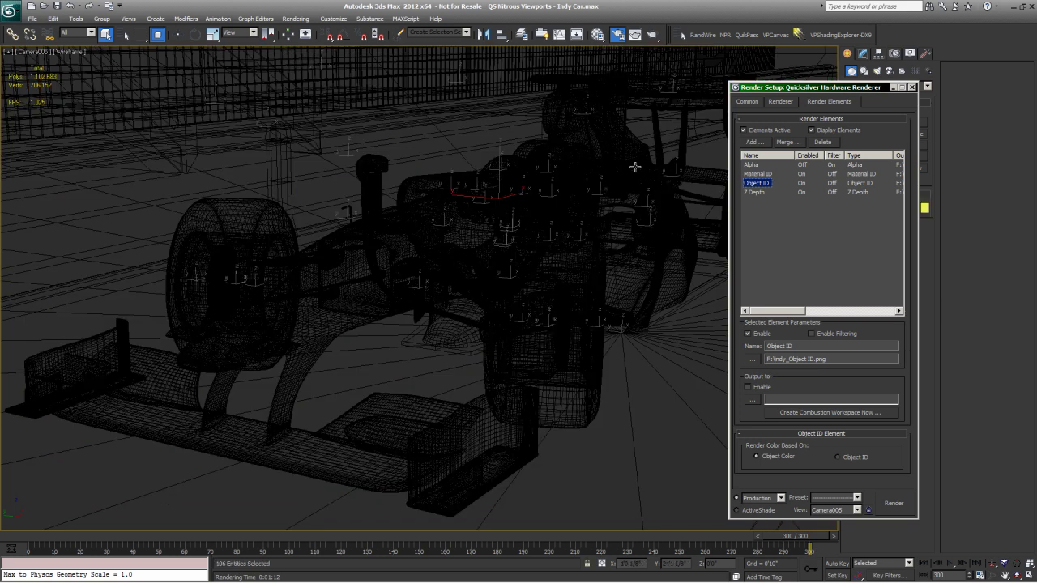
pyautogui.click(699, 36)
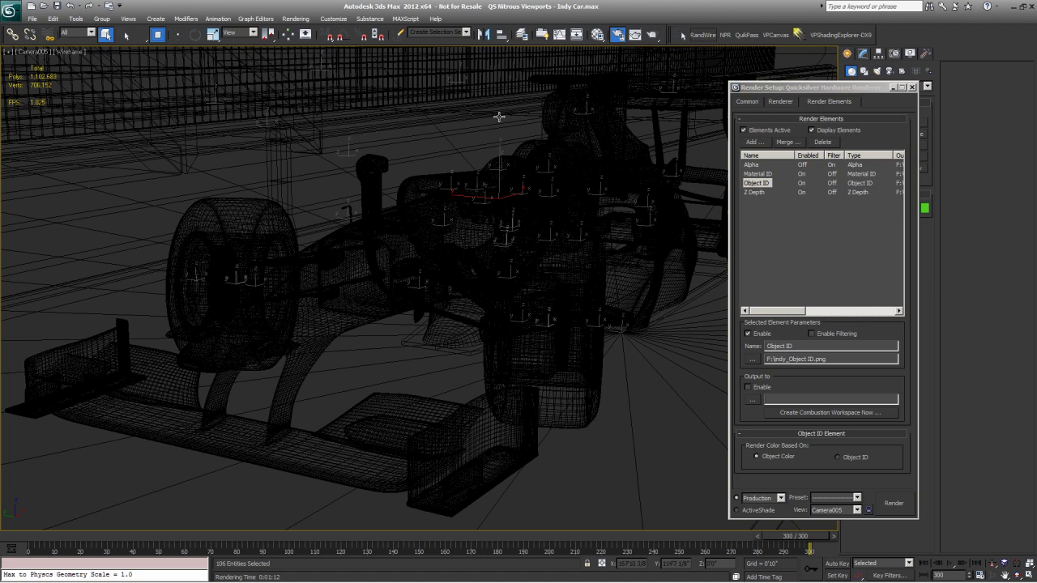
pyautogui.click(497, 116)
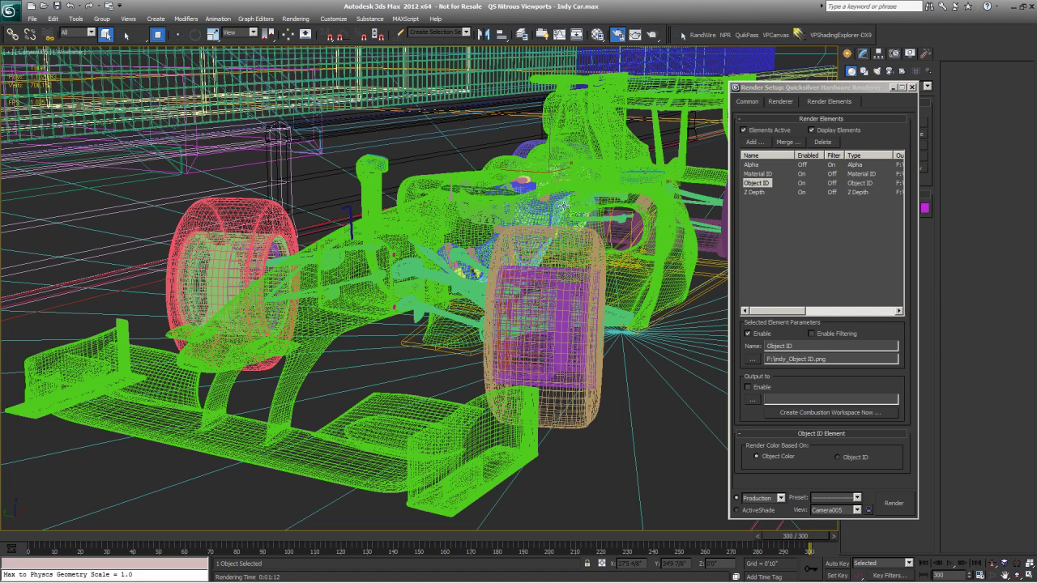
# - Compare the Material ID element's parameters with those of the Object ID element
pyautogui.click(756, 173)
pyautogui.click(765, 185)
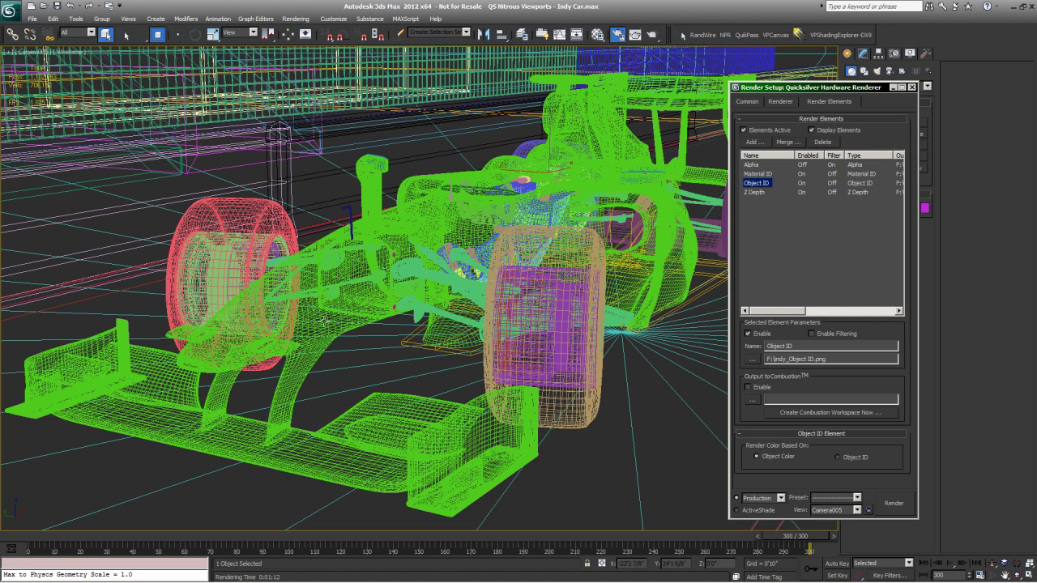
pyautogui.click(656, 239)
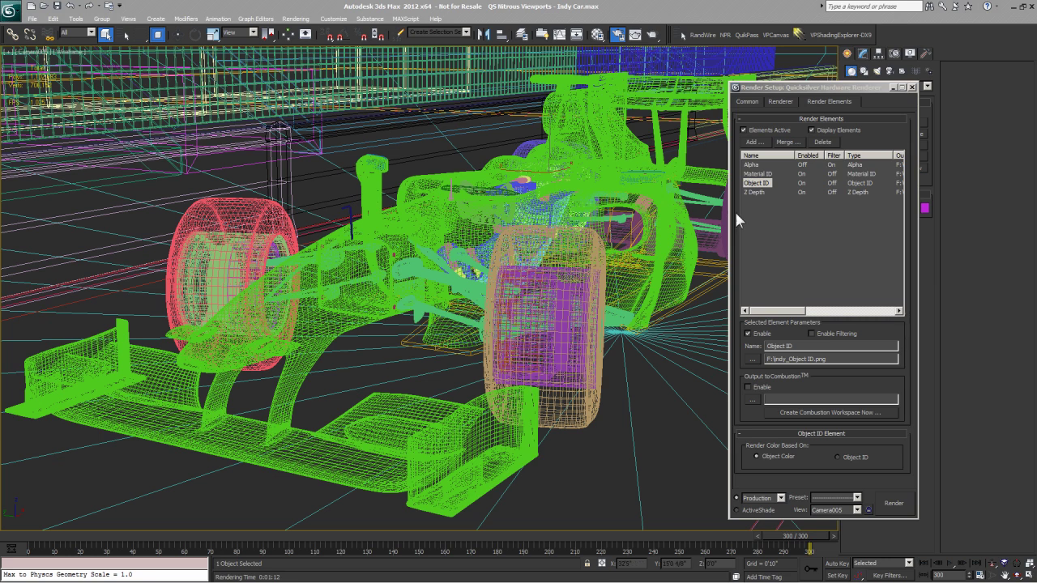
# - Review the Z Depth element's Z Min, Z Max and Update parameters without changing them
pyautogui.click(760, 194)
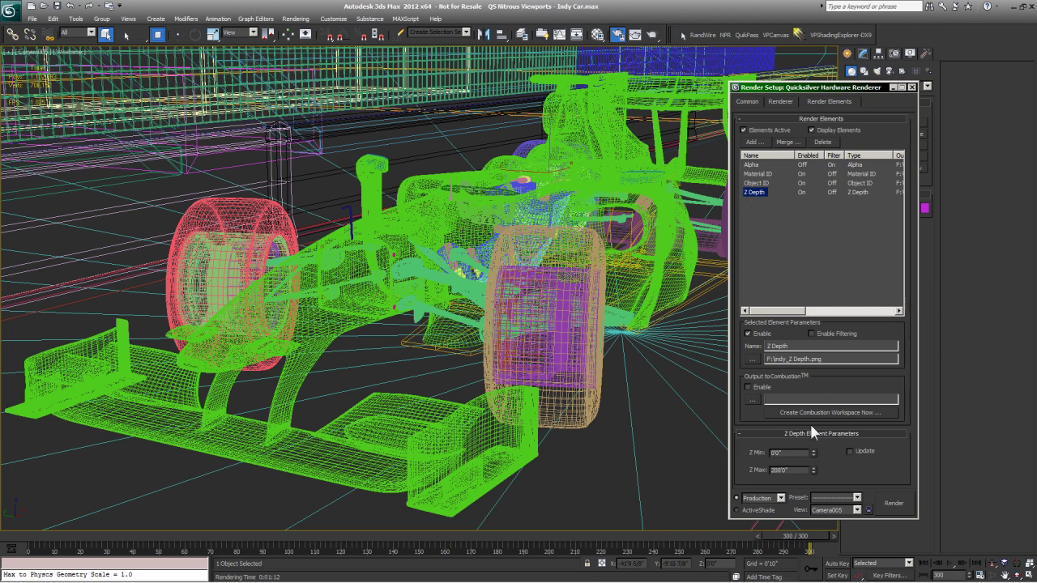
pyautogui.click(774, 453)
pyautogui.click(848, 452)
pyautogui.click(849, 452)
pyautogui.doubleClick(779, 470)
pyautogui.moveTo(827, 162); pyautogui.dragTo(769, 202)
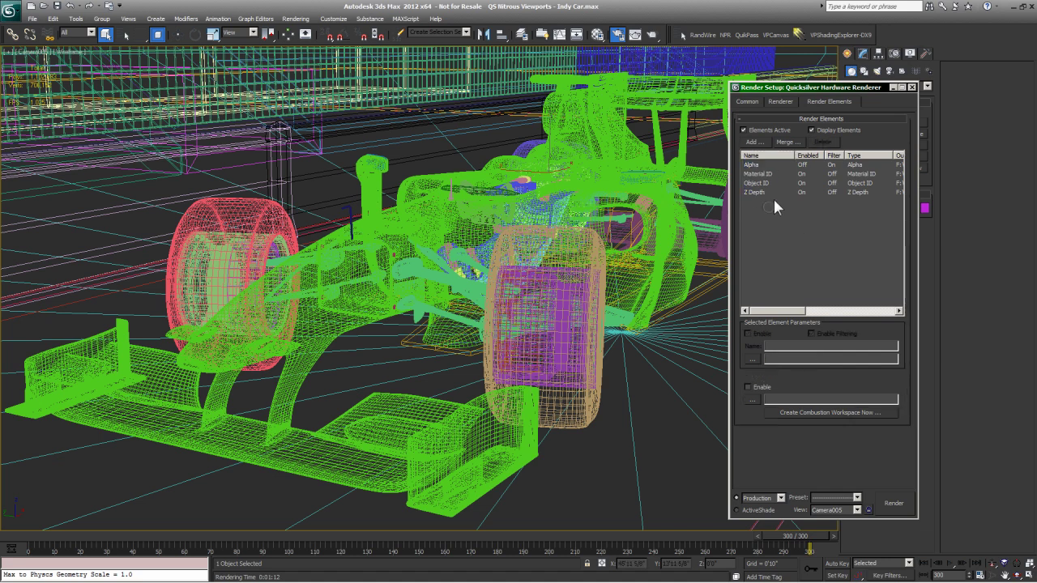
pyautogui.click(772, 205)
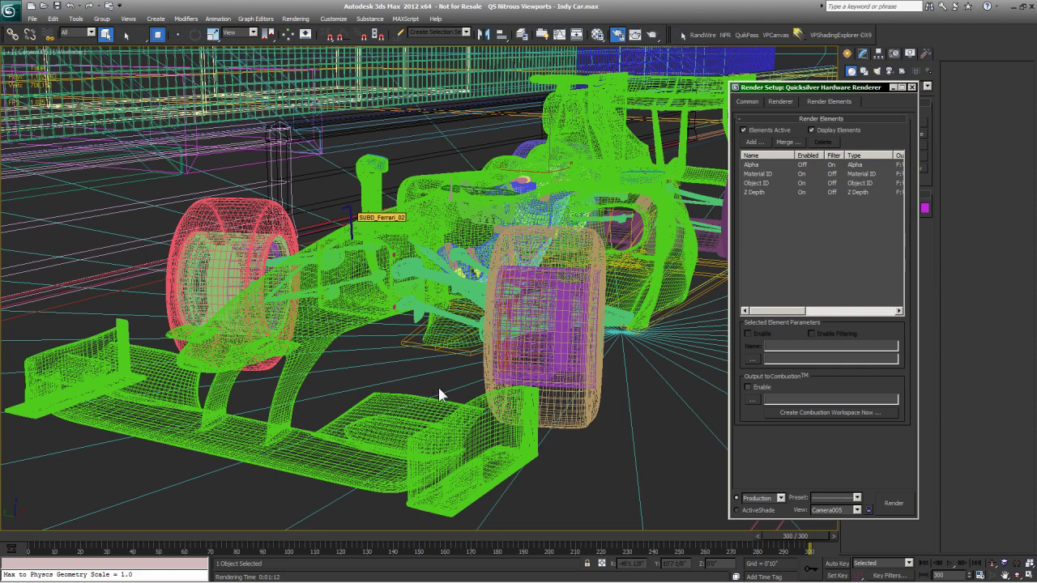
# - Switch to Composite and display the outputs of the indy image, the Material ID image and its Diamond Keyer
pyautogui.hotkey('alt', 'Tab')
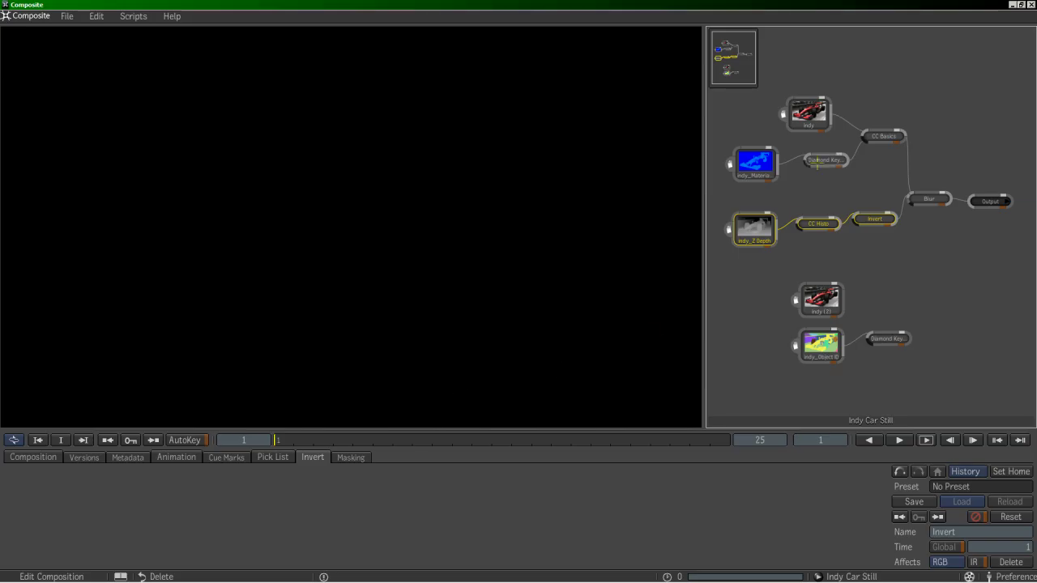
pyautogui.click(807, 118)
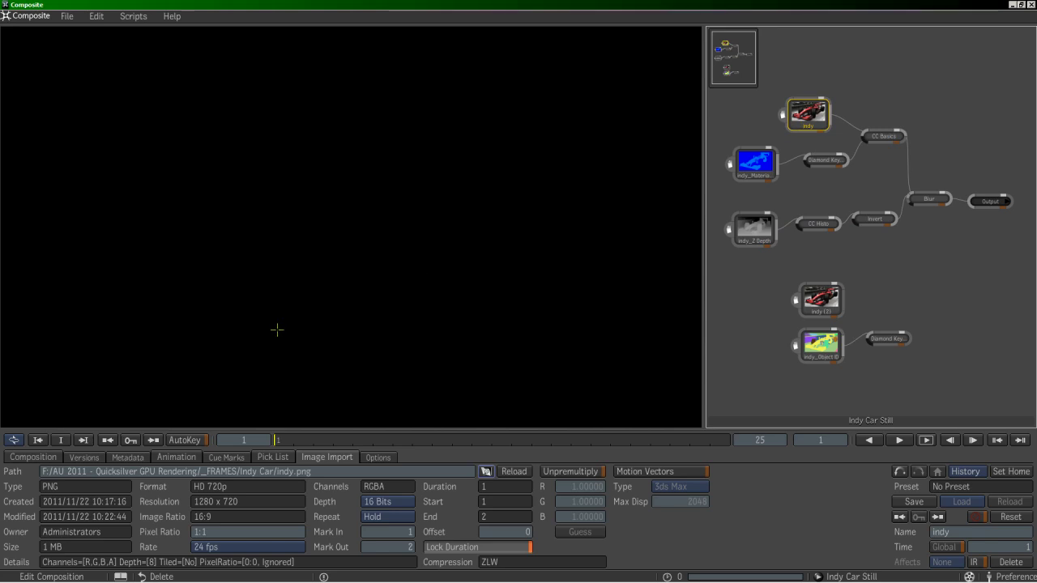
pyautogui.press('F1')
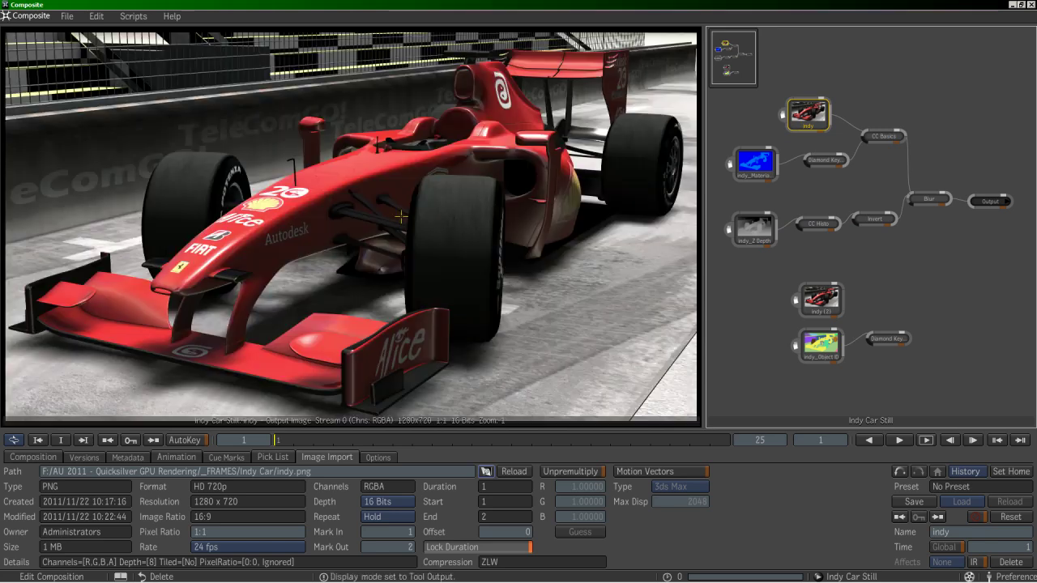
pyautogui.click(755, 162)
pyautogui.click(806, 161)
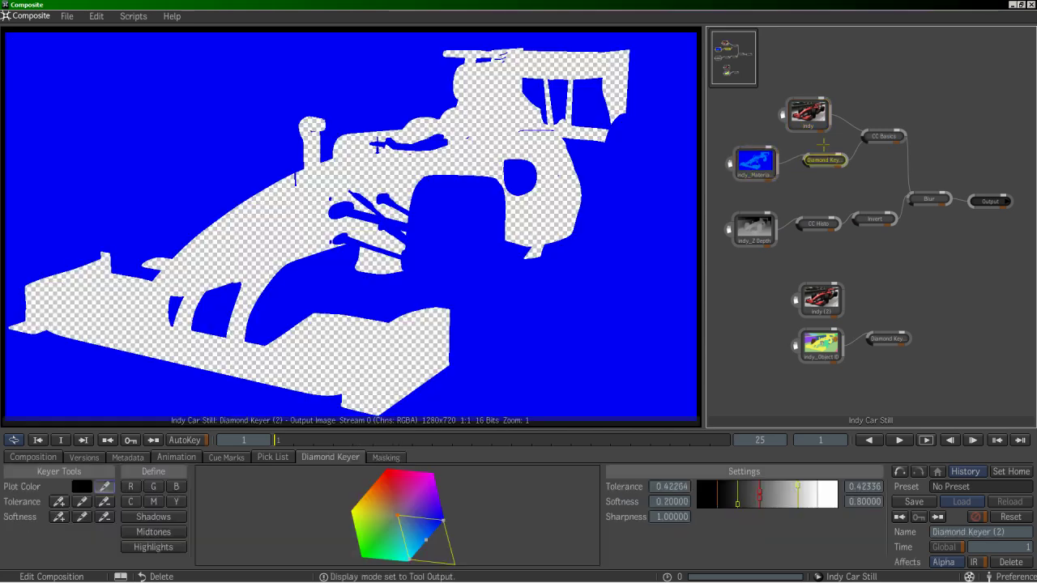
pyautogui.click(807, 113)
# - Examine the Z Depth image and its CC Histo output, and locate CC Histo among the Color Correction tools
pyautogui.click(751, 227)
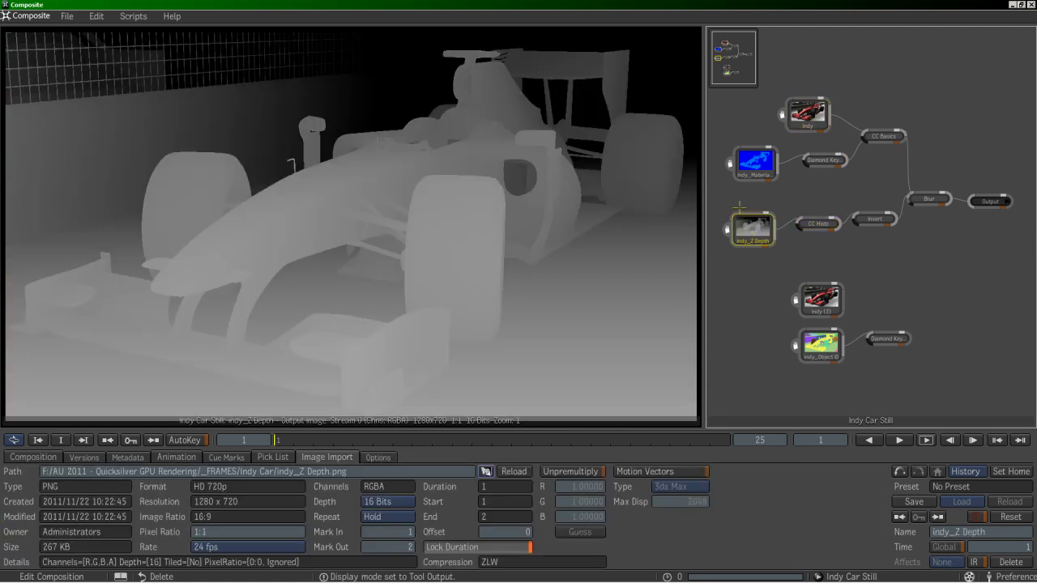
pyautogui.click(744, 235)
pyautogui.moveTo(744, 234); pyautogui.dragTo(761, 231)
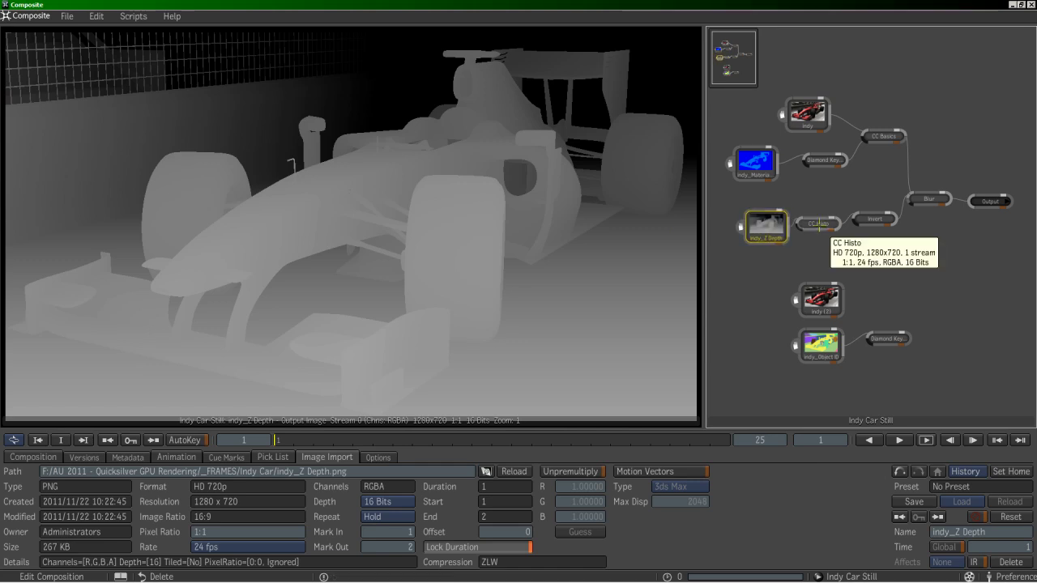
pyautogui.click(818, 223)
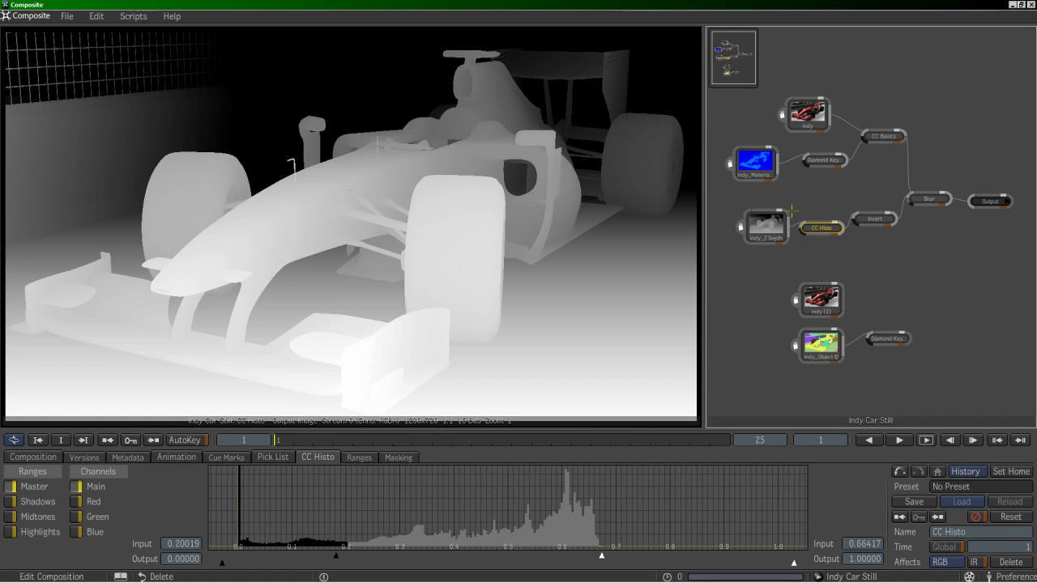
pyautogui.press('Tab')
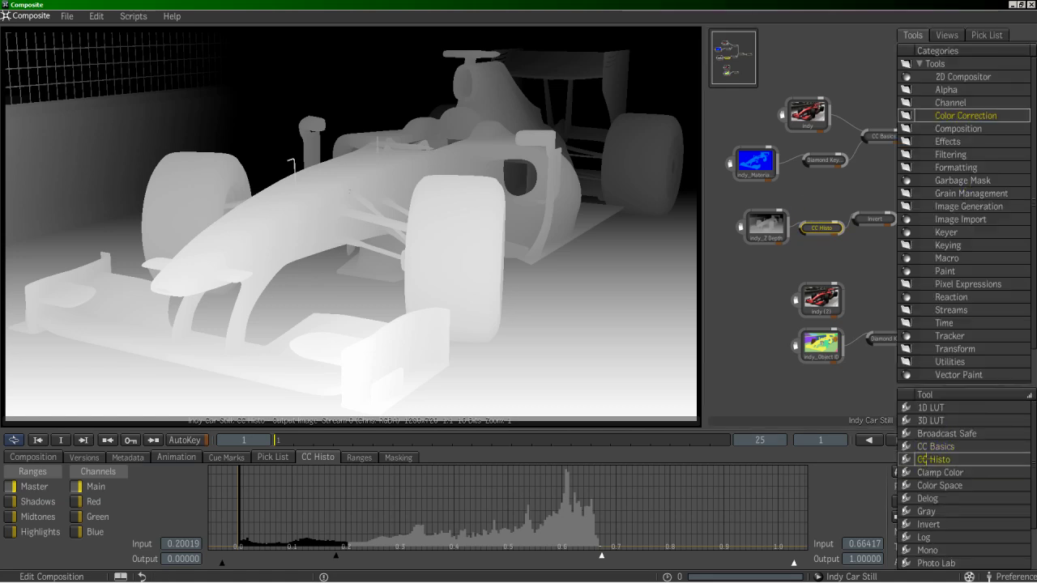
pyautogui.press('Tab')
pyautogui.click(823, 159)
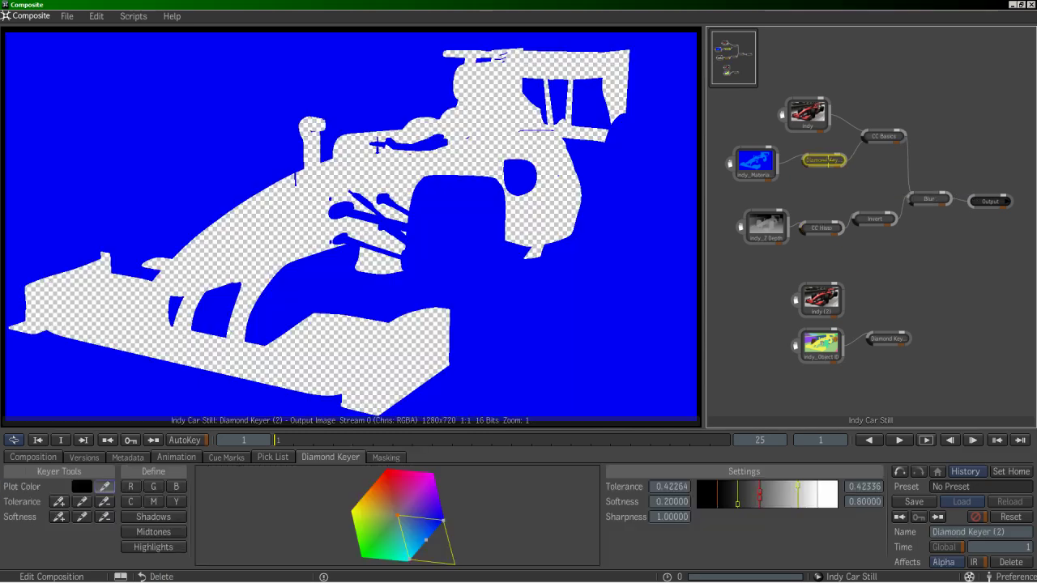
# - Adjust the depth contrast in CC Histo by setting the master minimum input level to 0.22919
pyautogui.click(821, 228)
pyautogui.moveTo(335, 557); pyautogui.dragTo(260, 554)
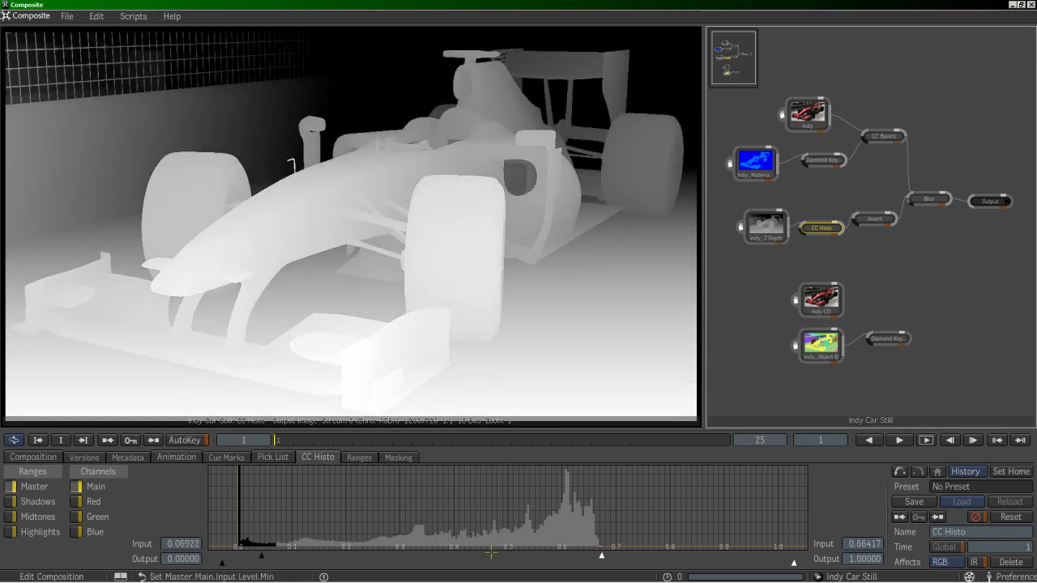
pyautogui.moveTo(606, 555)
pyautogui.mouseDown()
pyautogui.moveTo(790, 556)
pyautogui.moveTo(601, 554)
pyautogui.mouseUp()
pyautogui.moveTo(259, 553)
pyautogui.mouseDown()
pyautogui.moveTo(450, 553)
pyautogui.moveTo(334, 553)
pyautogui.moveTo(354, 554)
pyautogui.mouseUp()
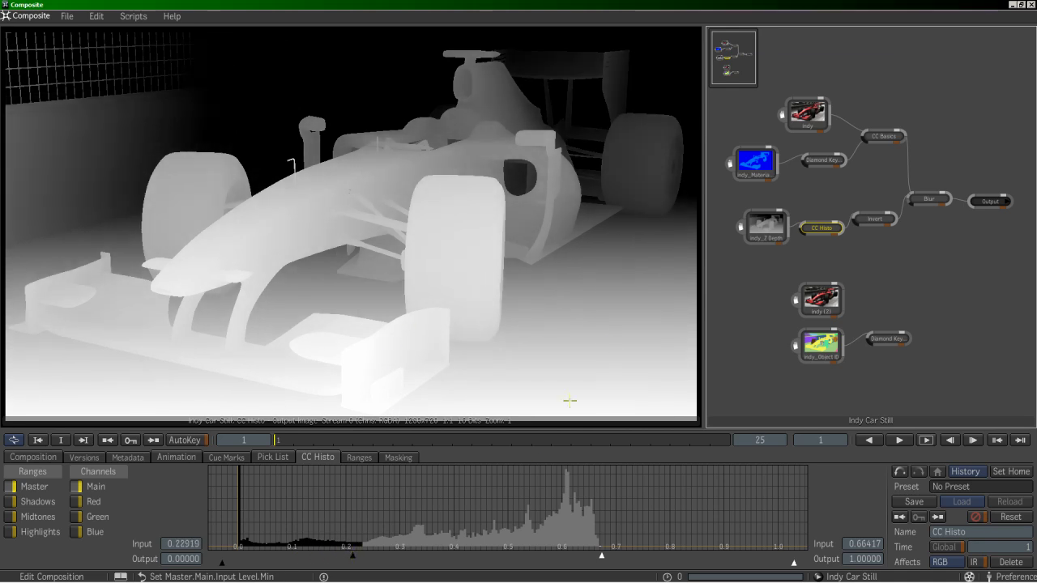
# - Compare the CC Histo and Invert outputs of the depth pass, and view the resulting Blur output
pyautogui.click(875, 219)
pyautogui.click(821, 228)
pyautogui.click(873, 222)
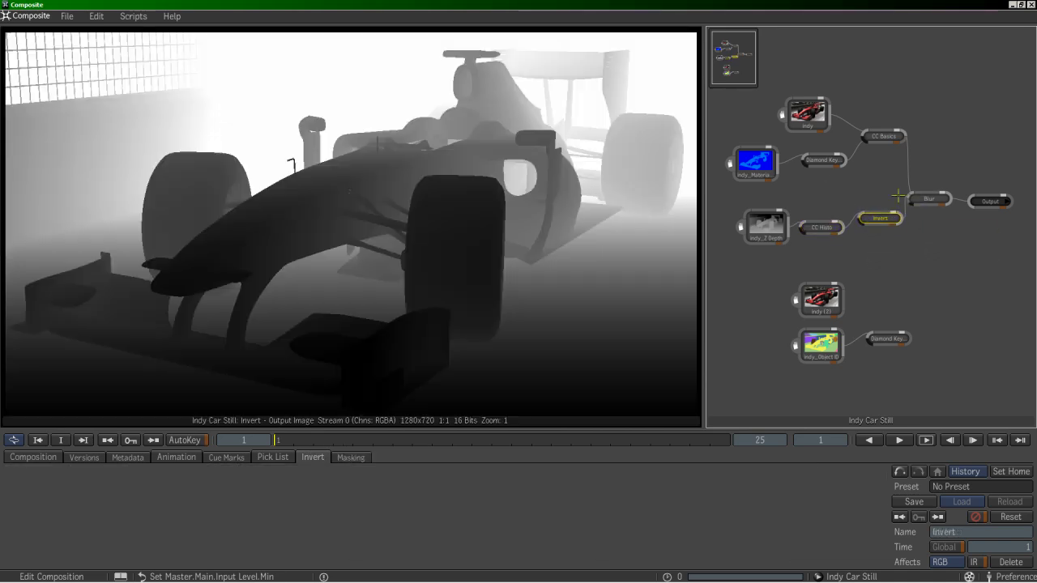
pyautogui.click(933, 200)
# - Add a second Blur node from the Filtering tools, delete it and return to the original Blur node
pyautogui.press('Tab')
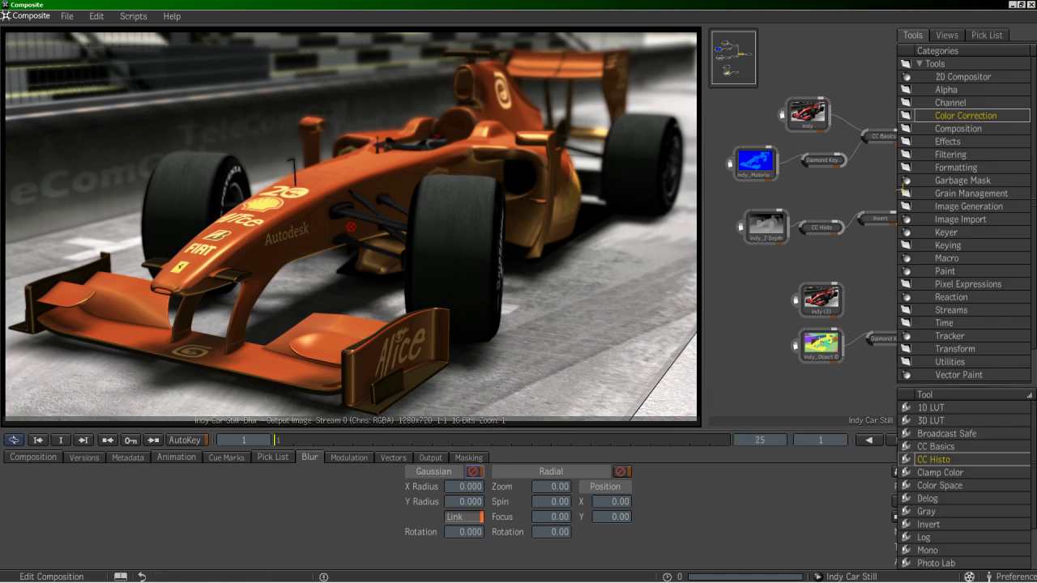
pyautogui.click(946, 154)
pyautogui.click(923, 420)
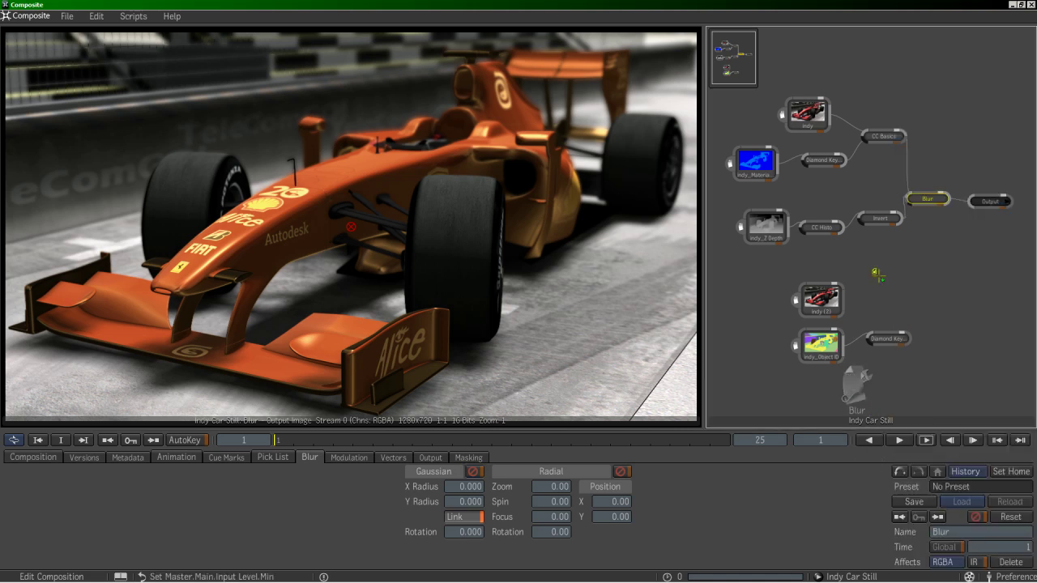
pyautogui.click(938, 251)
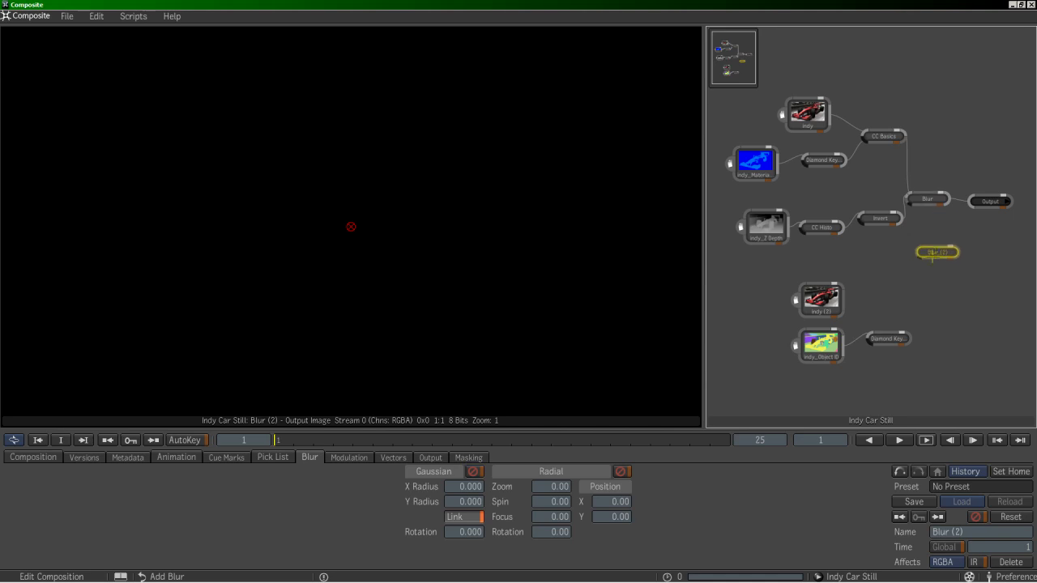
pyautogui.press('Delete')
pyautogui.click(924, 199)
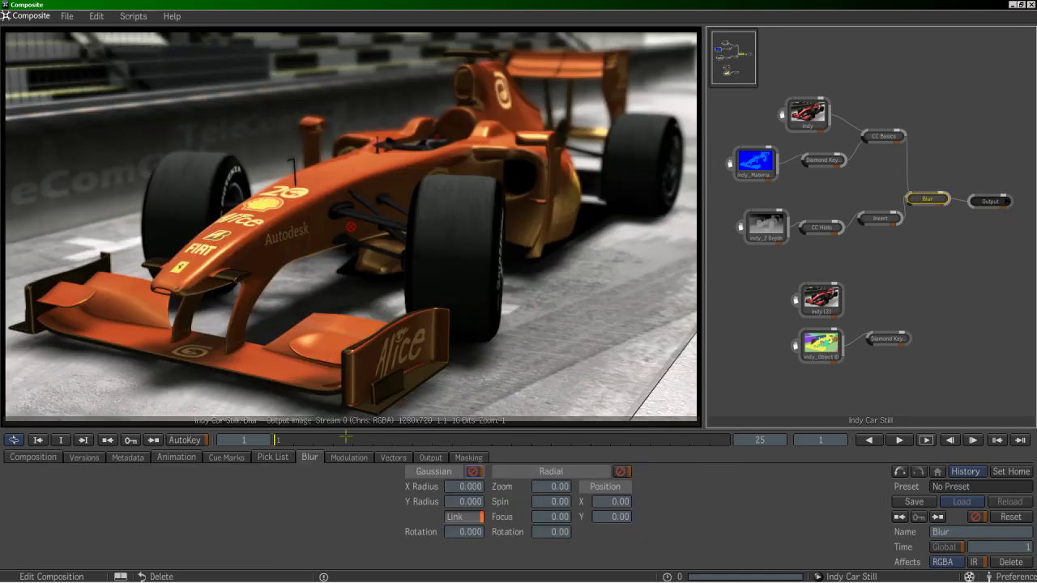
# - Try out the Gaussian radius of the Blur node and return it to 0
pyautogui.moveTo(485, 486); pyautogui.dragTo(519, 492)
pyautogui.moveTo(458, 502); pyautogui.dragTo(345, 494)
pyautogui.click(349, 459)
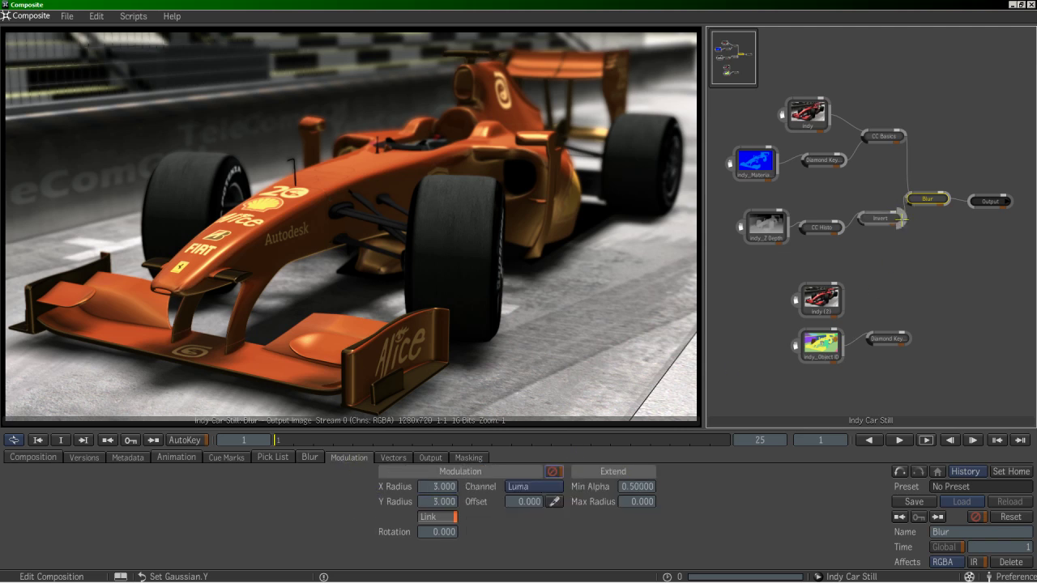
# - Compare the Invert depth output with the Blur result and review the Blur node's modulation and Gaussian settings
pyautogui.scroll(4, 901, 284)
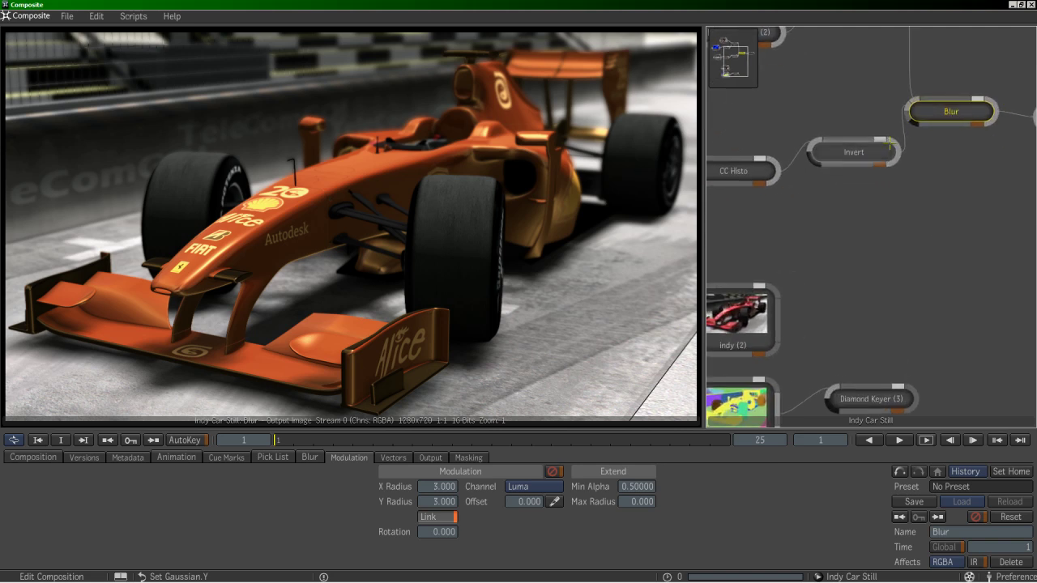
pyautogui.click(865, 144)
pyautogui.moveTo(866, 144)
pyautogui.mouseDown()
pyautogui.moveTo(825, 118)
pyautogui.moveTo(852, 136)
pyautogui.mouseUp()
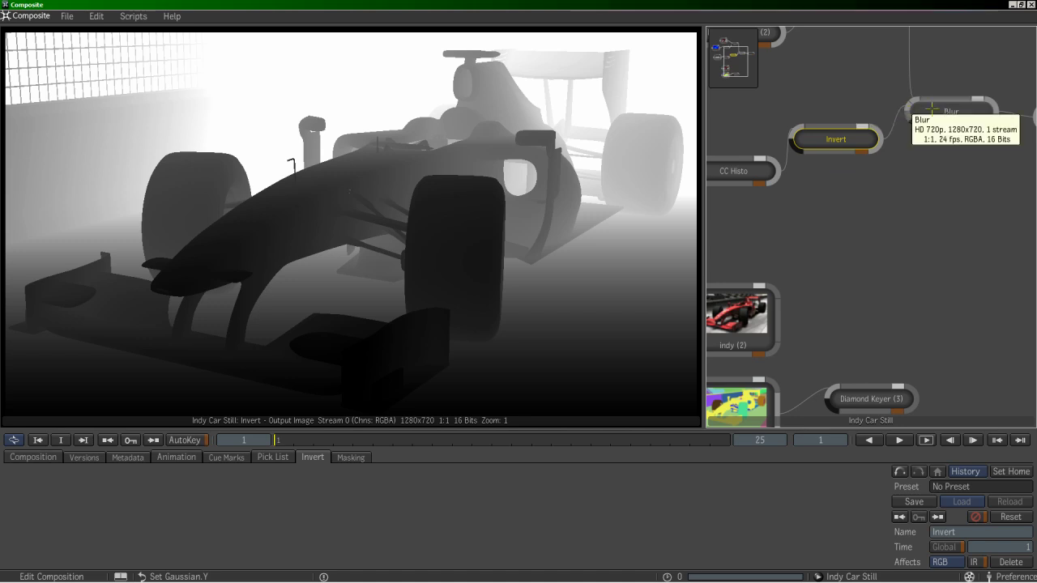
pyautogui.scroll(-3, 926, 111)
pyautogui.scroll(3, 926, 283)
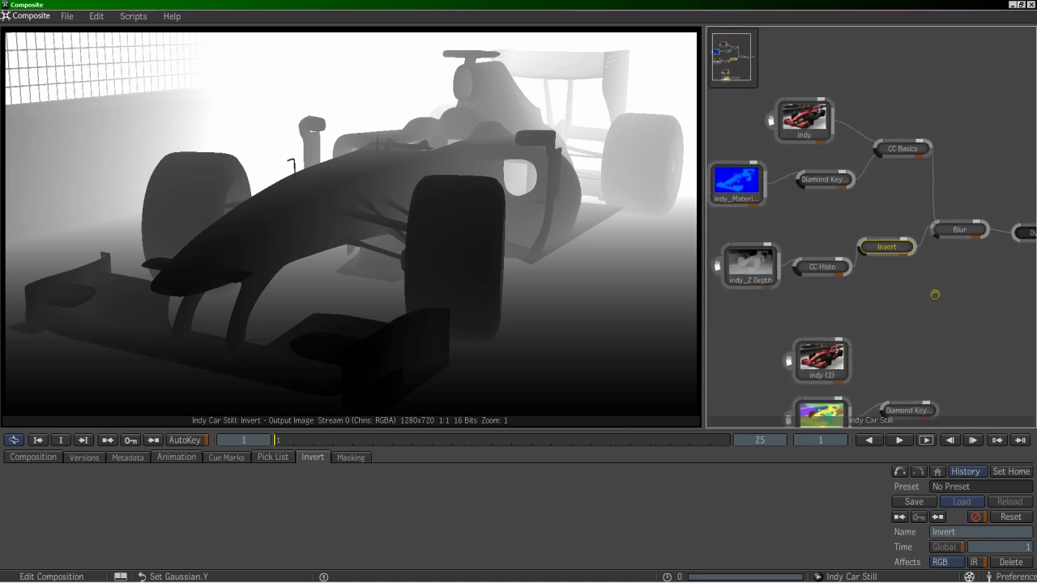
pyautogui.click(968, 231)
pyautogui.moveTo(801, 118); pyautogui.dragTo(774, 108)
pyautogui.click(955, 231)
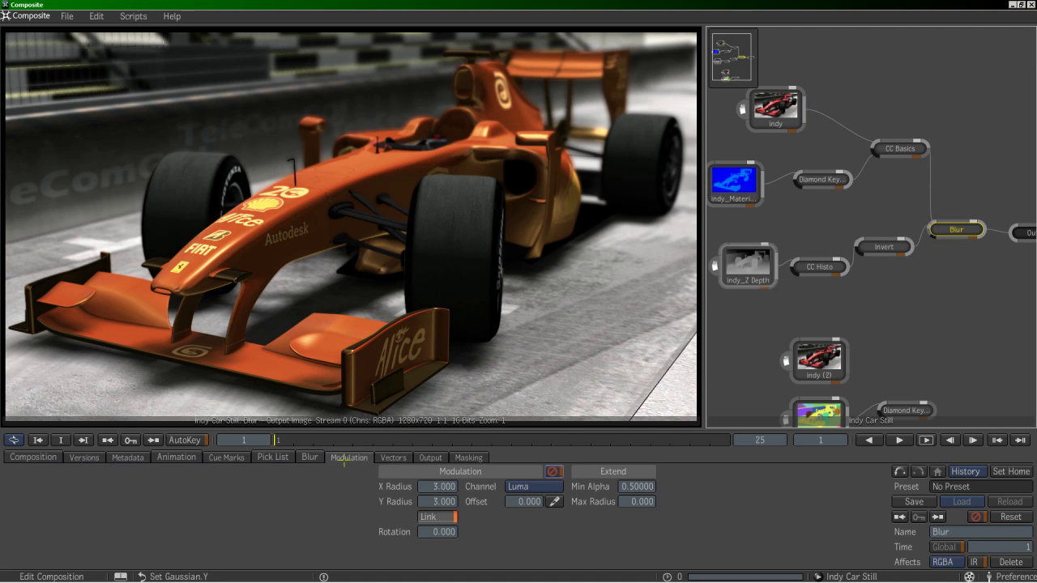
pyautogui.click(313, 457)
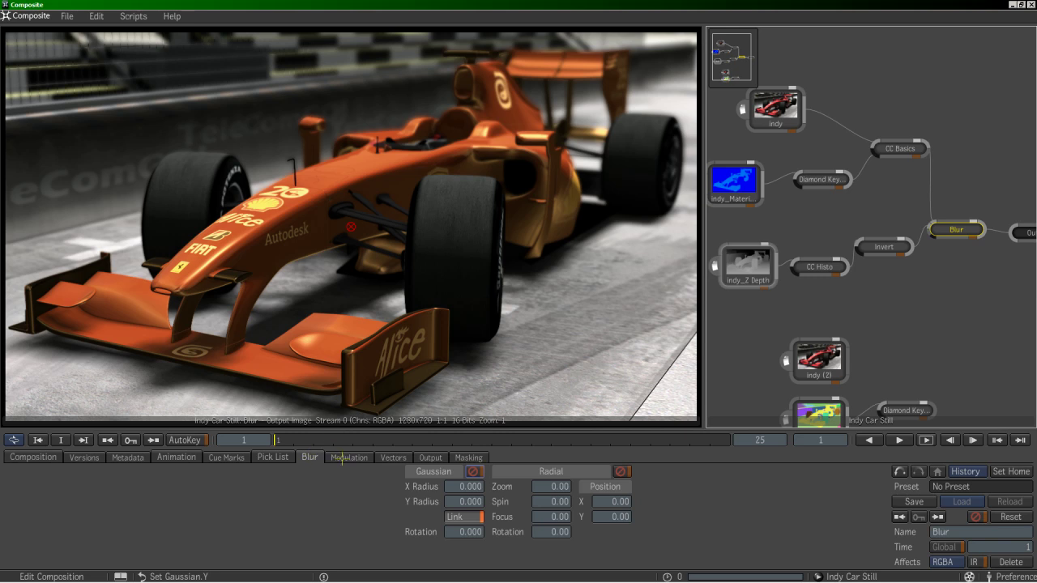
# - Set the linked X and Y modulation radius of the Blur node to 5
pyautogui.click(347, 458)
pyautogui.click(448, 487)
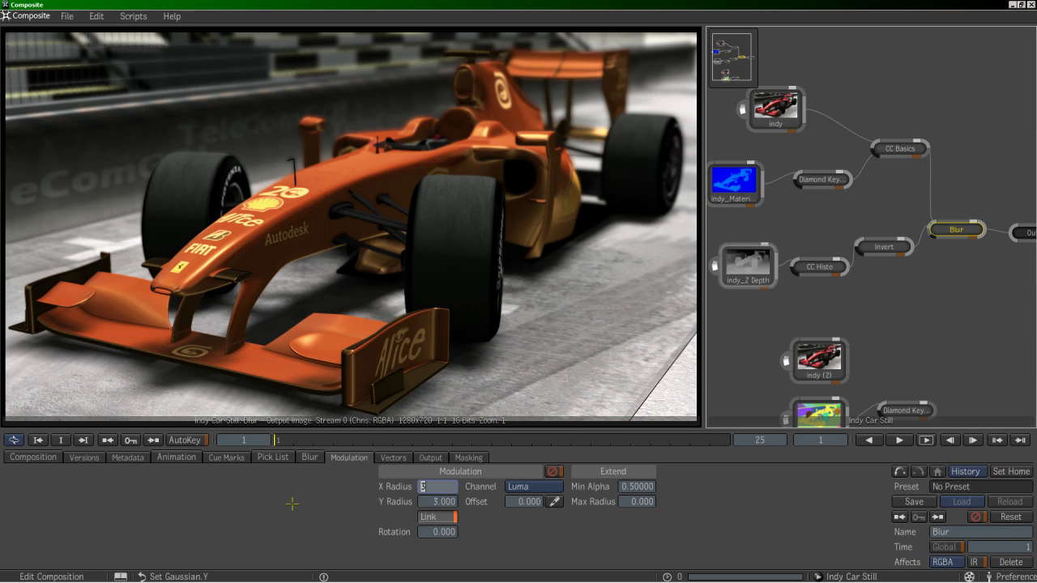
pyautogui.write('5')
pyautogui.press('Return')
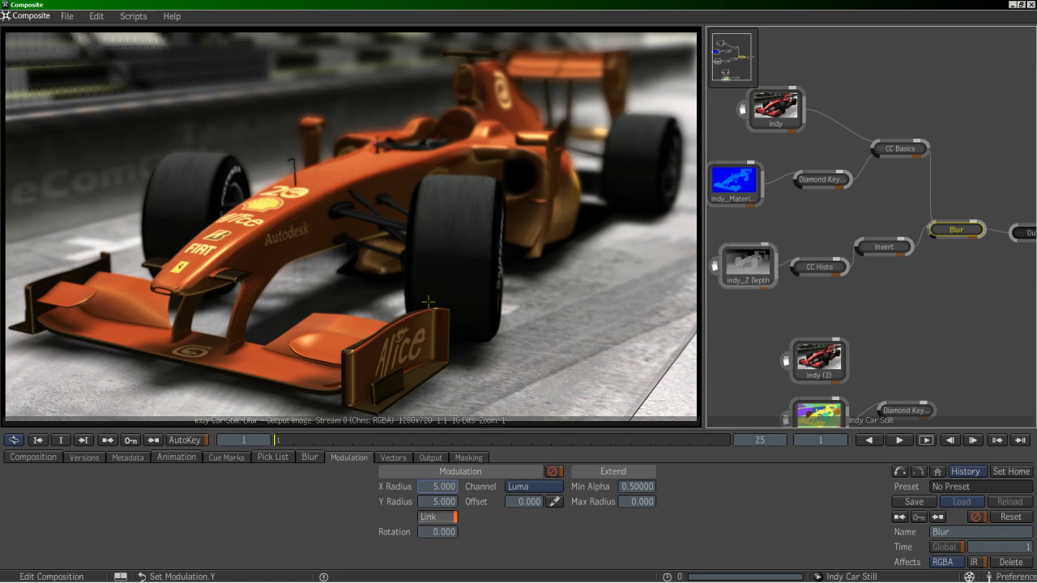
# - Check the inverted depth pass against the blurred image and set the Blur node's linked modulation radius to 1
pyautogui.click(818, 266)
pyautogui.click(882, 247)
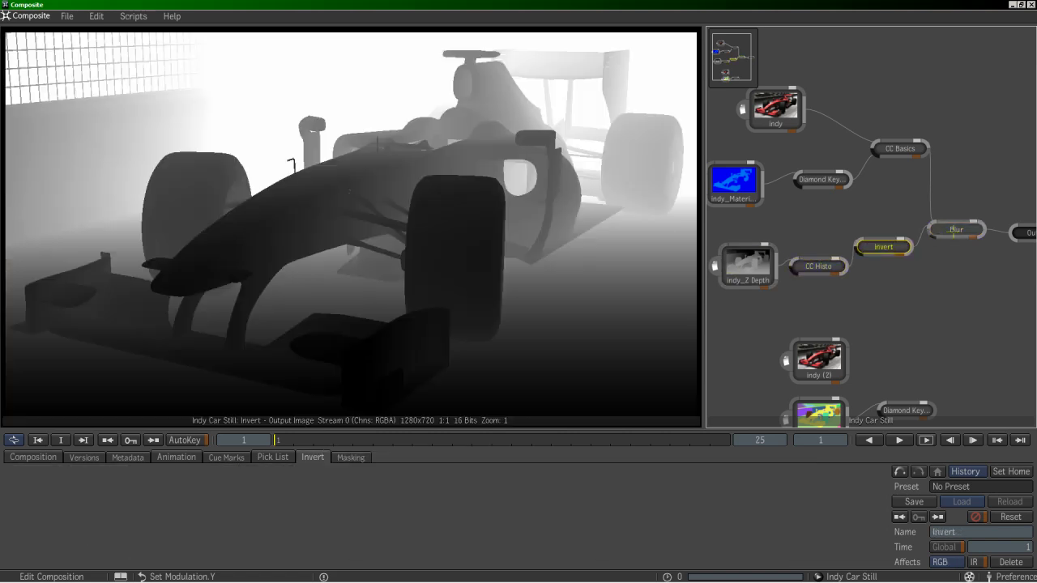
pyautogui.click(950, 230)
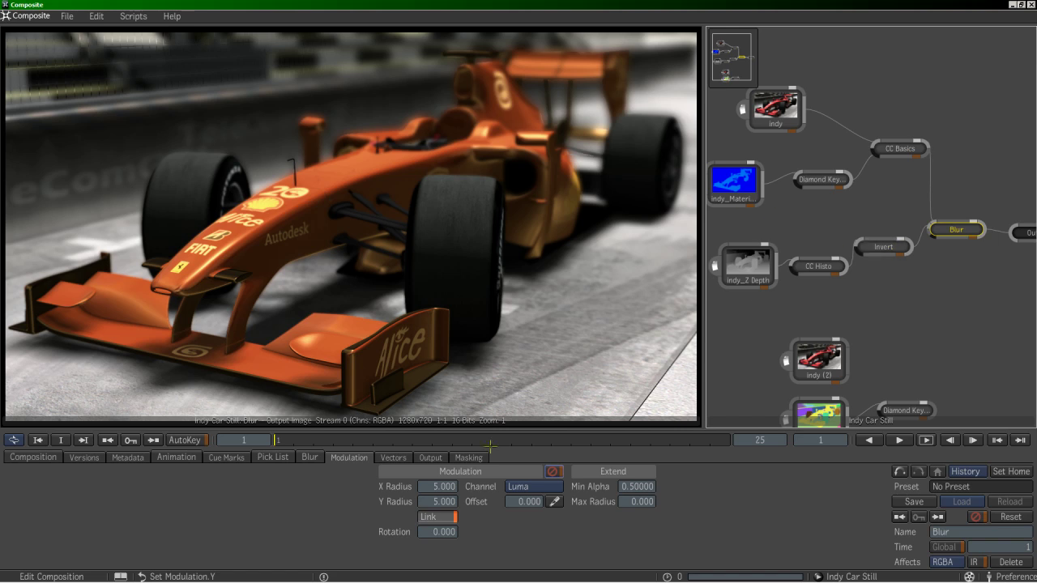
pyautogui.click(448, 486)
pyautogui.write('1')
pyautogui.press('Return')
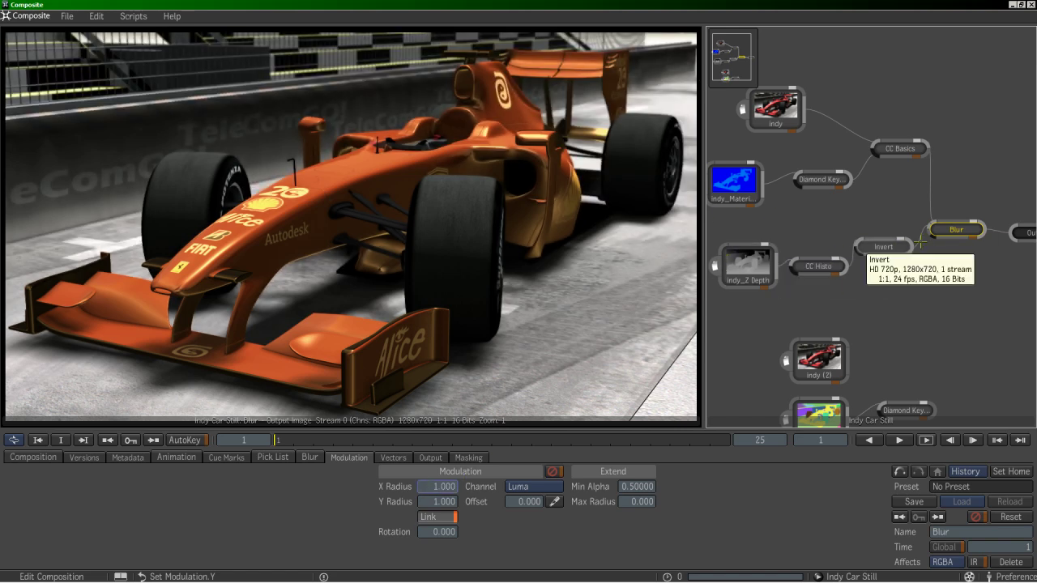
# - Recolor the car body green in CC Basics with a master balance hue of 140.940 and gain of 1.0
pyautogui.moveTo(813, 221); pyautogui.dragTo(810, 269, button='middle')
pyautogui.click(779, 162)
pyautogui.moveTo(780, 162); pyautogui.dragTo(773, 164)
pyautogui.click(894, 197)
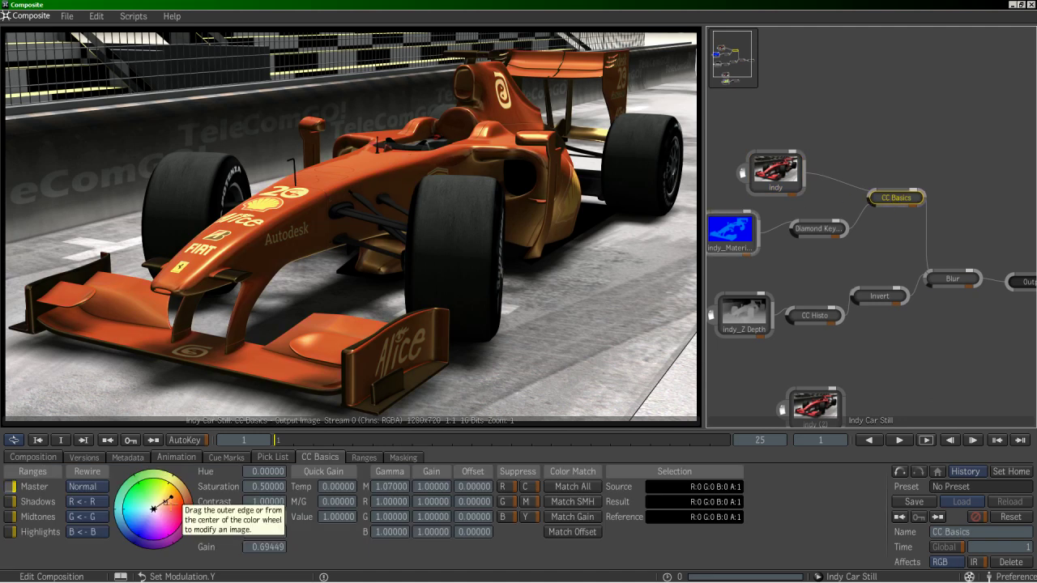
pyautogui.moveTo(170, 498); pyautogui.dragTo(128, 490)
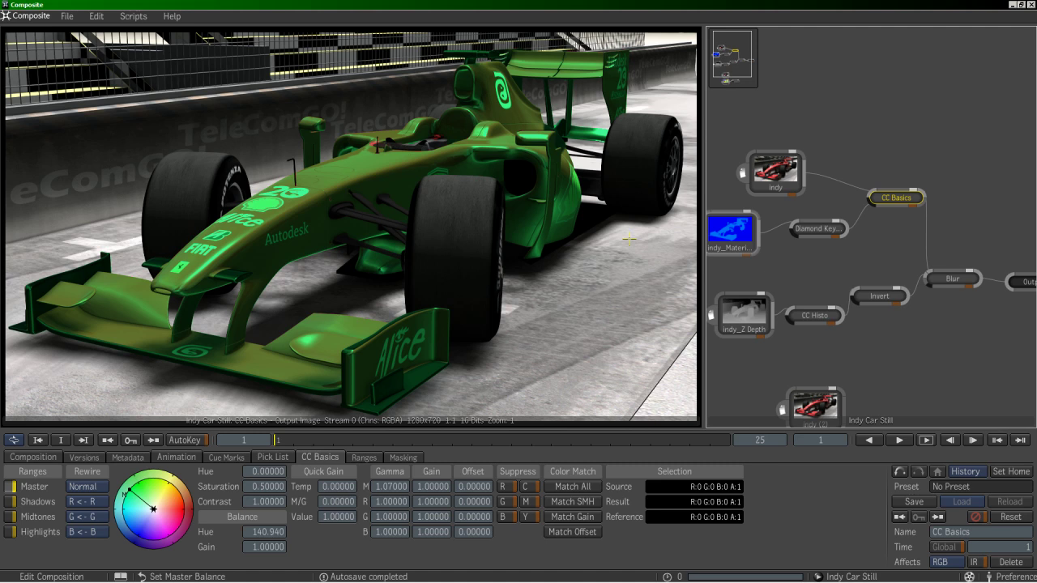
# - View the Material ID image and reset the Diamond Keyer connected to it to its default settings
pyautogui.click(724, 233)
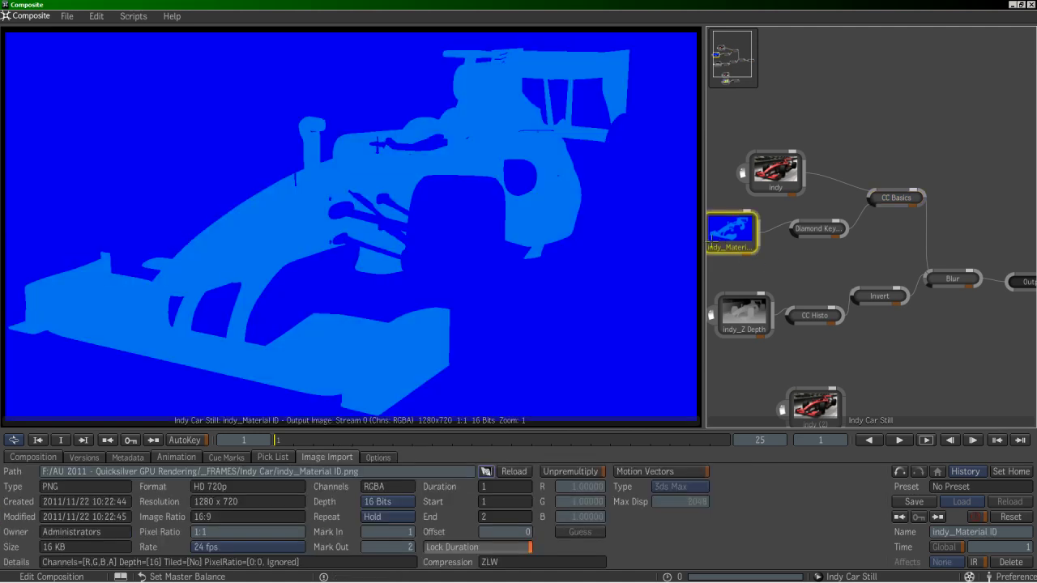
pyautogui.moveTo(817, 229); pyautogui.dragTo(800, 235)
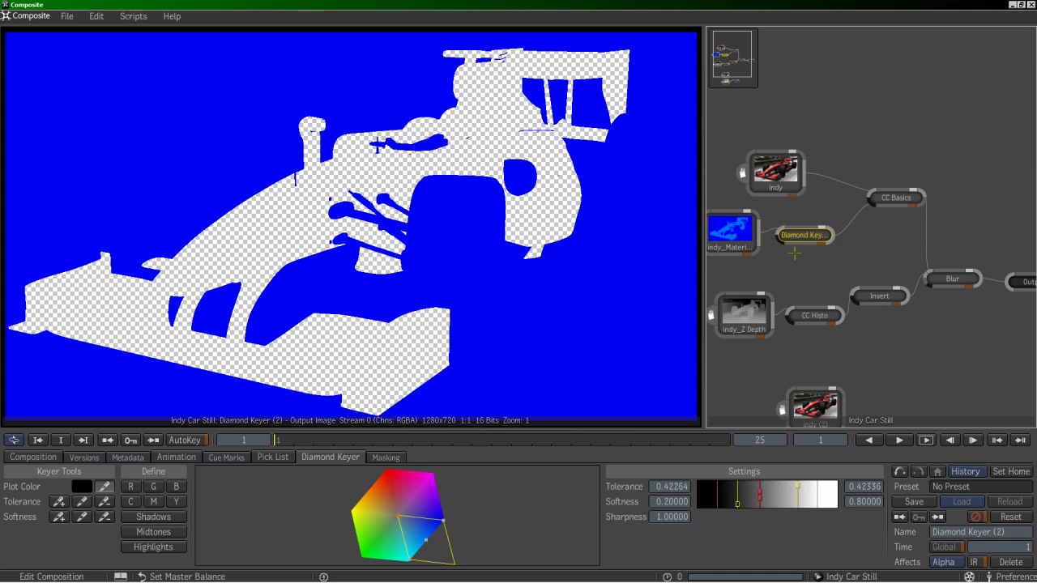
pyautogui.moveTo(794, 241); pyautogui.dragTo(794, 238)
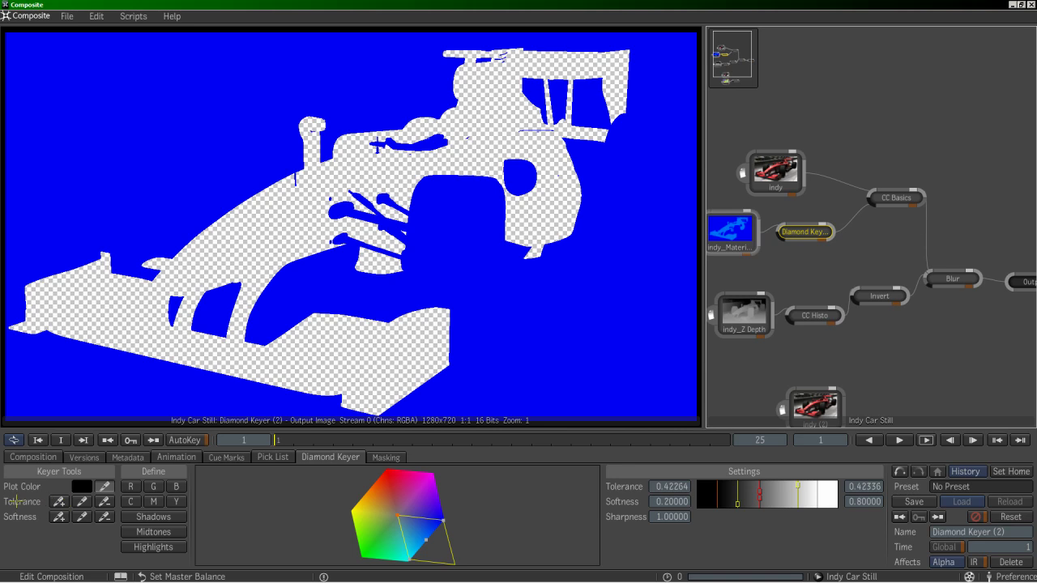
pyautogui.click(1004, 519)
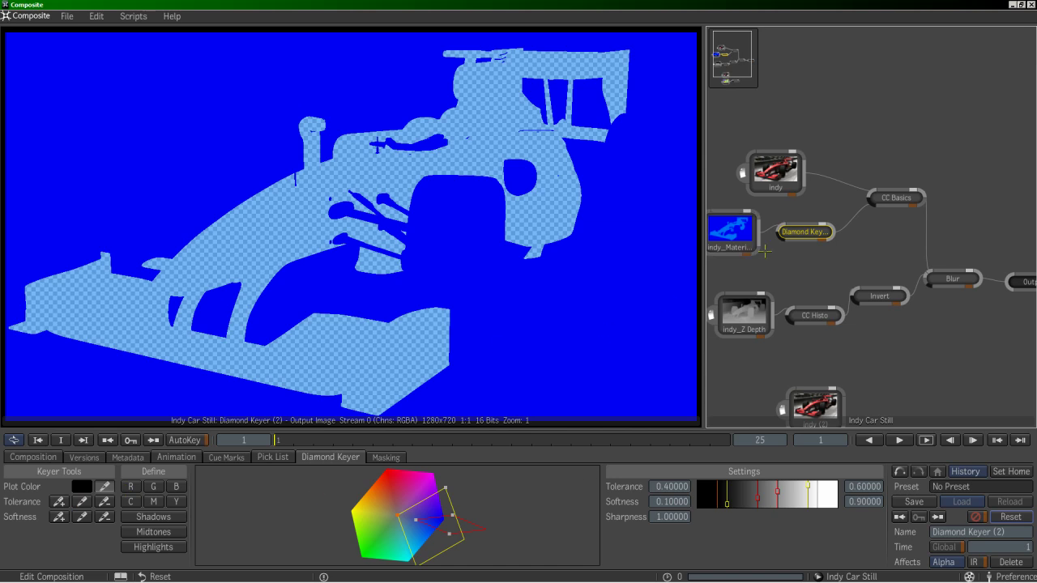
# - Add another Diamond Keyer from the Keying tools, delete it and return to the Material ID keyer
pyautogui.moveTo(1031, 250)
pyautogui.click(937, 245)
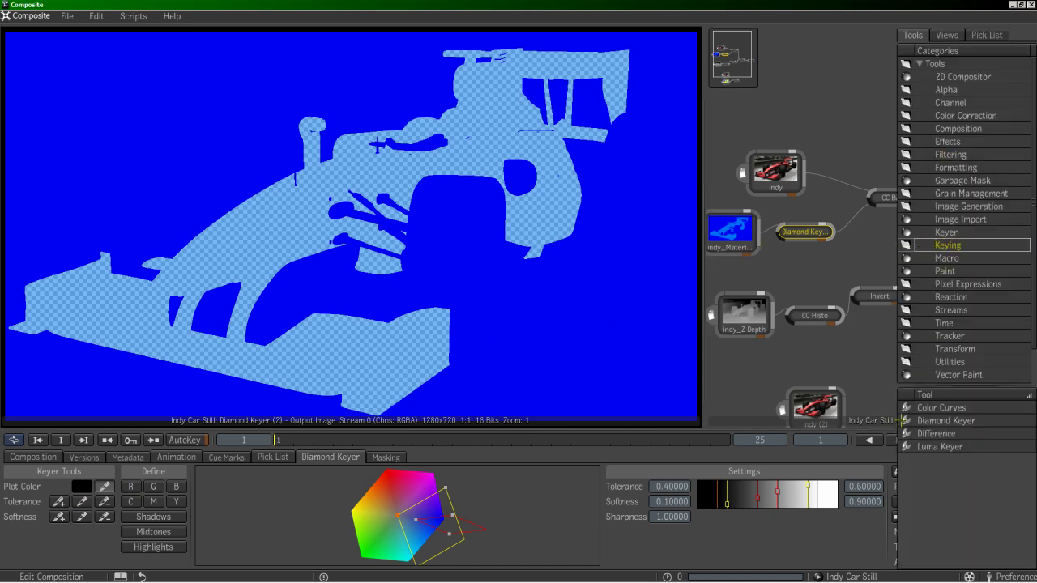
pyautogui.moveTo(891, 420); pyautogui.dragTo(878, 353)
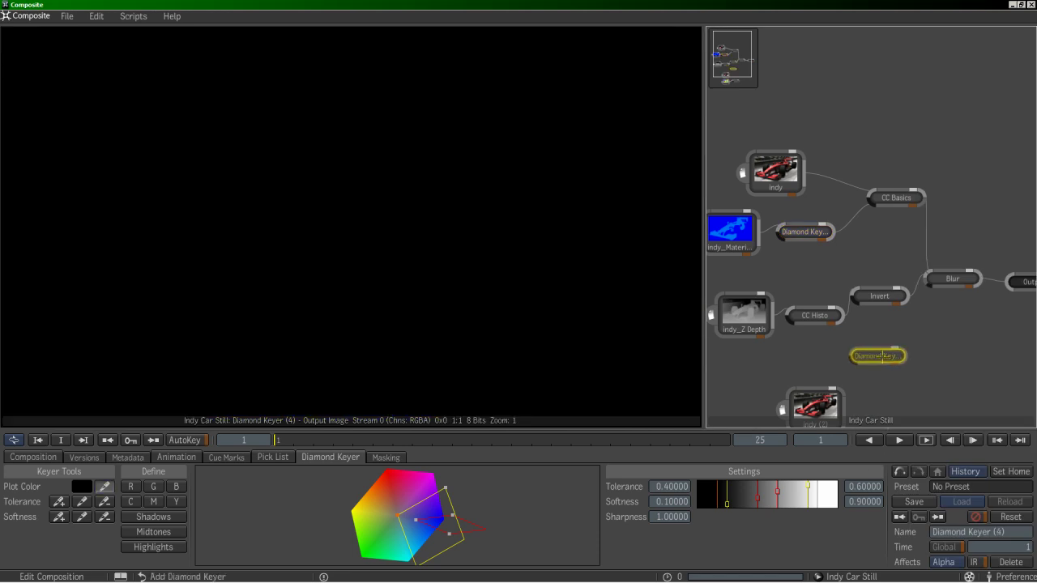
pyautogui.press('Delete')
pyautogui.click(805, 233)
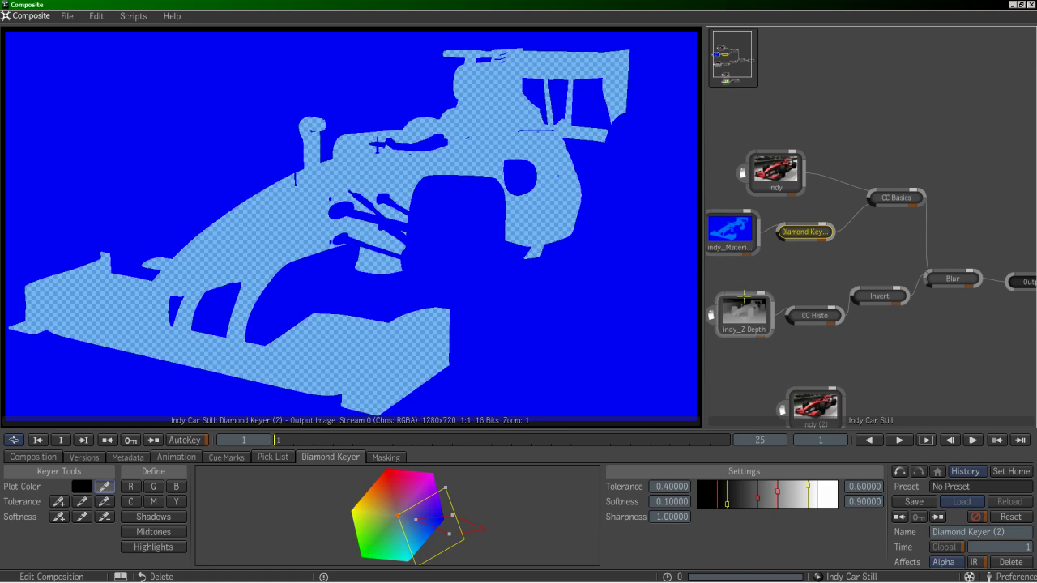
# - Key out the light-blue car body in the Material ID pass by sampling it with the Diamond Keyer's tolerance picker
pyautogui.moveTo(781, 285); pyautogui.dragTo(815, 271, button='middle')
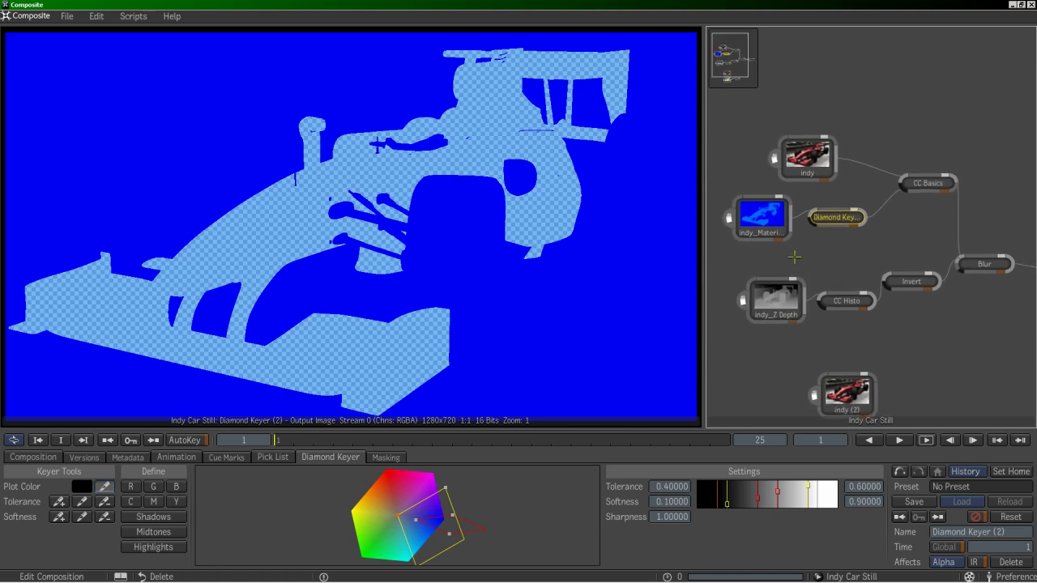
pyautogui.moveTo(834, 217); pyautogui.dragTo(833, 214)
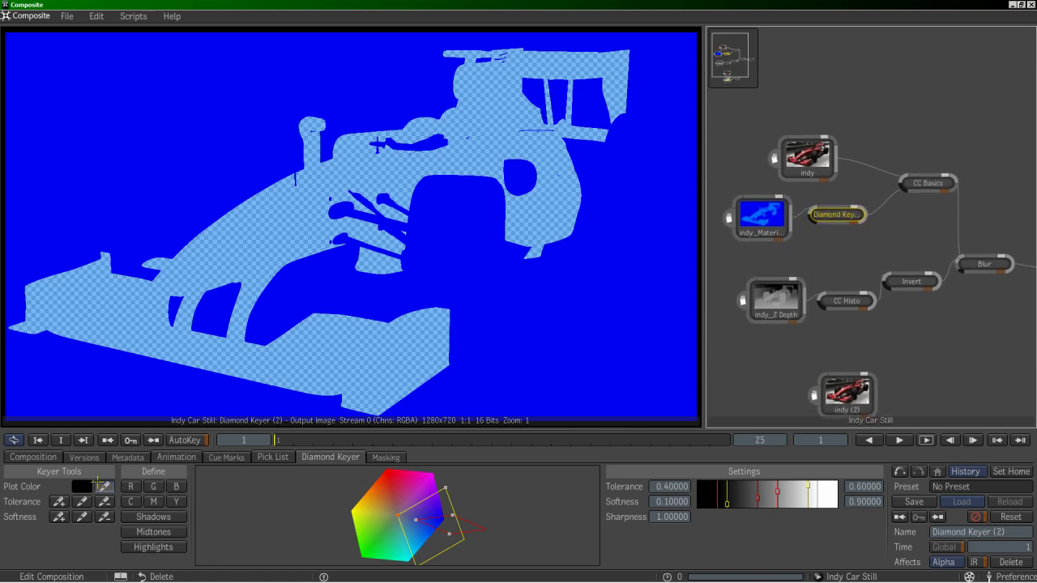
pyautogui.click(81, 501)
pyautogui.click(189, 345)
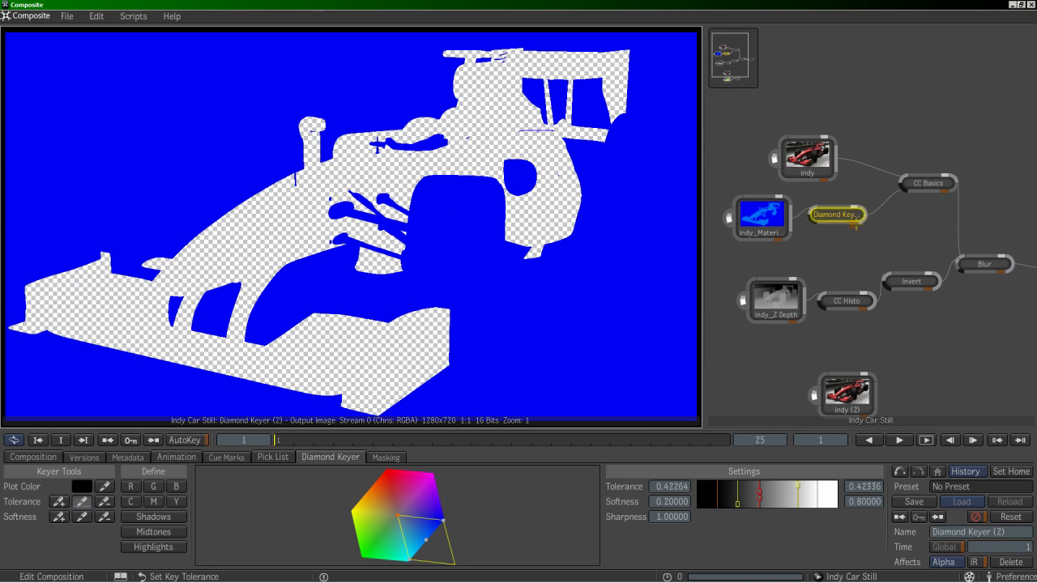
pyautogui.click(842, 217)
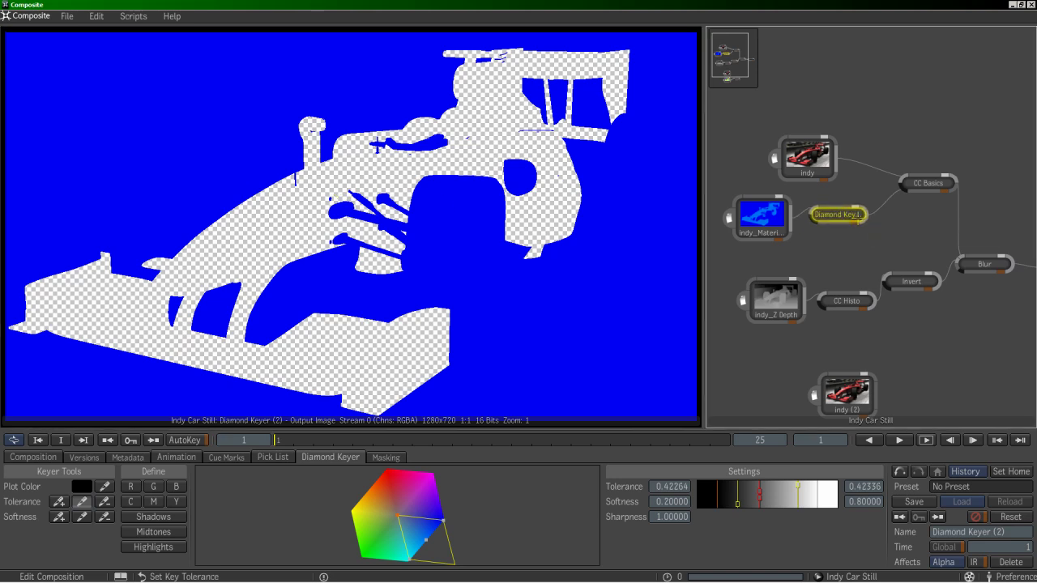
# - Choose Alpha as the mask channel of CC Basics and toggle the mask inversion repeatedly, ending with Invert off
pyautogui.click(926, 184)
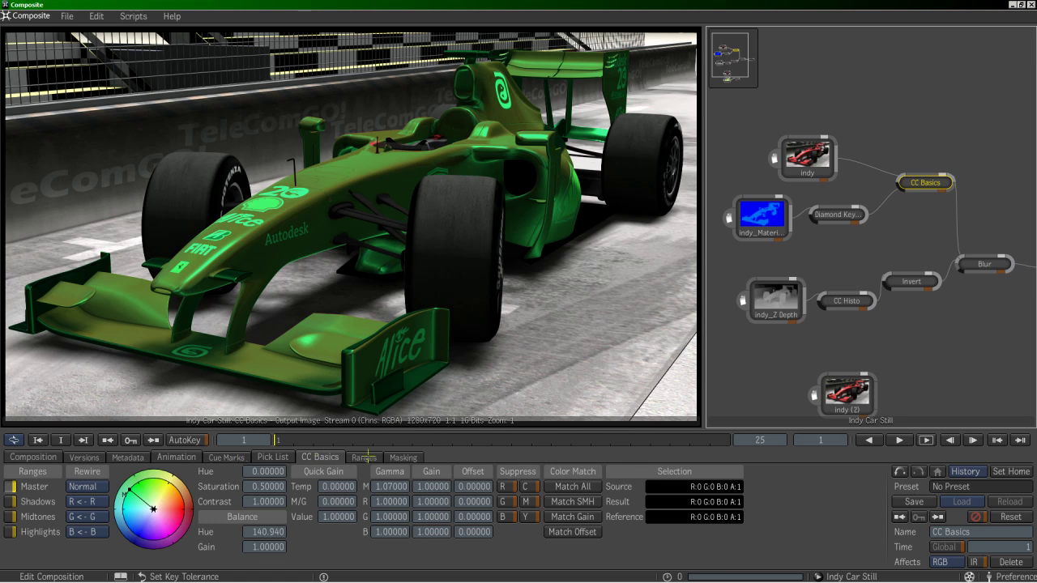
pyautogui.click(393, 459)
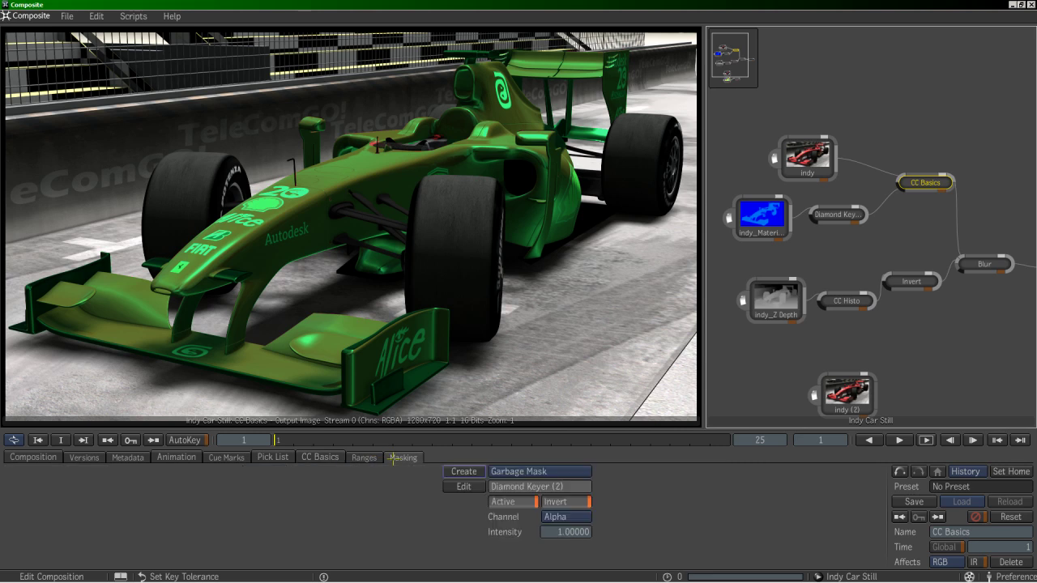
pyautogui.click(548, 517)
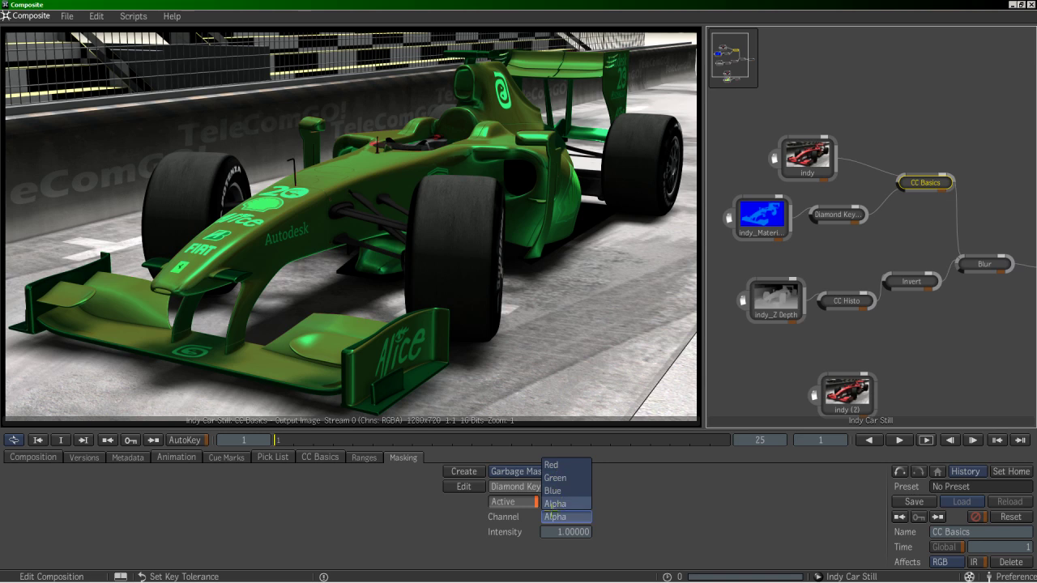
pyautogui.click(555, 504)
pyautogui.click(565, 503)
pyautogui.click(571, 503)
pyautogui.click(576, 502)
pyautogui.click(576, 502)
pyautogui.click(576, 502)
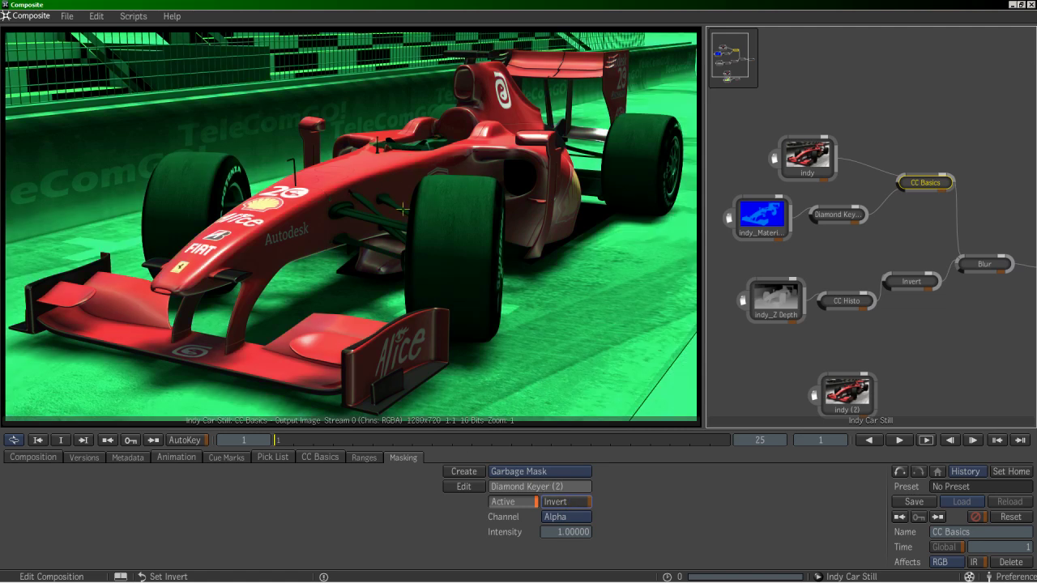
# - View the Object ID and indy (2) images and rearrange both nodes to make room beside their Diamond Keyer
pyautogui.moveTo(921, 416); pyautogui.dragTo(873, 253, button='middle')
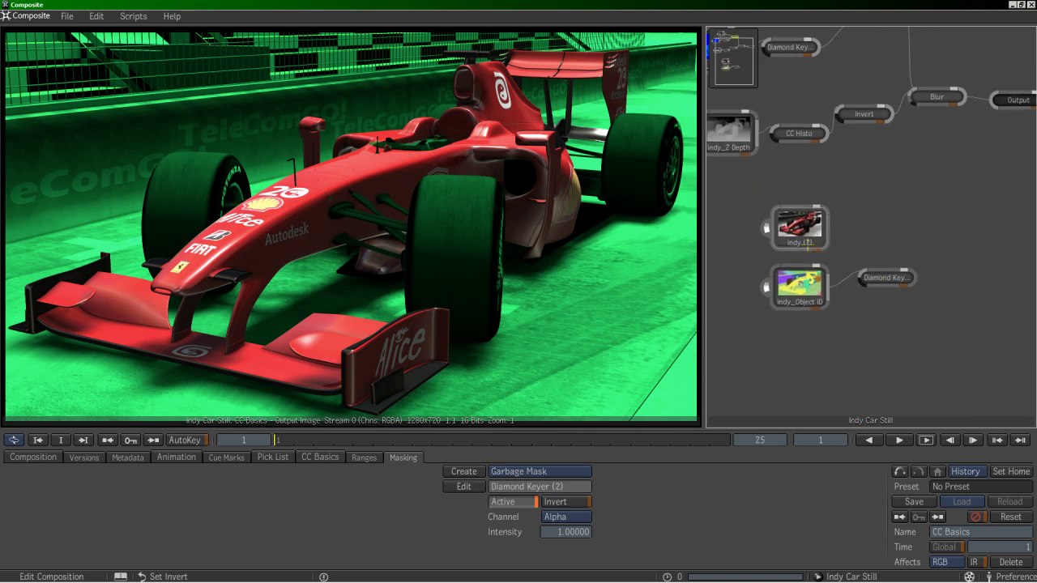
pyautogui.moveTo(799, 286); pyautogui.dragTo(792, 297)
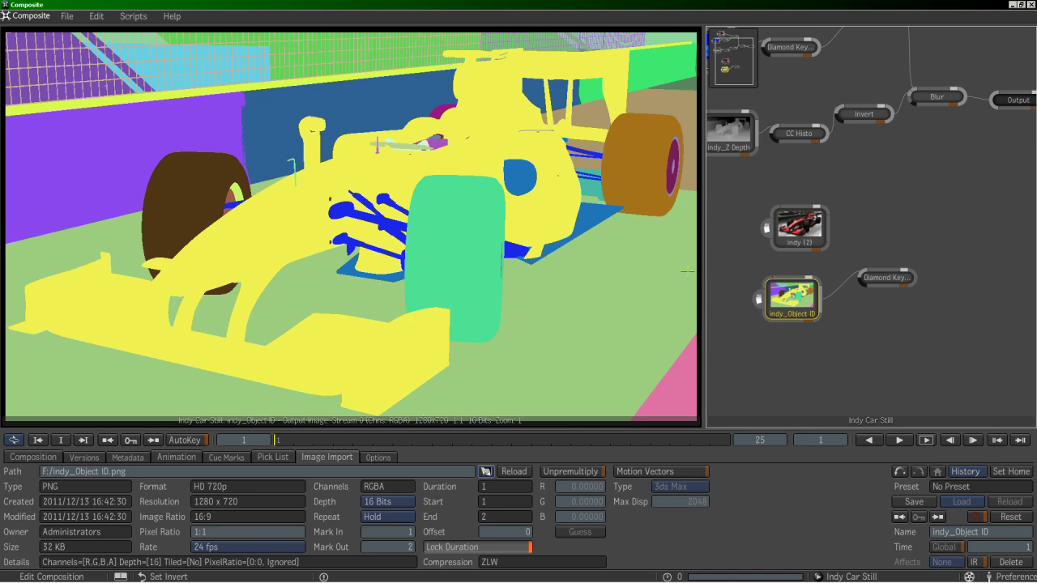
pyautogui.moveTo(798, 230); pyautogui.dragTo(774, 230)
pyautogui.moveTo(791, 298); pyautogui.dragTo(773, 315)
pyautogui.moveTo(775, 229); pyautogui.dragTo(768, 255)
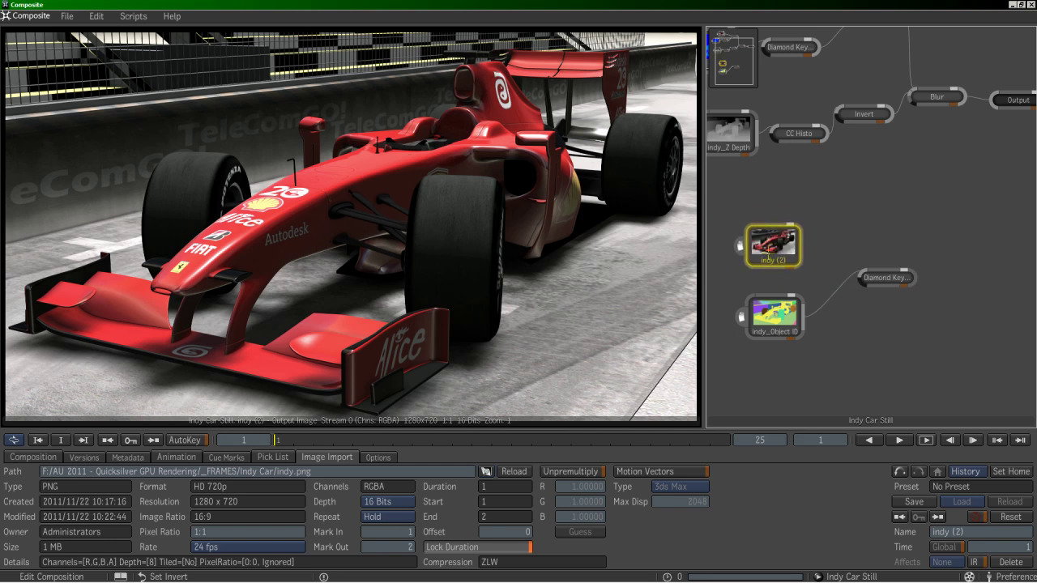
# - Add a CC Basics node from the Color Correction tools beside the indy (2) image node
pyautogui.press('Tab')
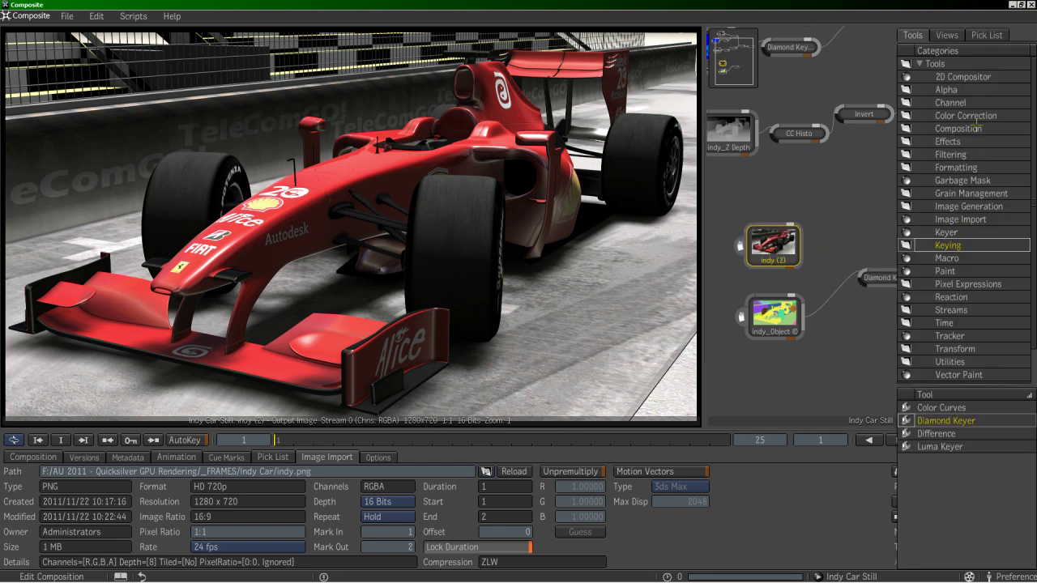
pyautogui.click(964, 115)
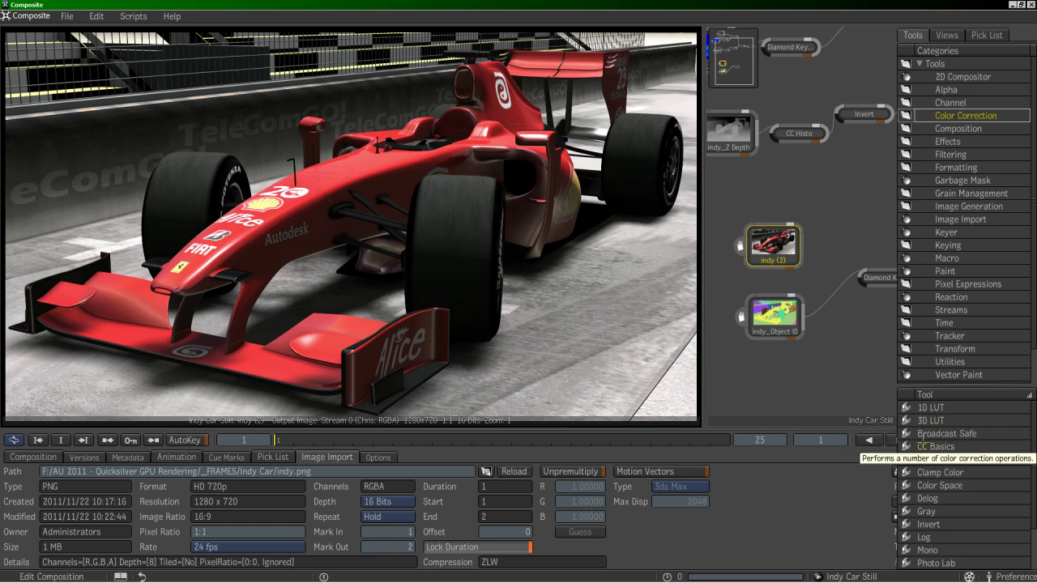
pyautogui.click(912, 445)
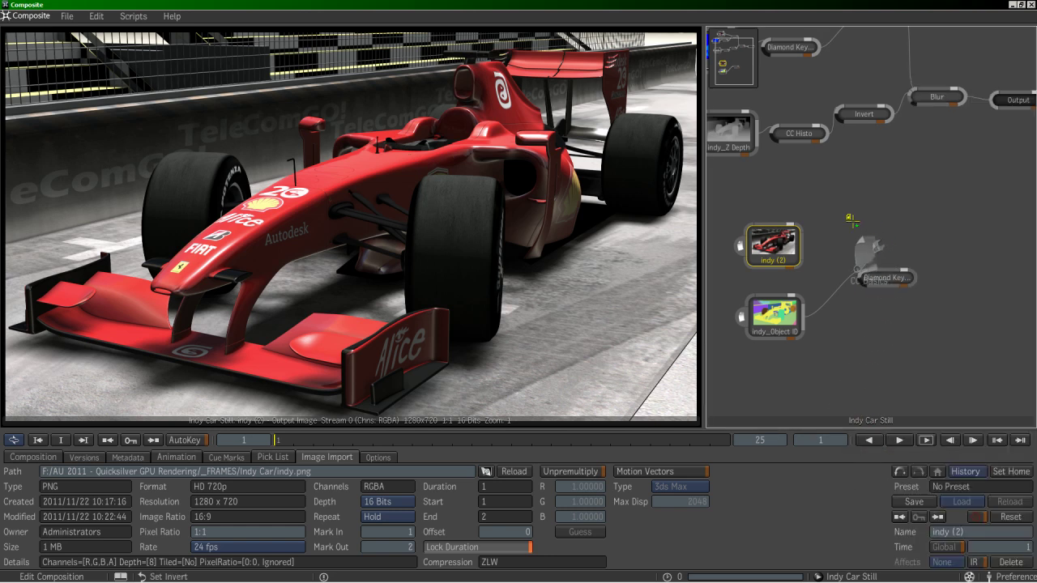
pyautogui.click(853, 253)
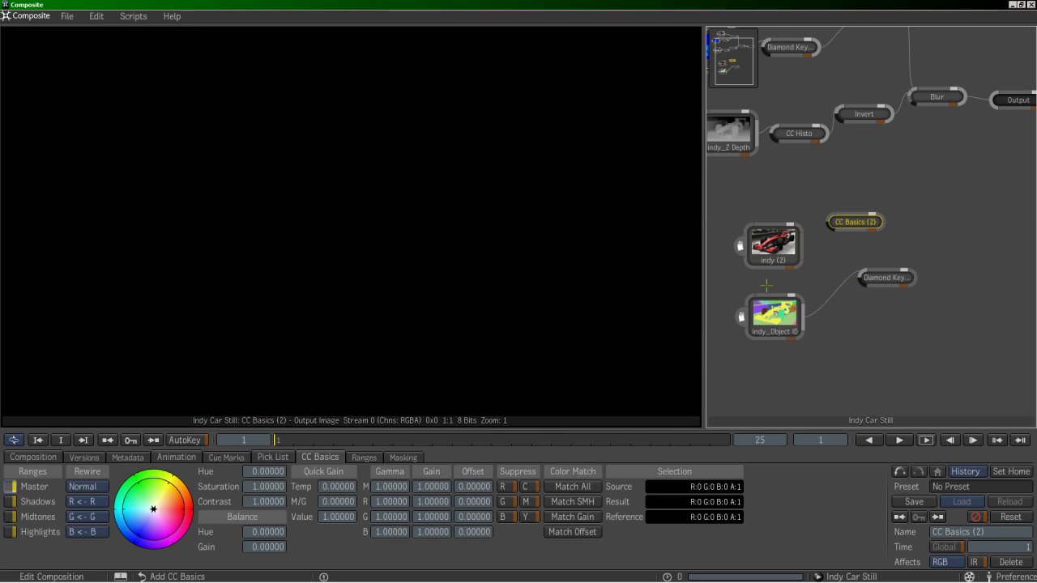
# - Move the indy (2) image node away from the Object ID node and connect its output to the CC Basics (2) input
pyautogui.moveTo(775, 244); pyautogui.dragTo(758, 216)
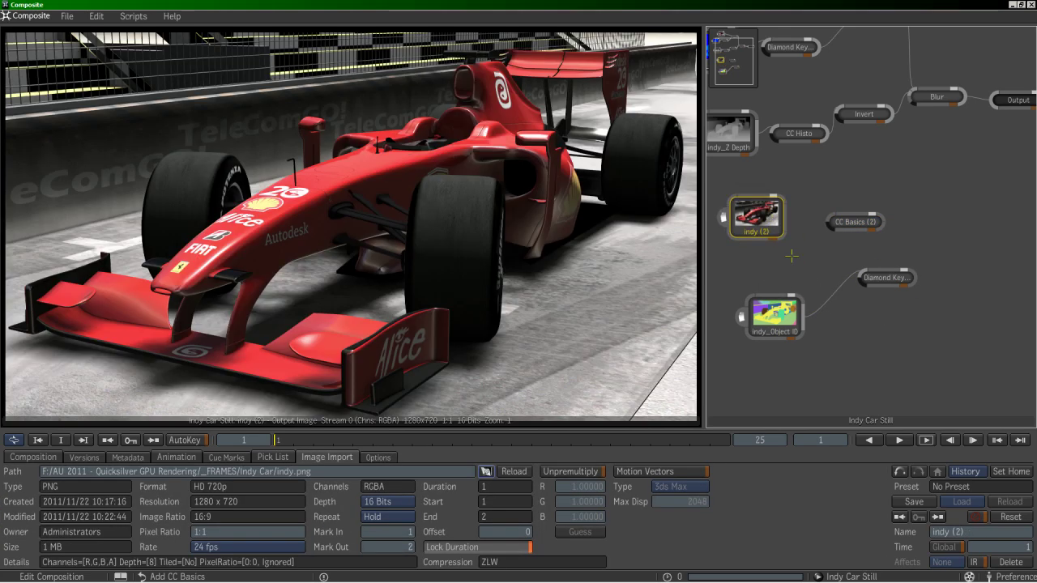
pyautogui.moveTo(808, 212); pyautogui.dragTo(846, 462, button='right')
pyautogui.click(860, 407)
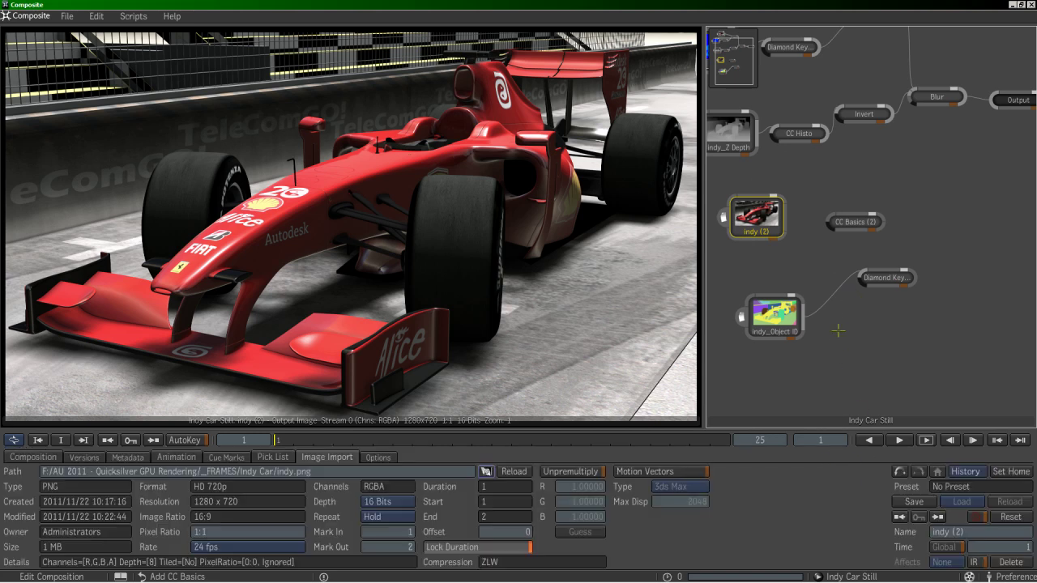
pyautogui.click(785, 213)
pyautogui.moveTo(786, 214); pyautogui.dragTo(847, 223)
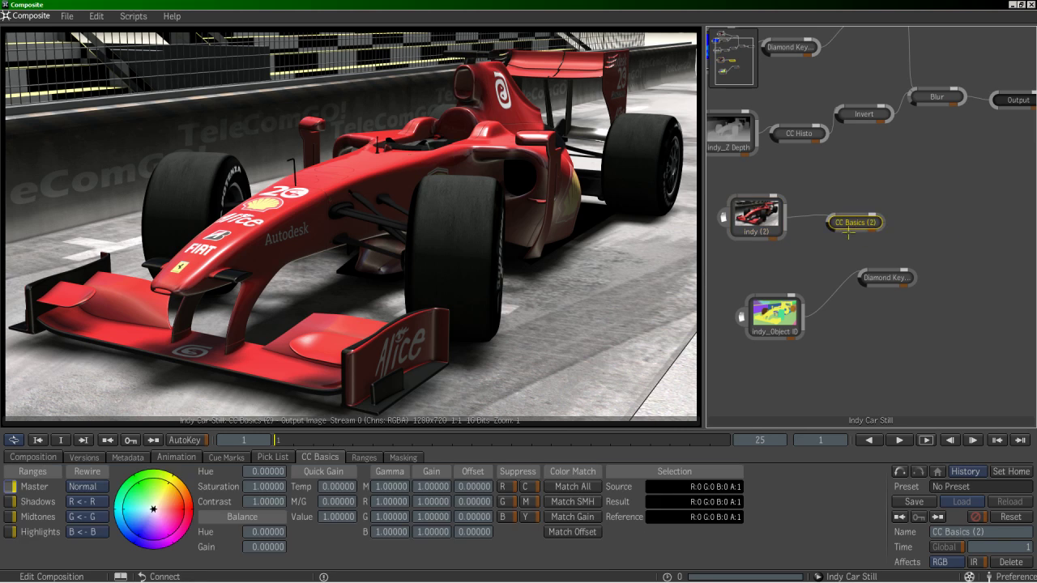
# - Shift the CC Basics (2) color balance toward cyan with hue -162.92 and gain 1, and set the master gamma to 3.39
pyautogui.moveTo(153, 509); pyautogui.dragTo(121, 519)
pyautogui.moveTo(389, 486); pyautogui.dragTo(482, 489)
pyautogui.moveTo(420, 487); pyautogui.dragTo(513, 489)
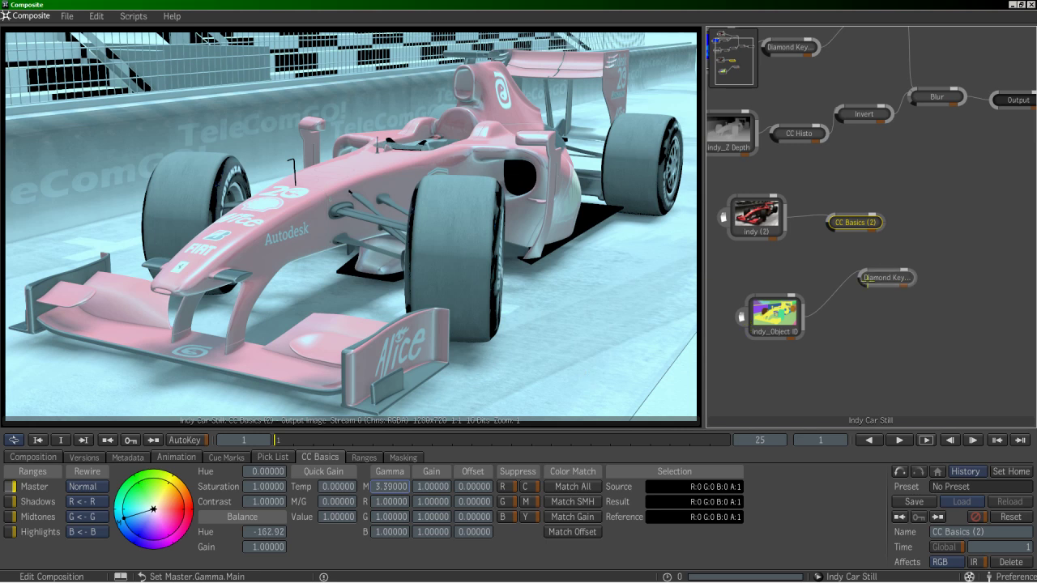
# - Bring the Diamond Keyer beside the Object ID node and key out the near front tire by sampling its green with the tolerance picker
pyautogui.click(775, 314)
pyautogui.moveTo(873, 282); pyautogui.dragTo(765, 306)
pyautogui.click(81, 502)
pyautogui.click(188, 221)
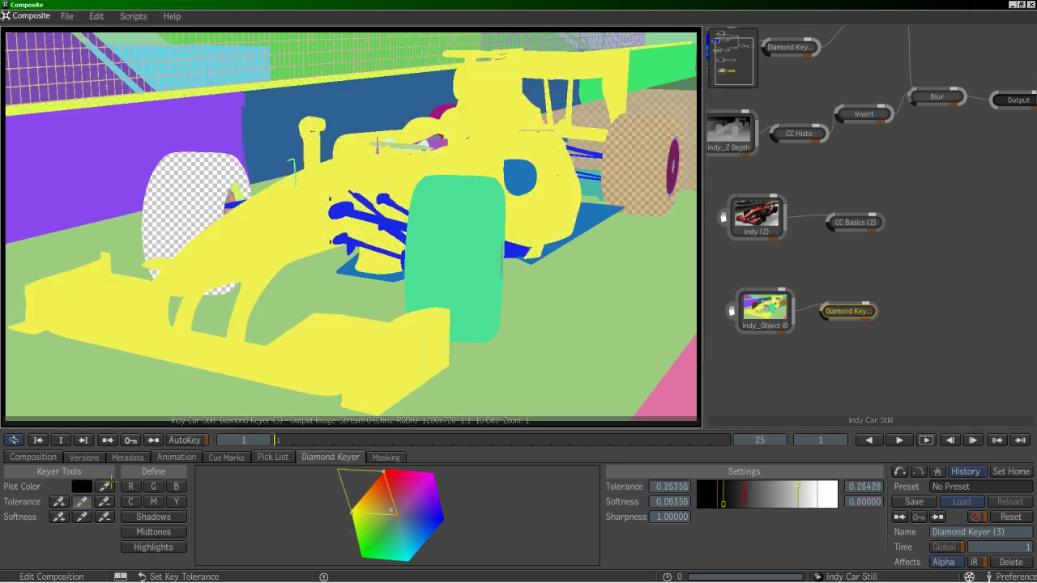
pyautogui.click(82, 501)
pyautogui.click(409, 296)
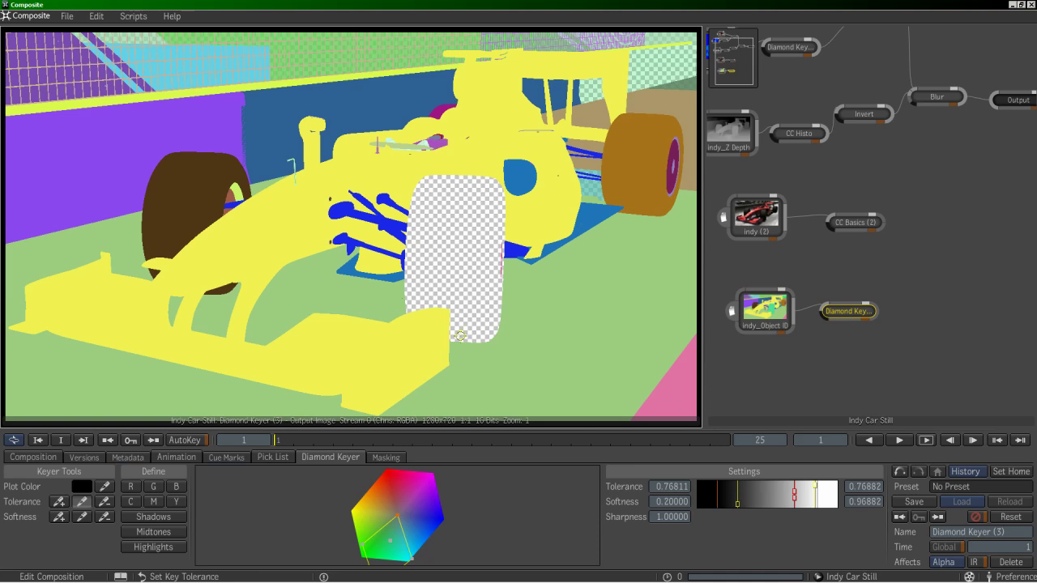
# - Connect the Object ID Diamond Keyer to the mask input of CC Basics (2) and invert the mask
pyautogui.moveTo(879, 308); pyautogui.dragTo(834, 221)
pyautogui.click(835, 221)
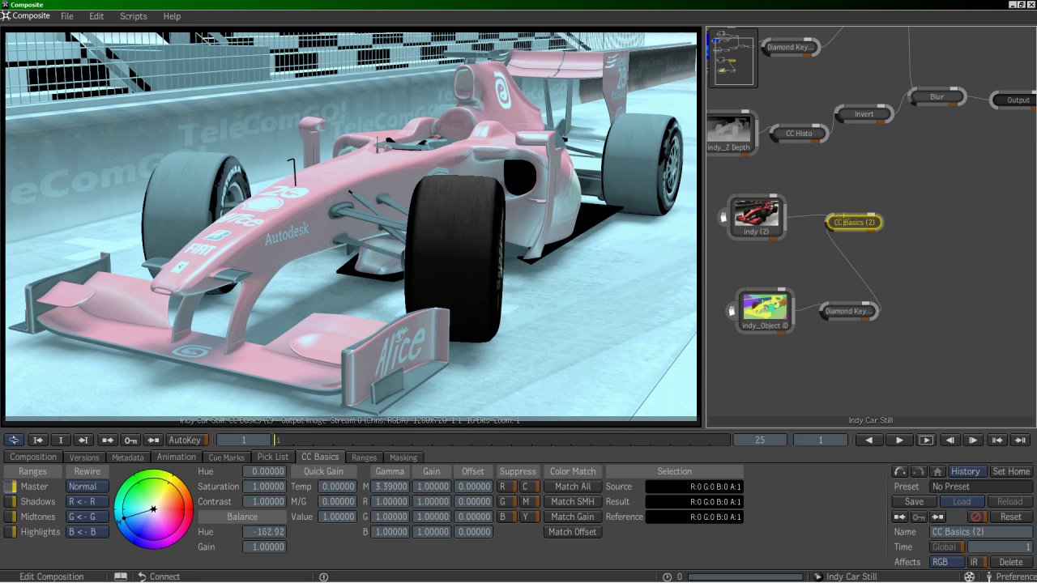
pyautogui.click(403, 458)
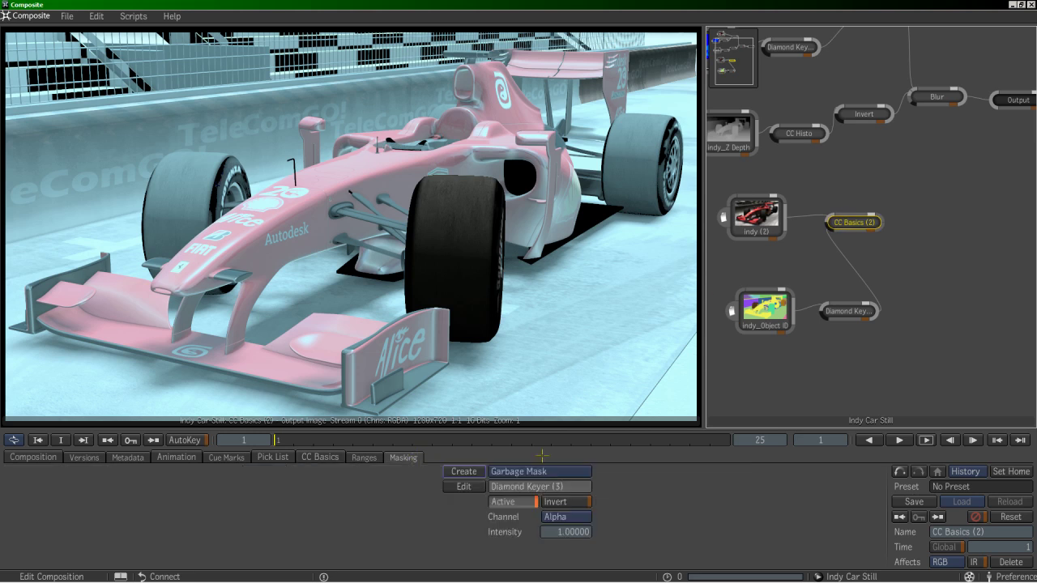
pyautogui.click(556, 502)
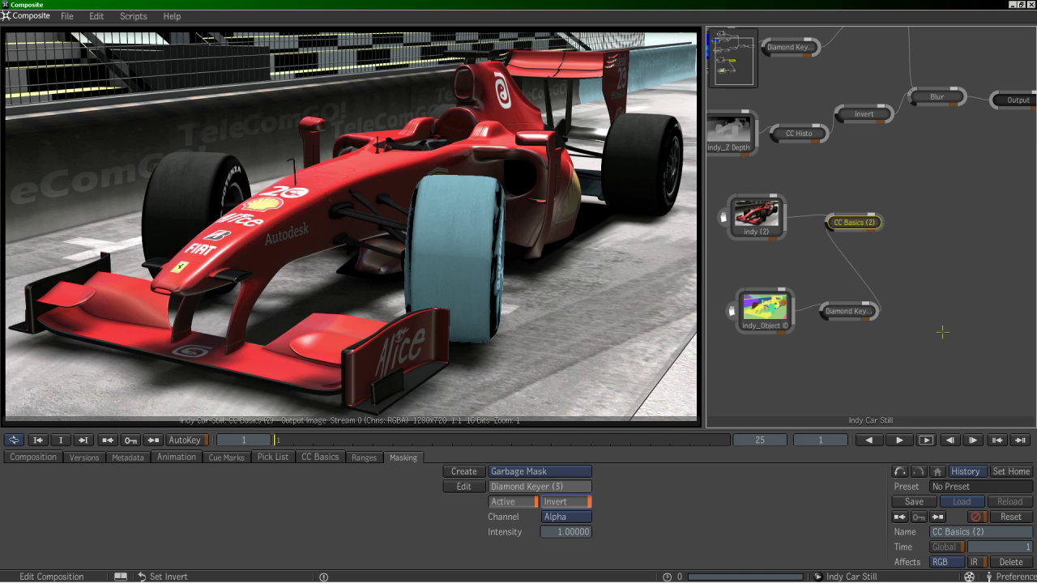
# - Rearrange the Object ID, Diamond Keyer and CC Basics (2) nodes into a cleaner layout in the schematic
pyautogui.moveTo(765, 310); pyautogui.dragTo(744, 306)
pyautogui.moveTo(824, 315); pyautogui.dragTo(801, 302)
pyautogui.click(859, 231)
pyautogui.moveTo(863, 227); pyautogui.dragTo(863, 248)
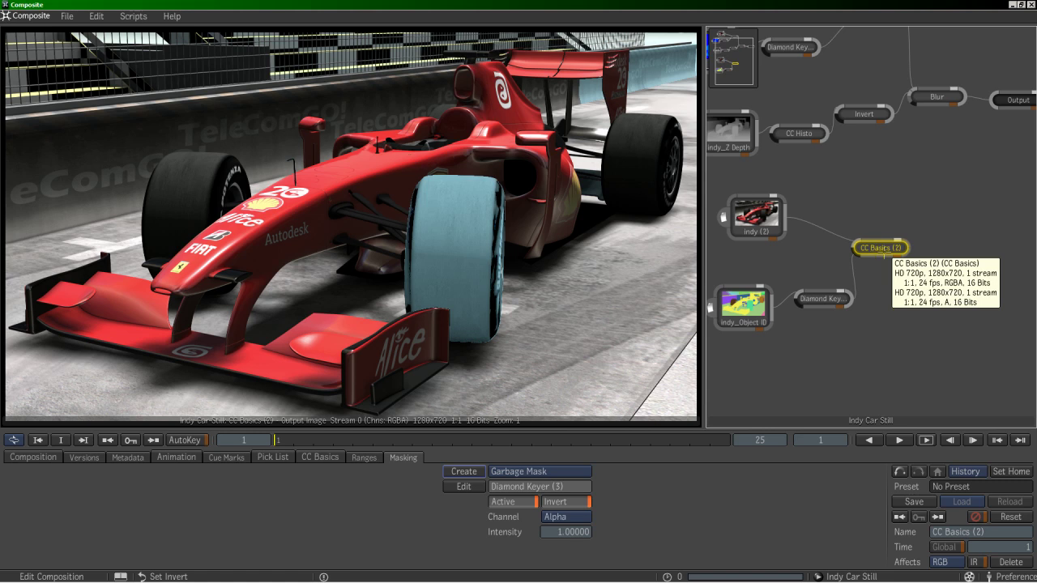
# - Set CC Basics (2) as context C1 and lock the viewer to C1 Output
pyautogui.moveTo(881, 252); pyautogui.dragTo(883, 259)
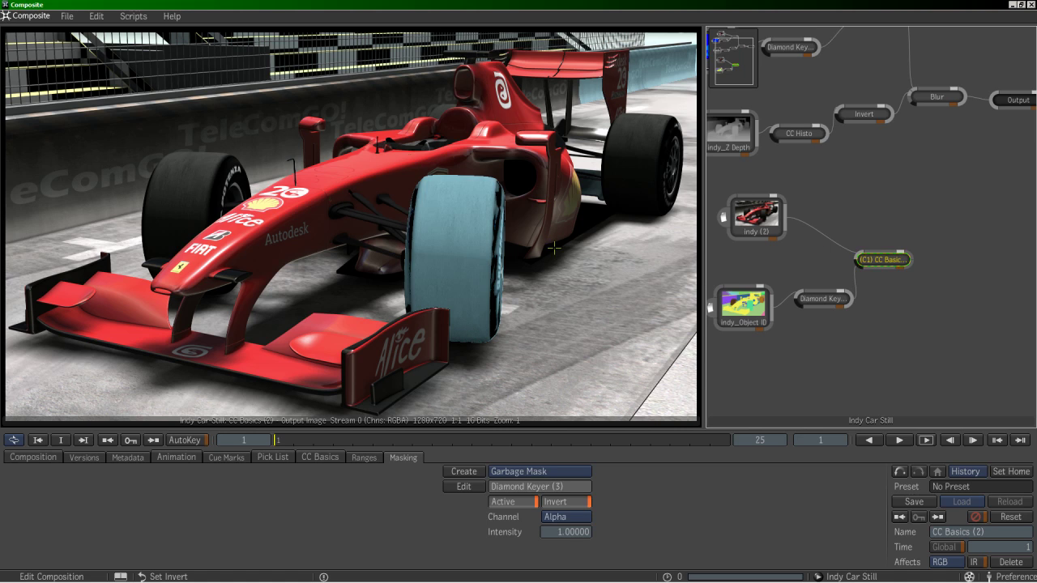
pyautogui.press('F1')
pyautogui.press('`')
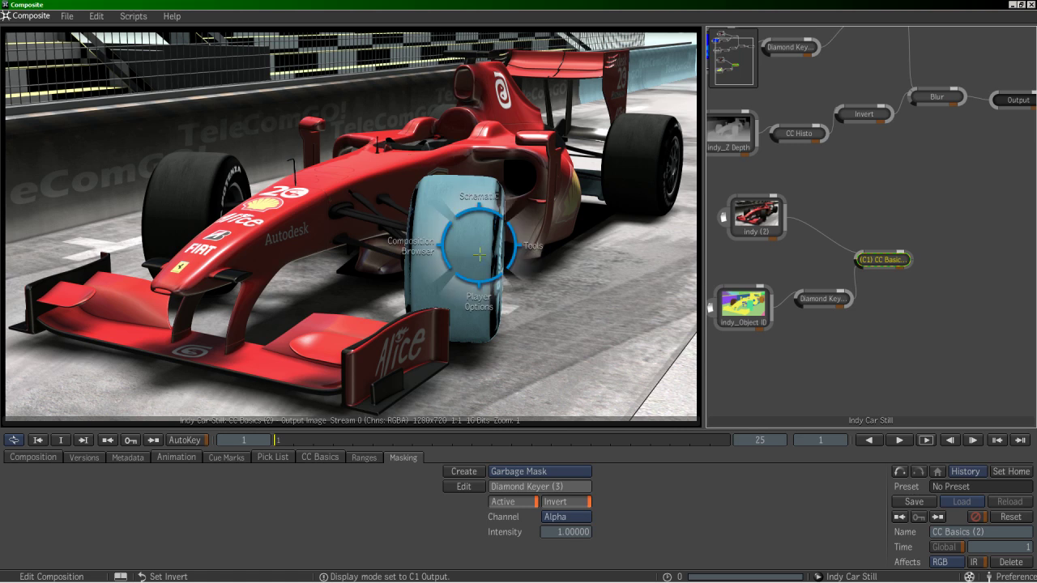
pyautogui.click(479, 301)
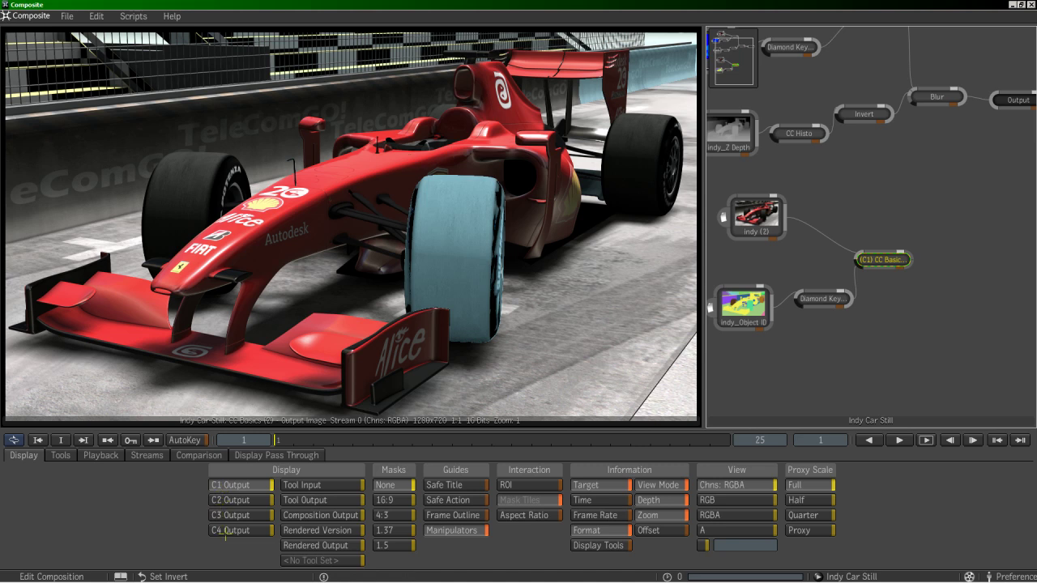
pyautogui.moveTo(883, 260); pyautogui.dragTo(880, 265)
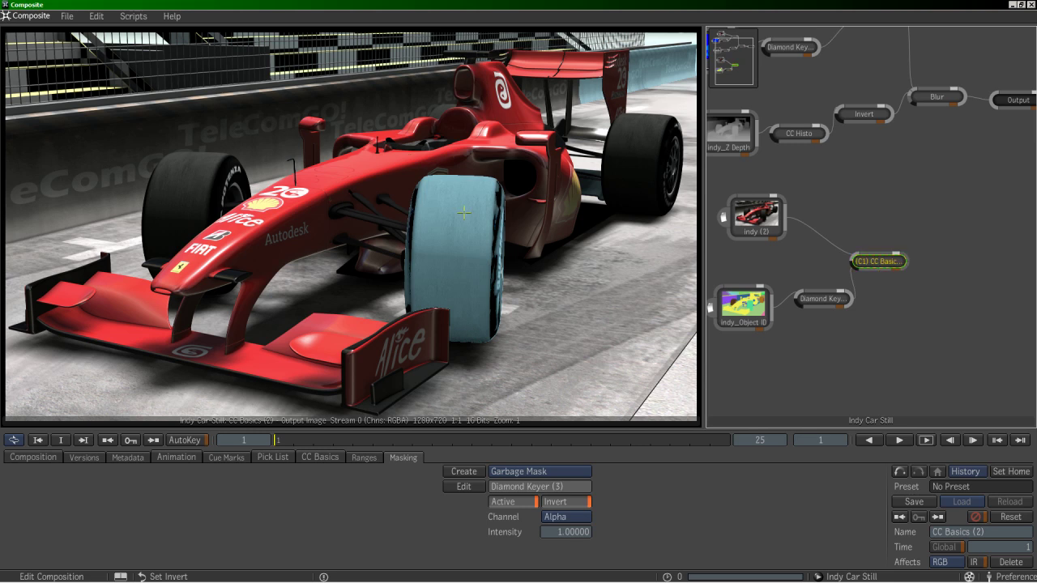
# - Resample the Object ID key tolerance on the car body, the ground and finally the wall behind the car while viewing the C1 output
pyautogui.click(818, 299)
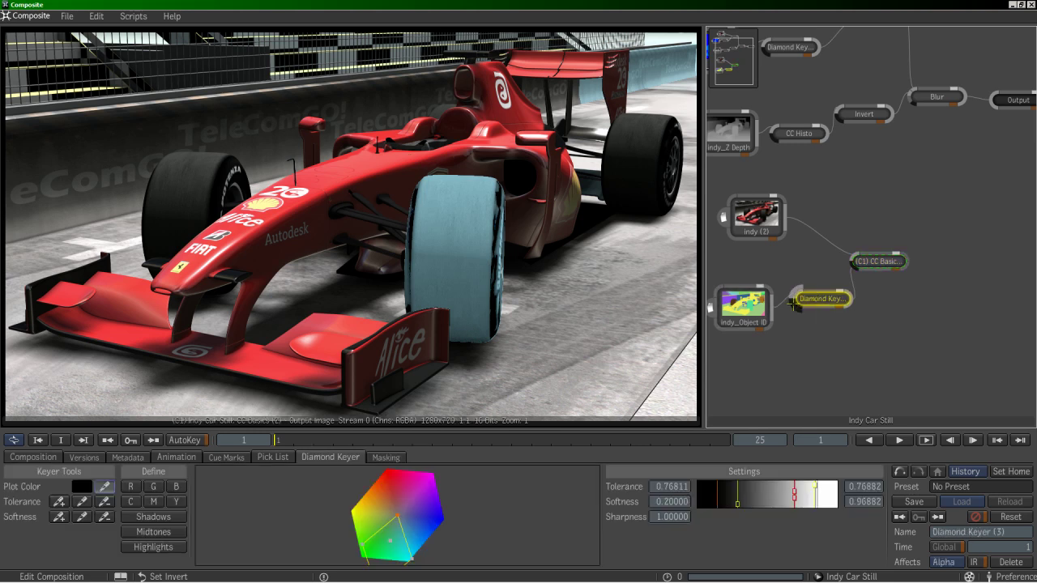
pyautogui.click(749, 307)
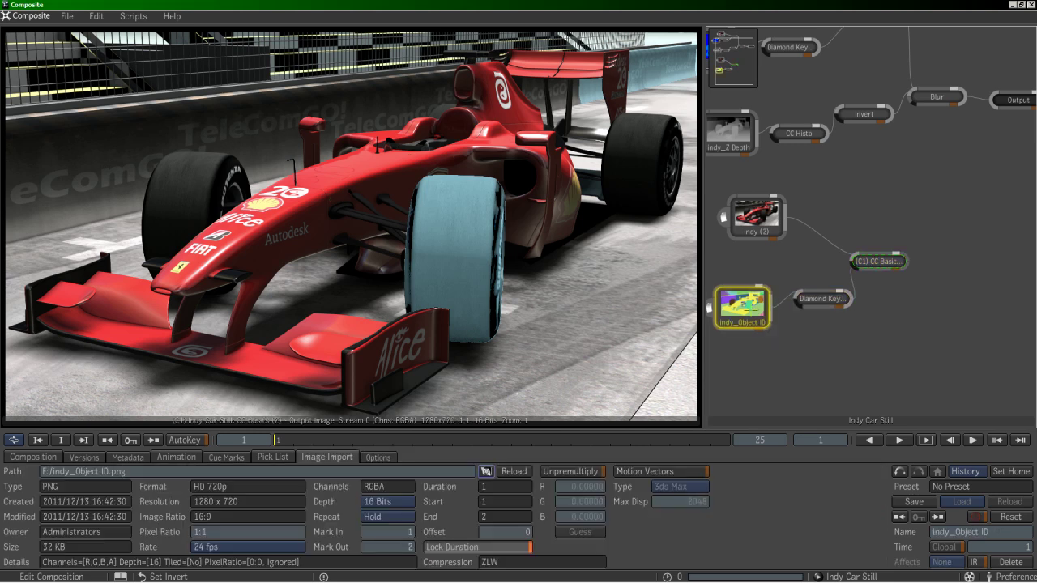
pyautogui.click(811, 302)
pyautogui.click(81, 501)
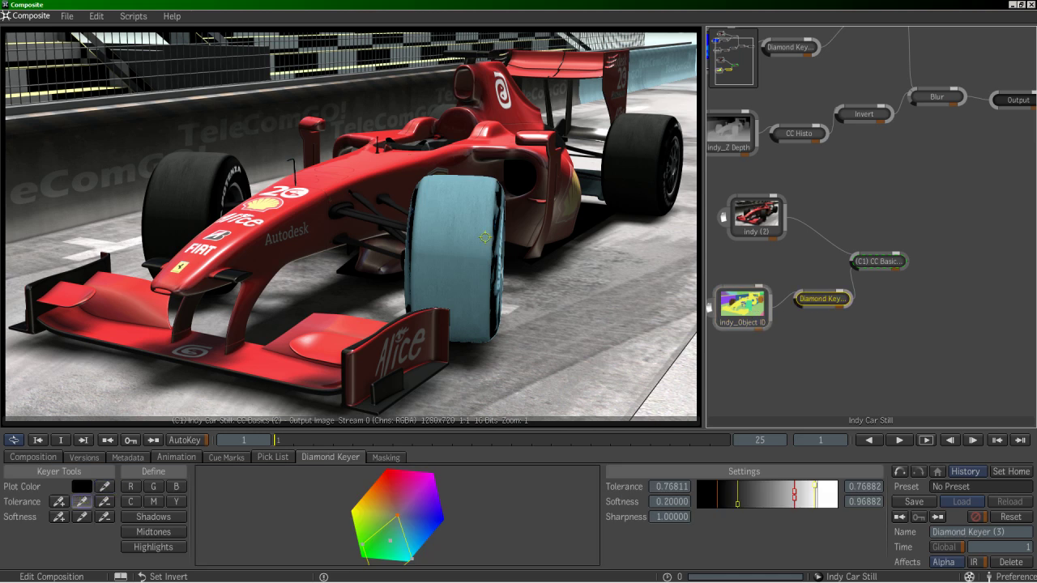
pyautogui.click(126, 291)
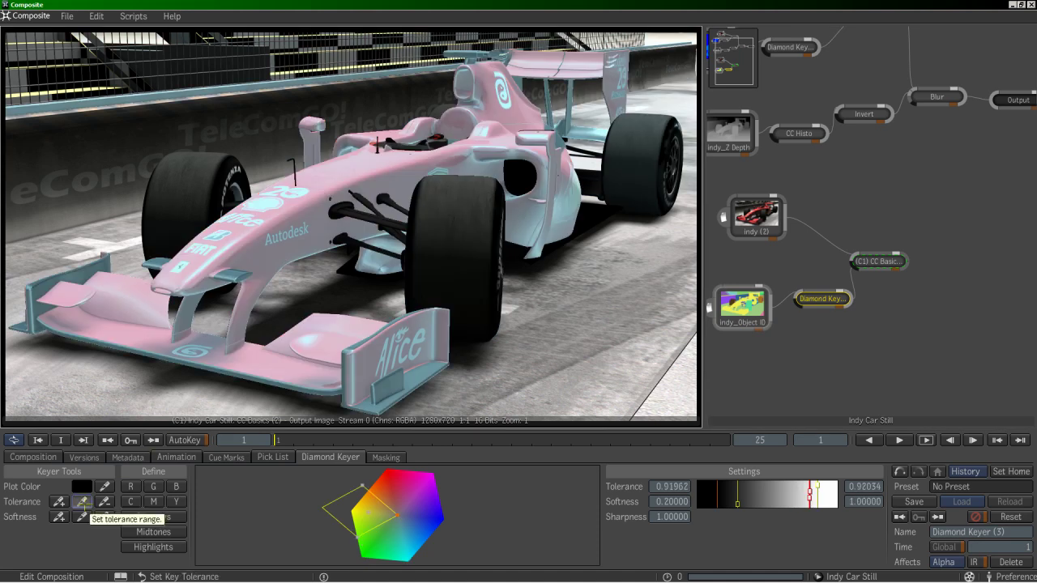
pyautogui.click(623, 272)
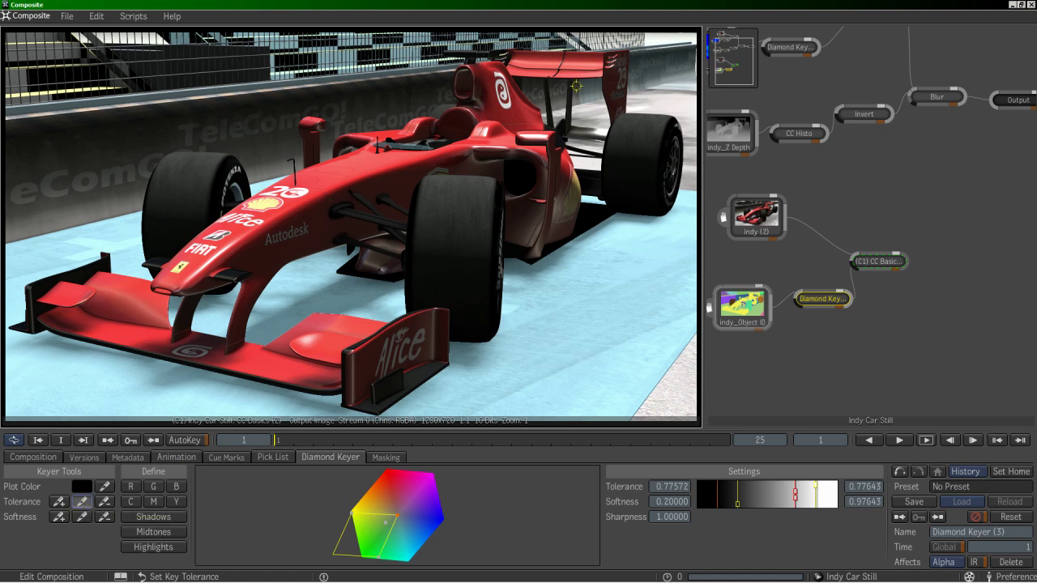
pyautogui.click(300, 100)
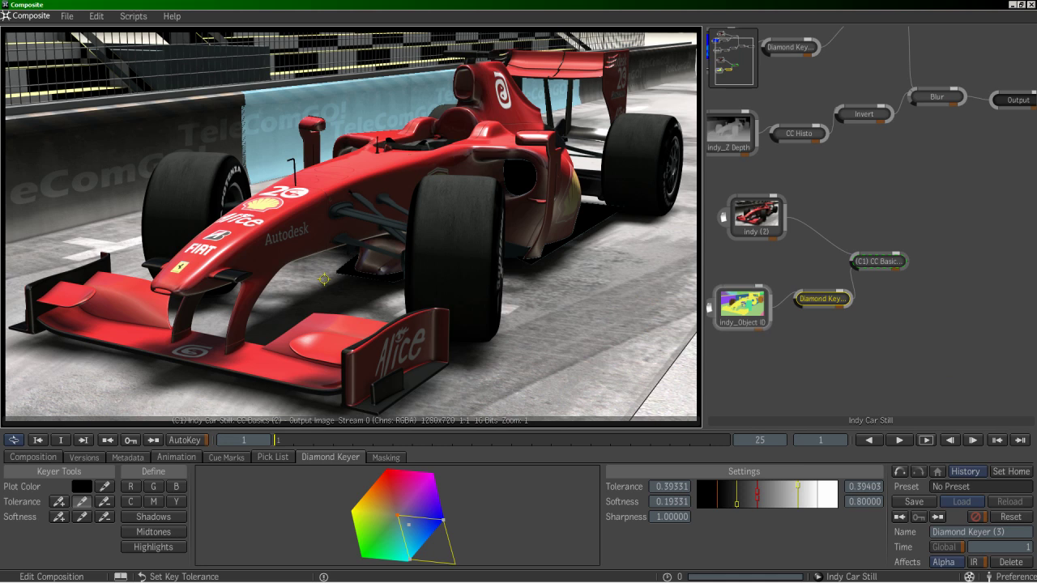
# - Switch the viewer's display mode back to Tool Output and view several nodes, including the Object ID image and its Diamond Keyer
pyautogui.press('space')
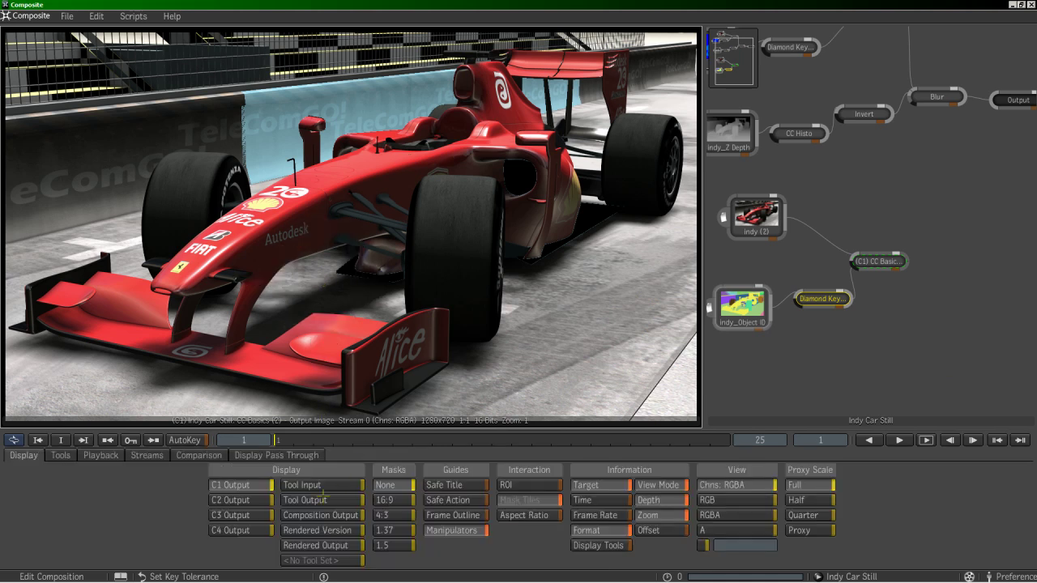
pyautogui.click(307, 500)
pyautogui.press('space')
pyautogui.click(741, 307)
pyautogui.click(814, 298)
pyautogui.click(756, 214)
pyautogui.click(798, 133)
pyautogui.click(823, 297)
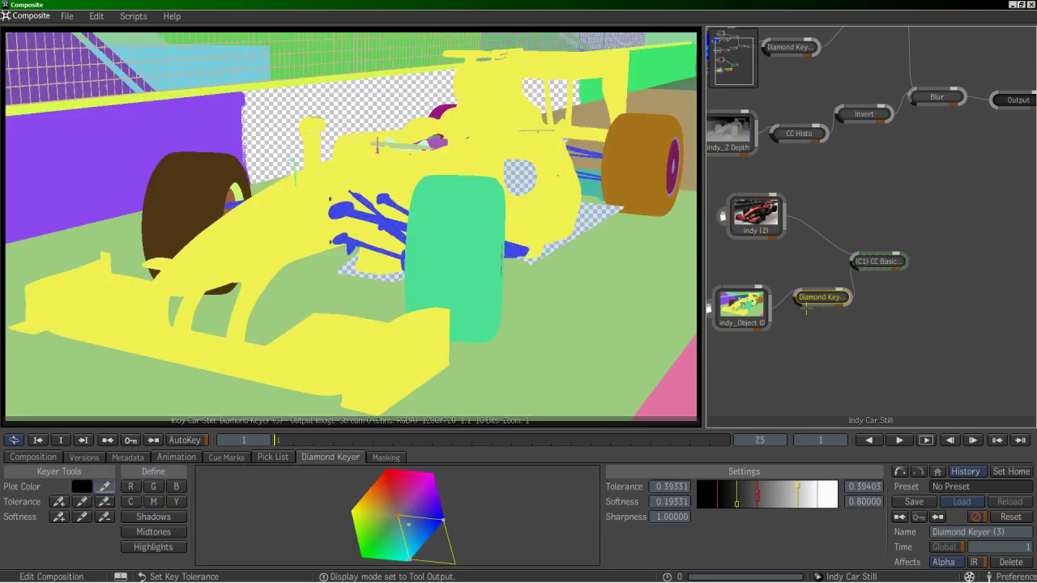
pyautogui.click(741, 306)
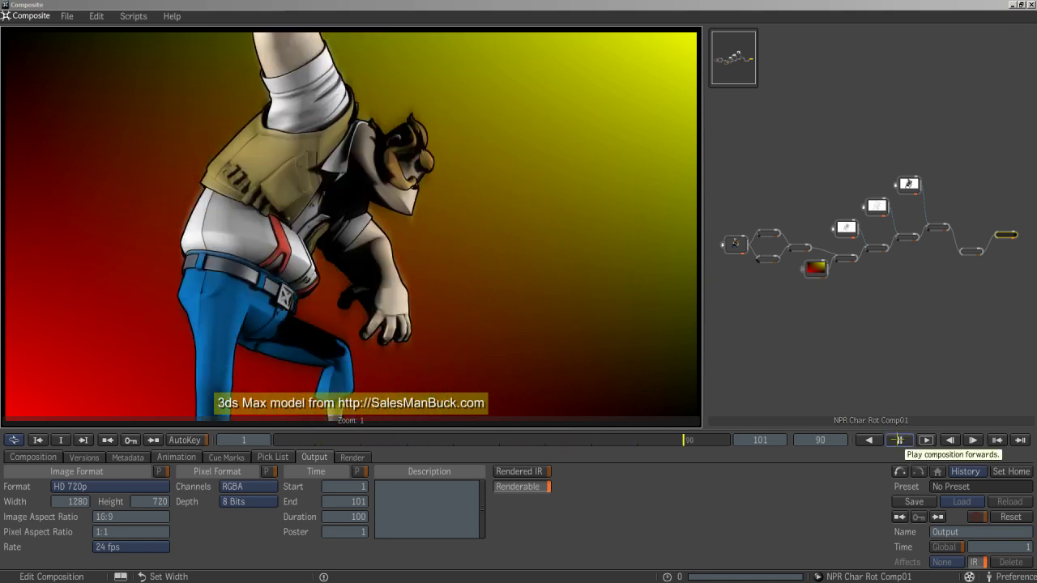
# - Review the final NPR Char Rot Comp01 output, then play the realistic image sequence and return to frame 1
pyautogui.click(899, 440)
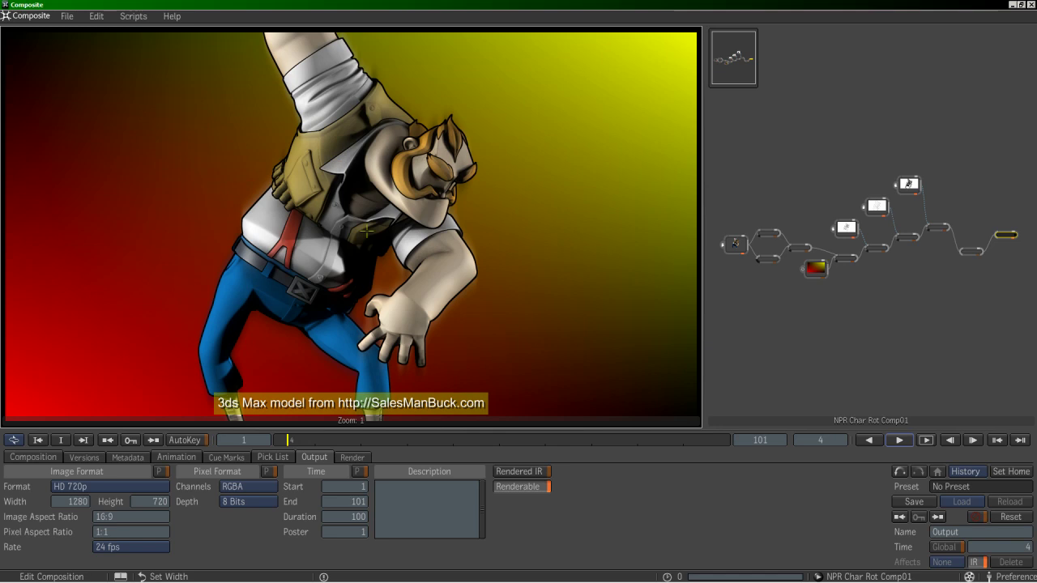
pyautogui.click(734, 244)
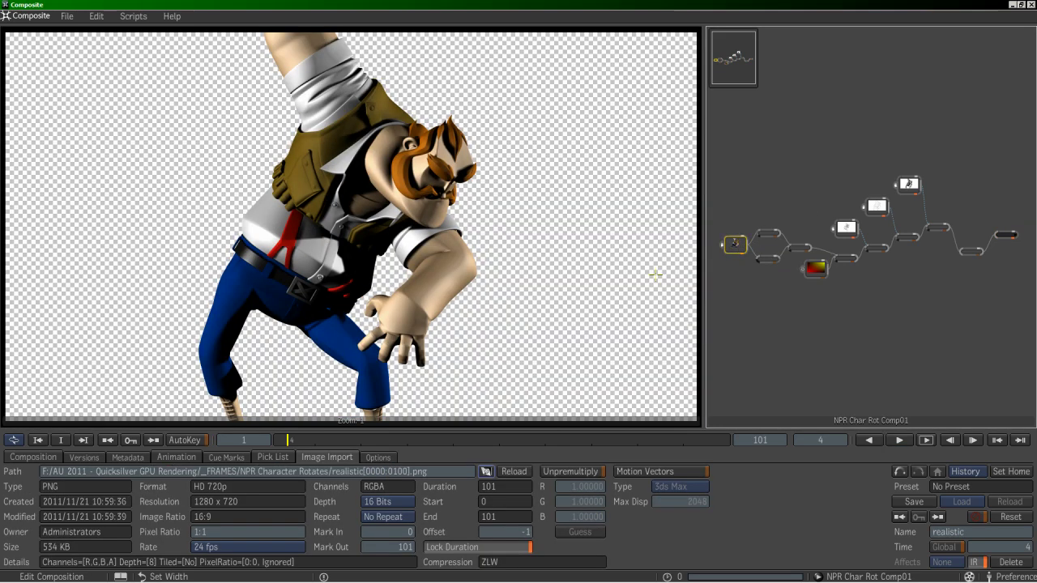
pyautogui.press('space')
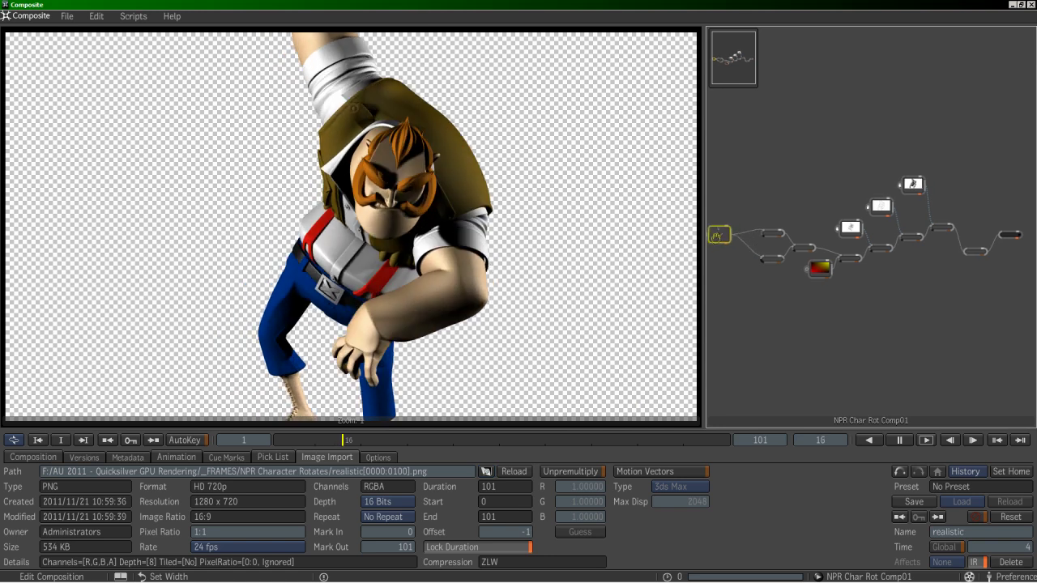
pyautogui.moveTo(392, 438); pyautogui.dragTo(247, 439)
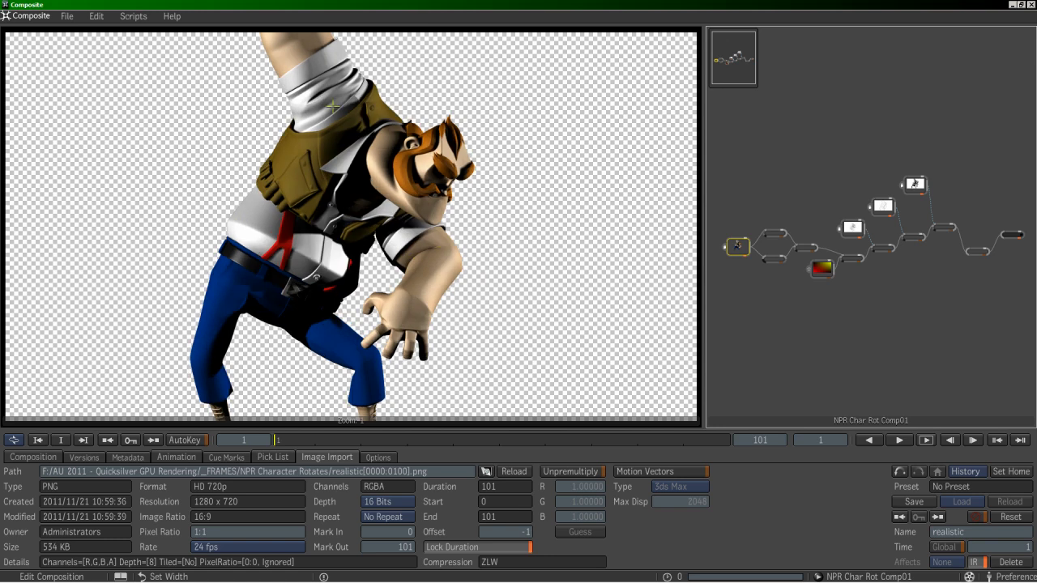
pyautogui.moveTo(281, 440); pyautogui.dragTo(273, 439)
# - View the QS_AO ambient occlusion pass and play its animation
pyautogui.click(852, 228)
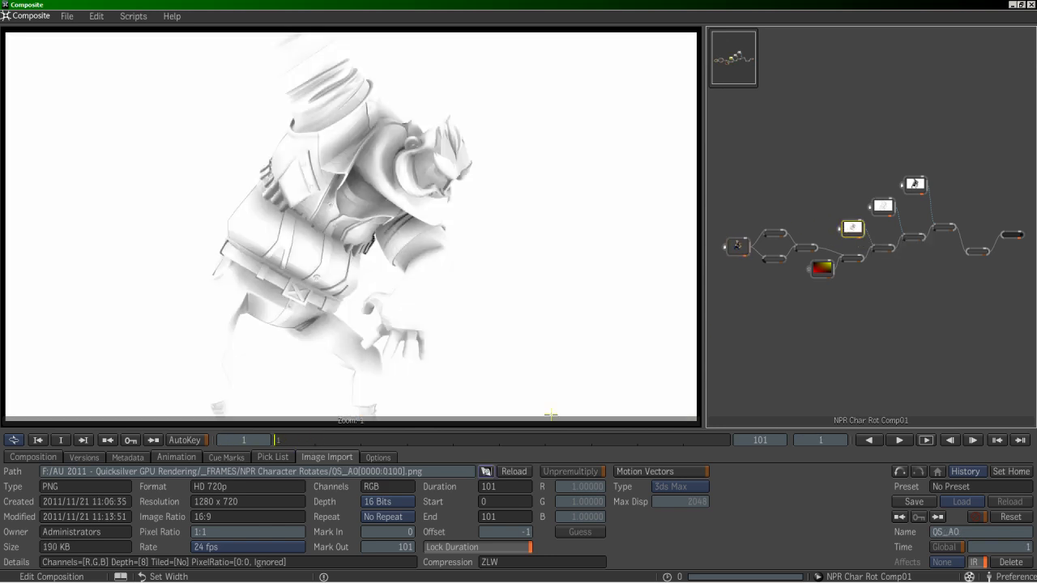
pyautogui.press('space')
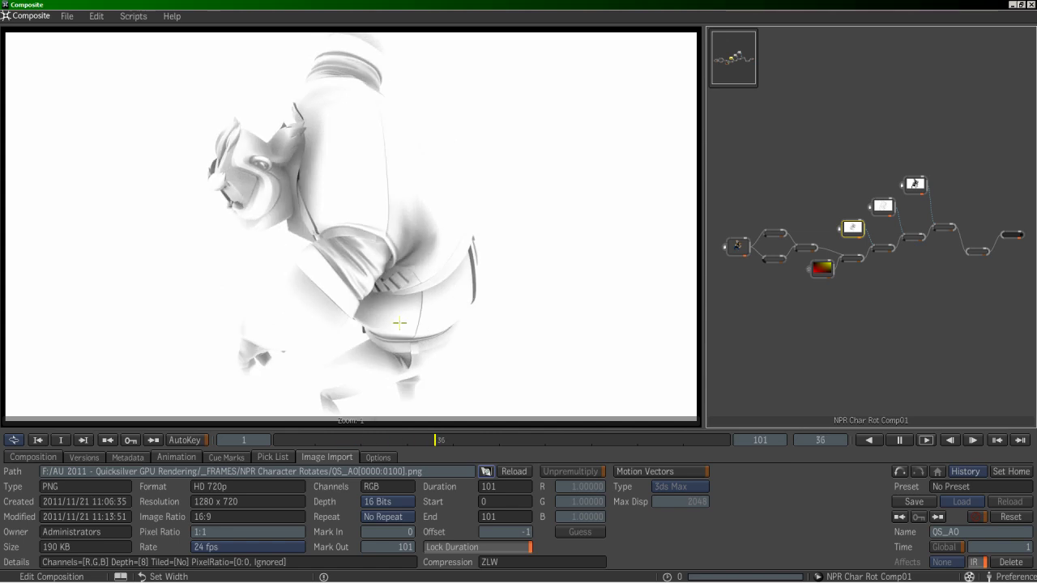
pyautogui.press('space')
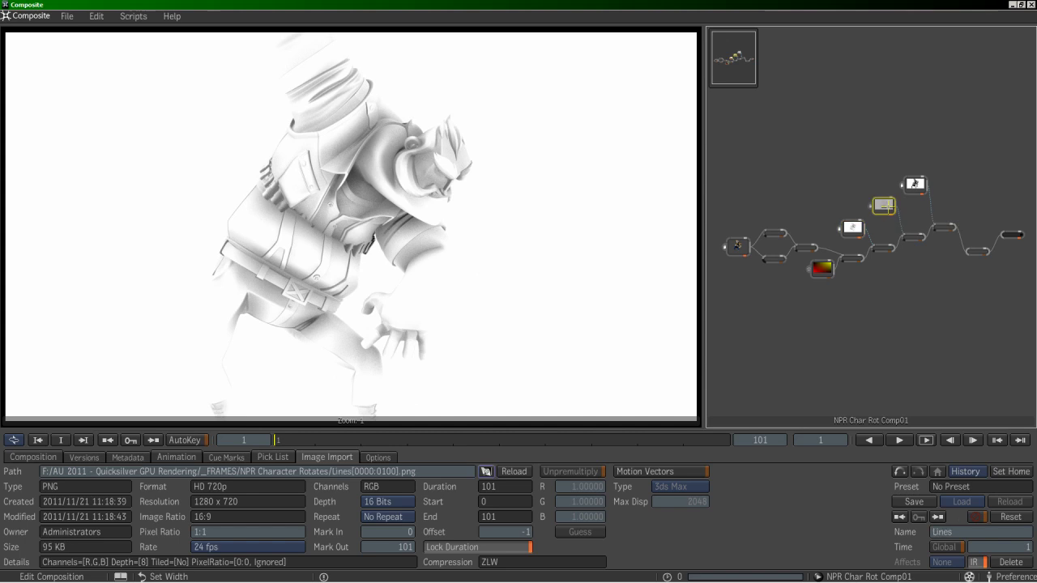
# - View the Lines pass and play its animation, then do the same for the LightingFake pass
pyautogui.click(883, 206)
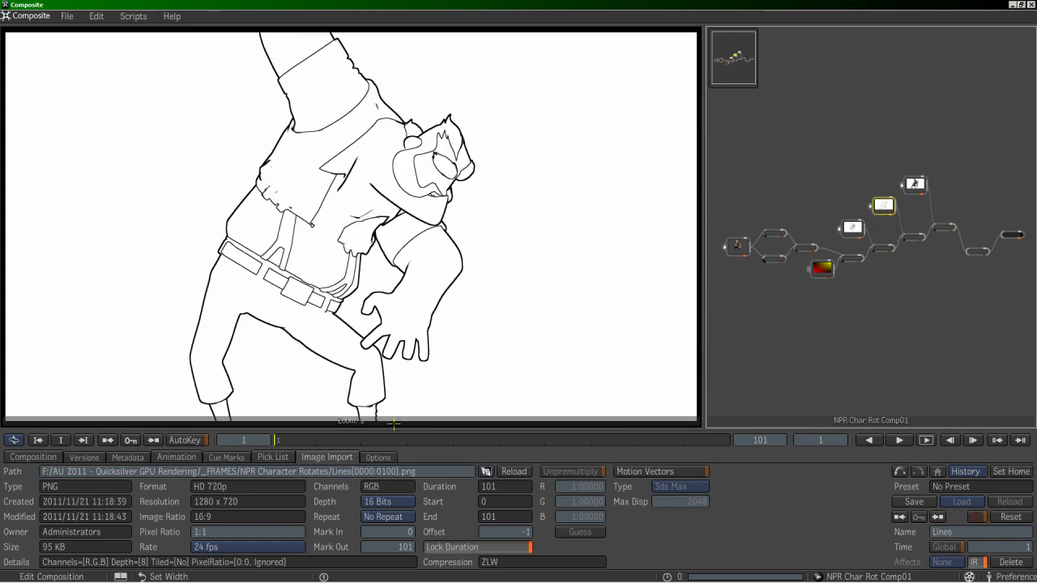
pyautogui.click(900, 440)
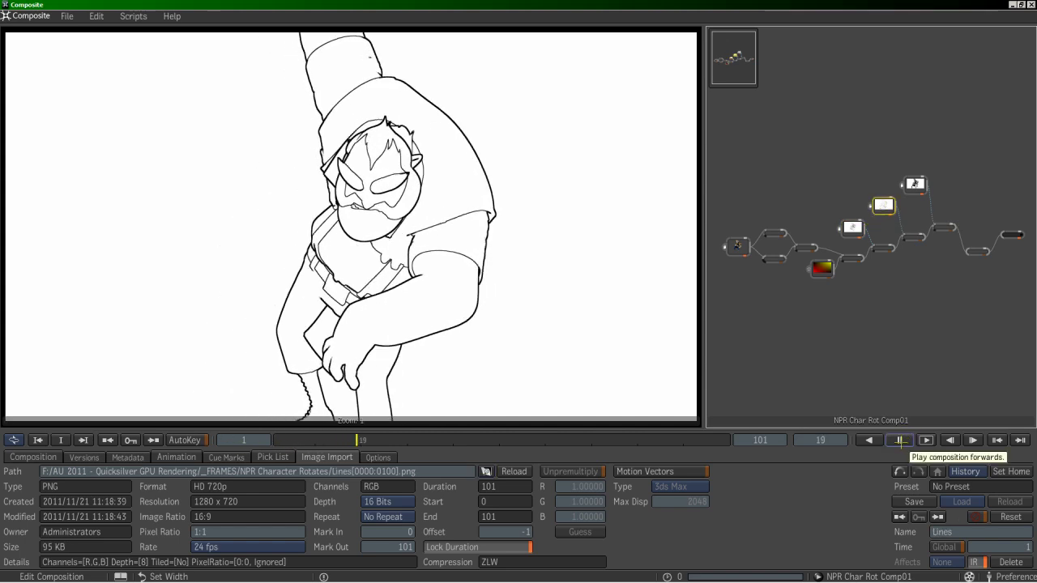
pyautogui.click(899, 440)
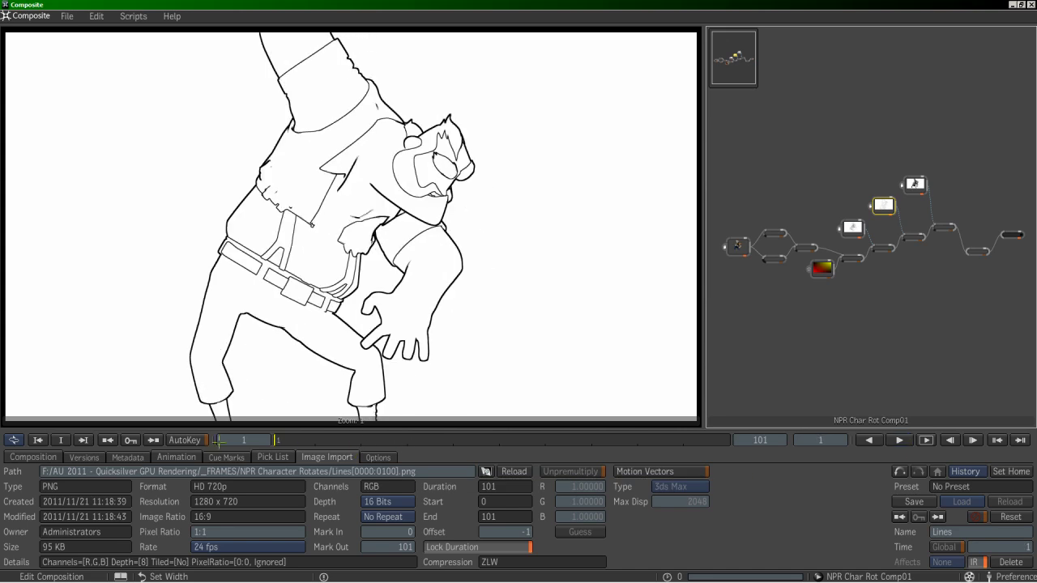
pyautogui.click(914, 184)
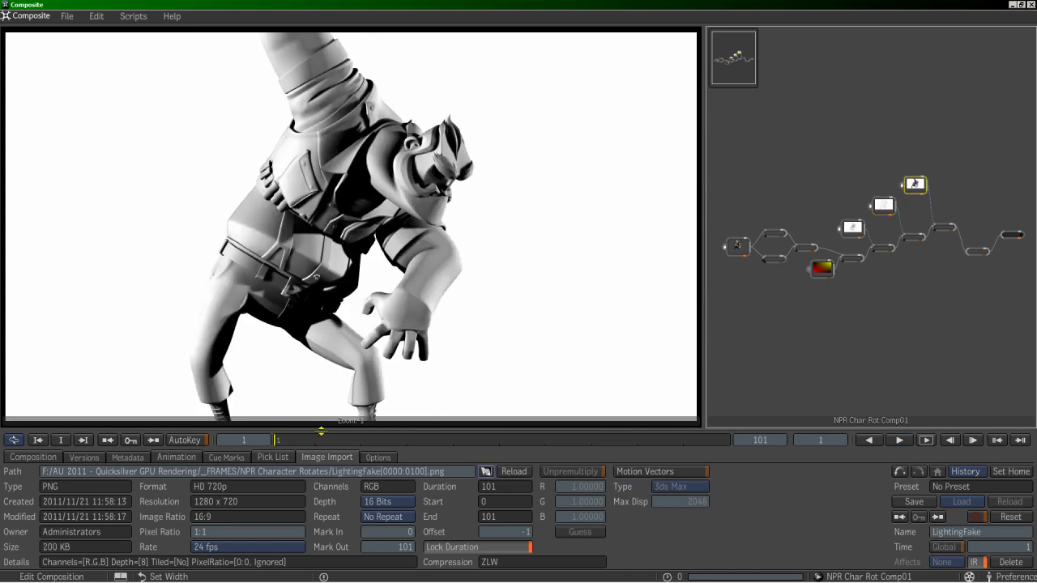
pyautogui.click(899, 440)
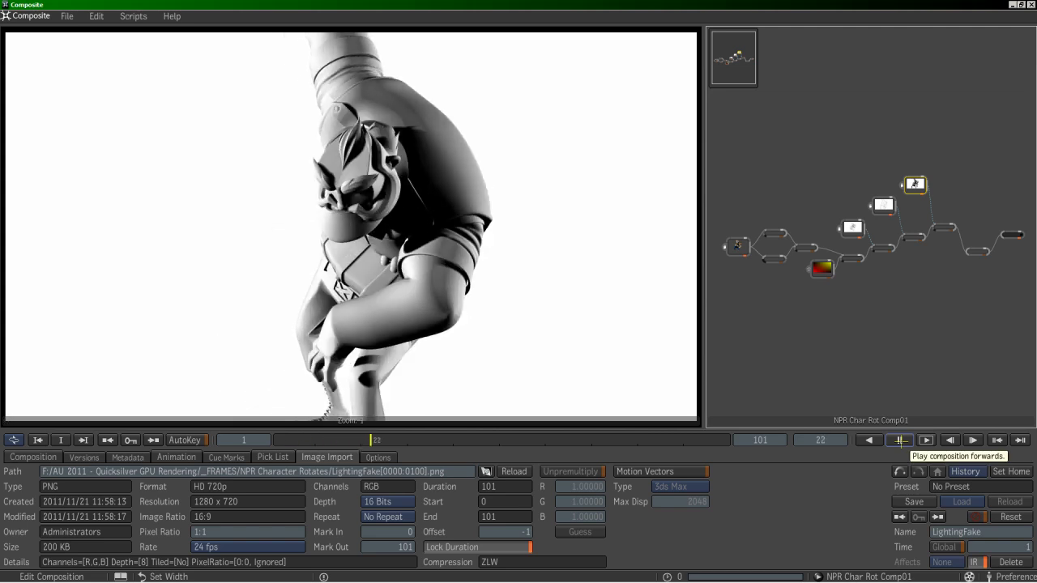
# - Return the LightingFake pass to frame 1 and compare it with the QS_AO pass
pyautogui.moveTo(442, 440); pyautogui.dragTo(275, 440)
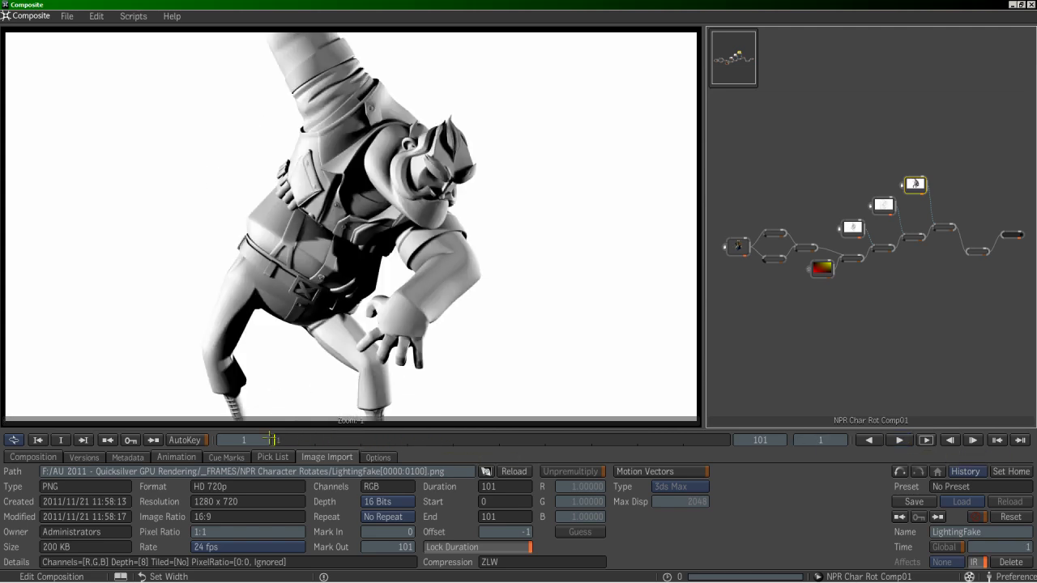
pyautogui.click(851, 227)
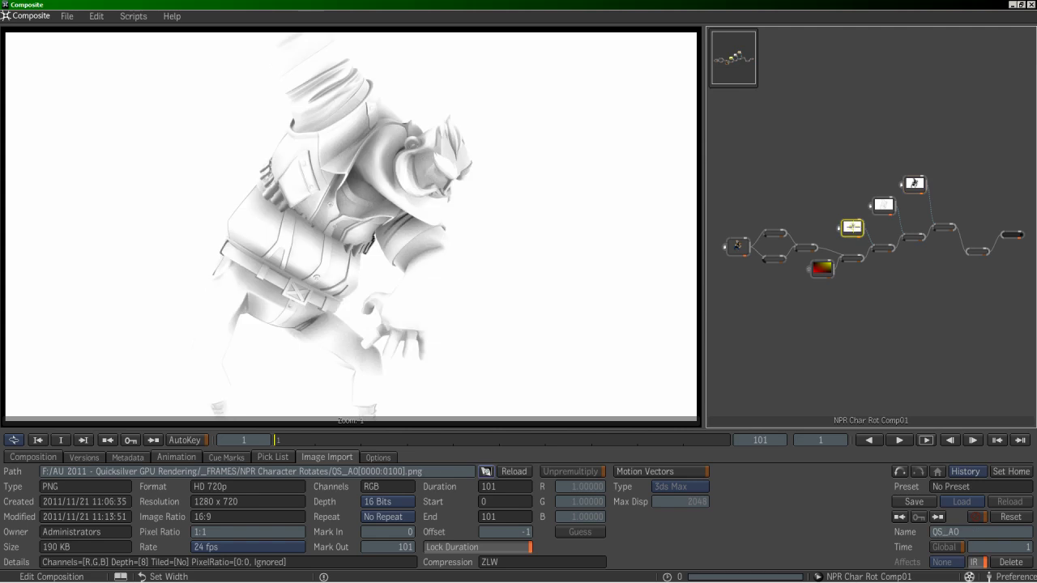
pyautogui.click(913, 184)
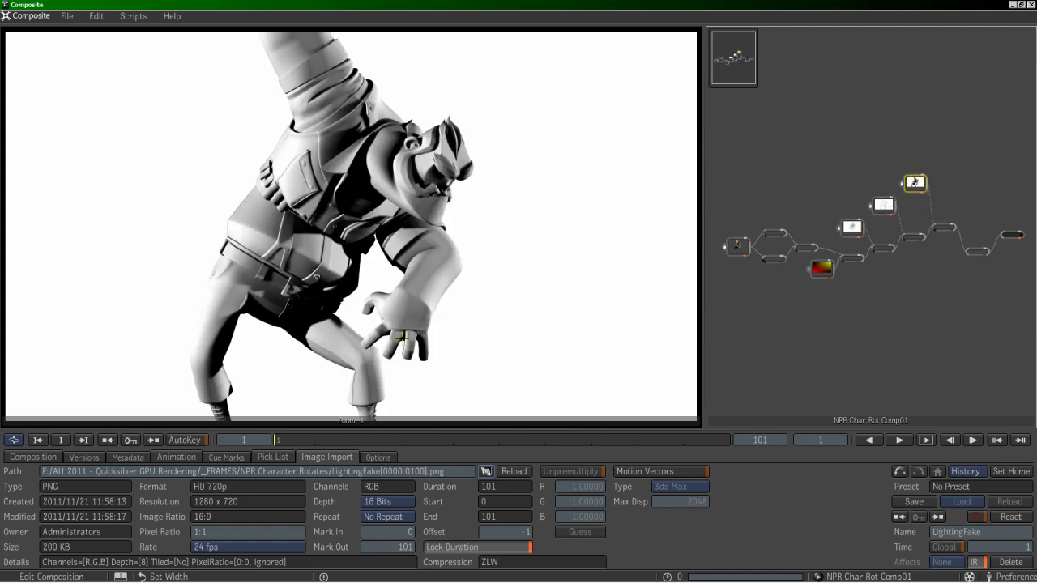
# - Switch to 3ds Max, review the render elements available to the Quicksilver renderer, and close Render Setup without adding any
pyautogui.hotkey('alt', 'Tab')
pyautogui.press('Tab')
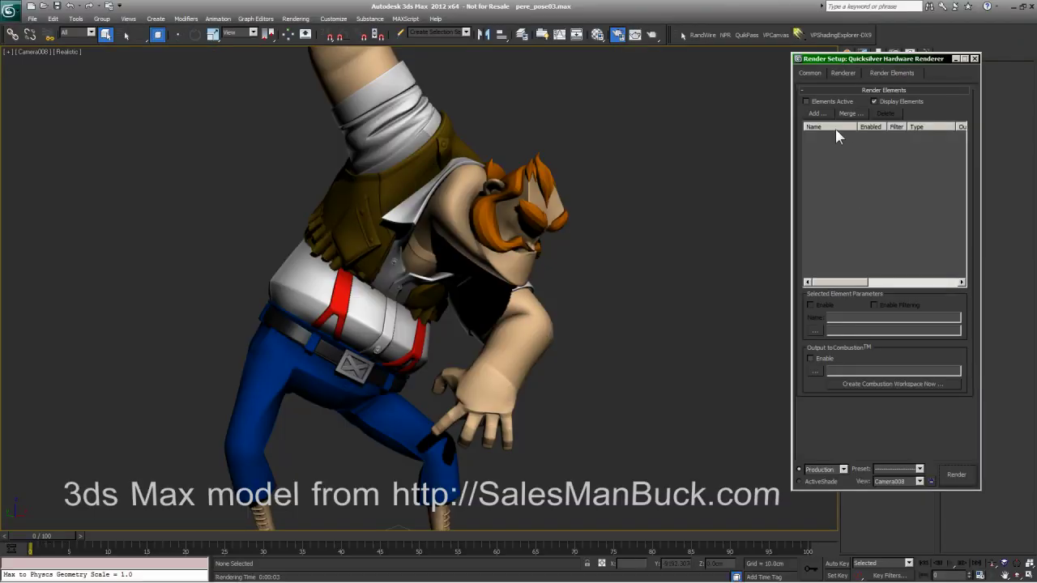
pyautogui.click(816, 114)
pyautogui.moveTo(823, 187); pyautogui.dragTo(820, 217)
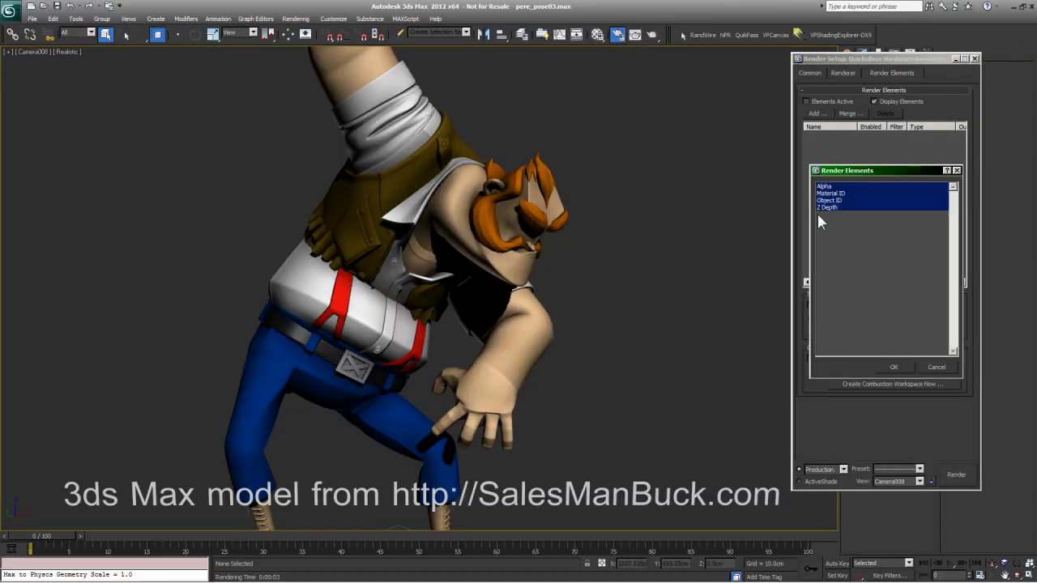
pyautogui.keyDown('ctrl'); pyautogui.click(827, 187); pyautogui.keyUp('ctrl')
pyautogui.click(957, 170)
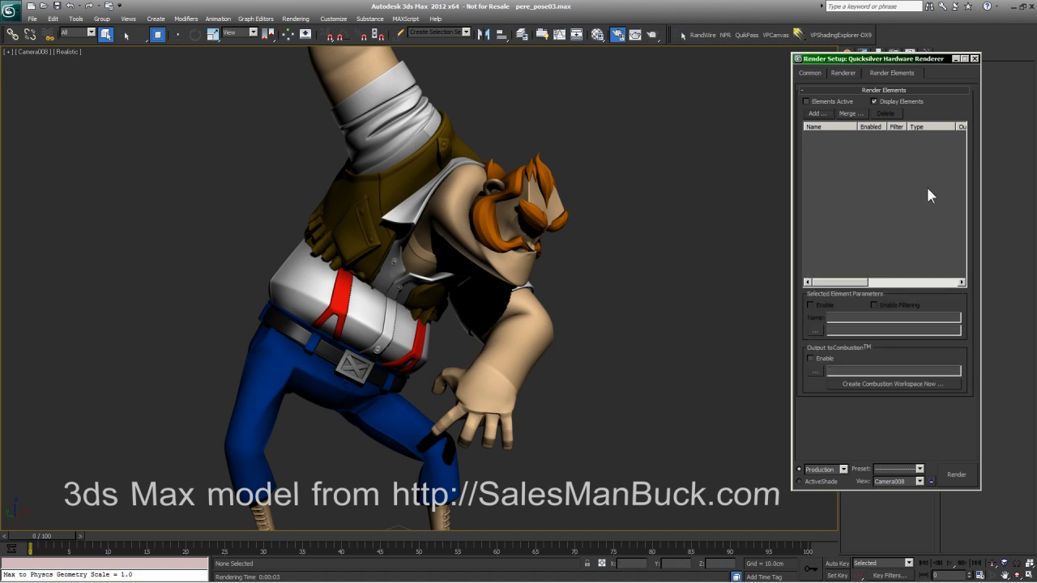
pyautogui.click(975, 58)
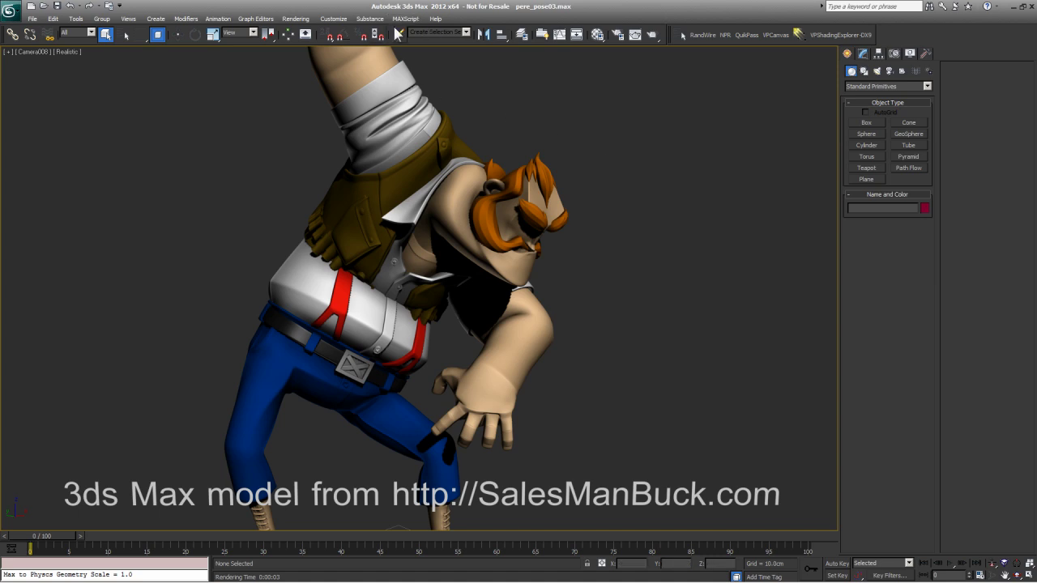
# - Open State Sets beside the character, bring up the Material Editor, and select State01
pyautogui.click(297, 20)
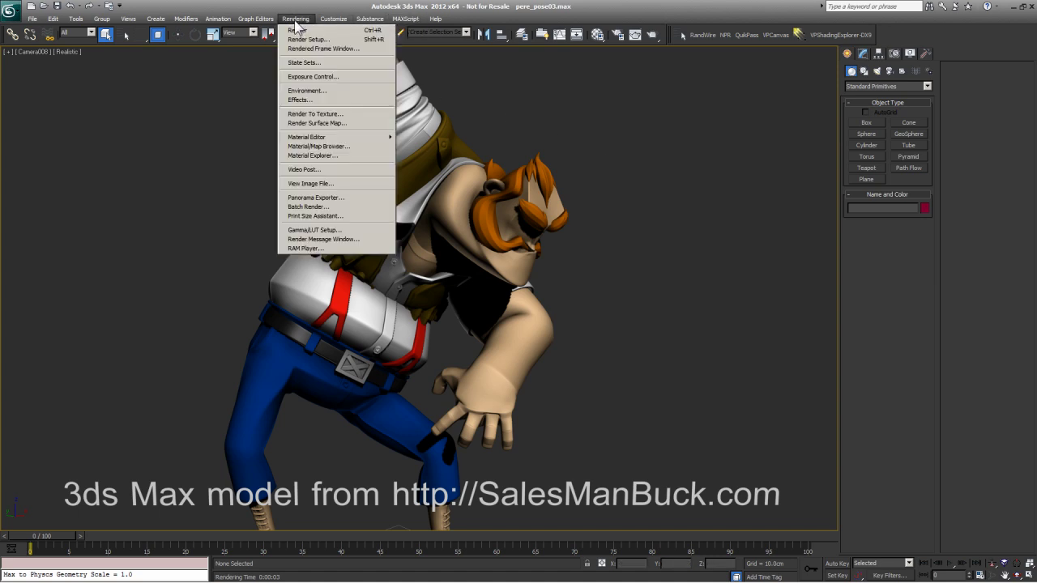
pyautogui.click(299, 62)
pyautogui.moveTo(126, 81); pyautogui.dragTo(759, 80)
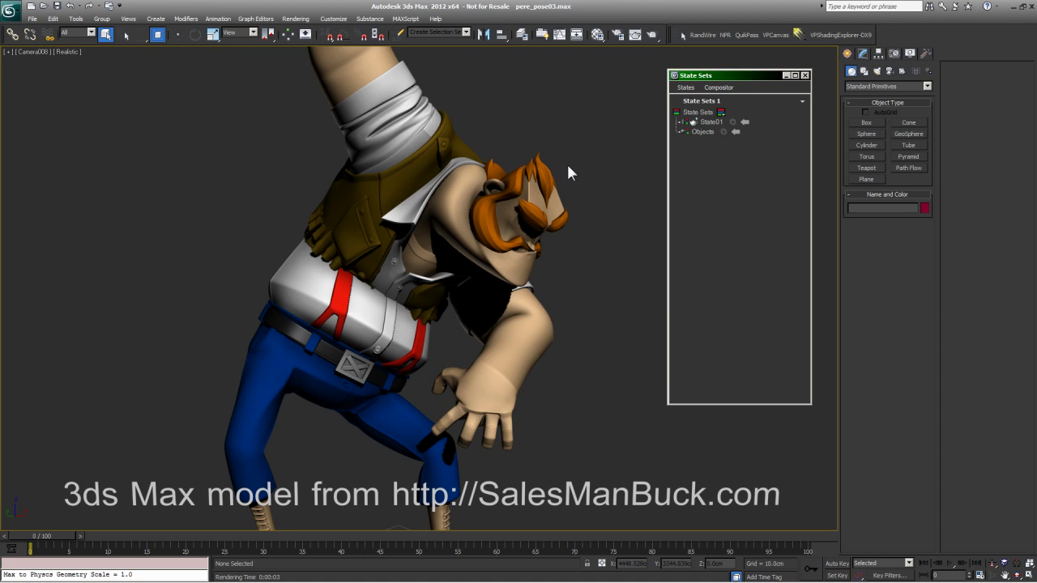
pyautogui.click(595, 36)
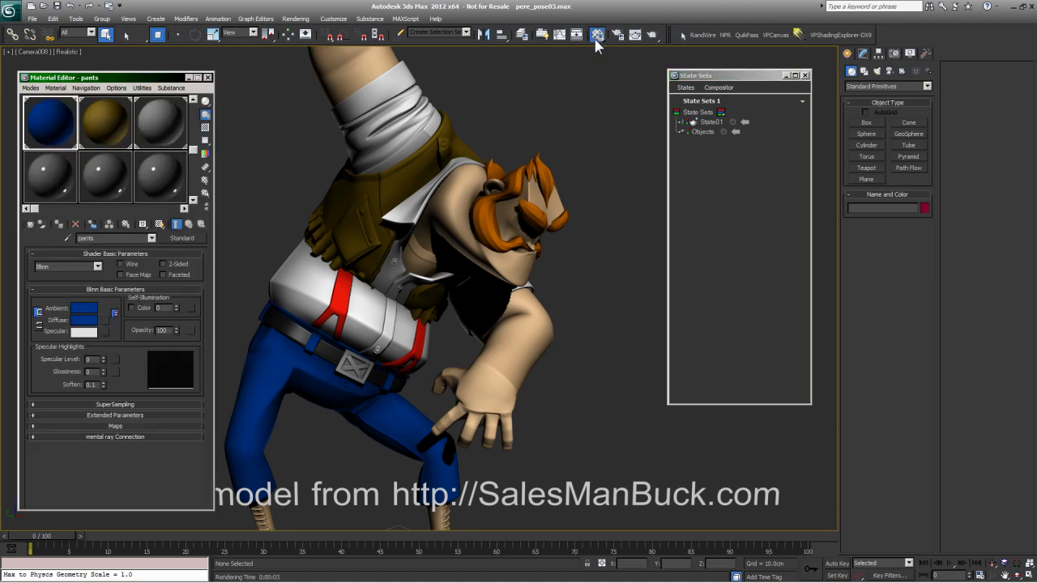
pyautogui.click(711, 123)
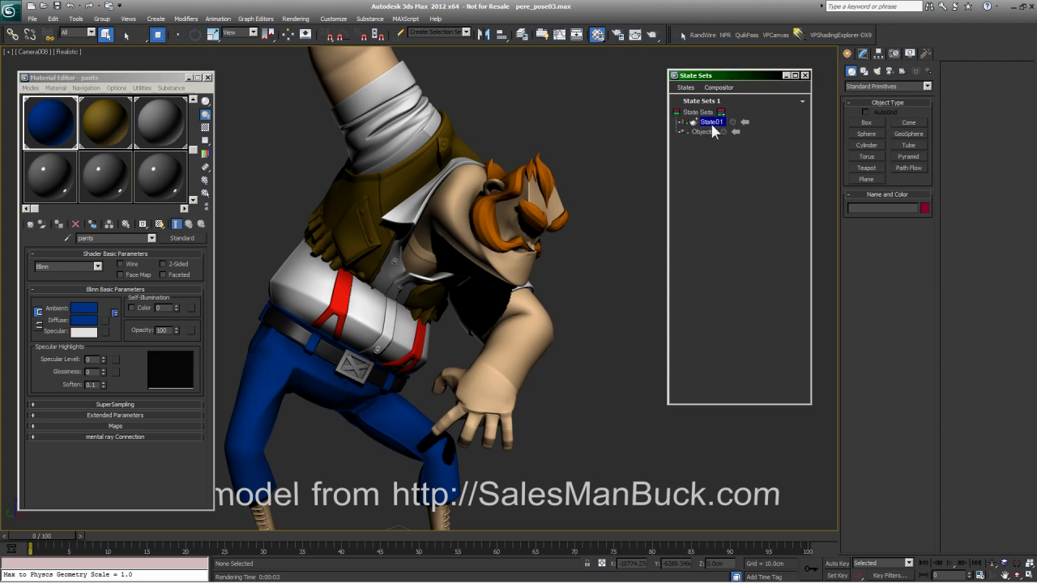
# - Render the Camera008 view with the original materials and close the rendered frame
pyautogui.click(652, 35)
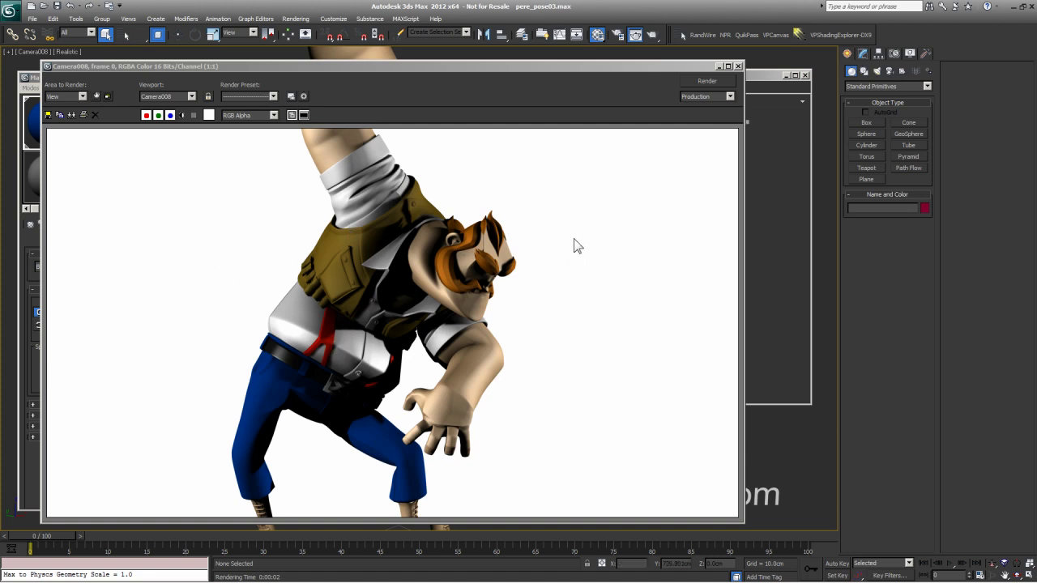
pyautogui.click(738, 66)
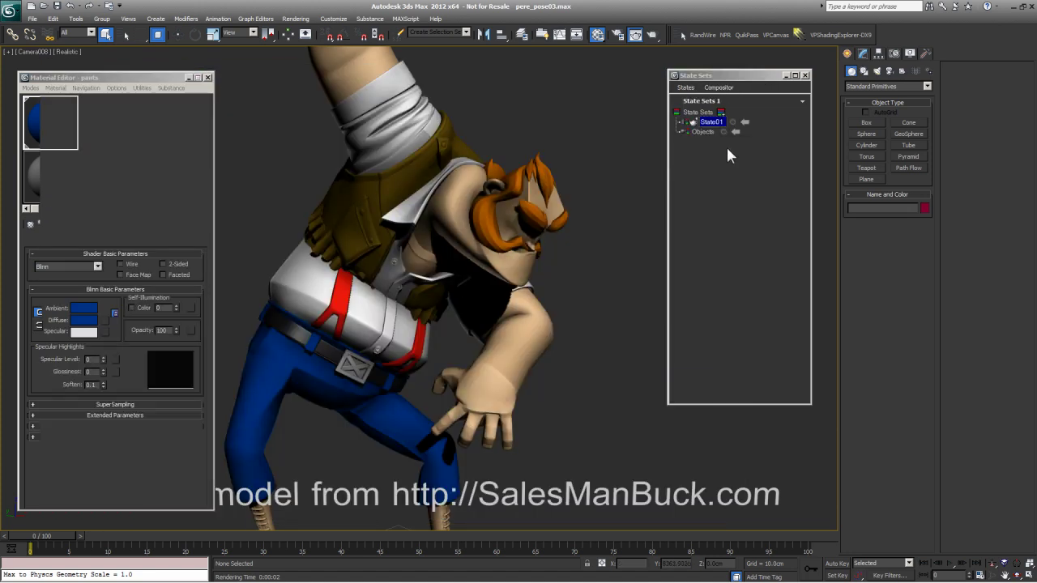
# - Rename State01 as QS AO and start recording changes for that state
pyautogui.rightClick(712, 128)
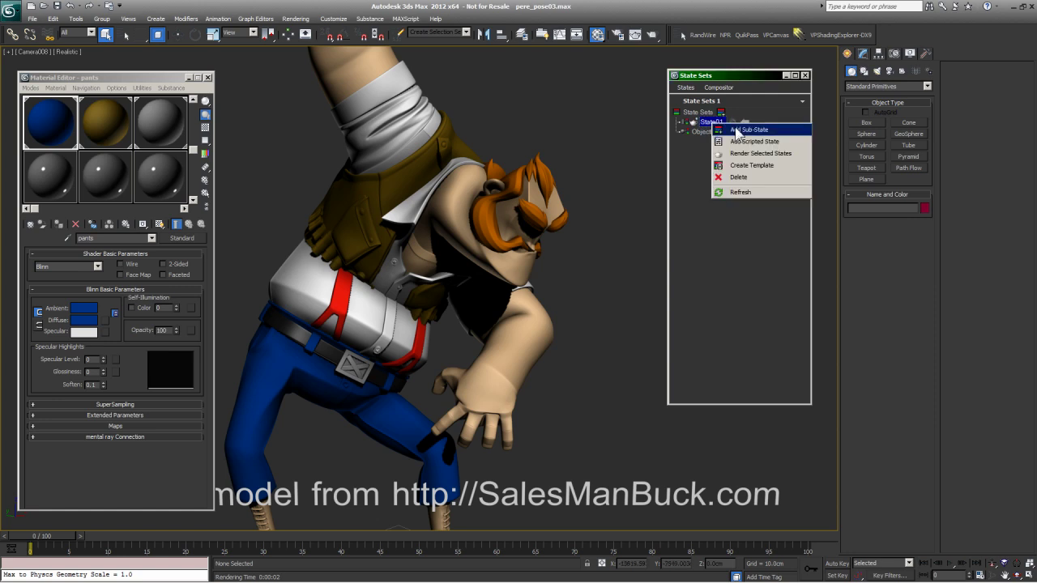
pyautogui.click(703, 122)
pyautogui.click(708, 123)
pyautogui.moveTo(730, 123); pyautogui.dragTo(698, 122)
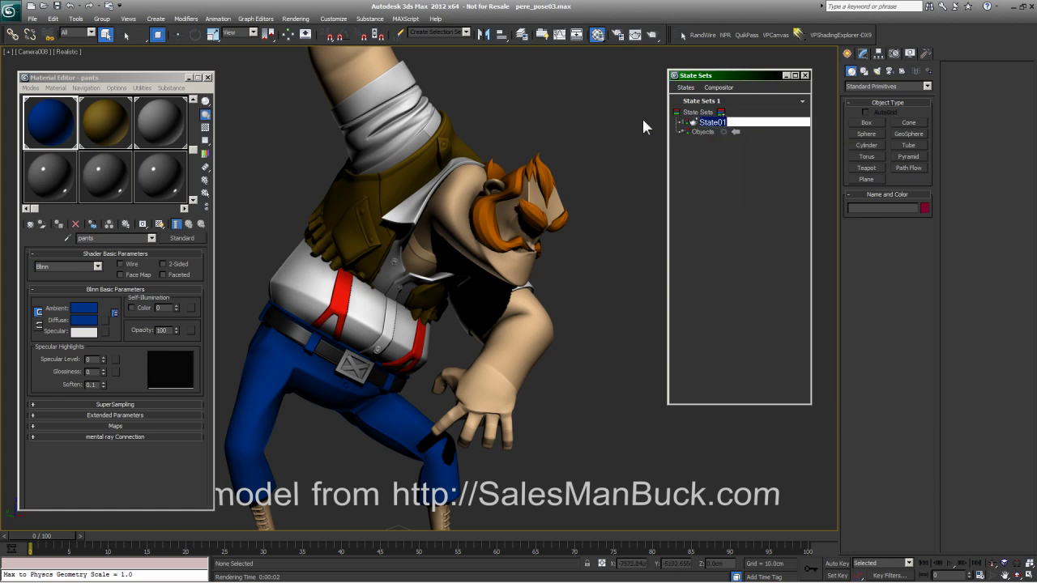
pyautogui.write('QS')
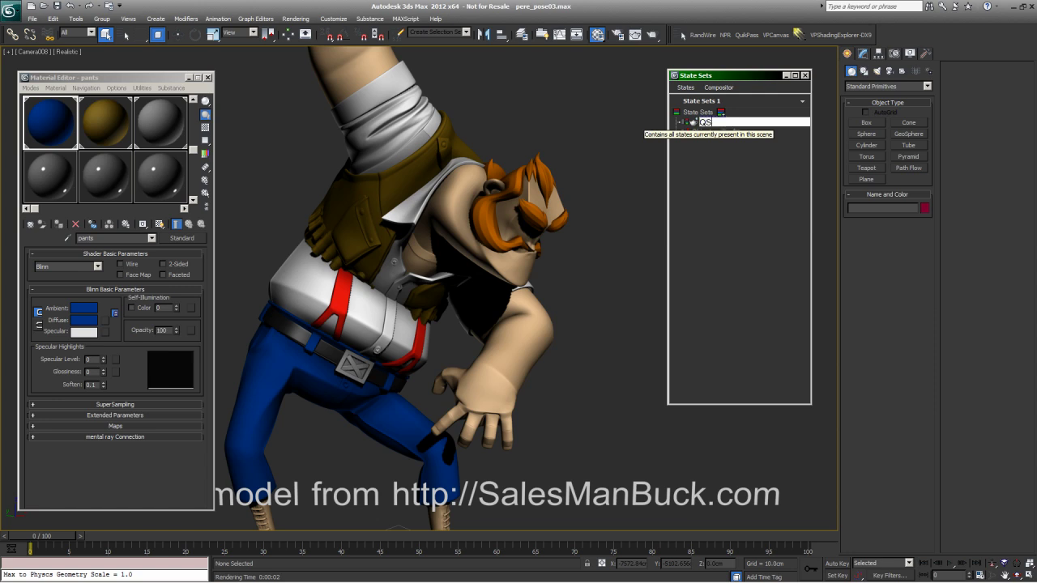
pyautogui.write(' AO')
pyautogui.press('Return')
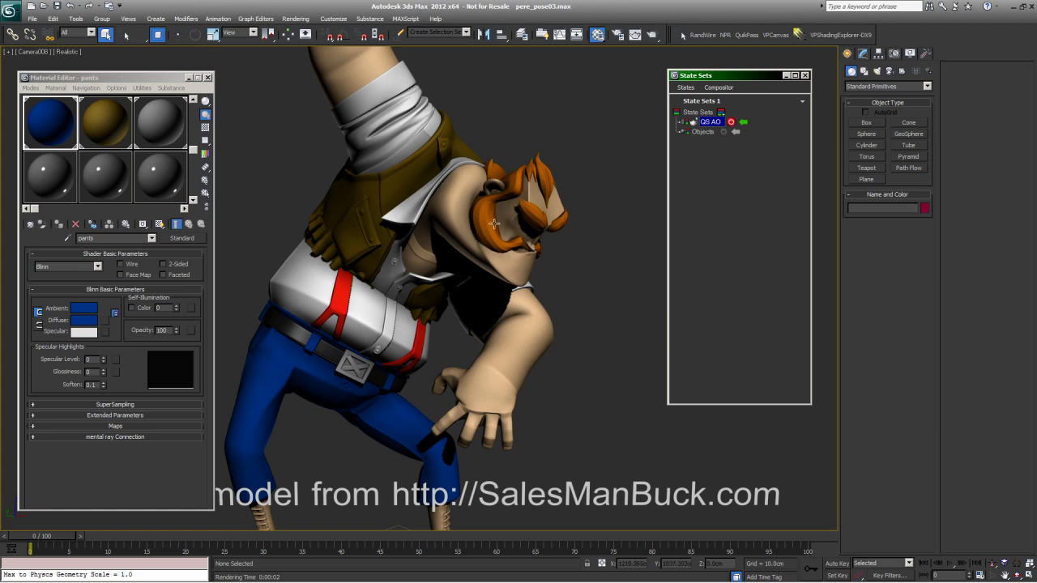
# - Change the 13 - Default material to the Standard type and set its diffuse color to pure white
pyautogui.click(50, 188)
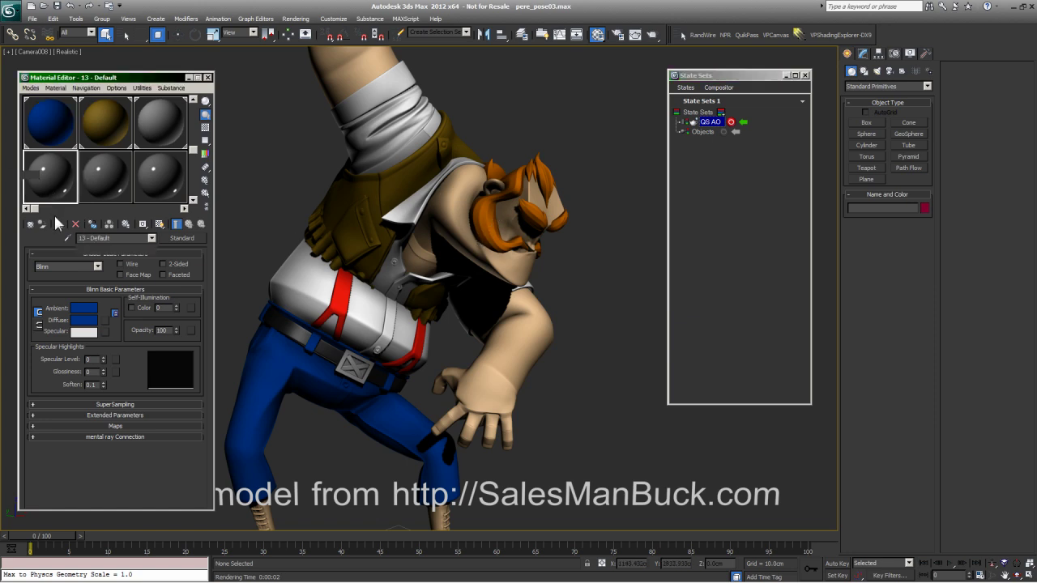
pyautogui.click(183, 238)
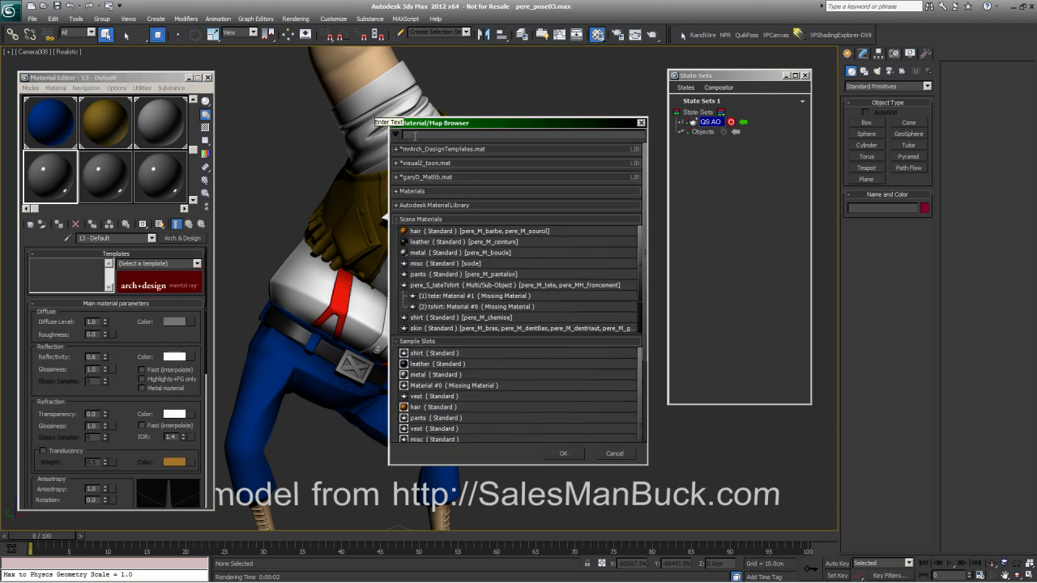
pyautogui.click(422, 134)
pyautogui.write('arch')
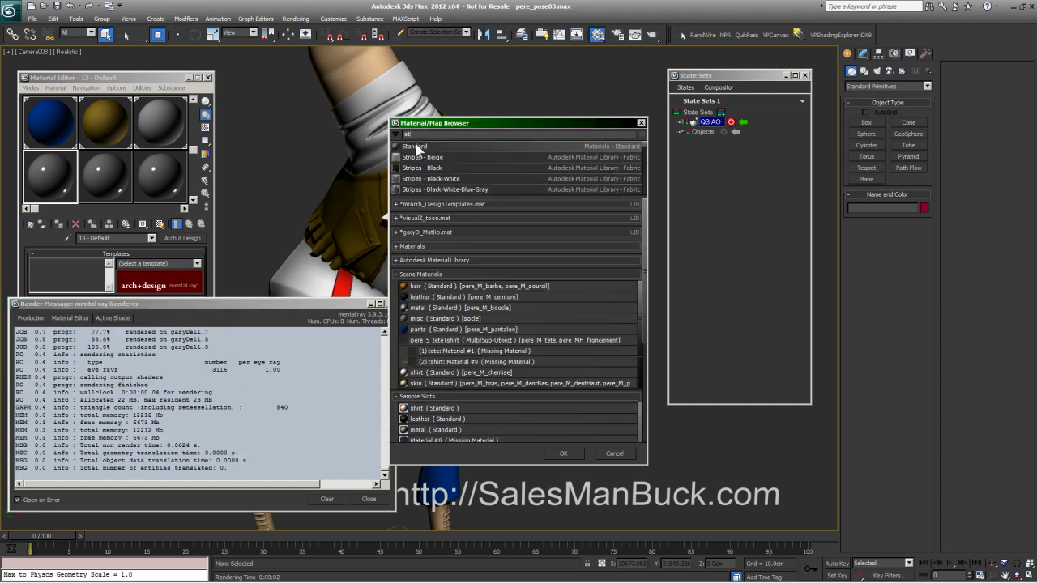
pyautogui.doubleClick(408, 160)
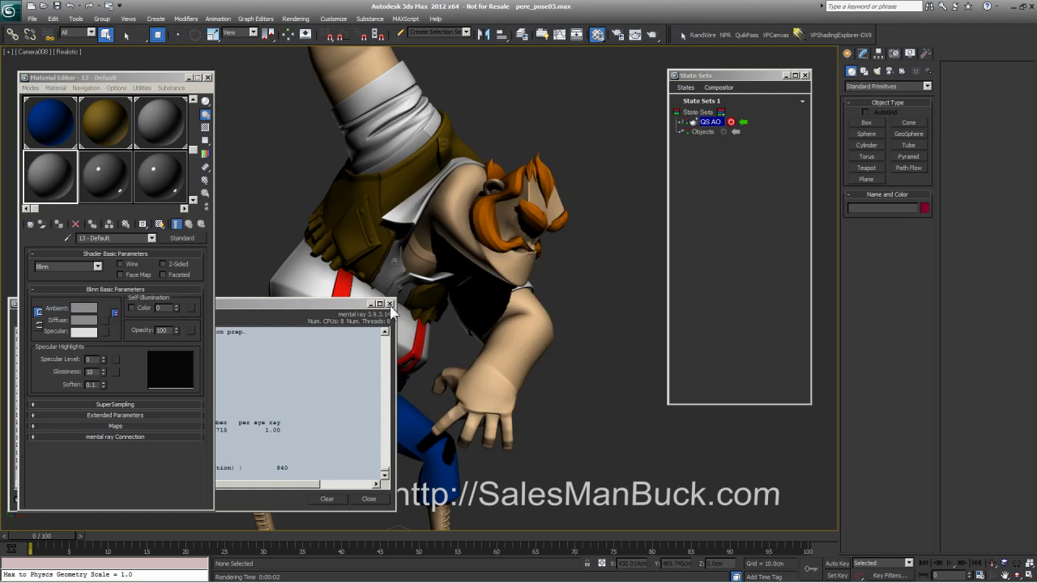
pyautogui.click(390, 303)
pyautogui.click(83, 320)
pyautogui.moveTo(316, 122); pyautogui.dragTo(316, 148)
pyautogui.click(396, 156)
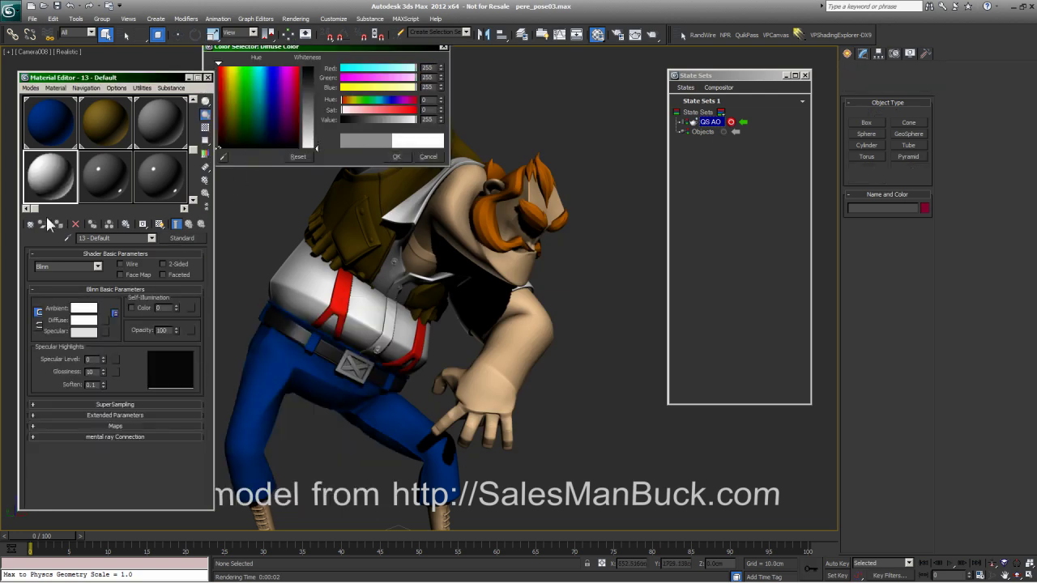
# - Assign the white material to all objects in the scene and stop recording the QS AO state
pyautogui.hotkey('ctrl', 'a')
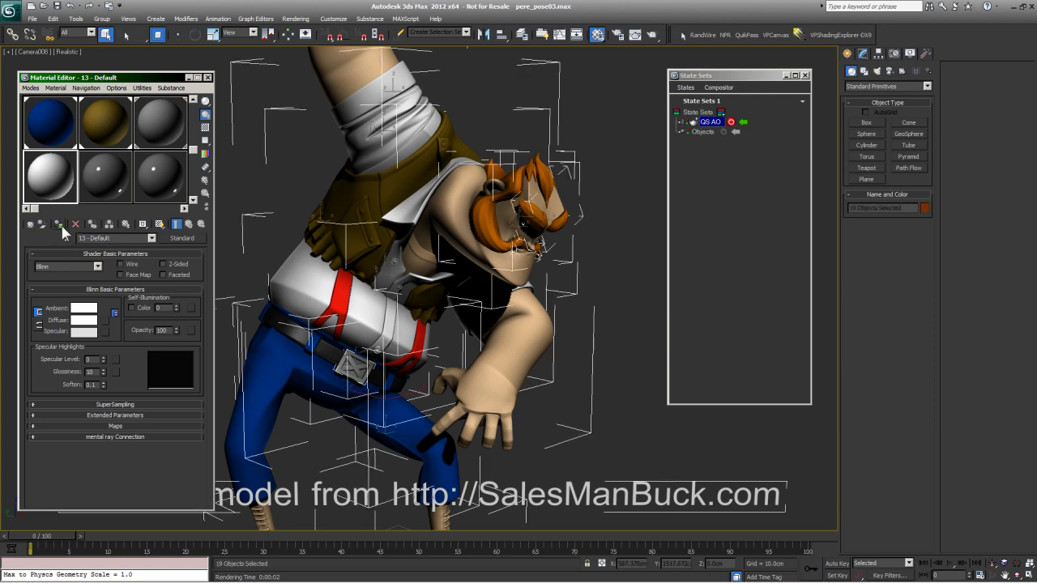
pyautogui.click(58, 223)
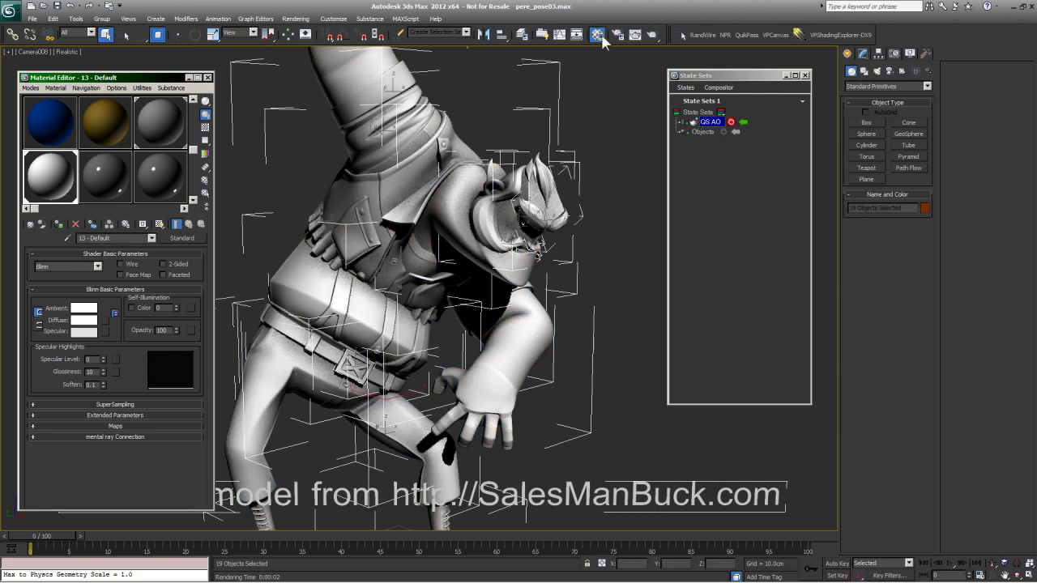
pyautogui.click(731, 123)
# - Render the white character, turn off Ambient Occlusion in the Quicksilver settings, and render it again for comparison
pyautogui.click(617, 35)
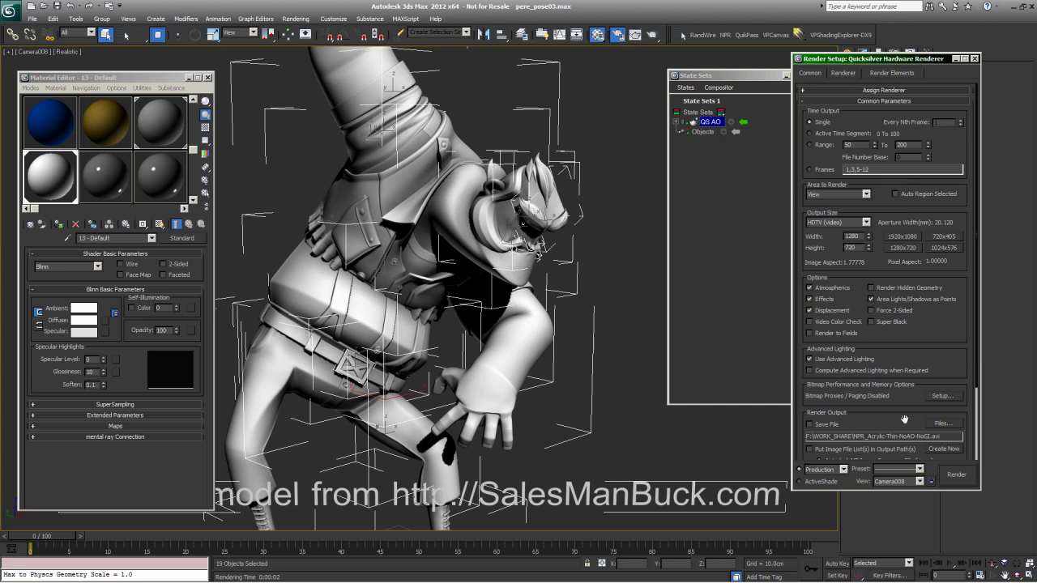
pyautogui.click(953, 471)
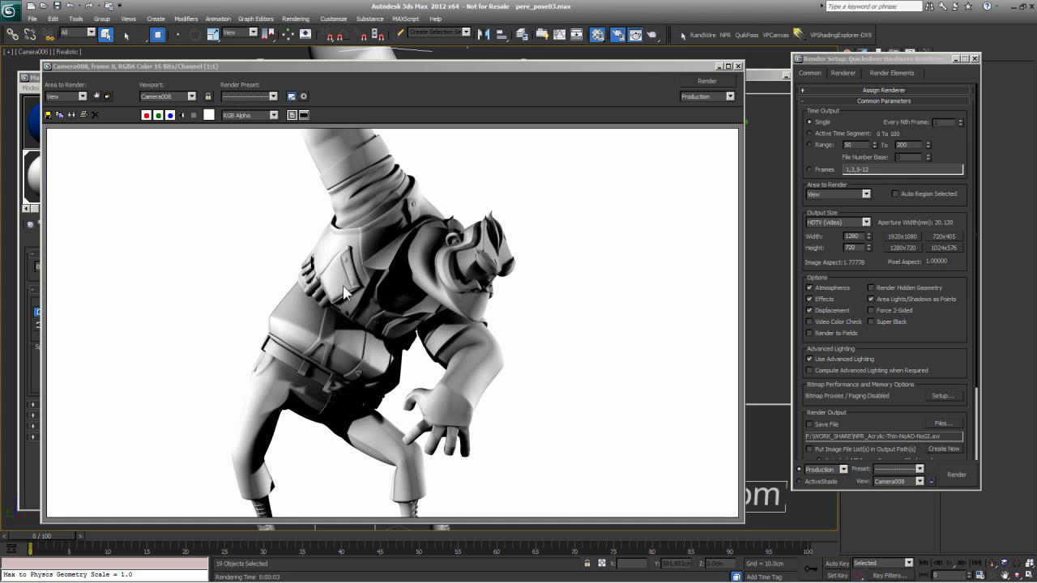
pyautogui.click(844, 72)
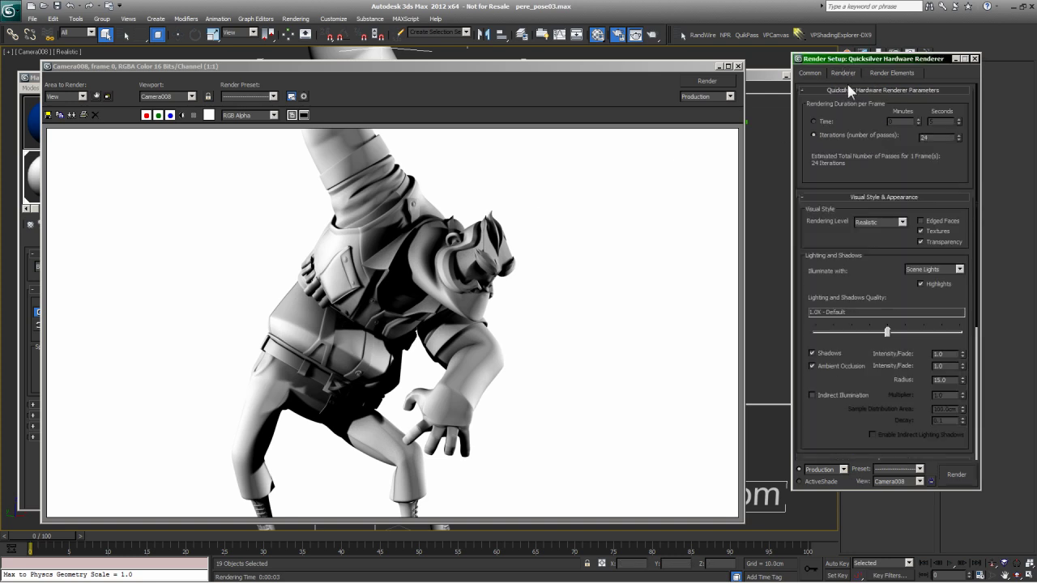
pyautogui.click(813, 365)
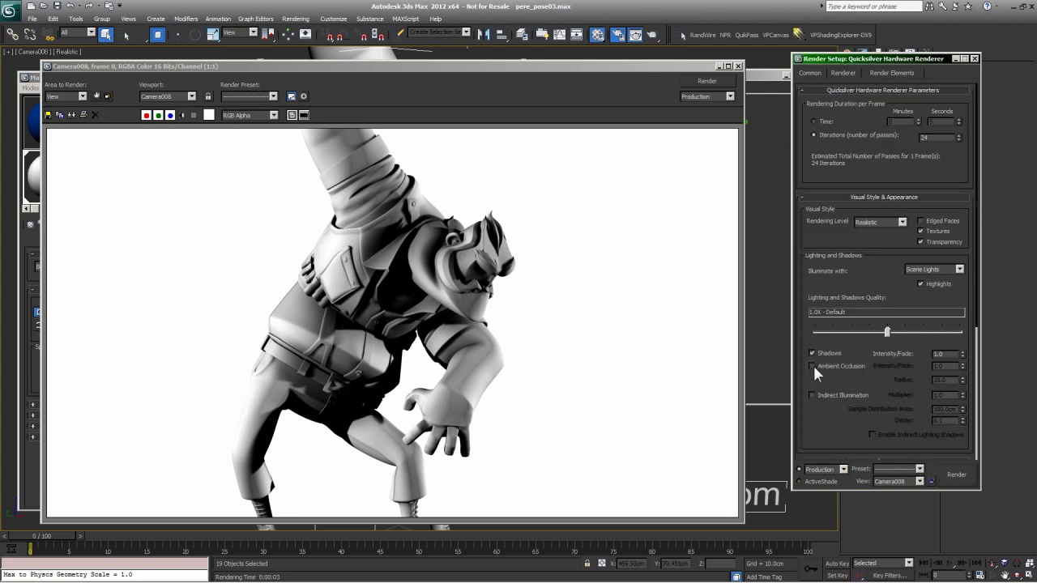
pyautogui.click(956, 476)
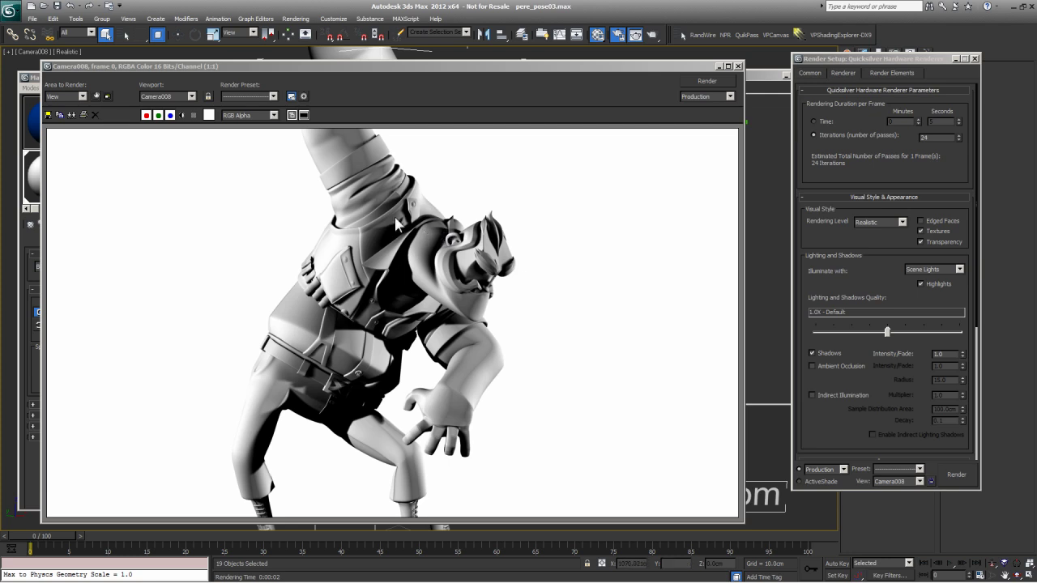
pyautogui.moveTo(461, 71); pyautogui.dragTo(482, 86)
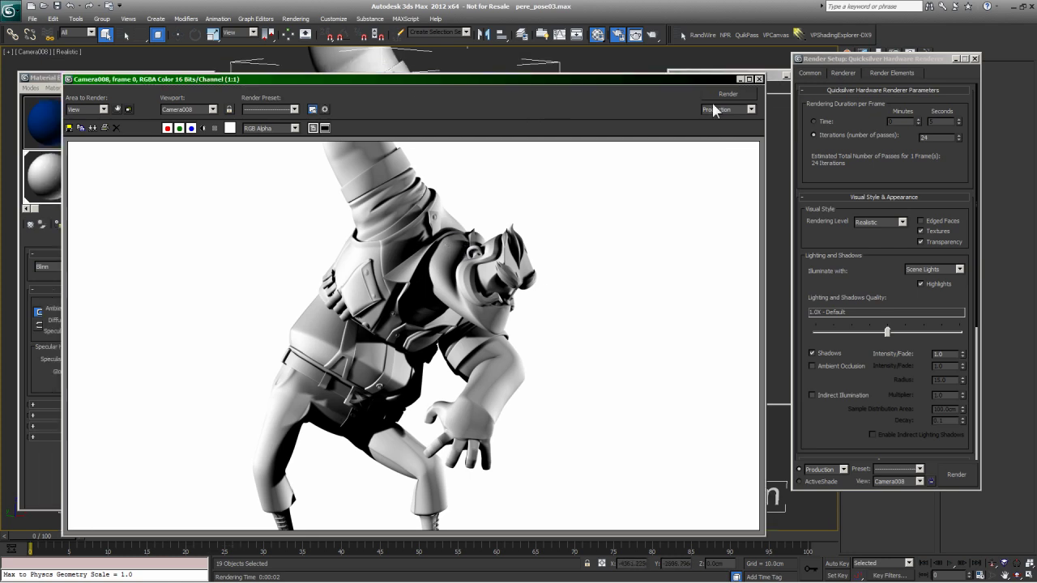
pyautogui.click(759, 79)
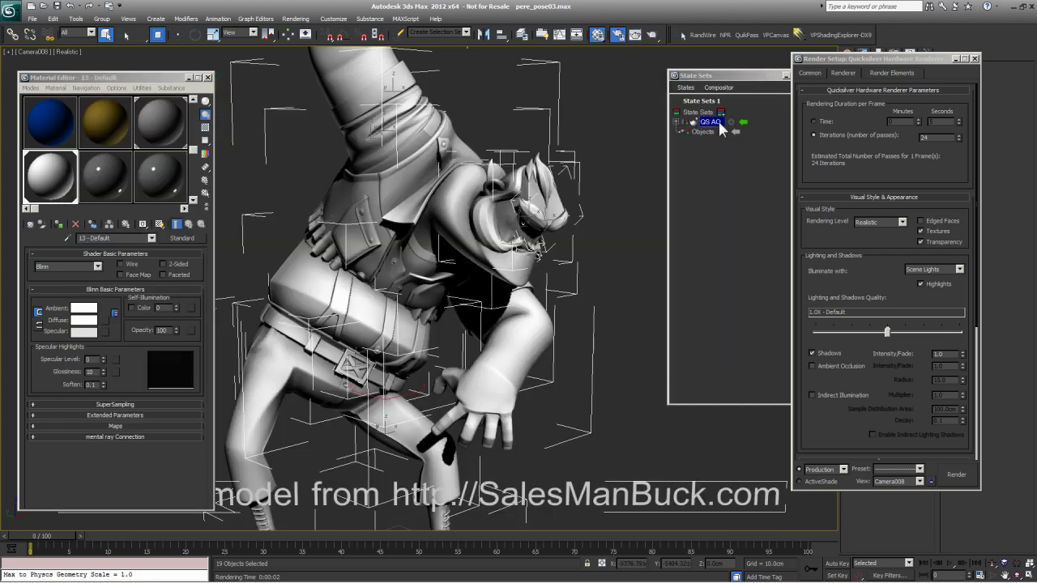
# - Rename the QS AO state as QS light
pyautogui.click(720, 126)
pyautogui.click(718, 124)
pyautogui.write('QS I')
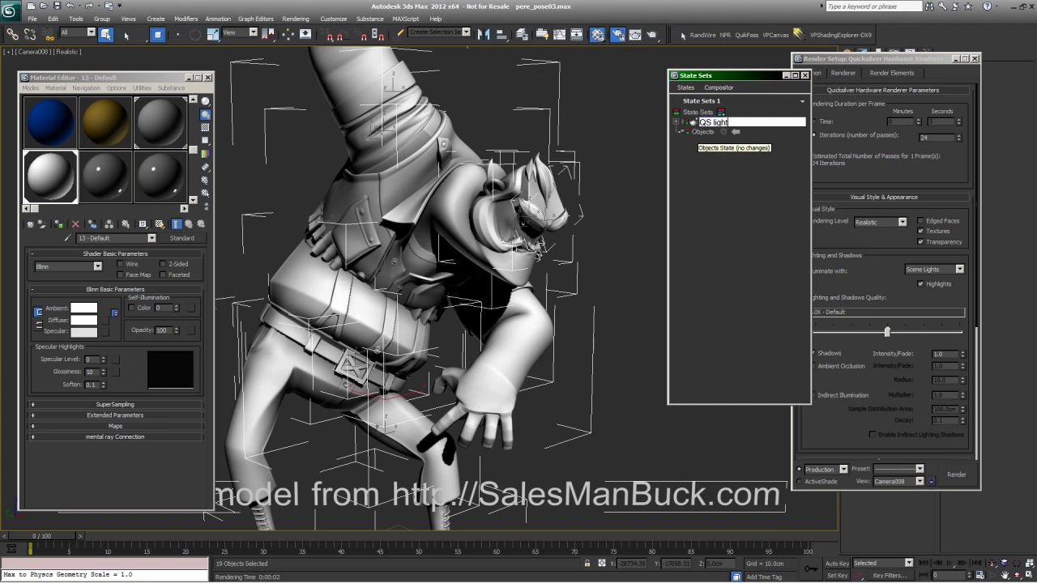
pyautogui.write('ight')
pyautogui.press('Return')
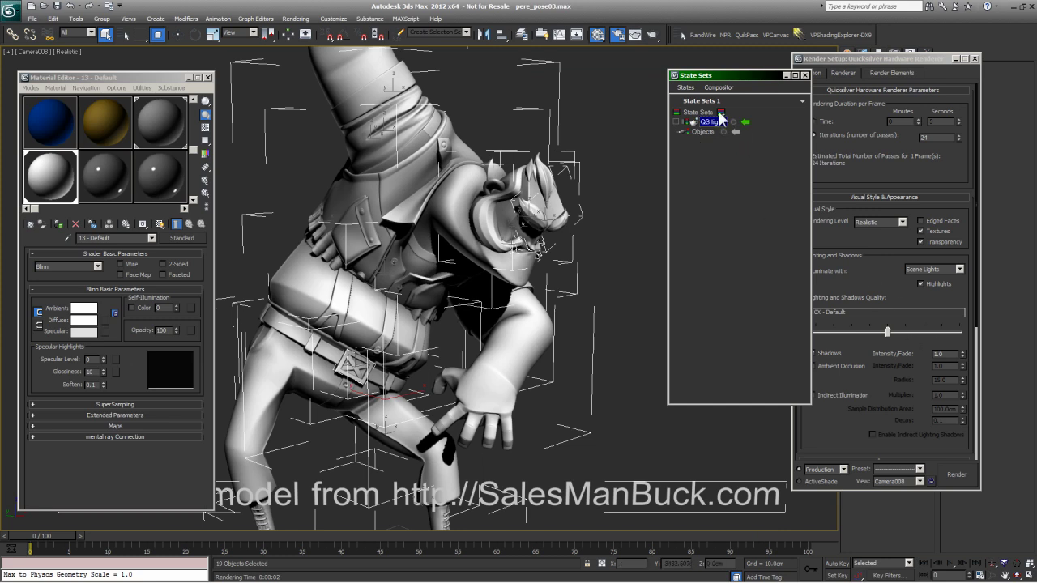
# - Add a new state named QS AO and copy the white 13 - Default material into the next sample slot
pyautogui.click(720, 113)
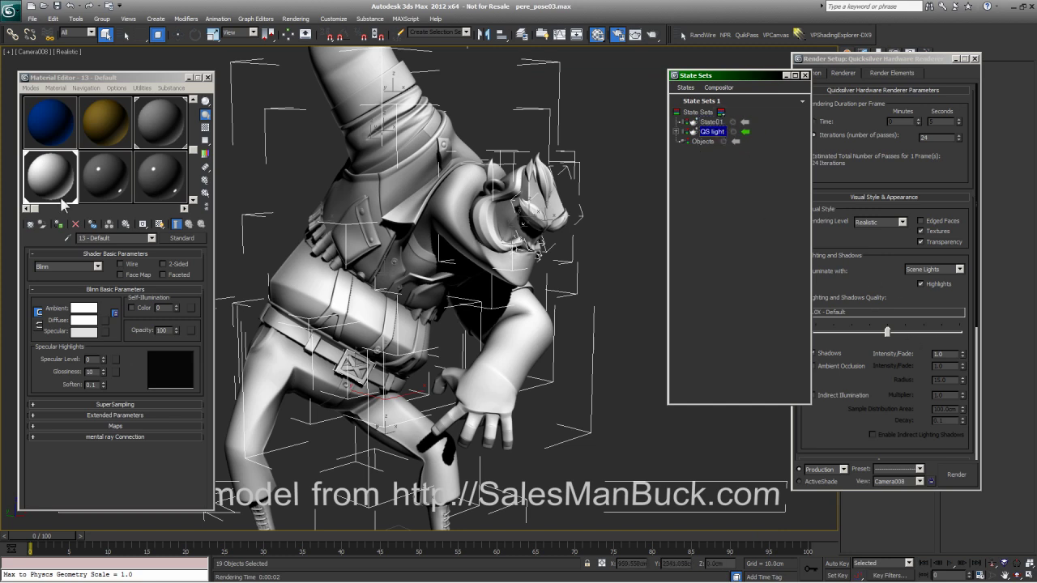
pyautogui.click(95, 190)
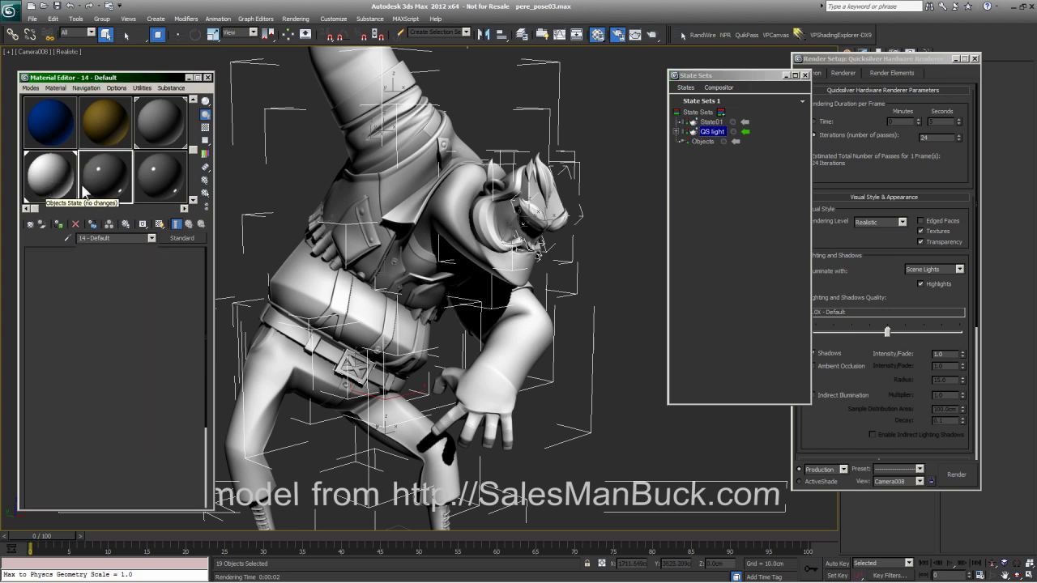
pyautogui.click(718, 128)
pyautogui.click(721, 131)
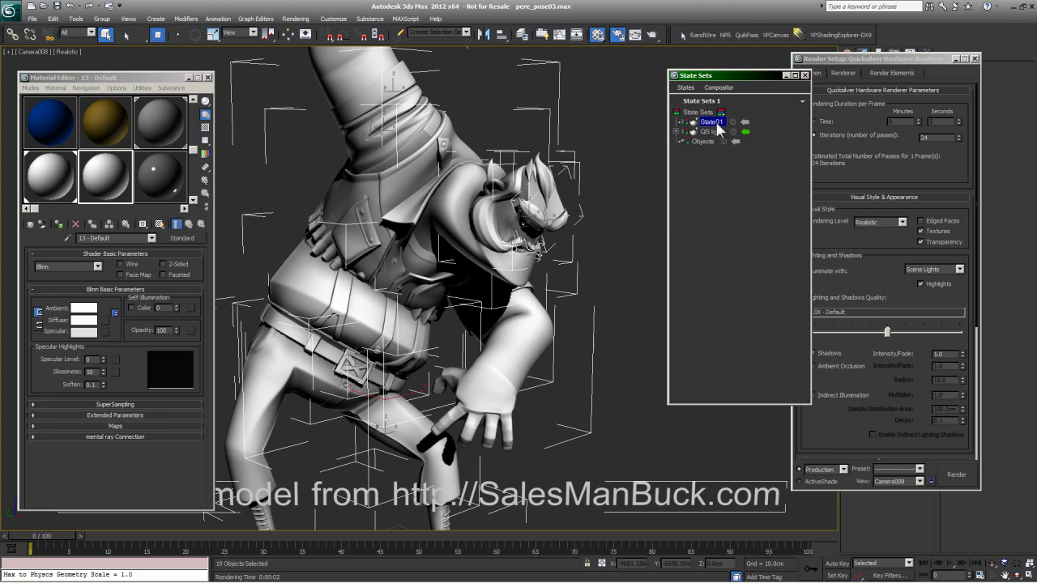
pyautogui.doubleClick(727, 121)
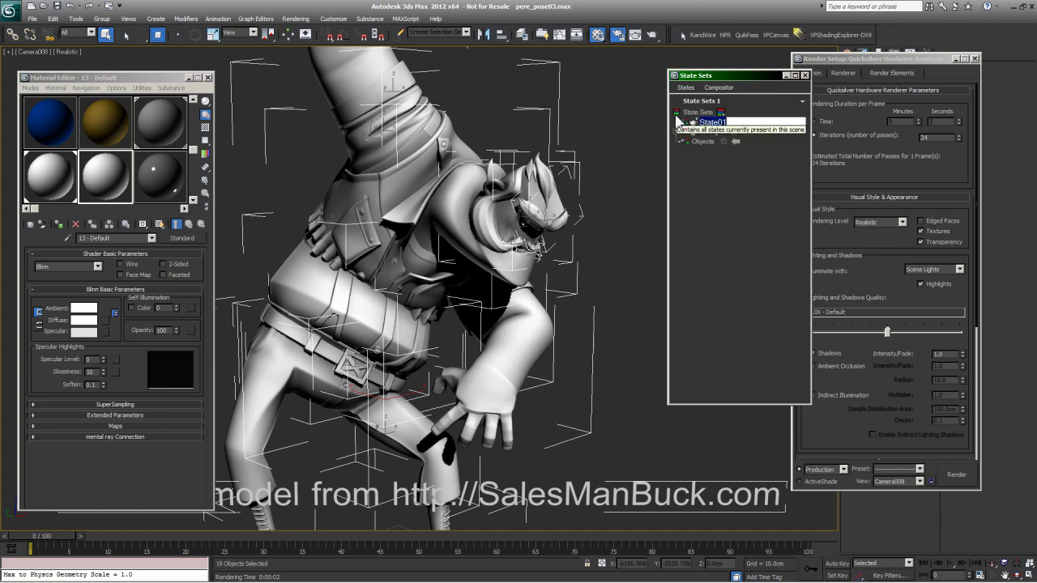
pyautogui.write('QS AO')
pyautogui.press('Return')
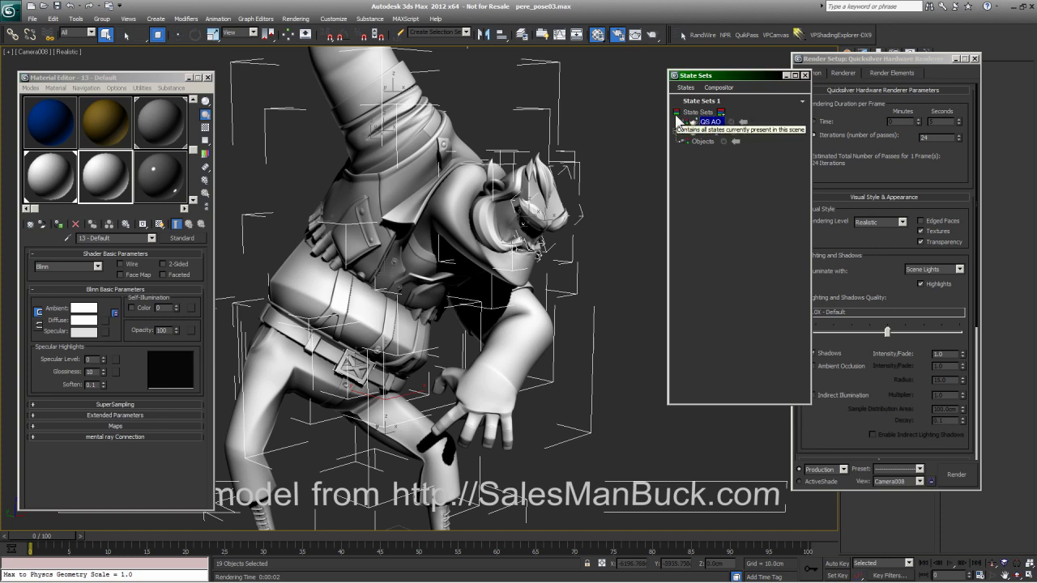
# - Start recording QS AO, rename the copied material AO with self-illumination 100, and assign it to the selected character objects
pyautogui.click(732, 132)
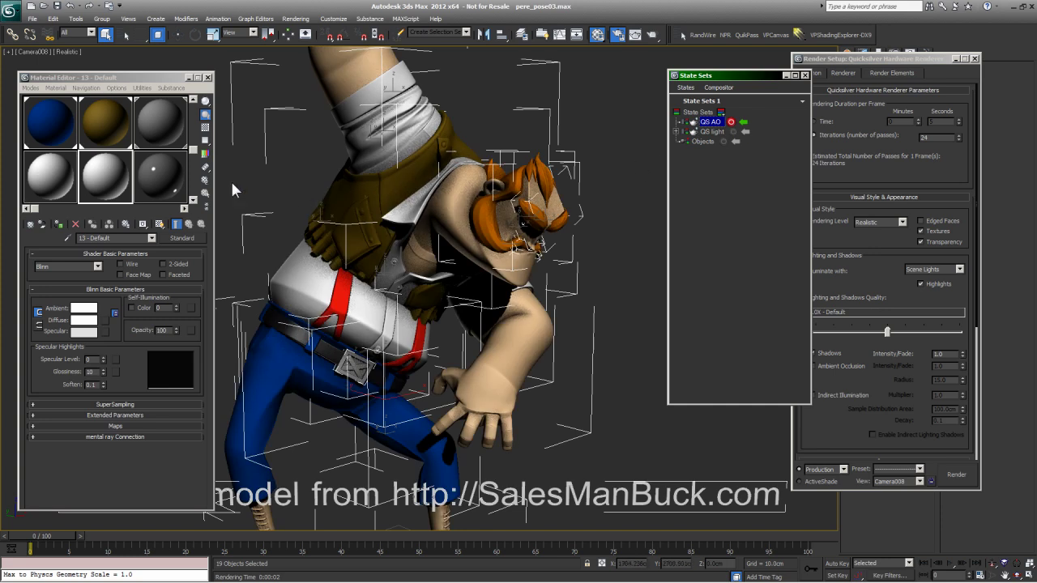
pyautogui.click(104, 186)
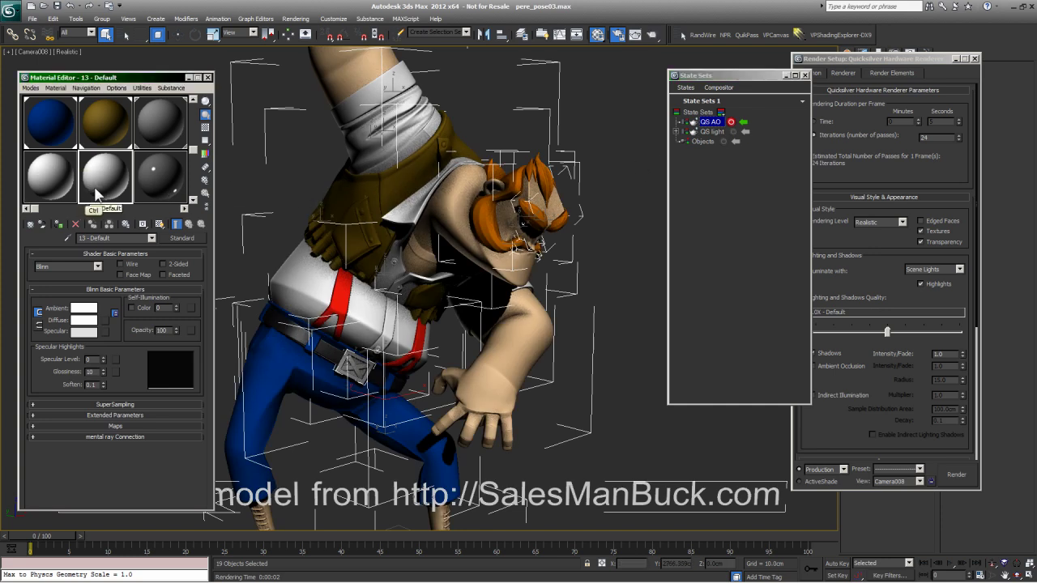
pyautogui.click(113, 238)
pyautogui.write('AO')
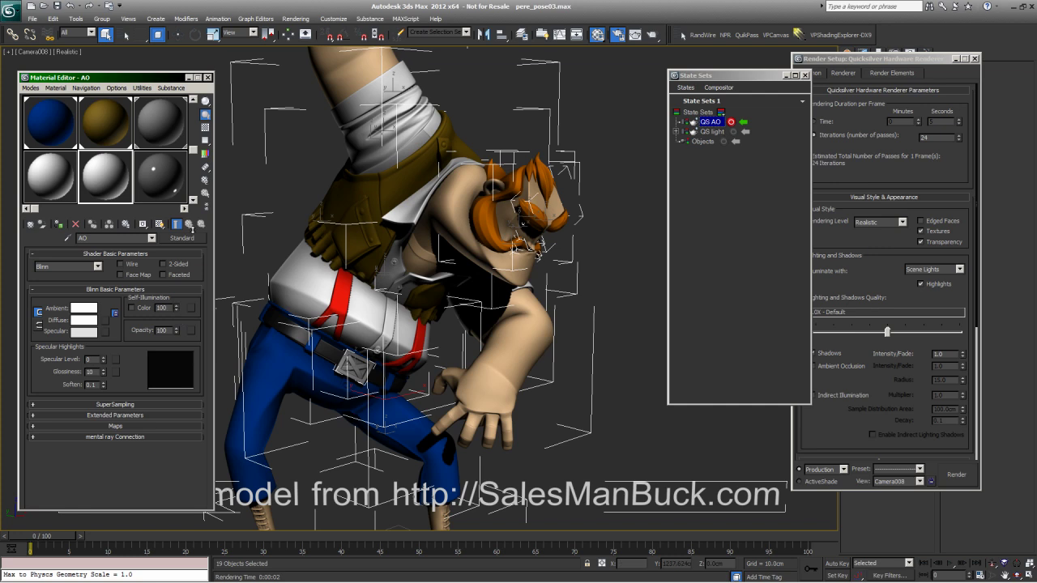
pyautogui.moveTo(175, 307); pyautogui.dragTo(175, 268)
pyautogui.click(58, 225)
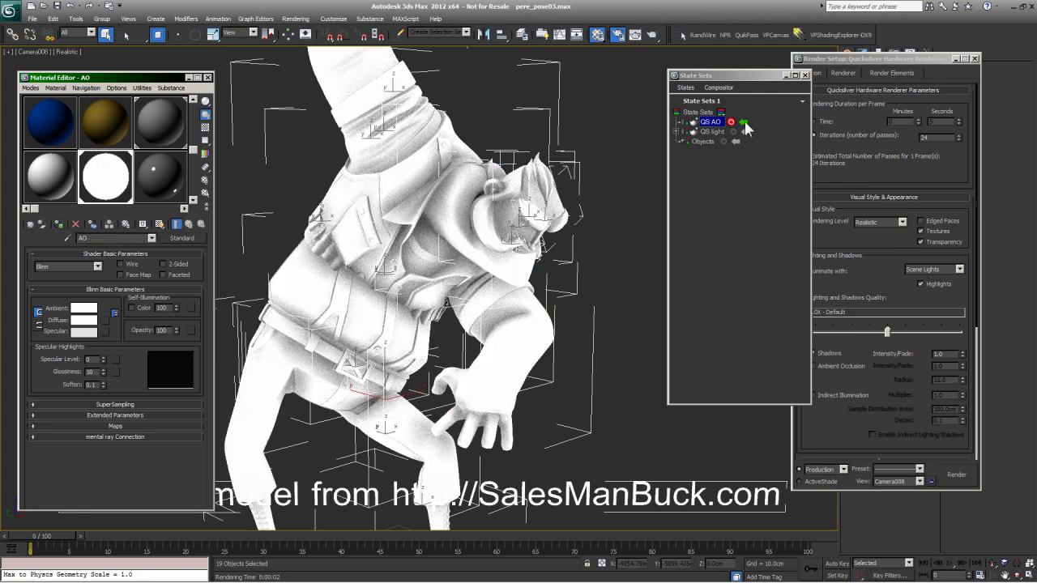
# - Turn off Shadows and turn on Ambient Occlusion in the Quicksilver settings, ending the QS AO recording
pyautogui.click(835, 284)
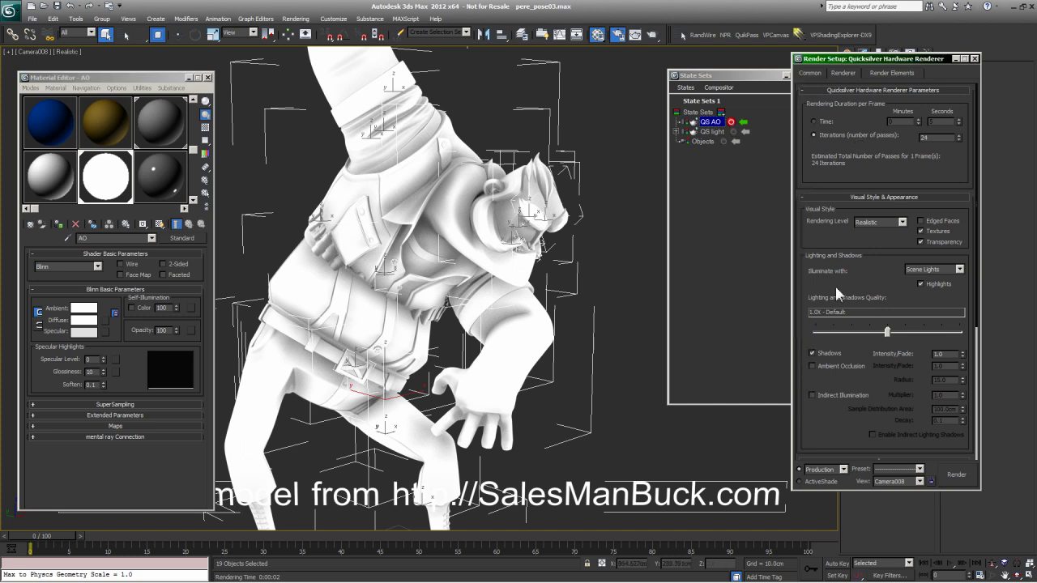
pyautogui.click(810, 352)
pyautogui.click(812, 366)
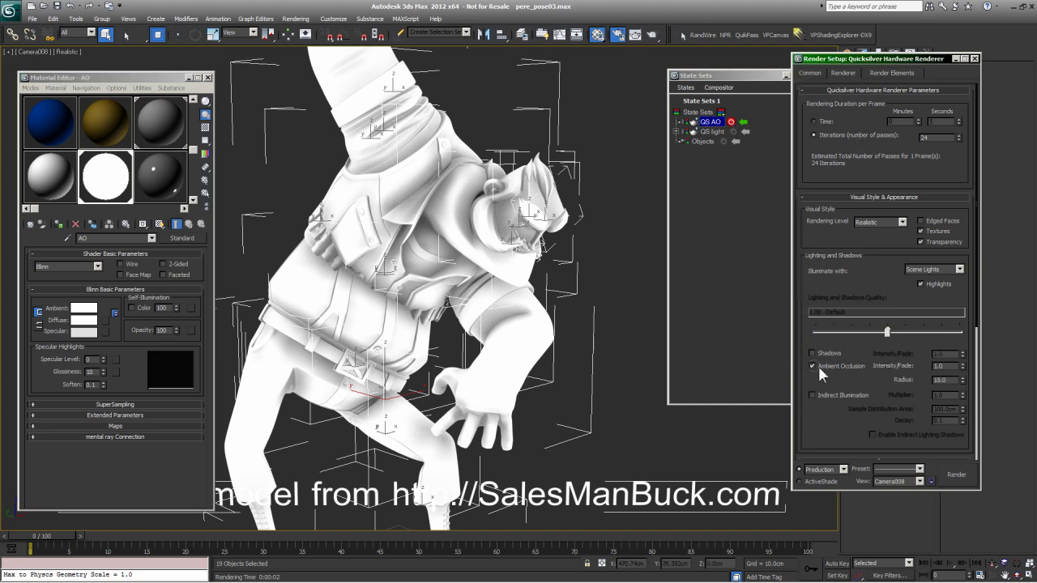
pyautogui.click(732, 123)
pyautogui.click(732, 122)
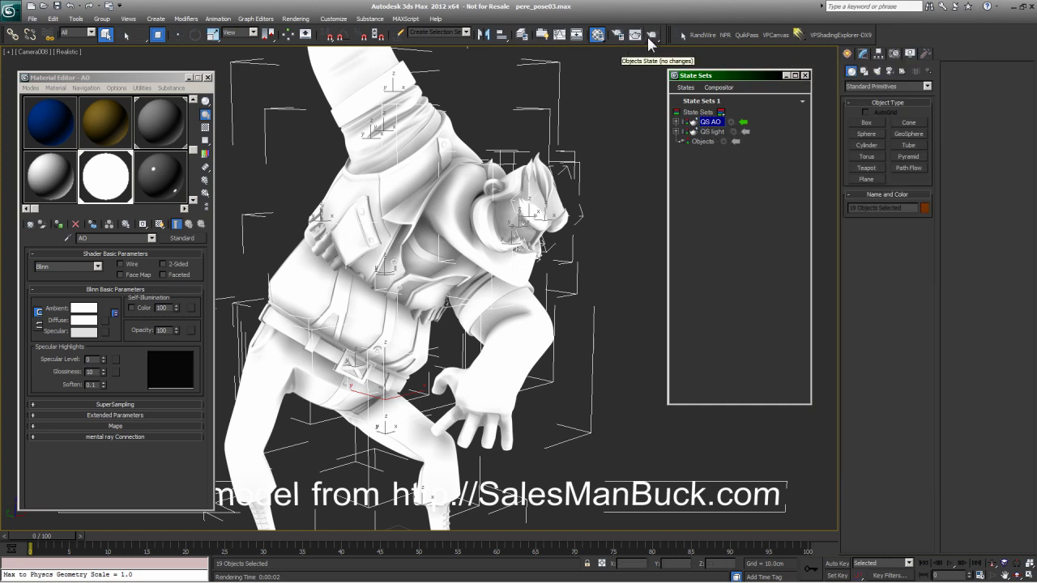
# - Render the character in the QS AO state, the QS light state and with its original materials for comparison
pyautogui.hotkey('shift', 'q')
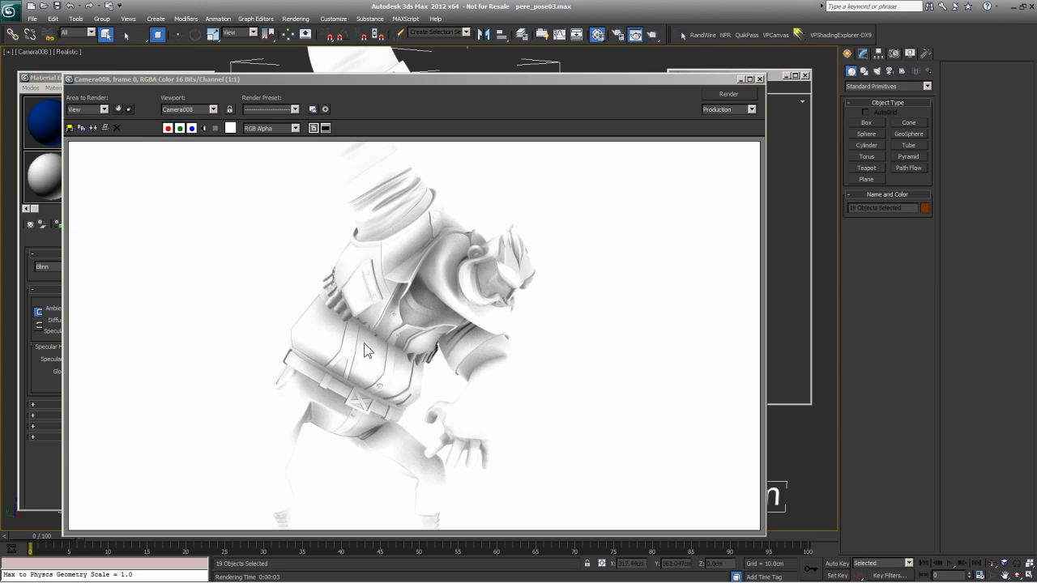
pyautogui.click(760, 79)
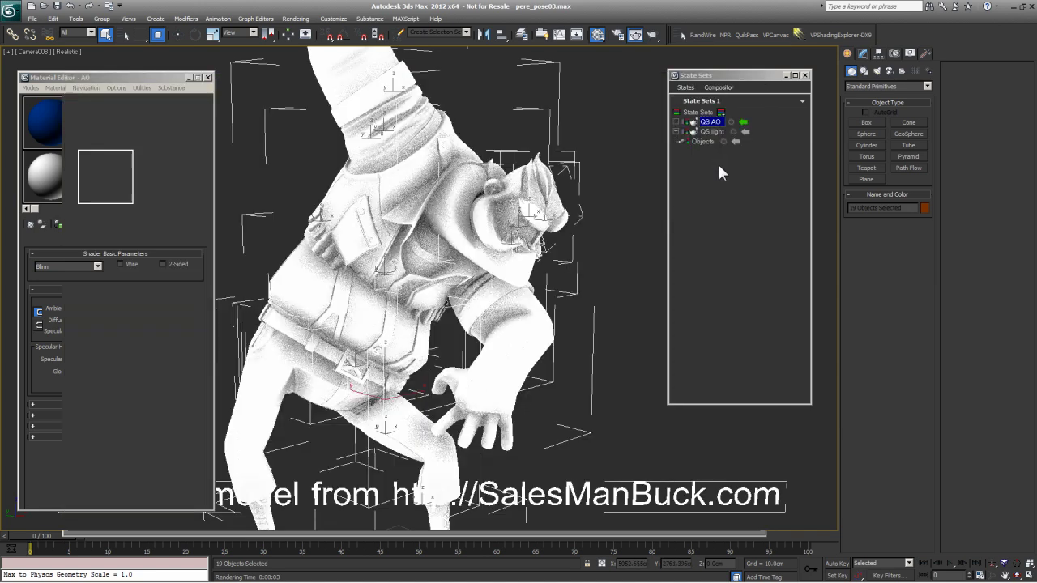
pyautogui.click(745, 132)
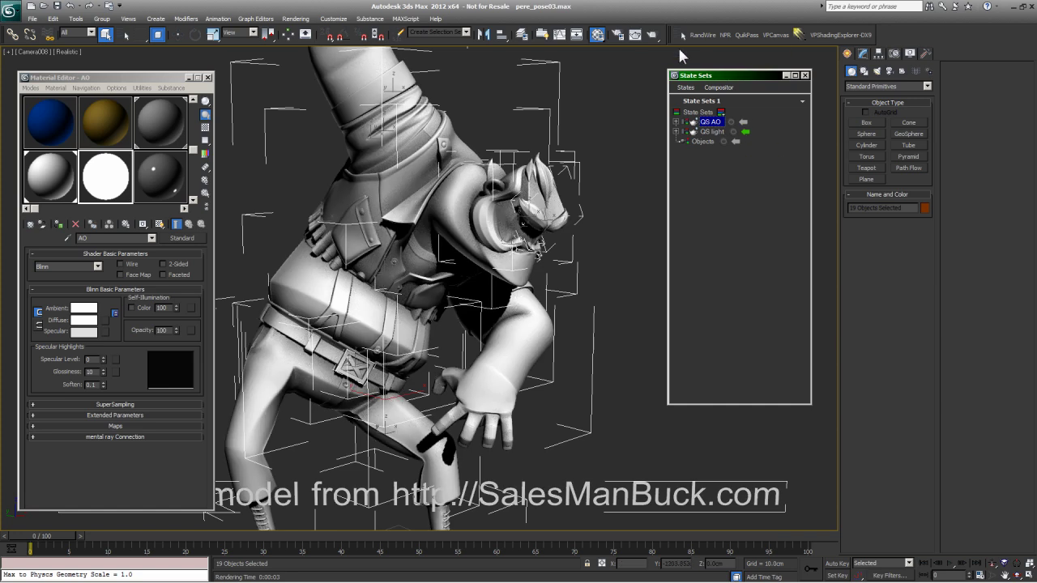
pyautogui.click(653, 37)
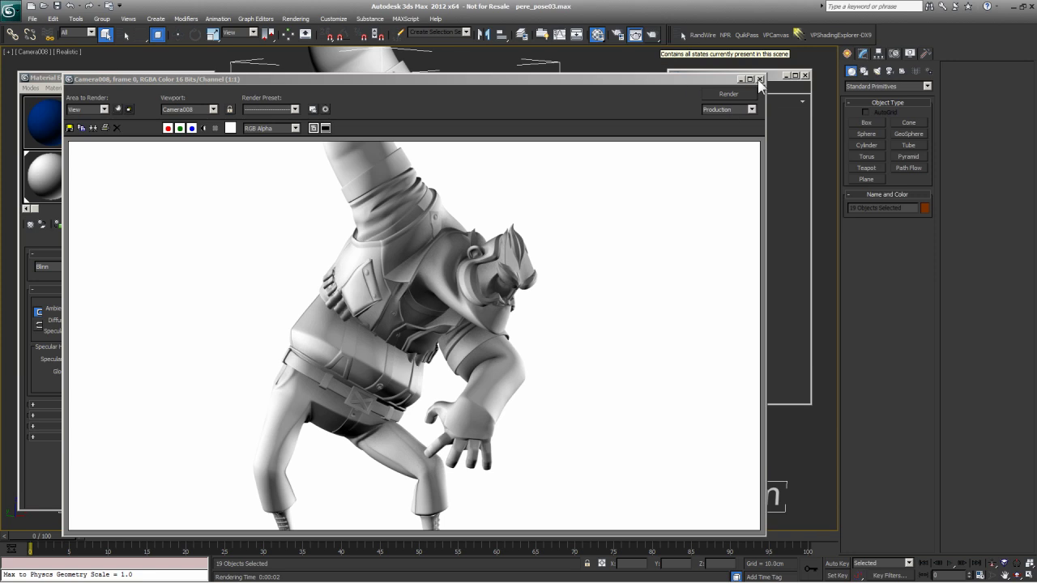
pyautogui.click(758, 79)
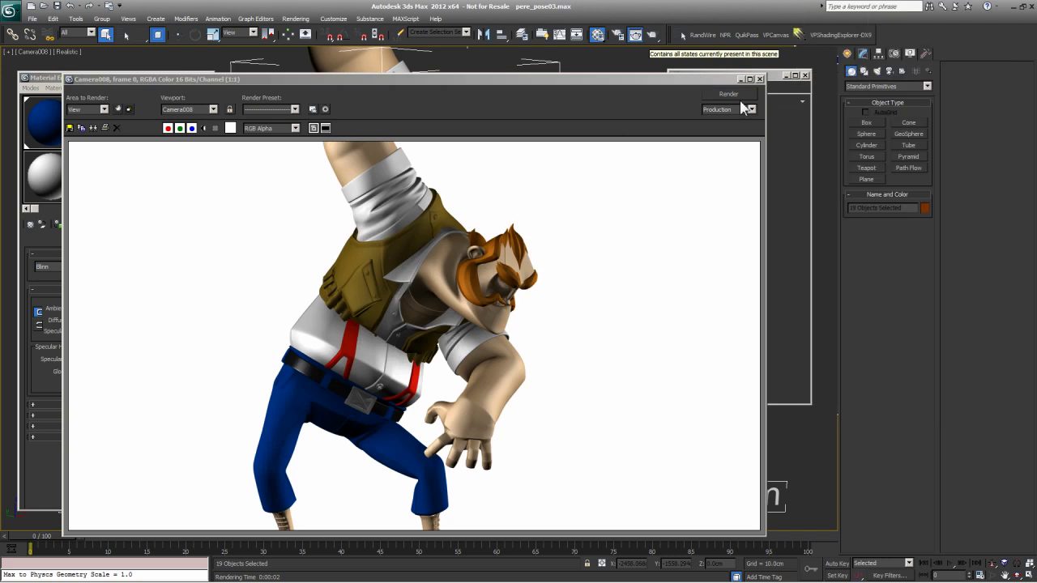
pyautogui.click(759, 78)
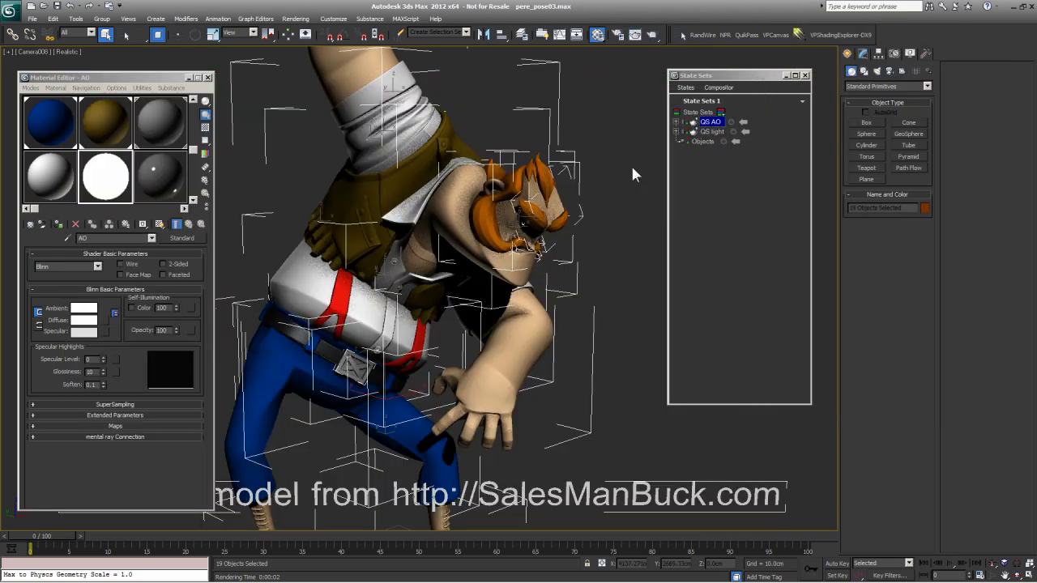
# - Add another state to the state set and name it lines
pyautogui.click(721, 122)
pyautogui.doubleClick(713, 123)
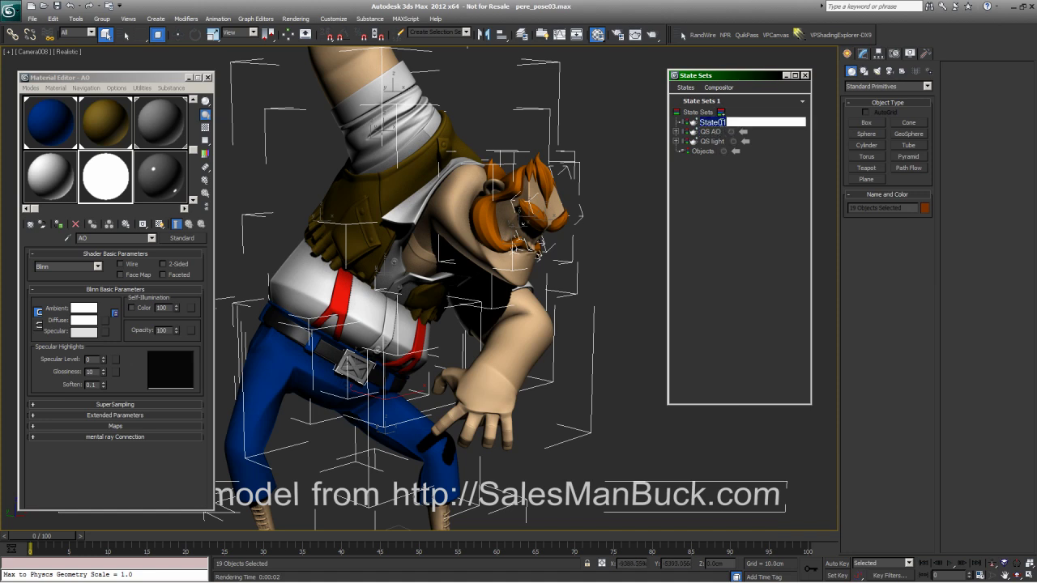
pyautogui.press('BackSpace')
pyautogui.write('line')
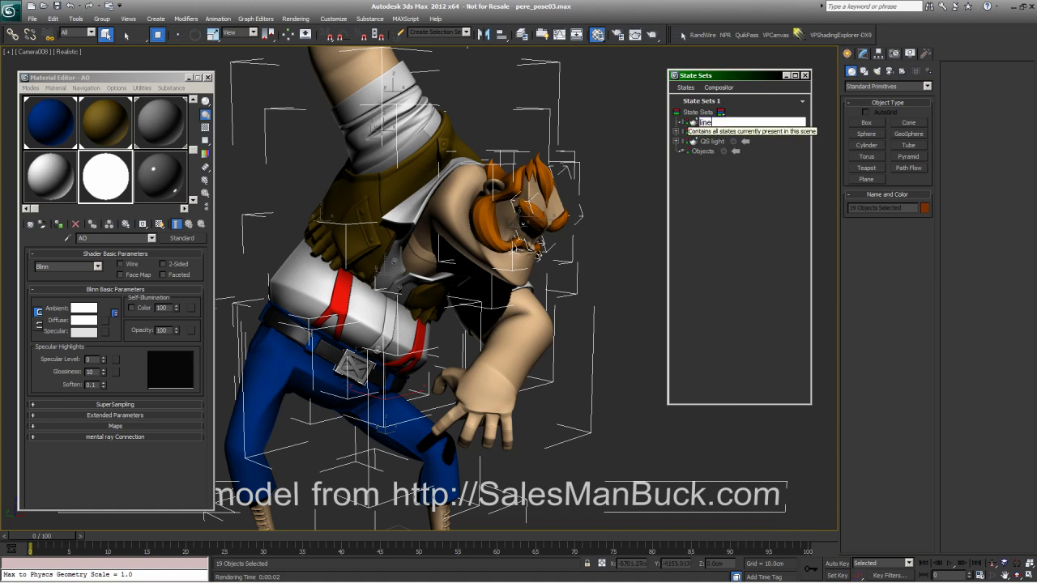
pyautogui.write('s')
pyautogui.press('Return')
# - Start recording the lines state and assign the AO material to the selected character objects
pyautogui.click(724, 122)
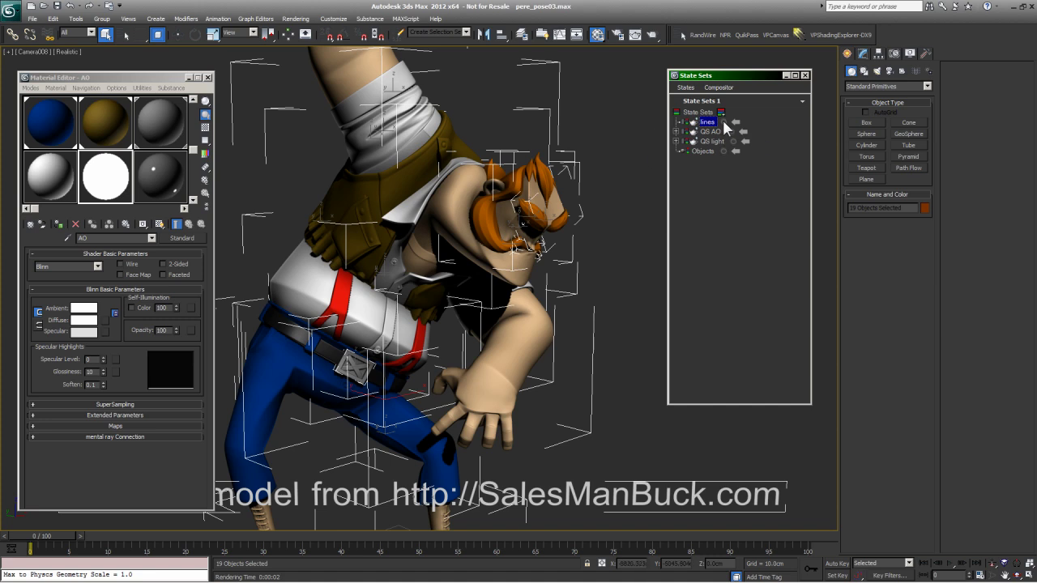
pyautogui.click(104, 189)
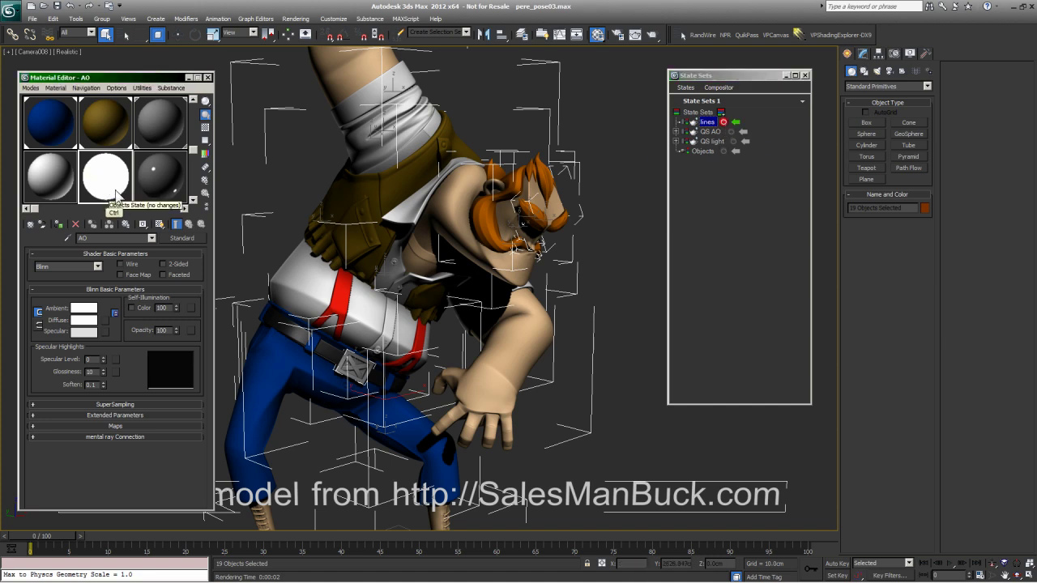
pyautogui.click(60, 225)
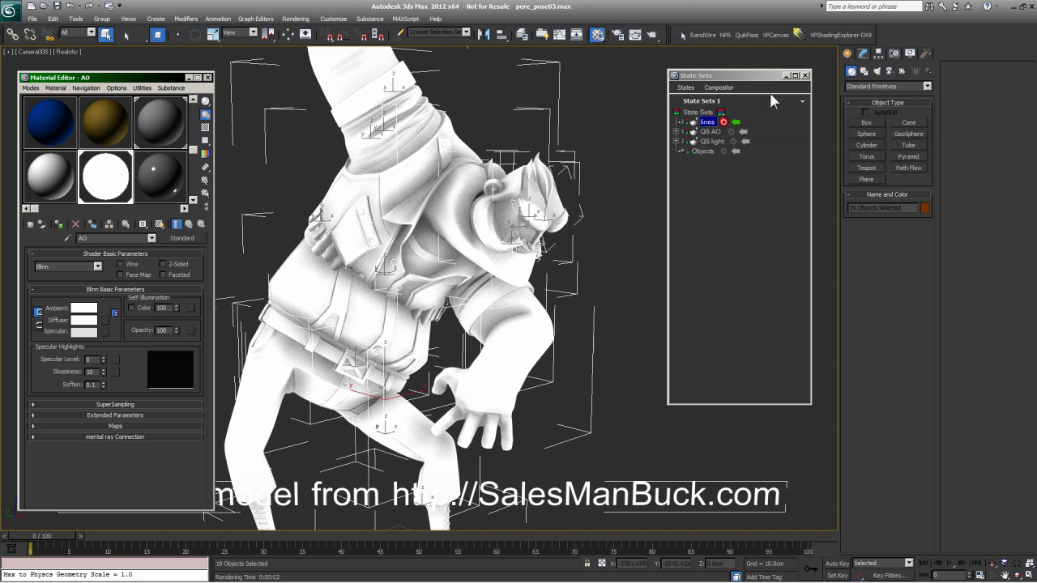
# - Set the Quicksilver rendering level to Ink with Ambient Occlusion and Reflections turned off, ending the lines recording
pyautogui.click(621, 36)
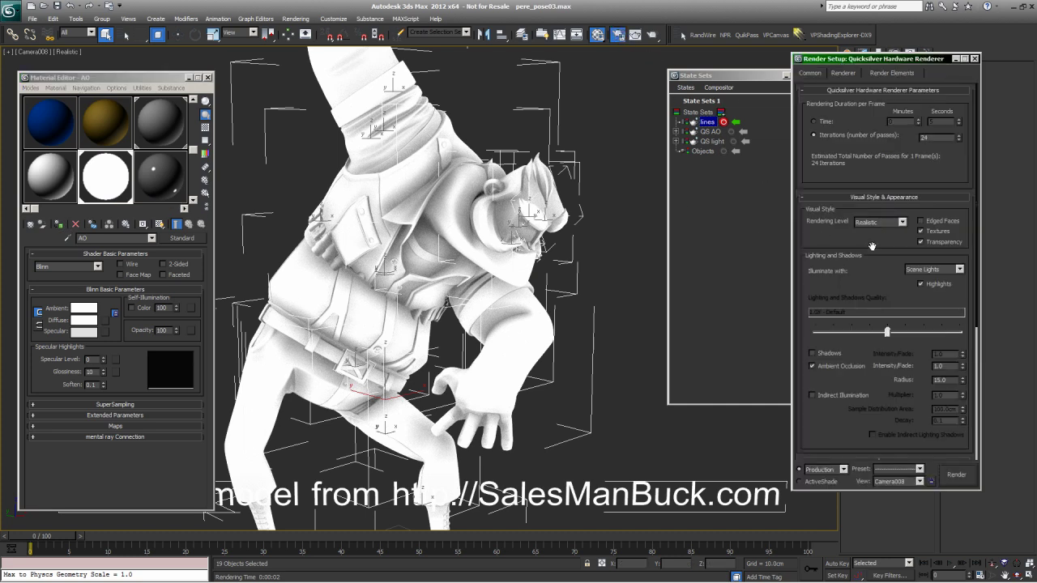
pyautogui.click(902, 224)
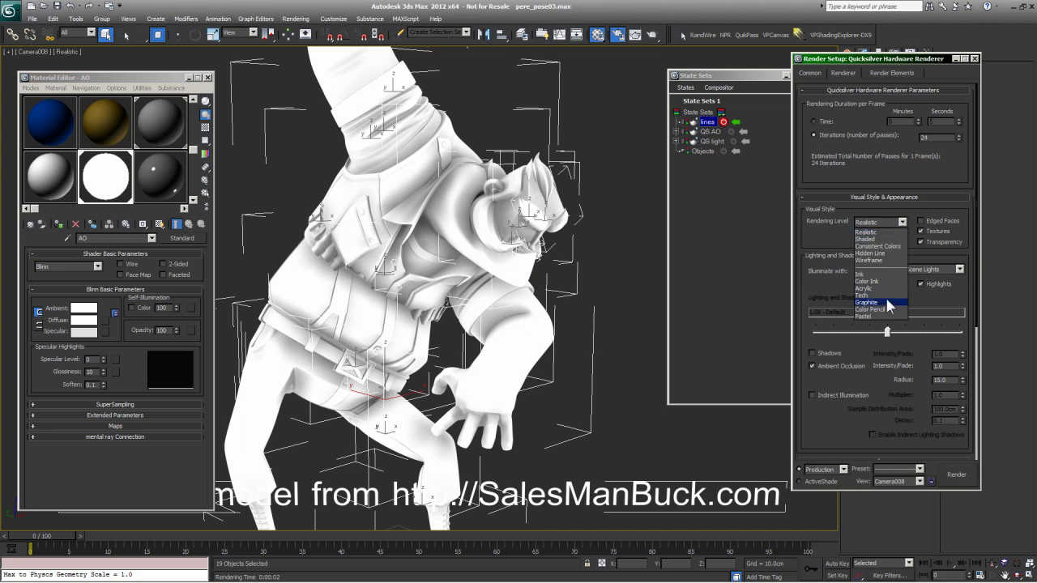
pyautogui.click(877, 275)
pyautogui.click(814, 365)
pyautogui.scroll(-5, 814, 324)
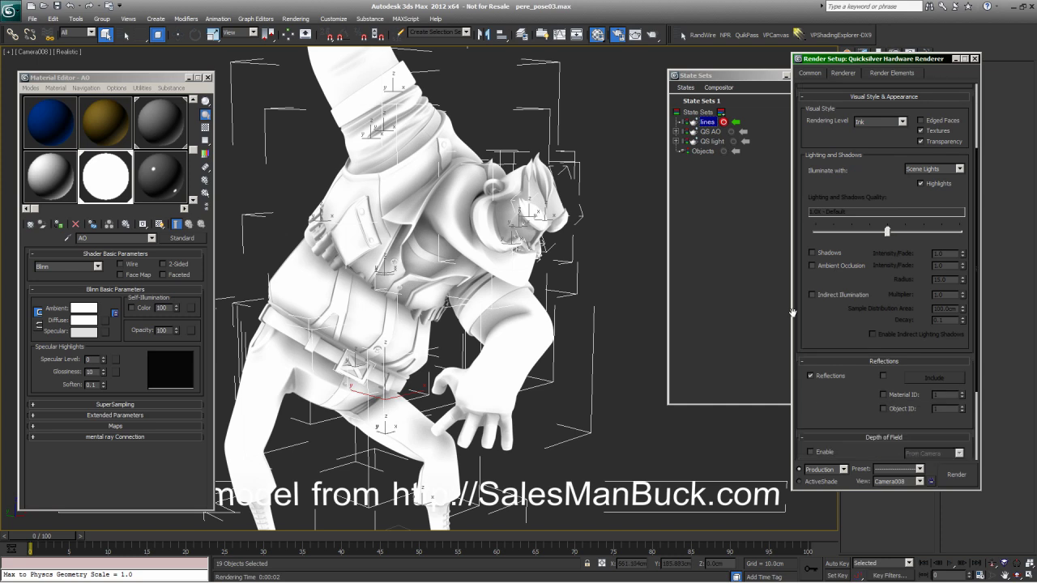
pyautogui.click(821, 274)
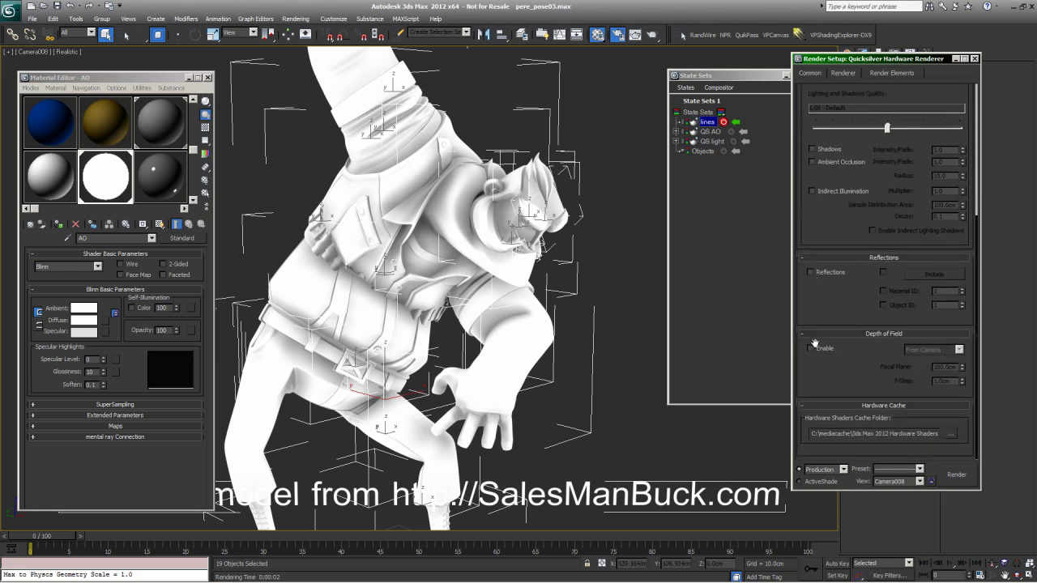
pyautogui.click(723, 122)
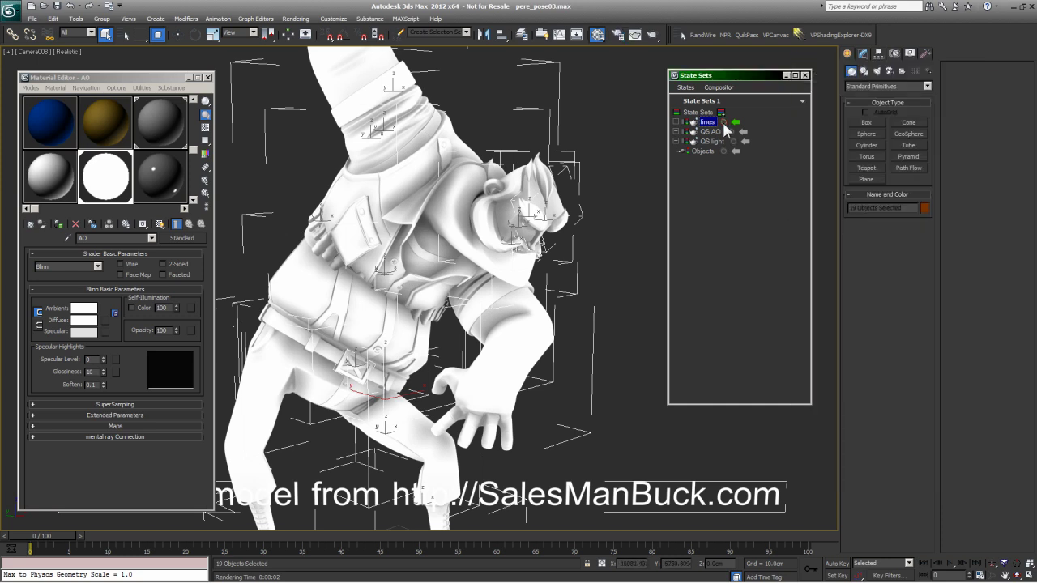
# - Render the character in the lines state and close the rendered frame after checking it
pyautogui.click(652, 35)
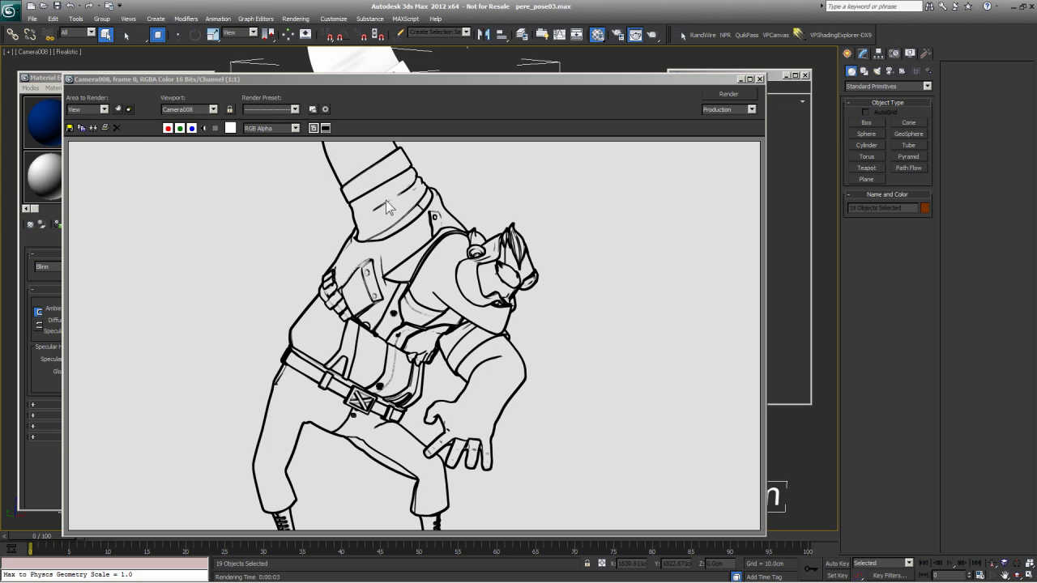
pyautogui.click(760, 79)
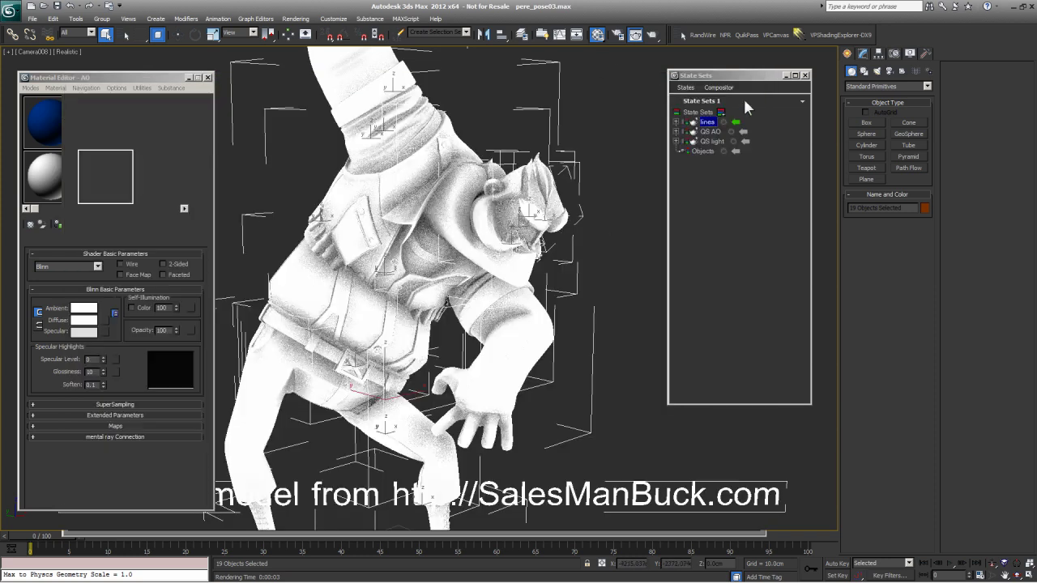
pyautogui.click(719, 142)
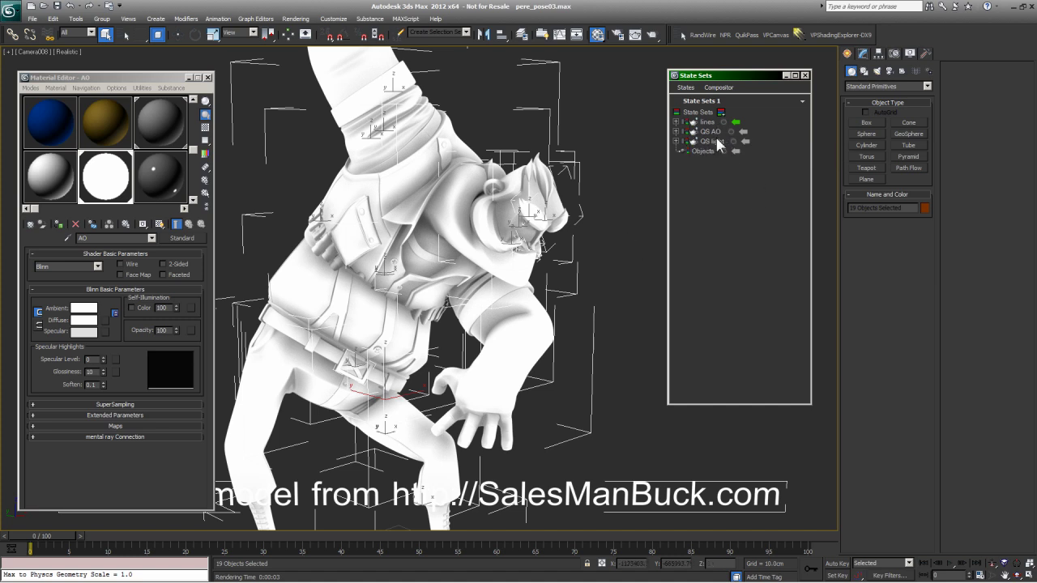
# - Switch to Composite, view the QS_AO image node, and play and scrub its frame sequence
pyautogui.hotkey('alt', 'Tab')
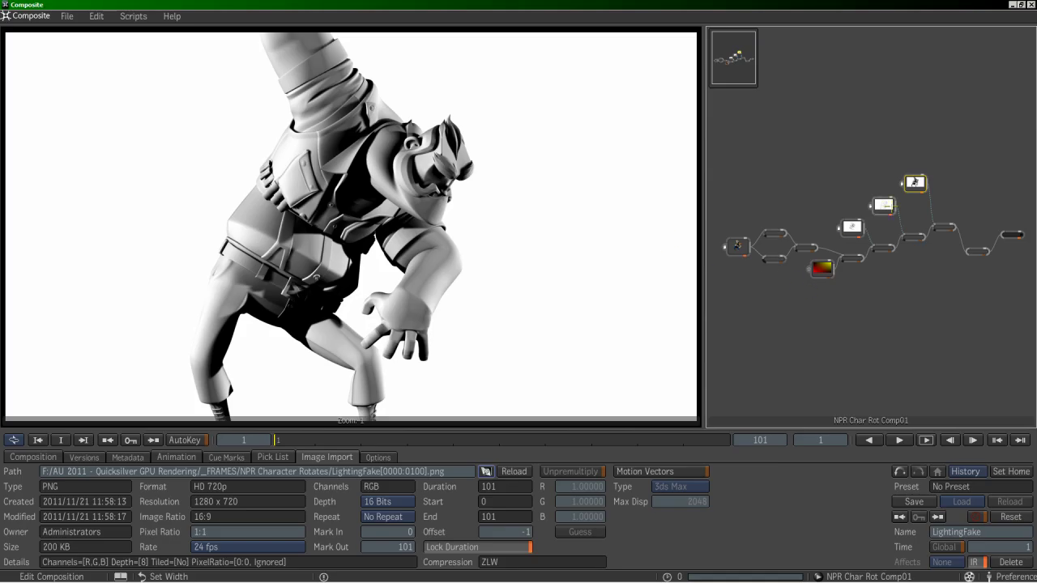
pyautogui.click(852, 227)
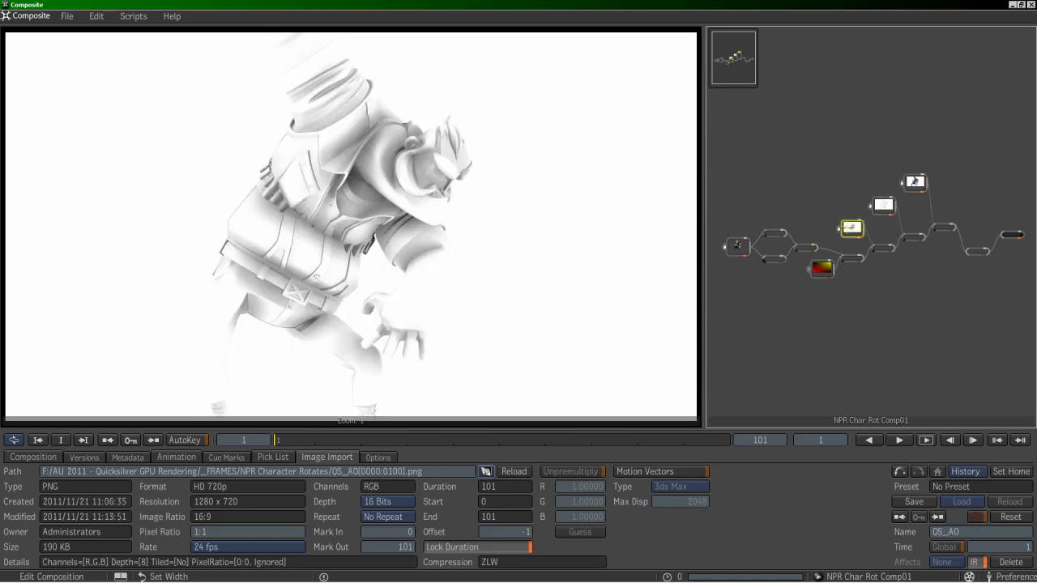
pyautogui.click(899, 440)
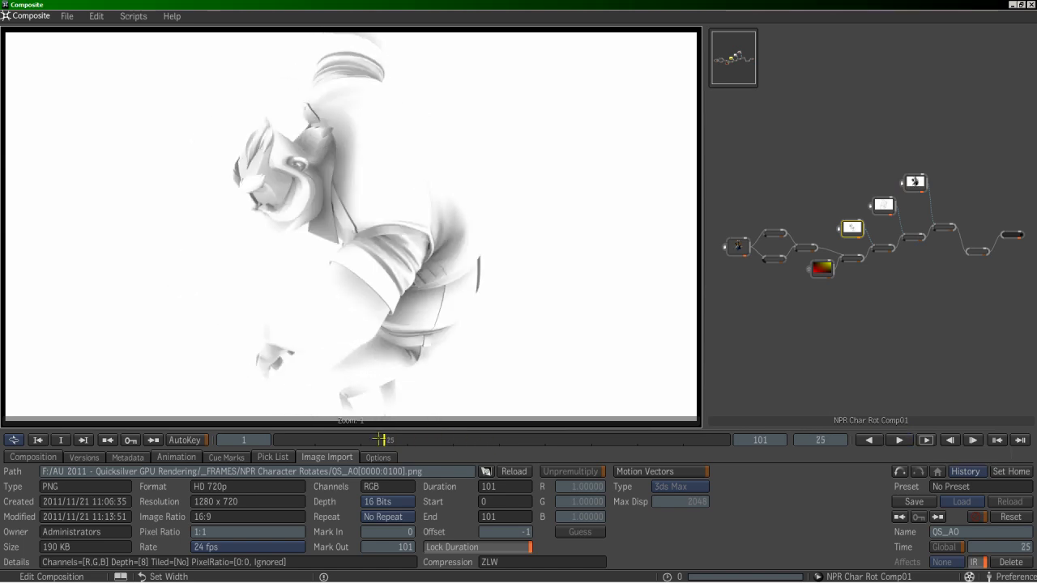
pyautogui.click(299, 440)
pyautogui.moveTo(298, 440); pyautogui.dragTo(303, 440)
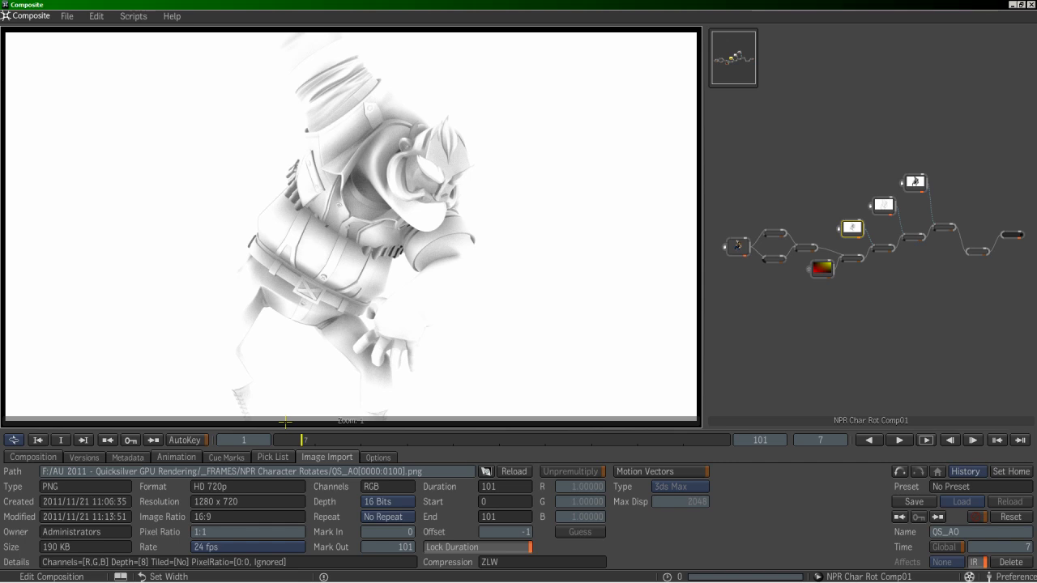
# - Return the QS_AO sequence to frame 1, scrub it briefly, and view the LightingFake pass for comparison
pyautogui.click(278, 439)
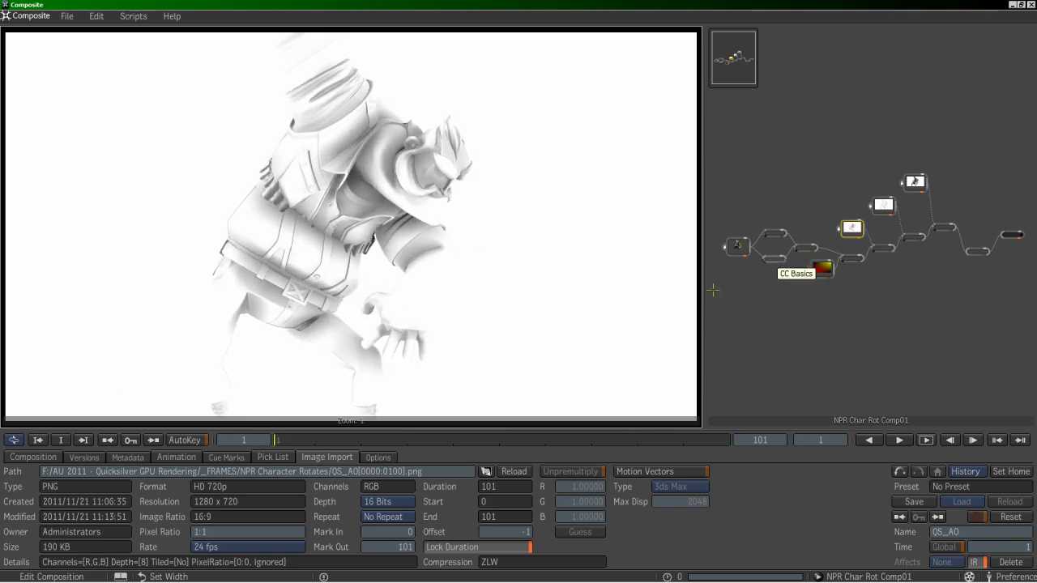
pyautogui.moveTo(275, 439); pyautogui.dragTo(348, 440)
pyautogui.click(278, 439)
pyautogui.moveTo(852, 228); pyautogui.dragTo(854, 227)
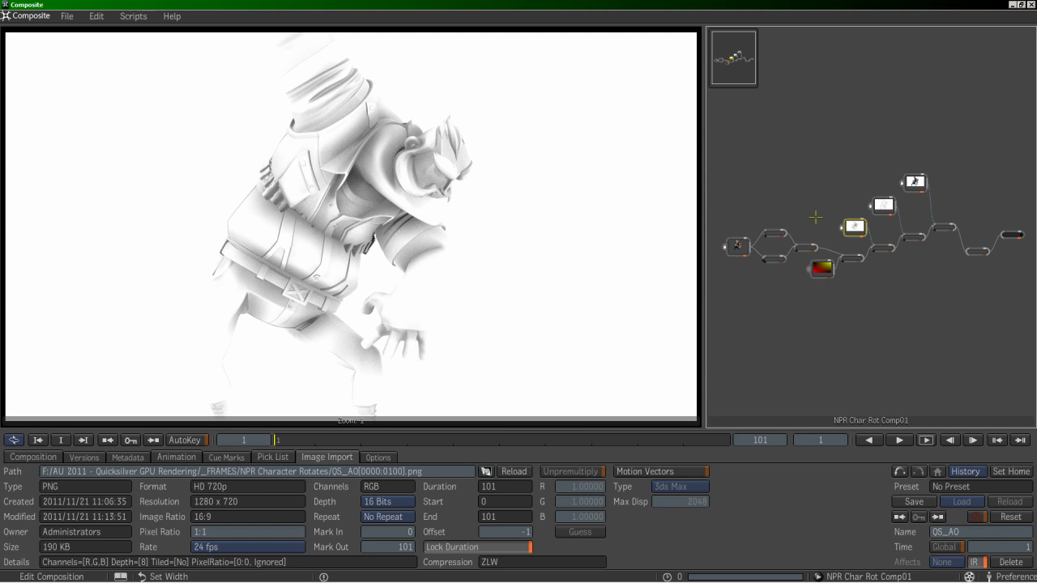
pyautogui.click(913, 182)
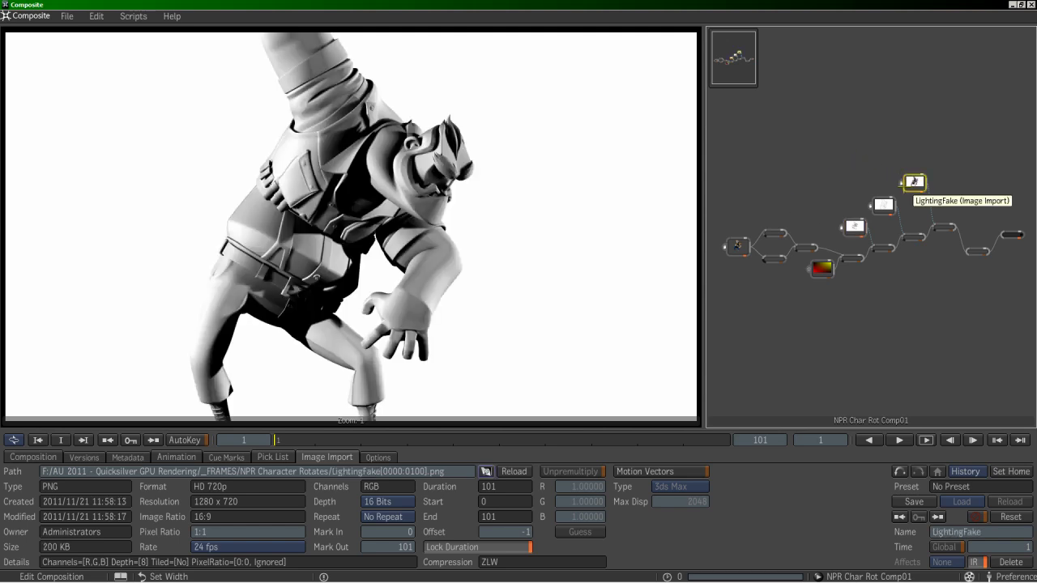
pyautogui.click(883, 205)
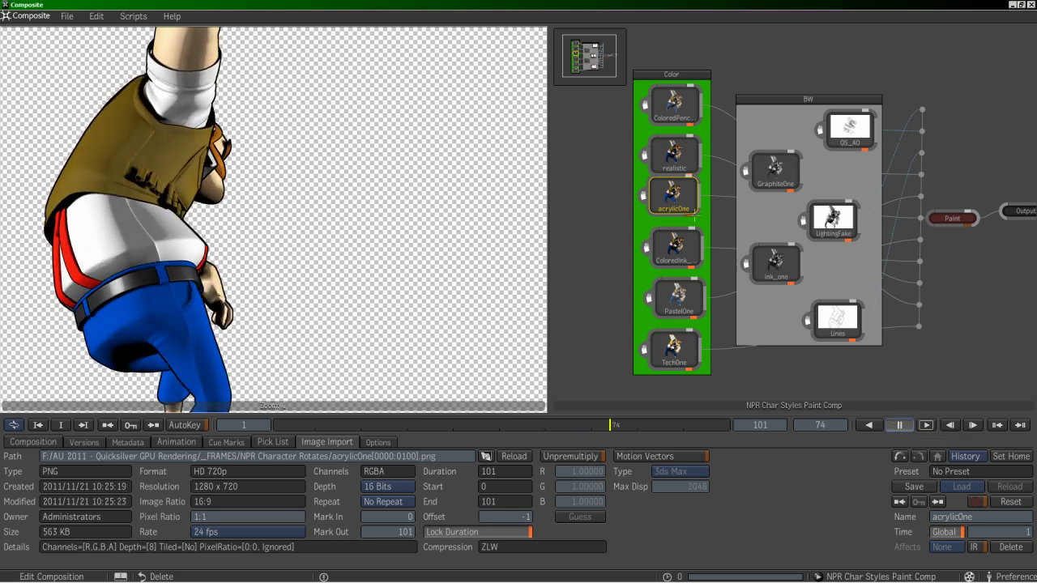
# - Rearrange the node graph by repositioning the acrylicOne node, the Color and BW groups, and the Paint node
pyautogui.moveTo(669, 194); pyautogui.dragTo(658, 202)
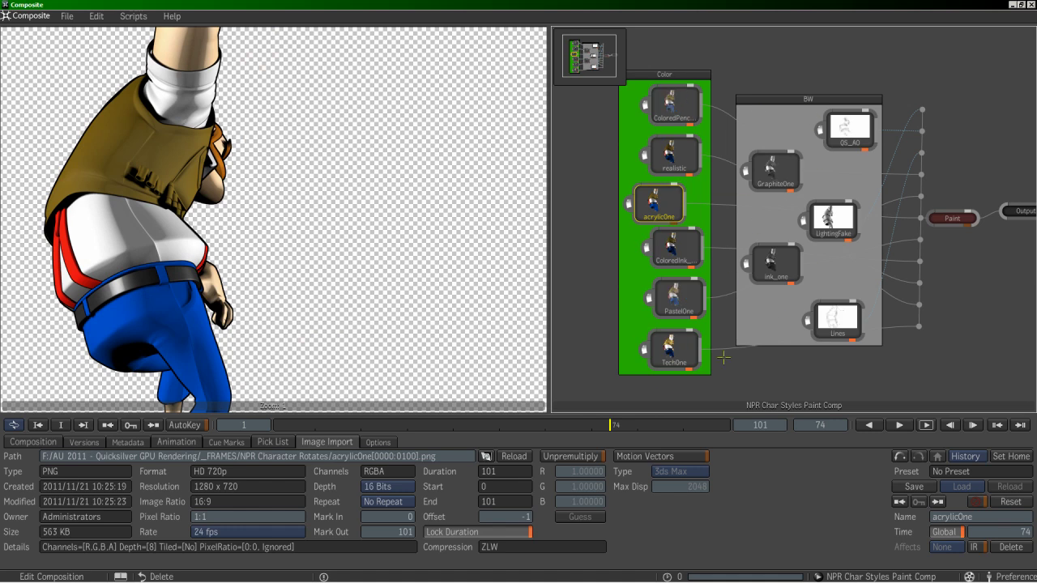
pyautogui.moveTo(670, 75); pyautogui.dragTo(660, 70)
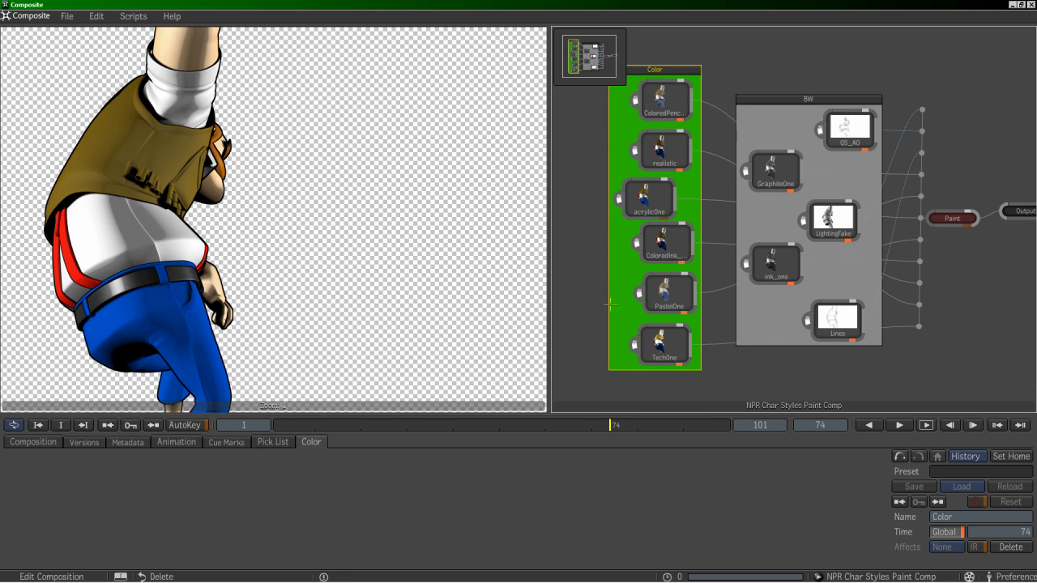
pyautogui.moveTo(579, 166); pyautogui.dragTo(664, 253)
pyautogui.rightClick(663, 248)
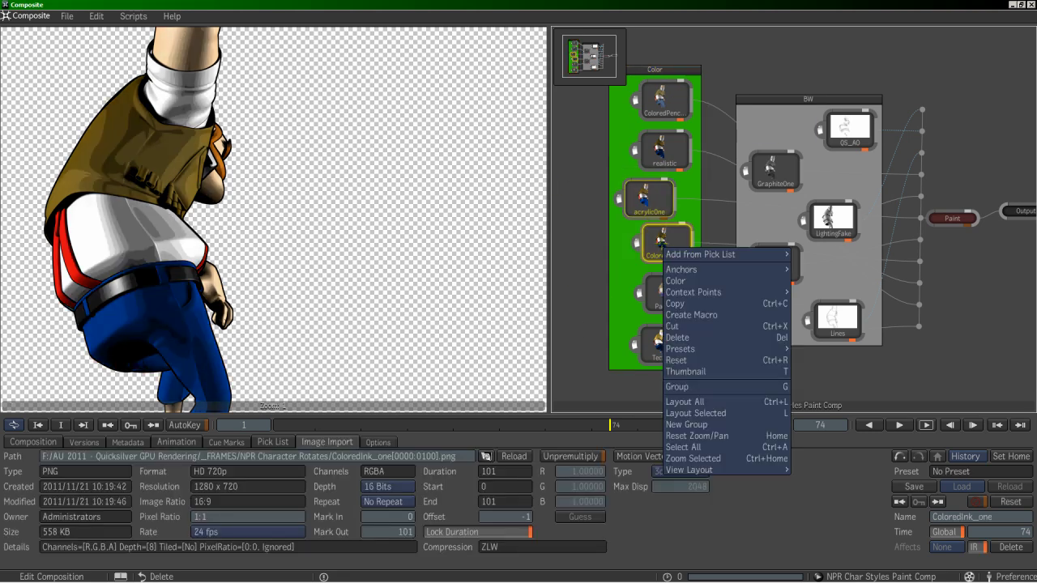
pyautogui.click(591, 283)
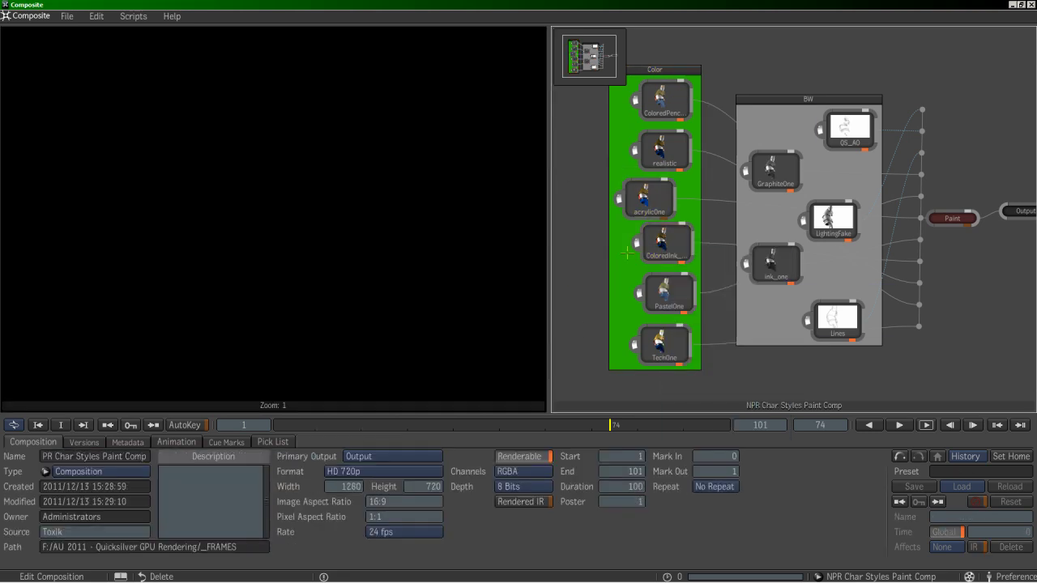
pyautogui.moveTo(626, 194); pyautogui.dragTo(653, 194)
pyautogui.click(672, 71)
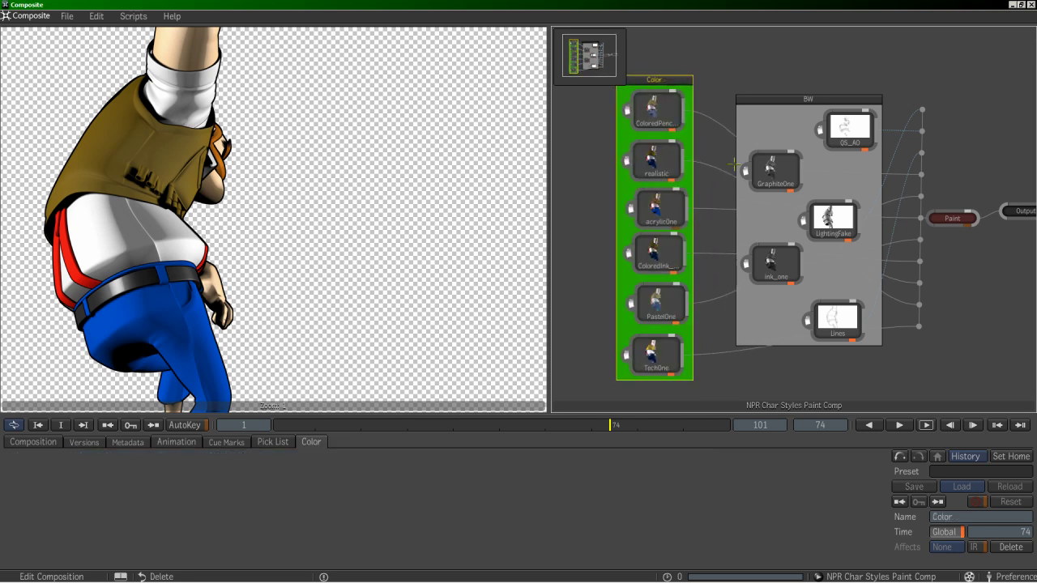
pyautogui.click(805, 94)
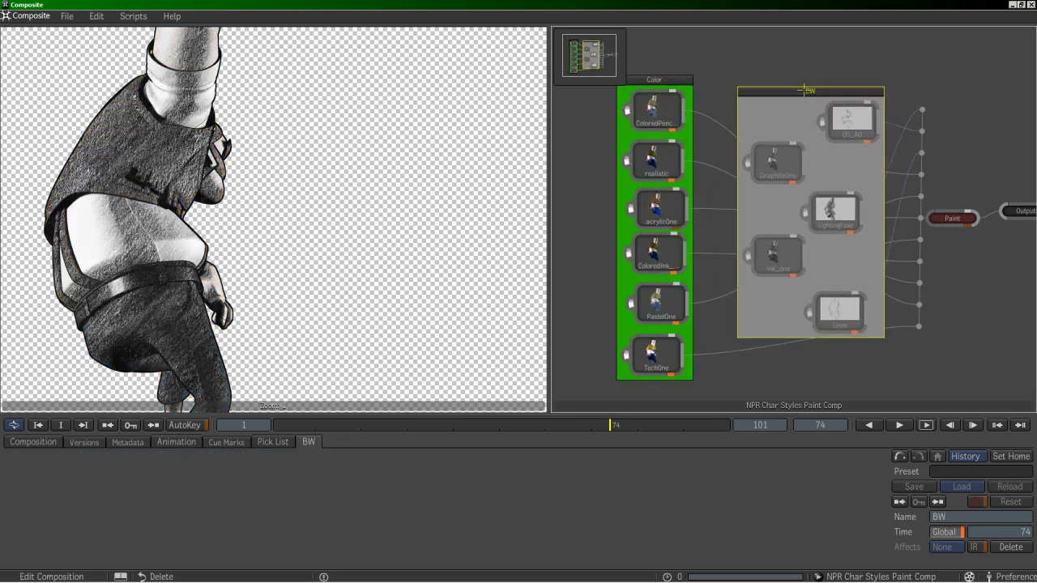
pyautogui.click(959, 207)
# - View the ColoredInk_one image node and check its source file path
pyautogui.click(658, 253)
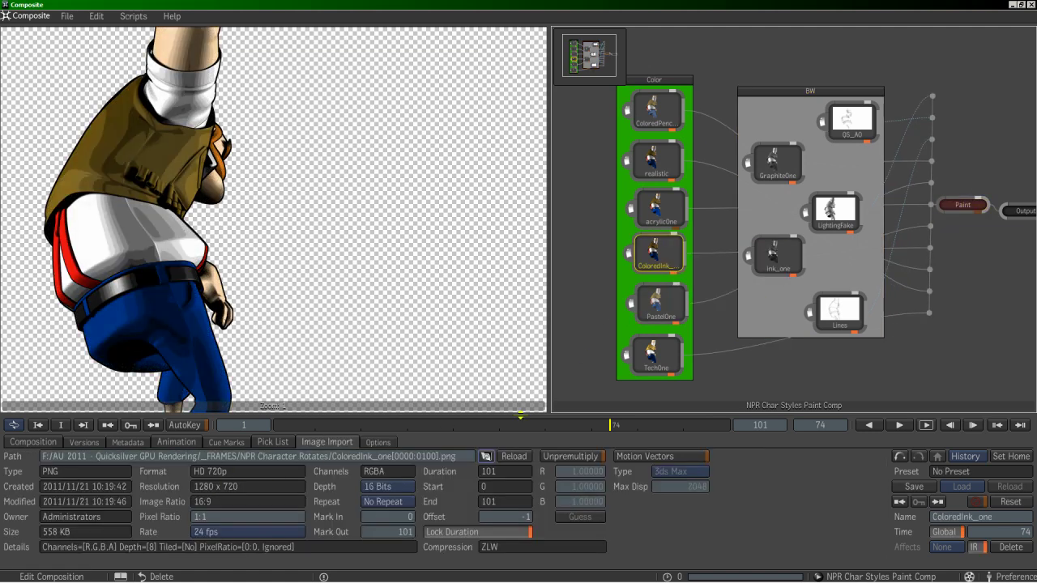
pyautogui.click(454, 457)
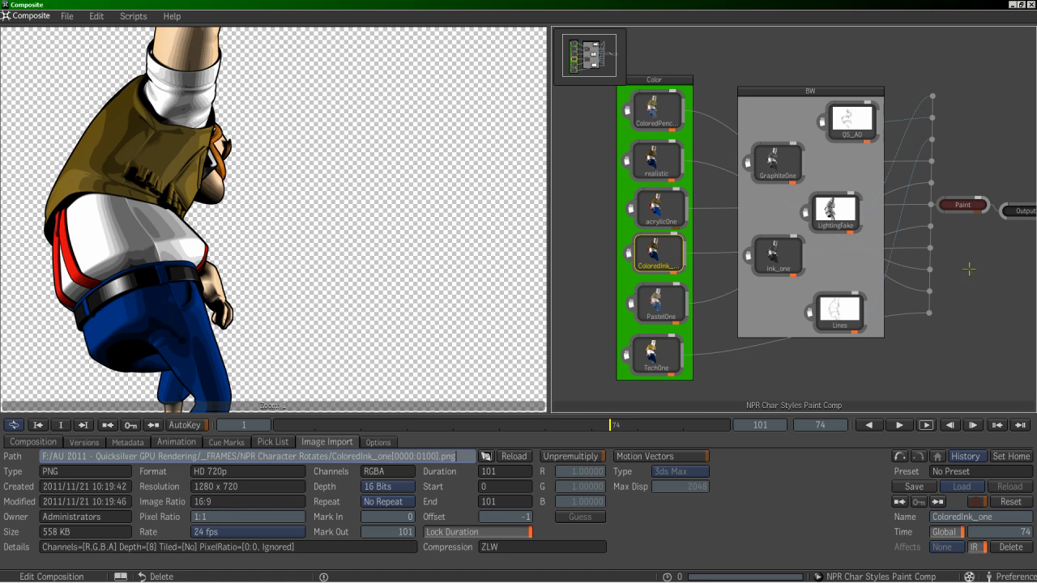
# - Move the Output node away from Paint, try its pixel depth at 16 Bits and set it back to 8 Bits
pyautogui.moveTo(1018, 211); pyautogui.dragTo(1013, 187)
pyautogui.moveTo(972, 154); pyautogui.dragTo(923, 154, button='middle')
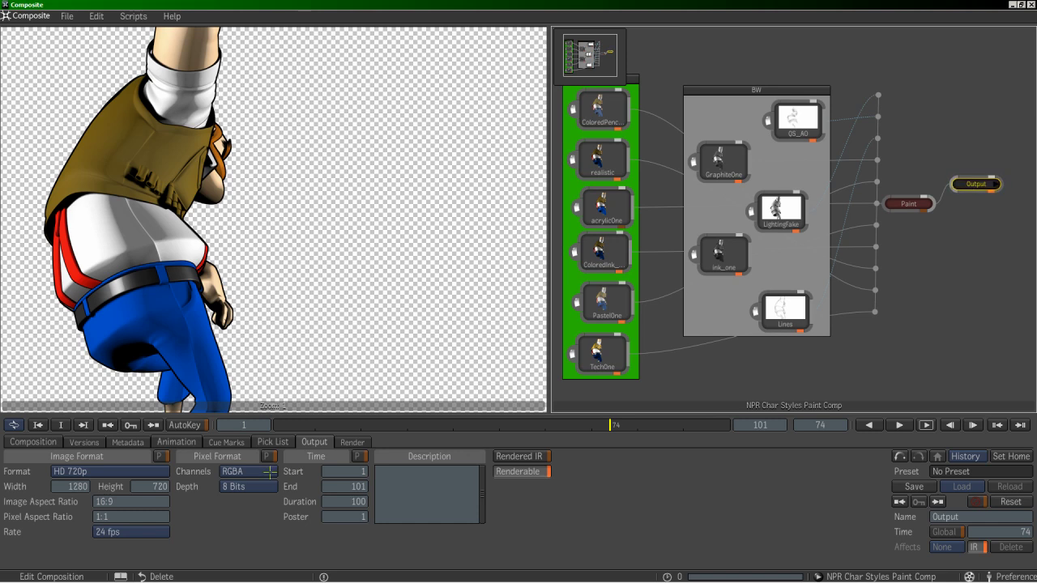
pyautogui.click(233, 486)
pyautogui.click(234, 481)
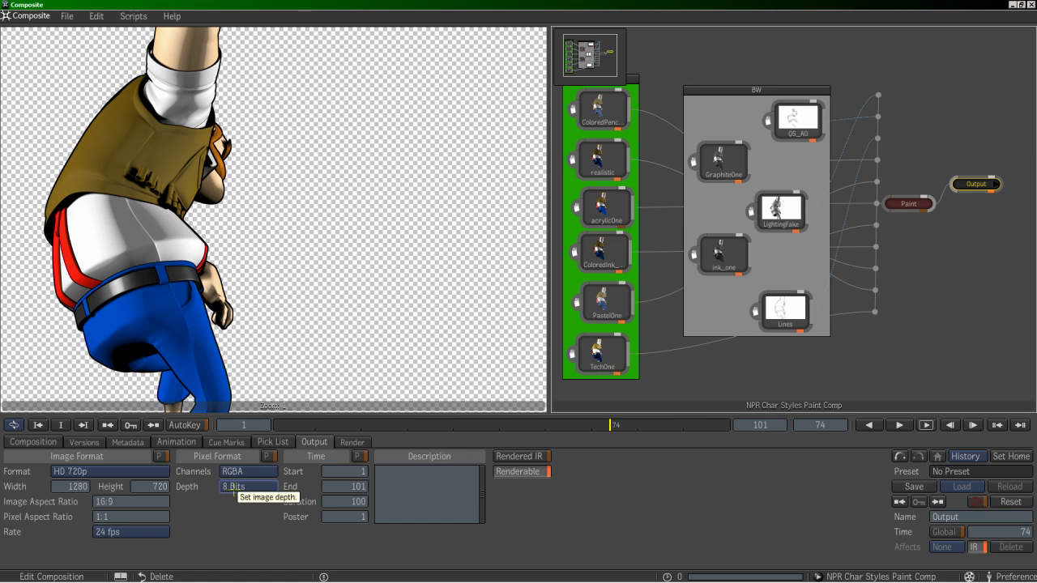
pyautogui.click(232, 487)
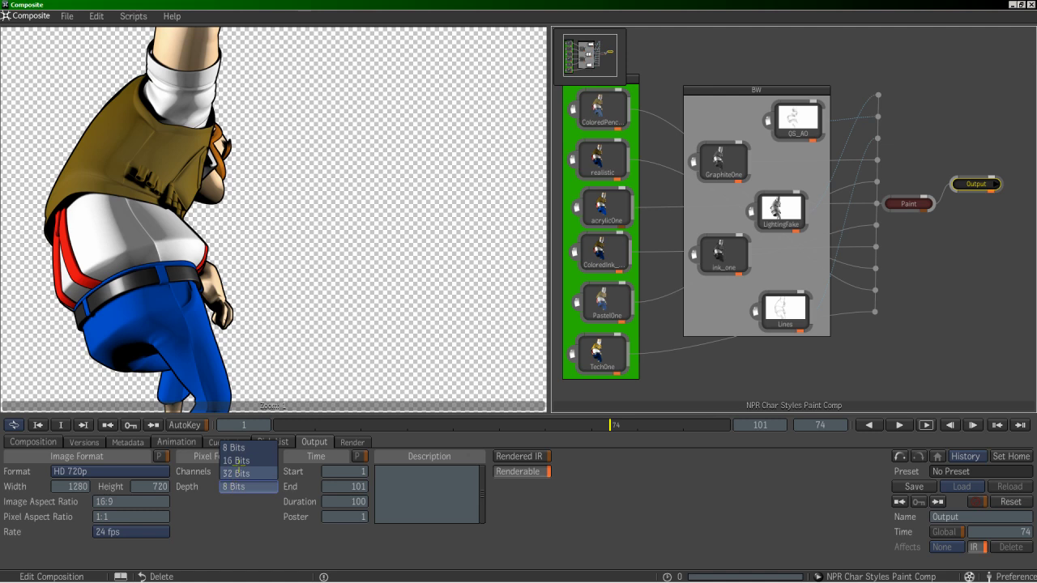
pyautogui.click(240, 459)
pyautogui.click(239, 485)
pyautogui.click(226, 447)
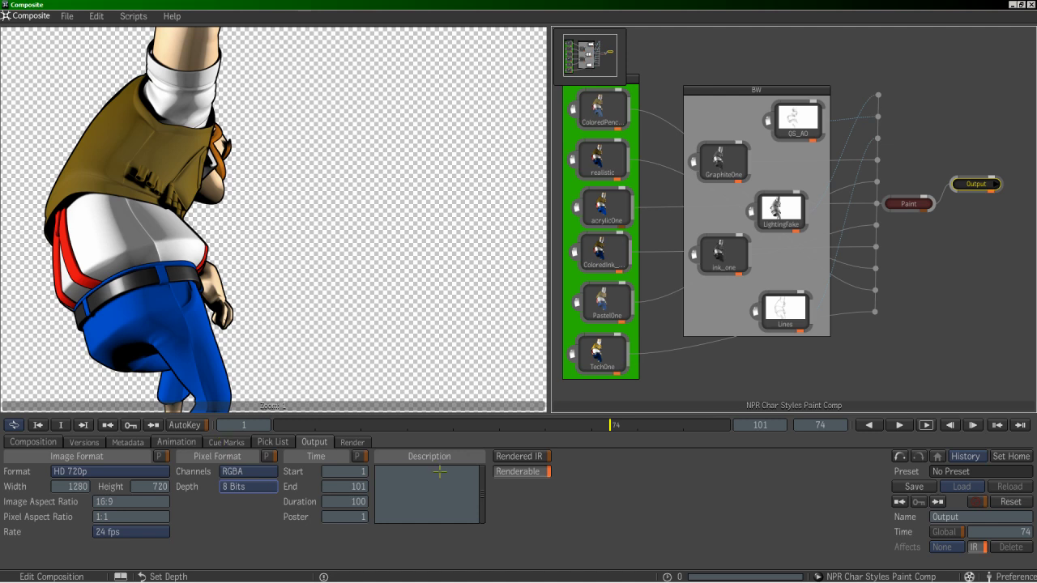
pyautogui.click(219, 487)
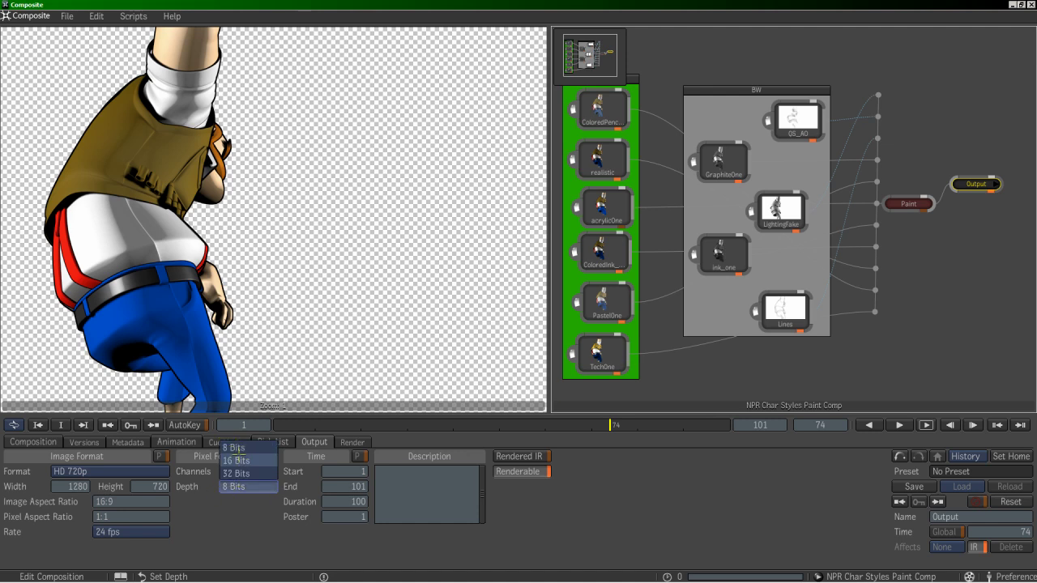
pyautogui.click(248, 443)
# - Compare the Color group's renders by viewing acrylicOne, ColoredInk_one, PastelOne, TechOne, realistic and ColoredPencilOne
pyautogui.moveTo(982, 180); pyautogui.dragTo(990, 185)
pyautogui.click(606, 207)
pyautogui.click(606, 252)
pyautogui.click(606, 302)
pyautogui.click(597, 350)
pyautogui.click(601, 302)
pyautogui.click(601, 253)
pyautogui.click(601, 207)
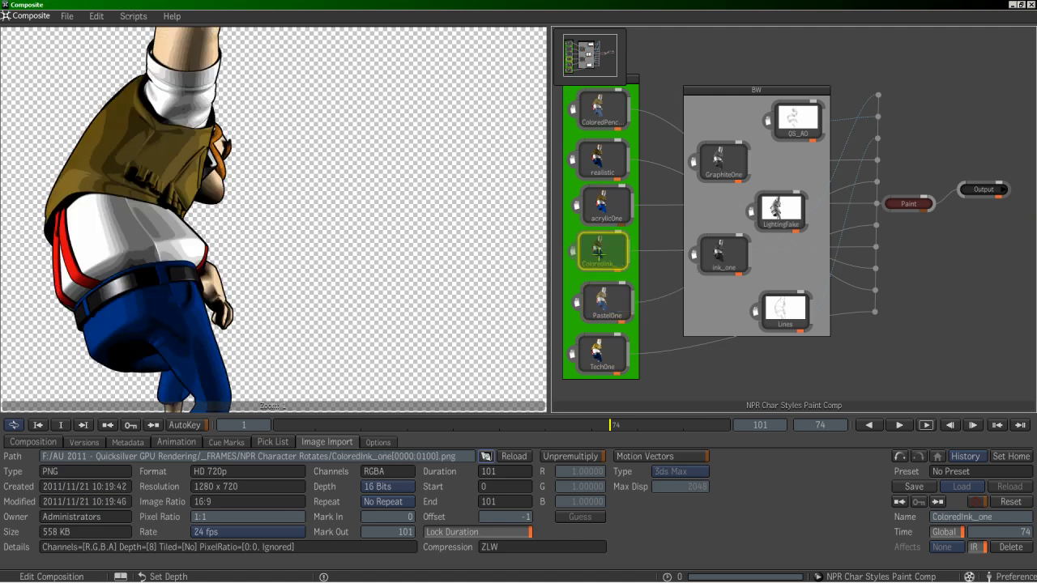
pyautogui.click(600, 166)
pyautogui.click(601, 109)
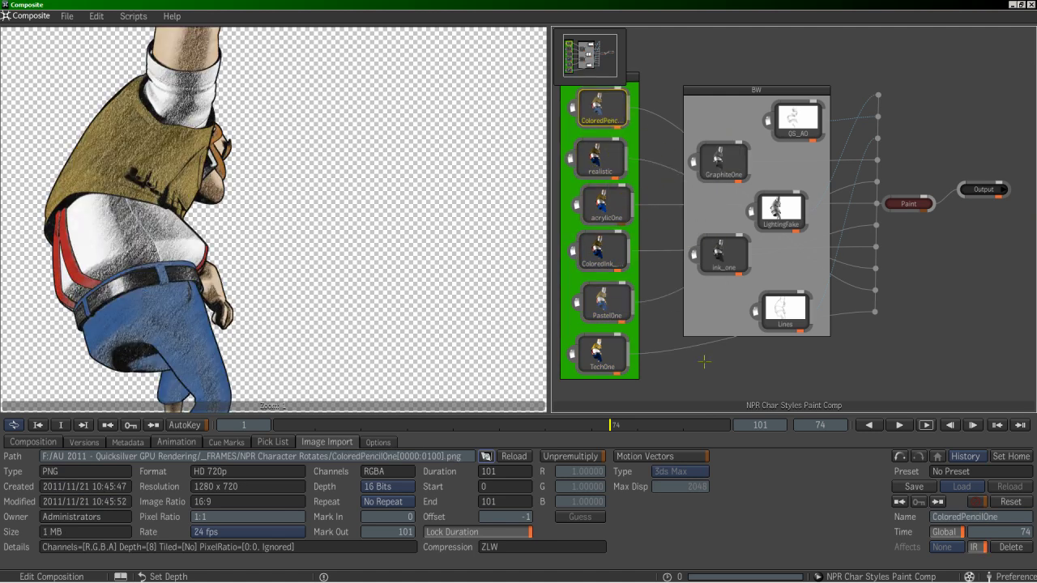
# - View the Output node's result and scrub the timeline to frame 30
pyautogui.click(982, 191)
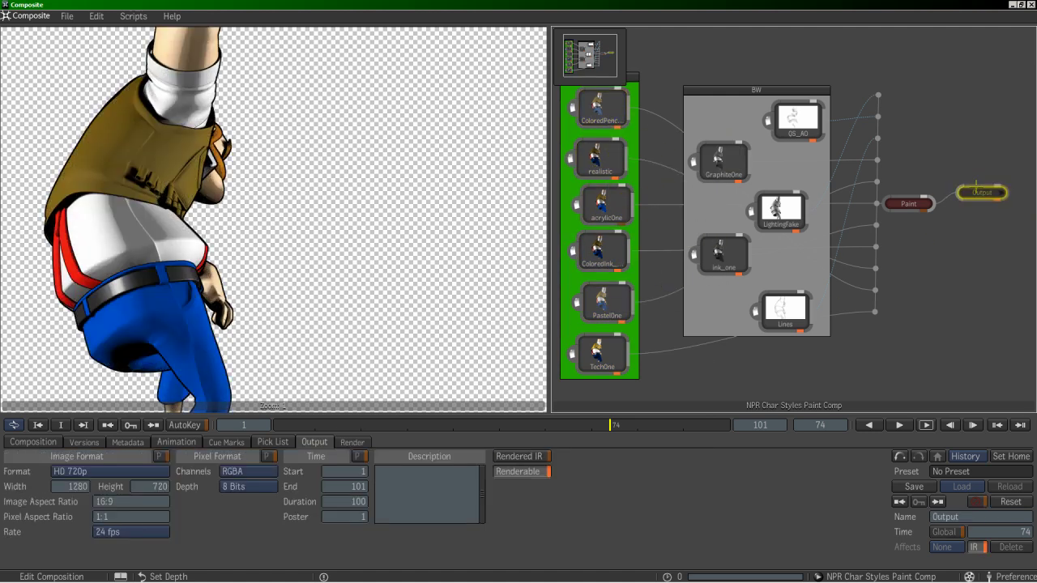
pyautogui.moveTo(522, 416); pyautogui.dragTo(408, 423)
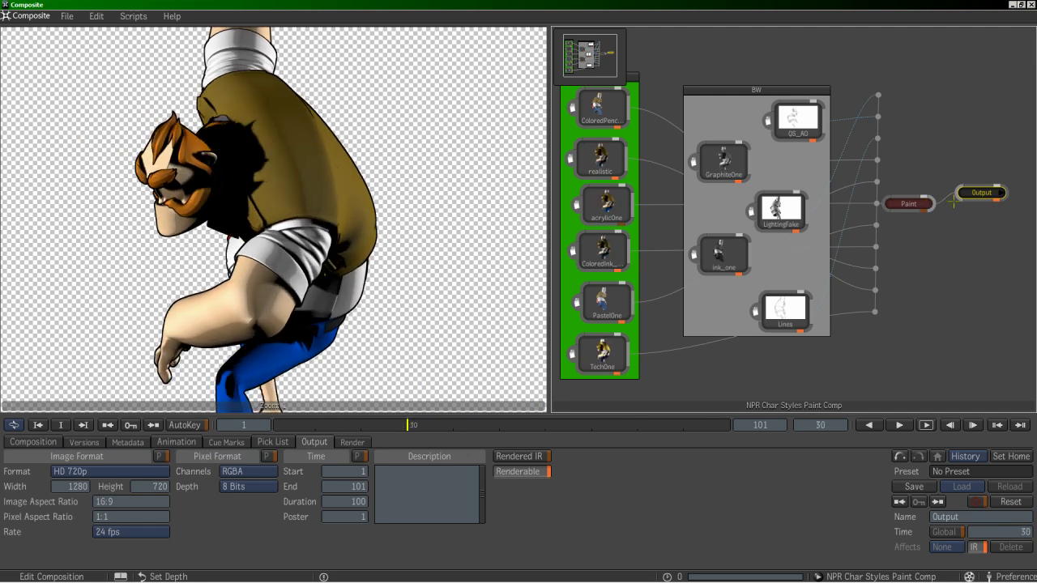
pyautogui.moveTo(980, 194); pyautogui.dragTo(977, 191)
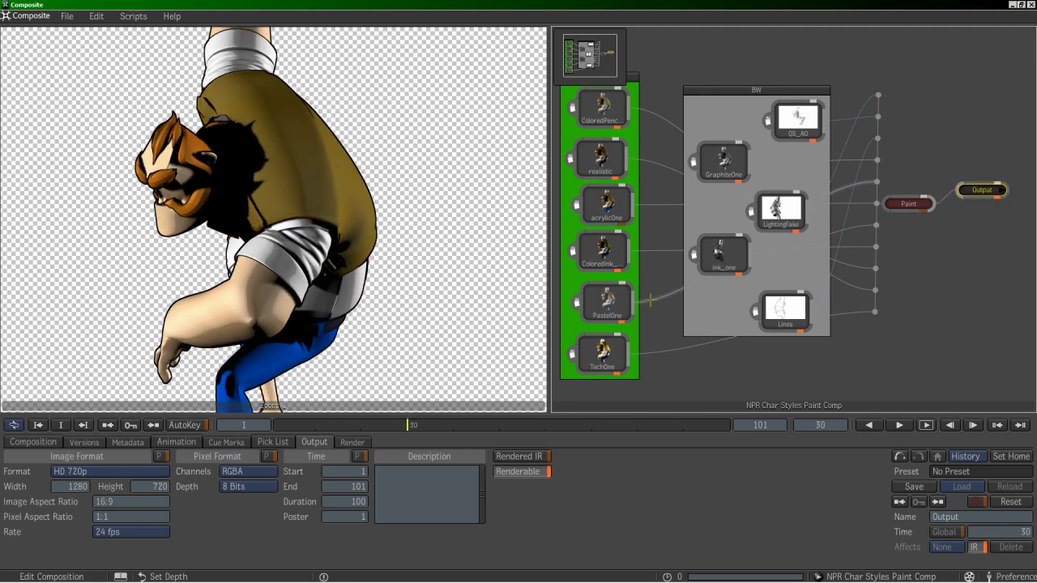
# - Switch the Output node's pixel depth to 16 Bits at frame 30 and revert it to 8 Bits
pyautogui.click(239, 486)
pyautogui.click(231, 461)
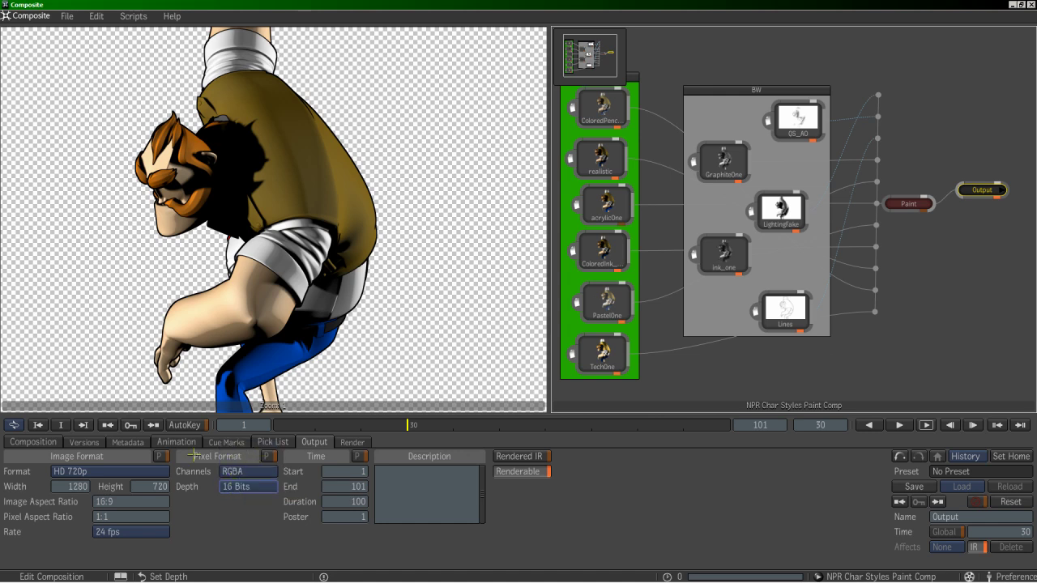
pyautogui.click(243, 486)
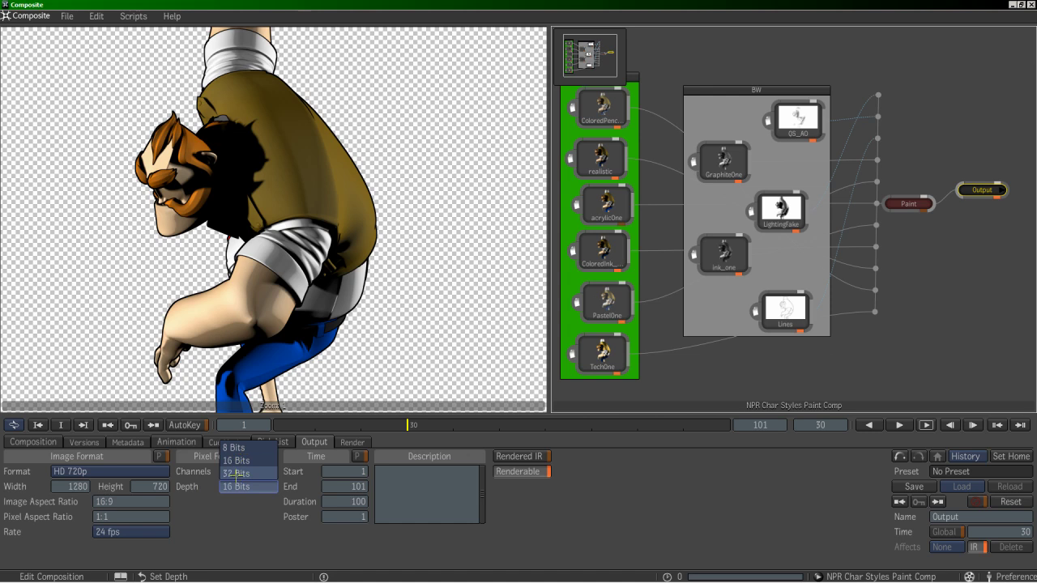
pyautogui.click(247, 446)
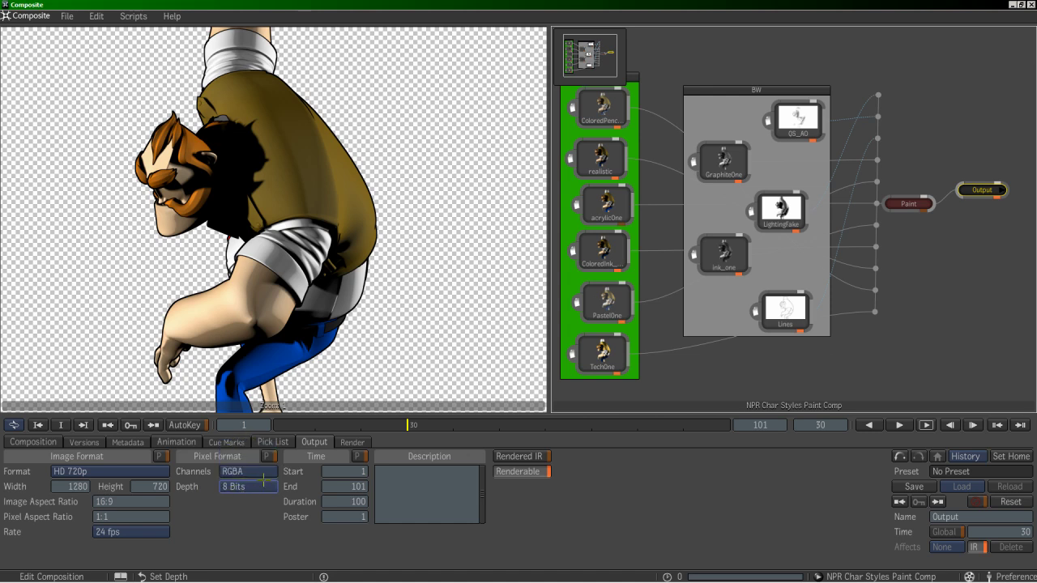
# - Return the timeline to frame 1 and show the Paint node's layer and brush settings
pyautogui.moveTo(359, 426); pyautogui.dragTo(255, 429)
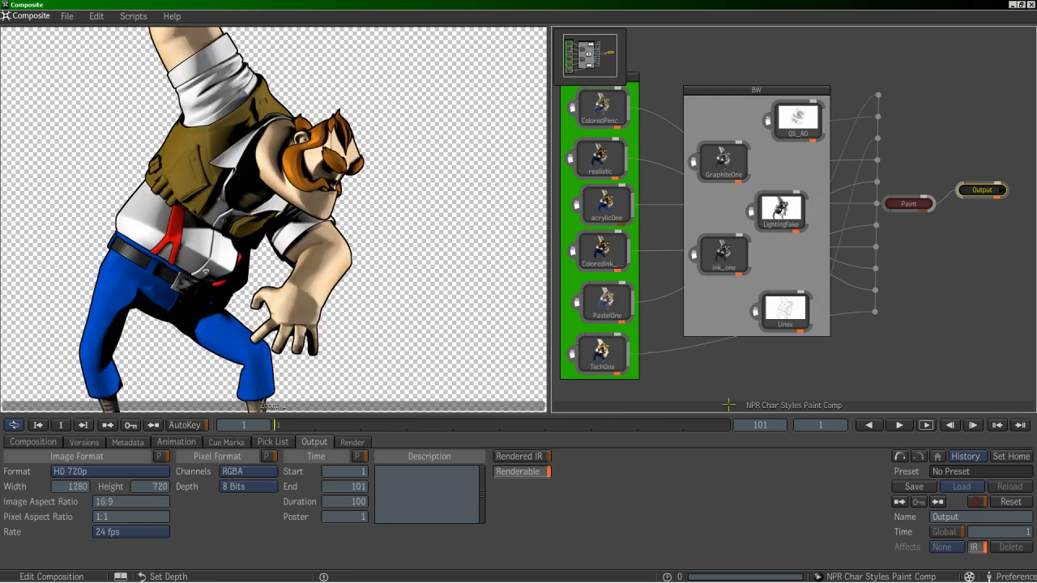
pyautogui.click(897, 200)
pyautogui.moveTo(738, 369); pyautogui.dragTo(752, 254, button='middle')
# - Add a Blend & Comp node from the Composition tools in the empty area below the BW group
pyautogui.press('Tab')
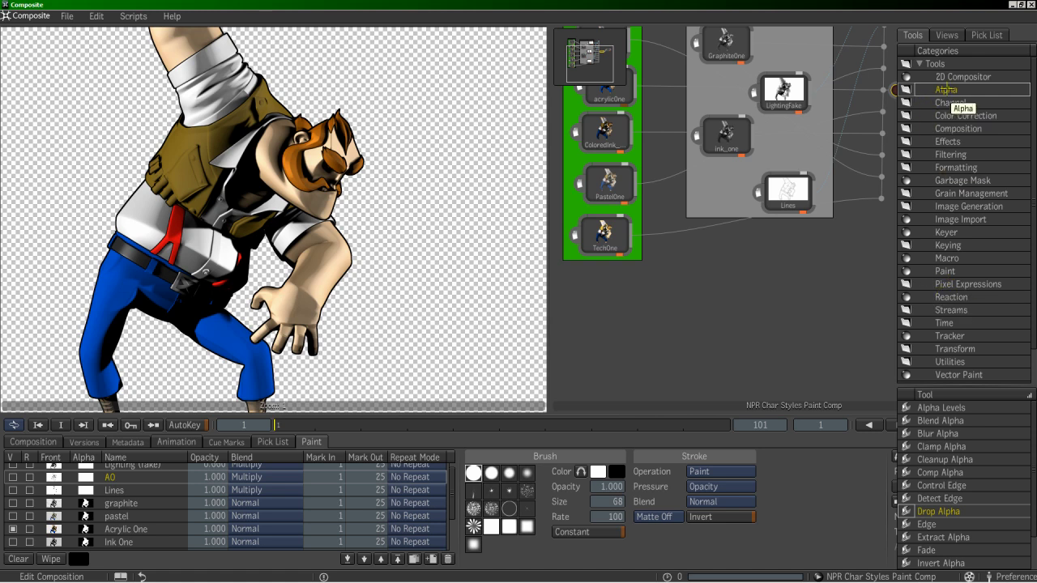
pyautogui.click(930, 130)
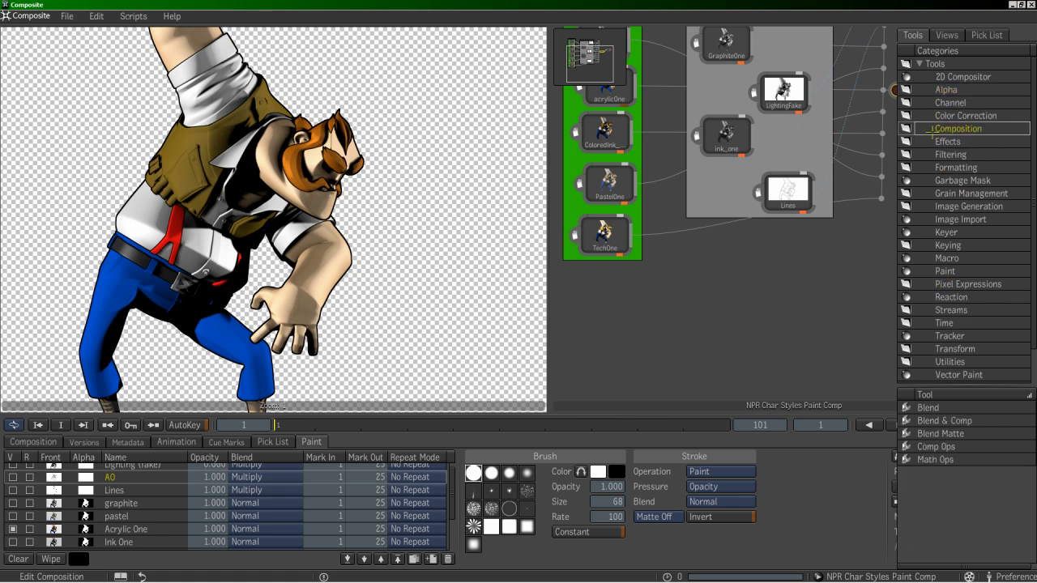
pyautogui.click(944, 420)
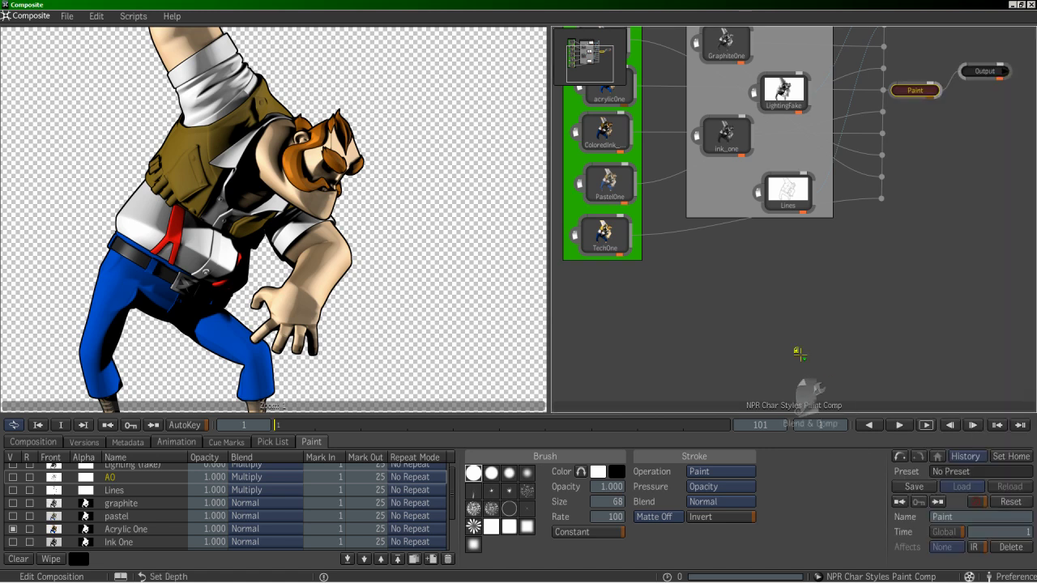
pyautogui.click(777, 317)
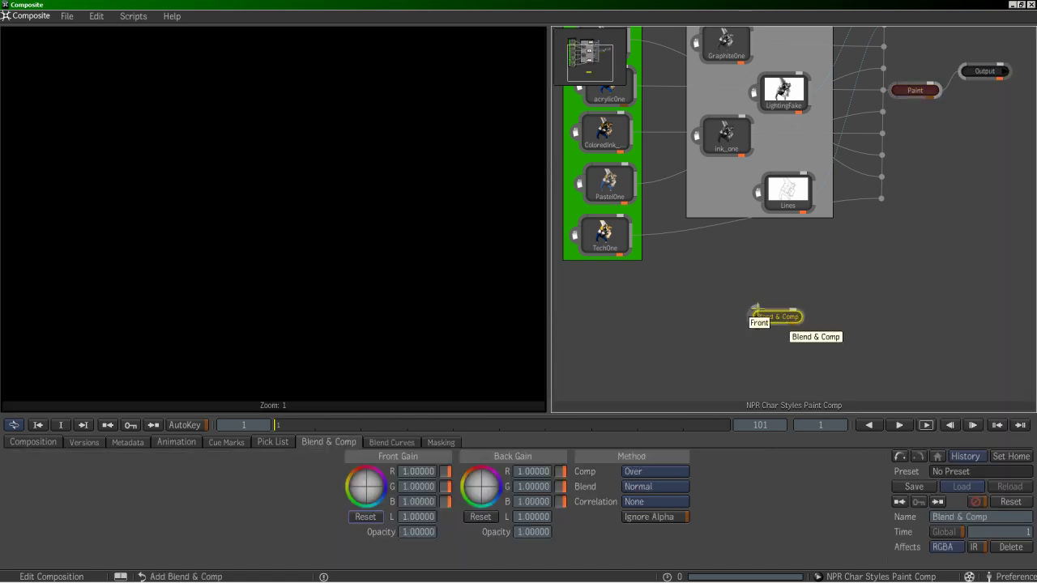
pyautogui.moveTo(752, 314); pyautogui.dragTo(700, 325)
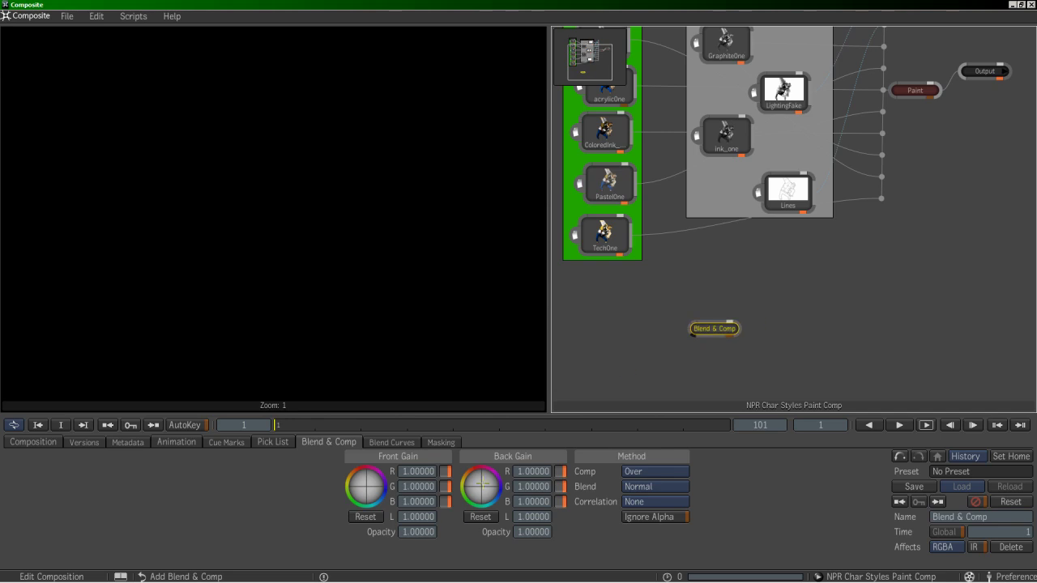
# - Set the Blend & Comp node's blend mode to Hard Mix, shift the node sideways and delete it
pyautogui.click(635, 486)
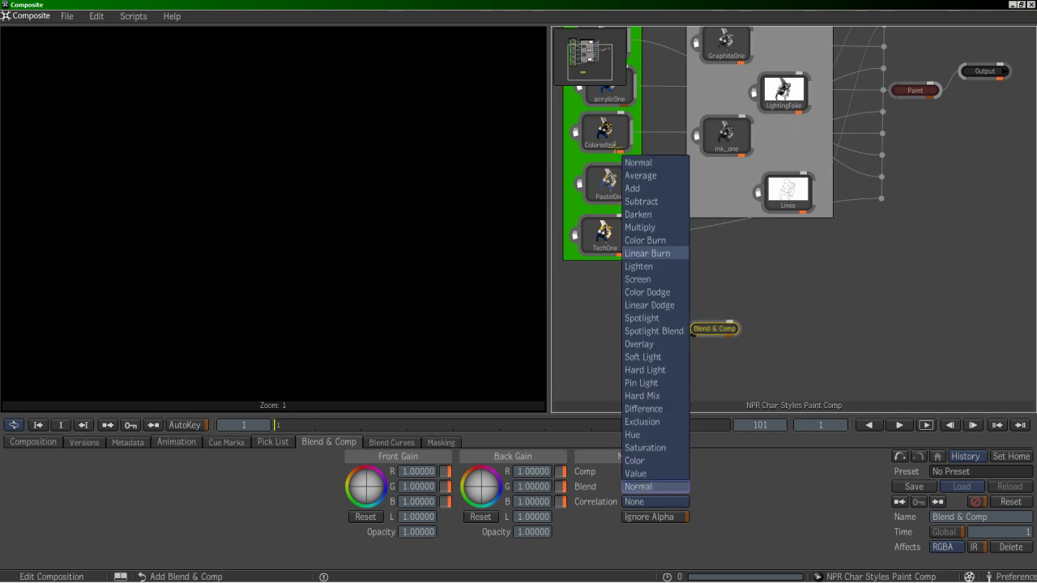
pyautogui.click(680, 393)
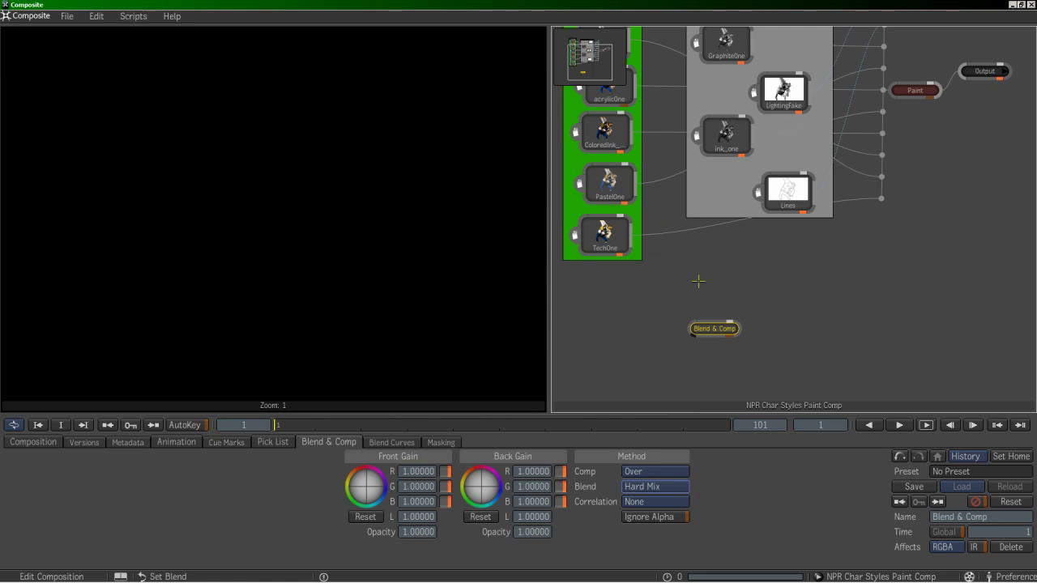
pyautogui.moveTo(736, 329); pyautogui.dragTo(666, 328)
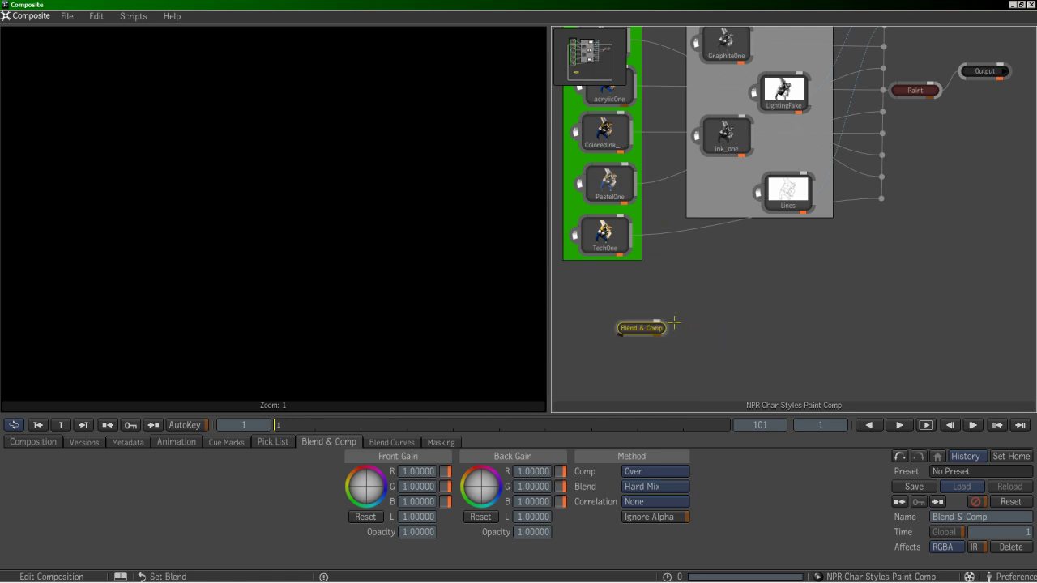
pyautogui.press('Delete')
# - Add a new Paint node from the tool list in the empty area below the BW group
pyautogui.press('Tab')
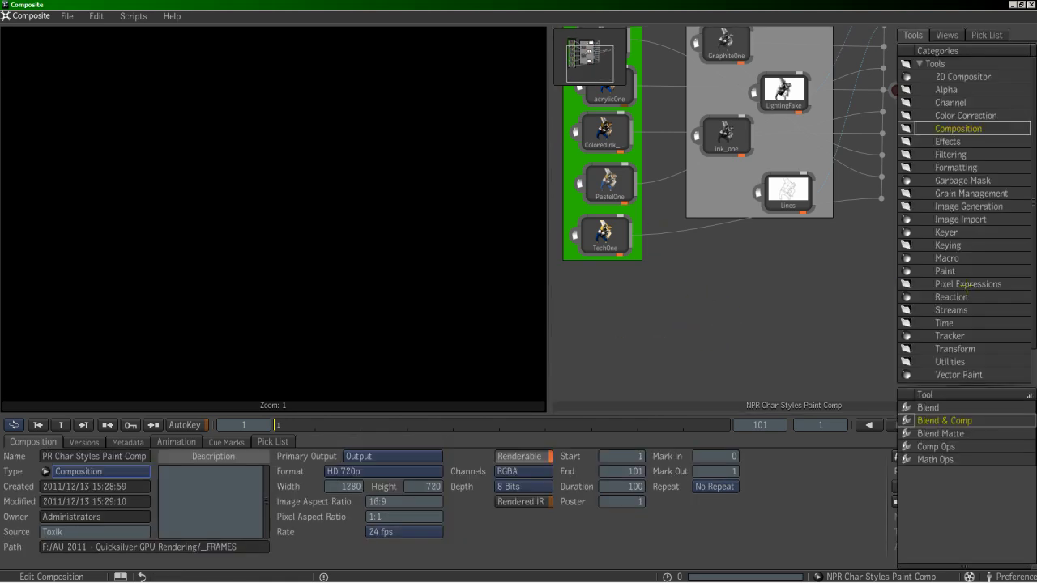
pyautogui.click(911, 274)
pyautogui.doubleClick(907, 271)
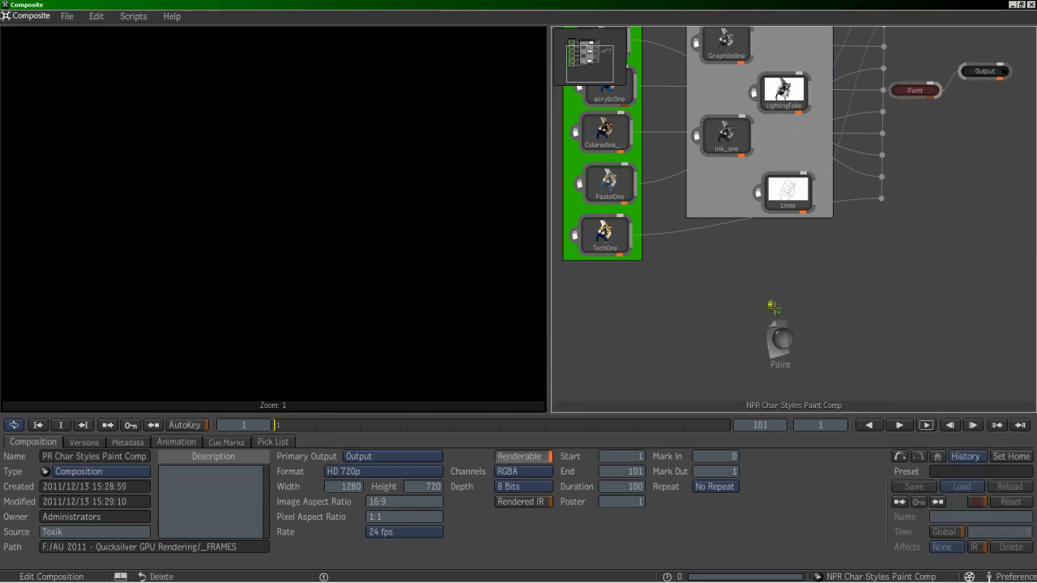
pyautogui.click(750, 316)
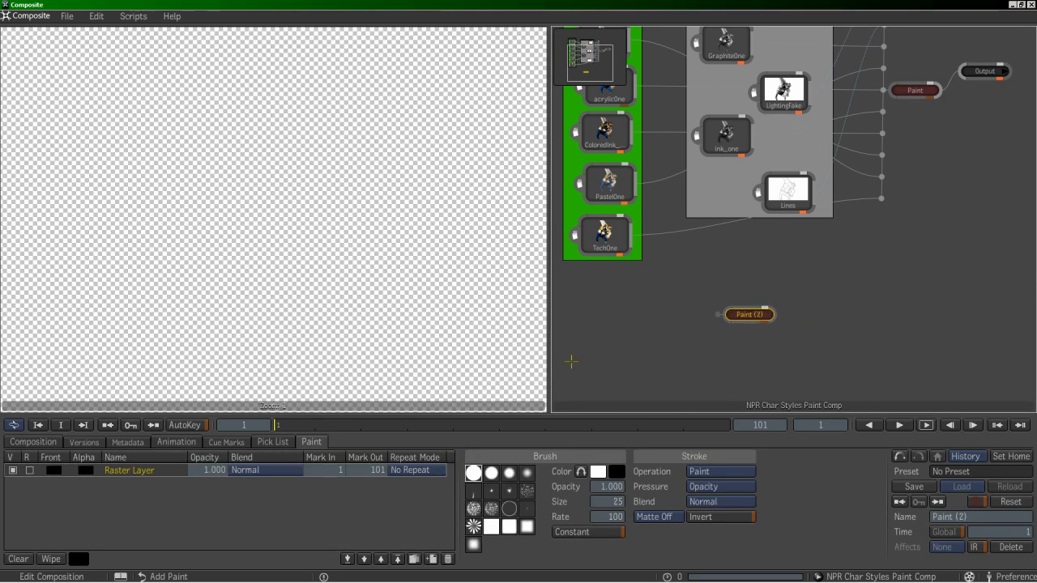
# - Set the brush color to pure red and paint a looping freehand stroke across the canvas
pyautogui.click(598, 471)
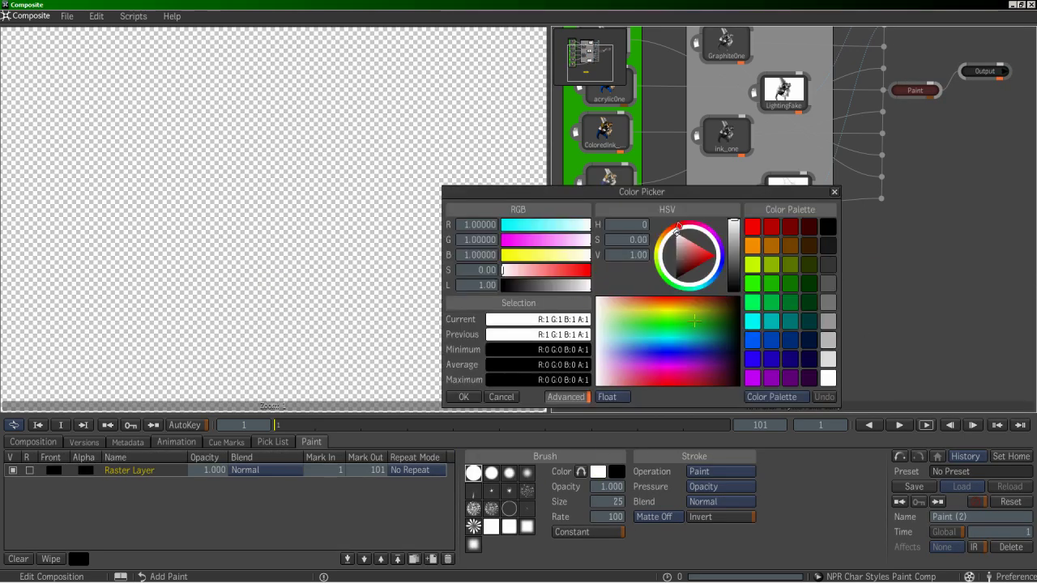
pyautogui.moveTo(600, 81); pyautogui.dragTo(616, 129)
pyautogui.click(753, 228)
pyautogui.click(464, 397)
pyautogui.moveTo(241, 201)
pyautogui.mouseDown()
pyautogui.moveTo(180, 193)
pyautogui.moveTo(300, 243)
pyautogui.moveTo(446, 217)
pyautogui.moveTo(405, 271)
pyautogui.mouseUp()
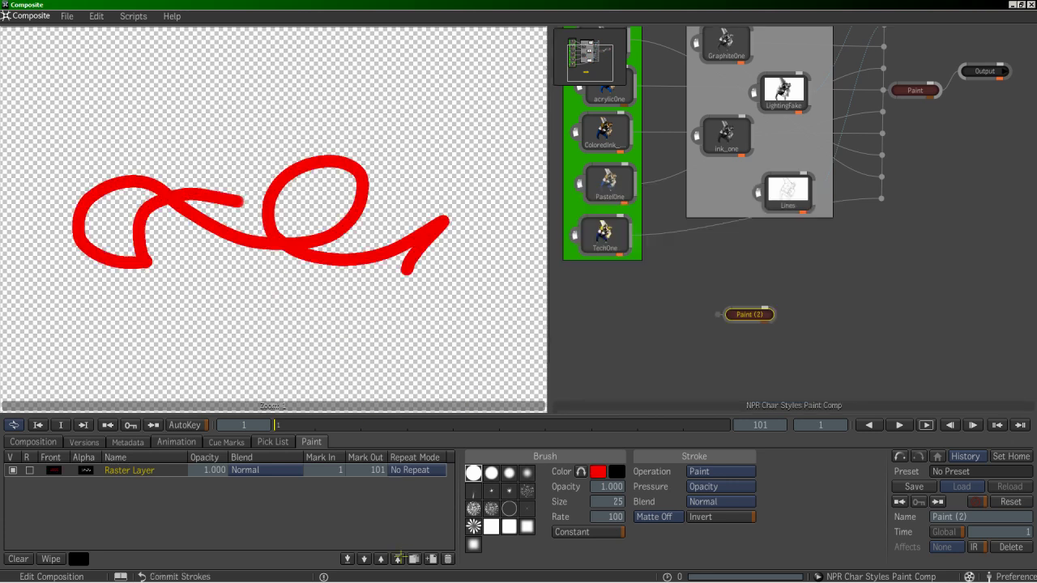
# - Add a second raster layer and paint bright green freehand strokes over the red stroke
pyautogui.click(431, 559)
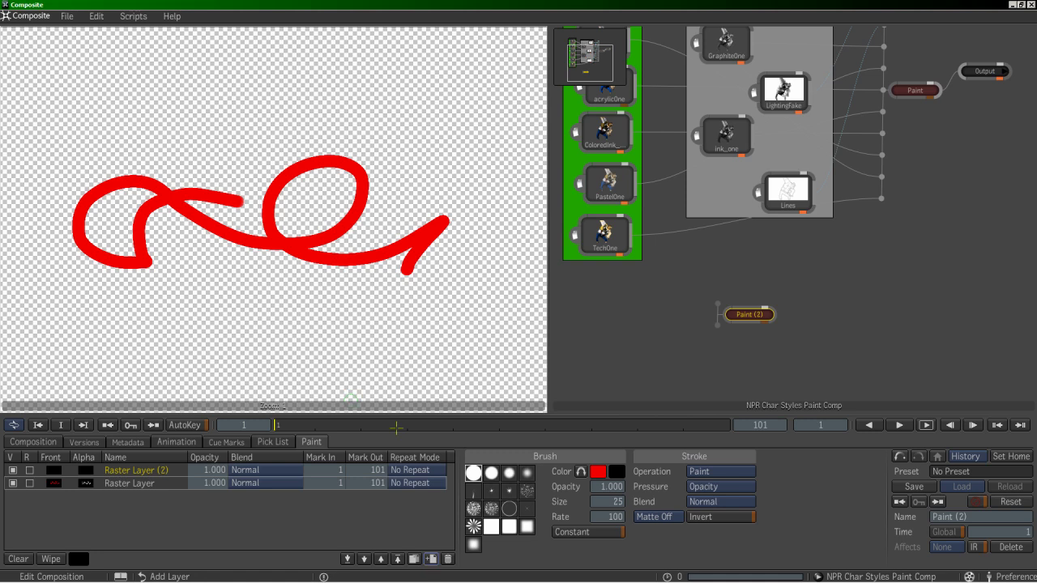
pyautogui.click(596, 473)
pyautogui.click(629, 282)
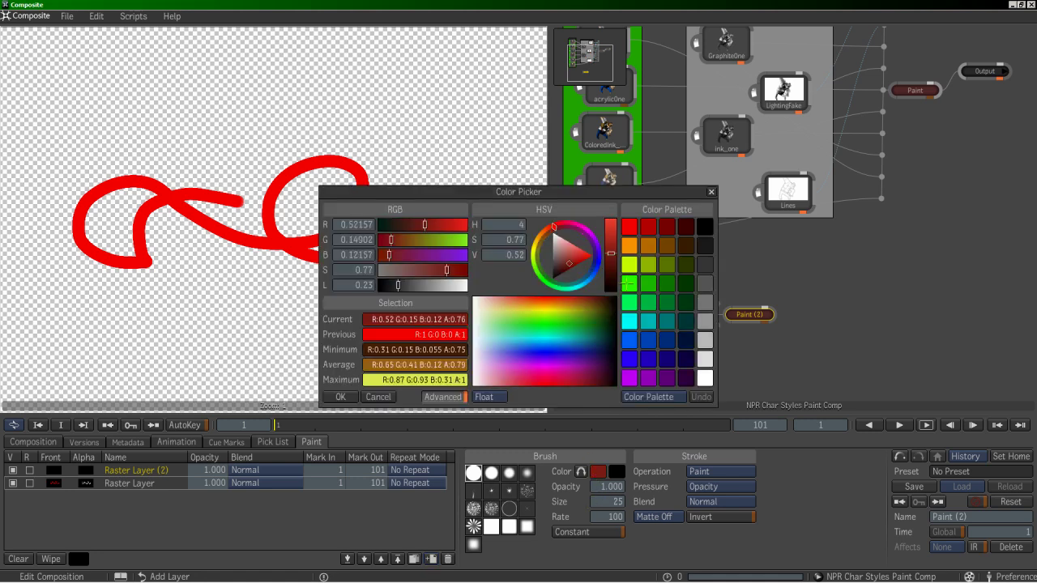
pyautogui.click(340, 397)
pyautogui.moveTo(174, 128); pyautogui.dragTo(150, 196)
pyautogui.moveTo(165, 161)
pyautogui.mouseDown()
pyautogui.moveTo(349, 291)
pyautogui.moveTo(386, 306)
pyautogui.mouseUp()
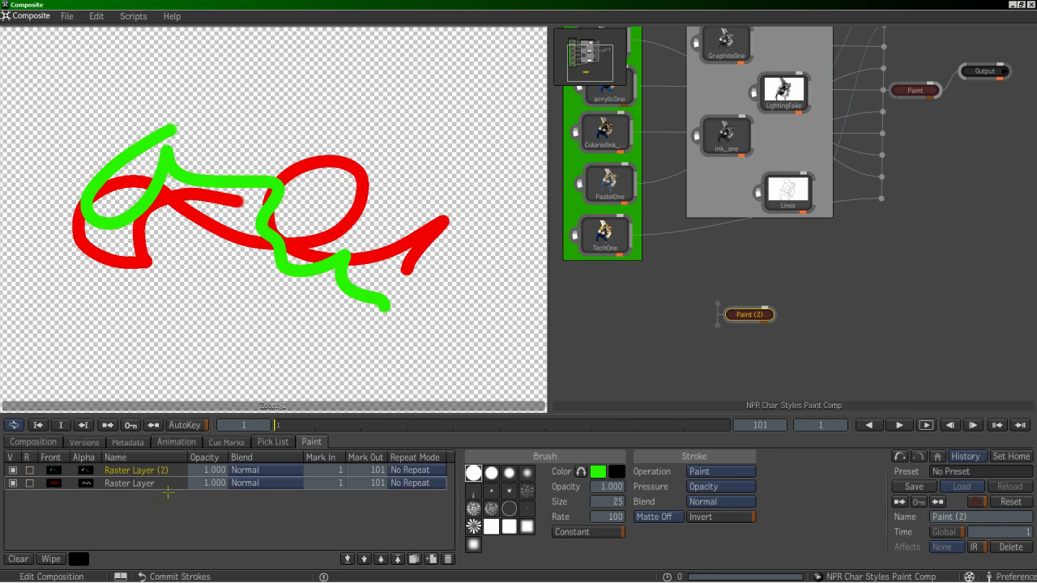
# - Show the blend mode options of the upper raster layer, shift the Paint (2) node and delete it
pyautogui.moveTo(223, 471)
pyautogui.mouseDown()
pyautogui.moveTo(176, 476)
pyautogui.moveTo(243, 472)
pyautogui.mouseUp()
pyautogui.click(252, 470)
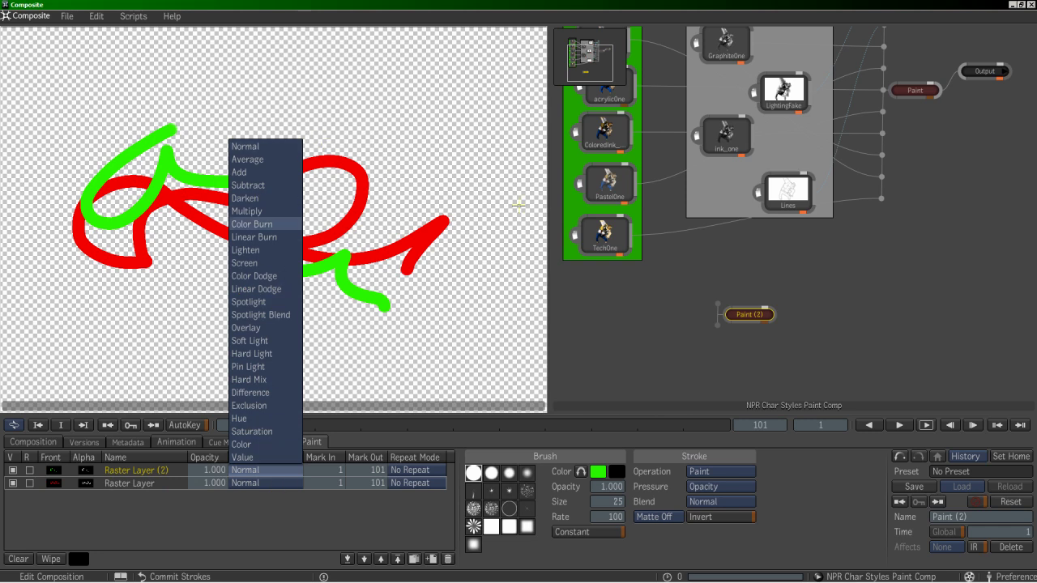
pyautogui.click(750, 315)
pyautogui.moveTo(749, 315); pyautogui.dragTo(743, 319)
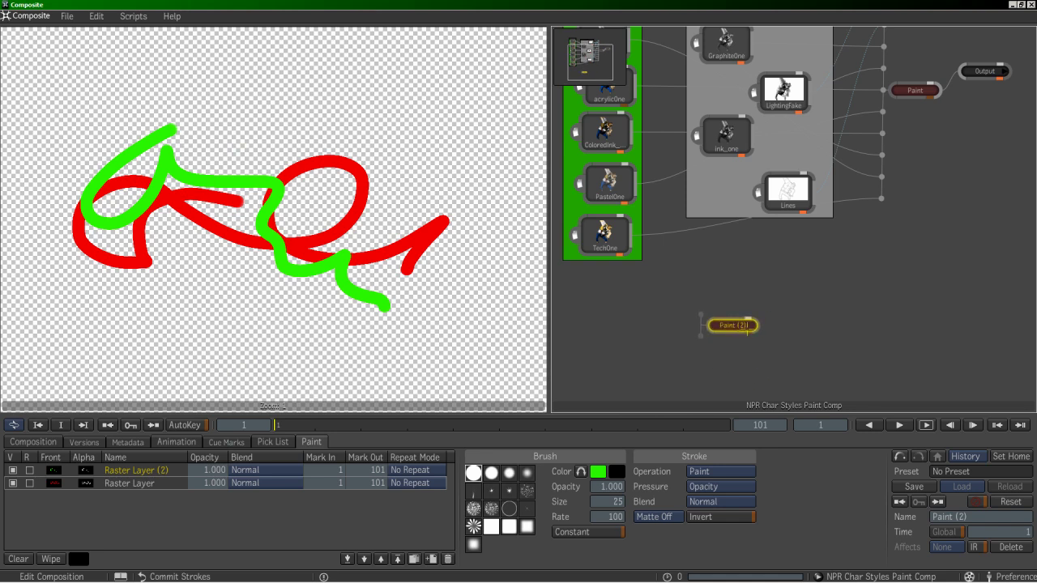
pyautogui.press('Delete')
# - Add a fresh Paint node and position it just below the BW group
pyautogui.press('Tab')
pyautogui.moveTo(951, 270)
pyautogui.mouseDown()
pyautogui.moveTo(899, 270)
pyautogui.moveTo(799, 301)
pyautogui.mouseUp()
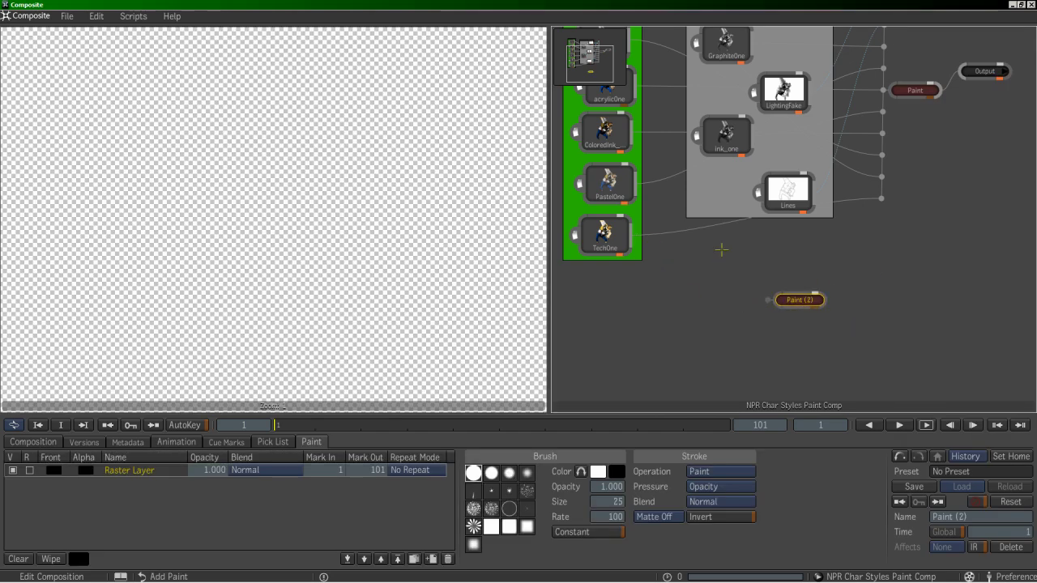
pyautogui.moveTo(741, 296)
pyautogui.mouseDown(button='middle')
pyautogui.moveTo(653, 345)
pyautogui.moveTo(647, 279)
pyautogui.mouseUp(button='middle')
pyautogui.moveTo(754, 335); pyautogui.dragTo(778, 324)
pyautogui.moveTo(678, 305)
pyautogui.mouseDown(button='middle')
pyautogui.moveTo(629, 335)
pyautogui.moveTo(728, 376)
pyautogui.mouseUp(button='middle')
pyautogui.moveTo(847, 381)
pyautogui.mouseDown()
pyautogui.moveTo(935, 261)
pyautogui.moveTo(822, 378)
pyautogui.mouseUp()
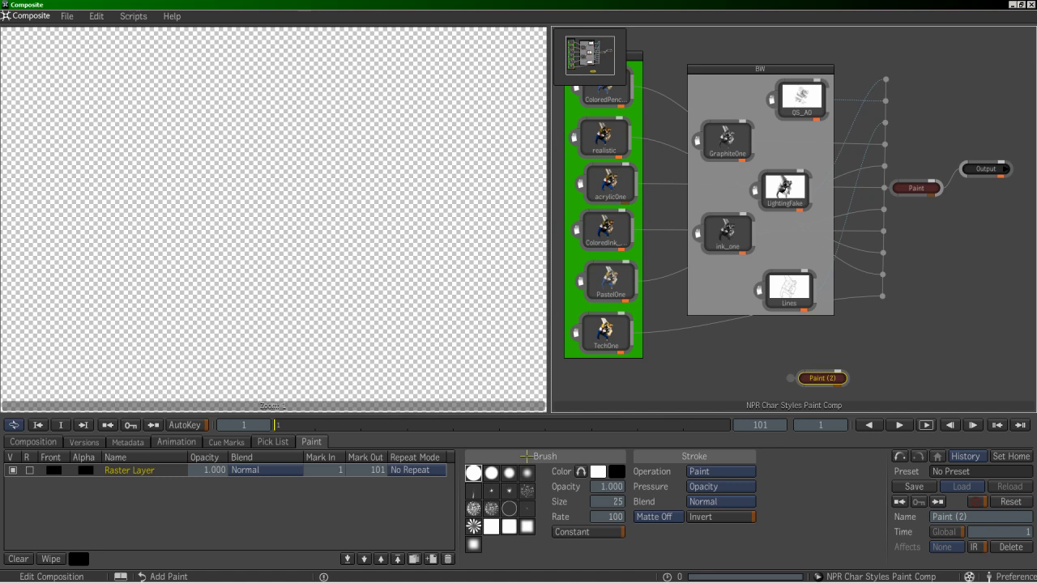
# - Add a second raster layer to the new Paint node and connect TechOne to its lower input
pyautogui.click(431, 559)
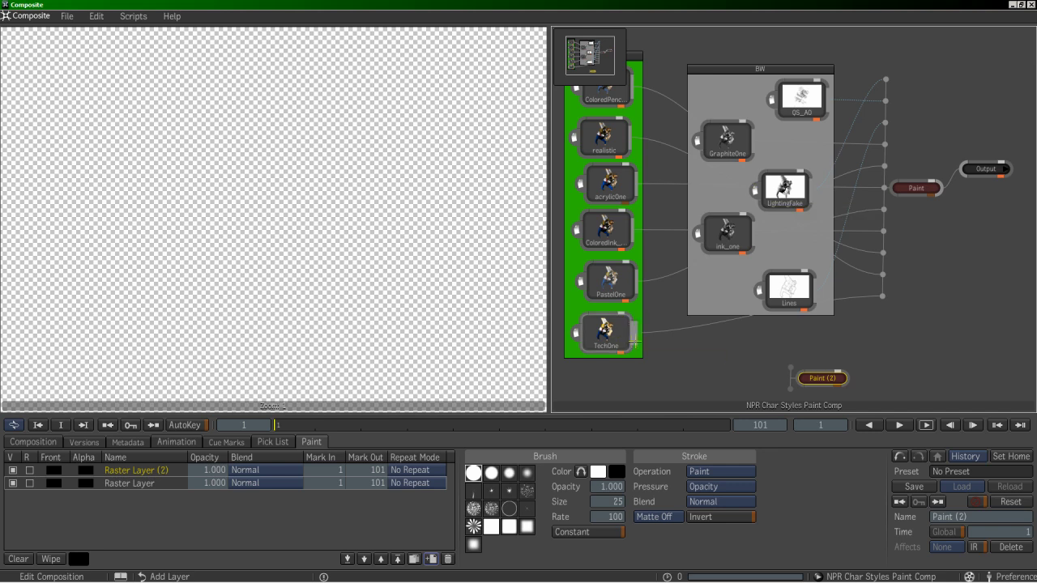
pyautogui.doubleClick(606, 332)
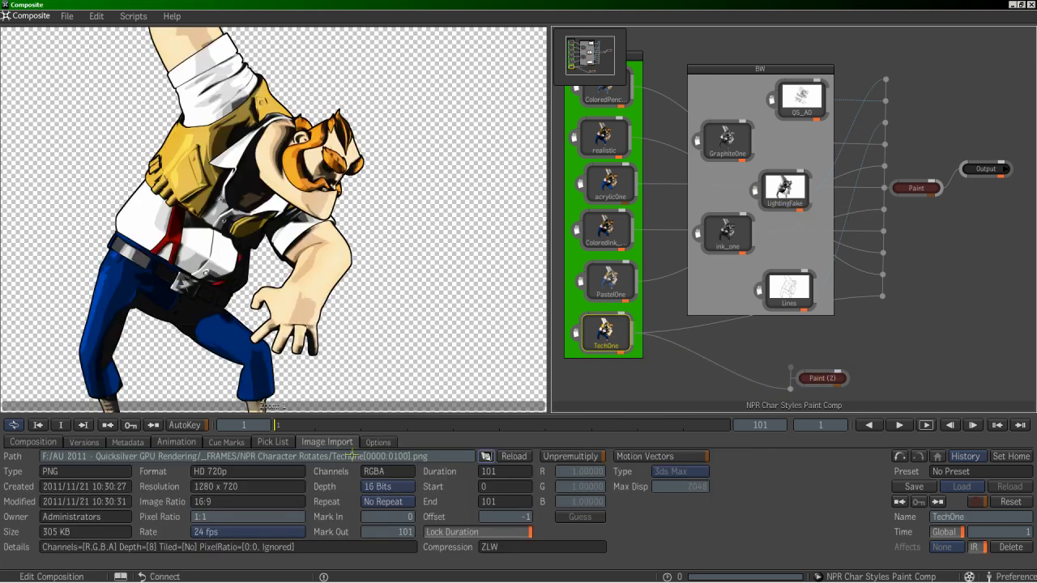
pyautogui.click(810, 378)
# - Rename the lower raster layer, fed by TechOne, as tech
pyautogui.click(152, 483)
pyautogui.doubleClick(151, 482)
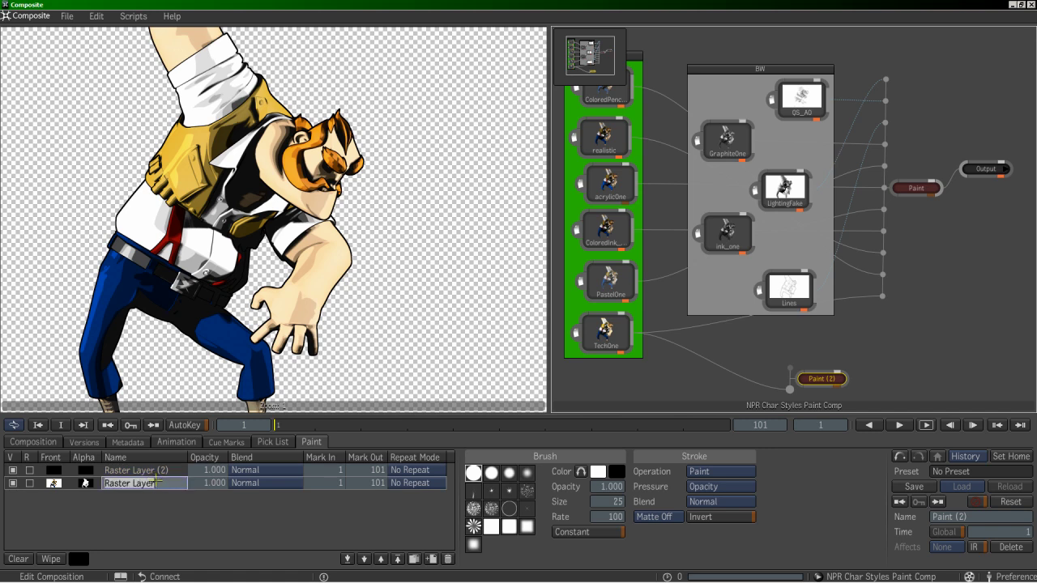
pyautogui.write('tech')
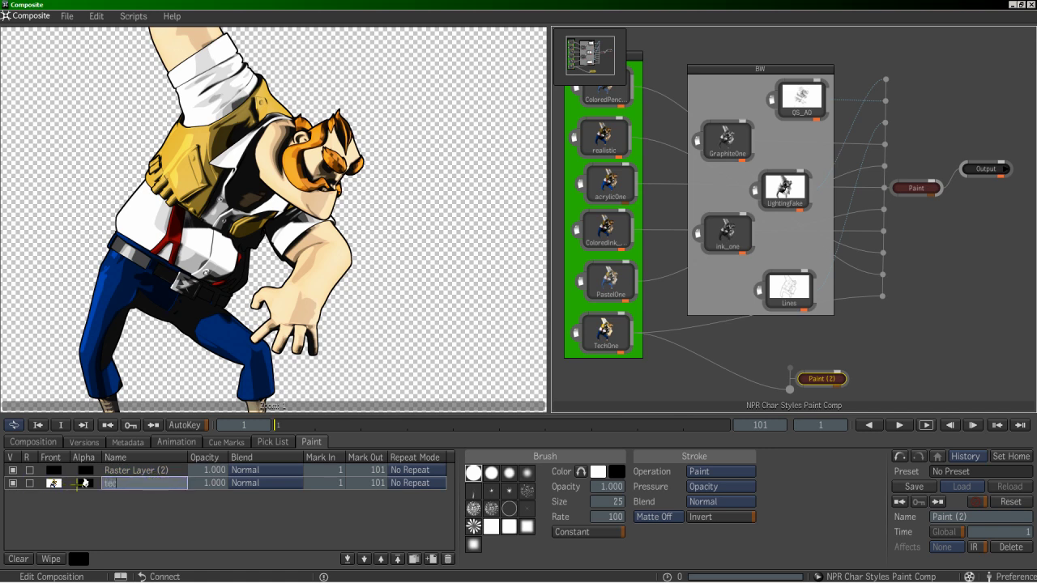
pyautogui.press('Return')
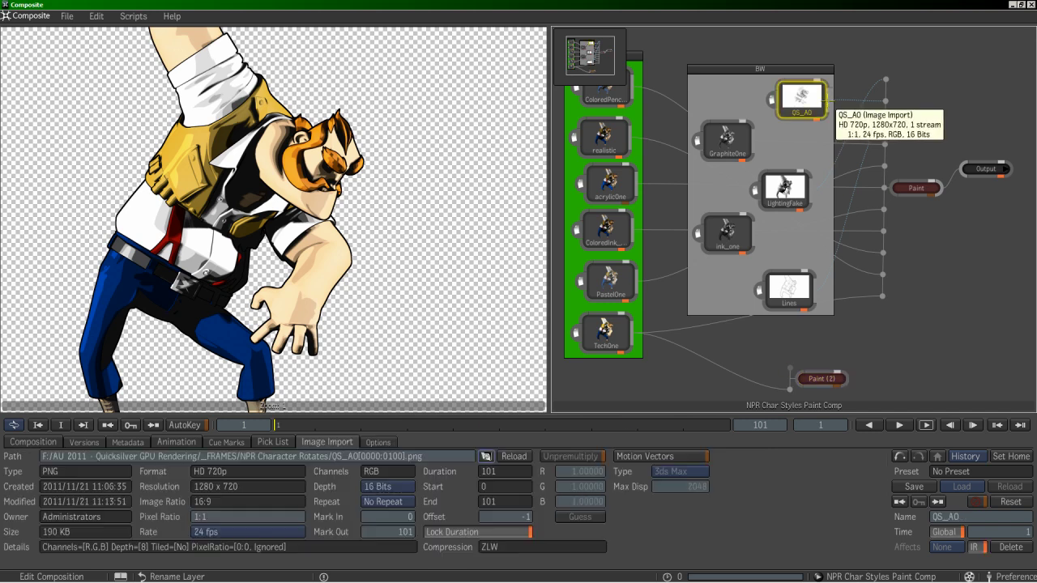
# - Connect QS_AO to the Paint (2) node's upper input and rename the upper raster layer as ao
pyautogui.click(825, 102)
pyautogui.click(820, 378)
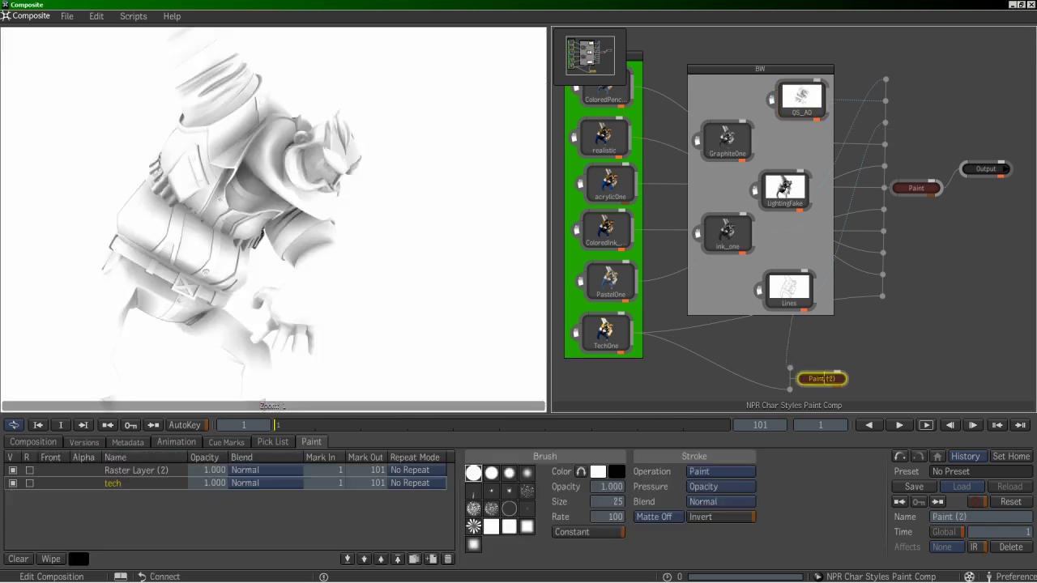
pyautogui.click(123, 470)
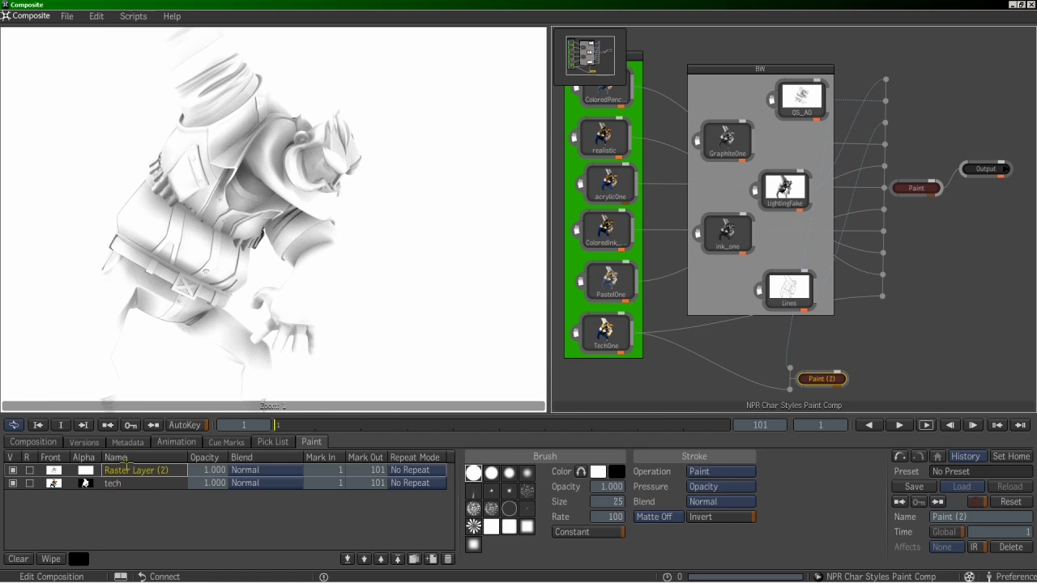
pyautogui.click(122, 469)
pyautogui.write('ao')
pyautogui.press('Return')
# - Set the ao layer's blend mode to Multiply, shift the Paint (2) node and delete it
pyautogui.click(247, 470)
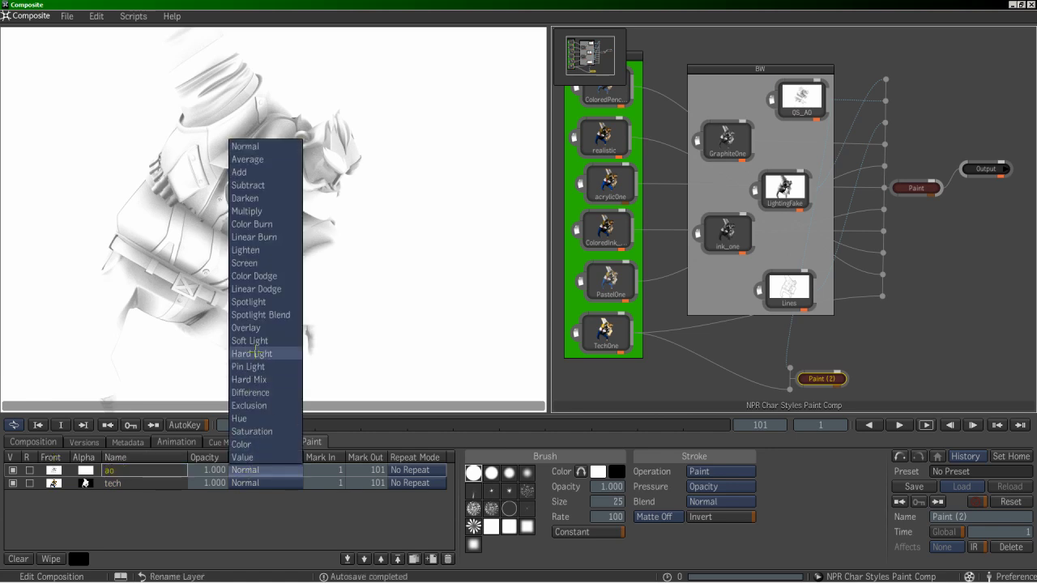
pyautogui.click(247, 210)
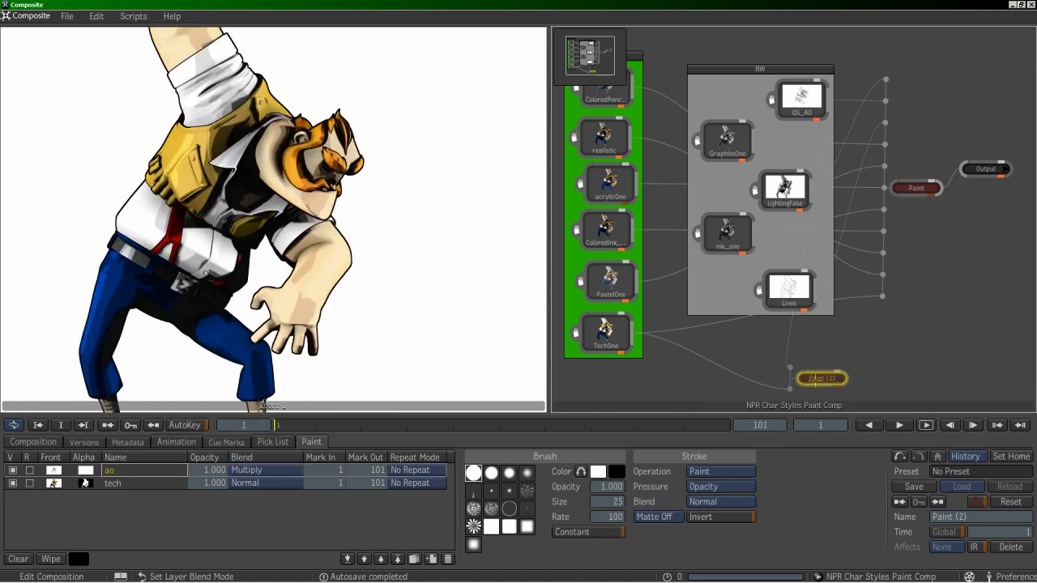
pyautogui.moveTo(216, 470)
pyautogui.mouseDown()
pyautogui.moveTo(168, 470)
pyautogui.moveTo(243, 470)
pyautogui.mouseUp()
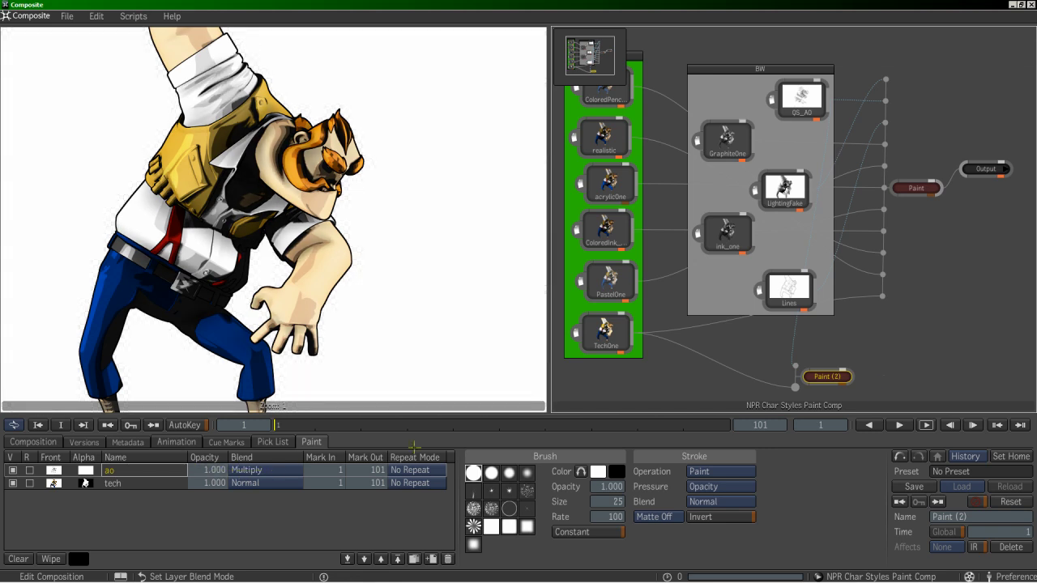
pyautogui.moveTo(828, 384)
pyautogui.mouseDown()
pyautogui.moveTo(828, 375)
pyautogui.moveTo(782, 375)
pyautogui.mouseUp()
pyautogui.press('Delete')
# - Rename the original Paint node as RE Comp and adjust its position between the BW group and the Output node
pyautogui.moveTo(914, 194)
pyautogui.mouseDown()
pyautogui.moveTo(891, 206)
pyautogui.moveTo(902, 205)
pyautogui.mouseUp()
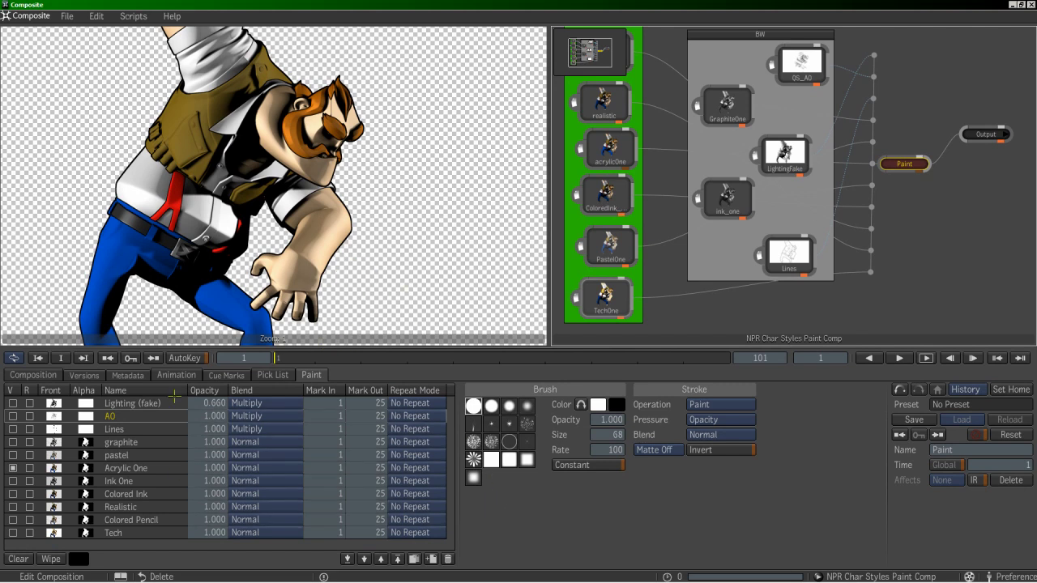
pyautogui.moveTo(907, 165); pyautogui.dragTo(902, 167)
pyautogui.click(959, 449)
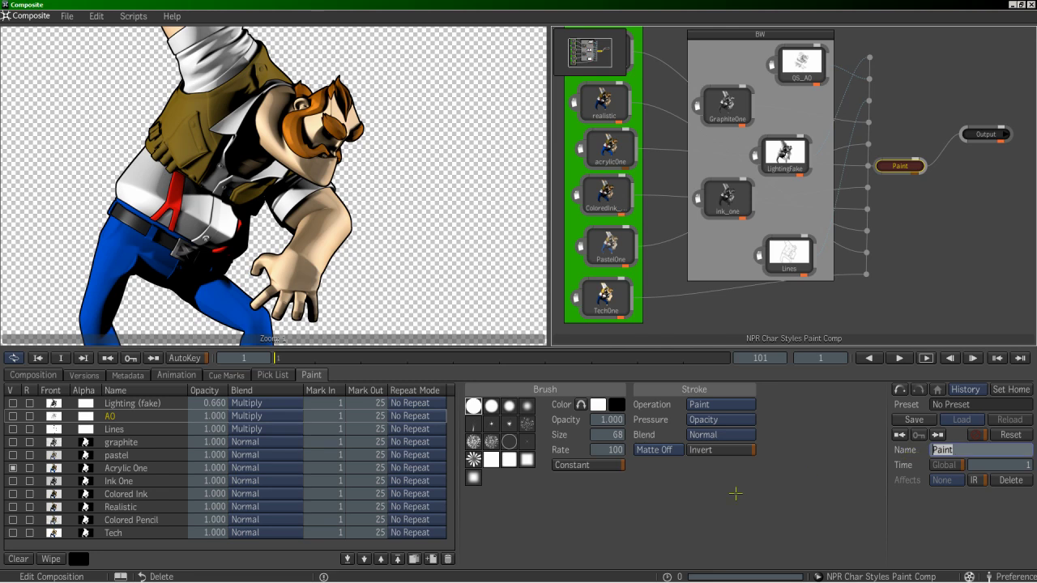
pyautogui.write('2DComp')
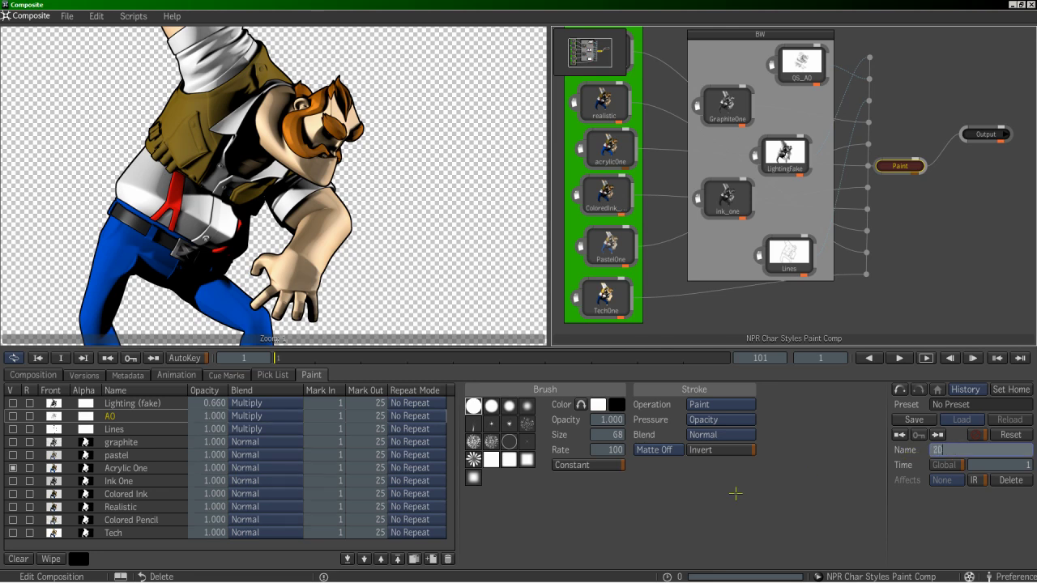
pyautogui.hotkey('ctrl', 'z')
pyautogui.hotkey('ctrl', 'z')
pyautogui.write('RE Comp')
pyautogui.press('Return')
pyautogui.moveTo(896, 167); pyautogui.dragTo(909, 170)
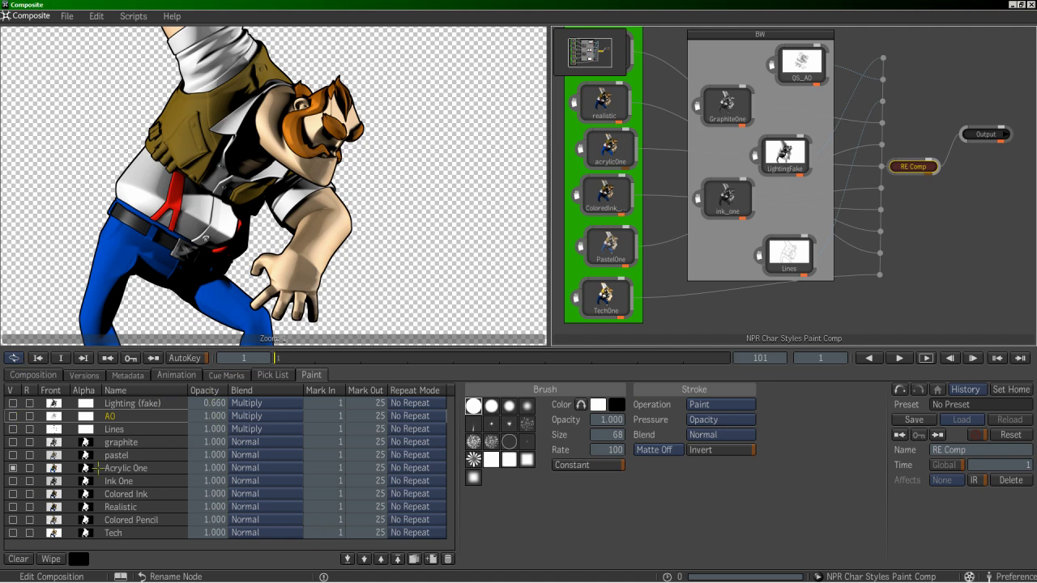
# - Show the Lighting (fake), AO and Lines layers and hide the Acrylic One layer
pyautogui.click(12, 403)
pyautogui.click(12, 468)
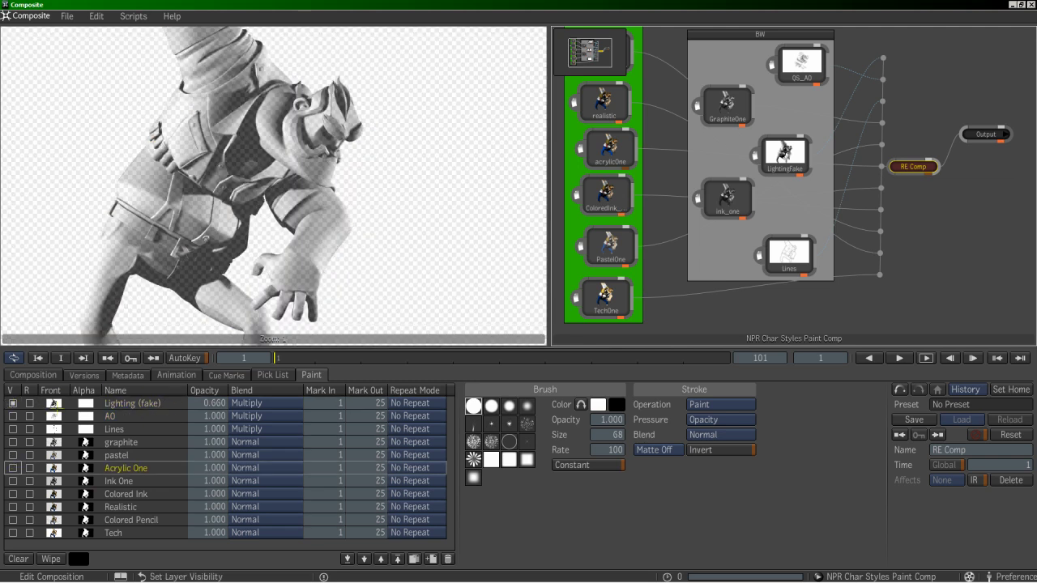
pyautogui.click(12, 417)
pyautogui.click(12, 429)
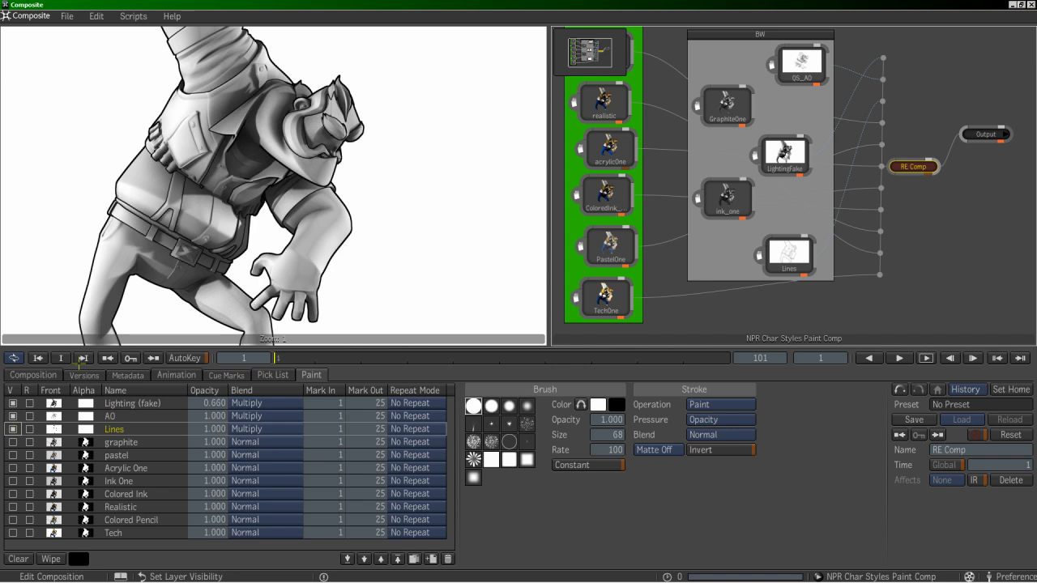
pyautogui.click(132, 402)
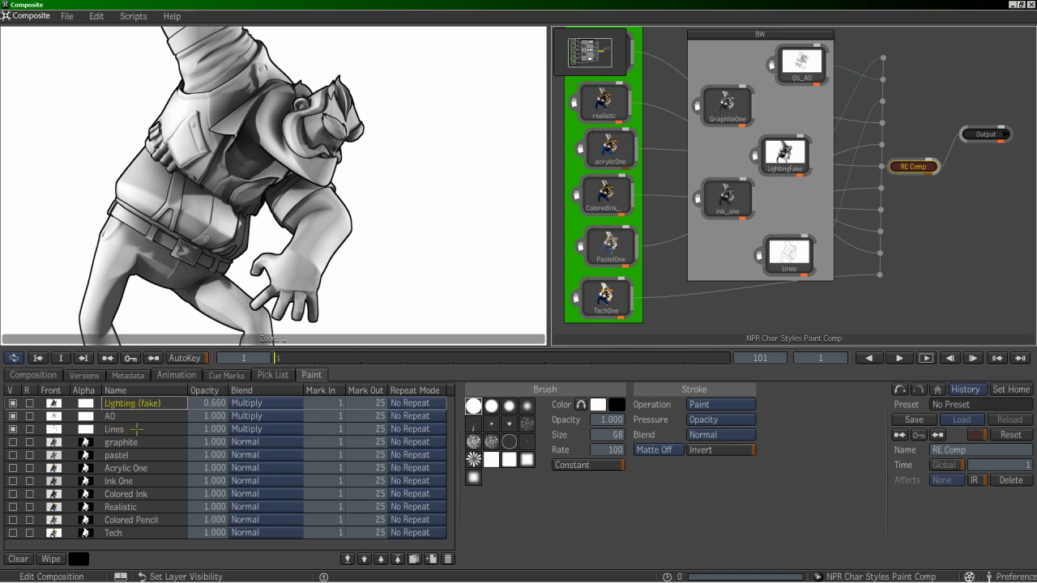
pyautogui.click(127, 429)
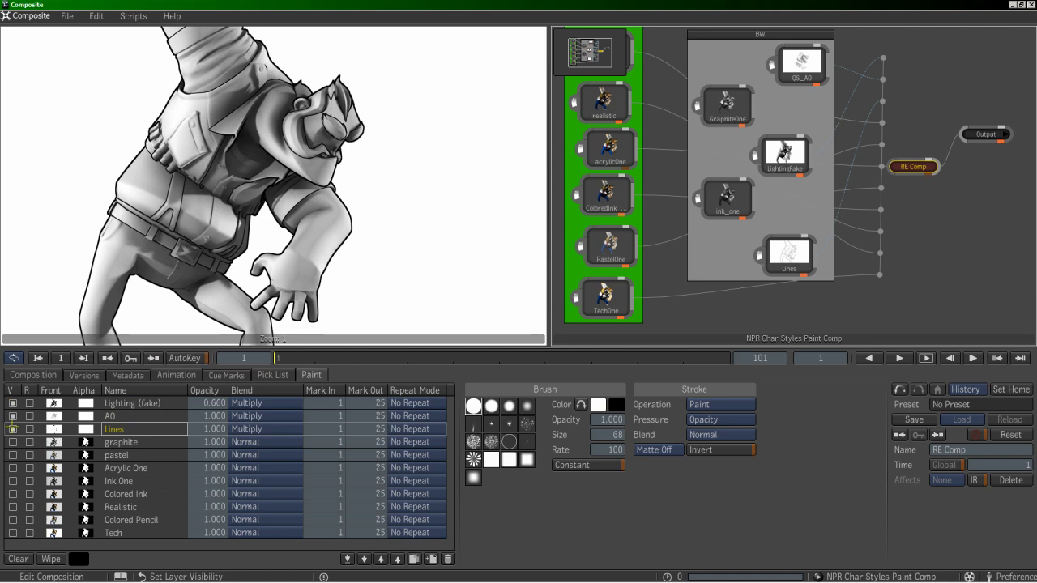
# - Show the Realistic layer and hide the Lines, AO and Lighting (fake) layers to compare the render with and without them
pyautogui.click(13, 507)
pyautogui.click(13, 507)
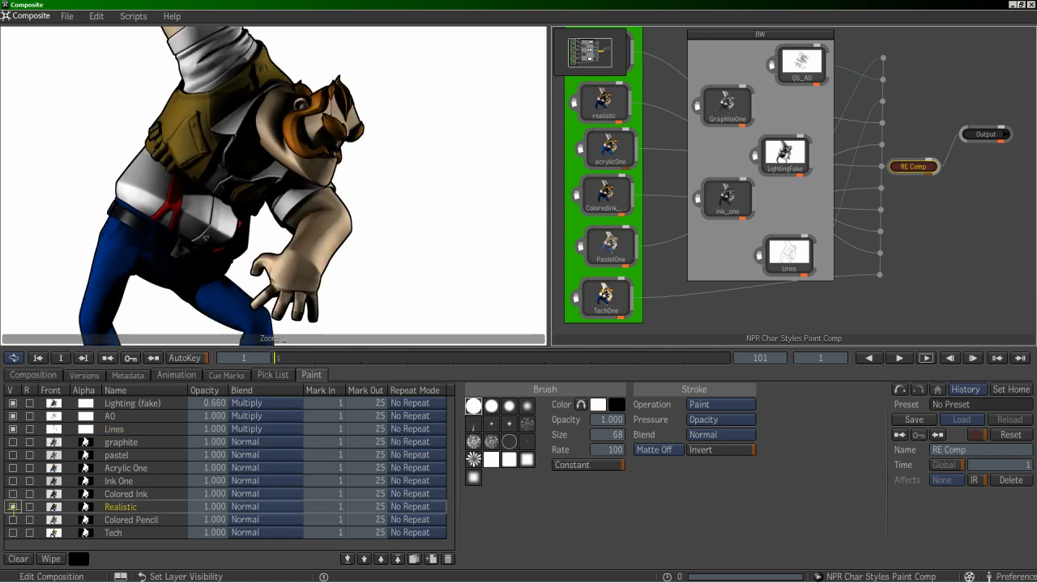
pyautogui.click(13, 415)
pyautogui.click(13, 415)
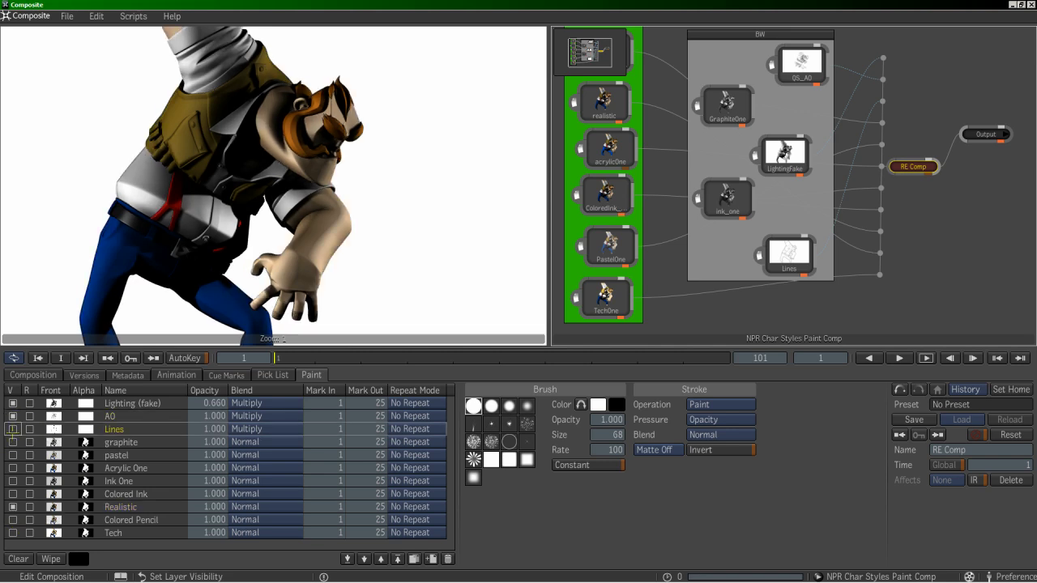
pyautogui.click(13, 403)
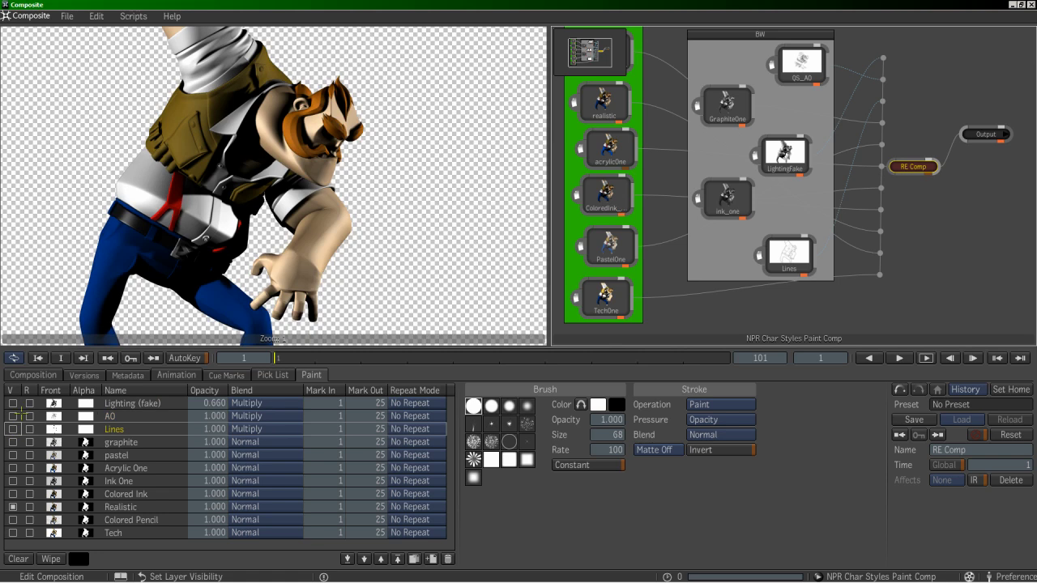
# - Hide the Realistic layer, show only the Lines and AO layers, and scrub the timeline to frame 27
pyautogui.click(13, 507)
pyautogui.click(13, 428)
pyautogui.click(13, 415)
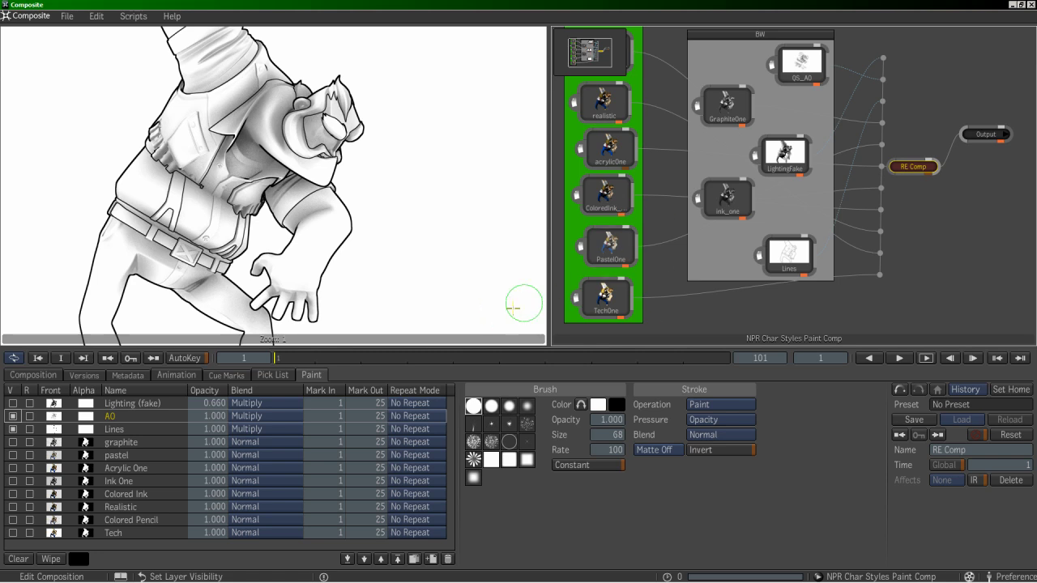
pyautogui.click(372, 358)
pyautogui.moveTo(378, 358); pyautogui.dragTo(395, 358)
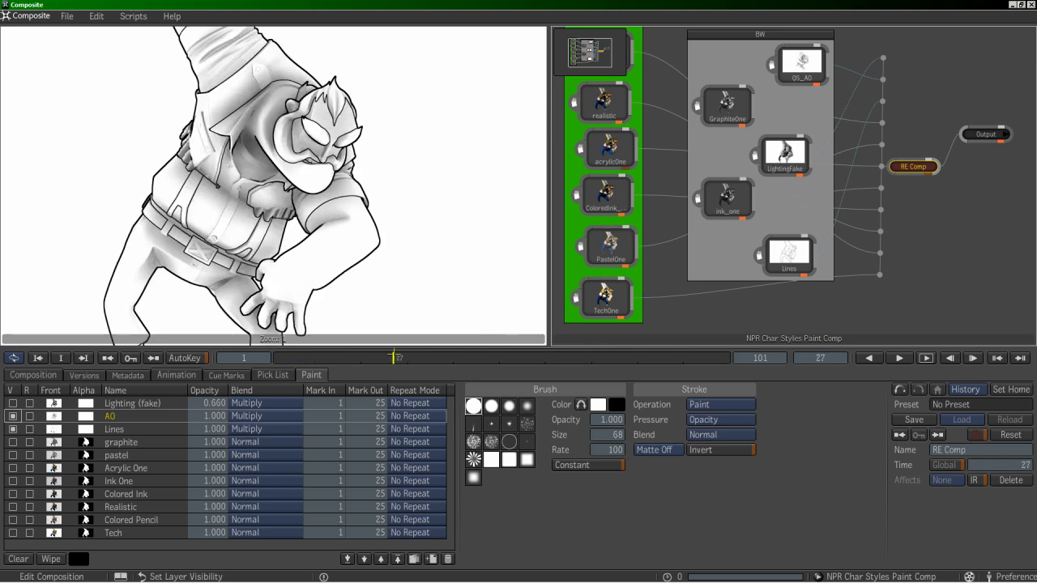
# - Scrub the timeline to frame 11 and show the Acrylic One layer beneath the AO and Lines layers
pyautogui.click(321, 358)
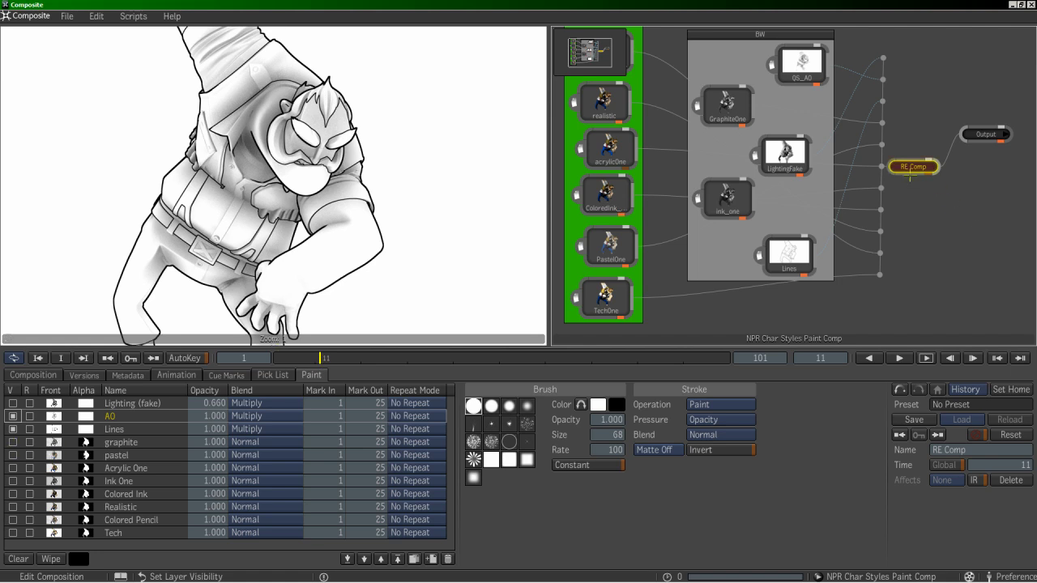
pyautogui.click(13, 442)
pyautogui.click(13, 467)
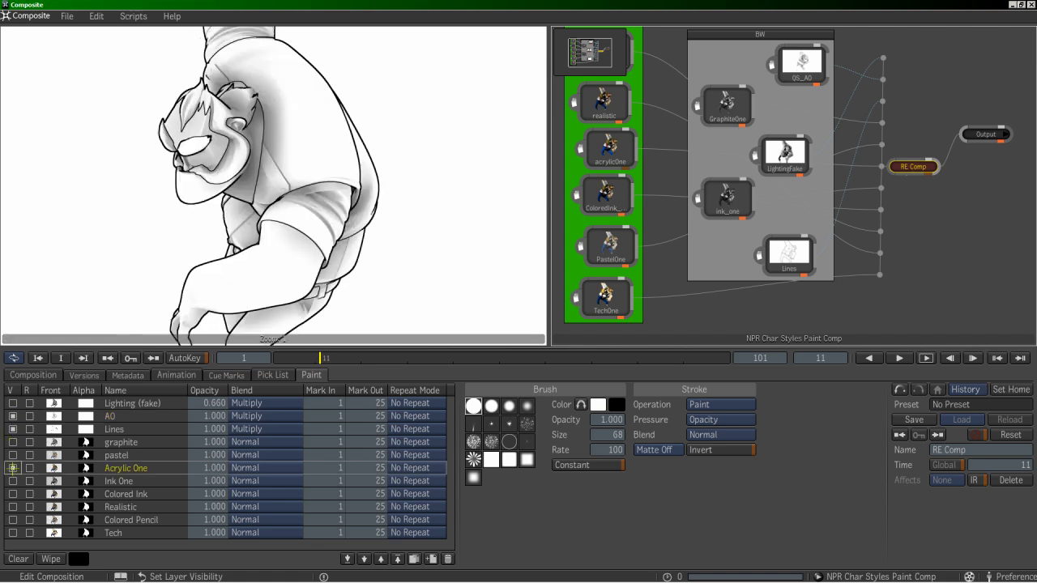
pyautogui.click(13, 468)
pyautogui.click(13, 468)
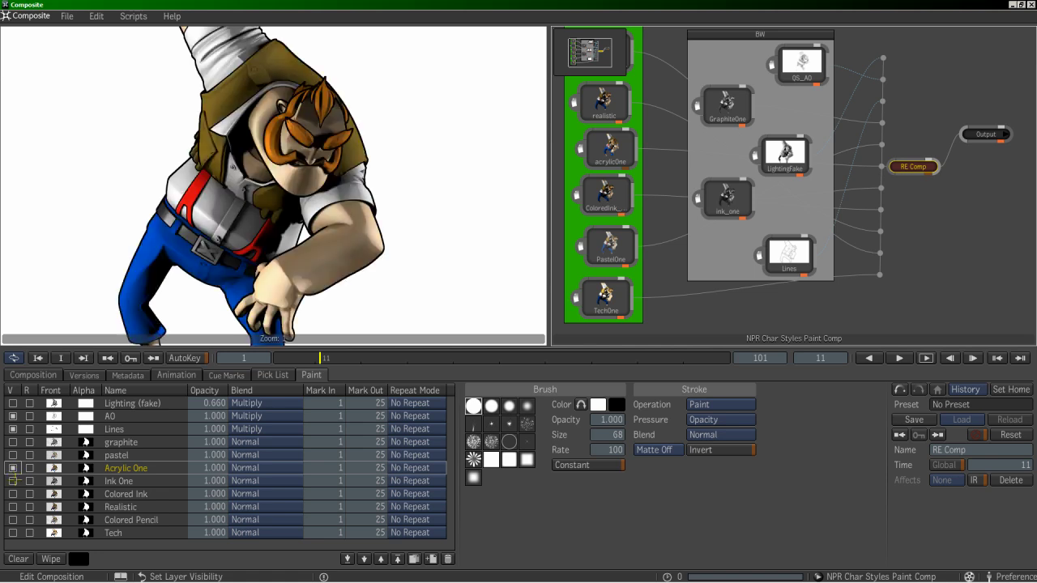
pyautogui.click(13, 481)
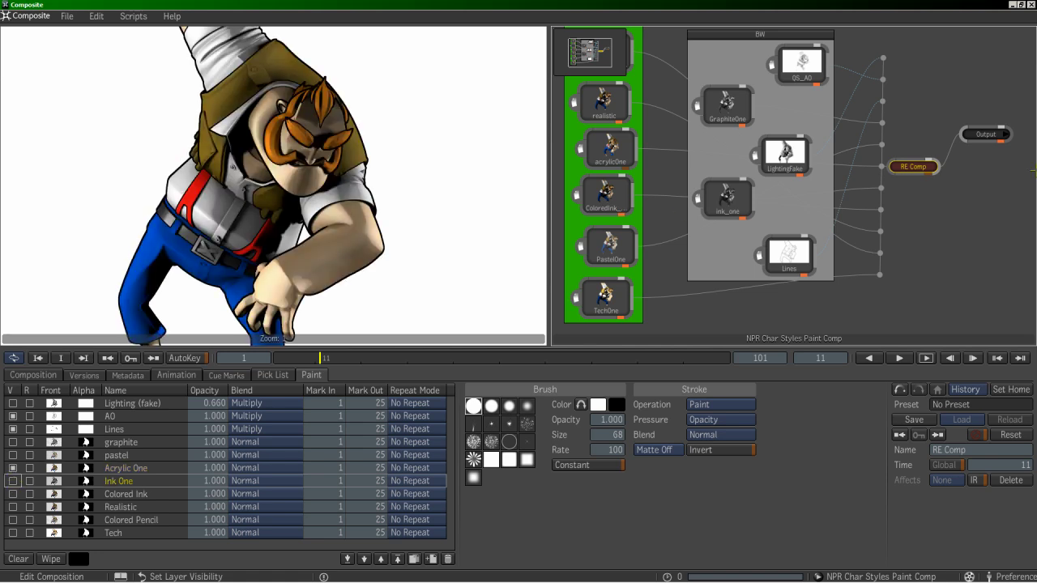
# - Move the RE Comp node slightly closer to the BW group in the node graph
pyautogui.moveTo(914, 166); pyautogui.dragTo(903, 166)
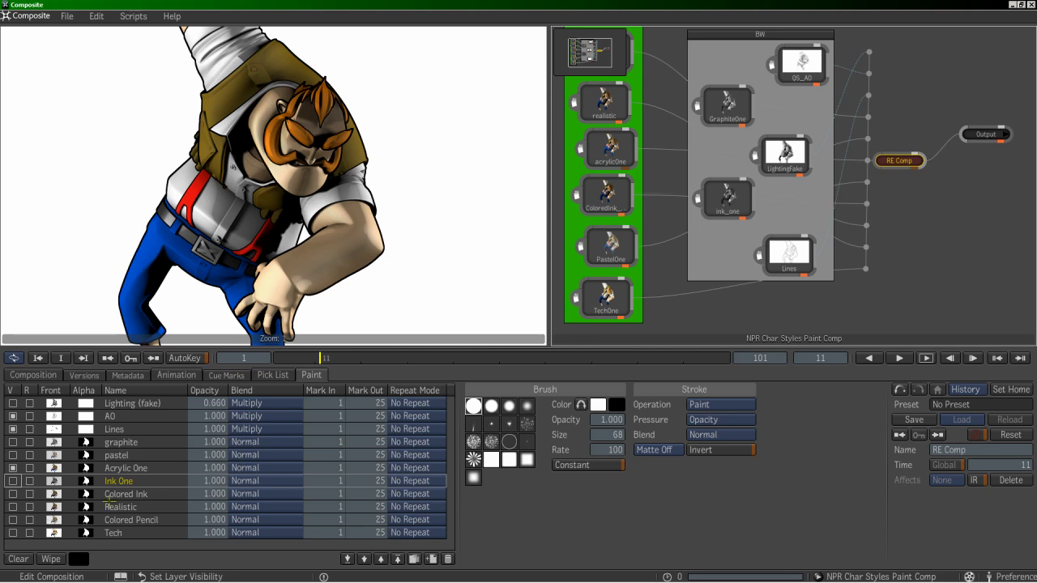
pyautogui.moveTo(899, 161); pyautogui.dragTo(906, 156)
pyautogui.moveTo(938, 256); pyautogui.dragTo(946, 157)
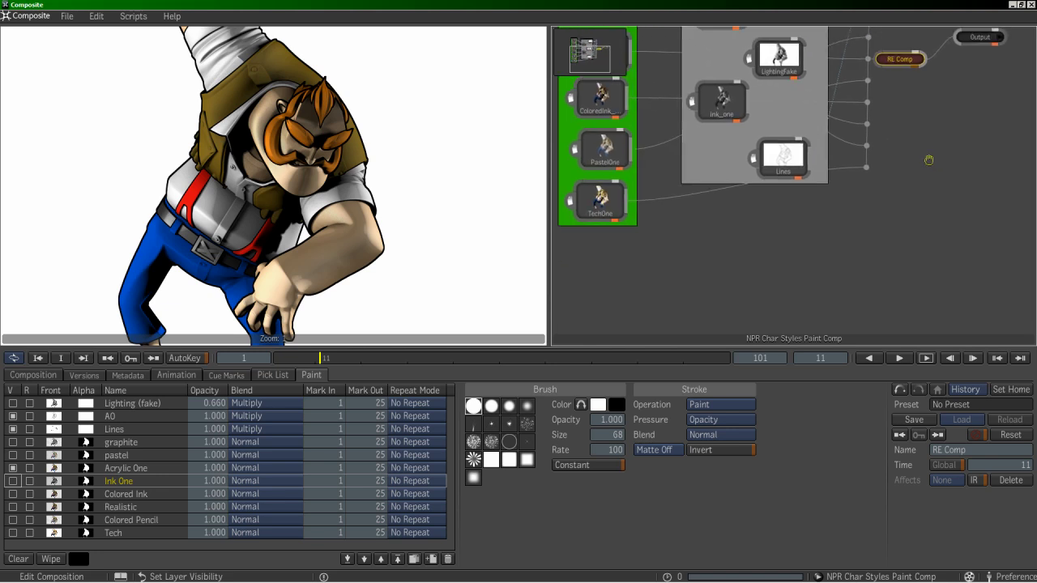
pyautogui.moveTo(747, 262); pyautogui.dragTo(776, 324)
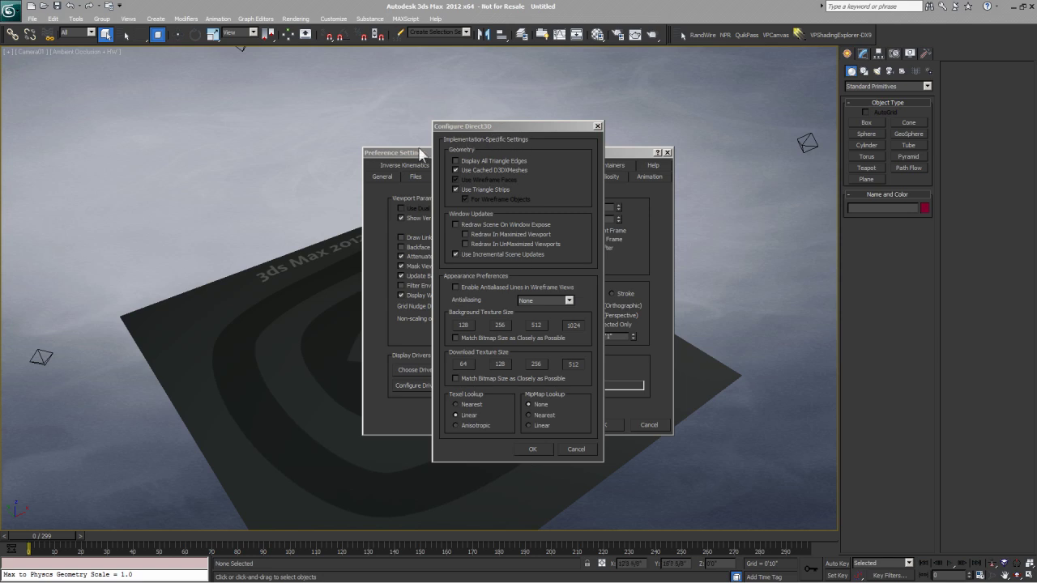
# - In 3ds Max, review the Direct3D driver's texture size settings and accept the viewport preferences with the Nitrous (Direct3D 9.0) driver
pyautogui.moveTo(490, 132); pyautogui.dragTo(605, 131)
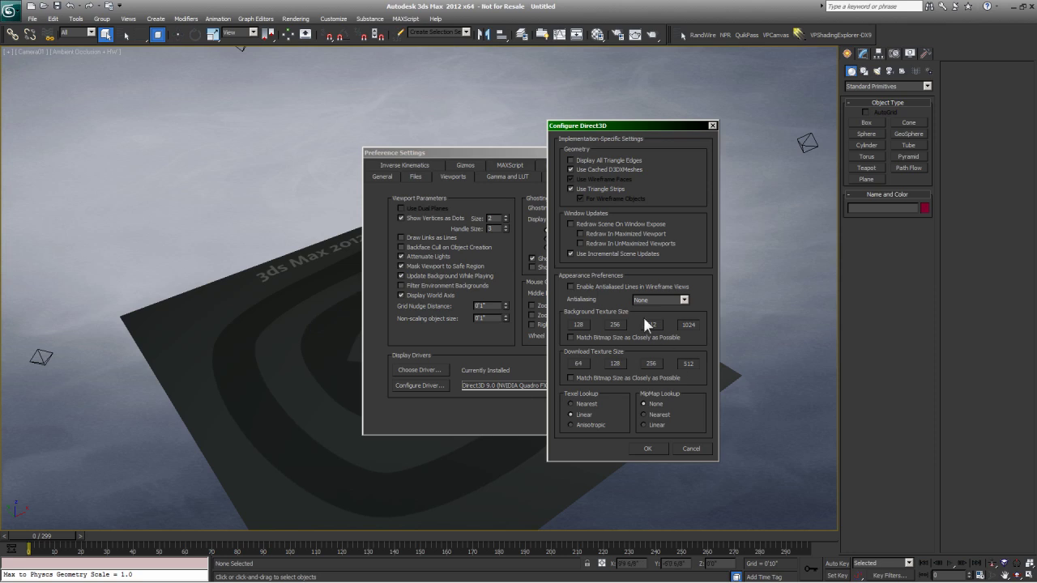
pyautogui.moveTo(660, 123); pyautogui.dragTo(250, 101)
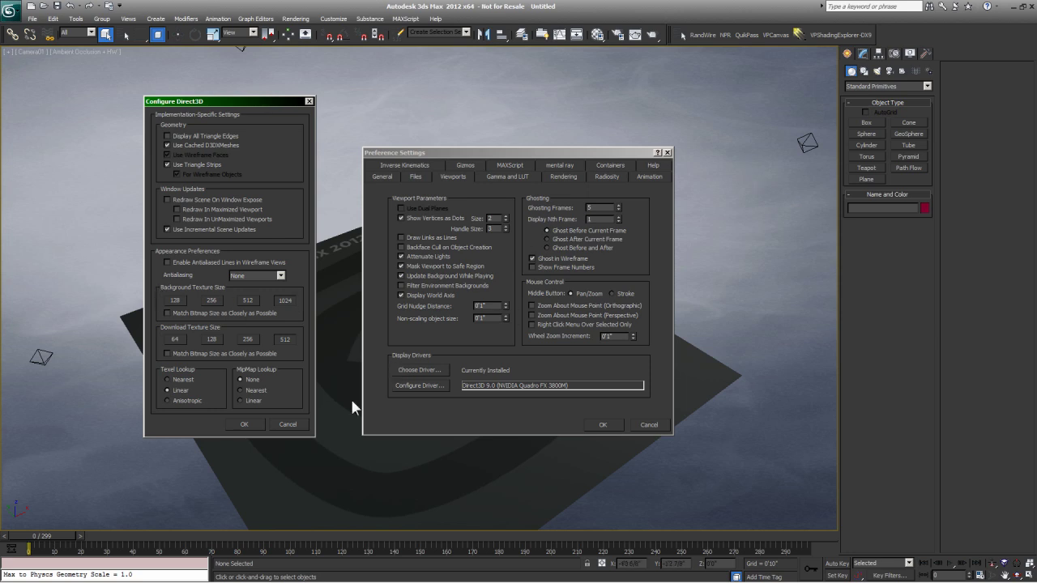
pyautogui.click(288, 423)
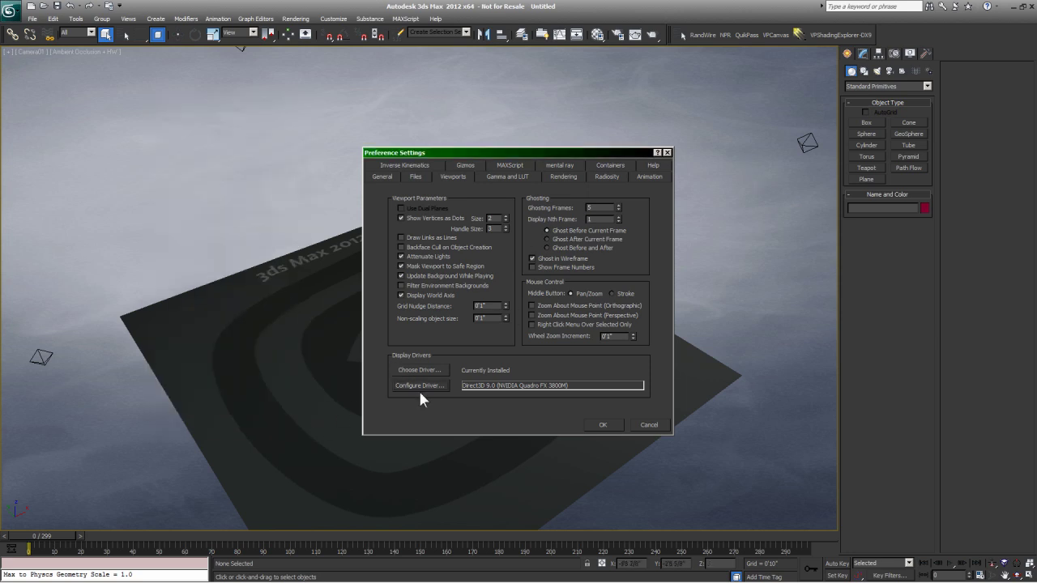
pyautogui.click(599, 425)
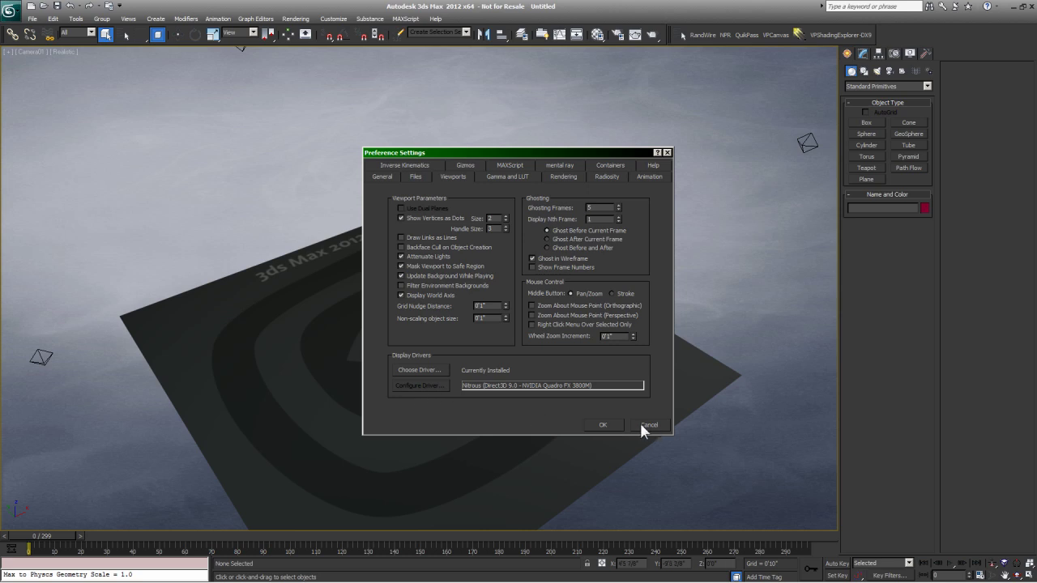
pyautogui.click(602, 424)
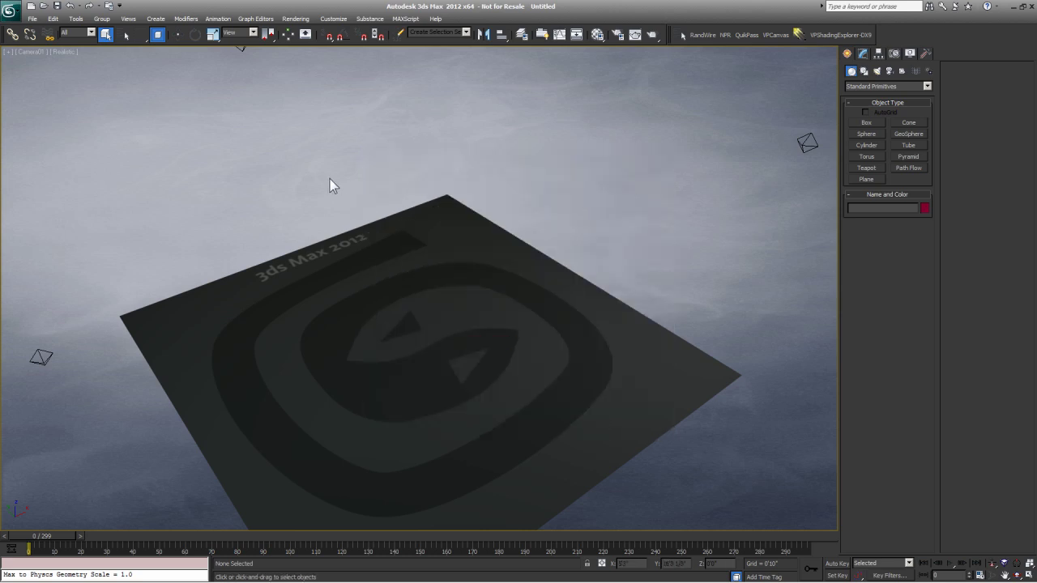
pyautogui.click(30, 20)
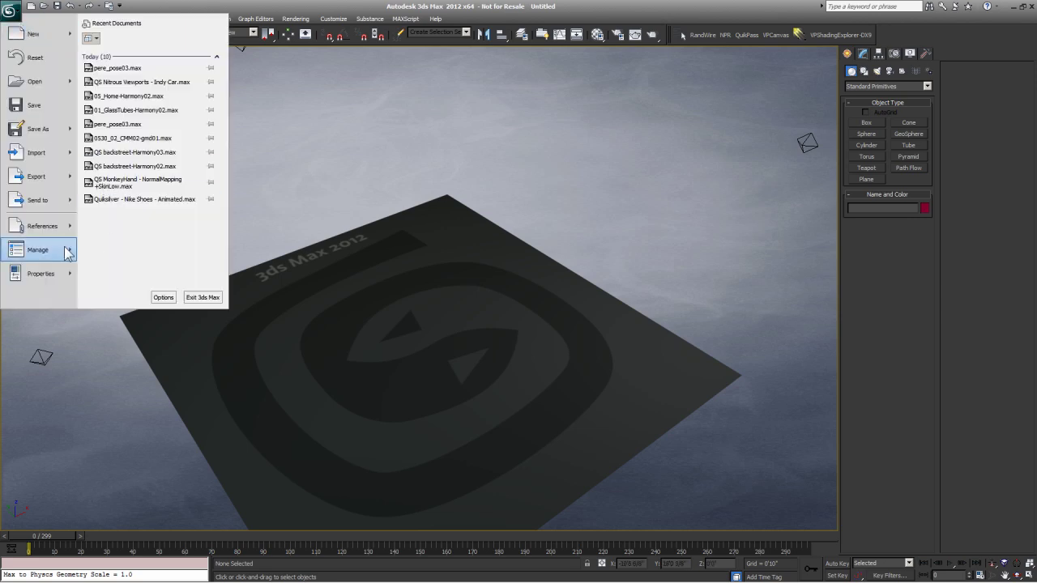
pyautogui.moveTo(68, 254)
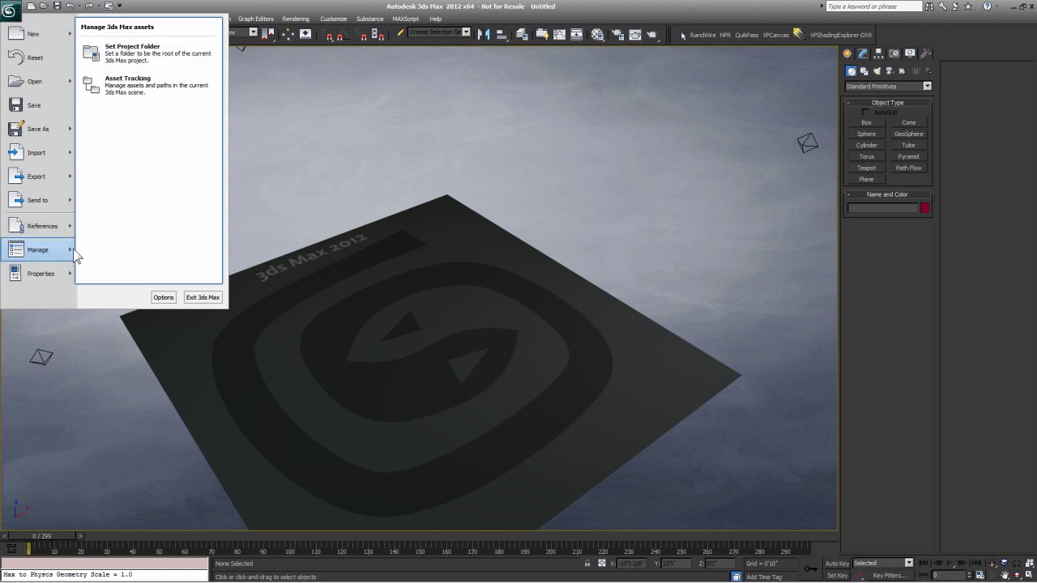
pyautogui.press('Escape')
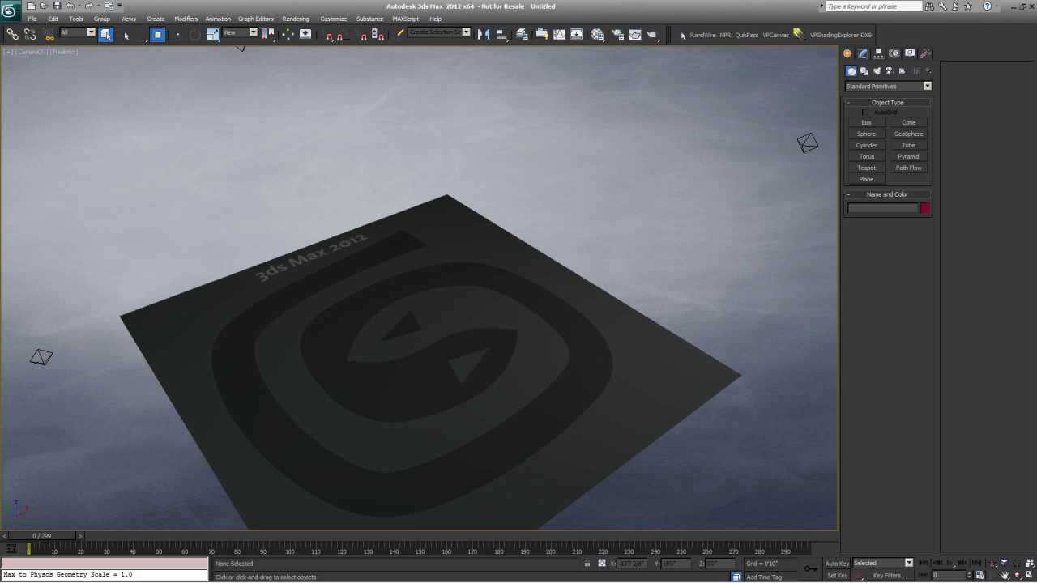
# - Enable the bitmap proxy system in Asset Tracking and generate the missing image proxies
pyautogui.click(33, 19)
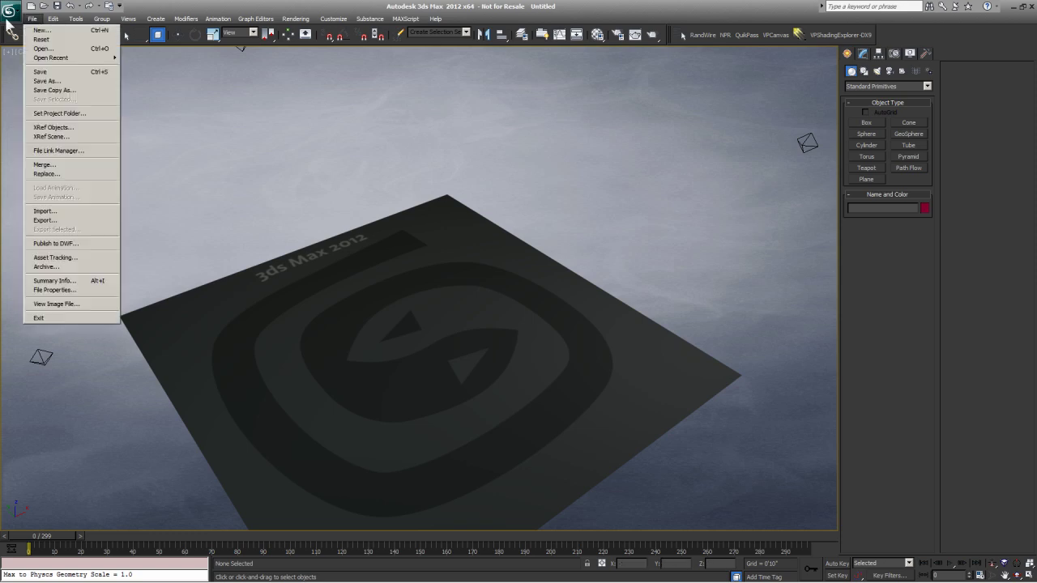
pyautogui.click(12, 19)
pyautogui.click(12, 19)
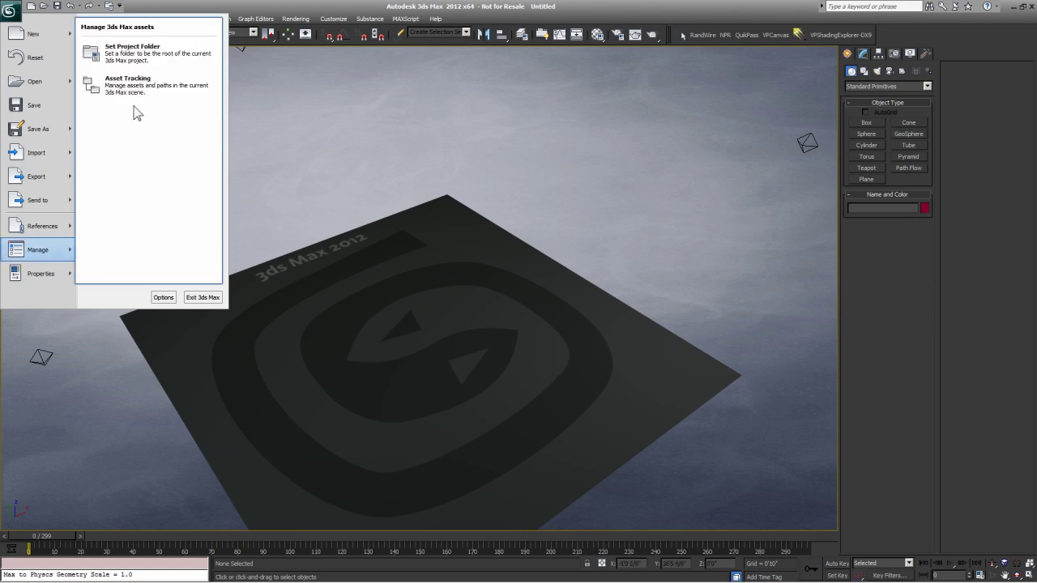
pyautogui.click(131, 94)
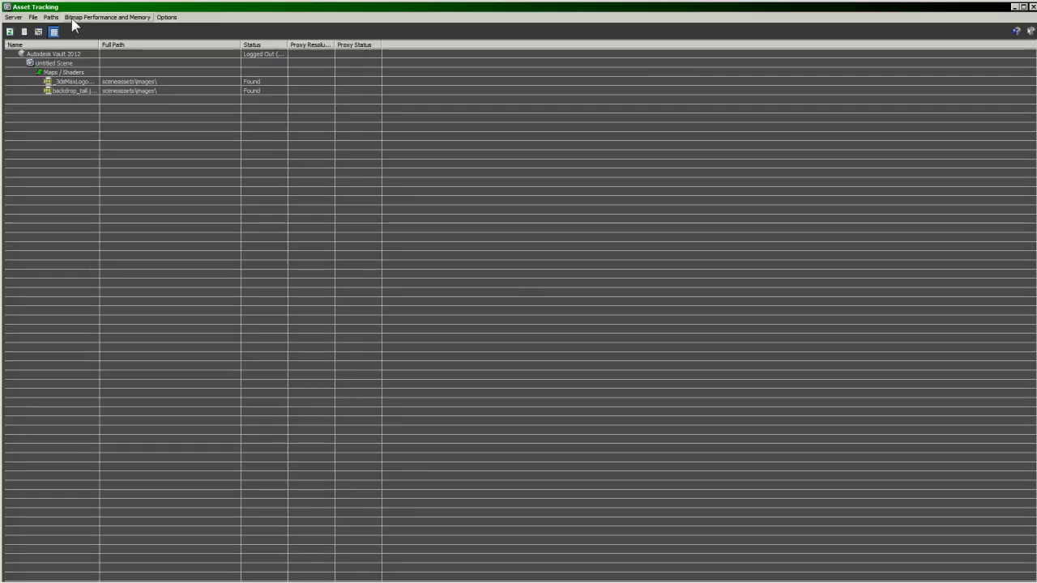
pyautogui.click(105, 17)
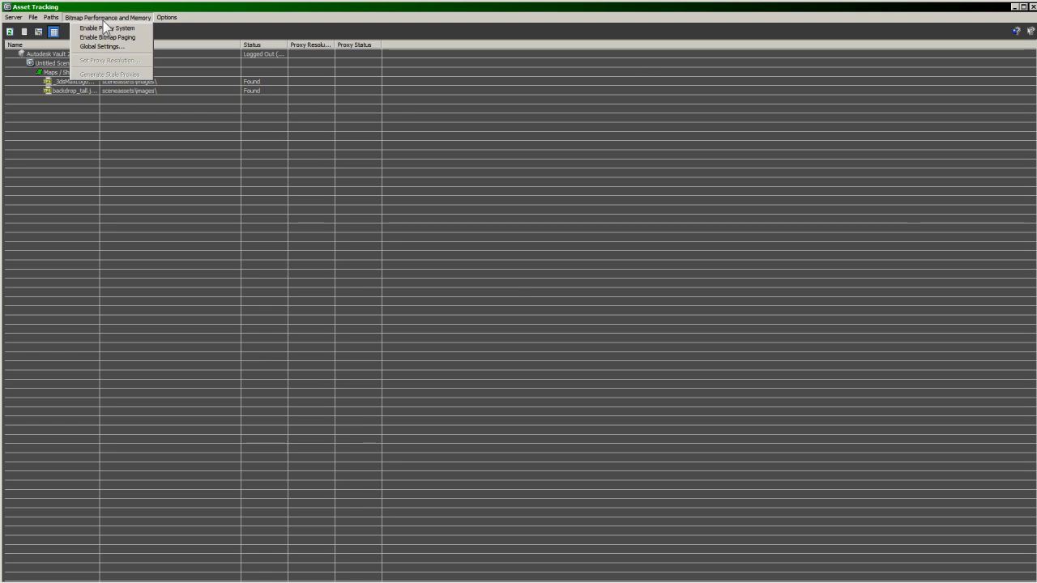
pyautogui.click(115, 30)
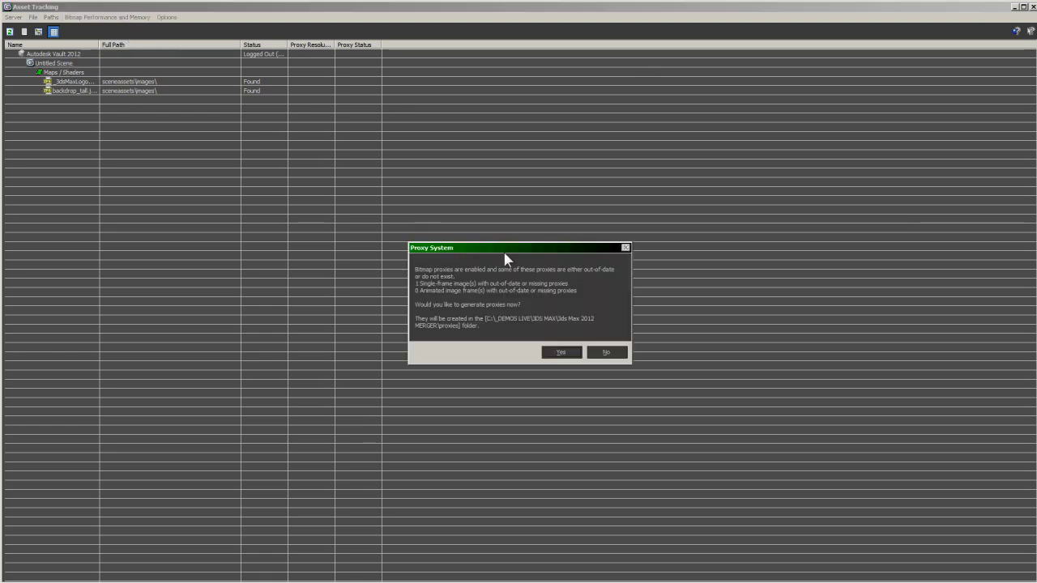
pyautogui.click(562, 351)
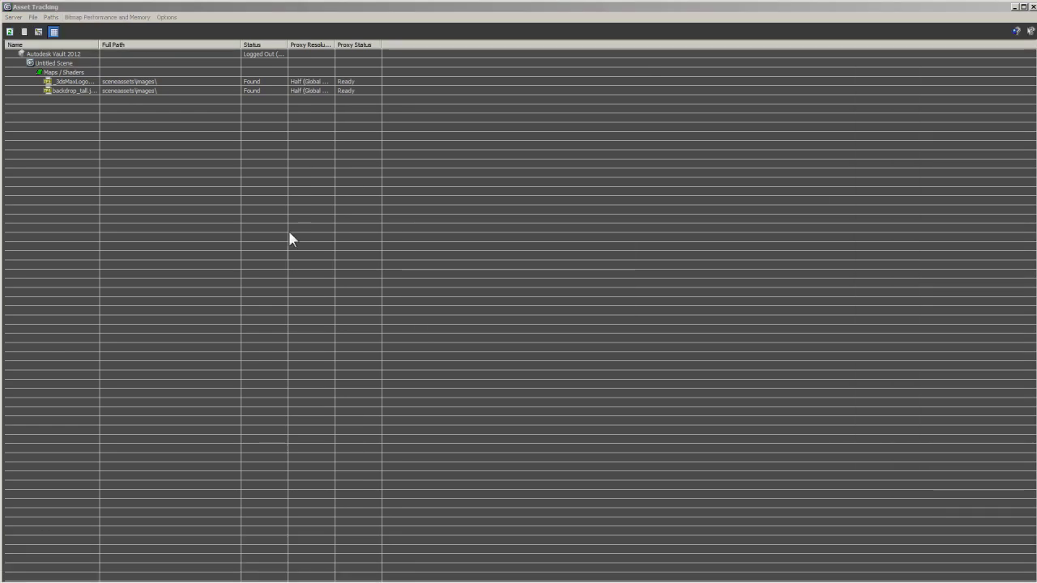
pyautogui.click(1032, 6)
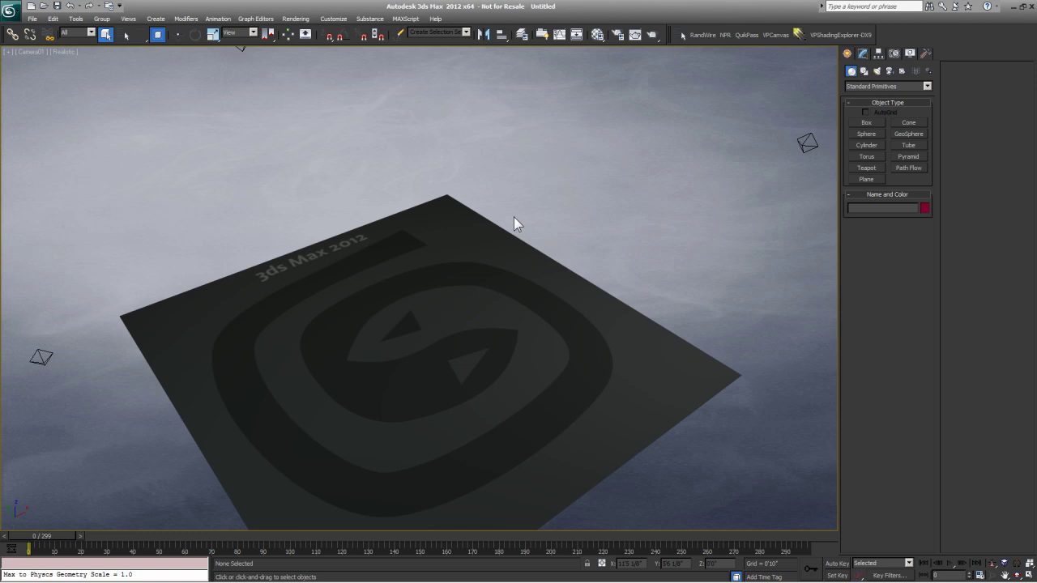
pyautogui.click(314, 309)
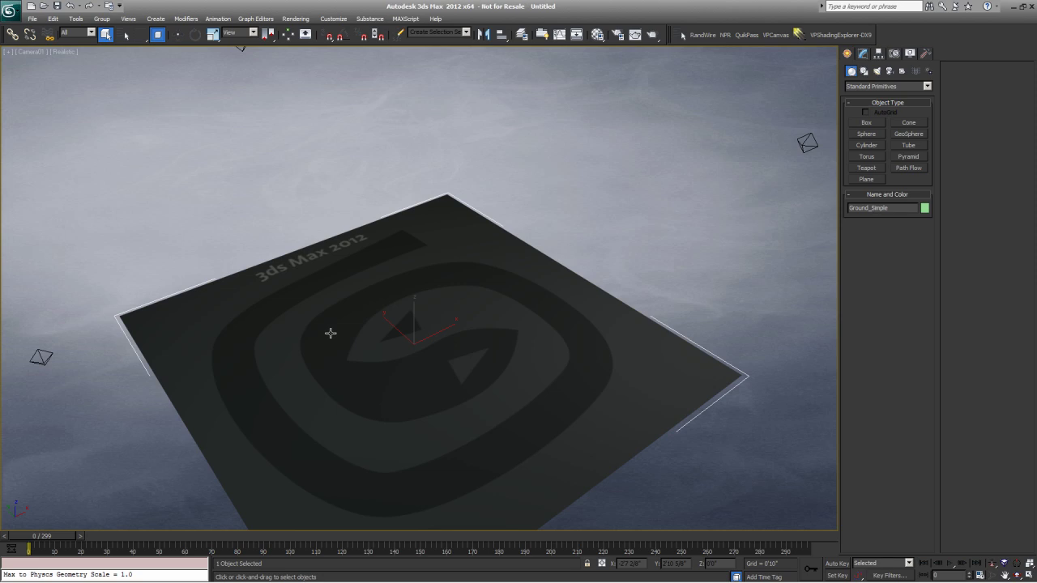
pyautogui.click(192, 228)
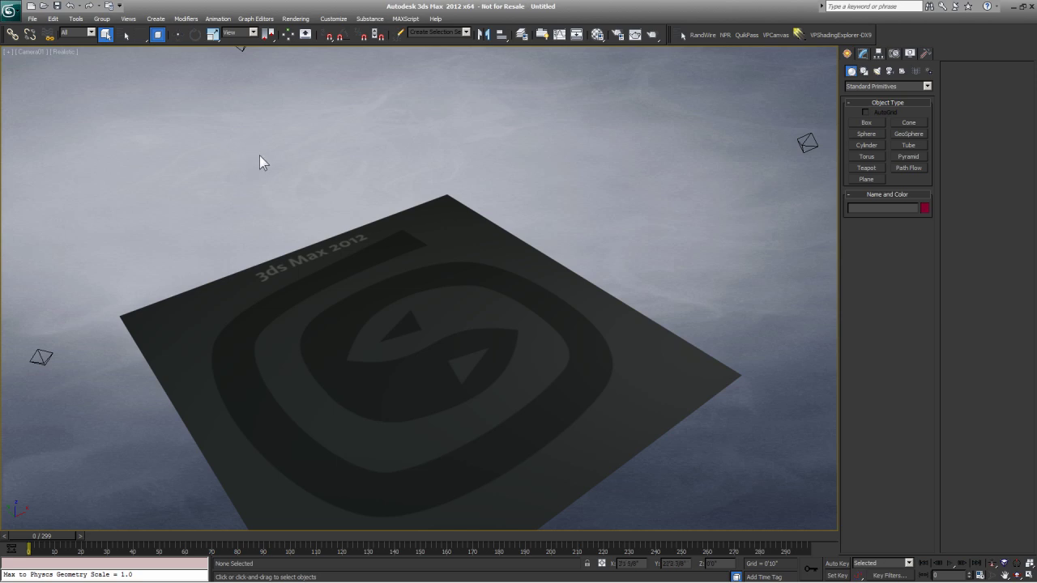
# - Switch to the 3ds Max 2012 Scripts\Startup folder, open TextureLimit.ms in Notepad, and close the folder window
pyautogui.hotkey('alt', 'Tab')
pyautogui.hotkey('alt', 'Tab')
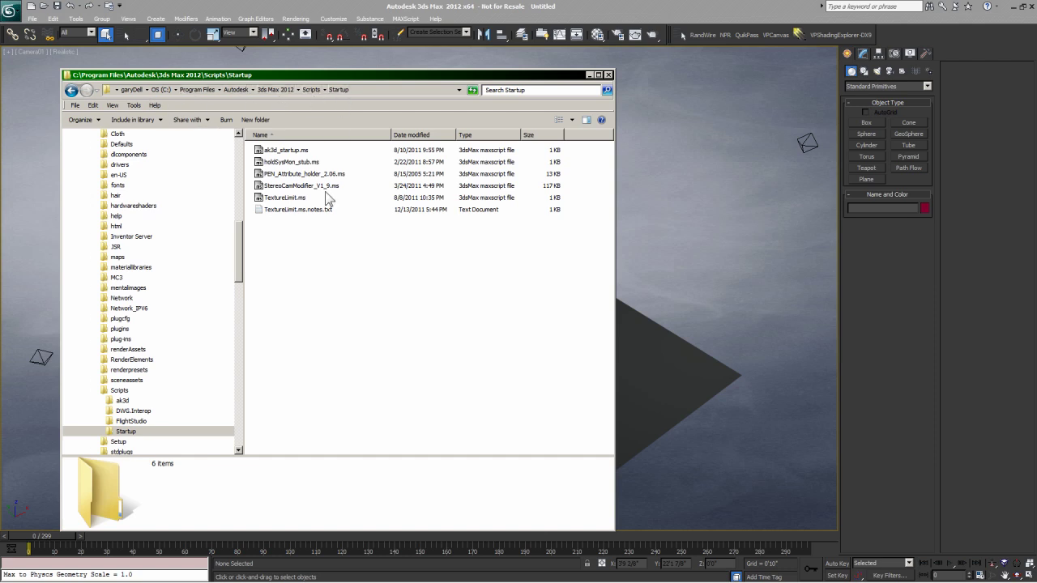
pyautogui.doubleClick(294, 198)
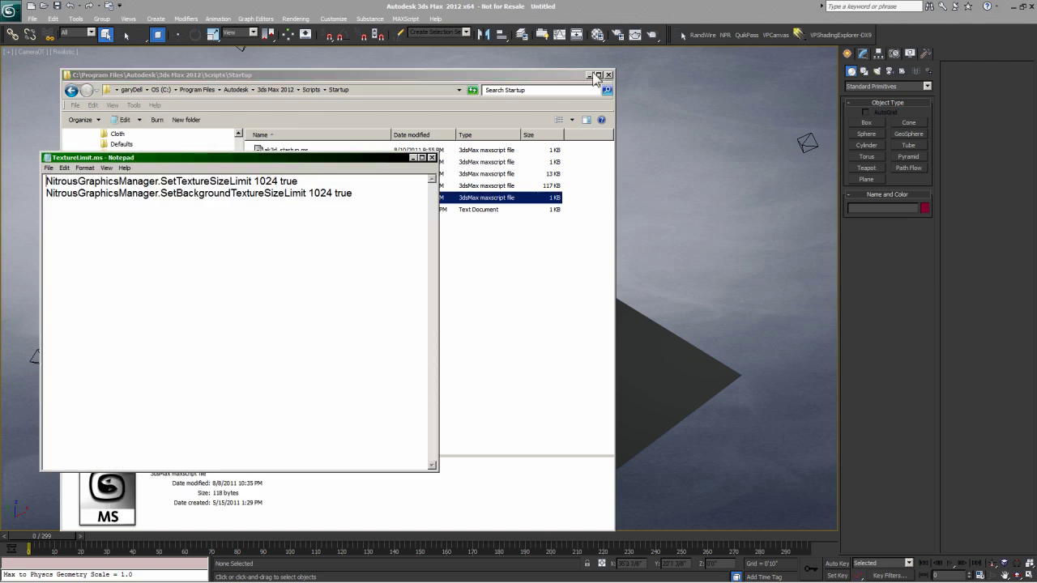
pyautogui.click(608, 75)
pyautogui.moveTo(348, 157); pyautogui.dragTo(439, 141)
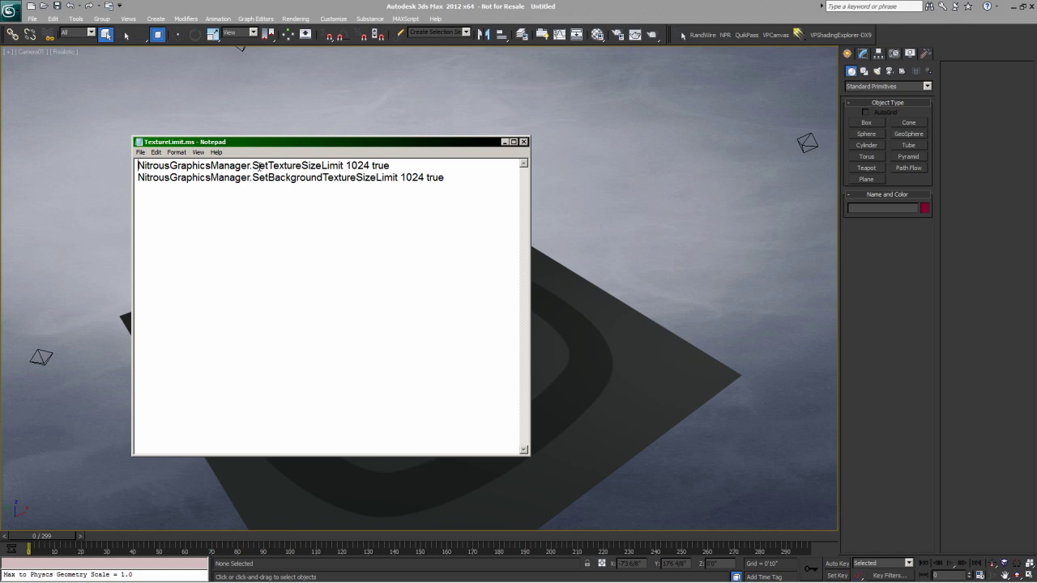
# - Examine the Nitrous texture size limit and background texture size limit values in TextureLimit.ms
pyautogui.moveTo(346, 165); pyautogui.dragTo(426, 178)
pyautogui.click(275, 179)
pyautogui.doubleClick(348, 165)
pyautogui.hotkey('ctrl', 'End')
pyautogui.moveTo(340, 142); pyautogui.dragTo(409, 128)
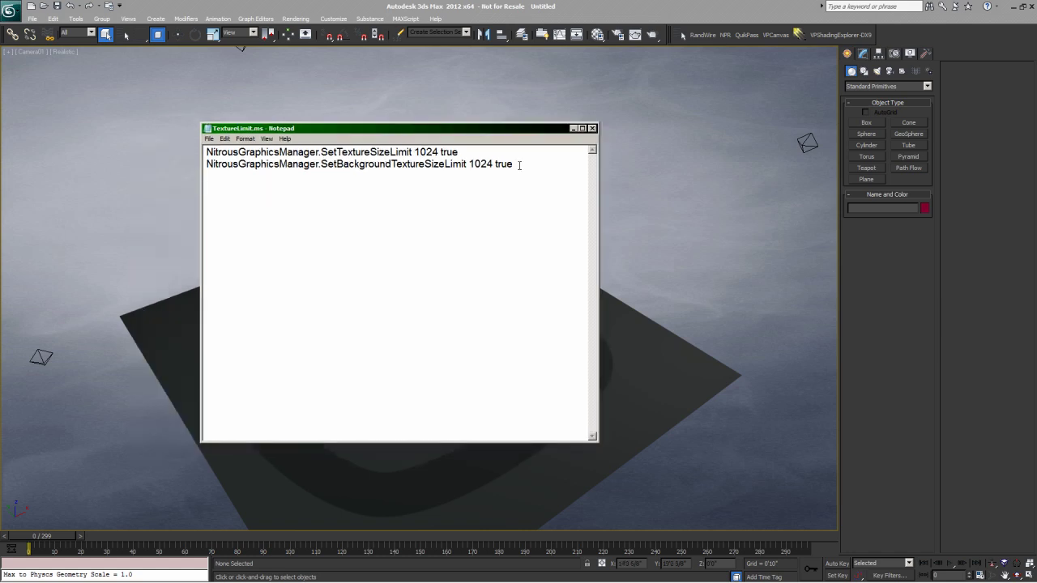
pyautogui.moveTo(414, 151); pyautogui.dragTo(441, 152)
pyautogui.click(437, 164)
pyautogui.moveTo(439, 151); pyautogui.dragTo(415, 152)
pyautogui.click(532, 192)
pyautogui.moveTo(371, 129); pyautogui.dragTo(359, 134)
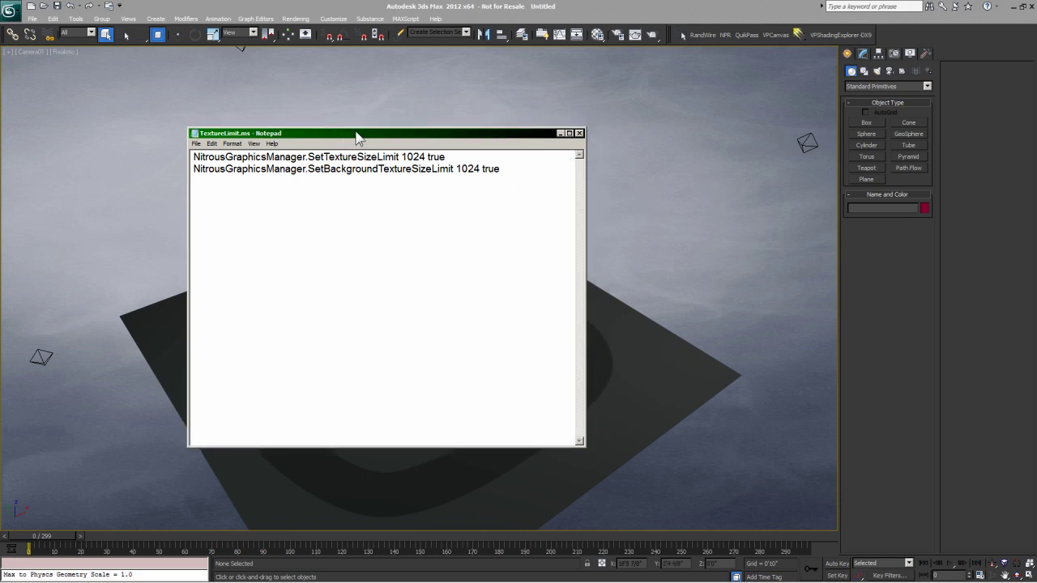
# - Switch to the PowerPoint presentation's closing slide
pyautogui.hotkey('alt', 'Tab')
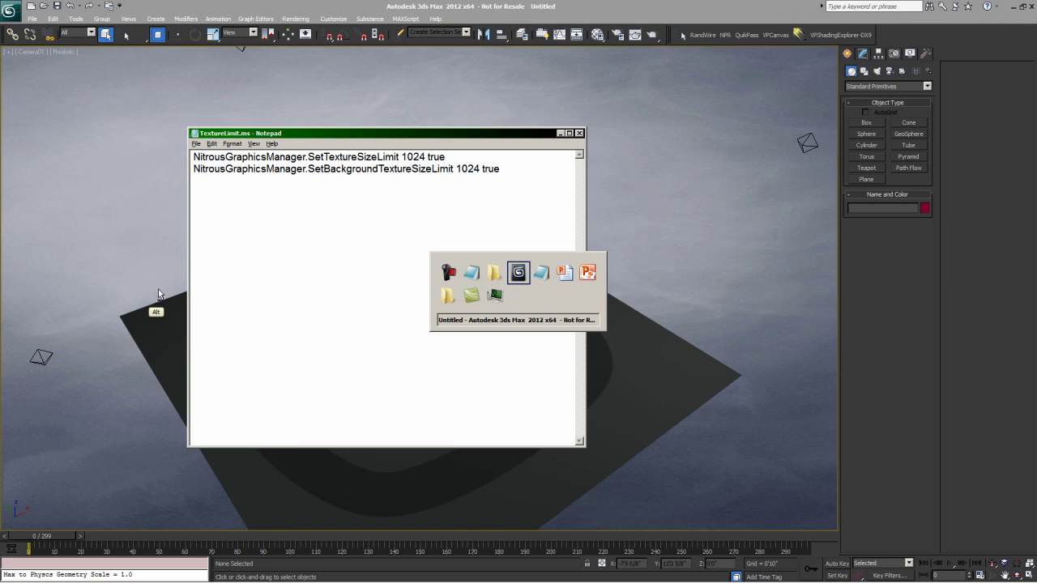
pyautogui.hotkey('alt', 'Tab')
pyautogui.hotkey('alt', 'Tab')
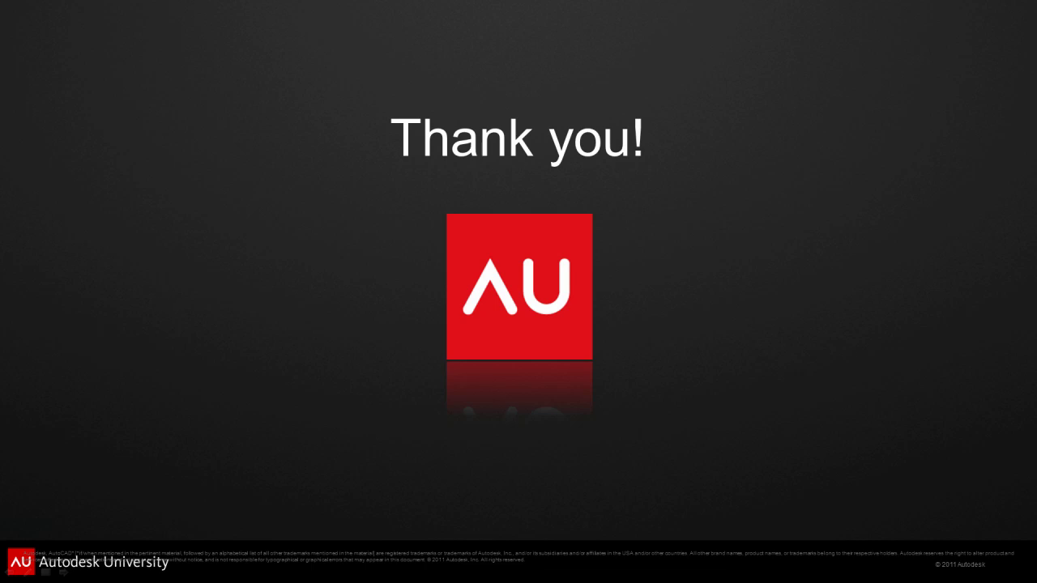